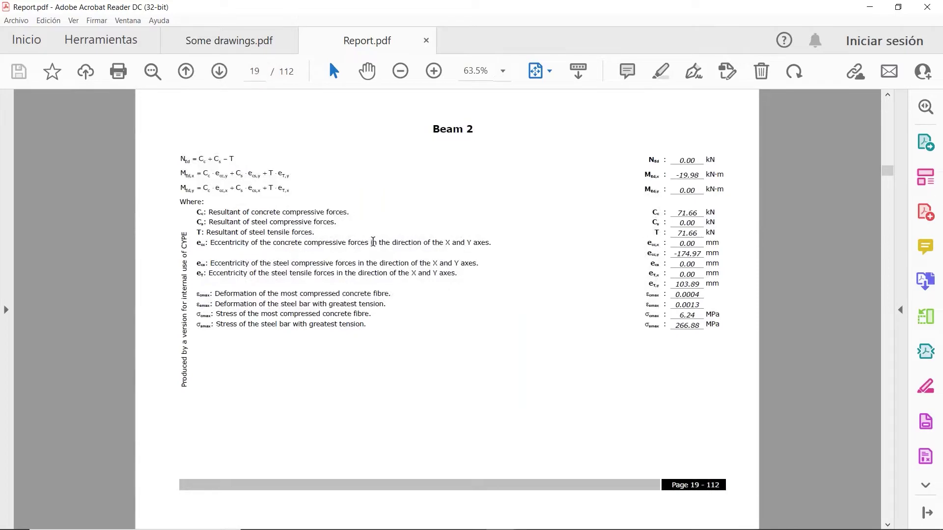
- Page through the Beam 2 checks in the report from page 19 to page 27
key(Right)
key(Right)
key(Right)
key(Right)
key(Right)
key(Right)
key(Right)
key(Right)
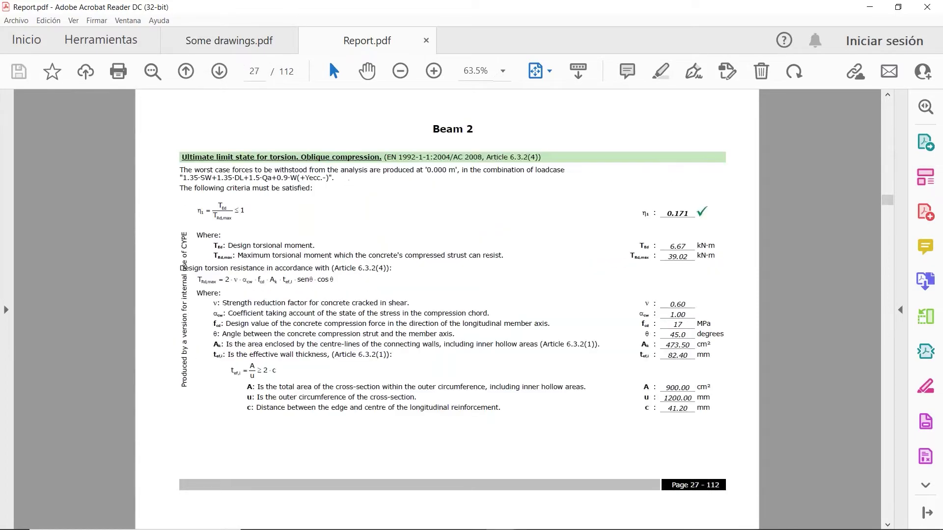
- Switch to the web browser and look through the model examples in the CYPE Project gallery
click(348, 518)
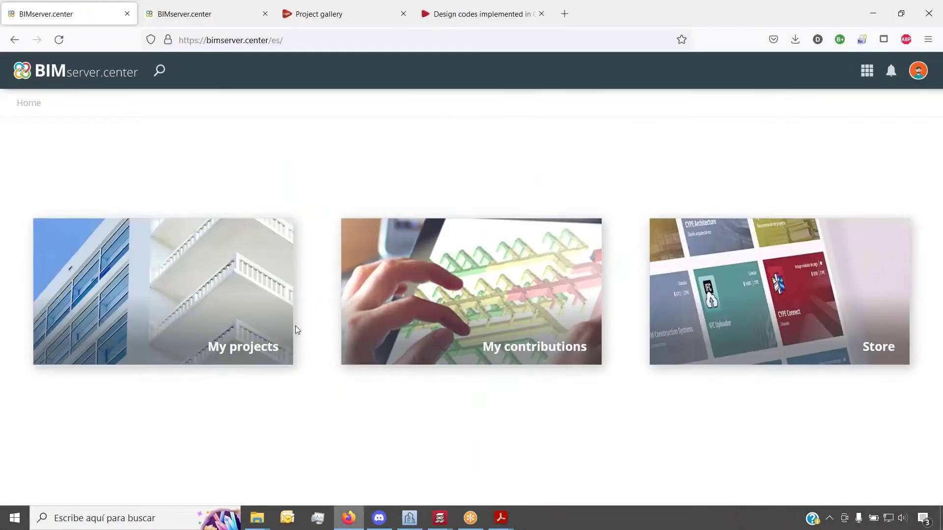
click(320, 14)
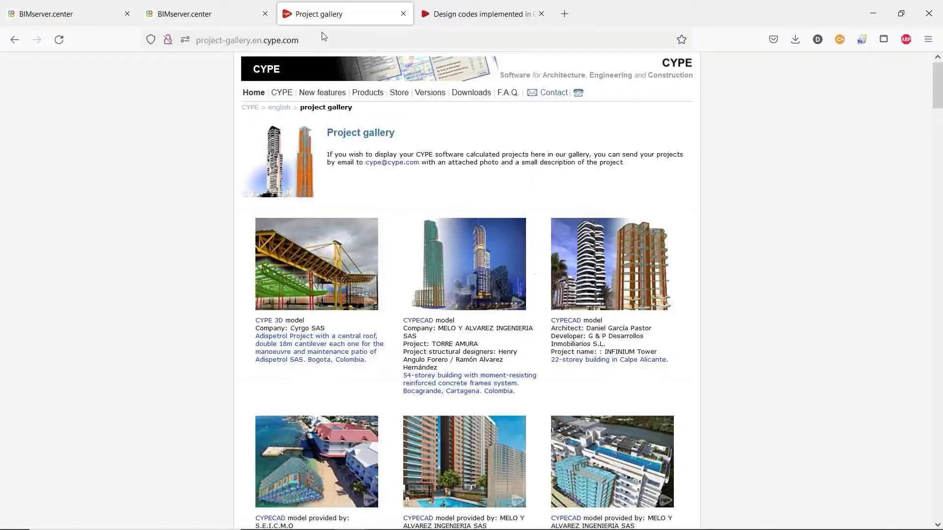
scroll(484, 247, down, 15)
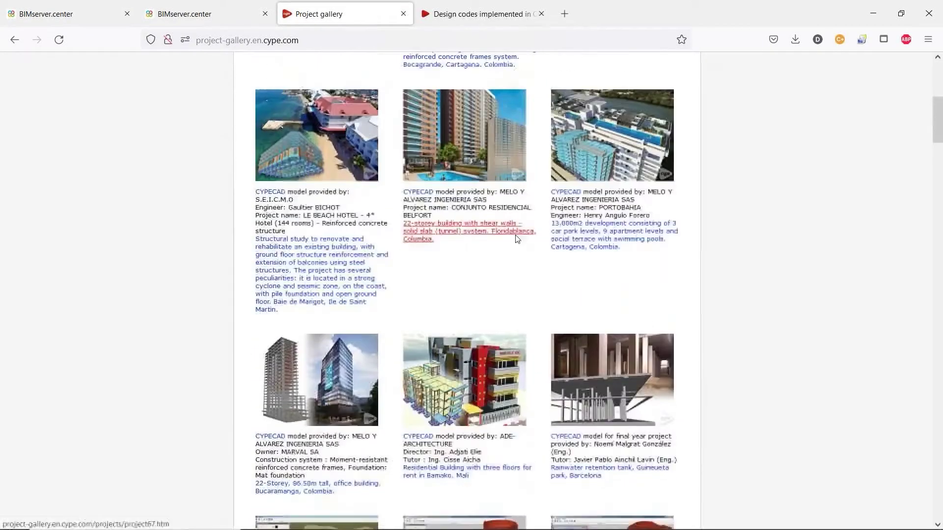
scroll(460, 208, down, 15)
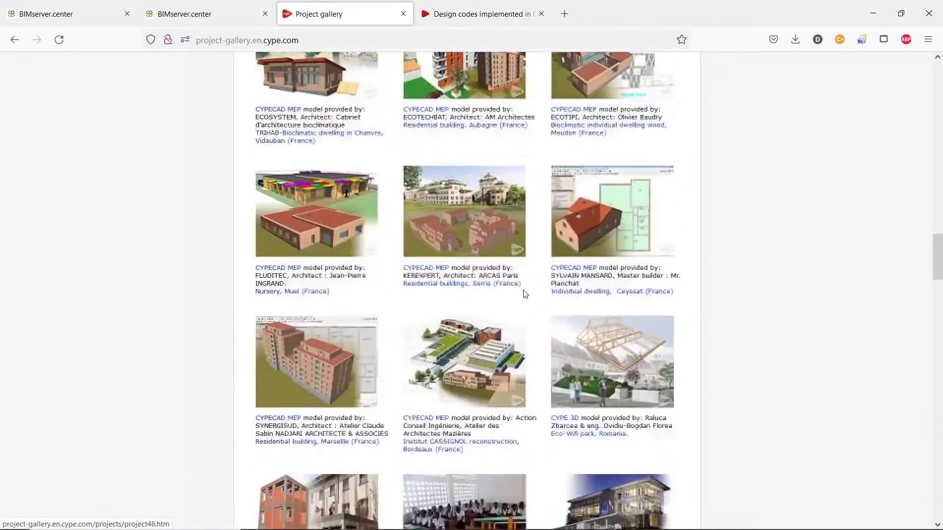
scroll(474, 270, down, 9)
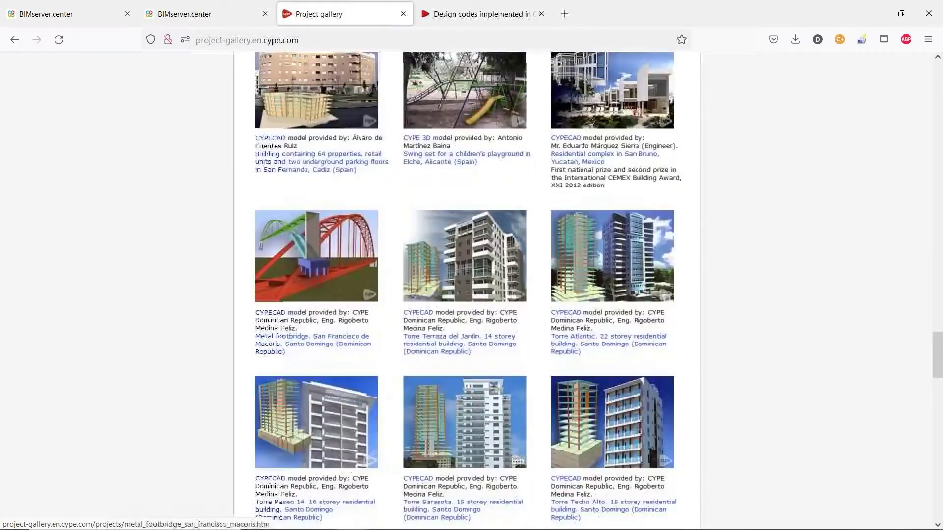
scroll(169, 313, down, 15)
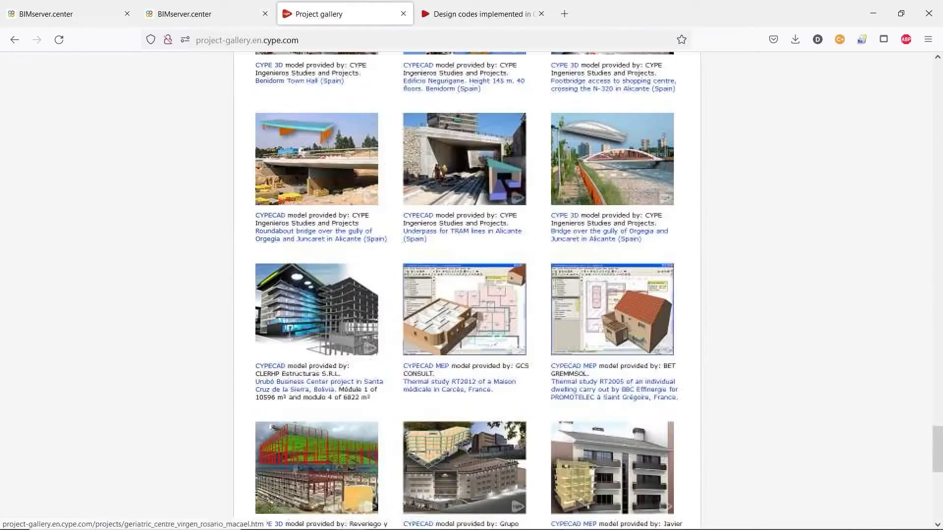
- Switch to the AMURA tower job in CYPECAD and orbit its 3D building view to examine the full height
mouse_move(485, 527)
mouse_move(438, 522)
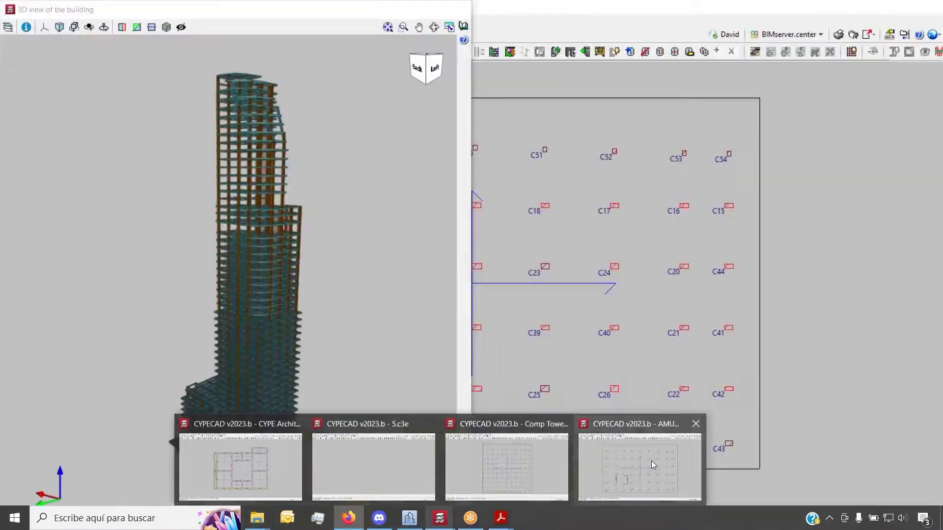
click(651, 460)
drag(257, 371, 293, 210)
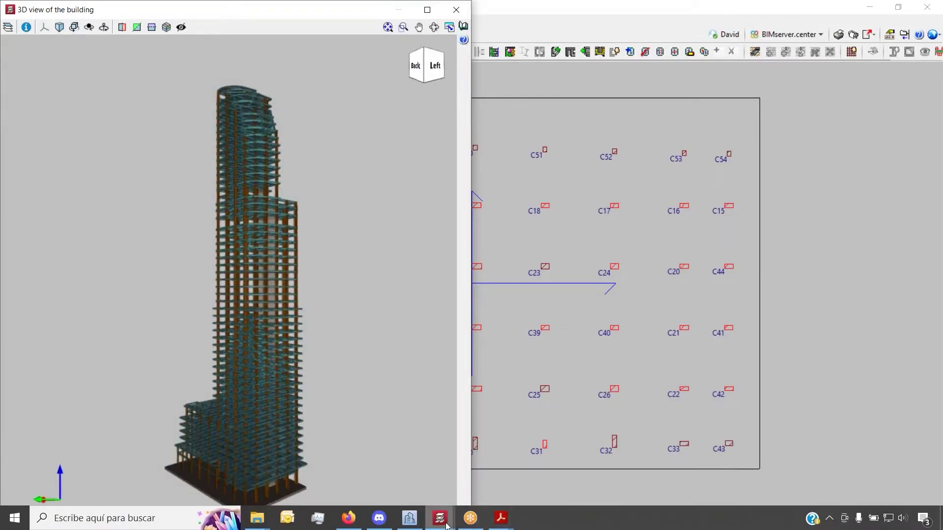
- Bring up the 5.c3e job in CYPECAD and orbit its 3D building view to see the other sides
mouse_move(445, 523)
click(375, 474)
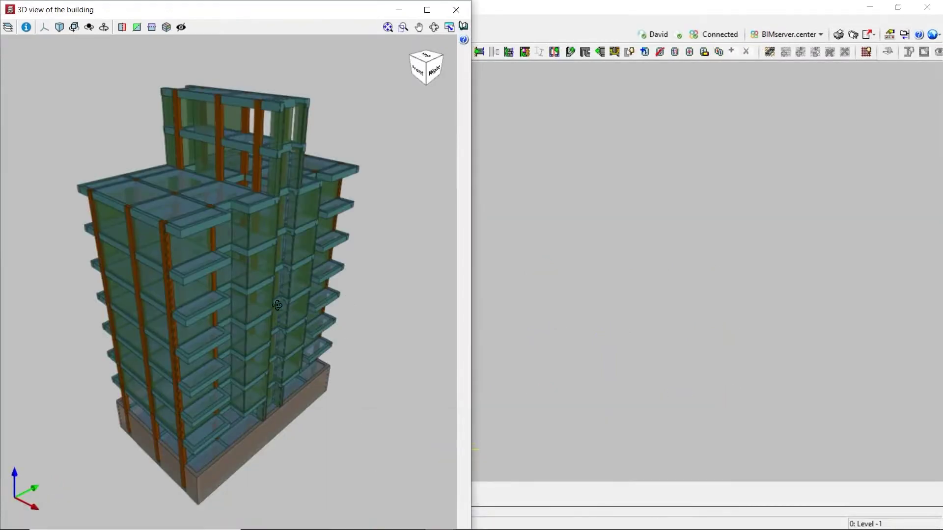
drag(277, 305, 293, 325)
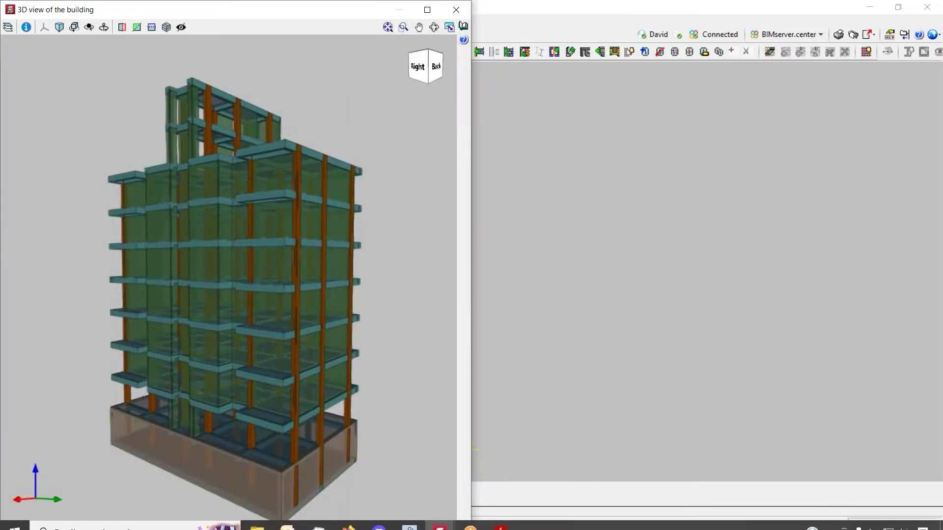
- Bring up the single-storey From CAD to BIM job in CYPECAD and examine its structure in the 3D view
mouse_move(439, 518)
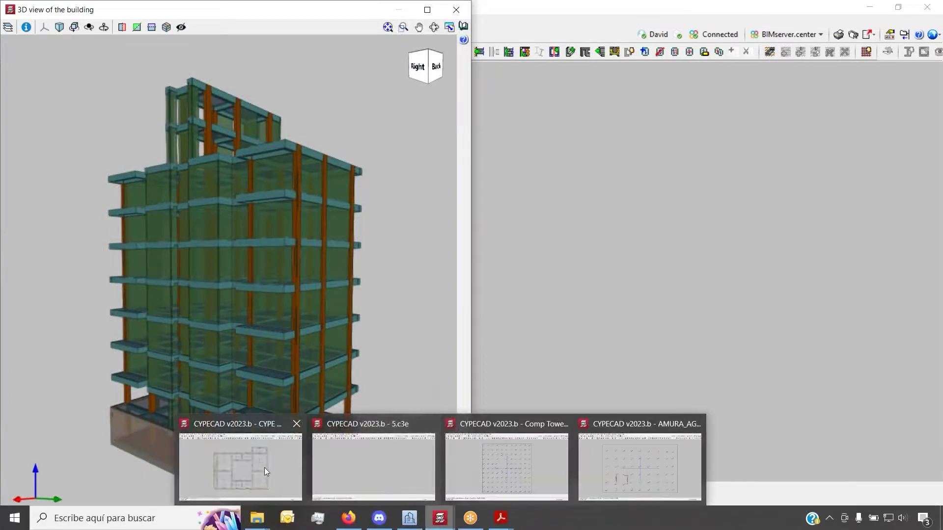
click(265, 466)
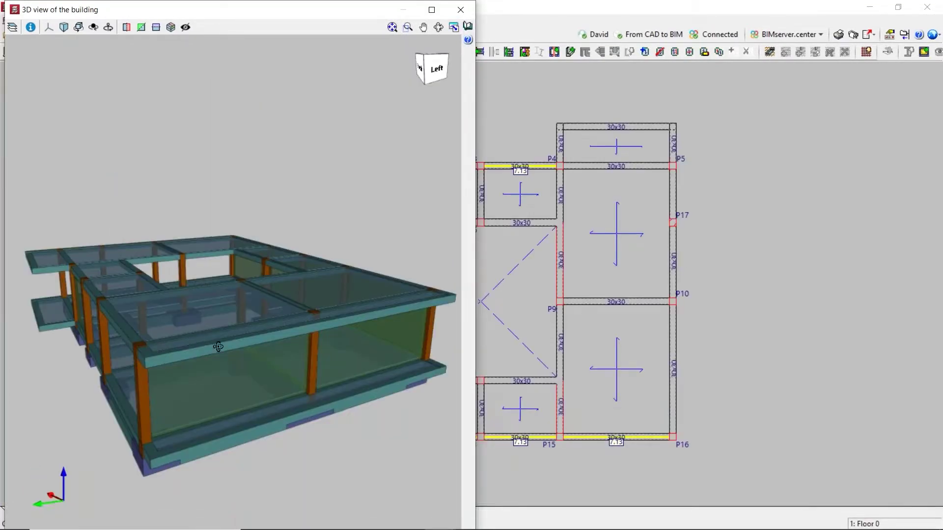
drag(217, 346, 254, 309)
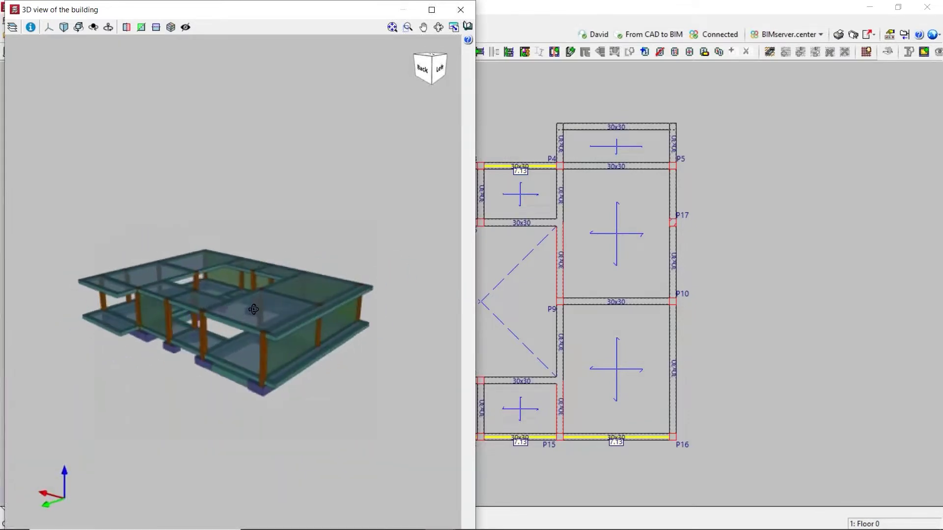
scroll(137, 287, up, 3)
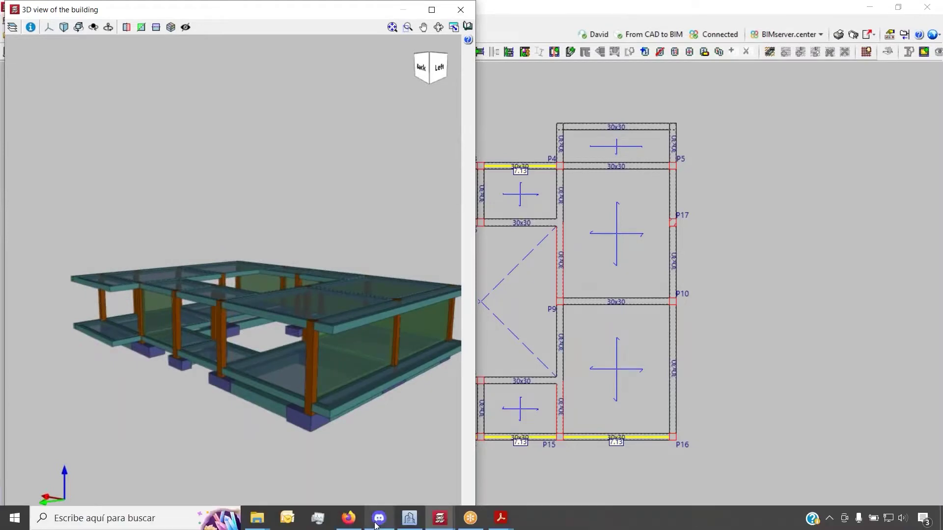
- Switch back to the Project gallery in the web browser and browse more bridge and building examples before returning to its start
mouse_move(426, 526)
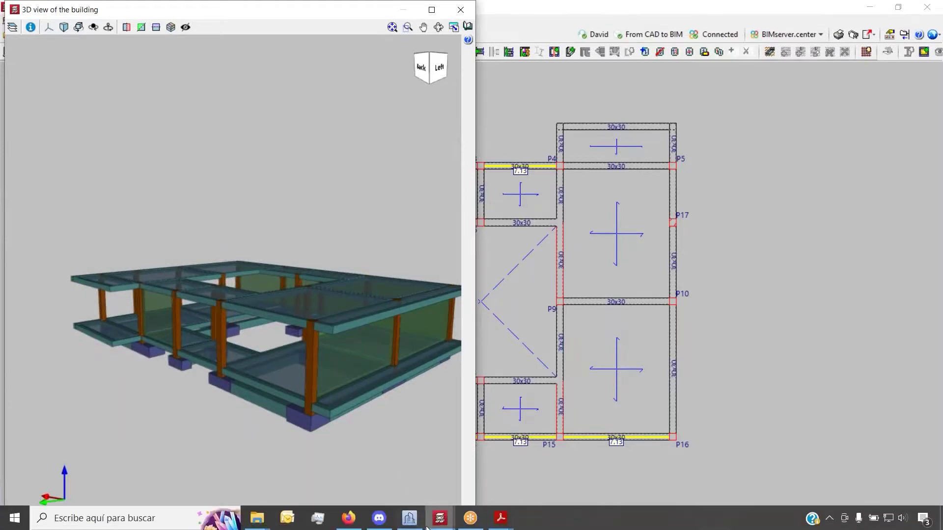
click(348, 527)
scroll(457, 314, down, 10)
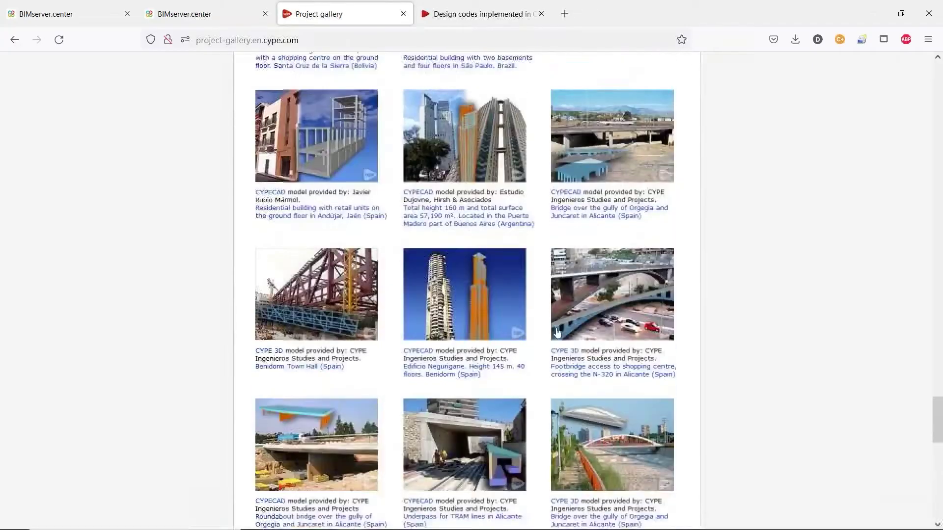
scroll(457, 313, up, 15)
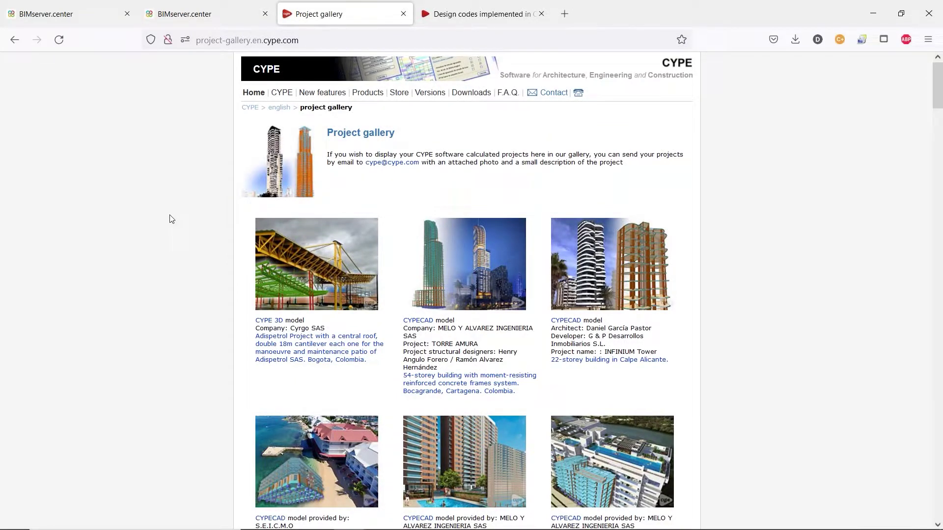
- Bring up the BIMserver.center home page, view the house model in CYPE Architecture and minimize that program again
key(ctrl+1)
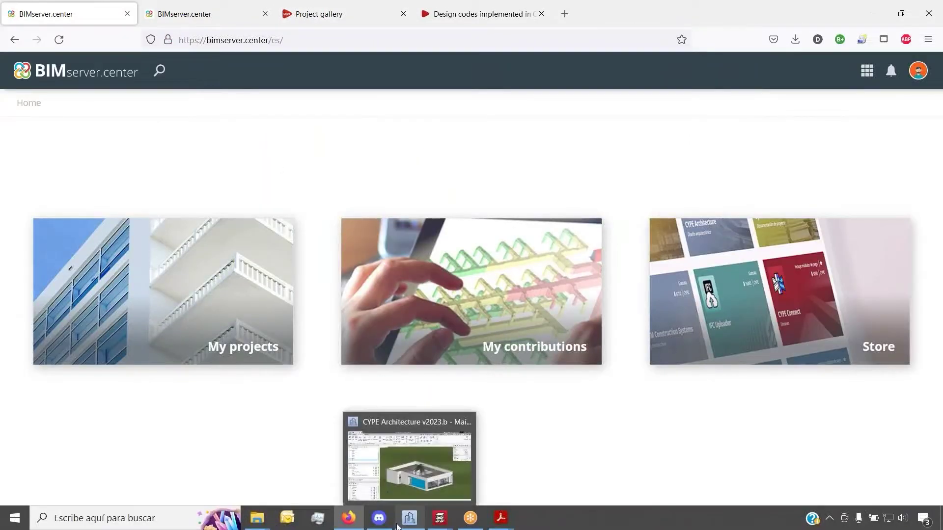
click(397, 526)
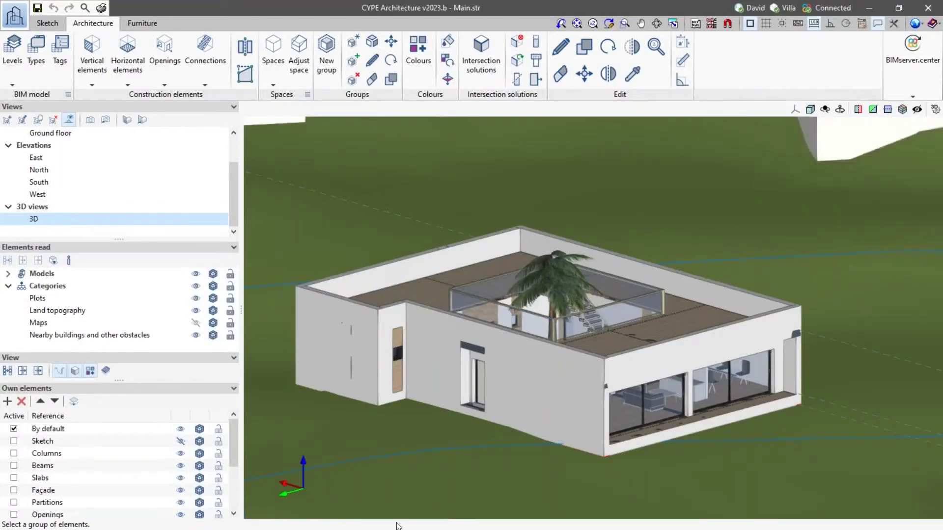
click(869, 7)
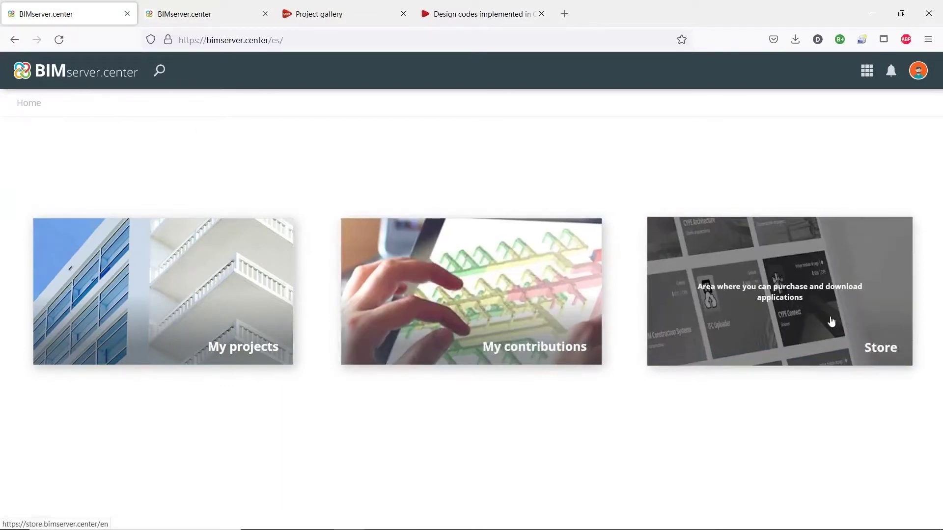
- Browse the Store's applications filtered by Structural analysis and by Architecture, and return to the BIMserver.center home page
click(829, 311)
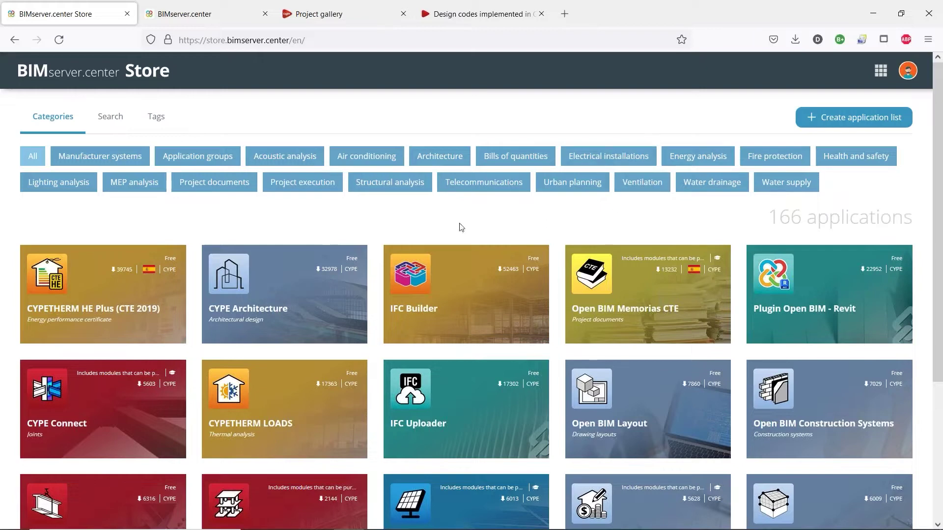
click(377, 185)
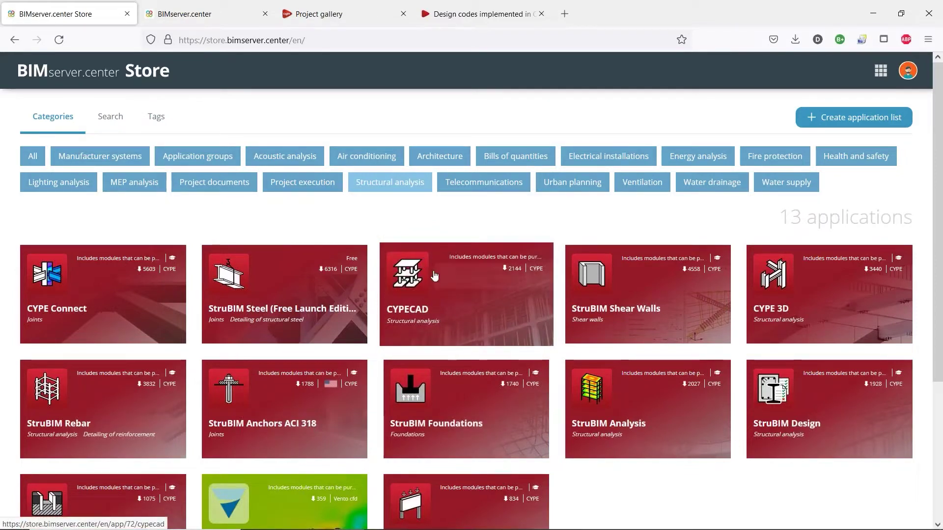
click(437, 155)
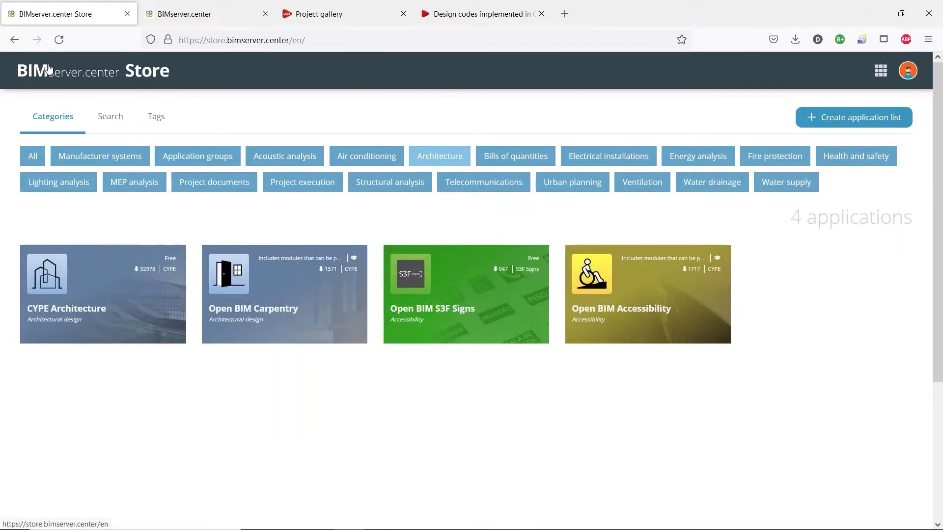
click(15, 39)
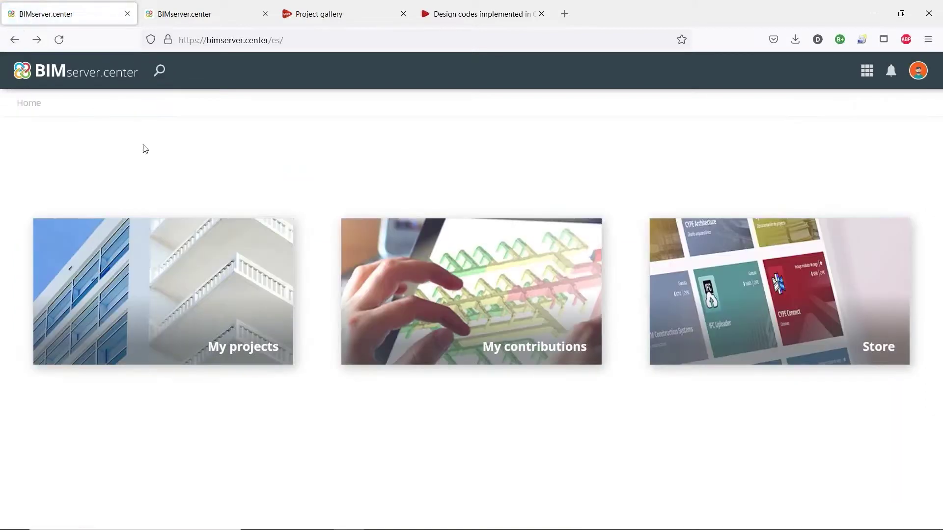
- Open the From CAD to BIM project's contributions, view the files included in Architecture and close its details
click(233, 326)
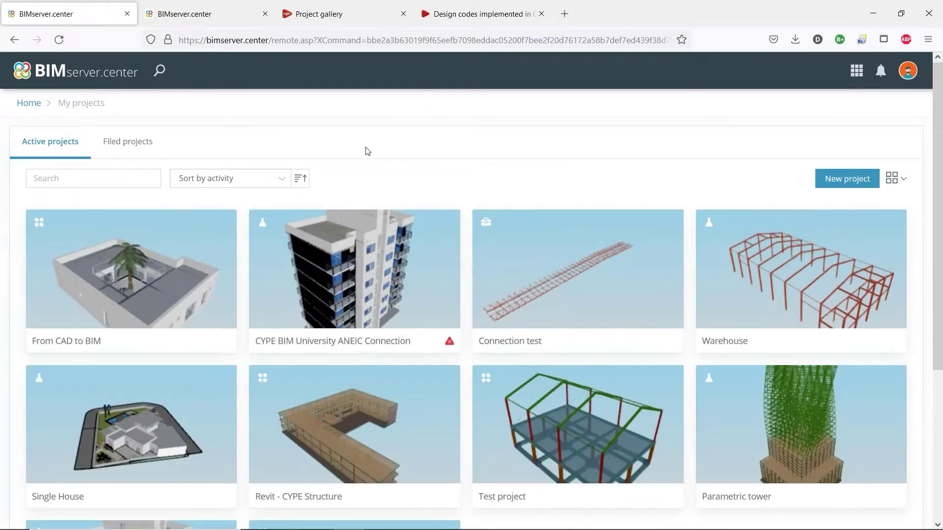
click(130, 274)
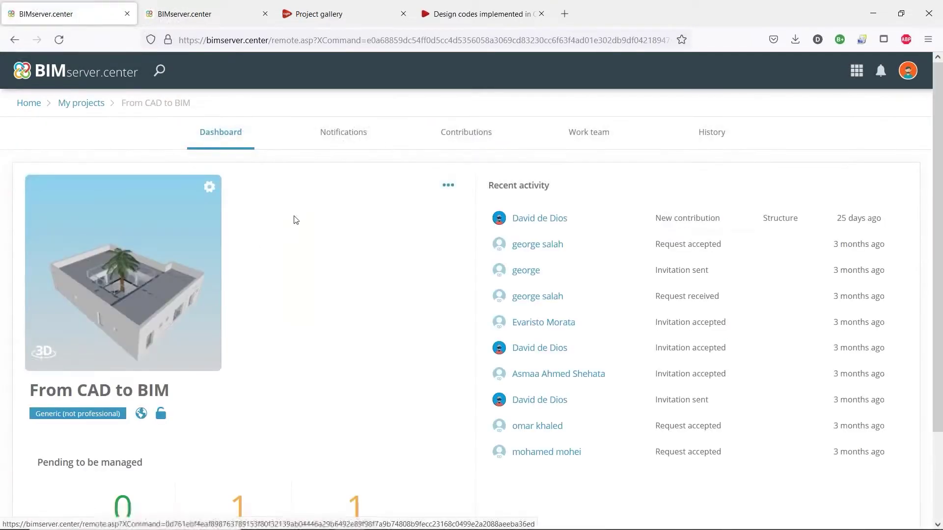
click(450, 133)
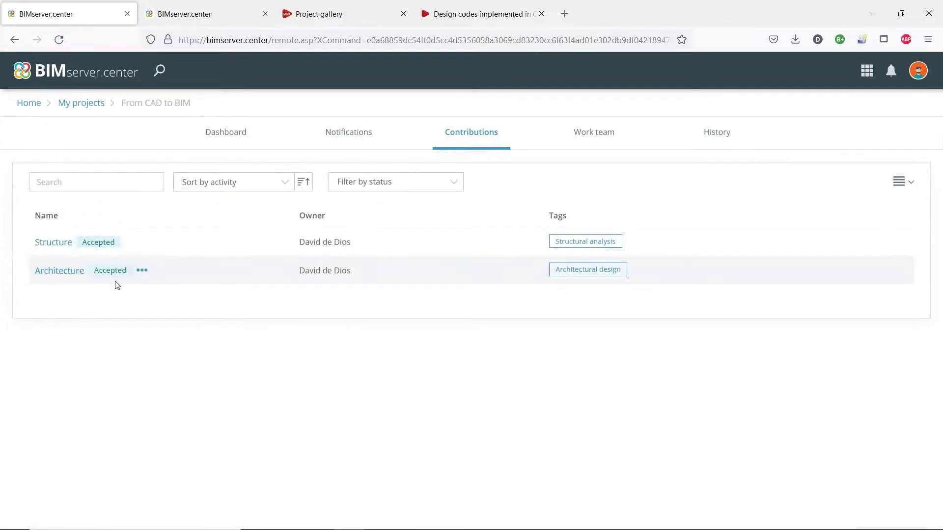
click(62, 271)
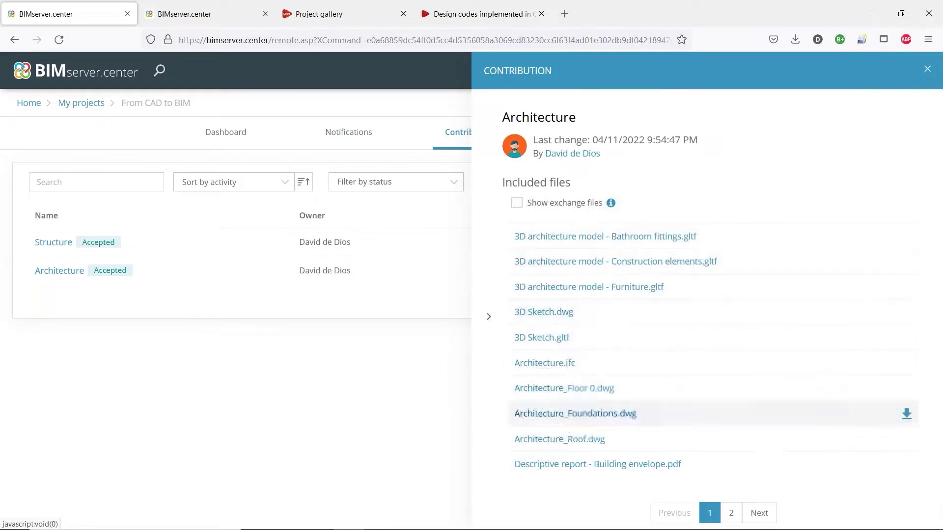
click(132, 133)
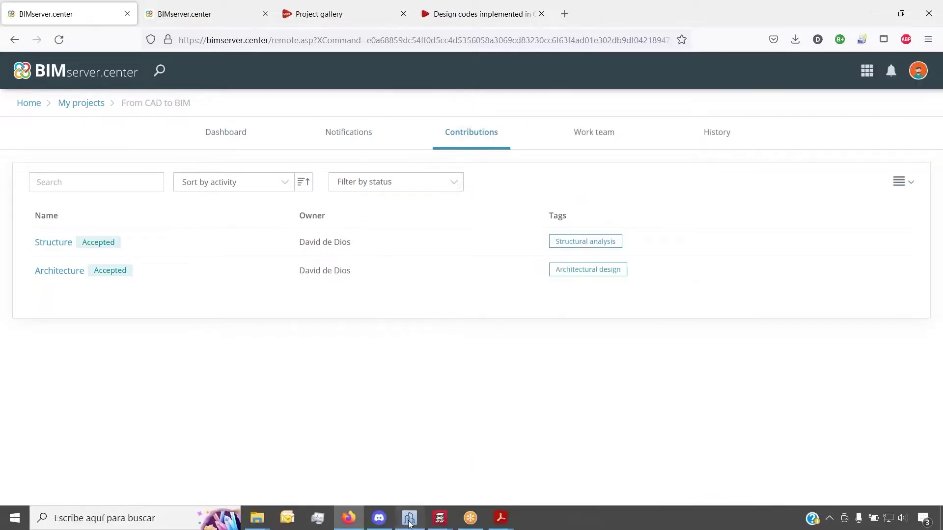
- Switch to CYPE Architecture and examine the house with its surroundings in 3D and the list of own element groups
click(413, 519)
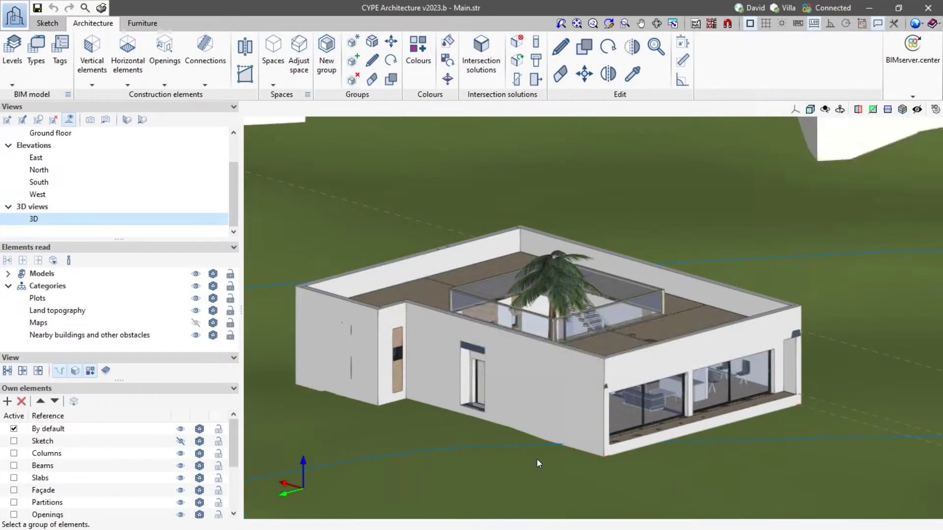
scroll(408, 317, down, 3)
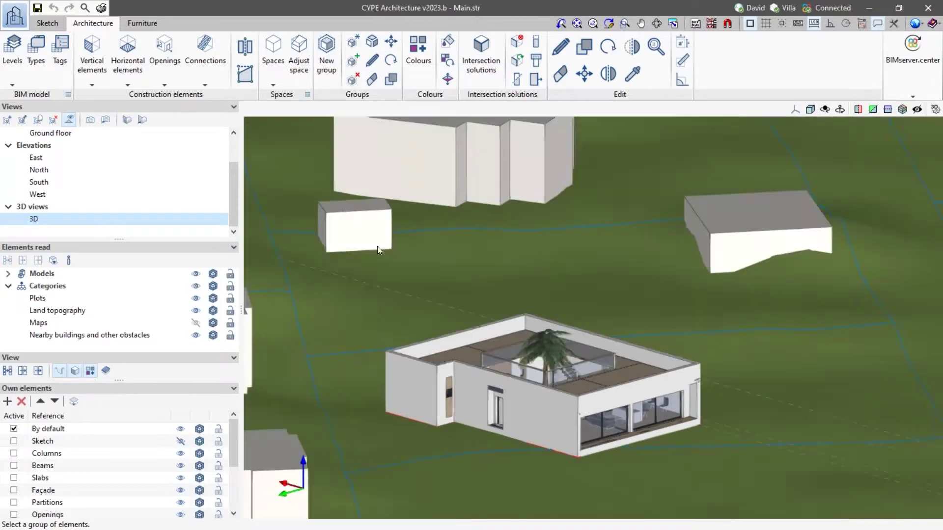
scroll(556, 371, up, 1)
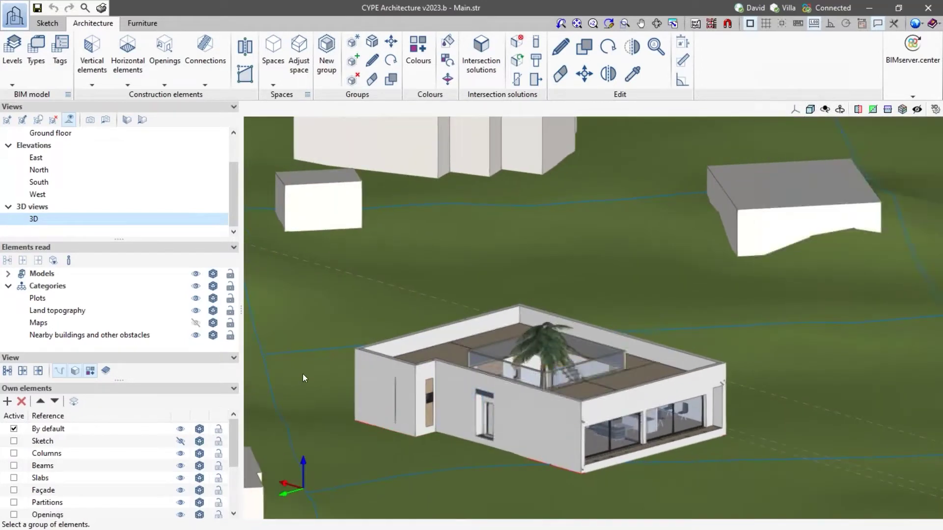
scroll(139, 465, down, 2)
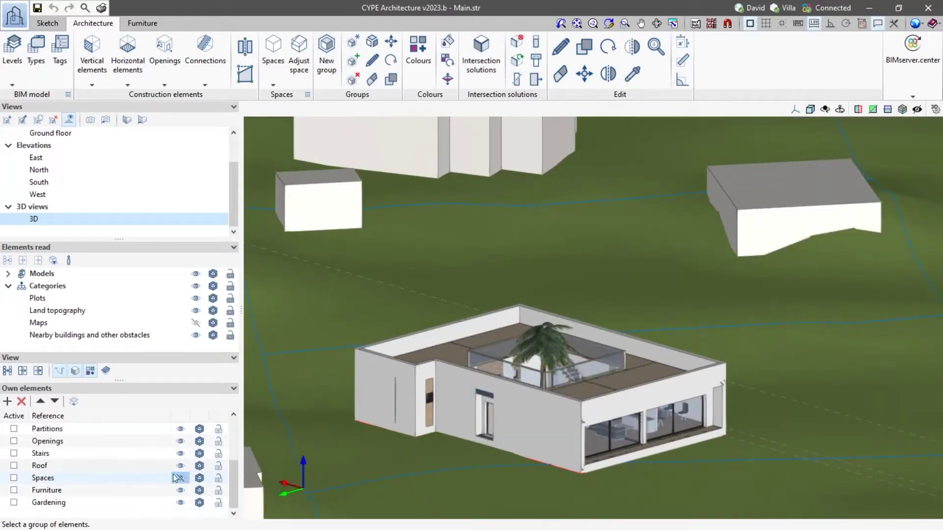
scroll(187, 481, up, 2)
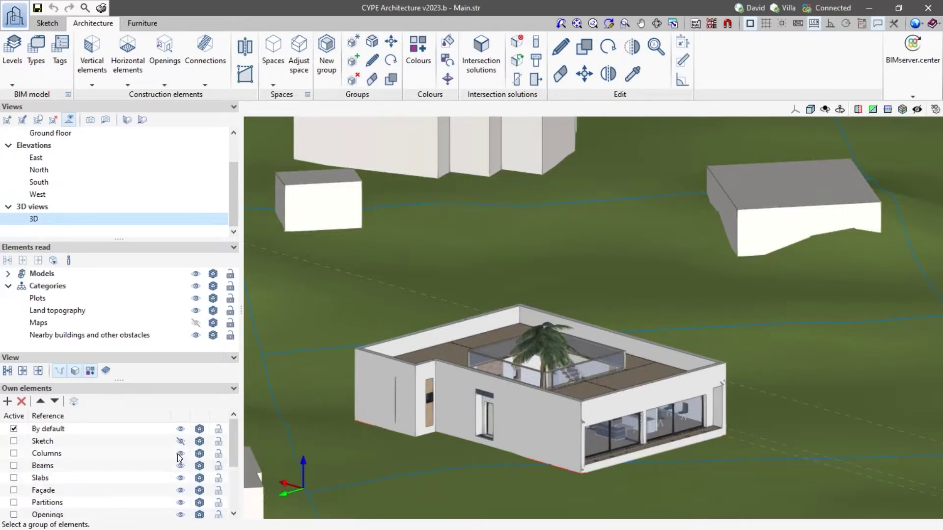
- Hide the Spaces and Façade groups of own elements and look into the house's interior in 3D
scroll(182, 458, down, 2)
click(180, 478)
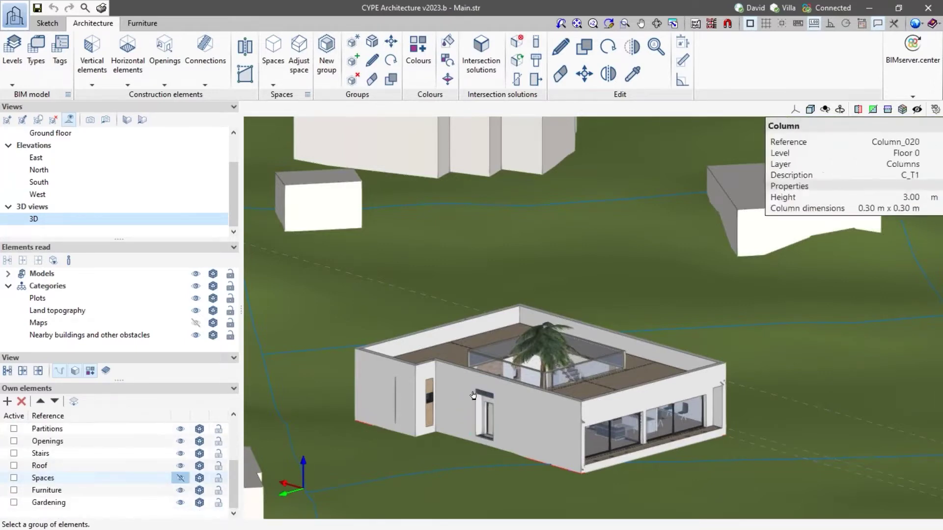
scroll(555, 443, up, 1)
scroll(555, 444, up, 1)
scroll(386, 388, up, 1)
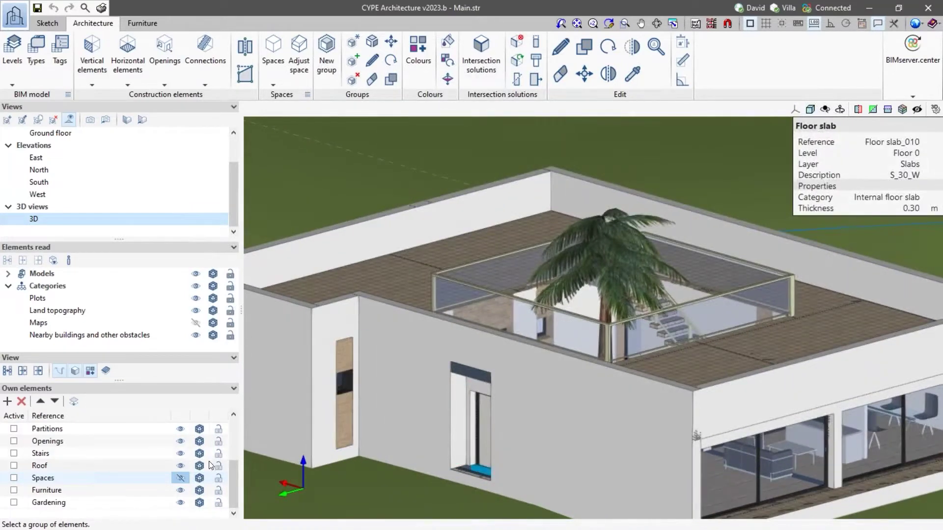
scroll(198, 491, up, 2)
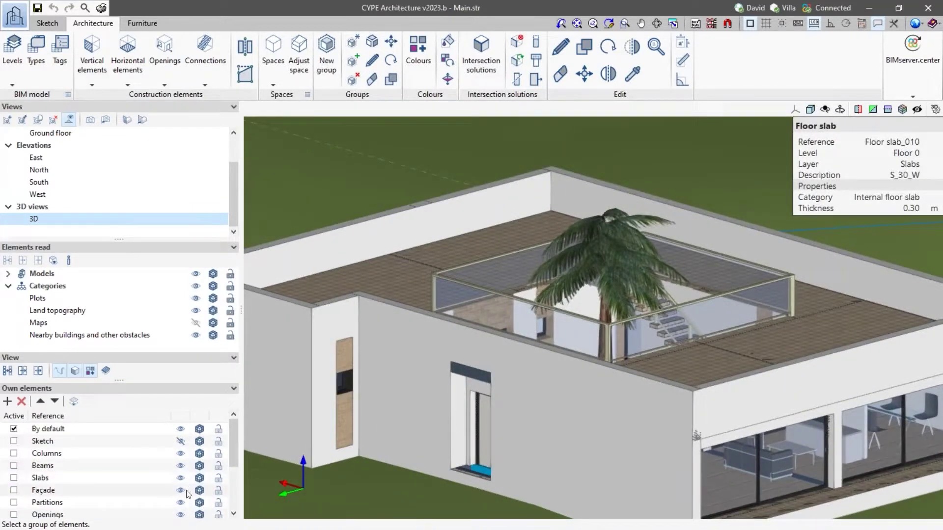
click(180, 490)
scroll(365, 479, up, 3)
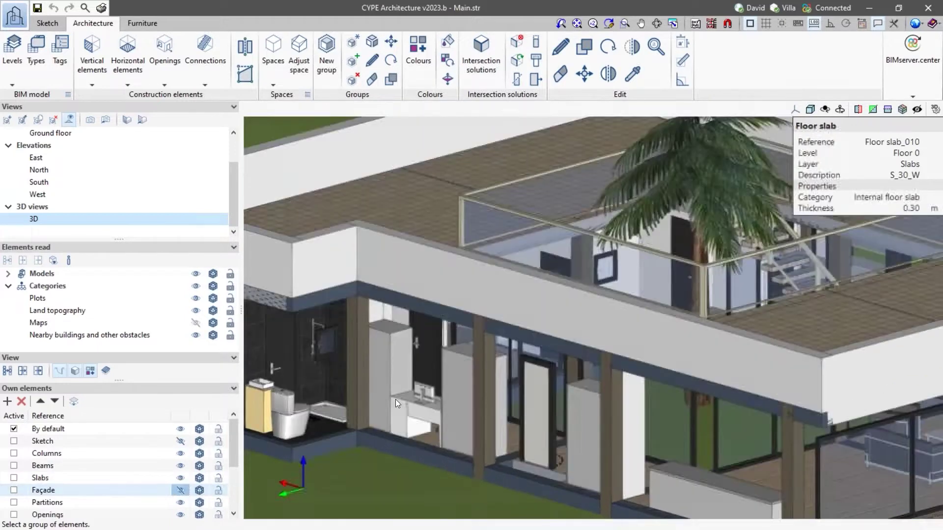
- Open the column beside the bathroom with Edit, review its properties and cancel without changes
click(560, 46)
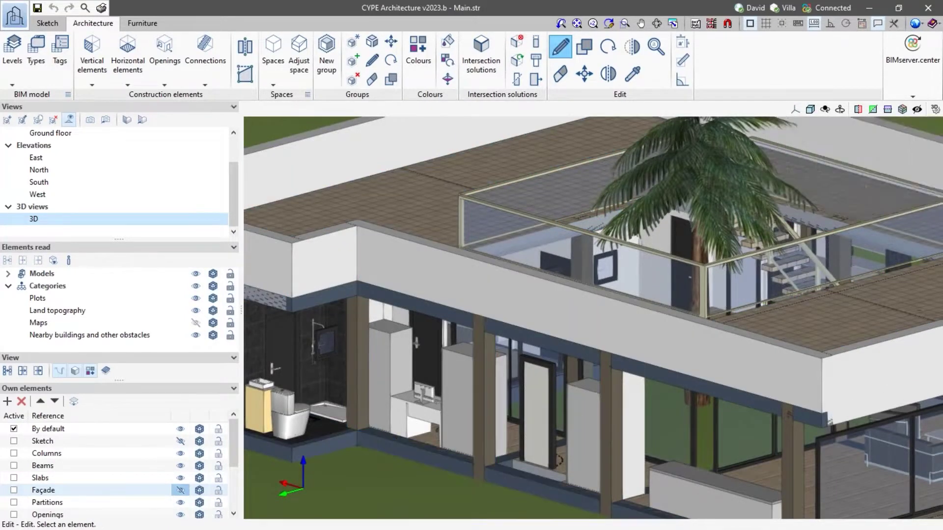
scroll(366, 388, down, 3)
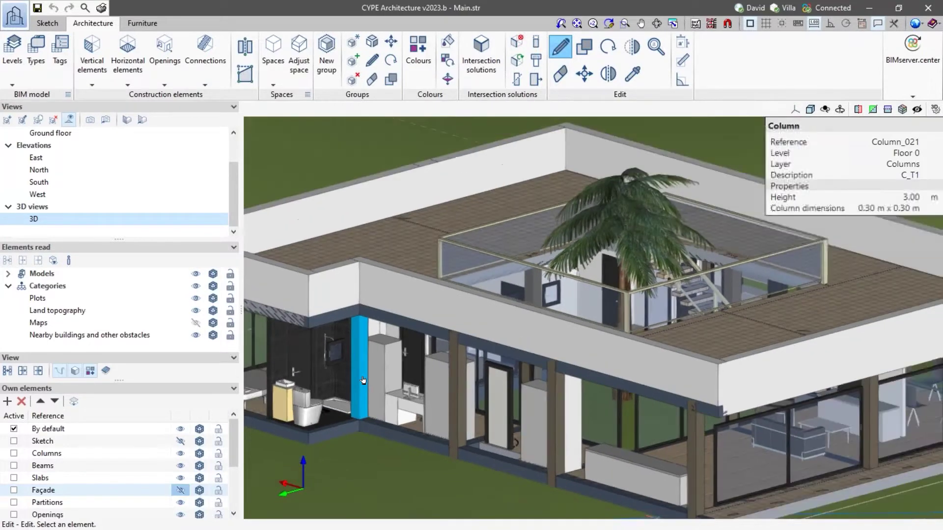
scroll(363, 381, up, 4)
click(359, 375)
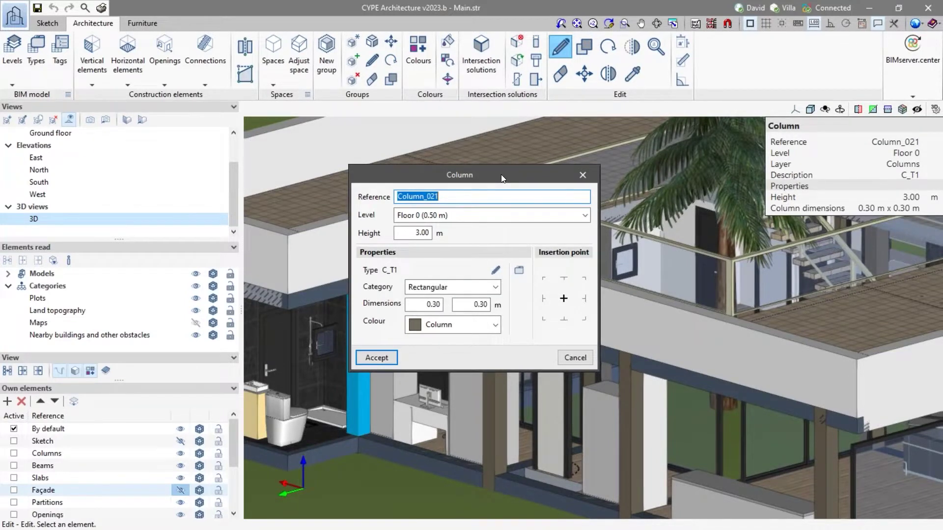
drag(501, 175, 581, 230)
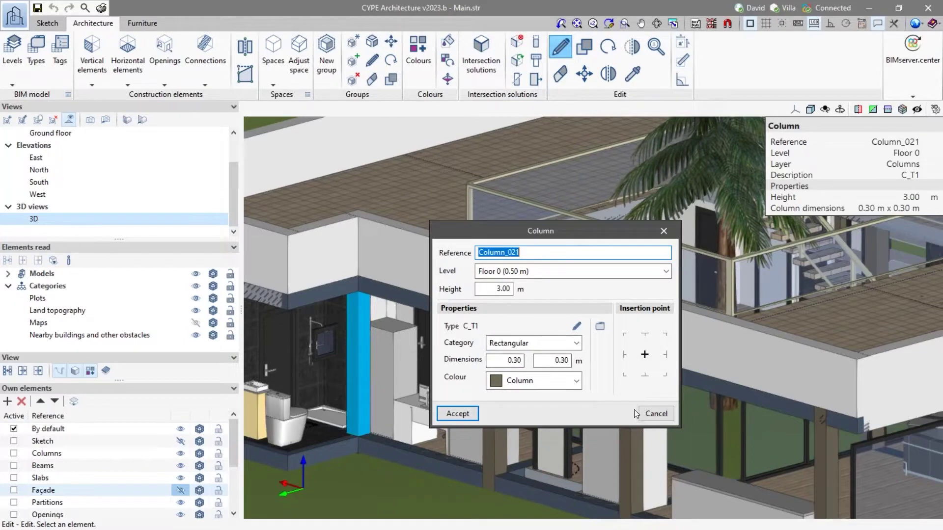
click(655, 414)
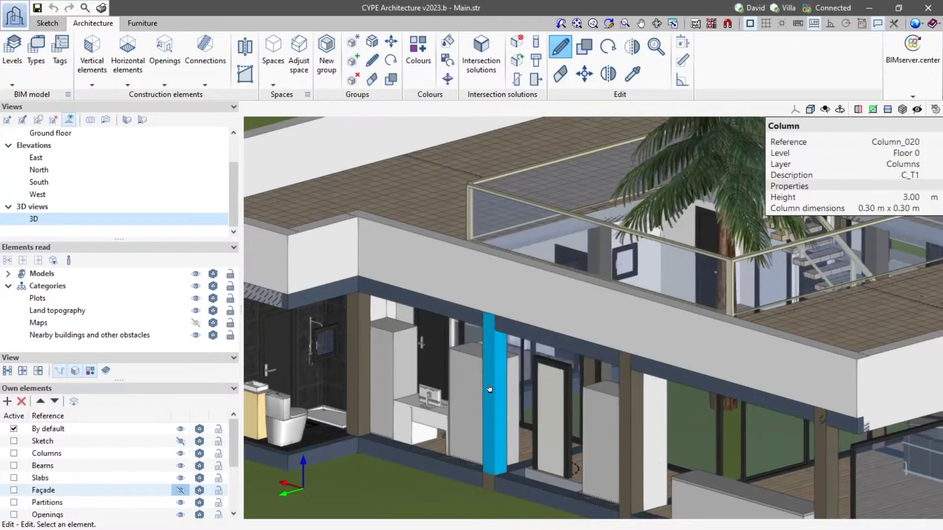
scroll(489, 379, down, 5)
scroll(503, 411, down, 3)
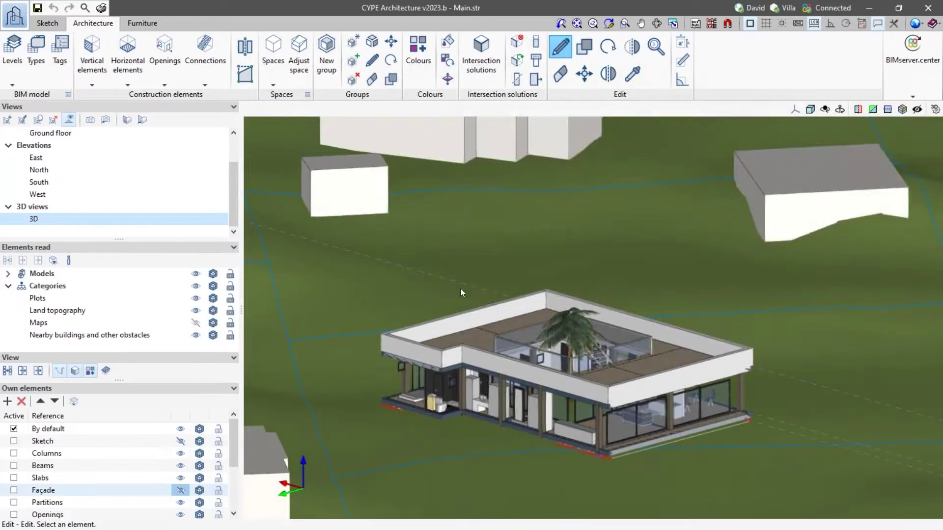
- Hide the read models and the Partitions, Openings, Slabs, Beams and Columns groups of the house
middle_drag(457, 272, 462, 276)
scroll(461, 278, up, 3)
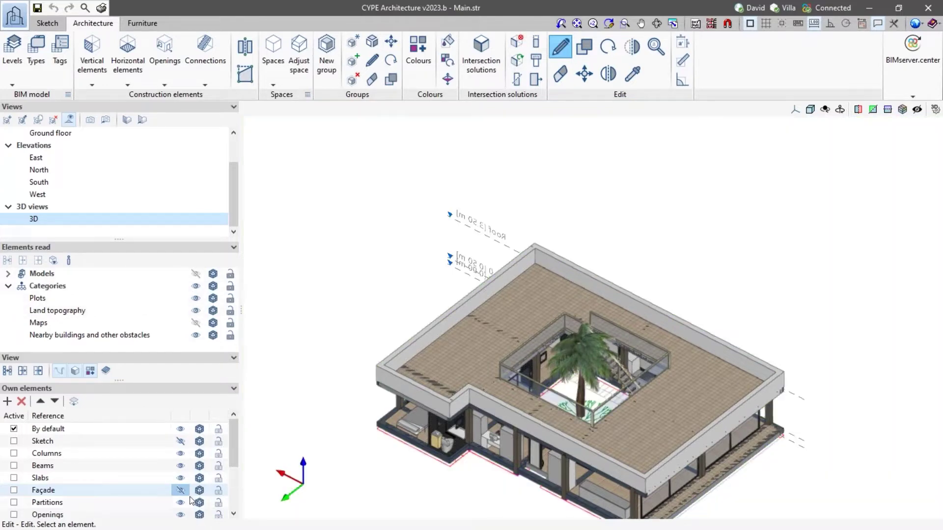
click(180, 514)
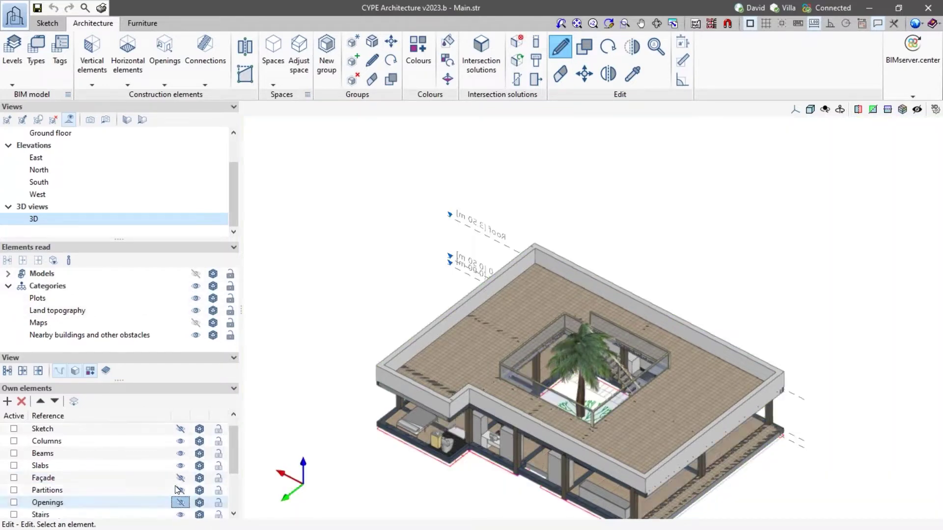
click(181, 466)
click(180, 453)
click(180, 441)
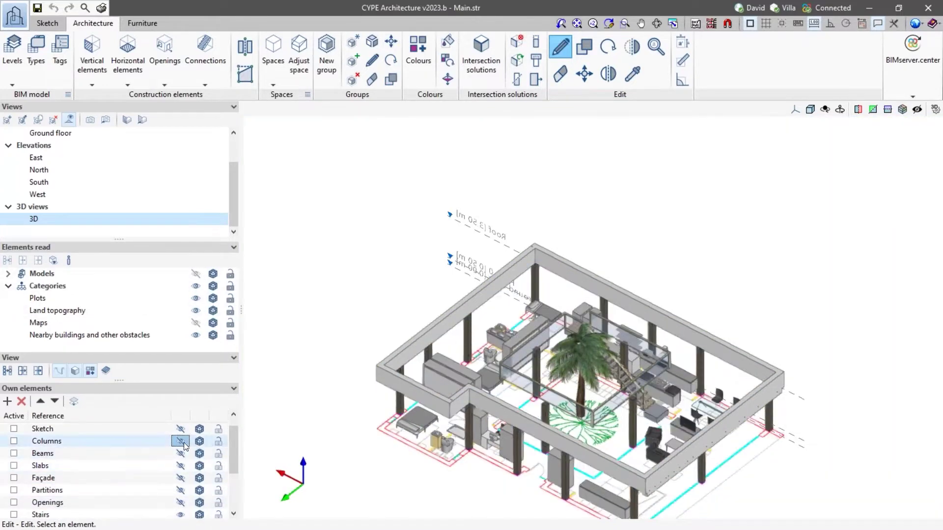
- Hide the Furniture, Gardening, Roof and Stairs groups and view the underlying CAD floor plan in 3D
scroll(185, 448, down, 2)
click(180, 490)
click(180, 502)
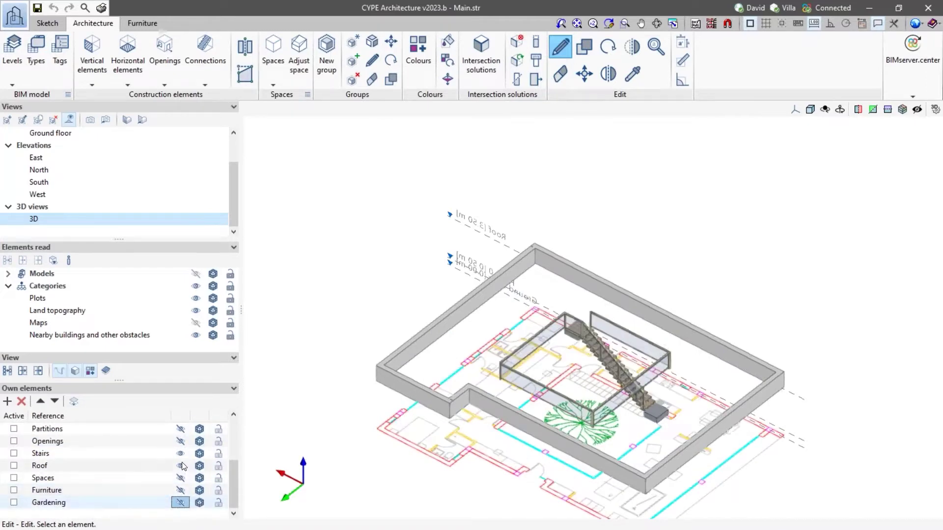
click(180, 465)
click(180, 453)
scroll(181, 478, up, 3)
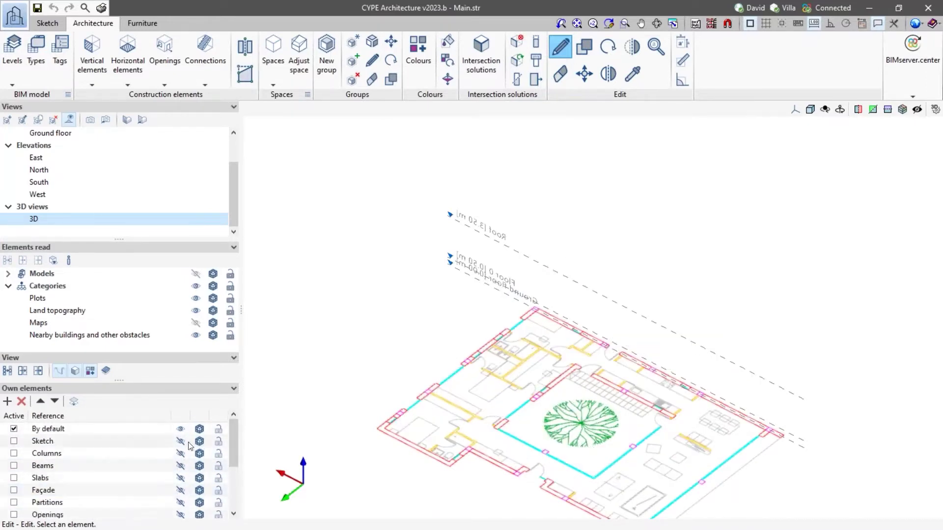
middle_drag(491, 354, 434, 338)
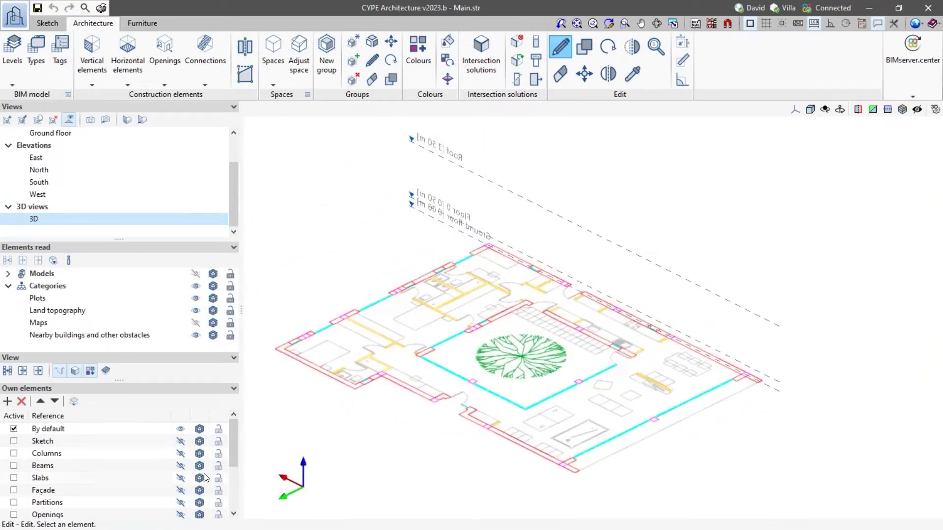
- Show the Sketch, Columns, Beams, Slabs, Façade and Partitions groups in the 3D view
click(180, 441)
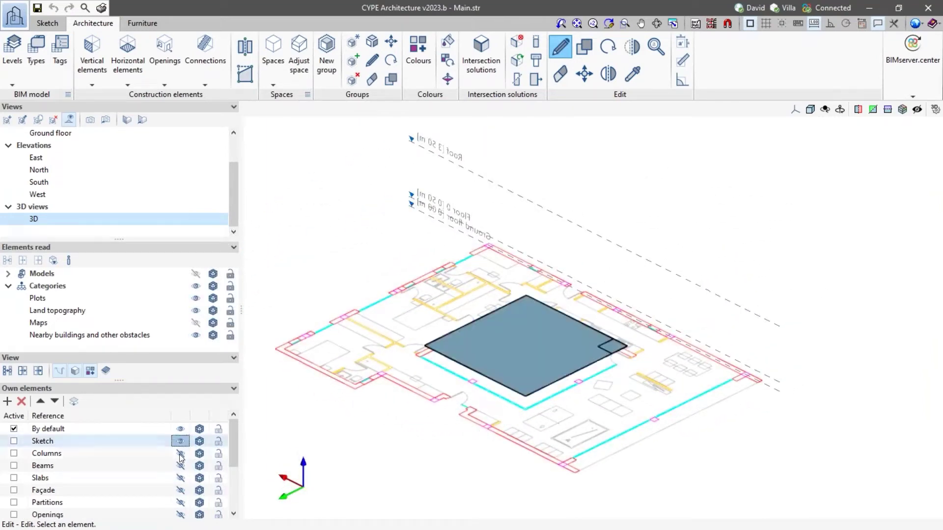
click(180, 453)
click(180, 465)
click(181, 478)
click(180, 490)
click(180, 503)
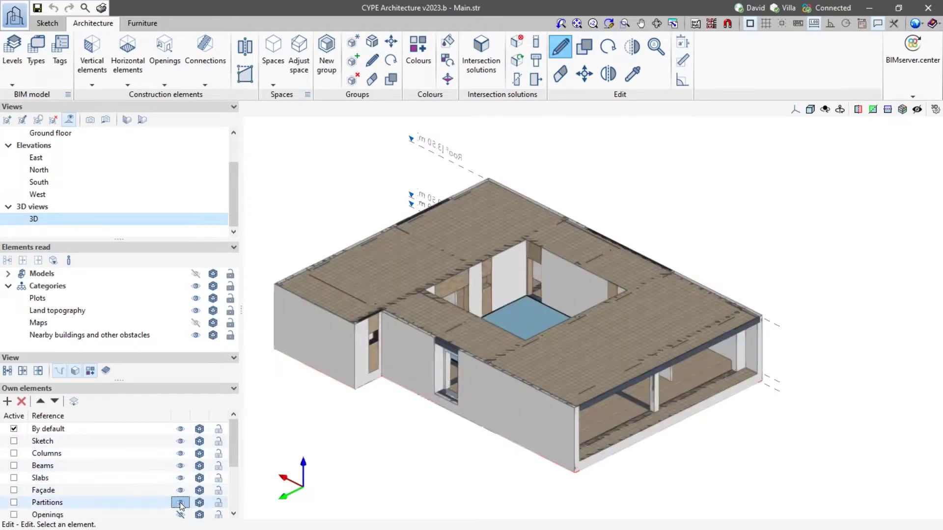
- Show the Openings, Stairs, Roof, Spaces and Gardening groups, leaving Furniture hidden
click(180, 513)
scroll(180, 505, down, 2)
click(181, 453)
click(180, 465)
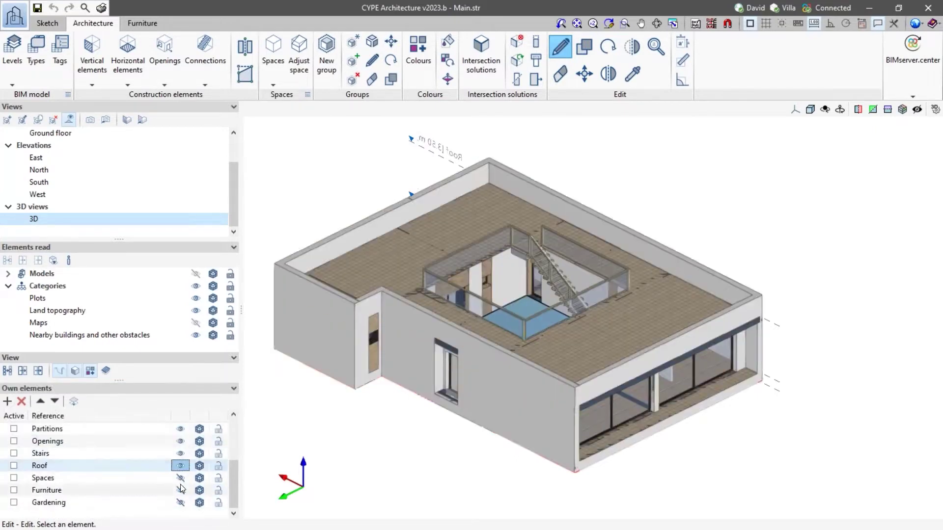
click(180, 478)
click(180, 490)
click(180, 502)
click(180, 490)
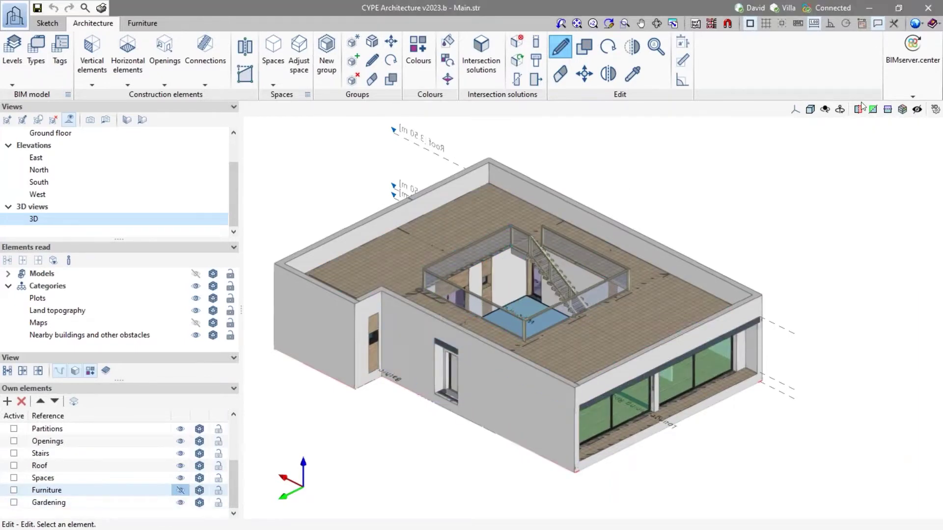
- Look over the BIMserver.center options and connected applications, including the description of Structural analysis
click(913, 57)
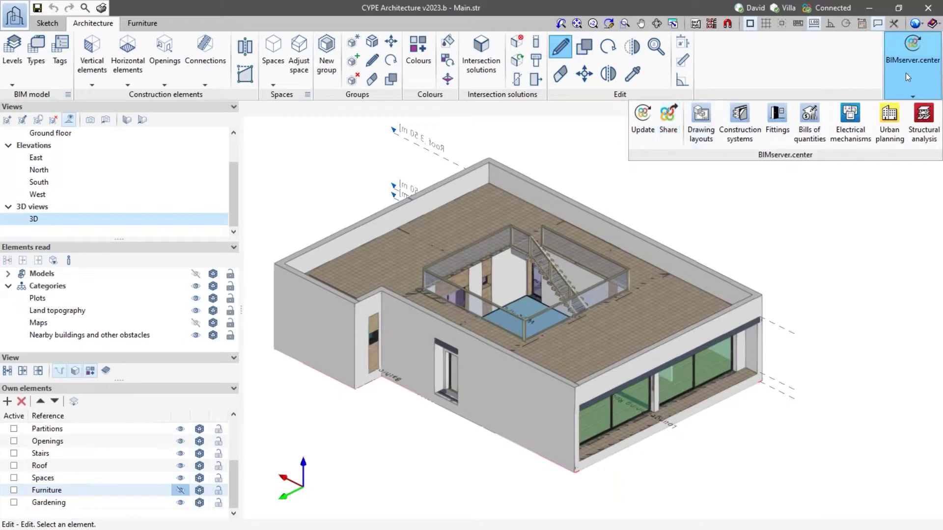
click(842, 176)
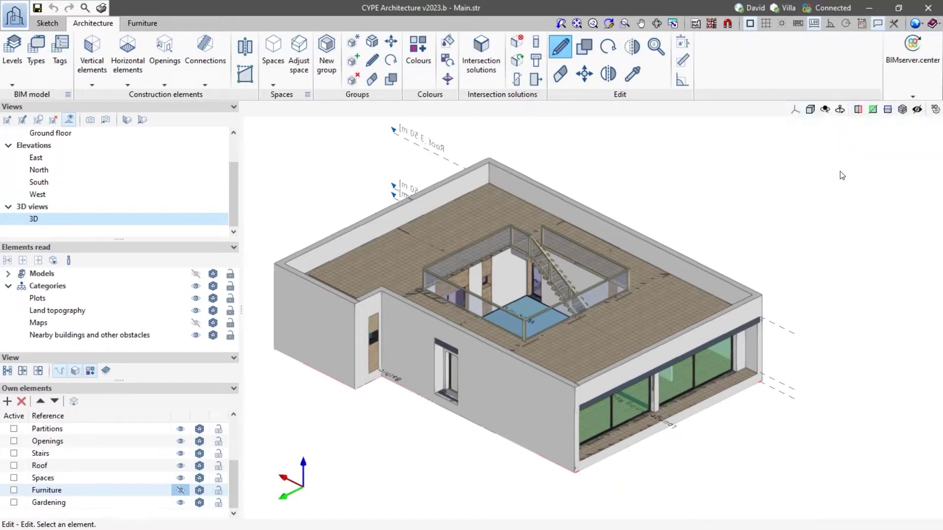
click(912, 49)
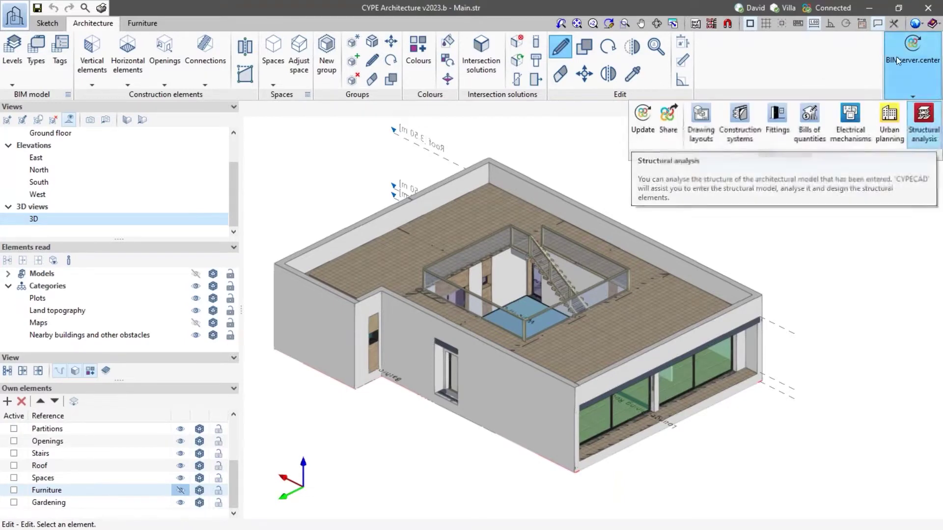
click(828, 55)
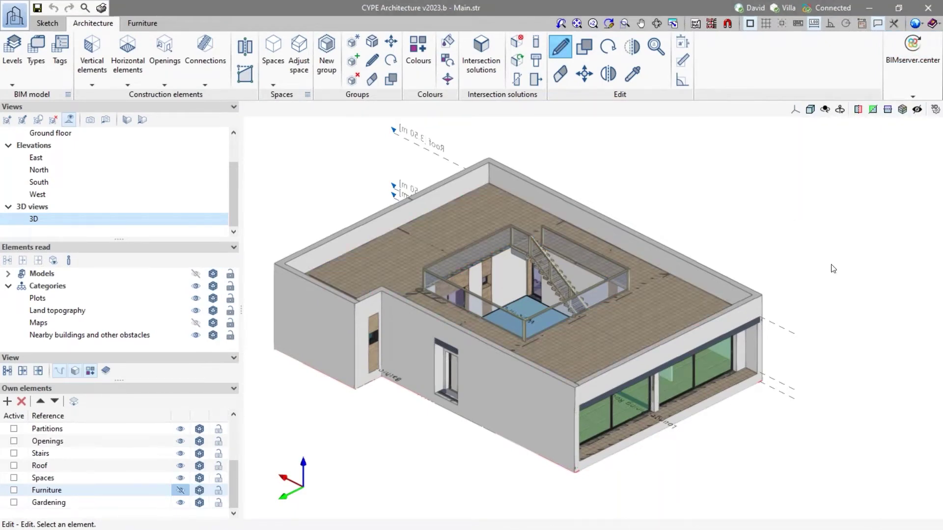
- Switch to the browser with the From CAD to BIM contributions, return to CYPE Architecture and view the house in 3D
click(869, 7)
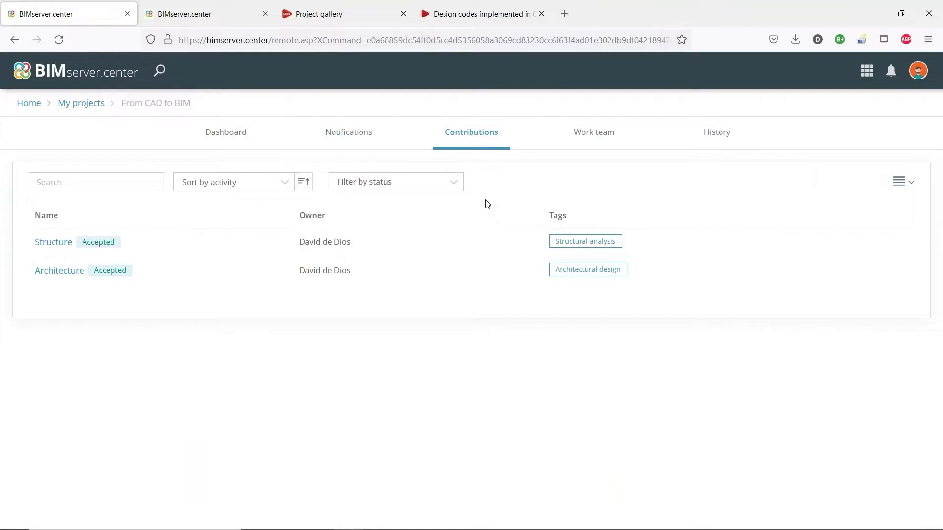
mouse_move(475, 528)
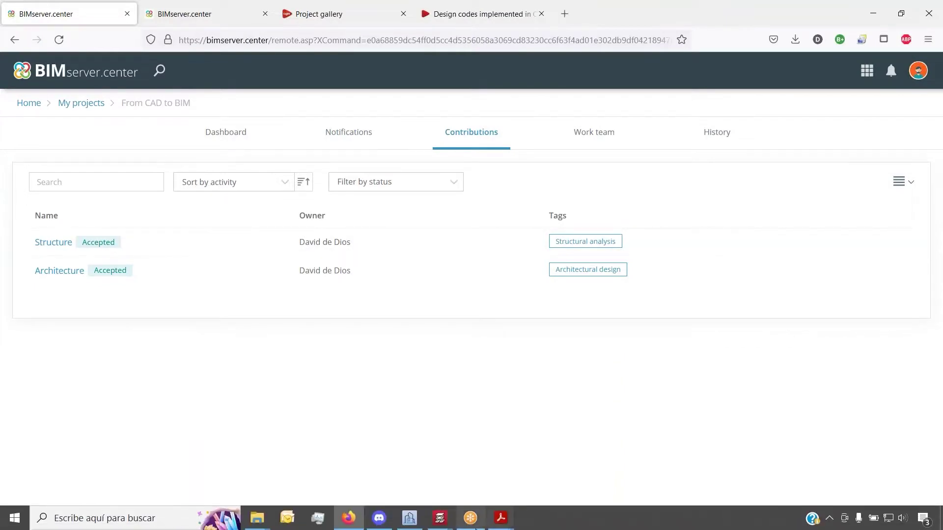
mouse_move(419, 528)
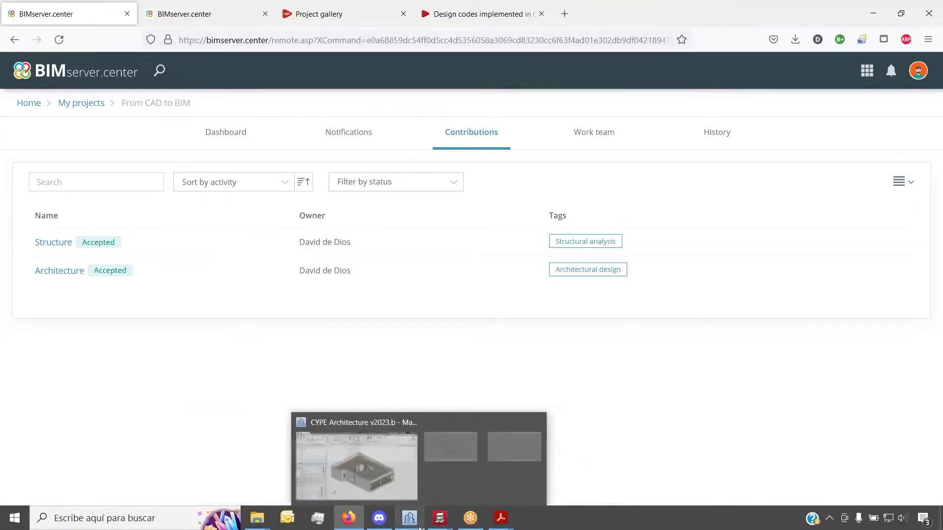
click(415, 479)
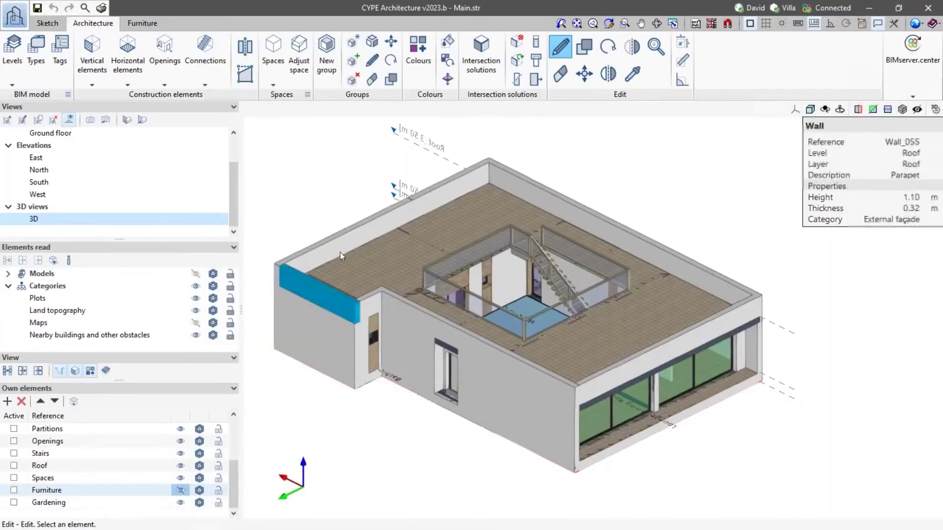
scroll(438, 338, down, 5)
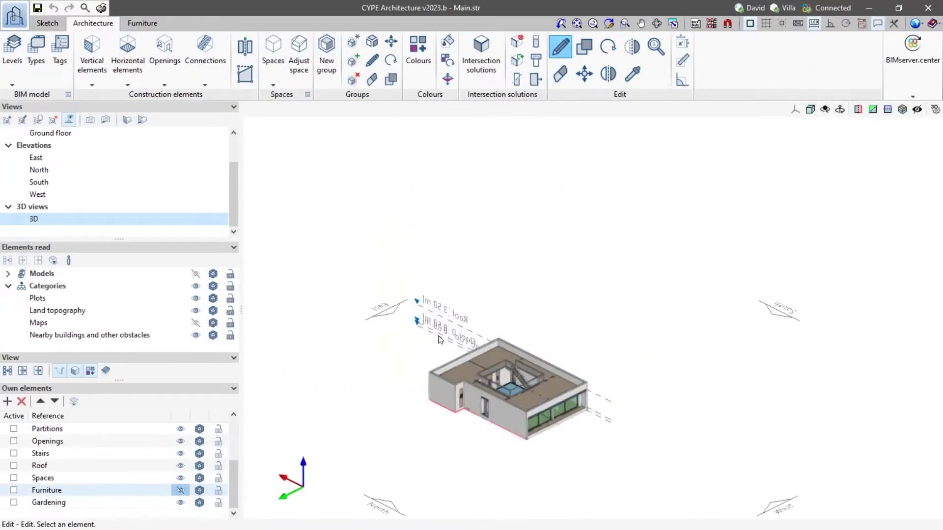
scroll(565, 405, up, 5)
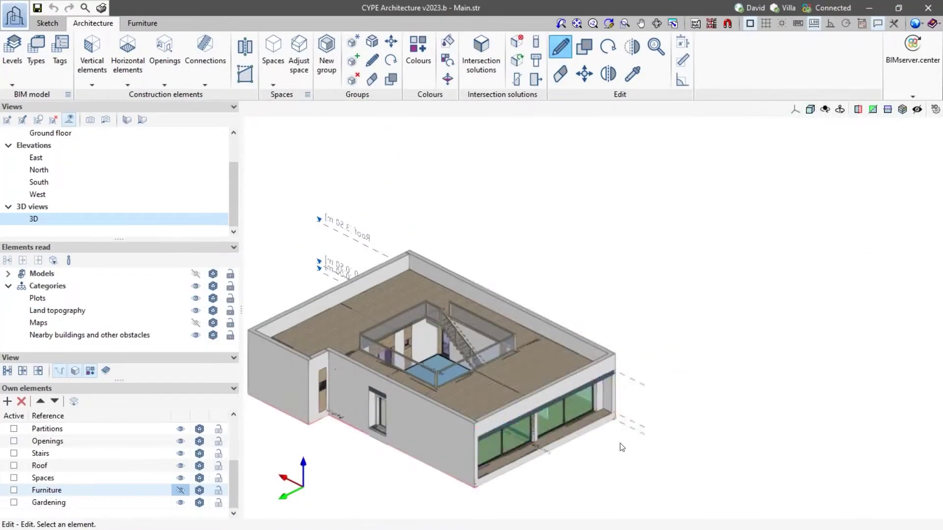
scroll(581, 269, down, 2)
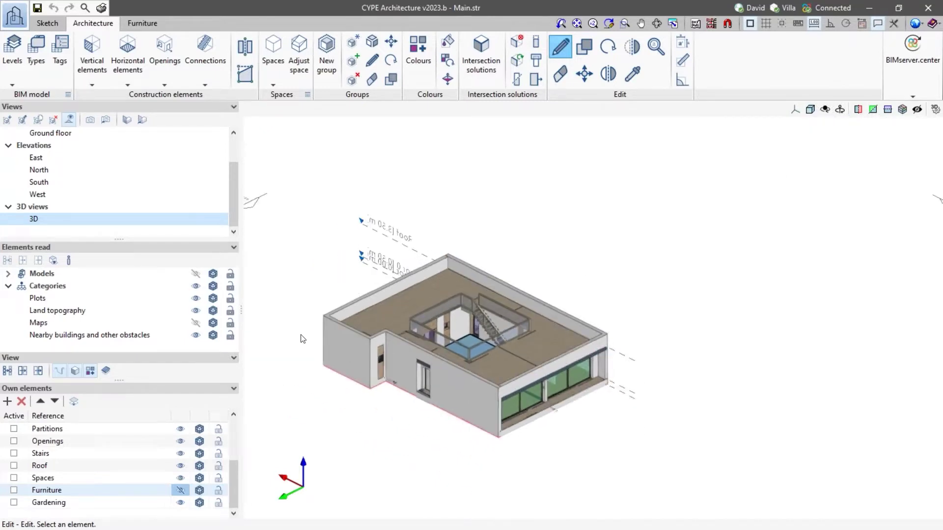
- Open the Floor 0 plan view and show the Furniture group in it
scroll(127, 196, up, 1)
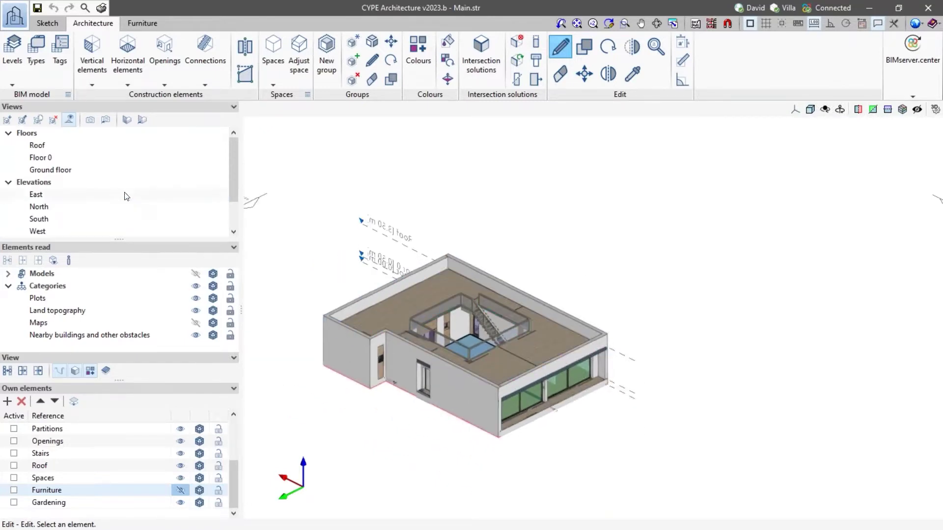
click(52, 160)
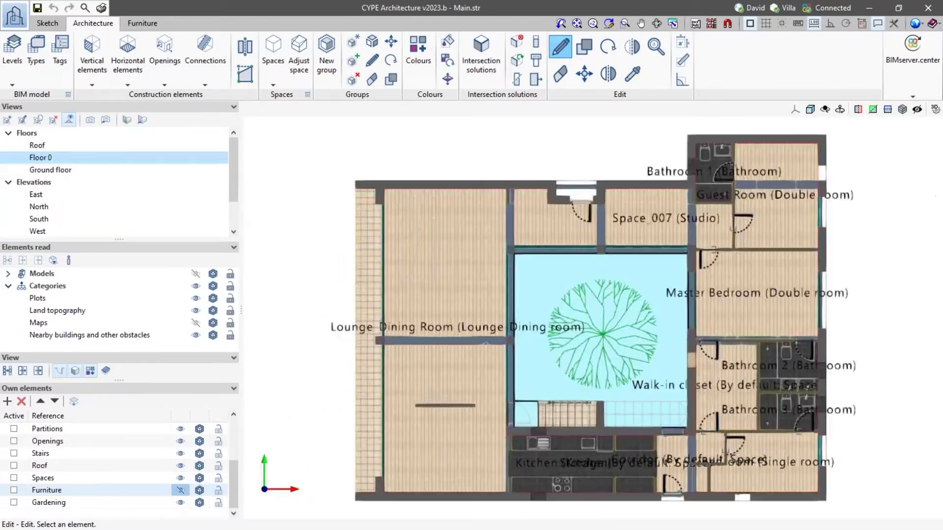
click(180, 490)
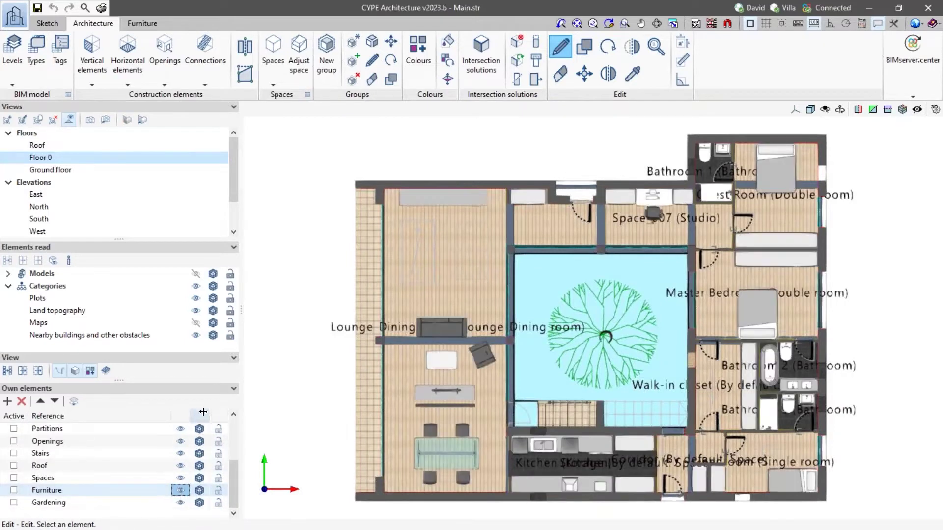
scroll(202, 469, up, 2)
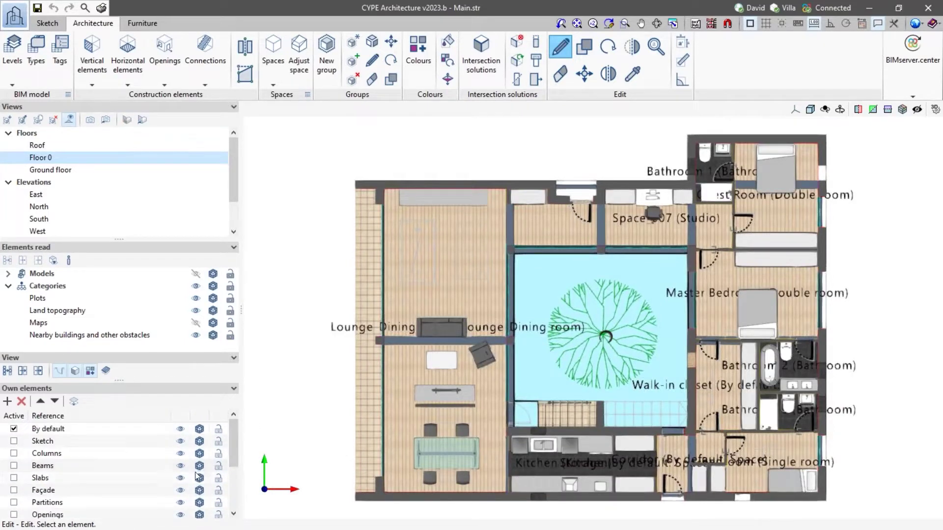
- Hide the Beams and Sketch groups and the floorplan drawing template in the Floor 0 plan view
click(181, 467)
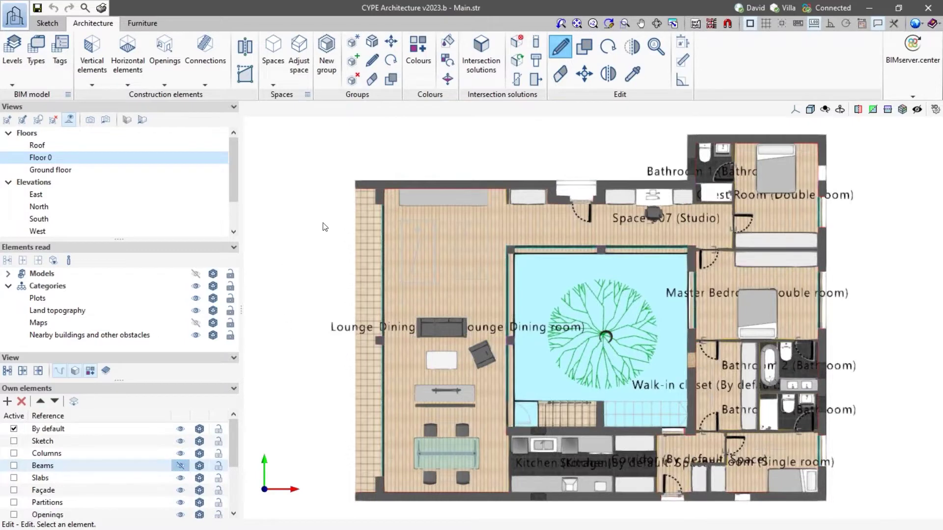
click(180, 441)
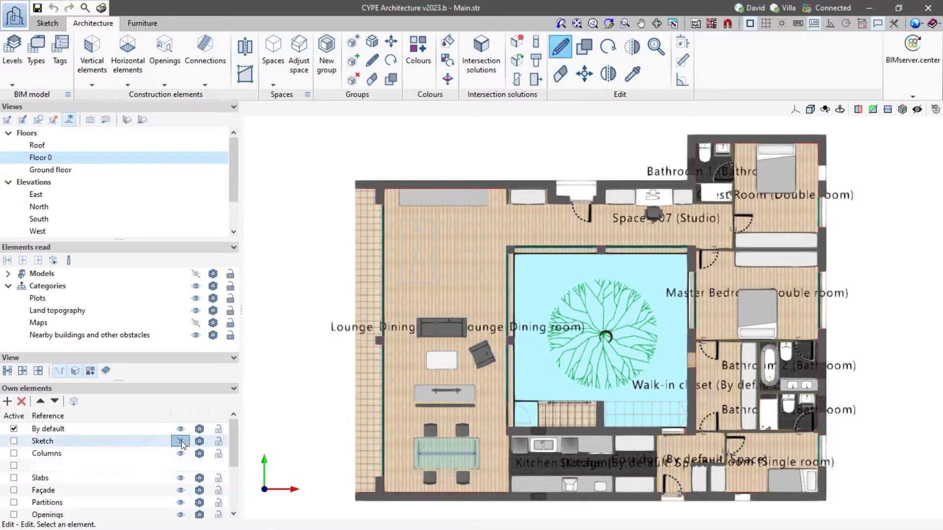
click(707, 23)
click(136, 234)
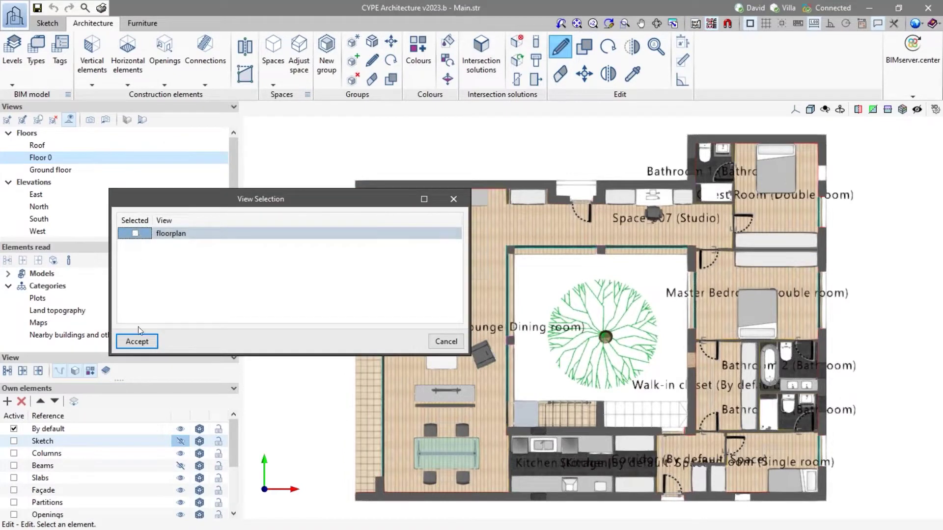
click(136, 341)
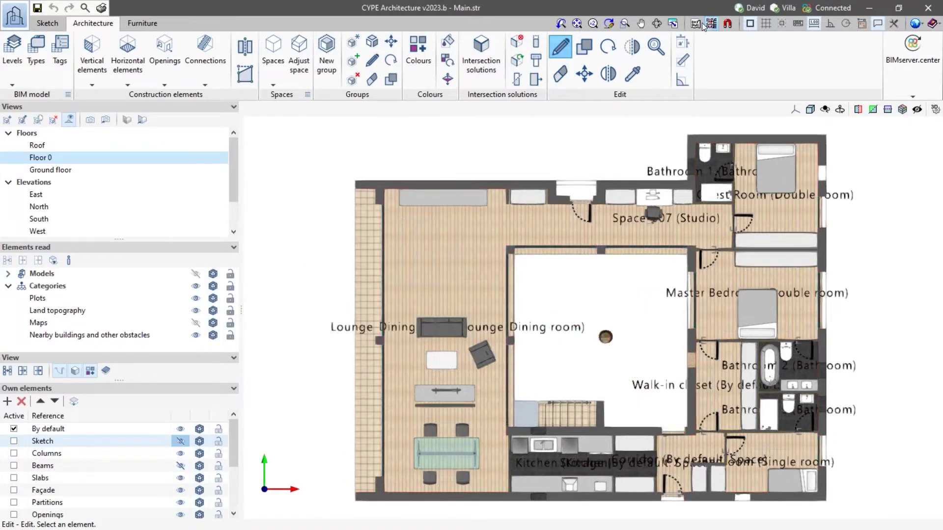
- Turn the VERDE, muebles and Particiones layers of the floorplan template off and back on
click(696, 23)
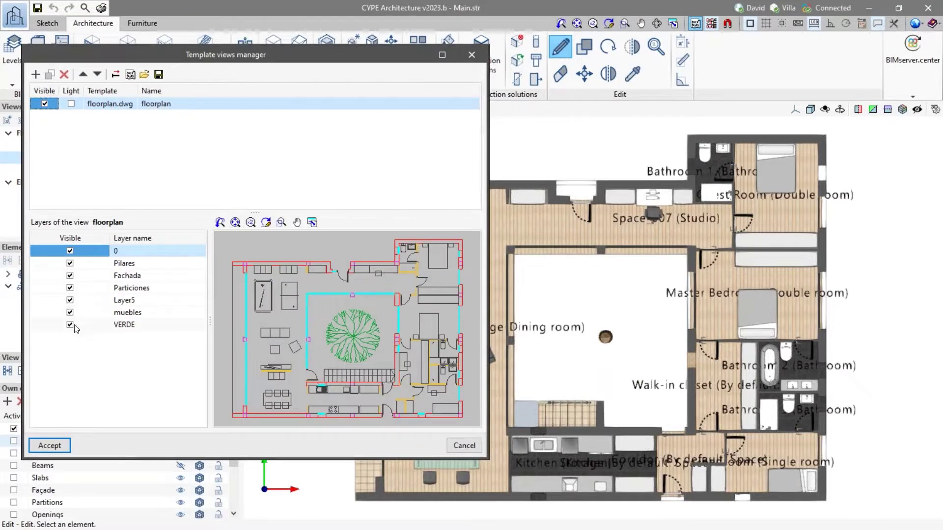
click(69, 324)
click(70, 313)
click(70, 288)
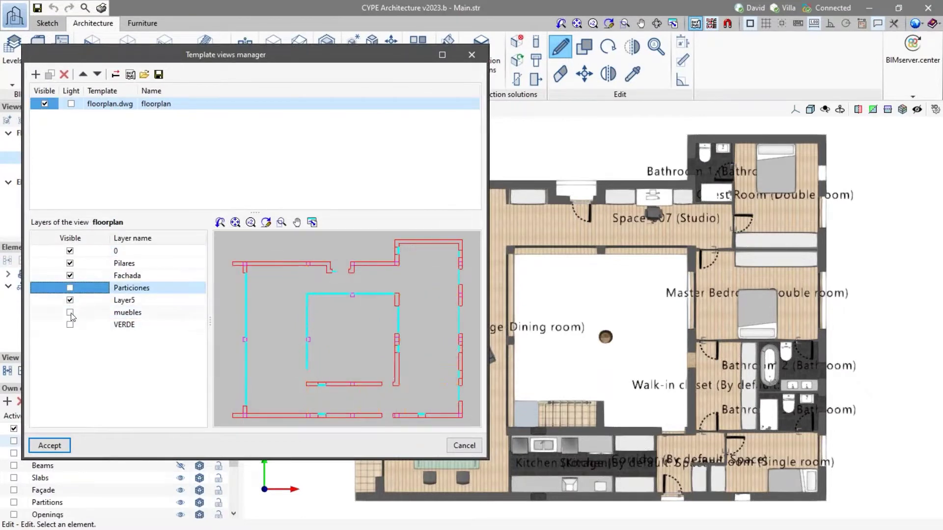
click(71, 313)
click(70, 287)
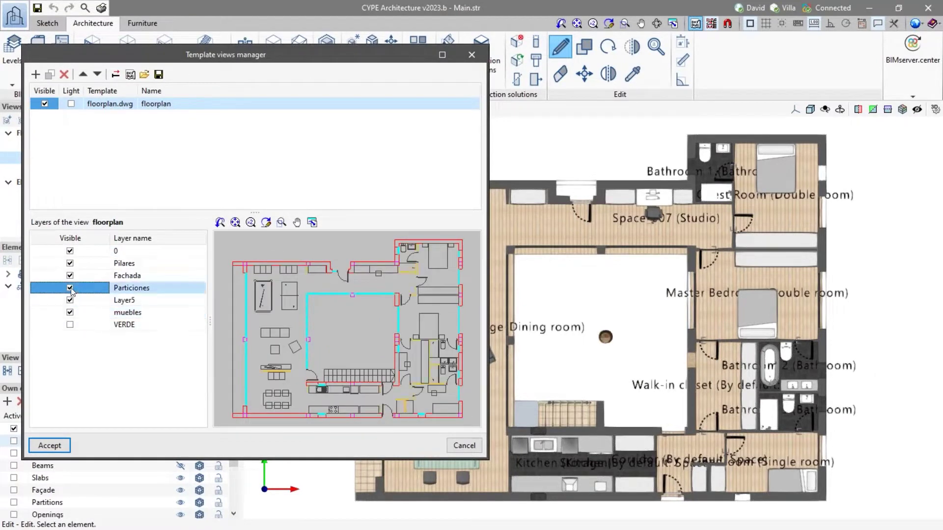
click(70, 325)
click(62, 445)
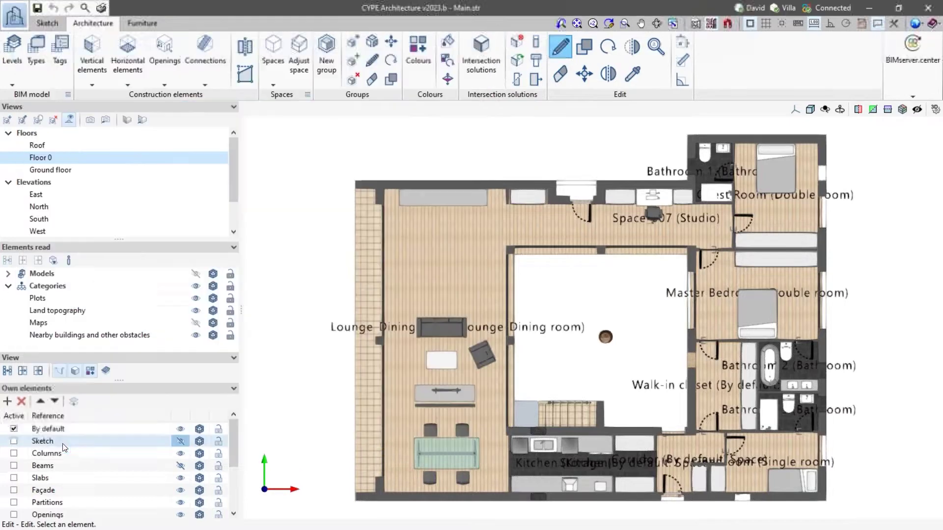
- Display the floorplan template in the Floor 0 plan view and hide the Spaces group
click(710, 25)
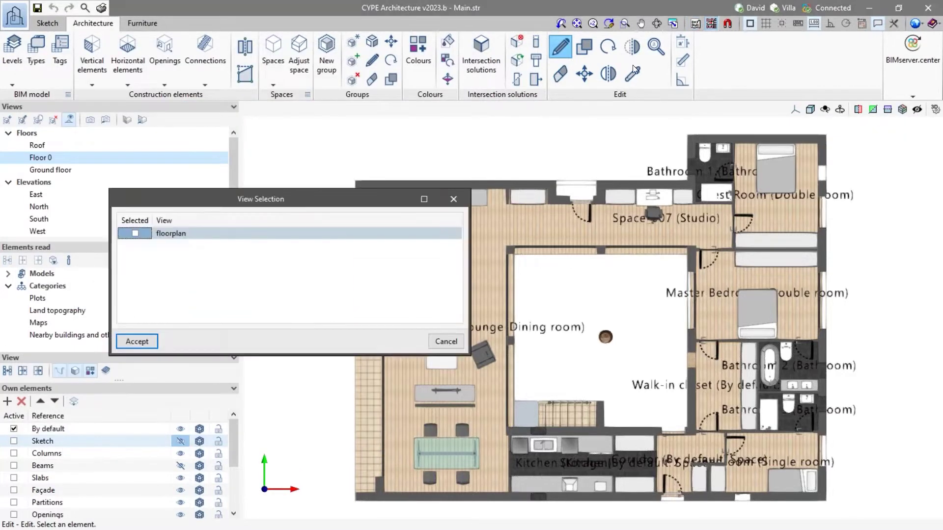
click(136, 234)
click(137, 340)
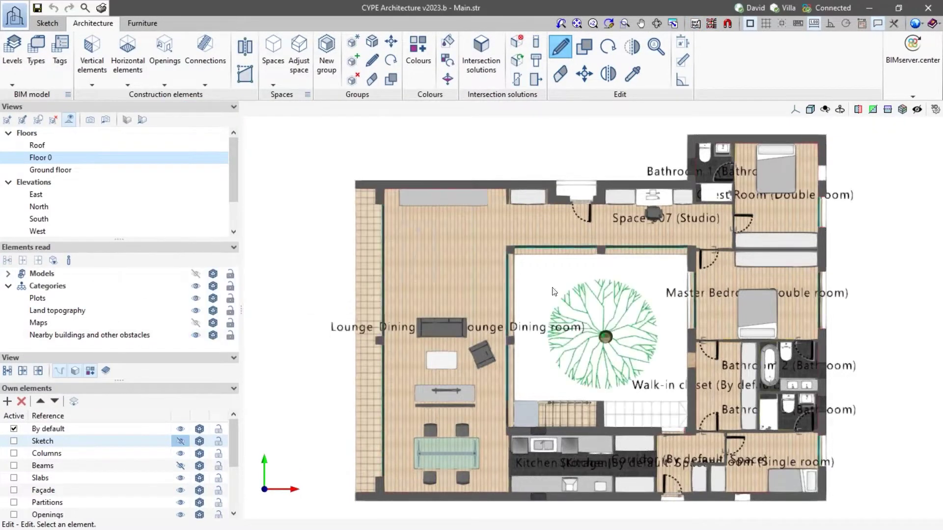
mouse_move(504, 315)
scroll(175, 459, down, 1)
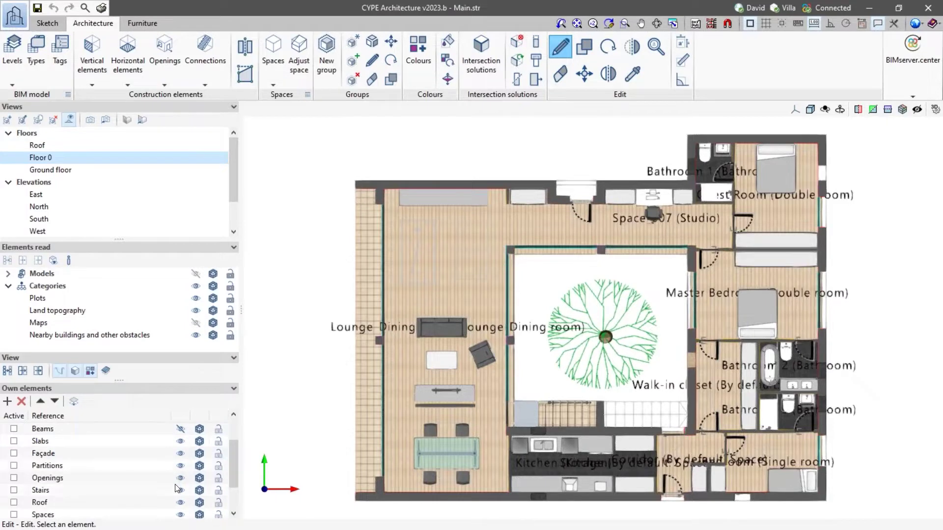
click(180, 514)
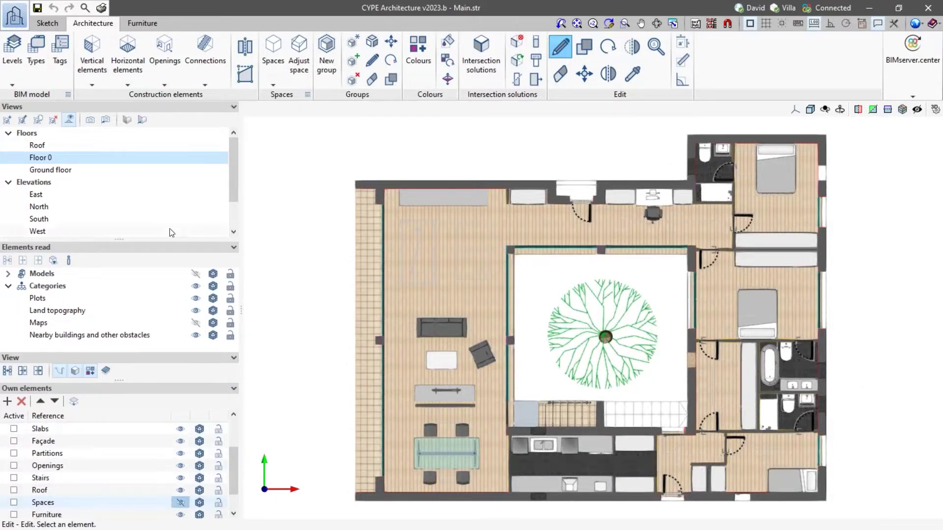
- View the house in the North, South and West elevations and return to the 3D view
scroll(77, 199, down, 1)
click(44, 172)
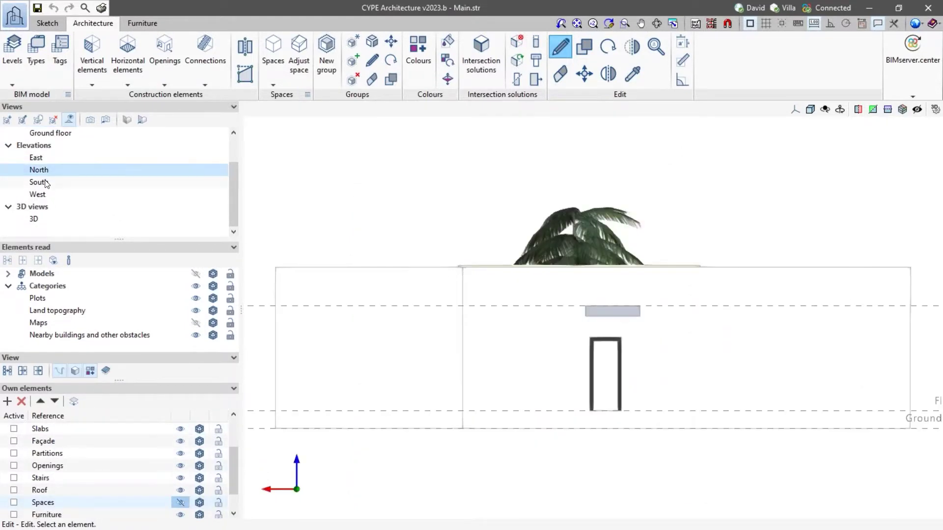
click(45, 183)
click(46, 196)
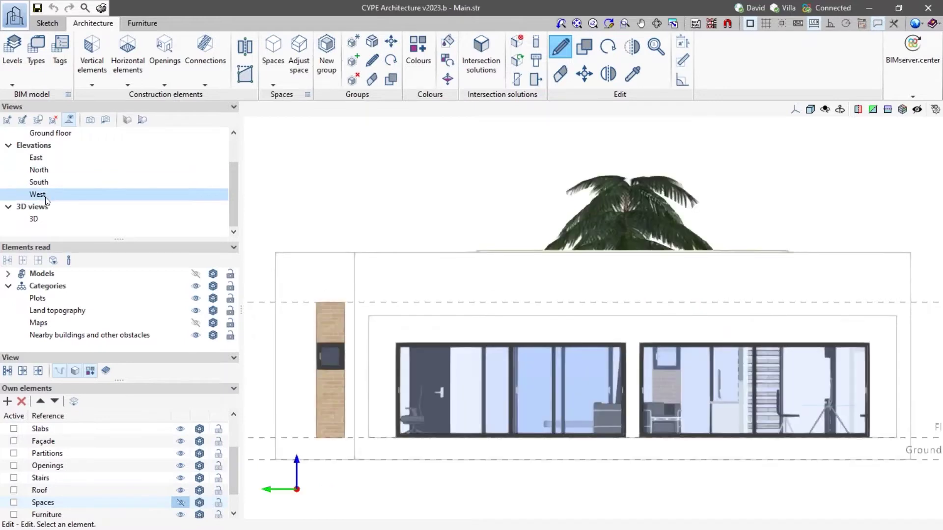
click(34, 219)
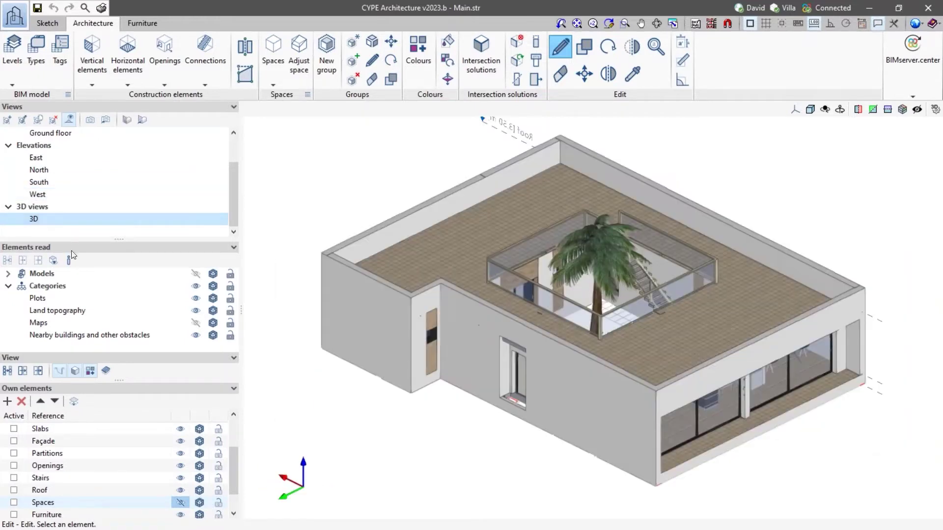
- Show the read Models in 3D, hide the Façade group, and turn the Models off again
click(196, 274)
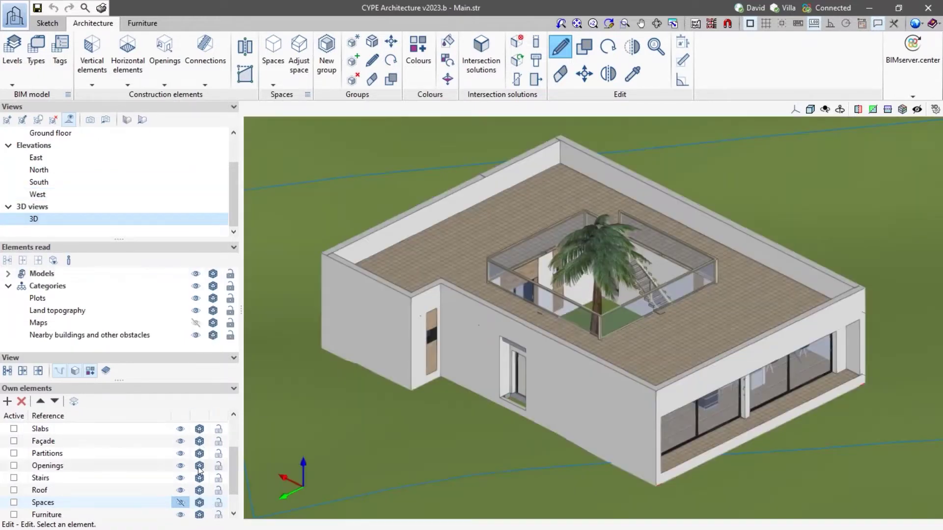
click(180, 441)
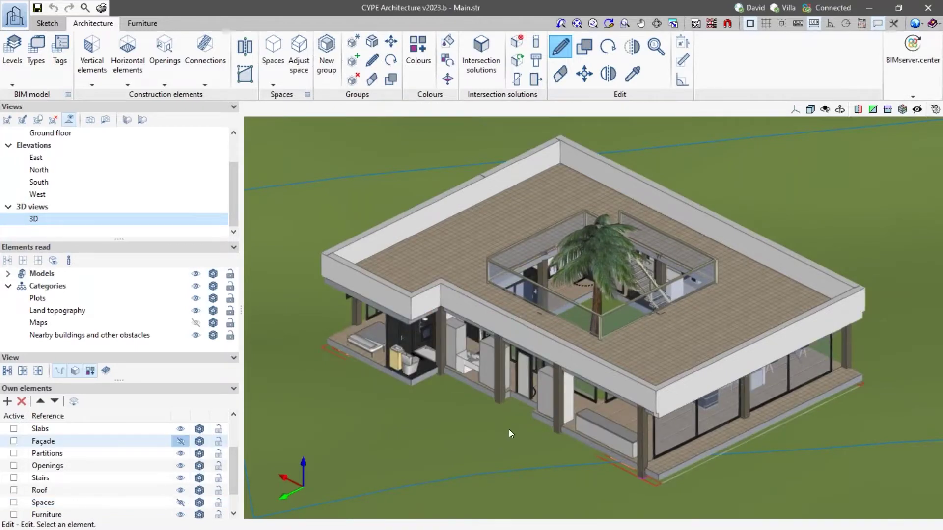
scroll(442, 429, up, 3)
click(196, 274)
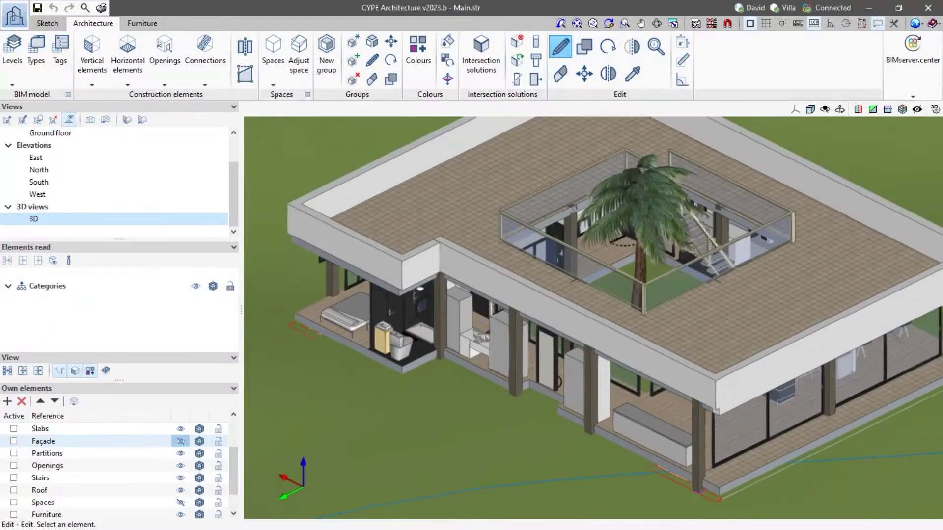
- Show the Beams group in the 3D view and inspect it along the open façade columns
scroll(489, 384, up, 3)
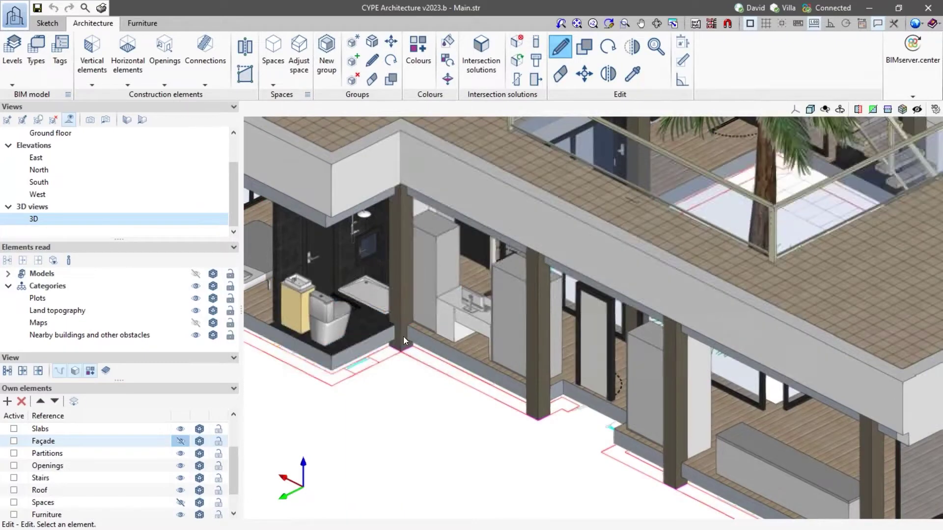
scroll(193, 505, down, 1)
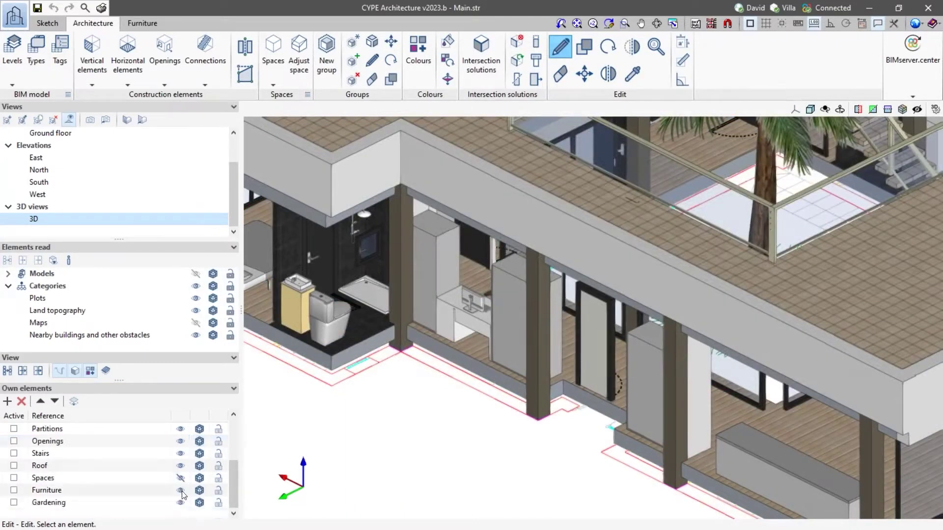
scroll(185, 499, up, 3)
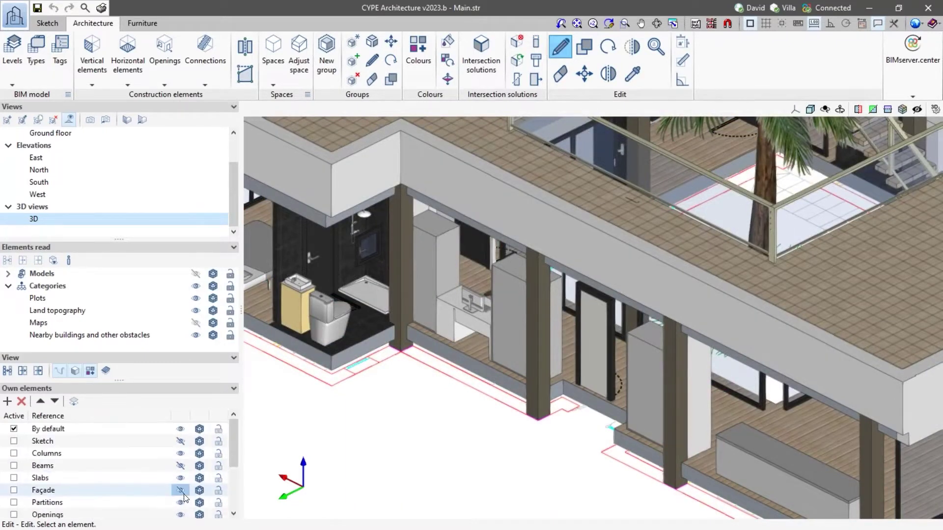
click(181, 466)
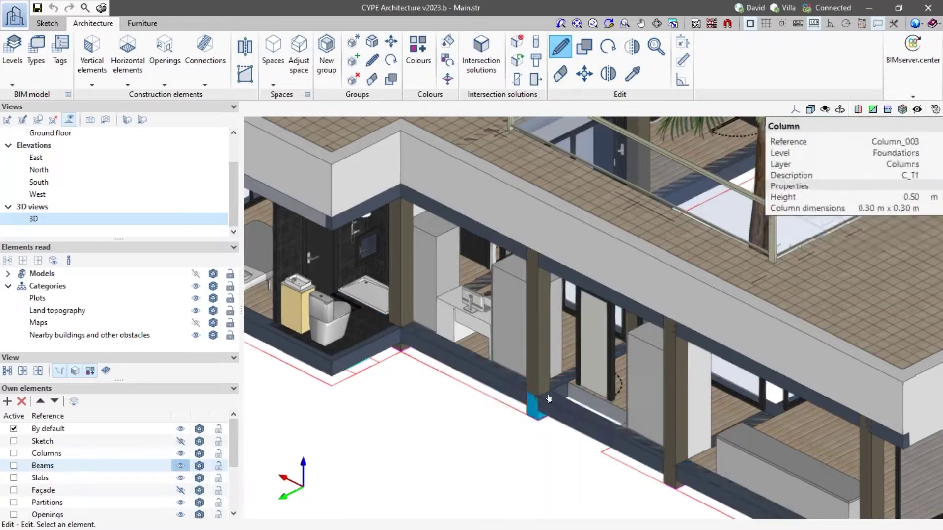
- Hide the Partitions, Openings, Stairs, Roof, Furniture and Gardening groups to isolate the columns, beams and slabs in 3D
scroll(504, 395, down, 6)
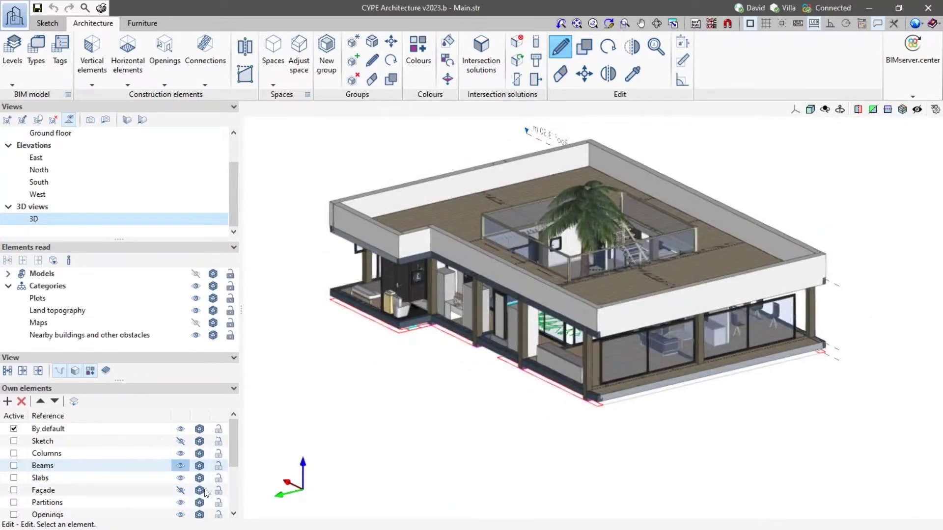
click(180, 502)
click(180, 514)
scroll(187, 488, down, 1)
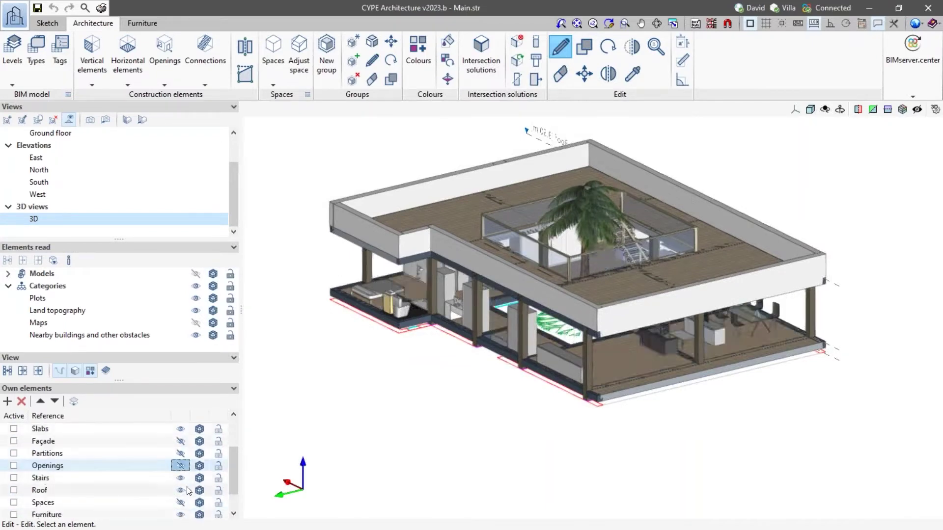
click(180, 477)
click(180, 490)
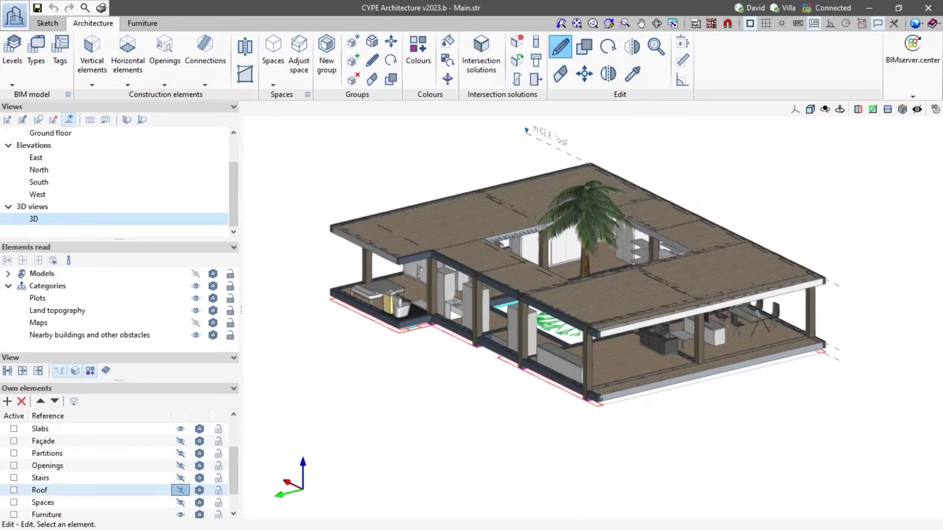
scroll(183, 495, down, 1)
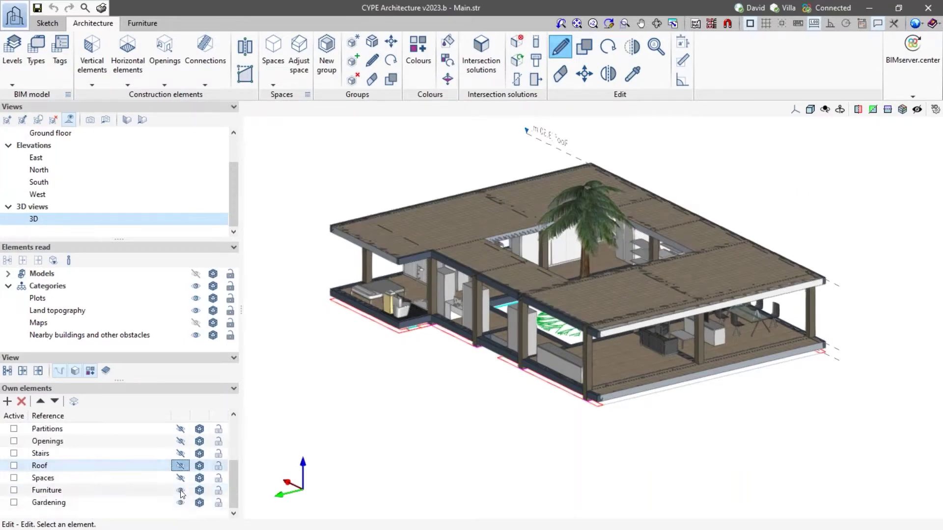
click(181, 490)
click(180, 503)
shift+middle_drag(712, 407, 744, 415)
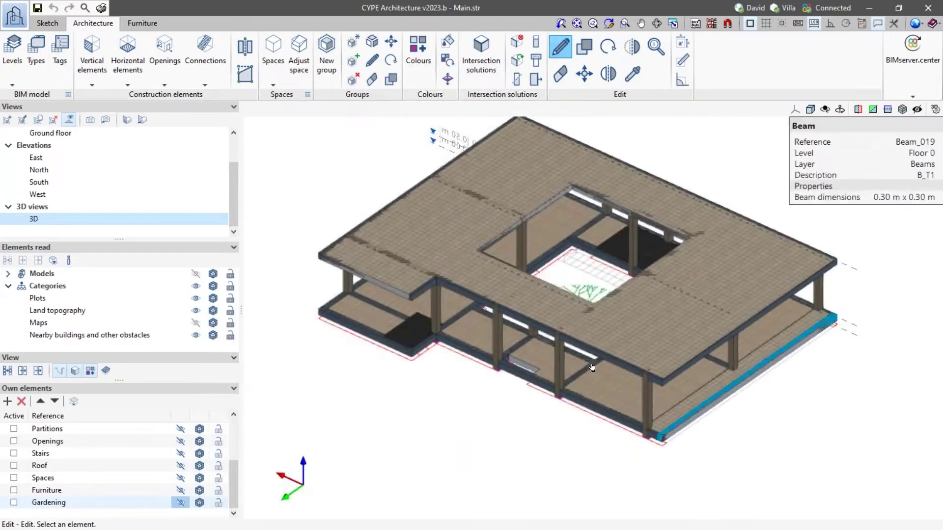
scroll(540, 319, down, 3)
scroll(440, 219, up, 1)
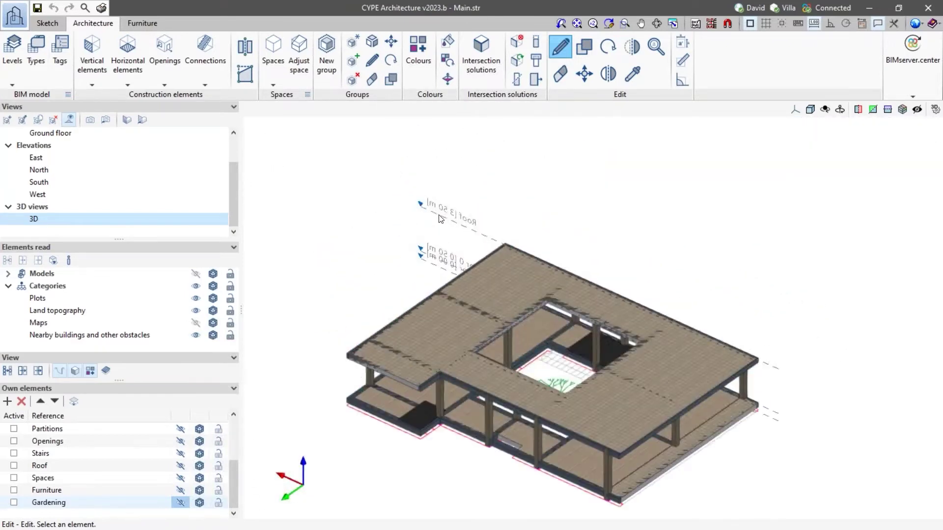
- Leave CYPE Architecture and launch CYPECAD from the CYPE 2023 program launcher
click(866, 14)
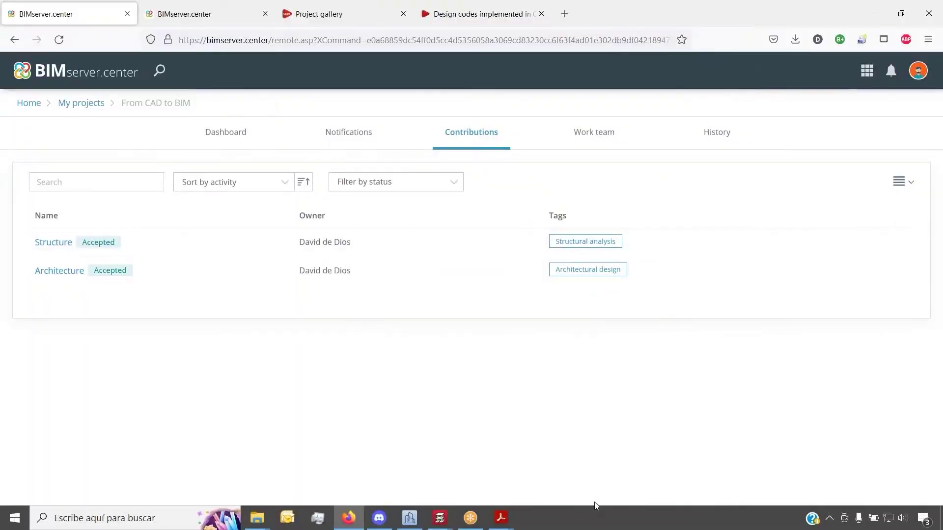
click(829, 518)
click(817, 493)
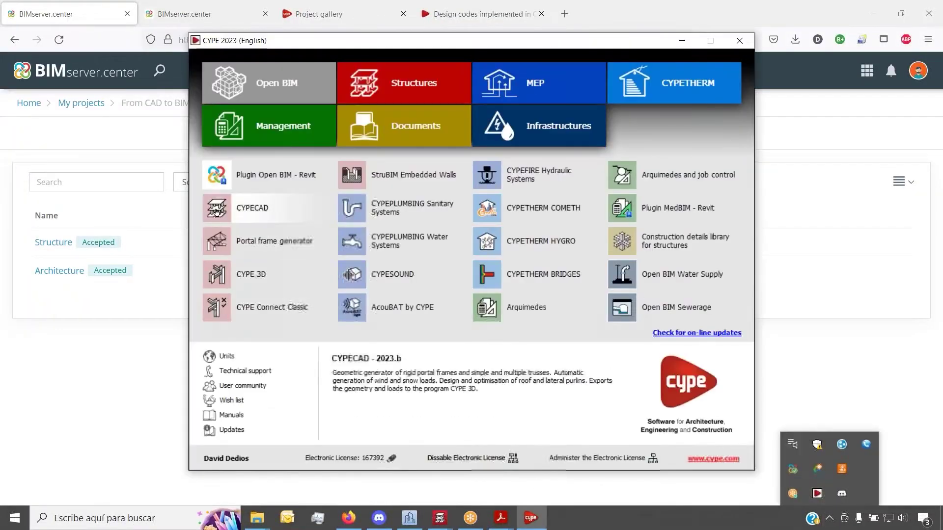
click(253, 207)
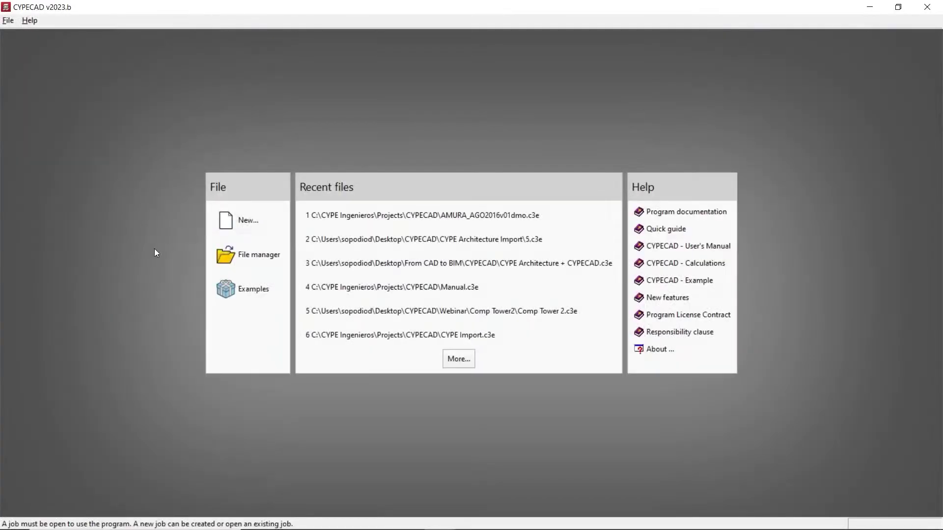
- Create a new job with the file name Import demo
click(244, 217)
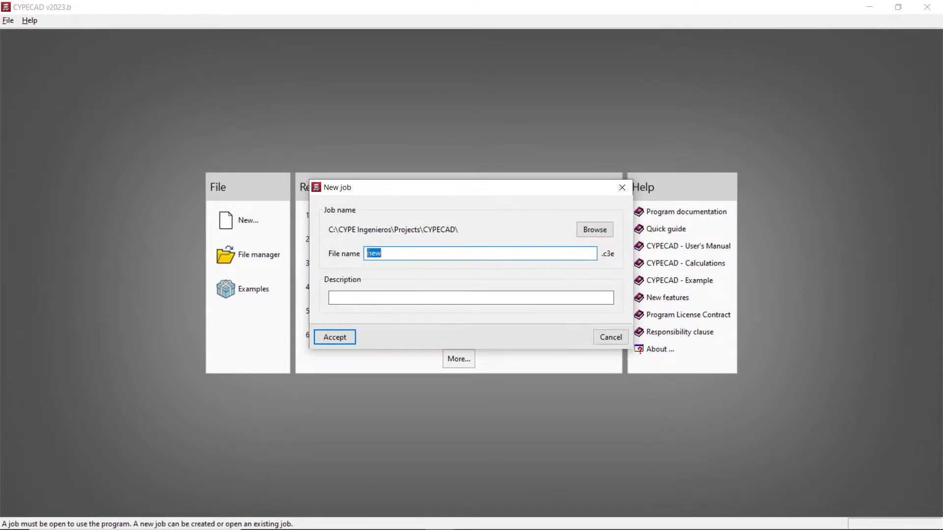
text(Import demo)
click(334, 337)
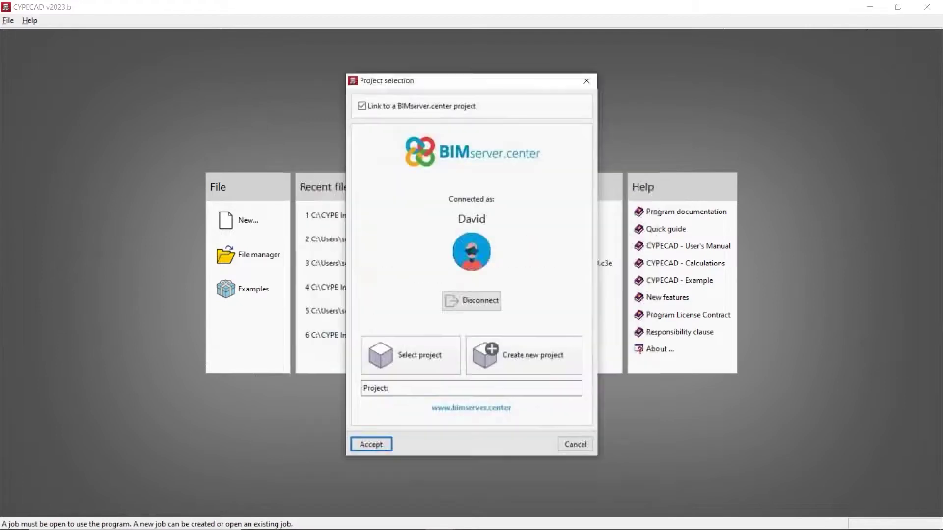
- Link the job to the existing BIMserver.center project From CAD to BIM
click(369, 107)
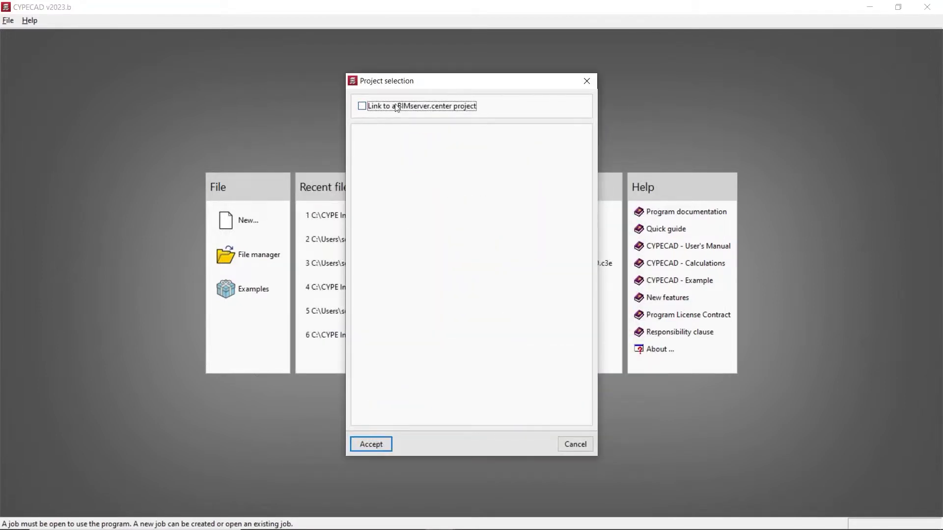
click(369, 108)
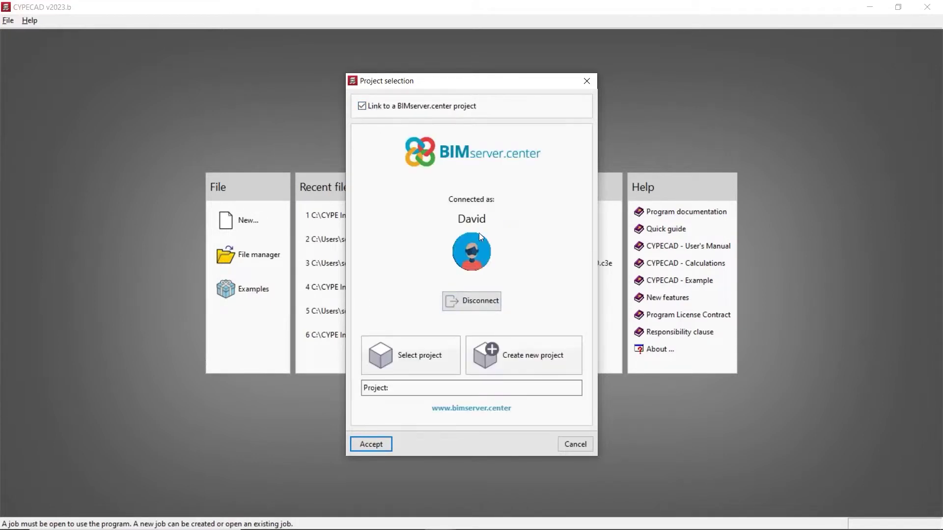
click(395, 350)
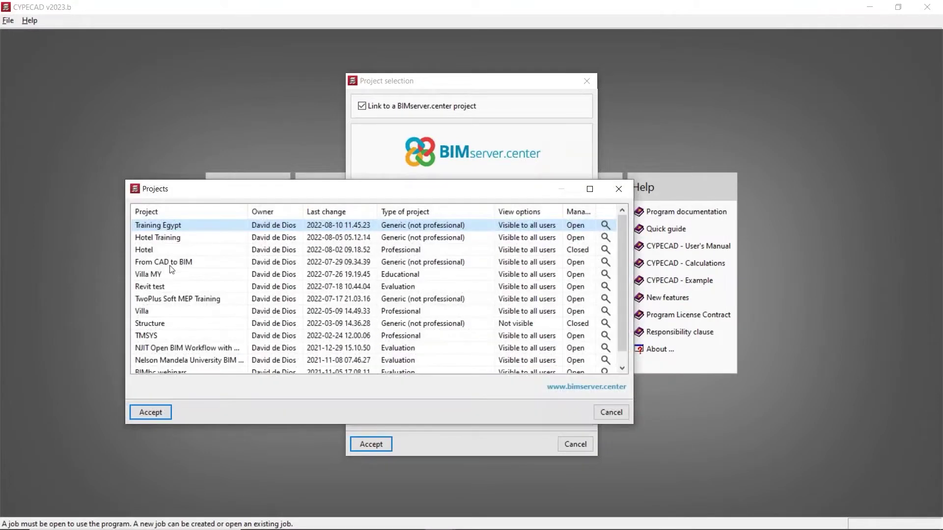
click(167, 263)
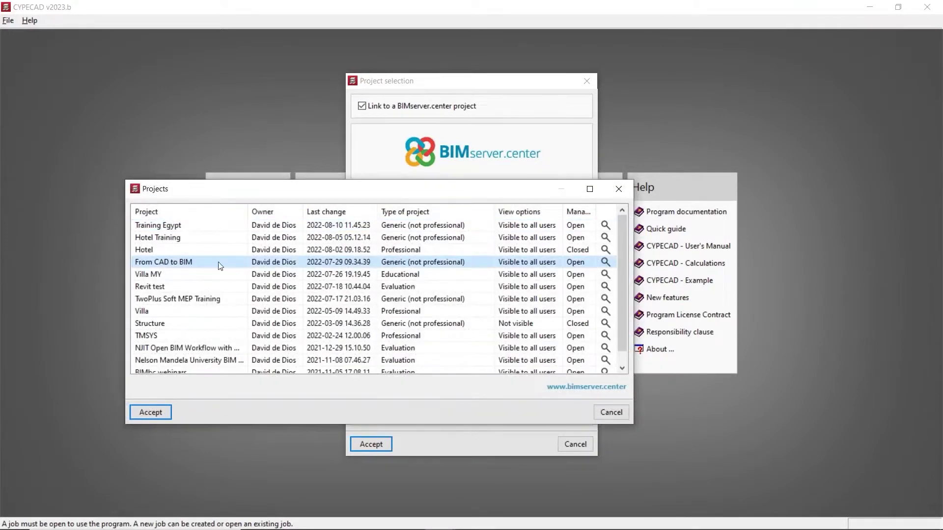
click(155, 414)
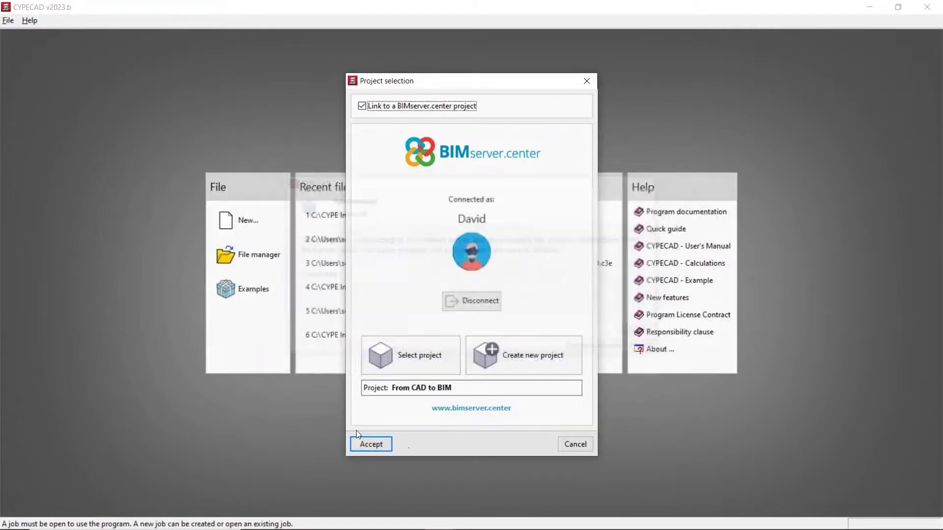
click(372, 446)
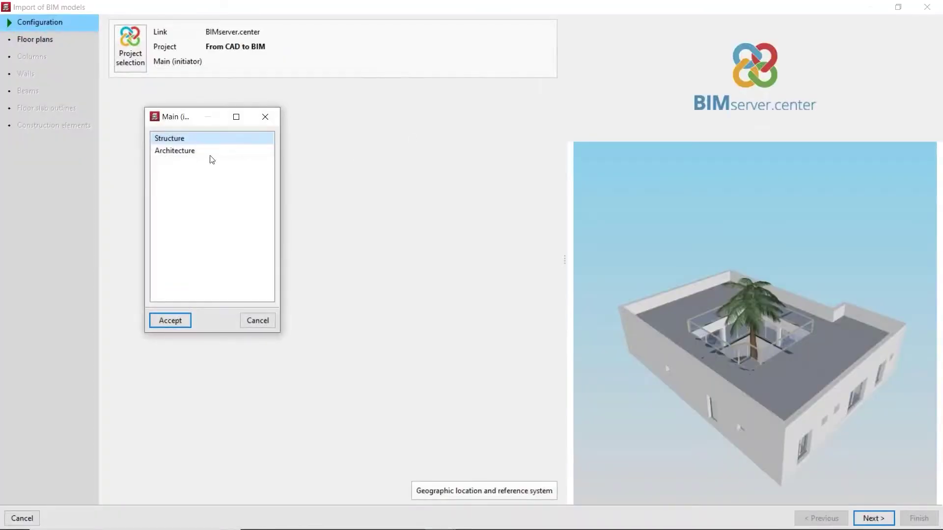
- Set Architecture as the main model, leave the CYPECAD structure file out, and continue to the floor plans
click(192, 152)
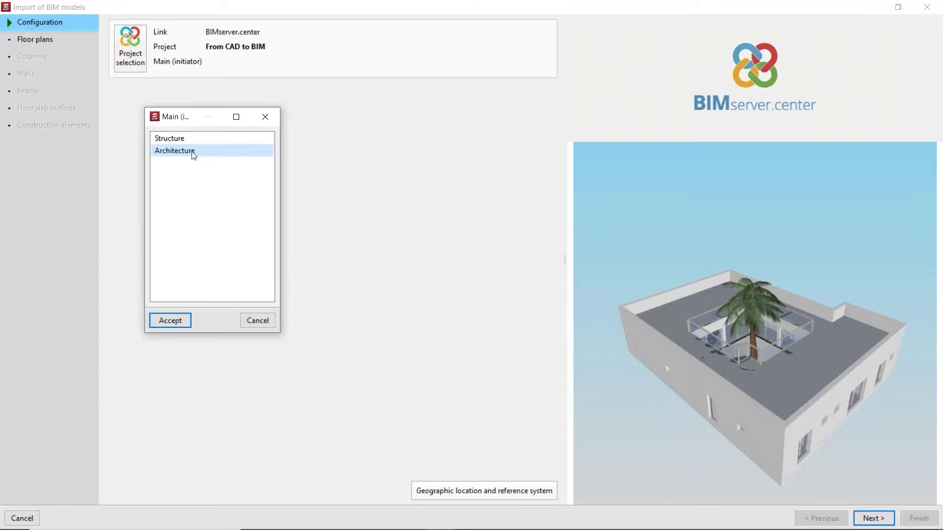
click(166, 322)
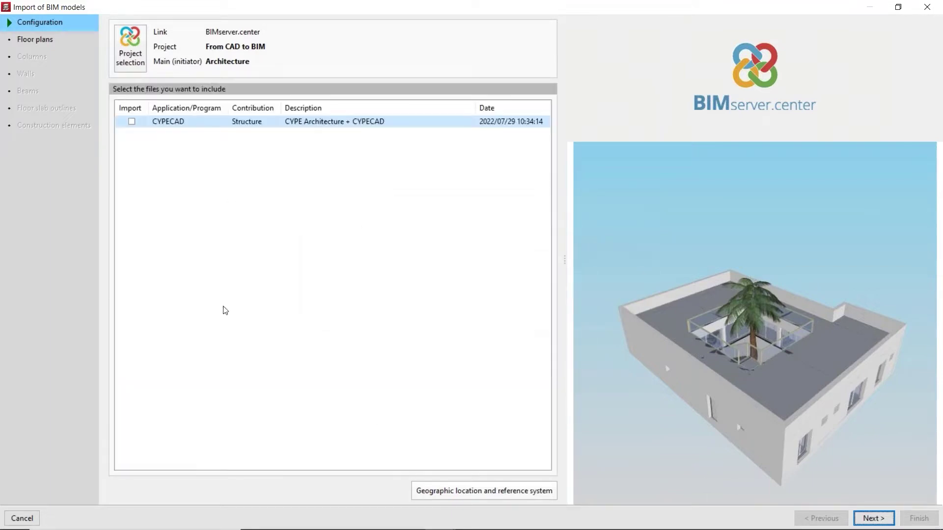
click(872, 518)
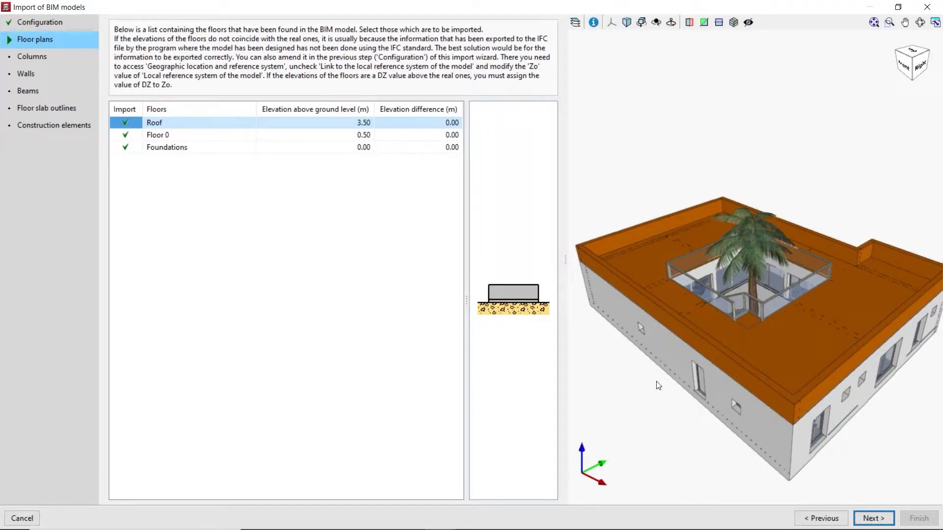
- Highlight the Roof, Floor 0 and Foundations floors one after another to examine each level in the 3D model
middle_drag(658, 385, 786, 338)
drag(772, 335, 830, 349)
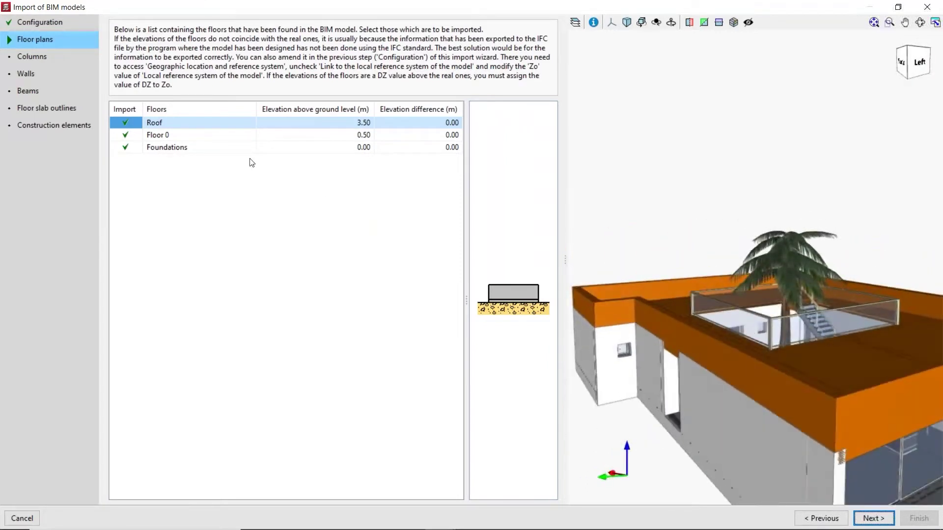
click(224, 135)
click(226, 148)
scroll(637, 377, down, 3)
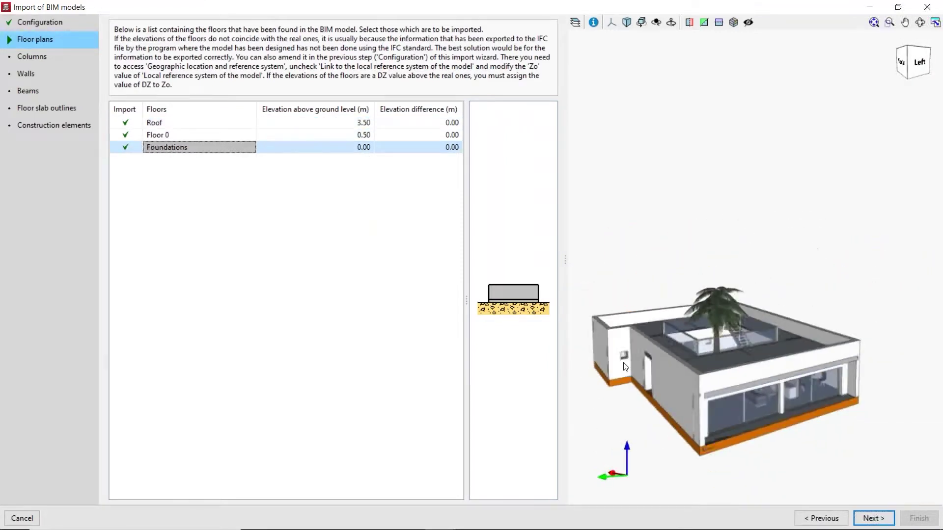
click(186, 135)
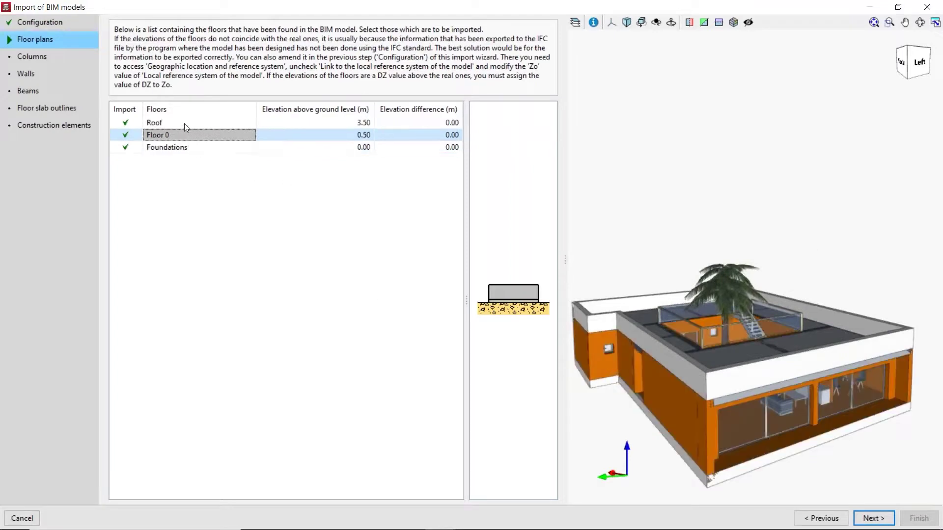
click(184, 123)
click(185, 135)
click(187, 148)
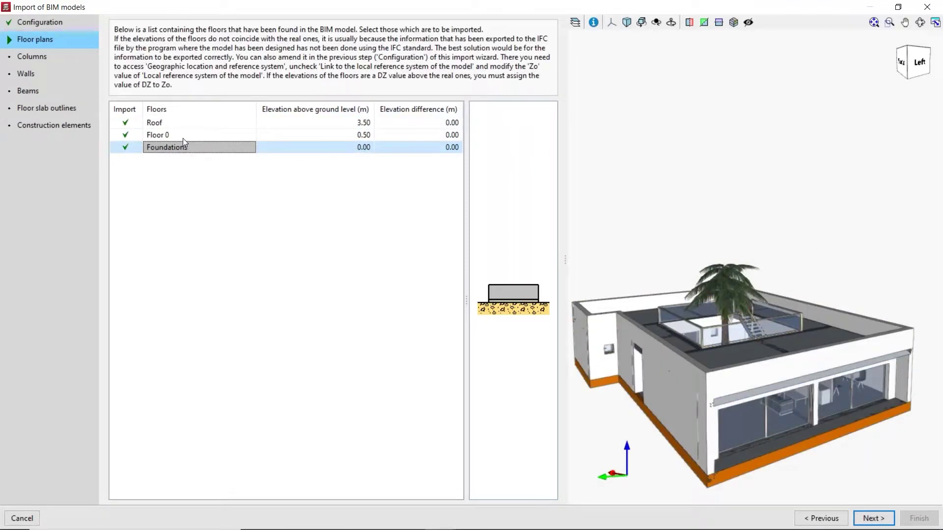
click(186, 135)
click(190, 122)
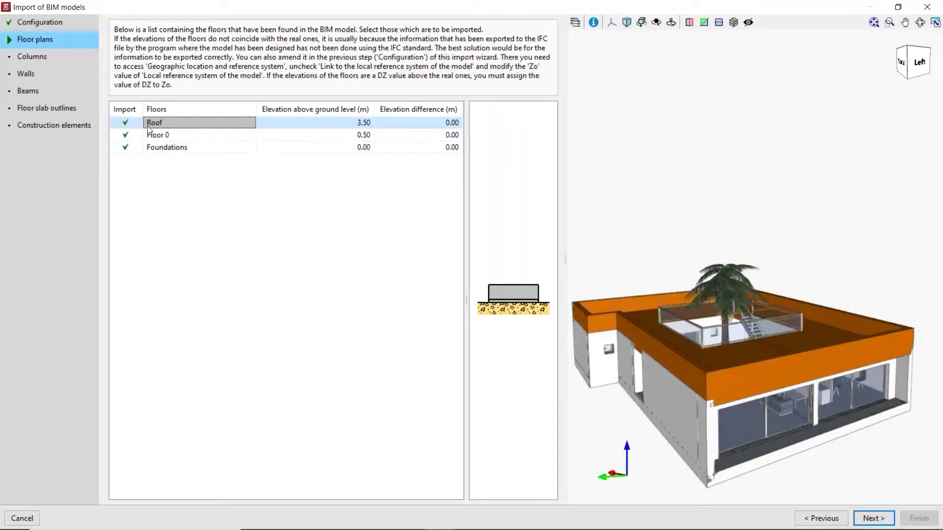
- Exclude the Roof and Foundations floors from the import and include both again
click(126, 122)
click(130, 148)
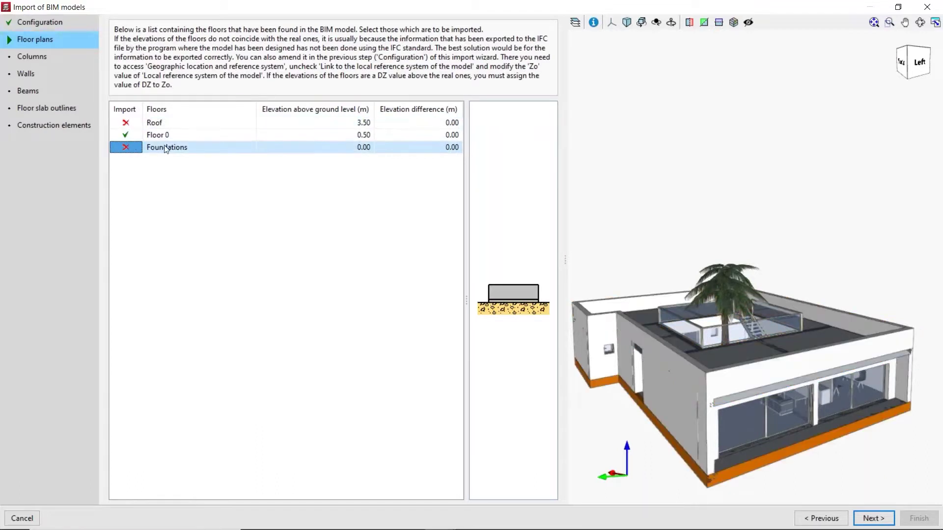
click(126, 148)
click(126, 122)
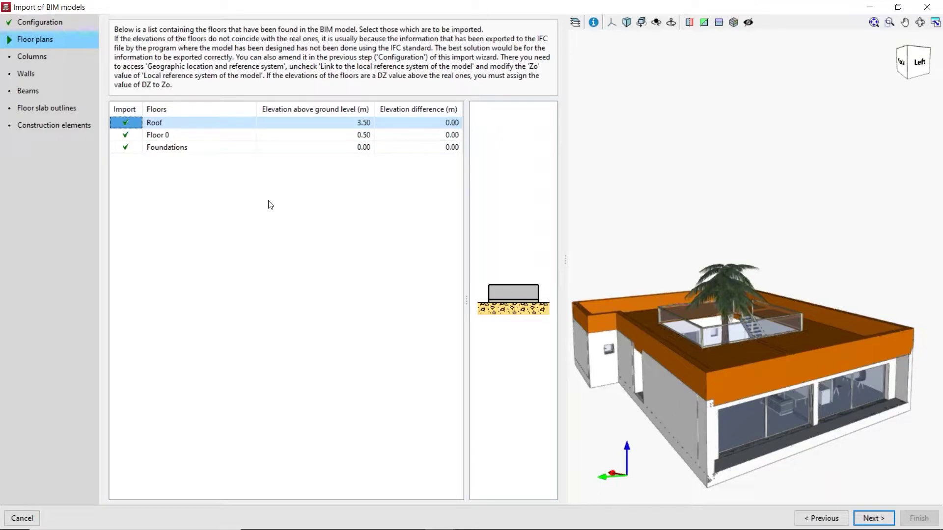
- Continue to the columns stage with all three floors included and select the column type C_T1
click(870, 518)
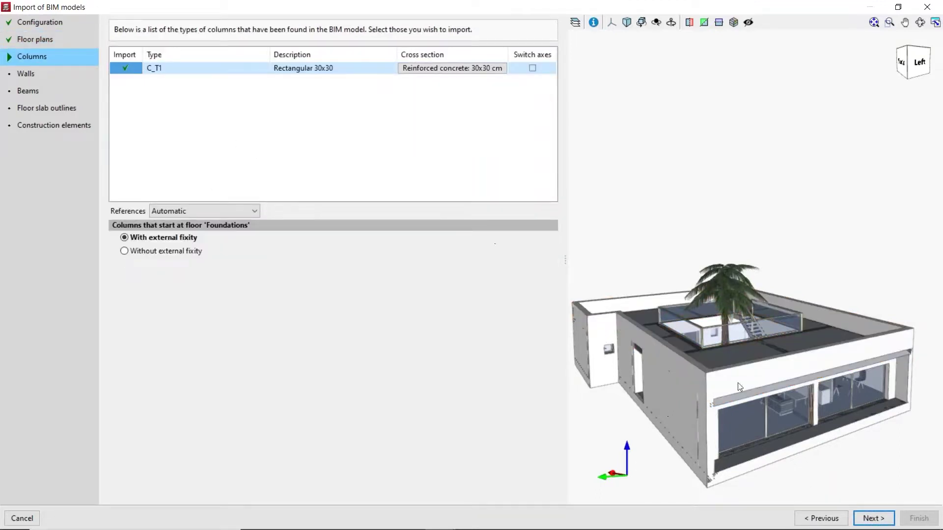
scroll(740, 388, down, 1)
click(236, 72)
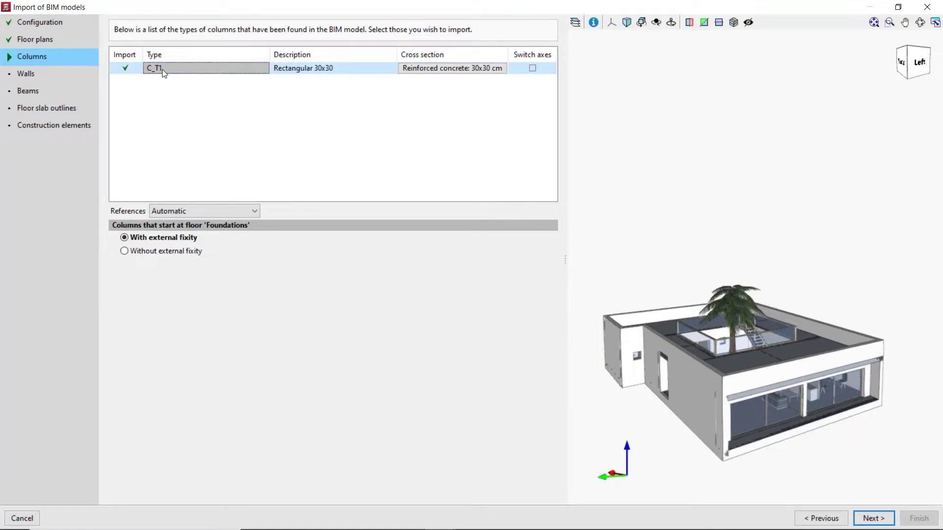
- Switch to CYPE Architecture, check the type and dimensions of a column, and return to the CYPECAD import wizard
click(410, 518)
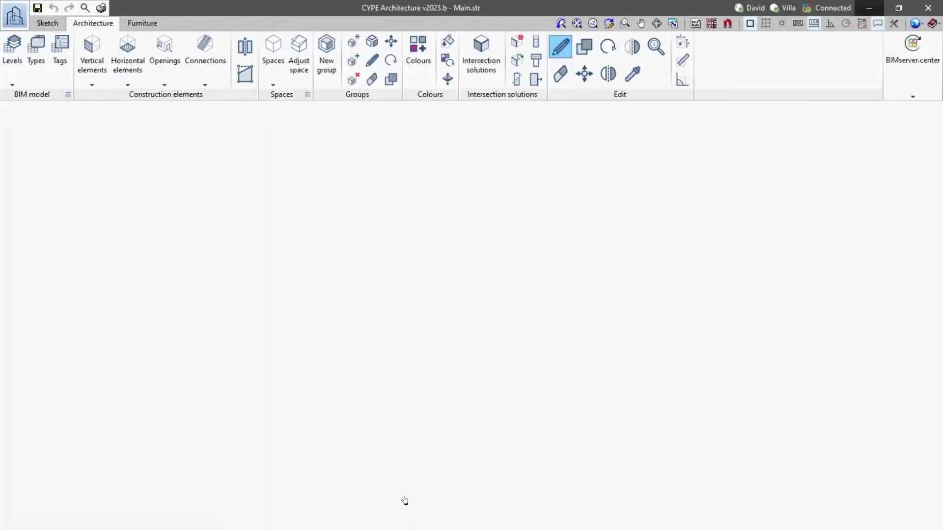
scroll(431, 383, up, 4)
click(431, 393)
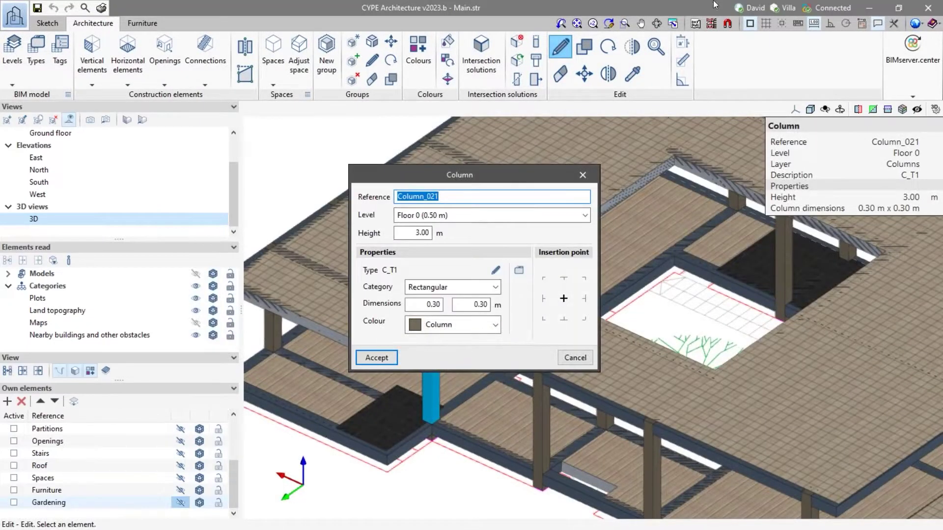
click(582, 175)
click(871, 8)
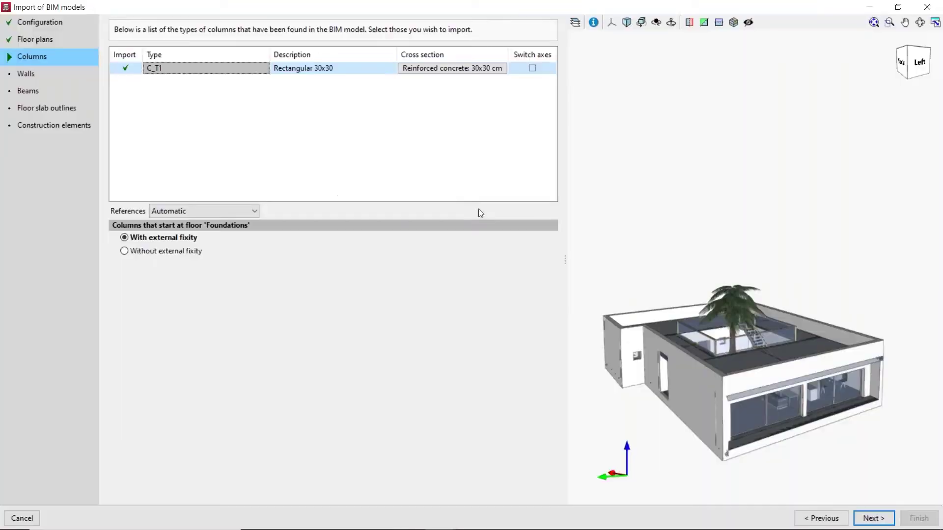
- Open the C_T1 cross section and review the steel, timber, composite and generic materials, returning to reinforced concrete
click(291, 69)
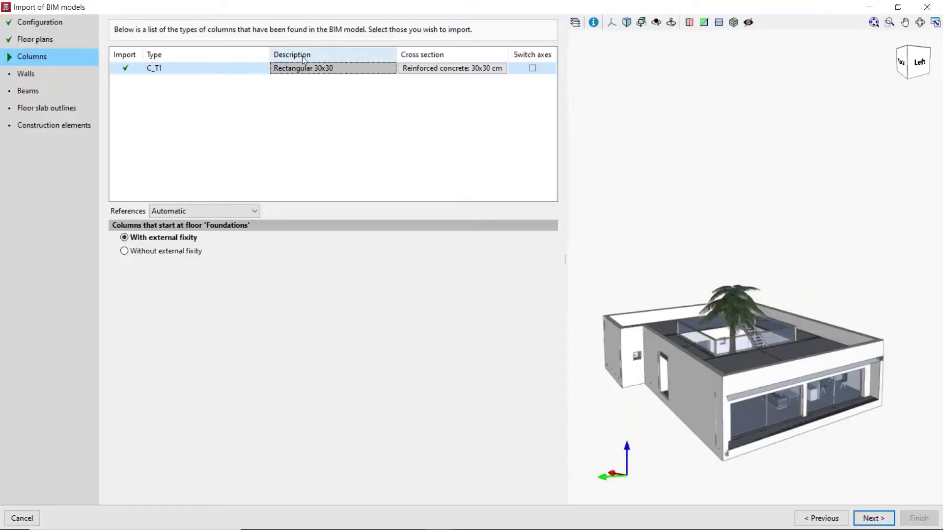
click(441, 72)
drag(318, 34, 293, 40)
drag(451, 46, 424, 50)
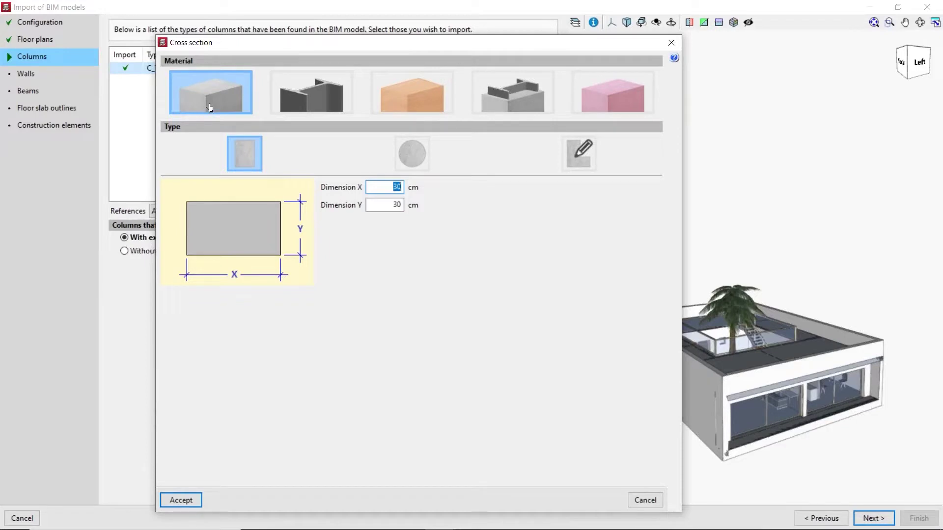
click(297, 91)
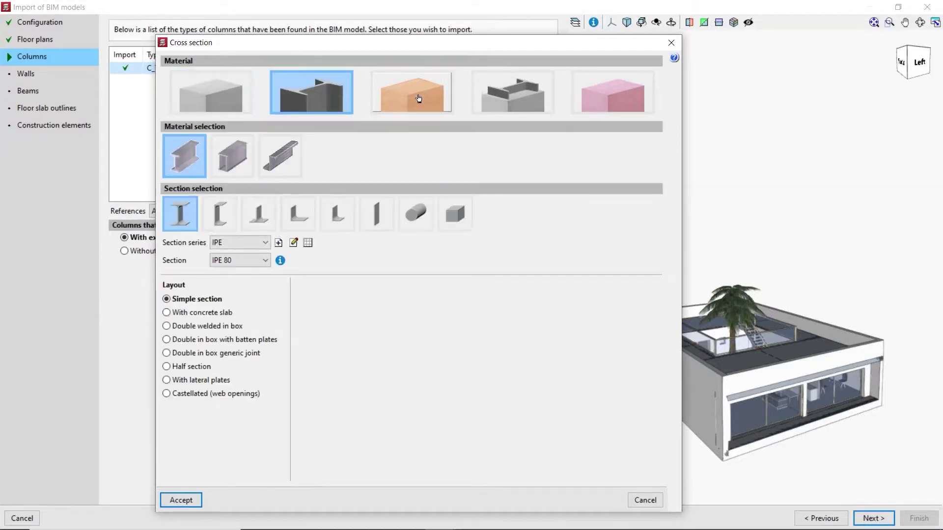
click(419, 98)
click(504, 99)
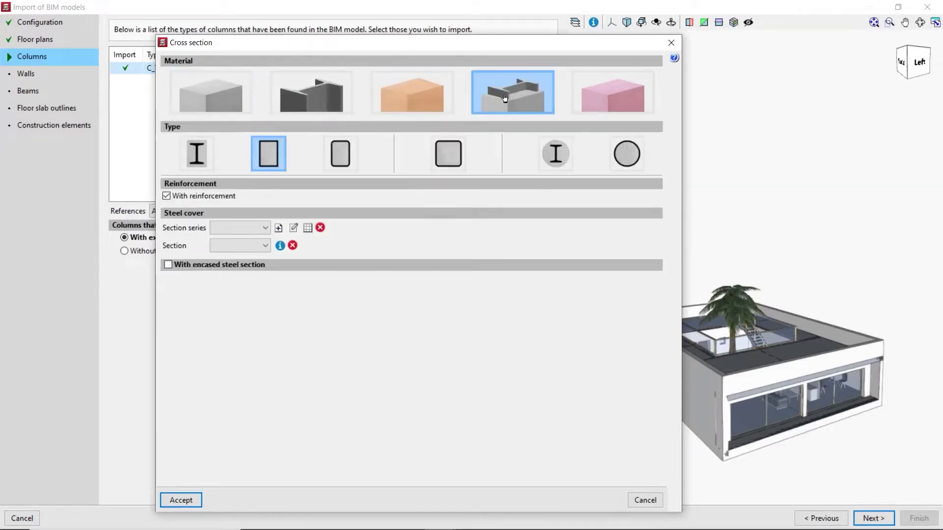
click(596, 91)
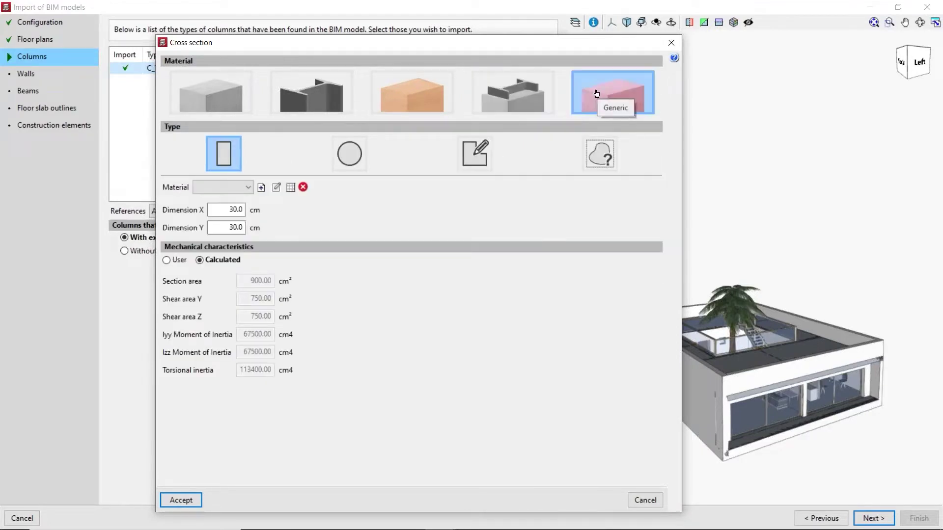
click(191, 93)
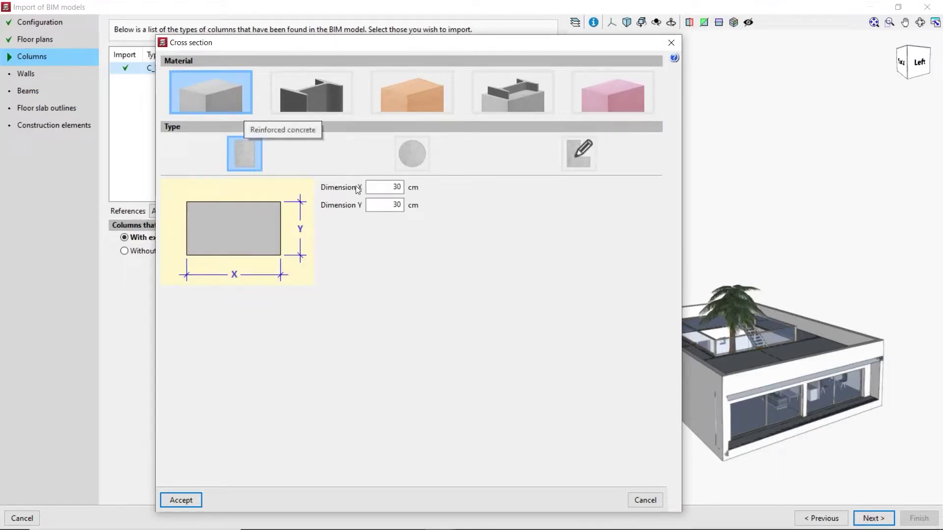
- Try the circular column type and sketch a trapezoidal custom section in the sections library, discarding the sketch
click(411, 155)
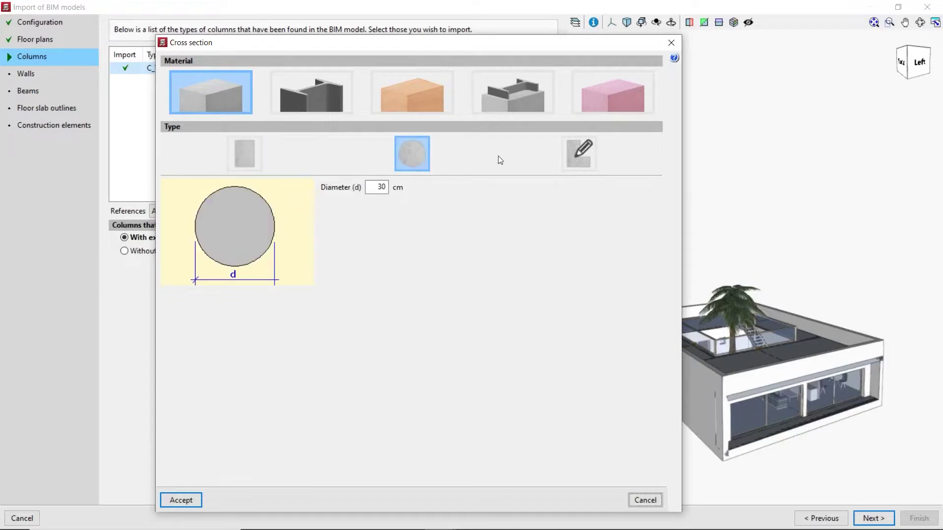
click(571, 151)
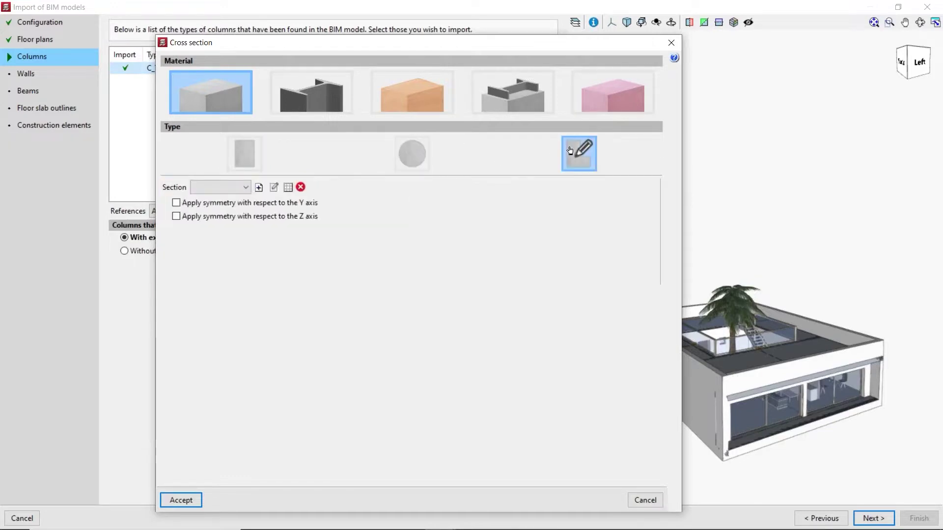
click(260, 188)
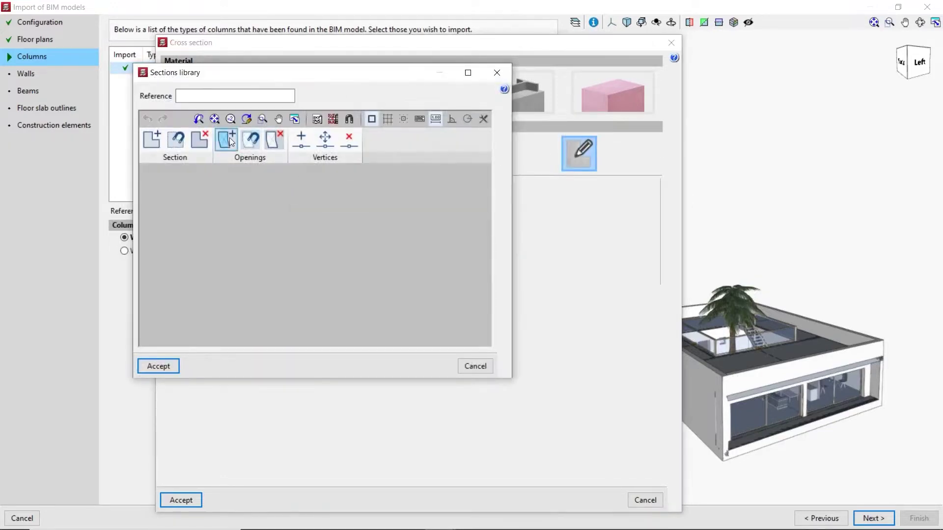
click(152, 140)
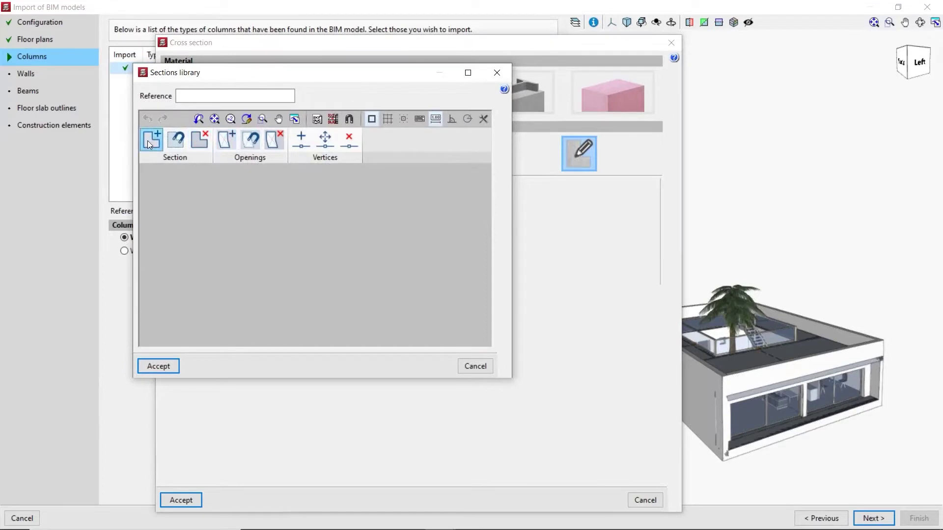
click(191, 297)
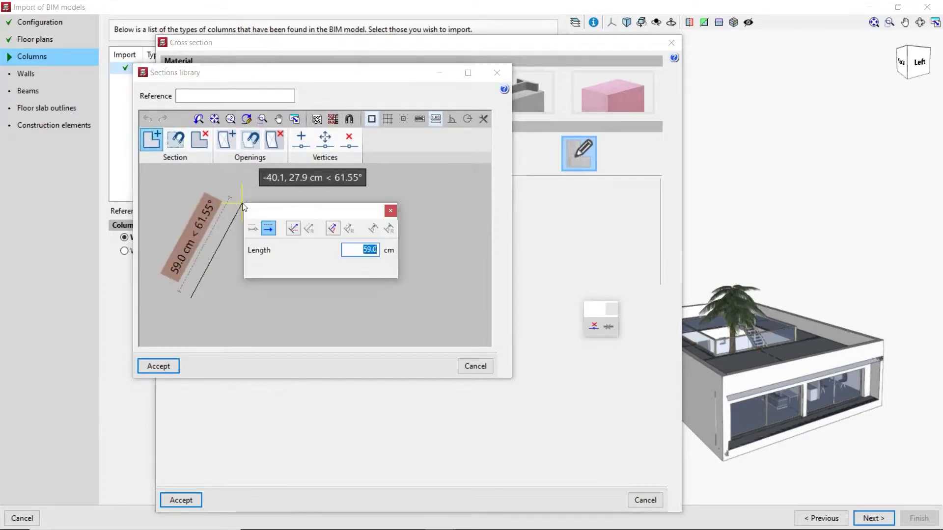
click(241, 203)
click(320, 202)
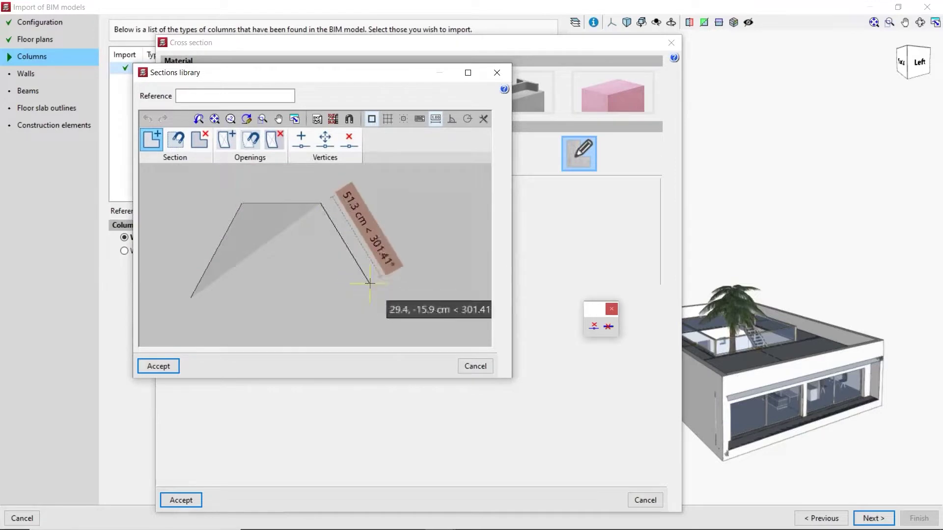
key(Escape)
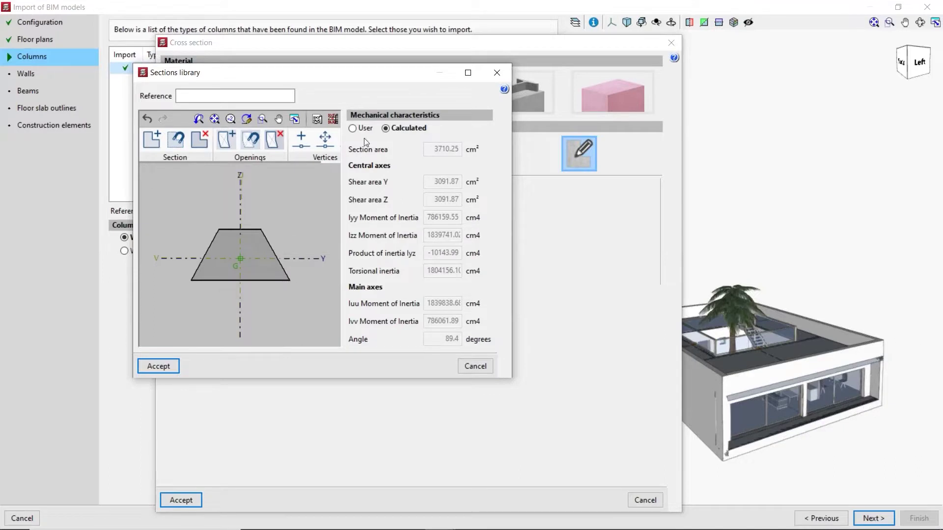
click(469, 367)
- Accept the rectangular 30 by 30 cm reinforced concrete section for C_T1 and check the column references setting
click(245, 153)
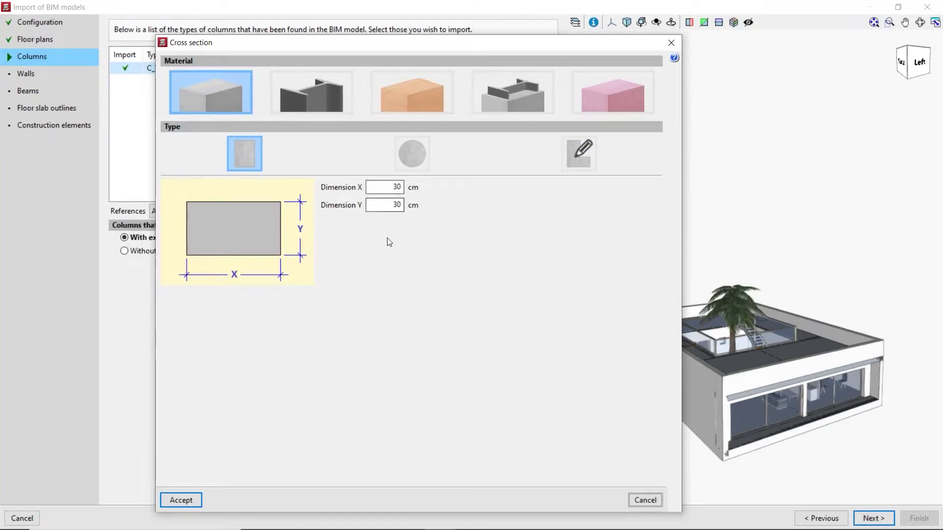
click(181, 500)
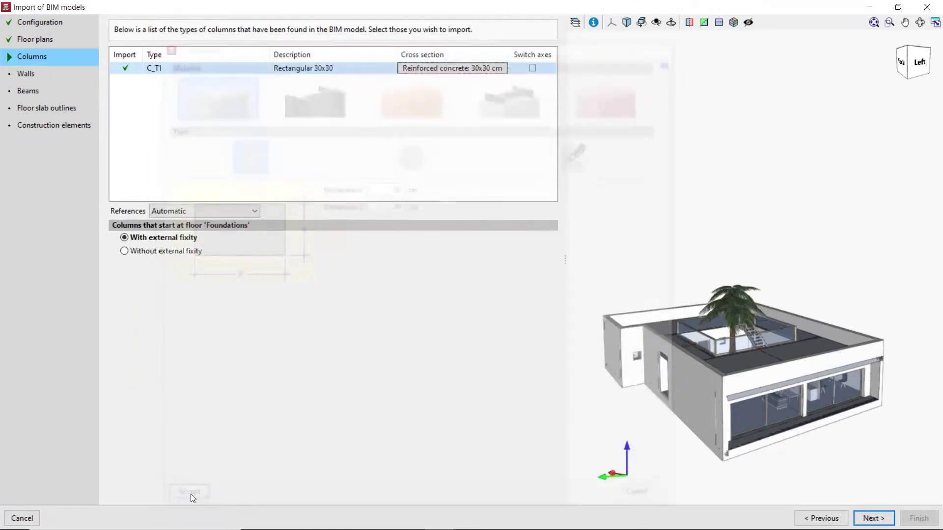
click(180, 211)
click(182, 213)
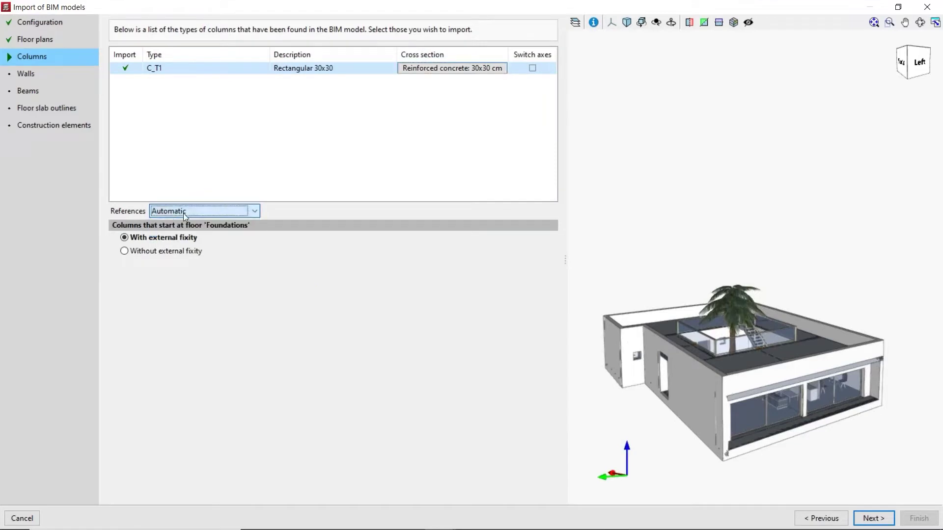
- Switch to CYPE Architecture, inspect a Floor 0 column's reference without changing it, and return to the CYPECAD import wizard
mouse_move(457, 528)
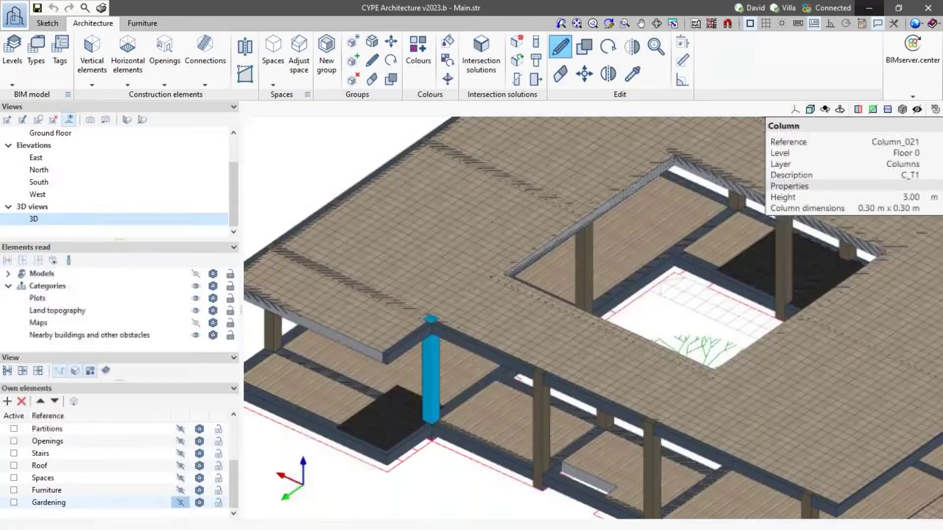
click(431, 387)
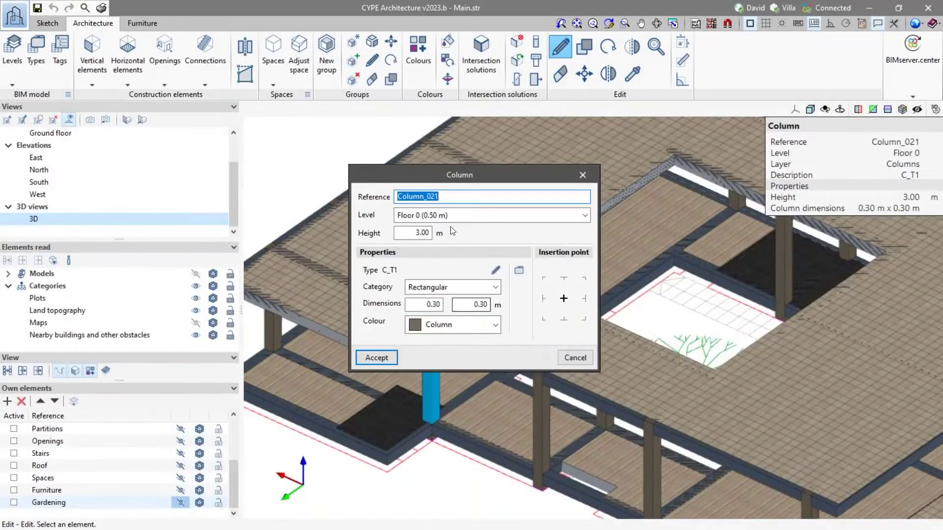
click(574, 358)
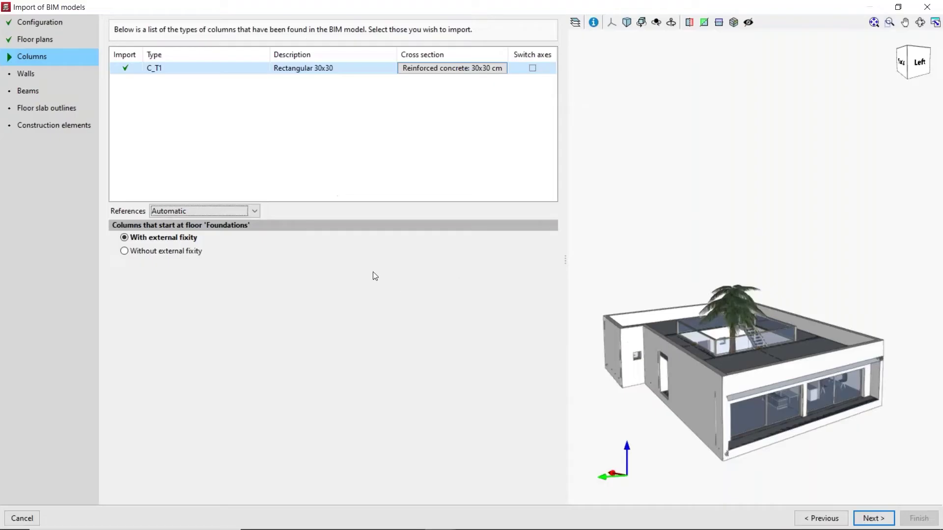
- Keep the column references on Automatic and continue to the walls stage
click(219, 211)
click(204, 211)
click(872, 518)
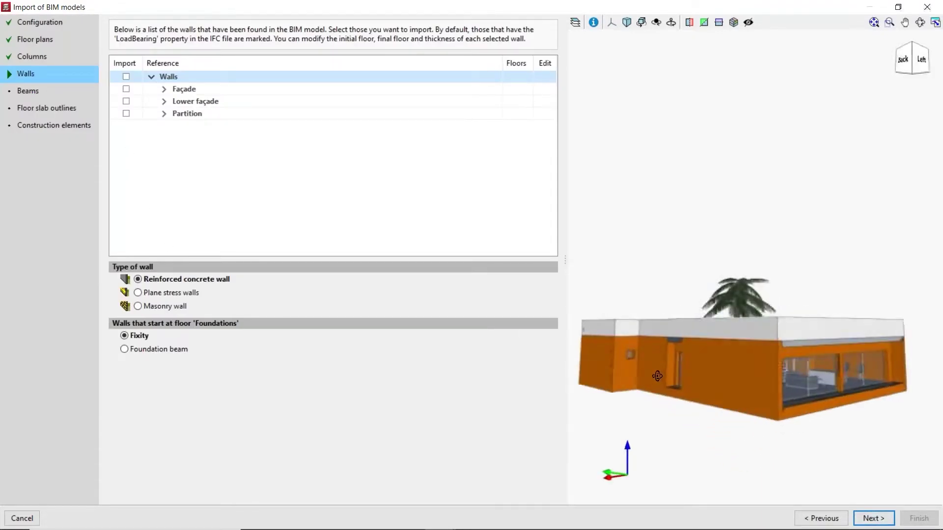
- Examine Wall_005 and the Façade, Lower façade and Partition wall groups as highlighted in the 3D model
click(164, 90)
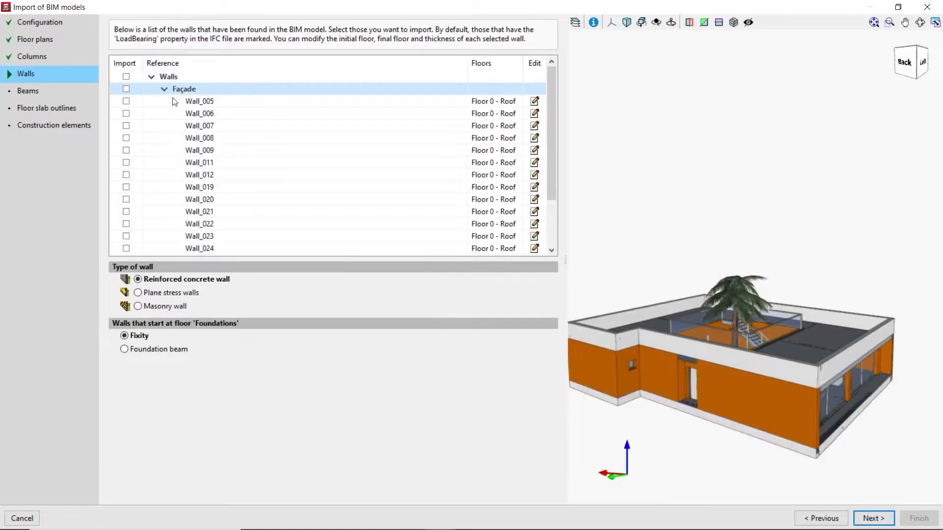
click(206, 102)
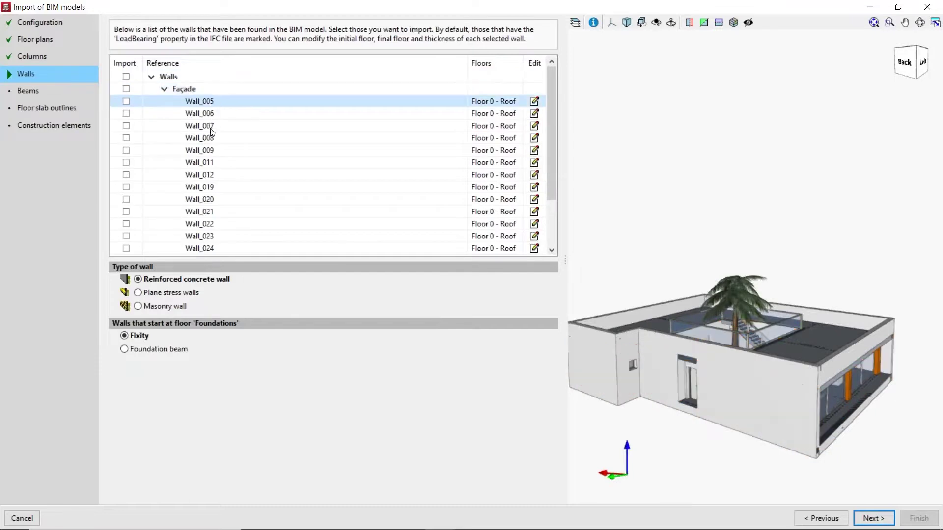
click(164, 89)
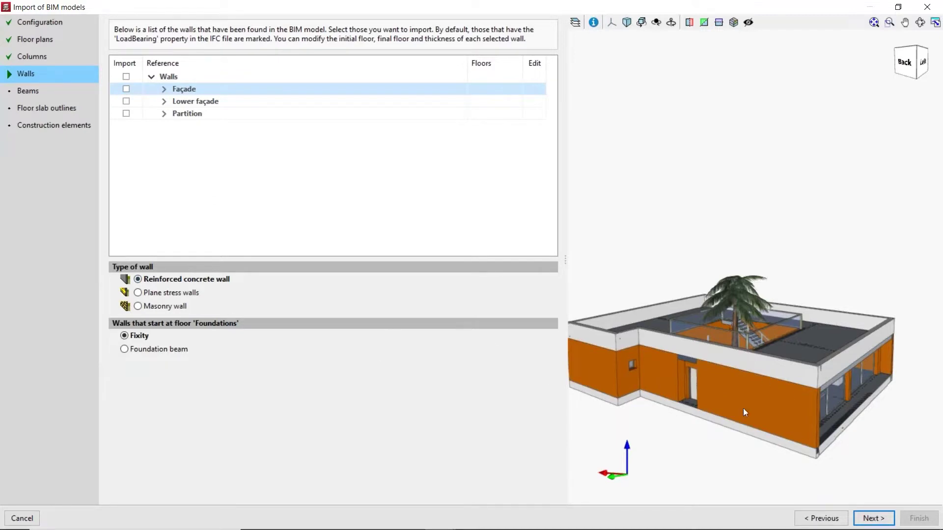
middle_drag(743, 412, 663, 409)
click(199, 101)
click(201, 113)
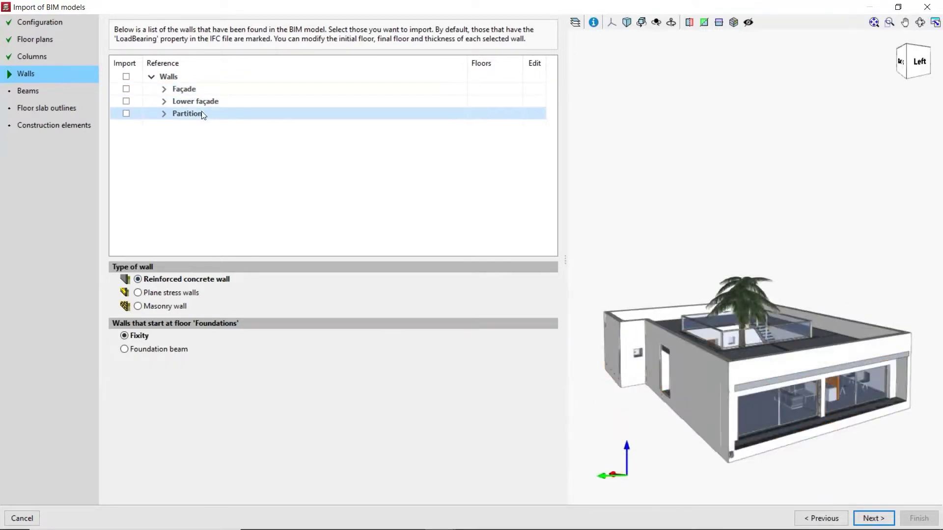
click(195, 101)
click(189, 89)
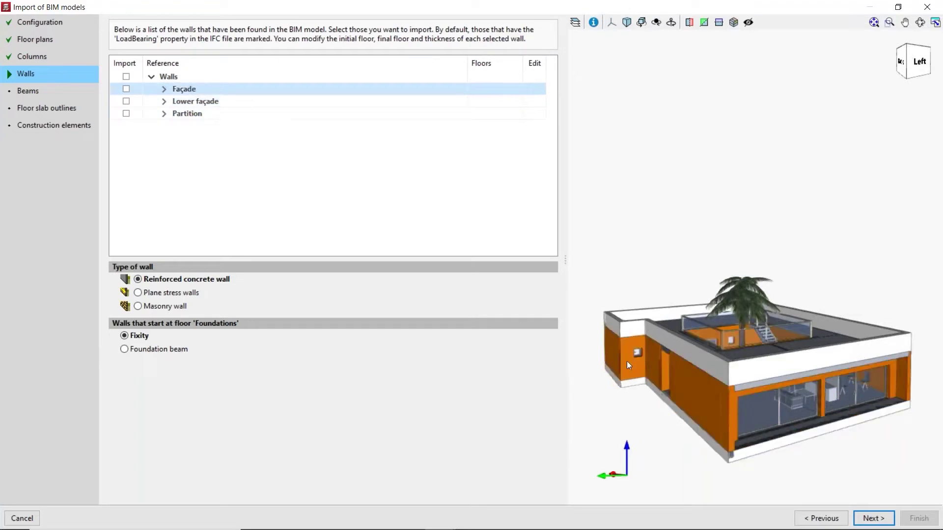
middle_drag(627, 363, 650, 365)
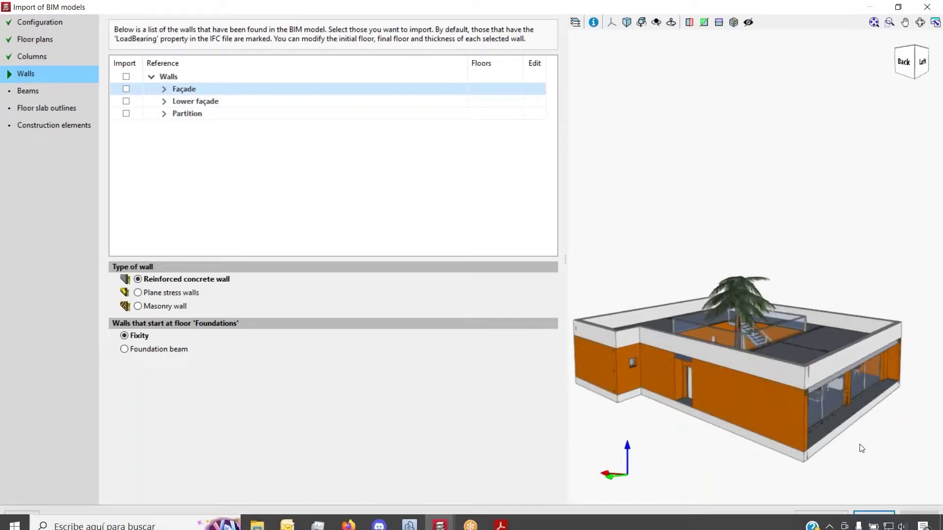
- Continue to the beams stage with all wall groups excluded and inspect the B_T1 beams in the 3D model
click(873, 519)
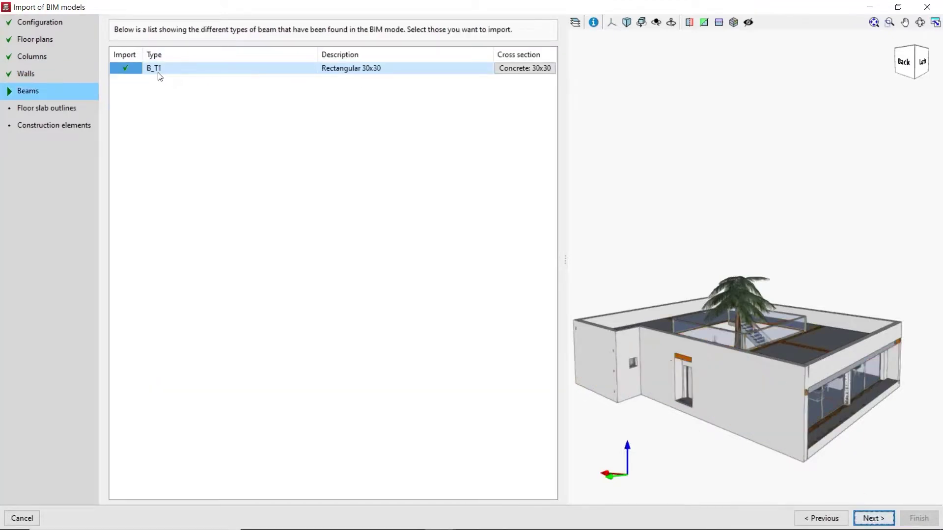
scroll(845, 366, up, 5)
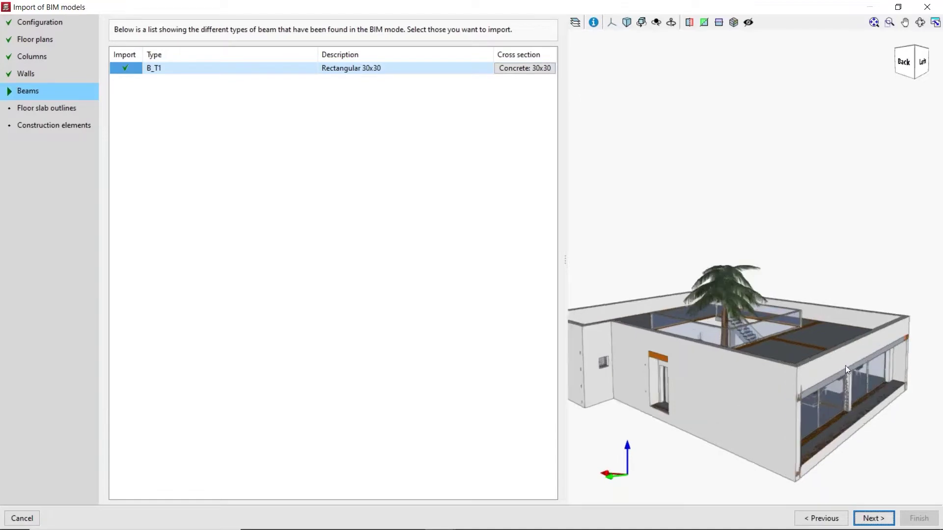
middle_drag(835, 418, 682, 466)
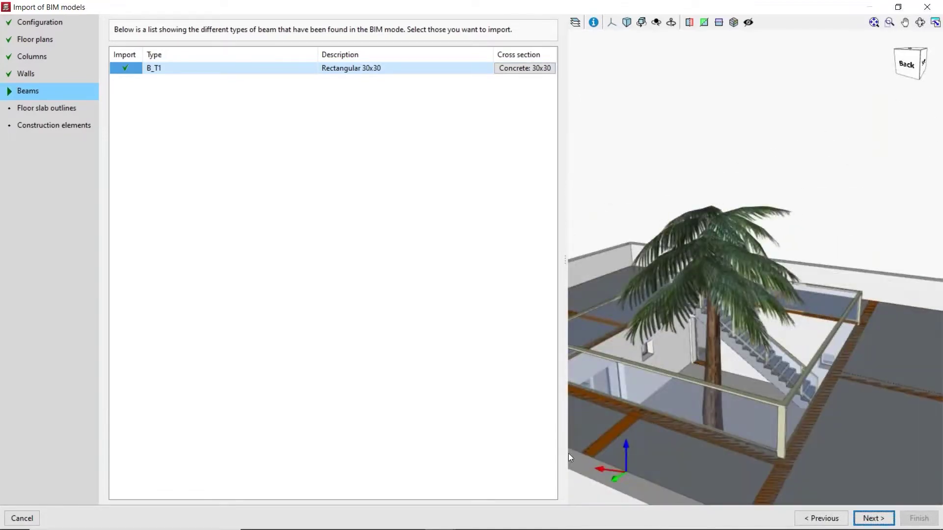
- Switch to CYPE Architecture, check the type and dimensions of a roof beam, and return to the CYPECAD import wizard
mouse_move(473, 529)
click(409, 518)
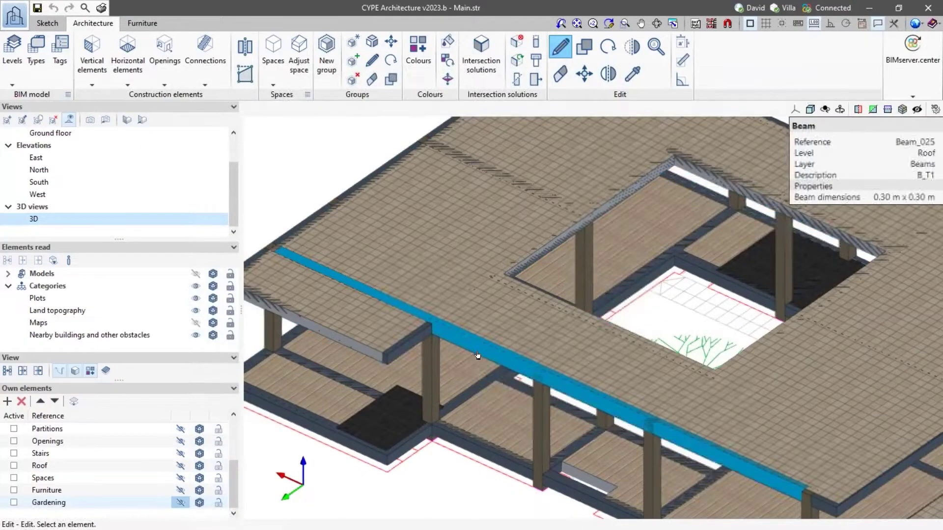
click(477, 354)
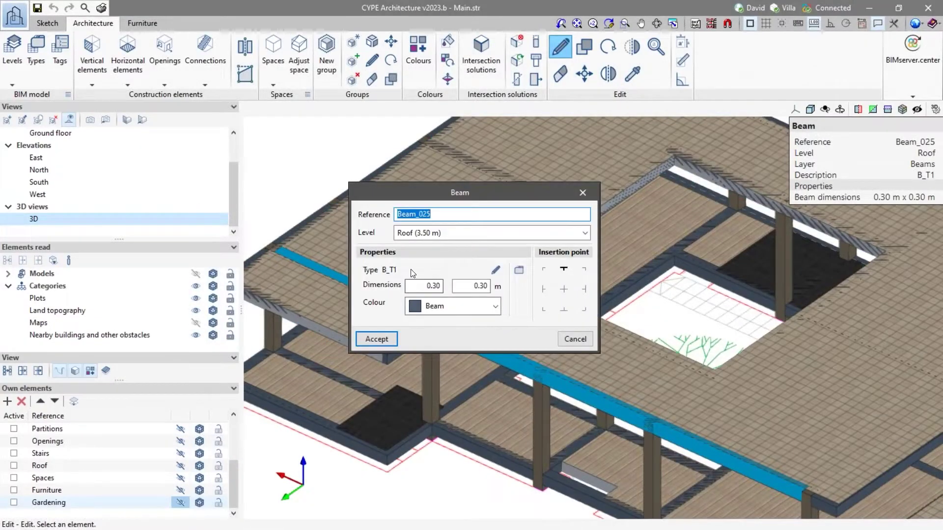
click(572, 338)
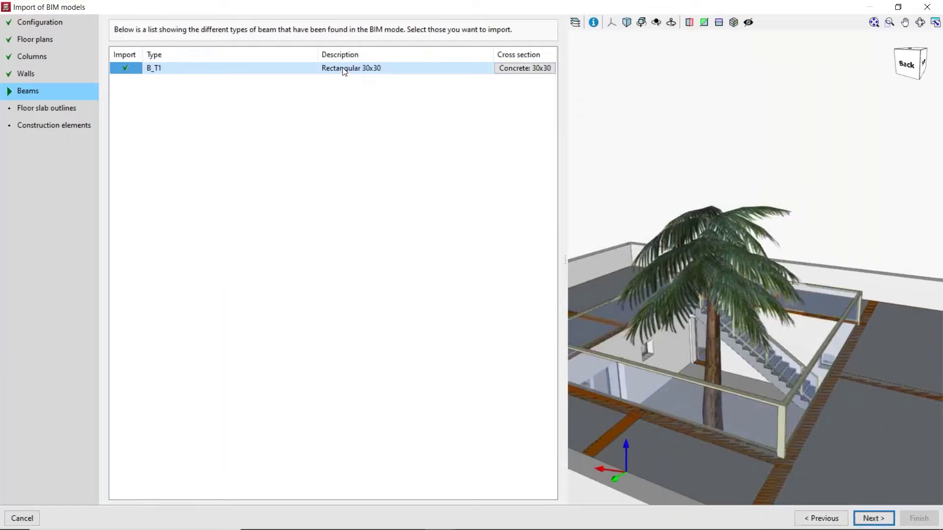
- Open the B_T1 cross section and review all the available beam families, returning to the dropped concrete beam family
click(509, 69)
drag(478, 137, 380, 135)
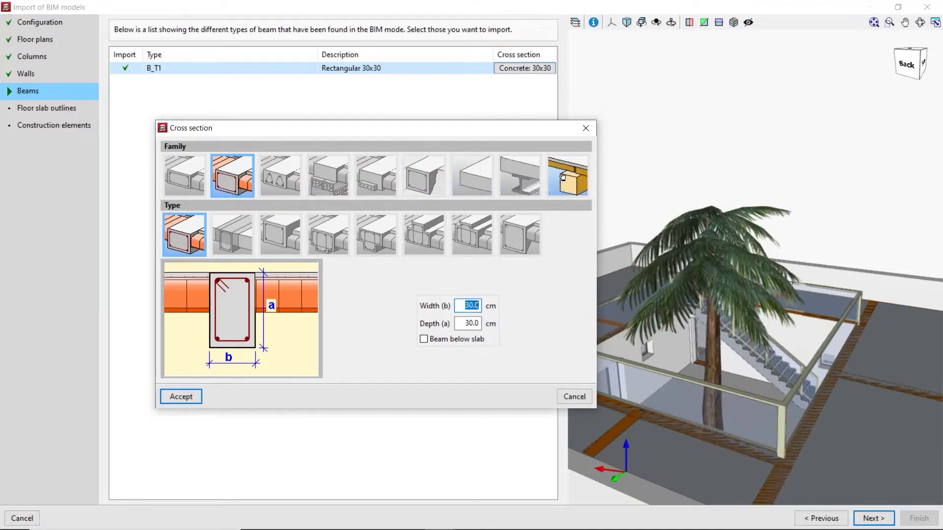
click(184, 175)
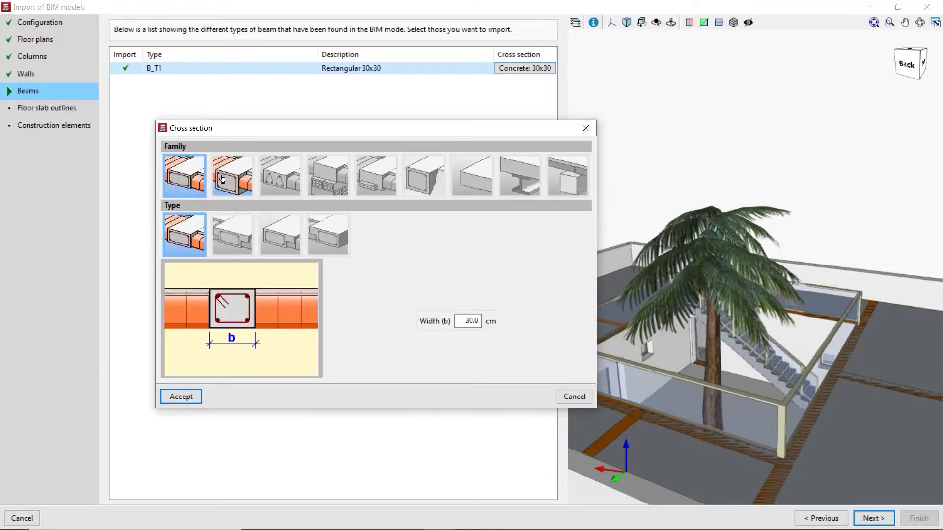
click(232, 176)
click(279, 175)
click(327, 176)
click(378, 174)
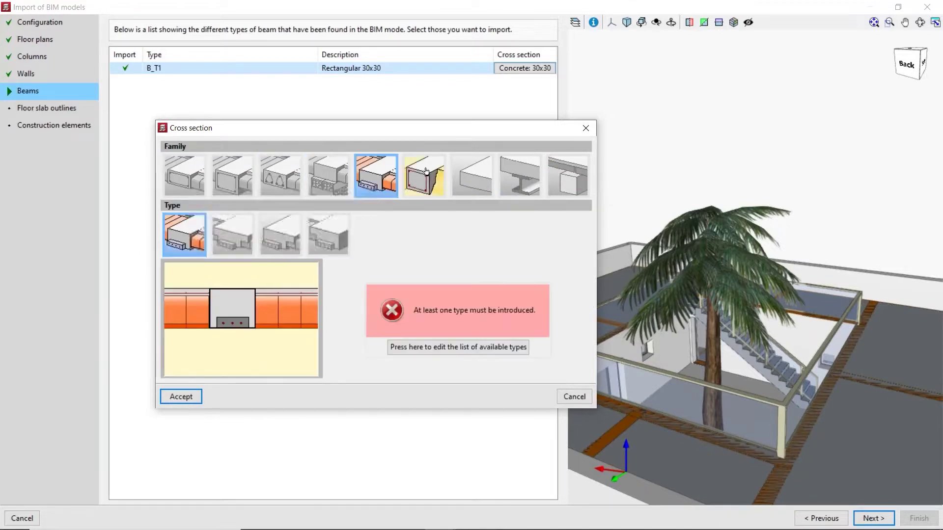
click(425, 175)
click(471, 175)
click(519, 175)
click(569, 178)
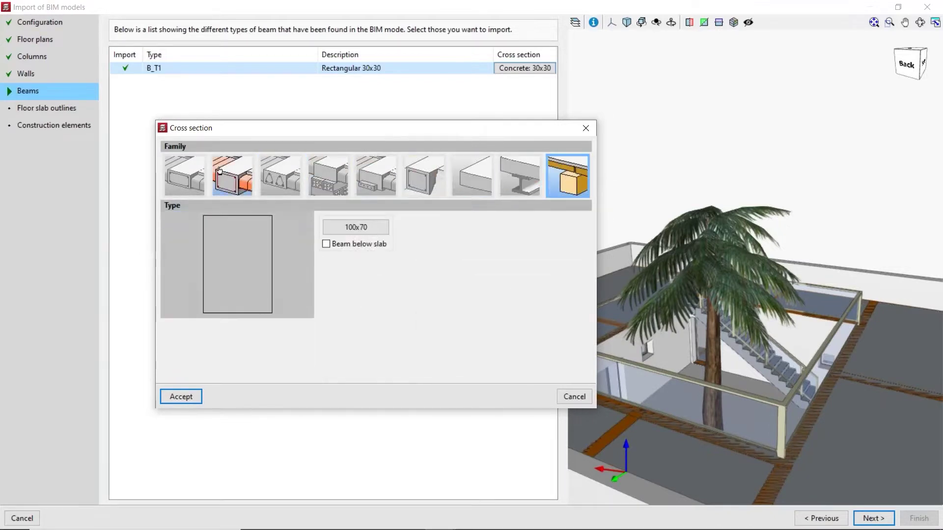
click(200, 190)
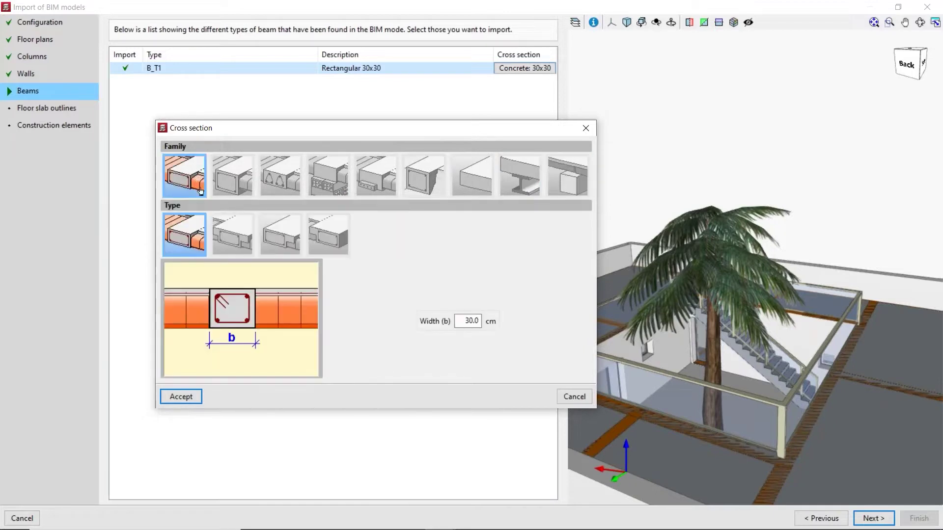
click(229, 181)
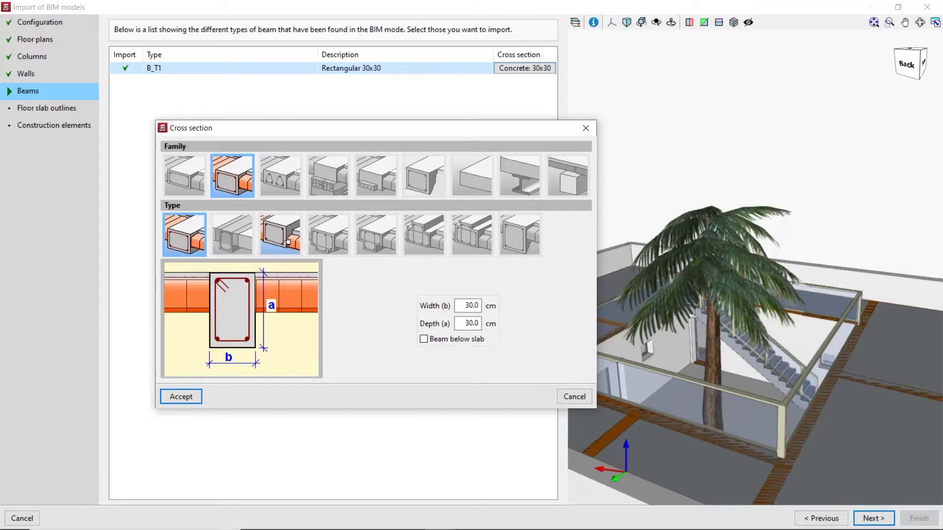
- Try the flanged beam type and the beam below slab option, and accept the rectangular 30 by 30 cm section without that option
click(418, 241)
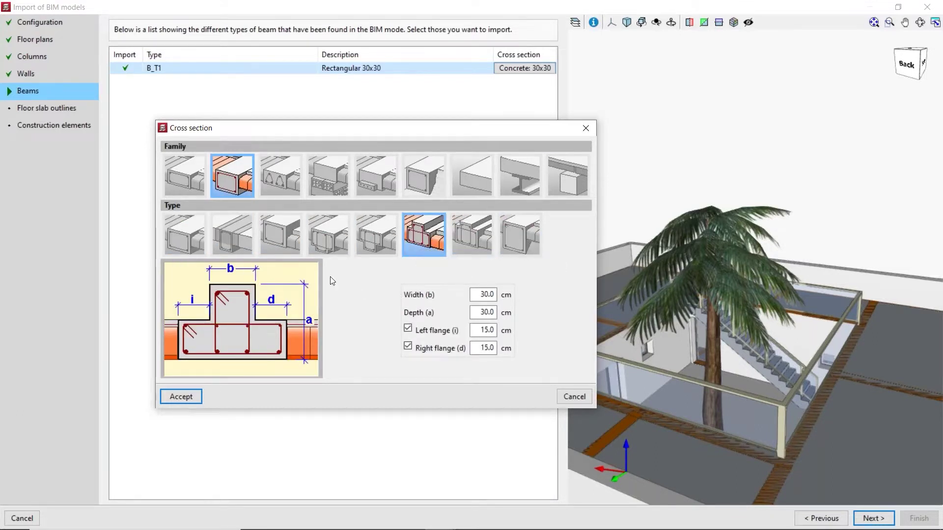
click(195, 238)
click(423, 339)
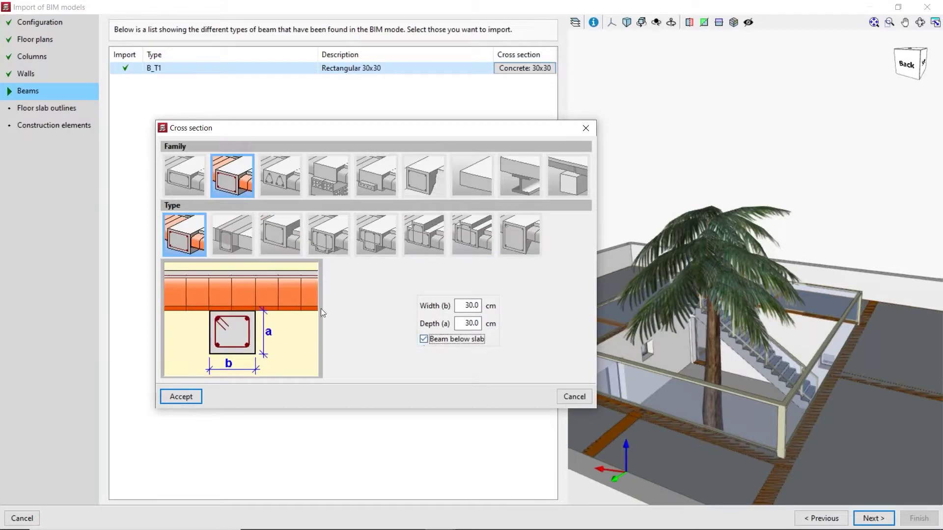
click(456, 343)
click(182, 396)
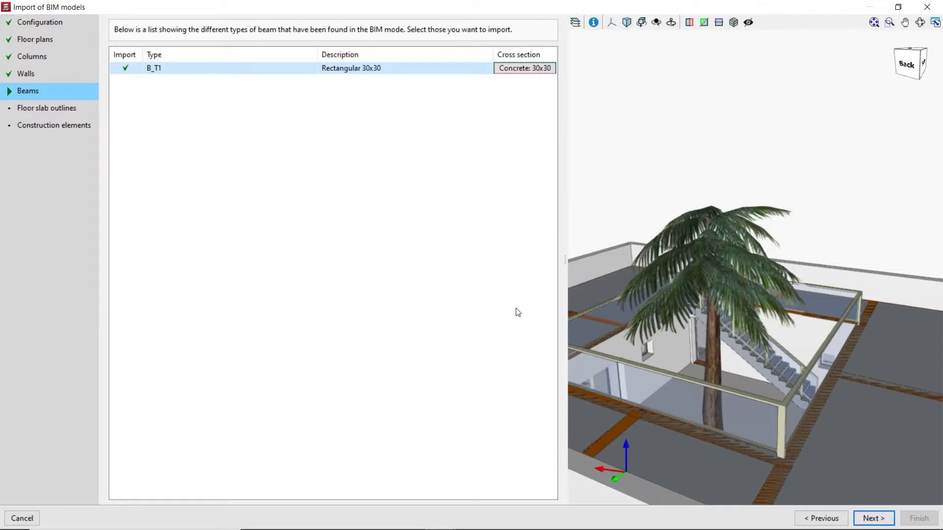
- Reopen the B_T1 cross section, choose the steel beam family and review the section series available for the UPE 80 profile
click(504, 73)
drag(485, 132, 348, 132)
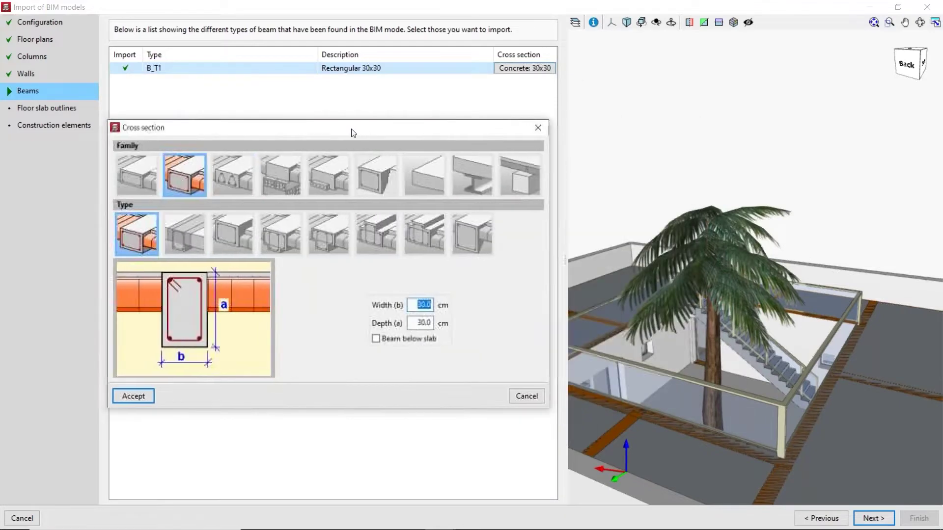
click(483, 192)
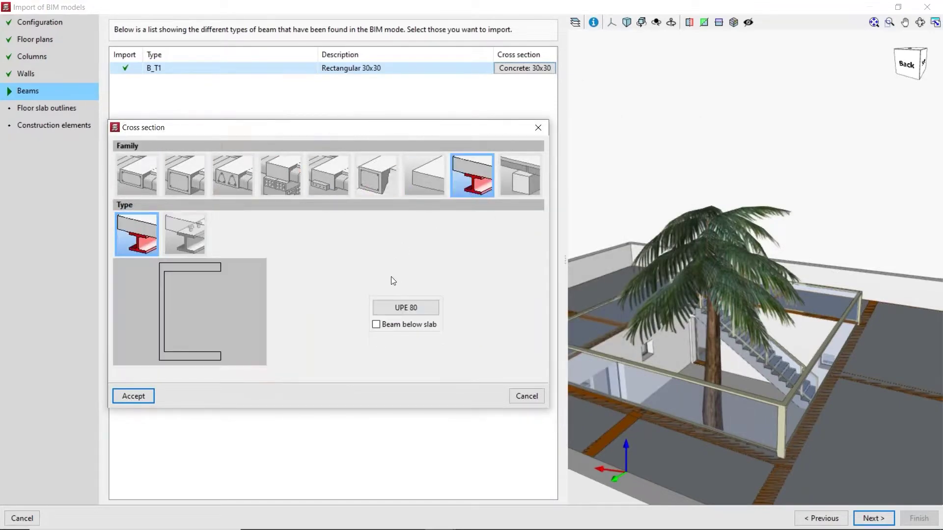
click(406, 307)
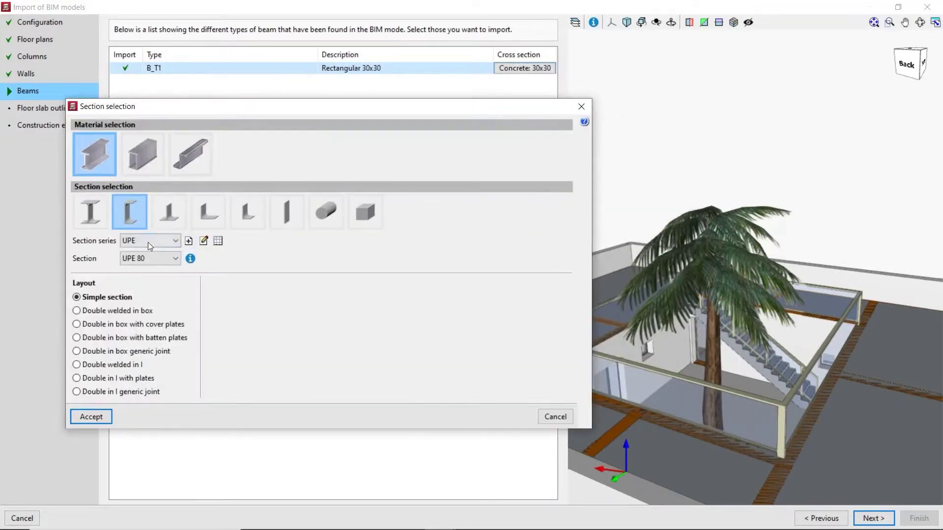
click(148, 242)
click(153, 249)
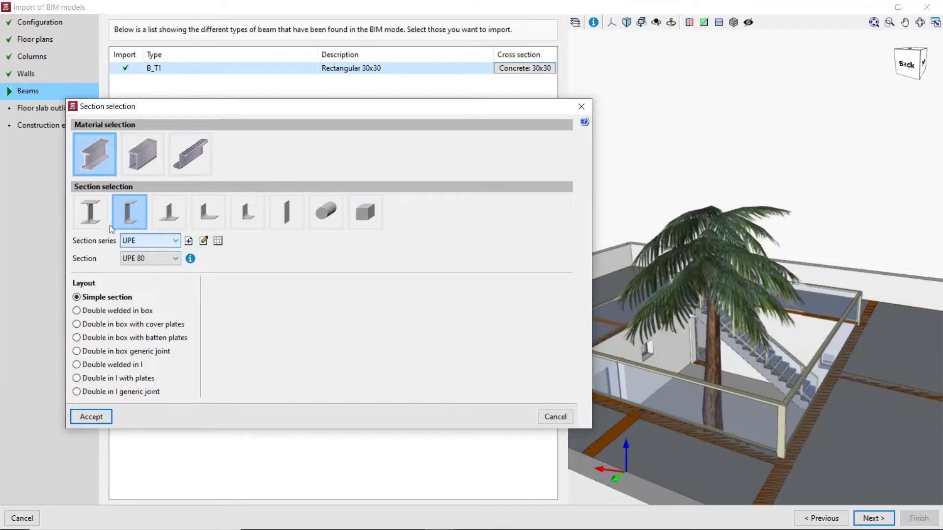
- Review the welded steel sections, checking the IPC and IAS series and their available sizes
click(142, 158)
click(140, 239)
click(160, 246)
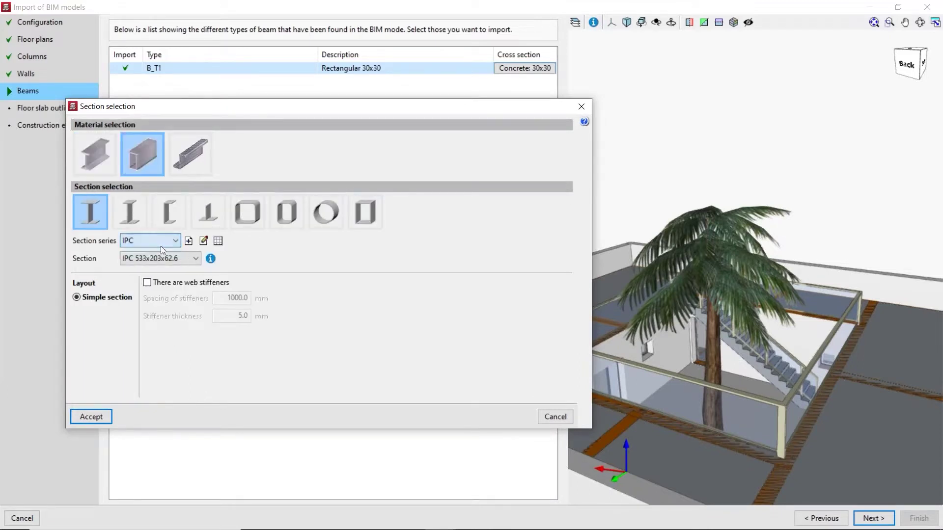
click(196, 258)
scroll(148, 84, down, 3)
click(206, 214)
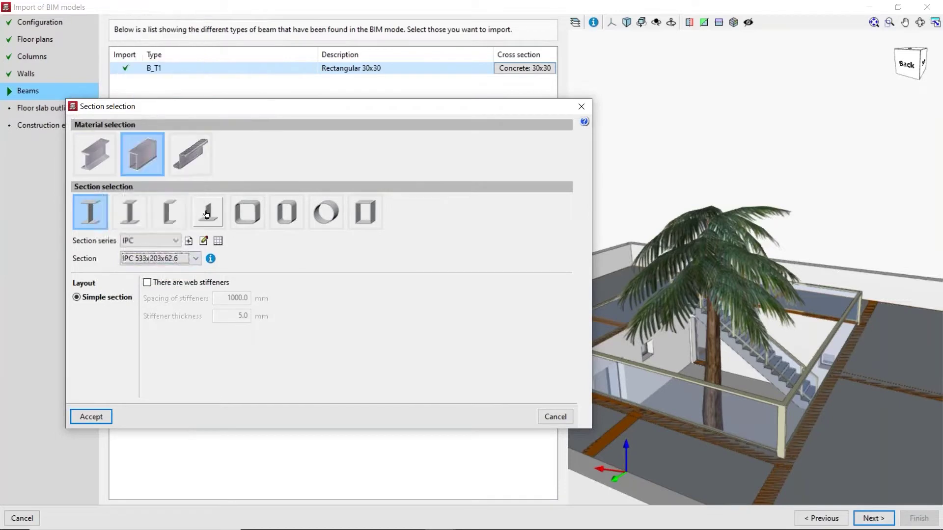
click(130, 212)
click(175, 259)
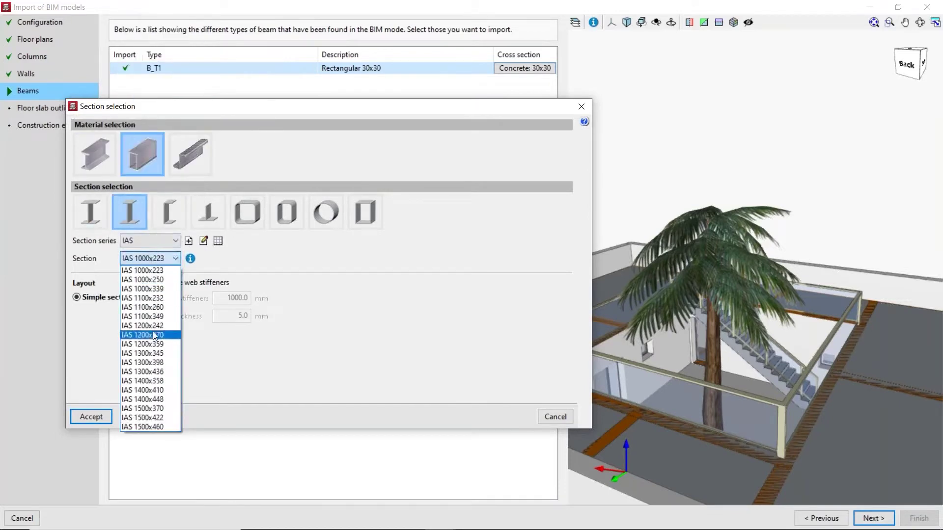
click(154, 237)
click(155, 240)
click(154, 243)
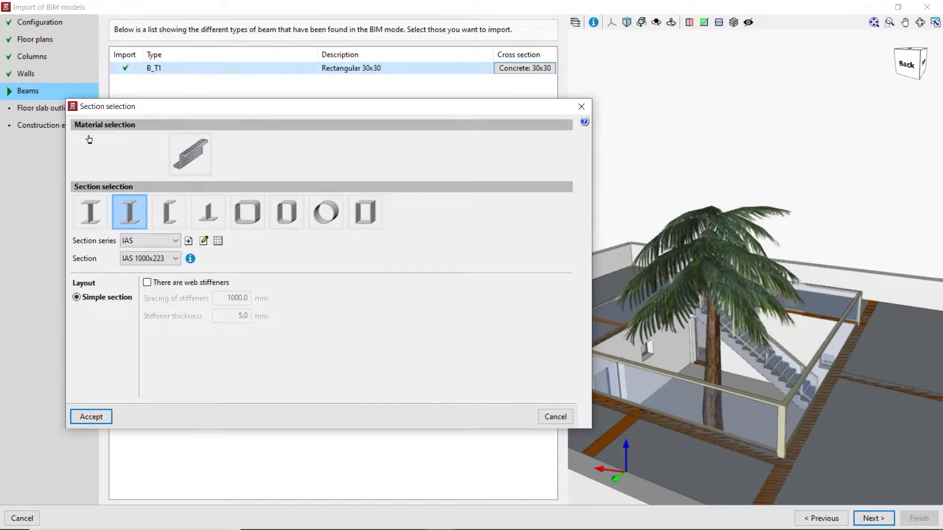
- Return to the rolled steel I-sections, review their series and choose IPE
click(89, 140)
click(163, 240)
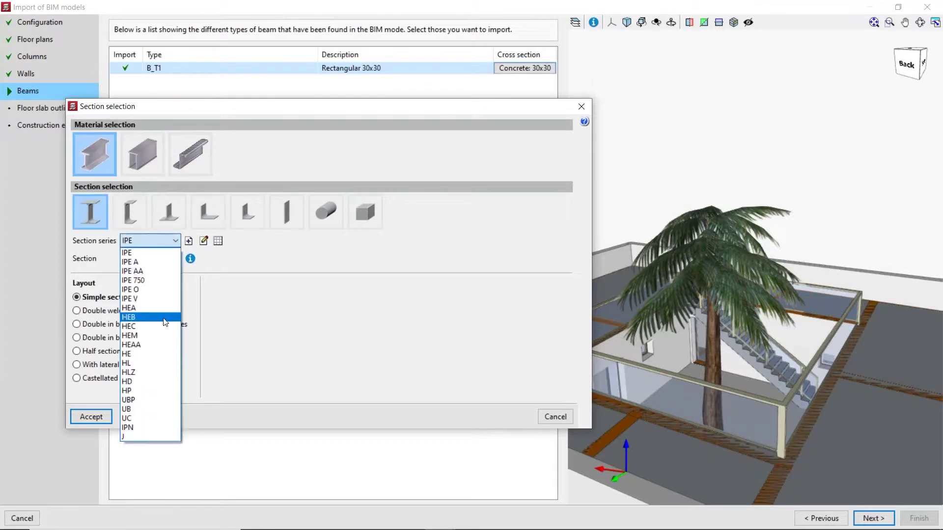
click(165, 252)
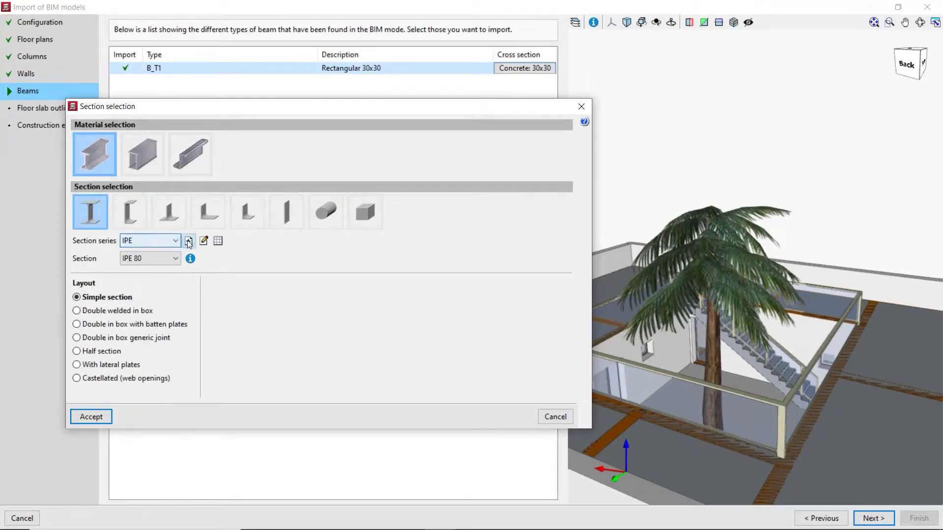
- Examine the import and new section options for a custom section series, and cancel all changes to the B_T1 cross section
click(189, 240)
click(414, 167)
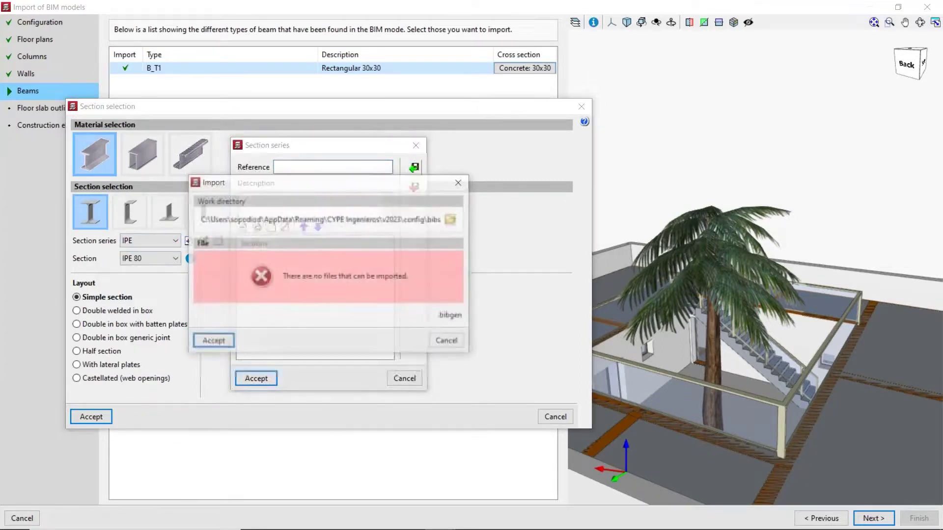
click(445, 340)
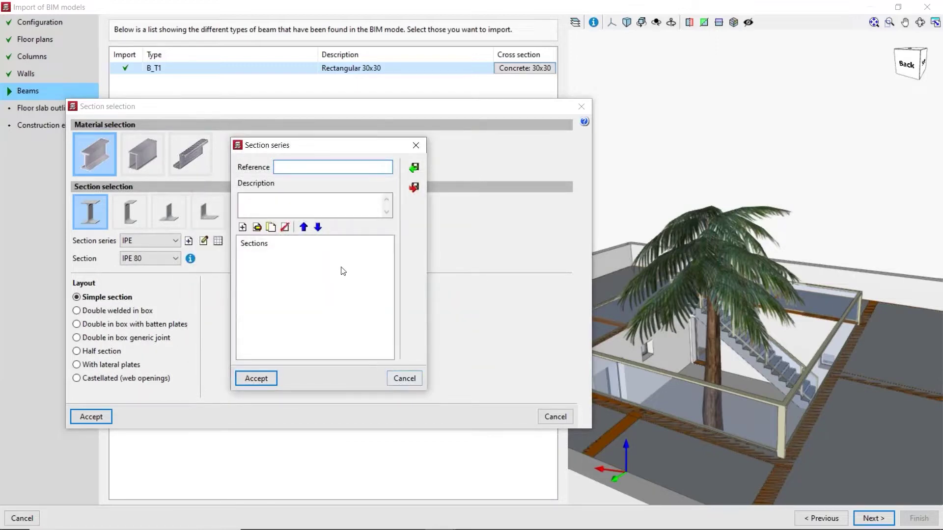
click(242, 227)
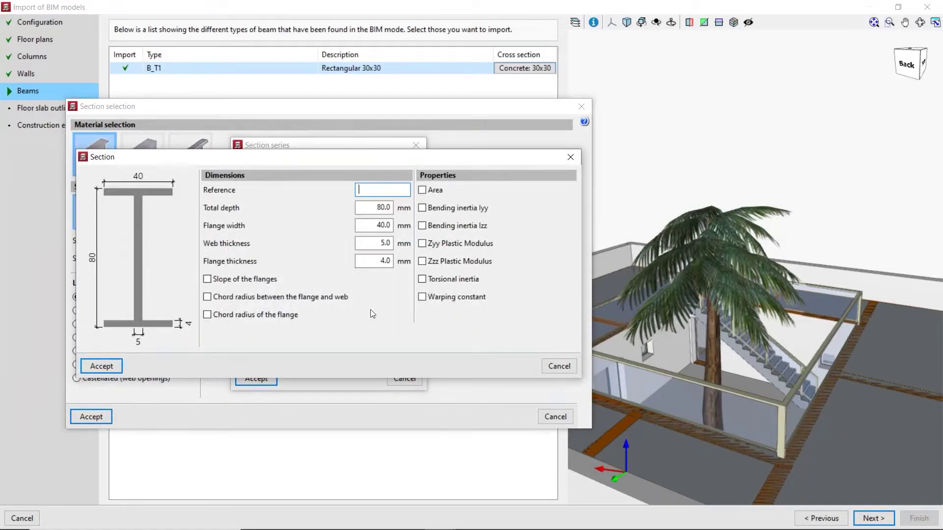
click(559, 366)
click(404, 379)
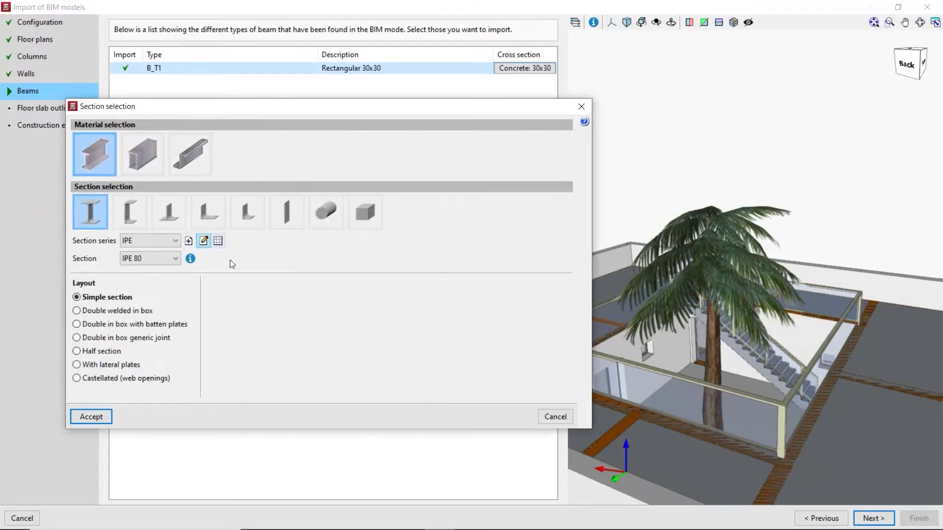
click(555, 417)
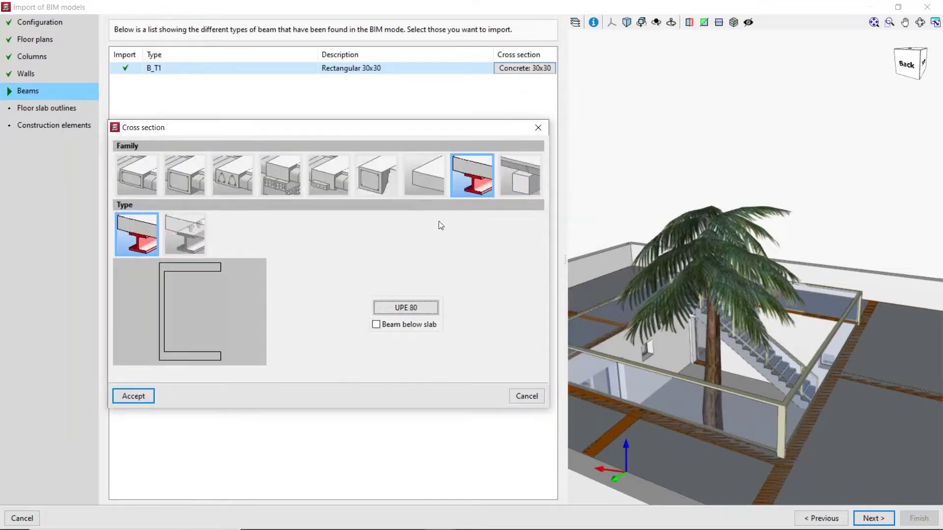
click(503, 183)
click(528, 396)
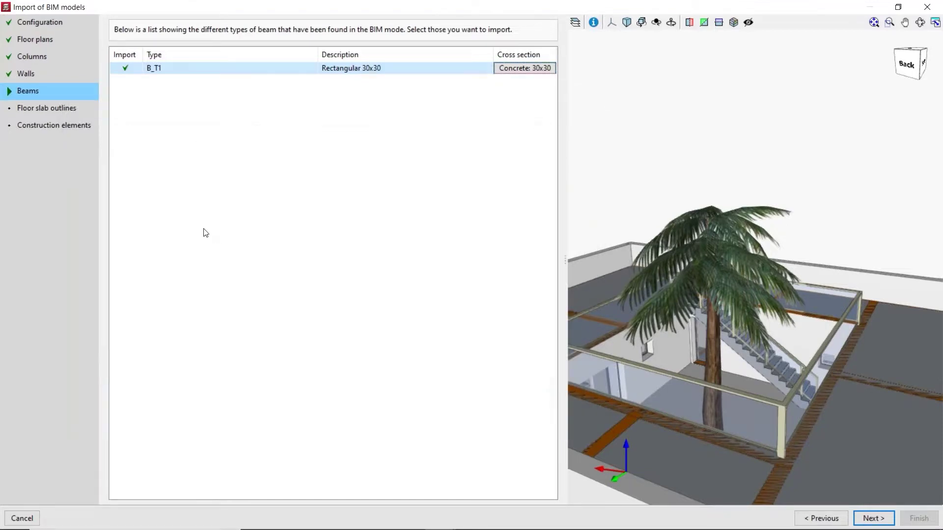
- Continue to the floor slab outlines stage, compare both import options in the 3D model and keep importing outlines from the 3D model data
click(872, 518)
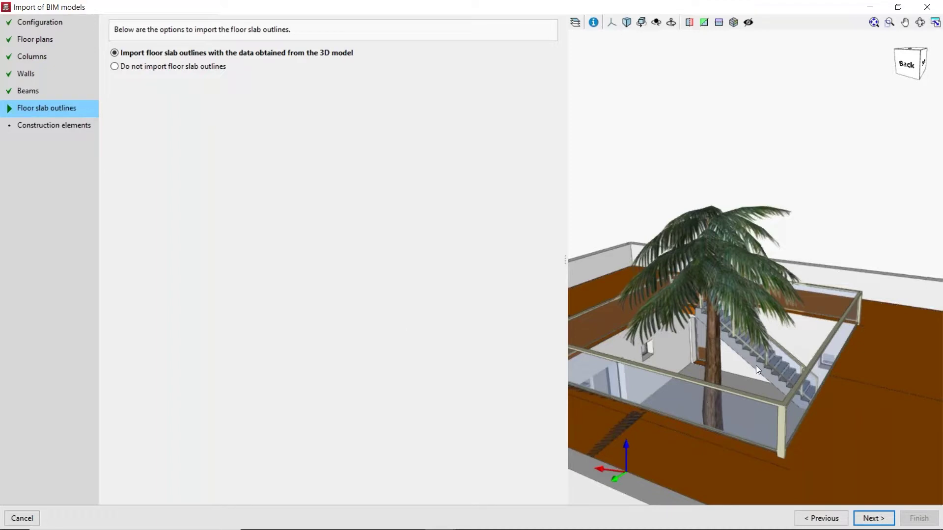
scroll(756, 363, down, 3)
middle_drag(708, 376, 736, 385)
click(129, 67)
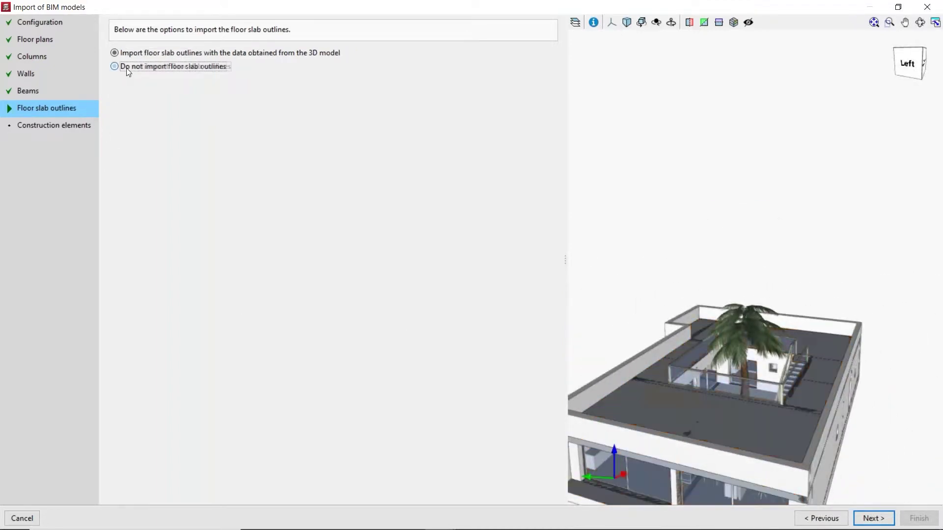
middle_drag(672, 407, 761, 359)
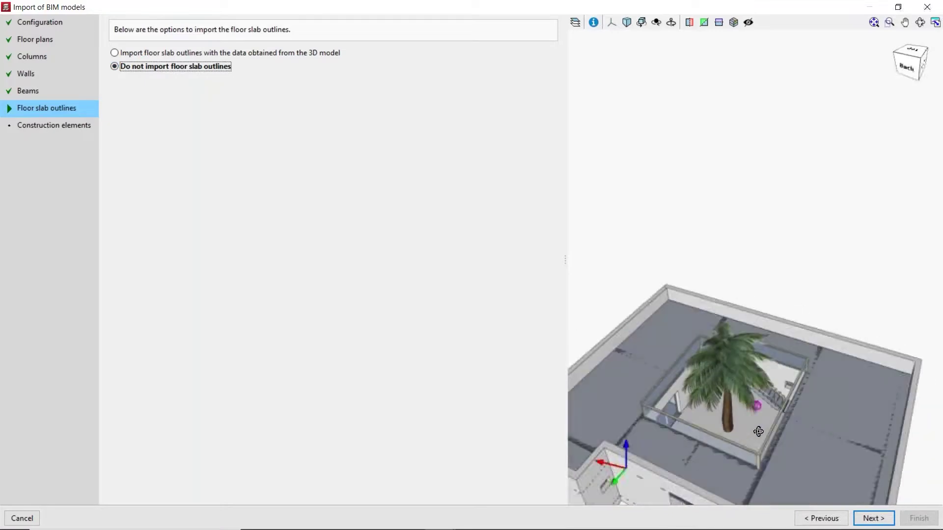
click(159, 53)
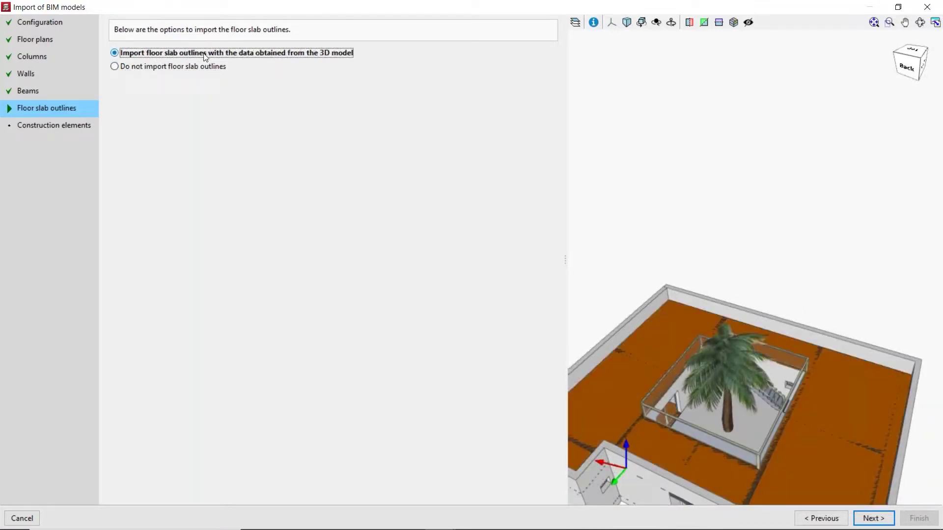
mouse_move(702, 405)
middle_down()
mouse_move(829, 389)
mouse_move(820, 358)
mouse_move(718, 403)
middle_up()
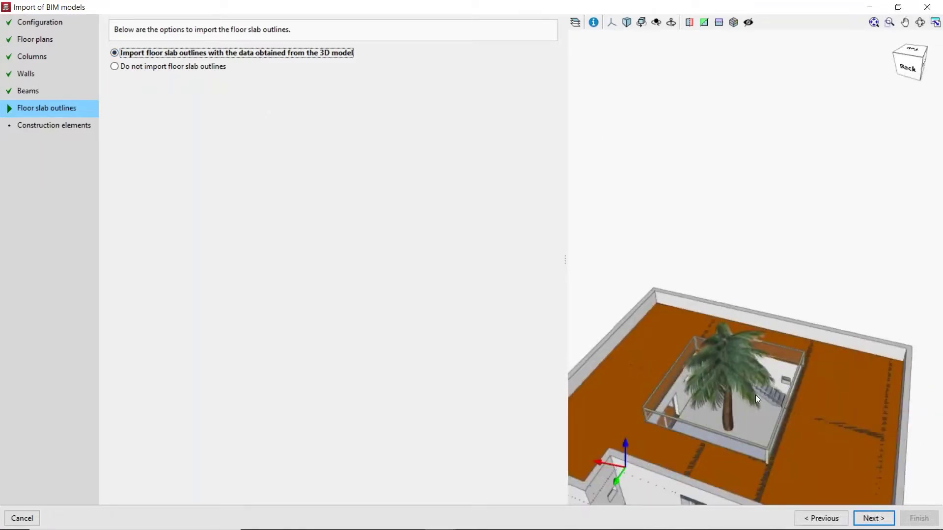
scroll(786, 385, down, 2)
scroll(652, 395, up, 2)
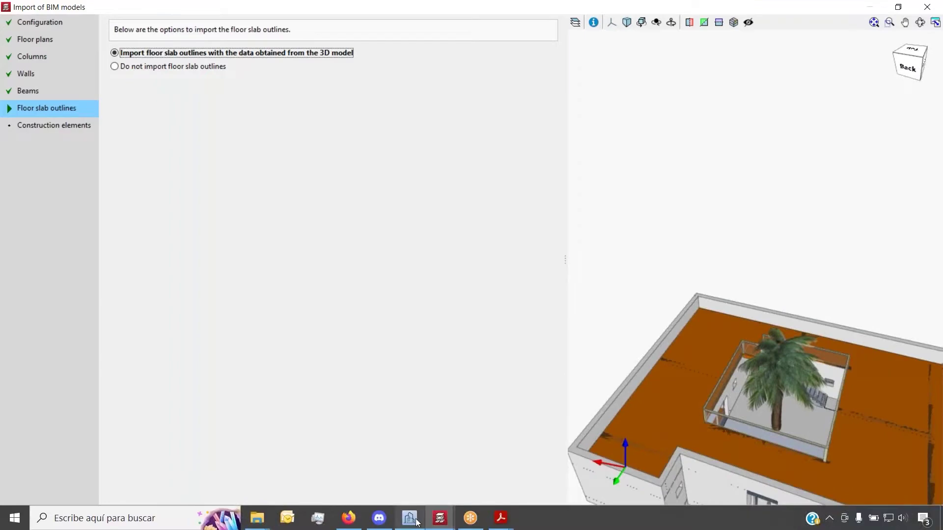
- Switch to CYPE Architecture and show the Façade layer in the 3D view
click(416, 520)
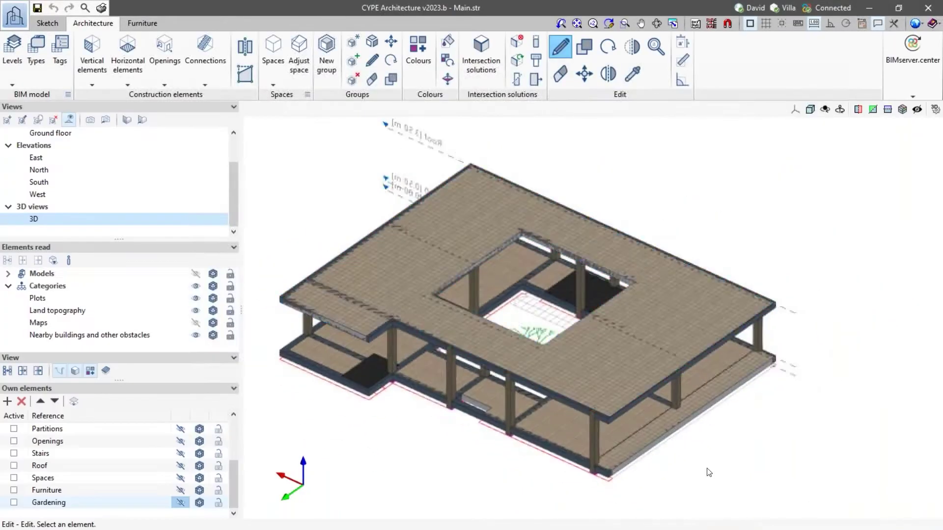
scroll(709, 473, up, 3)
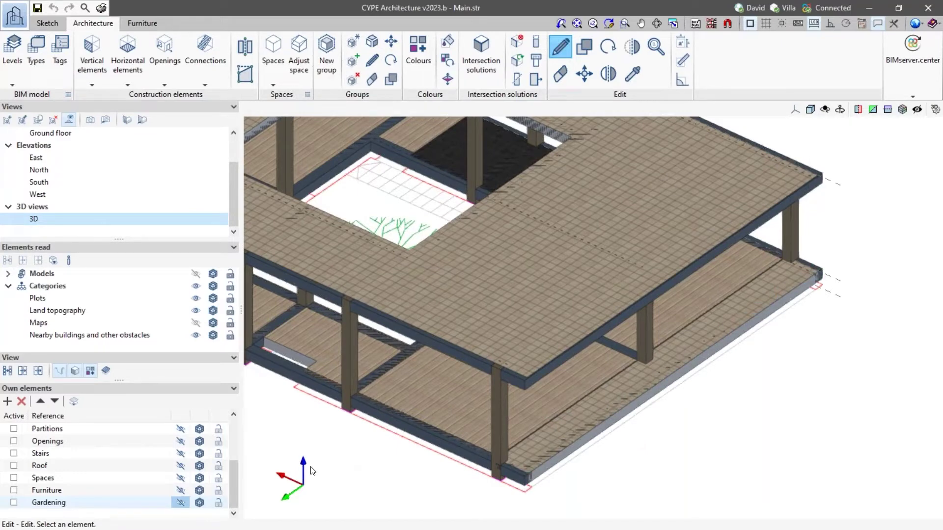
scroll(202, 486, up, 2)
scroll(188, 479, down, 1)
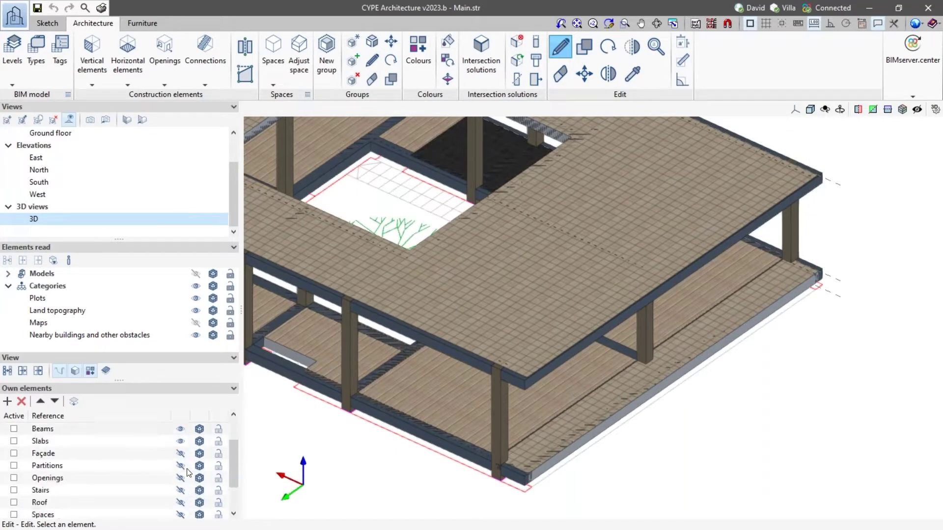
click(181, 453)
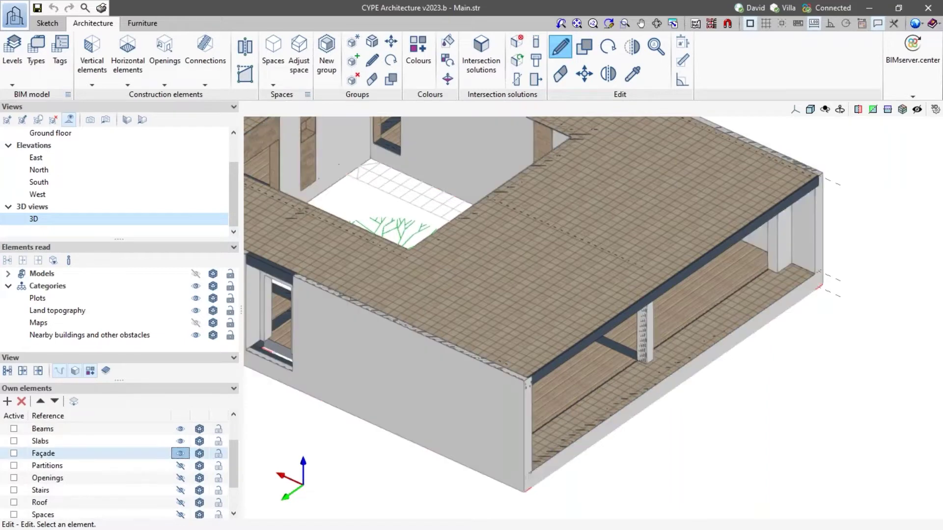
- Examine how the patio floor slab, edge beam and lower façade wall meet at the building corner, and return to the CYPECAD import wizard
scroll(723, 401, up, 3)
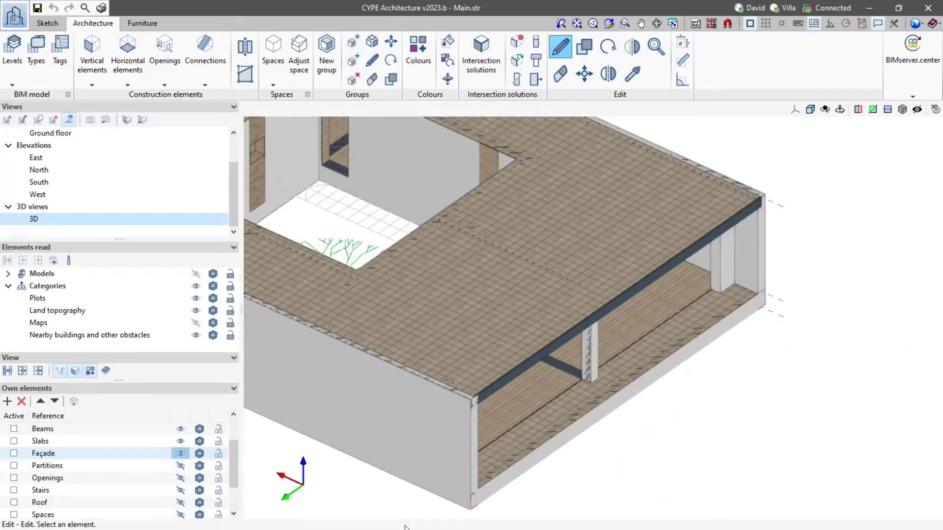
scroll(563, 425, up, 5)
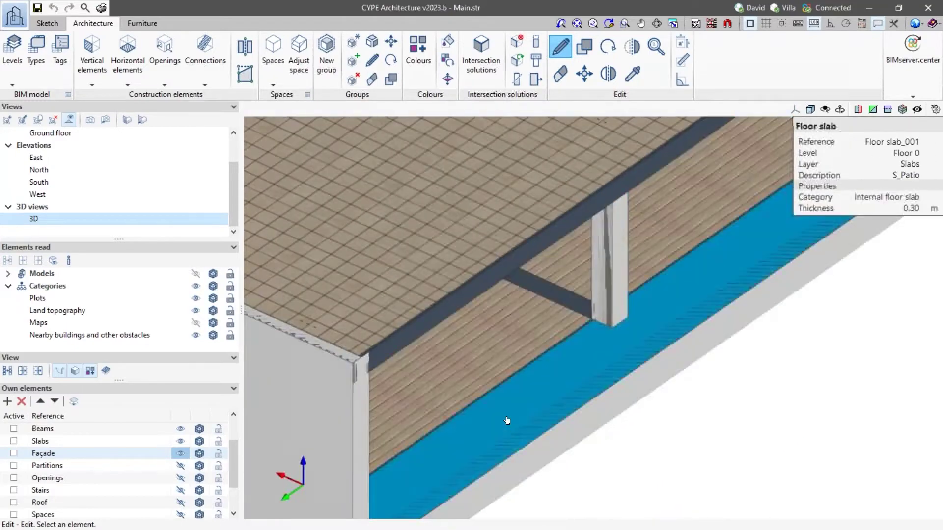
scroll(463, 446, down, 5)
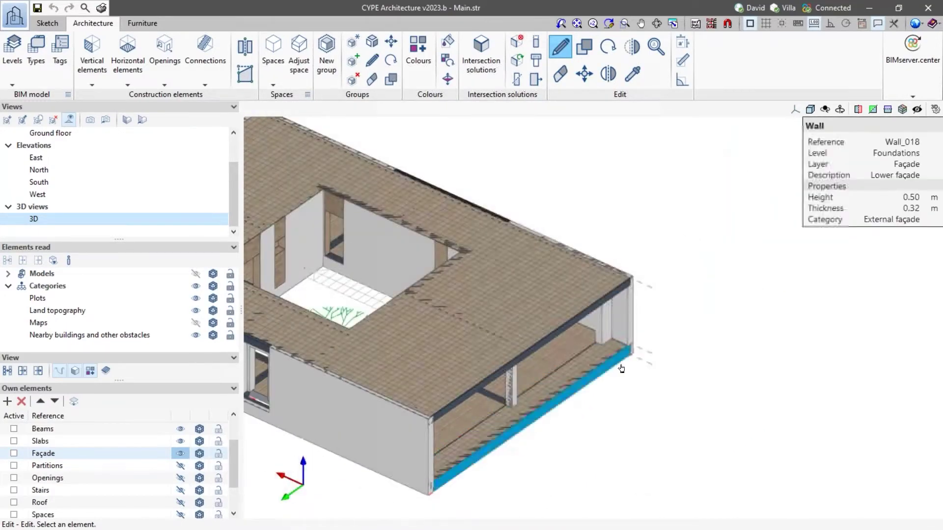
scroll(639, 361, up, 3)
scroll(638, 360, up, 5)
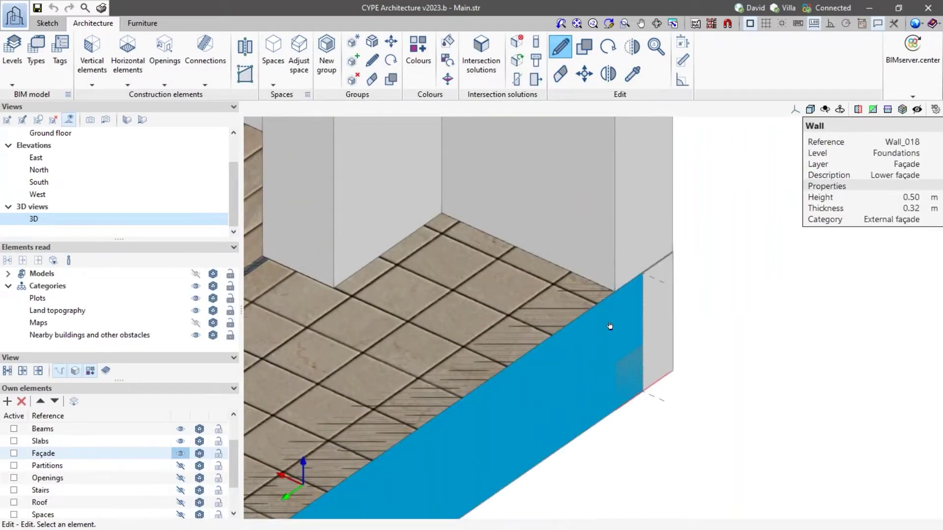
scroll(609, 326, down, 4)
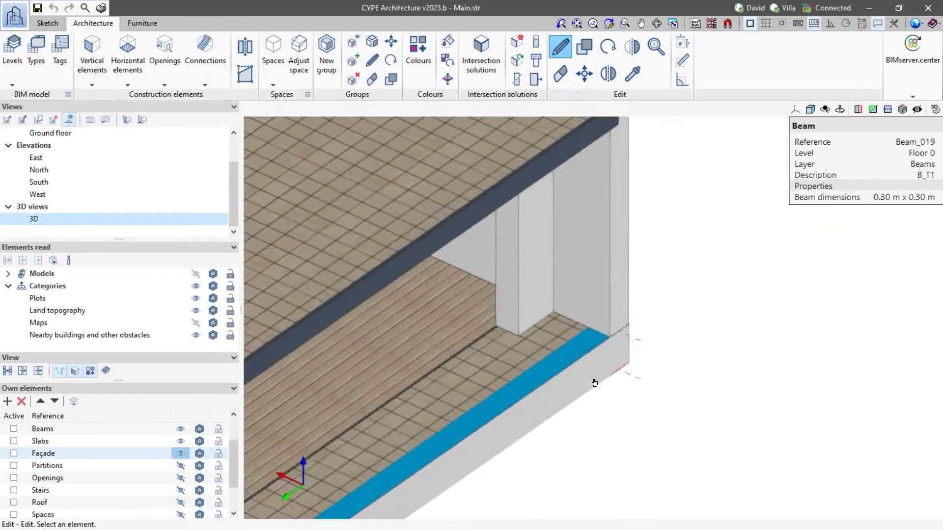
scroll(572, 390, up, 3)
scroll(578, 300, up, 4)
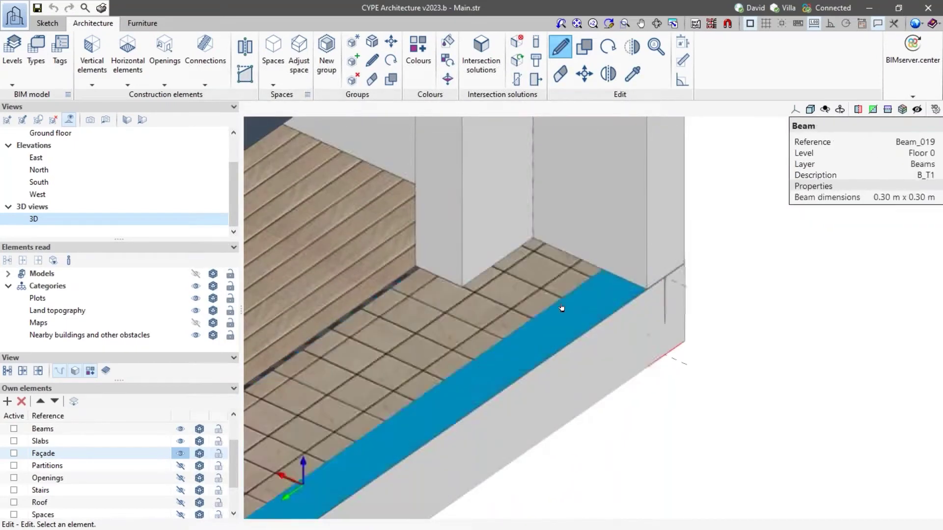
scroll(547, 322, down, 2)
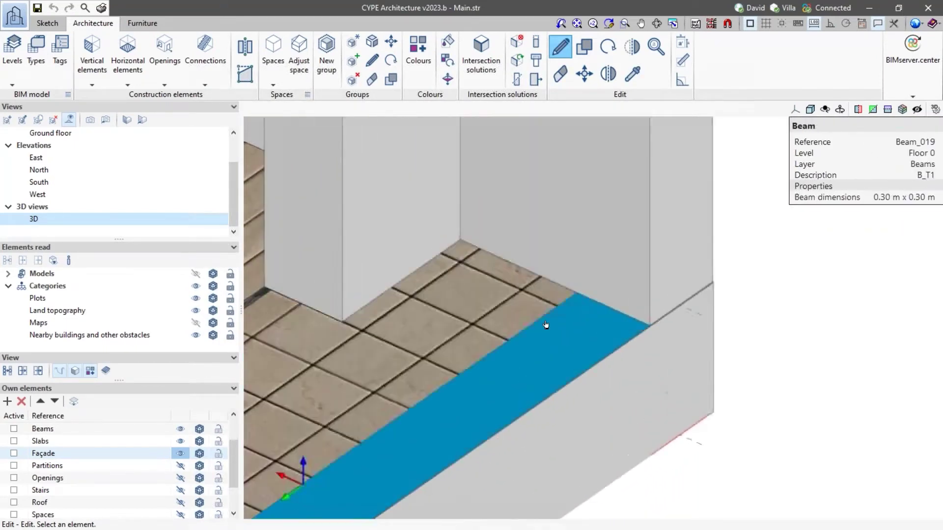
scroll(591, 330, up, 2)
scroll(564, 343, down, 2)
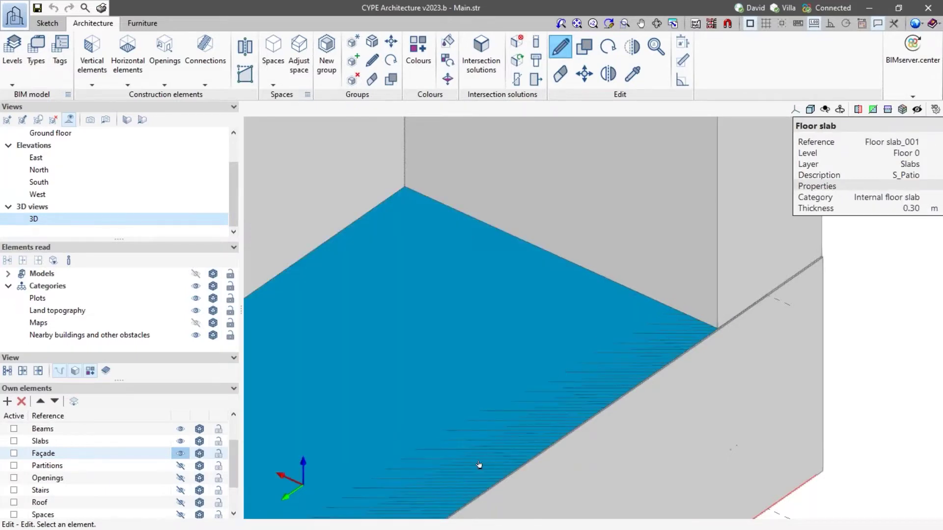
scroll(519, 342, down, 3)
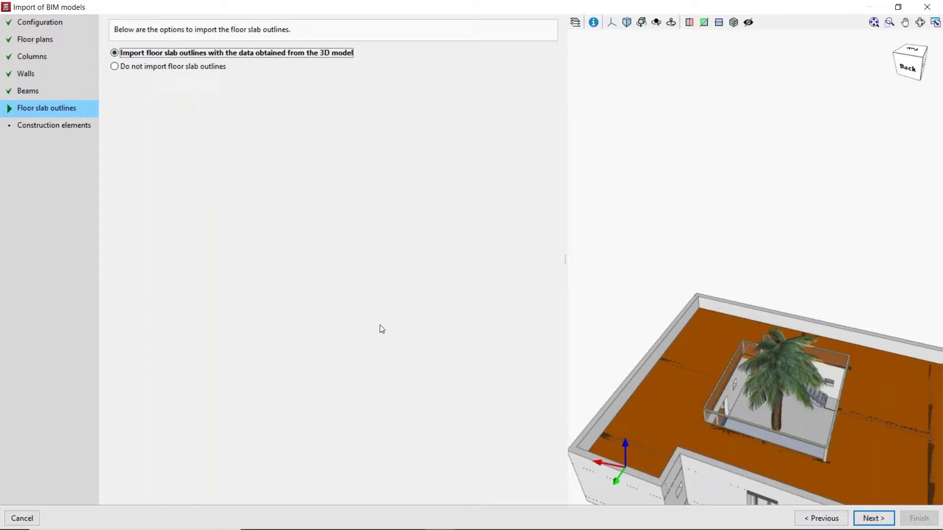
- Continue to the construction elements stage and examine the building's façade walls from several sides in the 3D model
click(875, 516)
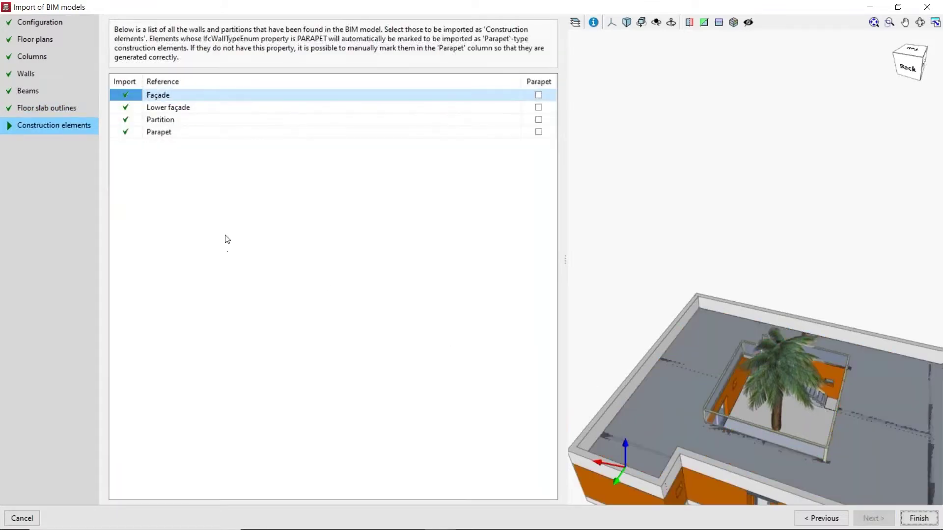
scroll(786, 343, down, 5)
shift+middle_drag(810, 343, 805, 286)
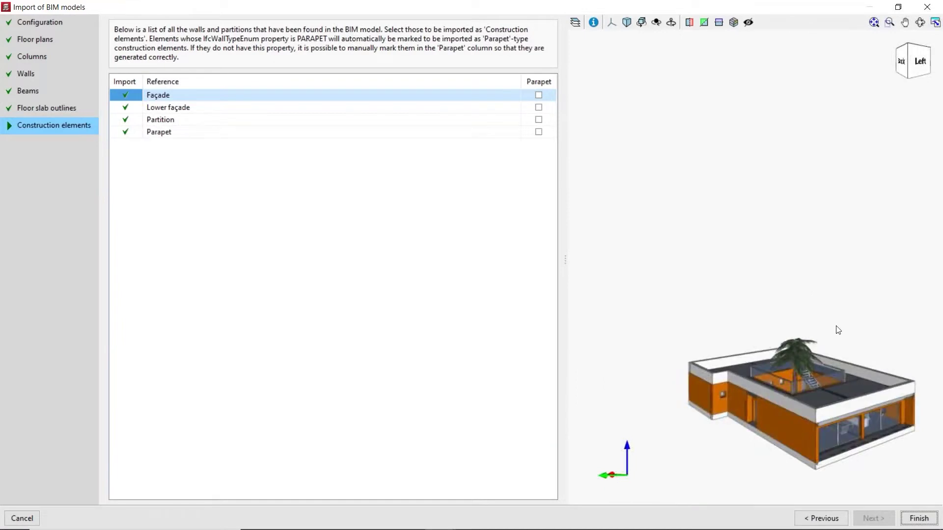
scroll(838, 330, up, 2)
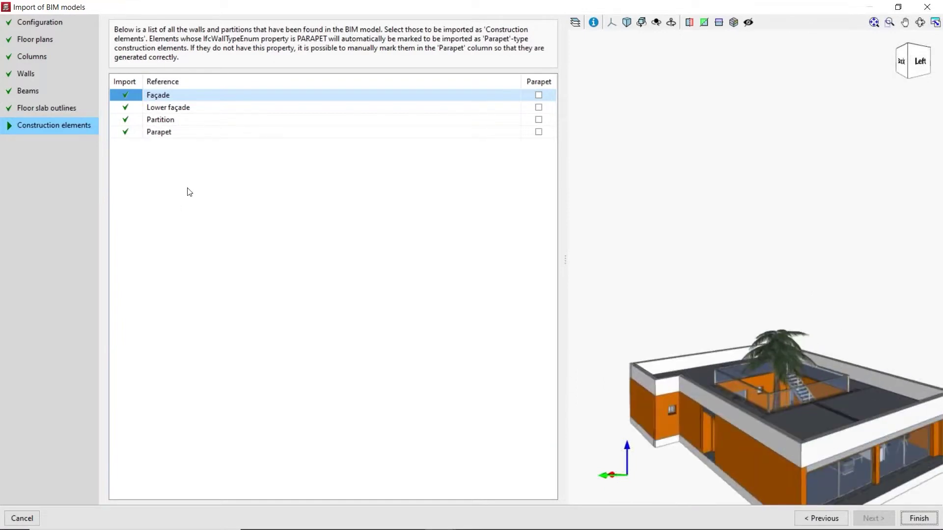
shift+middle_drag(667, 402, 699, 434)
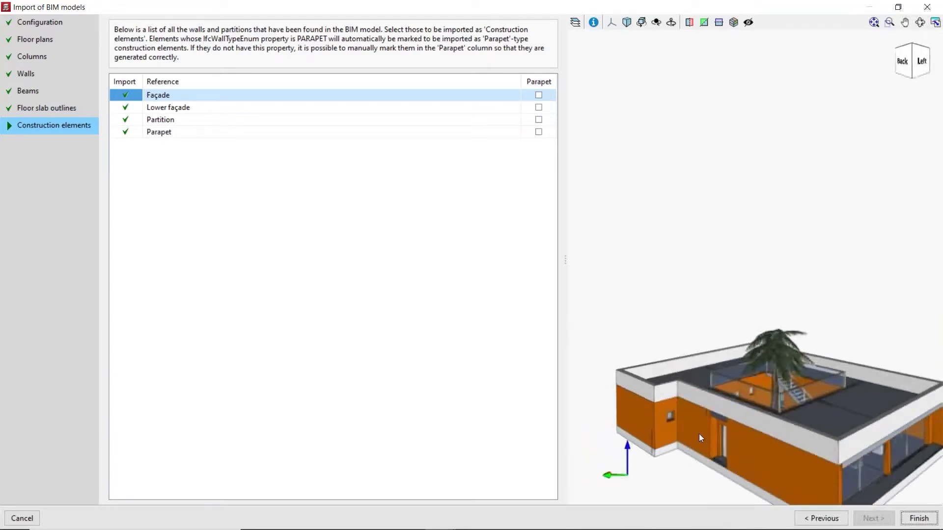
shift+middle_drag(748, 390, 673, 387)
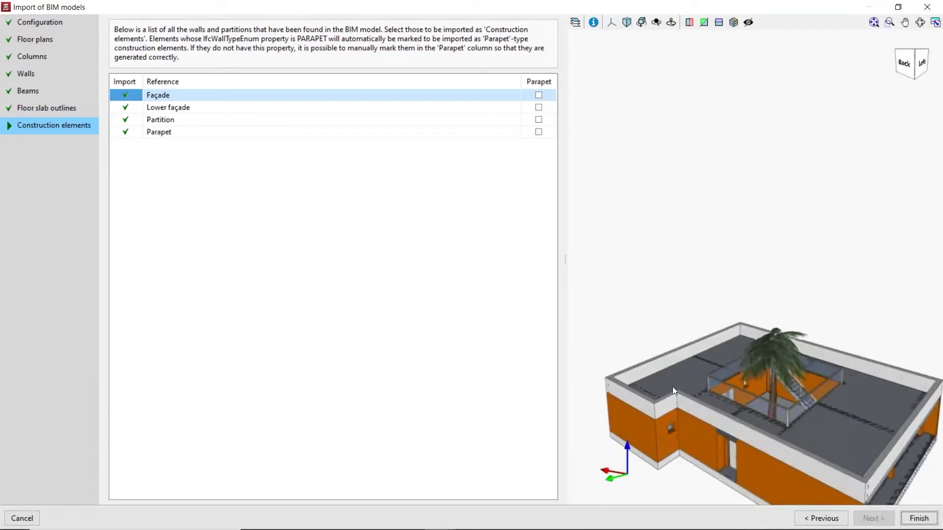
scroll(687, 437, up, 5)
mouse_move(686, 437)
shift+middle_down()
mouse_move(702, 418)
mouse_move(681, 406)
mouse_move(687, 433)
mouse_move(706, 422)
mouse_move(674, 406)
mouse_move(679, 425)
shift+middle_up()
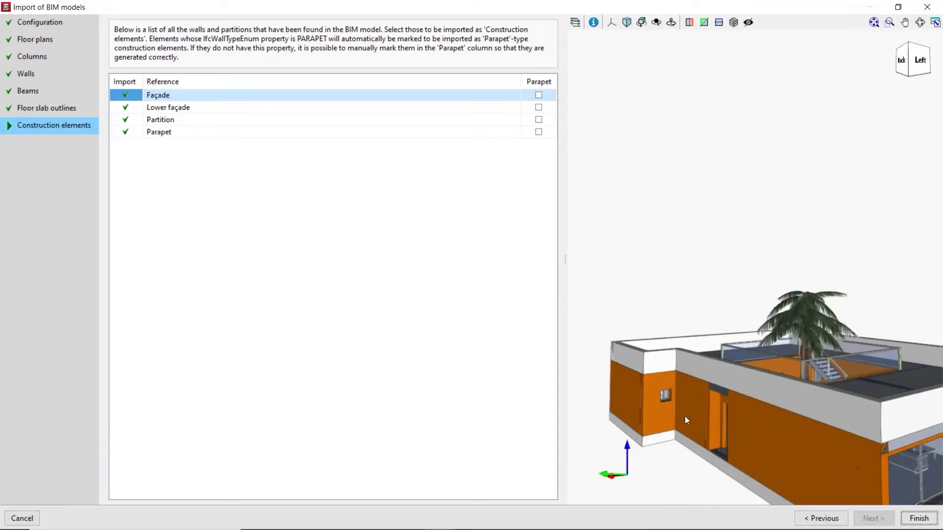
shift+middle_drag(686, 420, 254, 168)
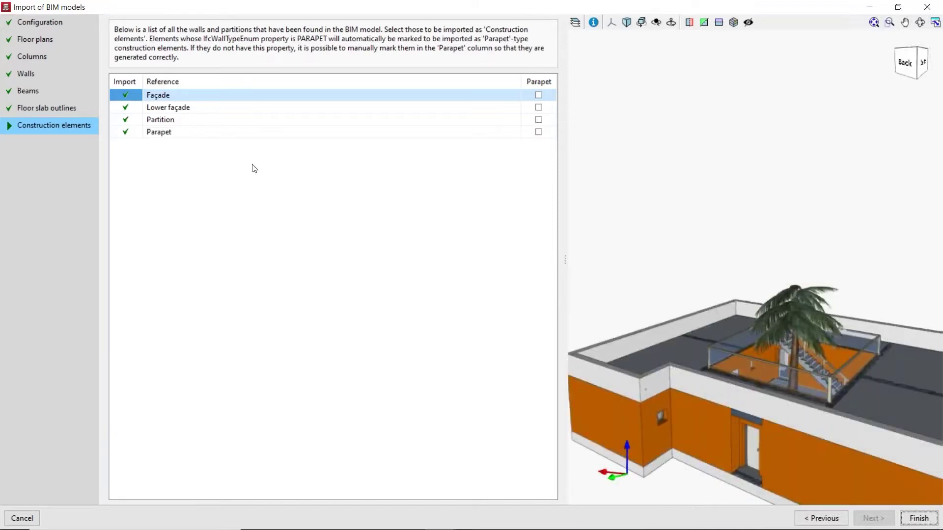
- Exclude the Lower façade, Parapet and Partition elements from the import, keeping only Façade
click(130, 107)
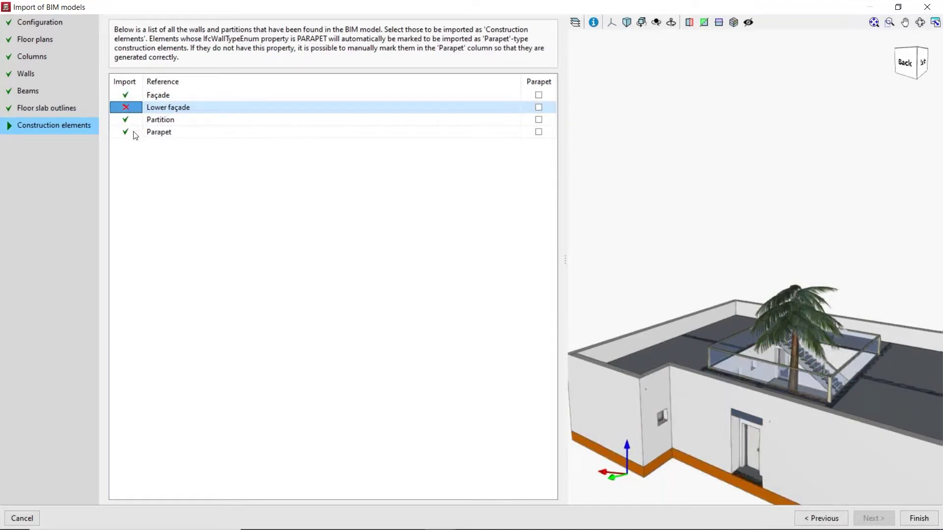
click(130, 131)
click(131, 120)
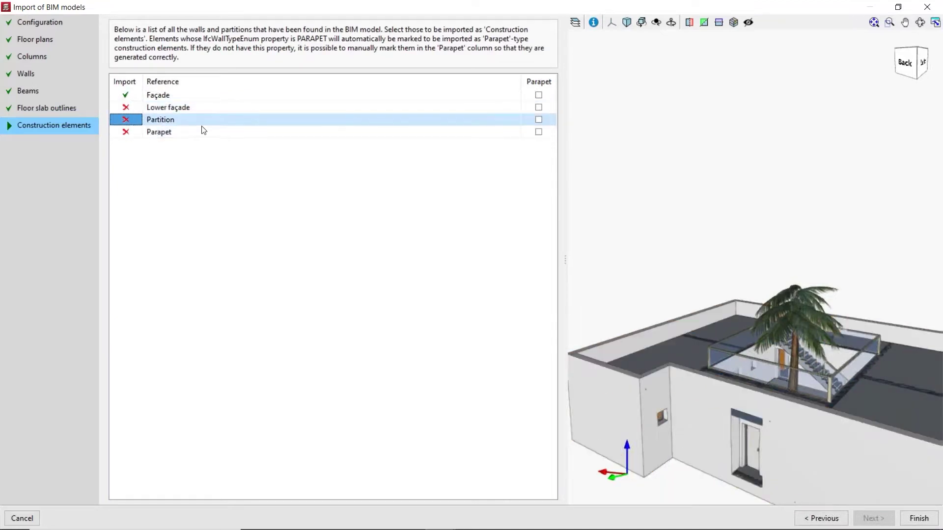
- Highlight the Partition elements and examine the interior partitions through the glazed front of the 3D model
click(147, 124)
middle_drag(764, 393, 719, 329)
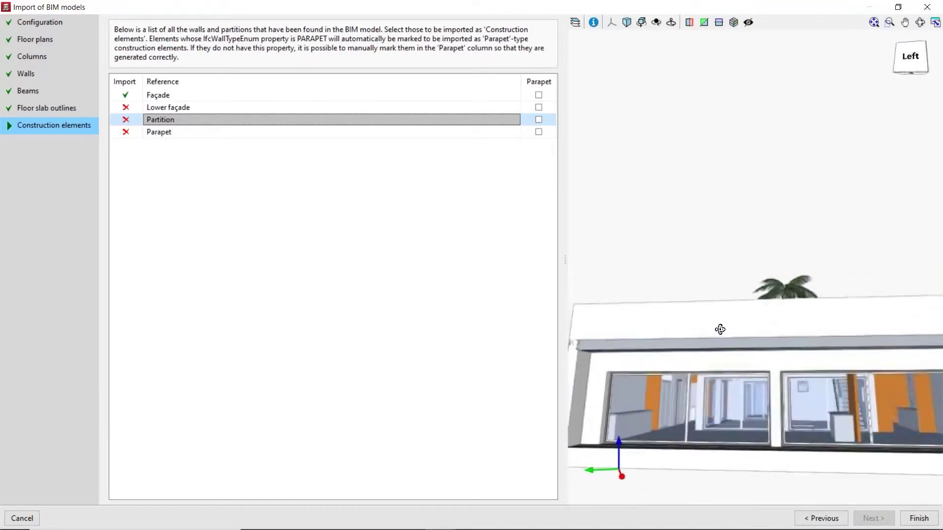
middle_drag(653, 398, 811, 410)
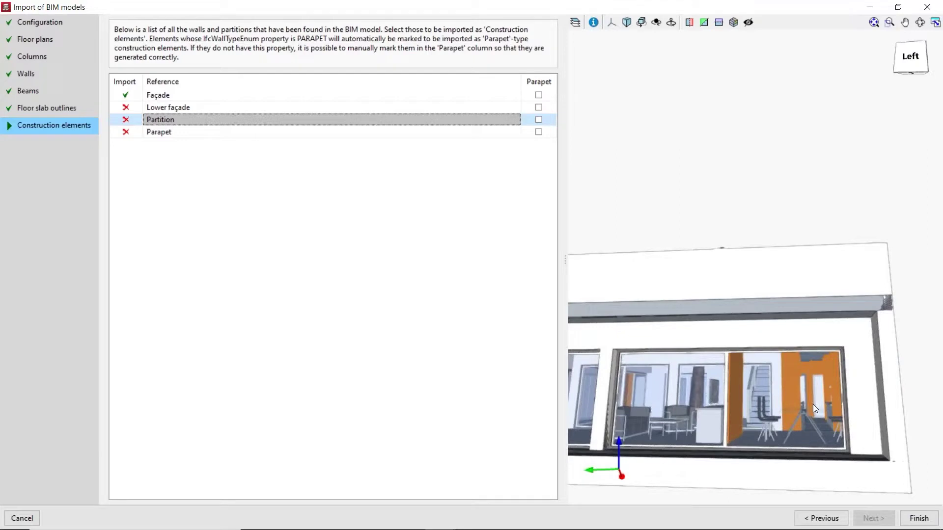
mouse_move(804, 399)
middle_down()
mouse_move(806, 385)
mouse_move(818, 399)
middle_up()
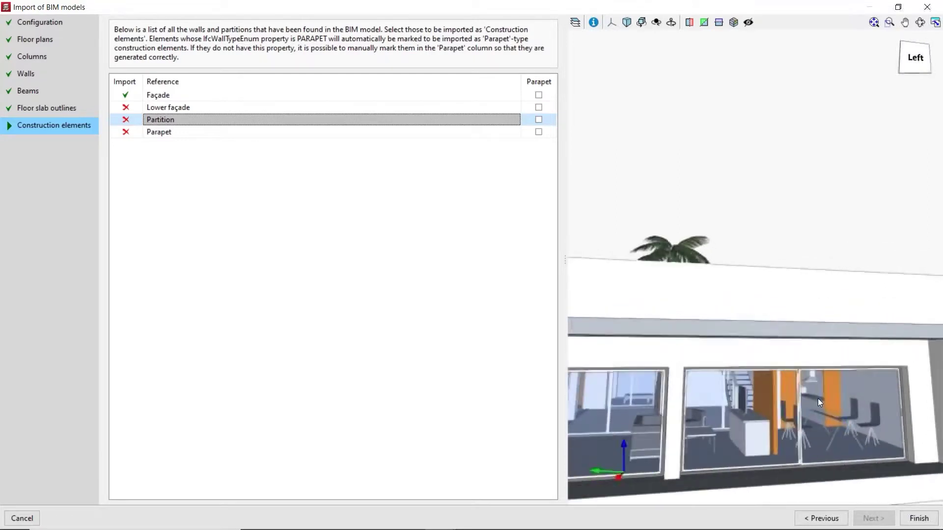
scroll(827, 385, down, 3)
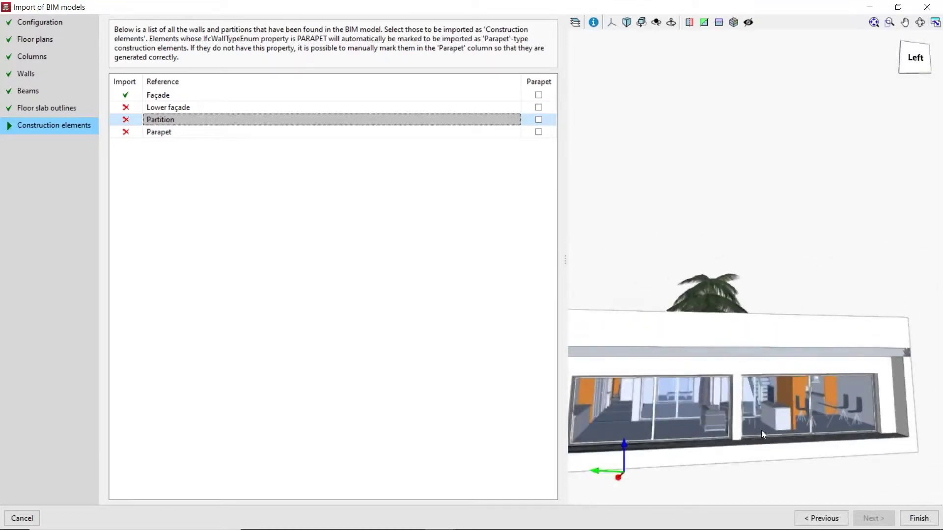
scroll(835, 411, up, 3)
middle_drag(825, 405, 609, 458)
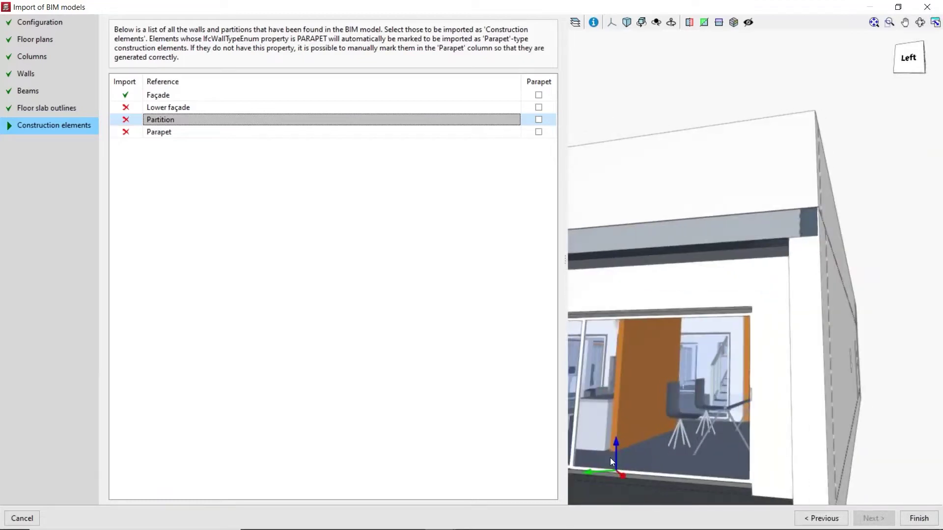
middle_drag(675, 403, 824, 402)
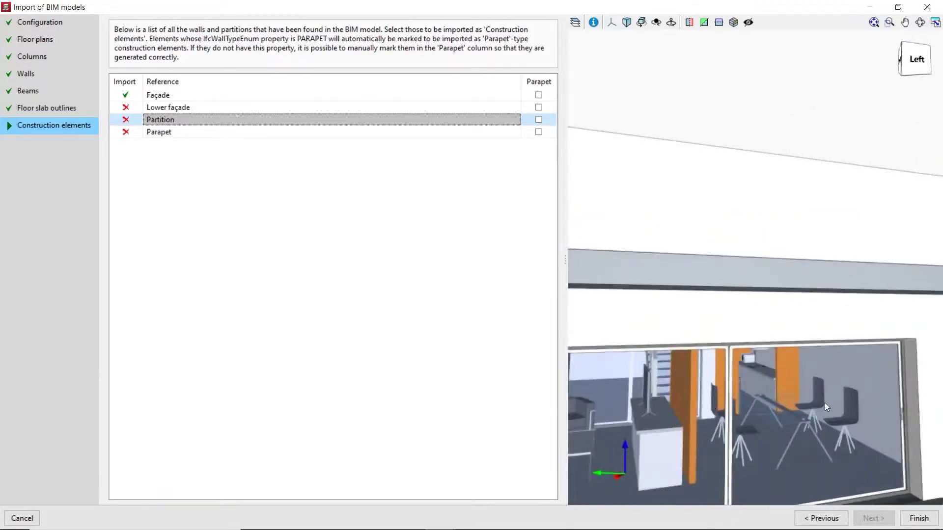
scroll(823, 403, down, 3)
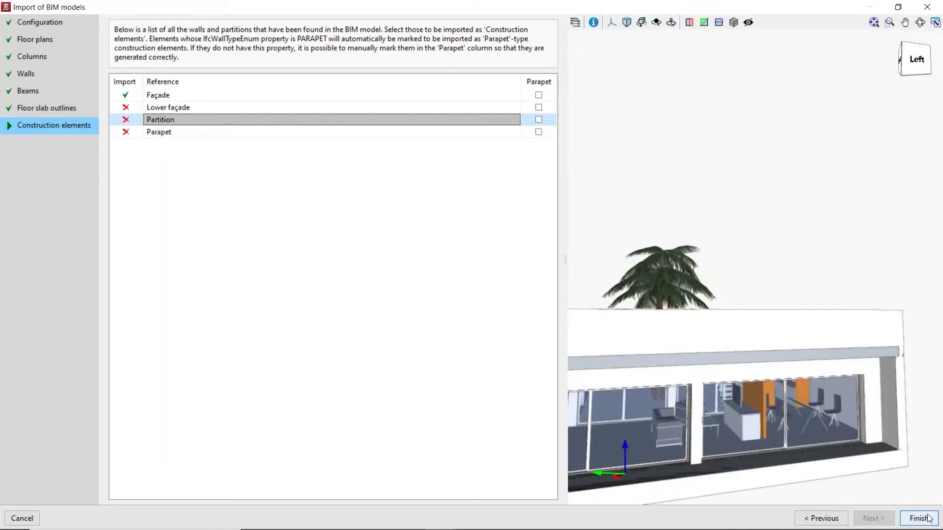
- Finish the BIM model import and accept the import results
click(918, 518)
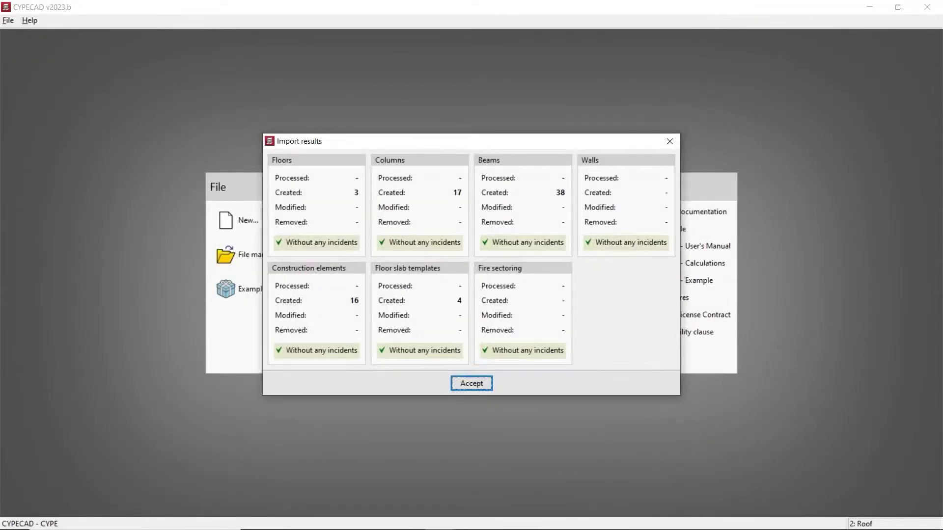
click(471, 383)
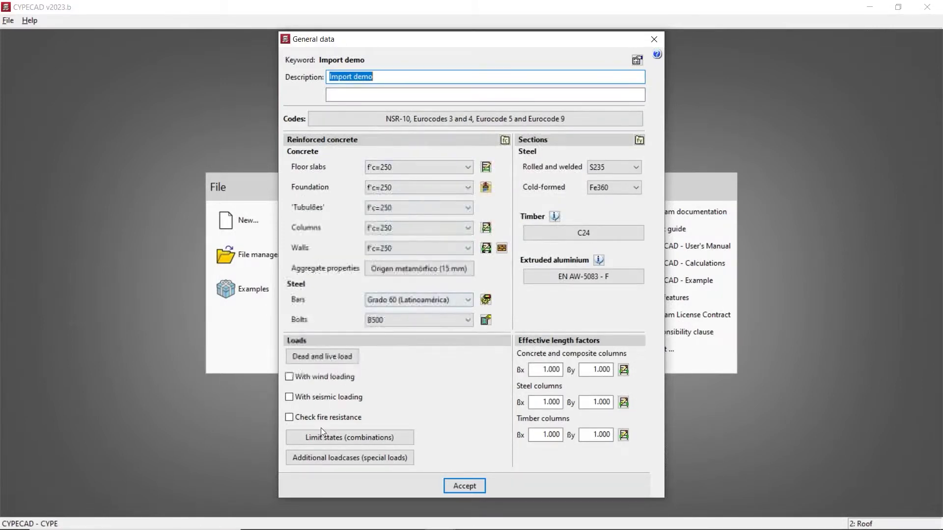
- Open the job's design code selection and review the available concrete codes
click(338, 122)
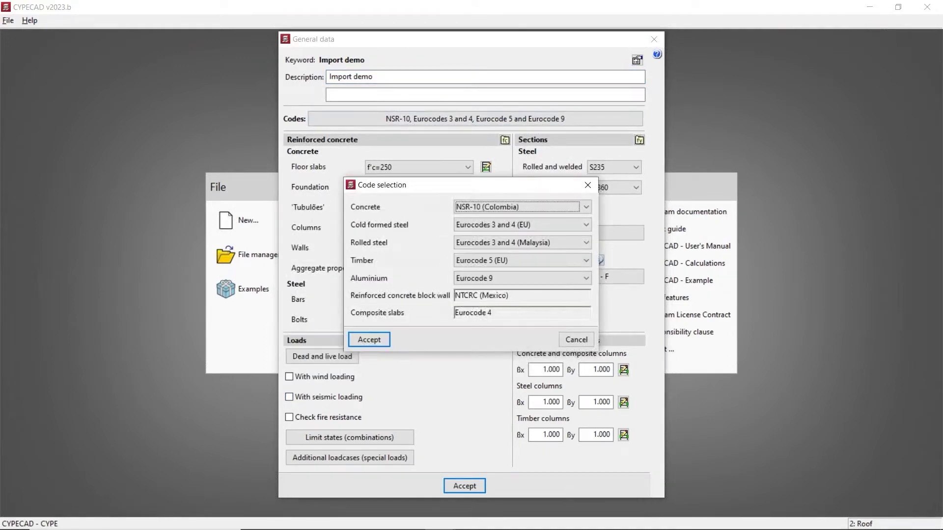
click(572, 208)
scroll(516, 338, up, 5)
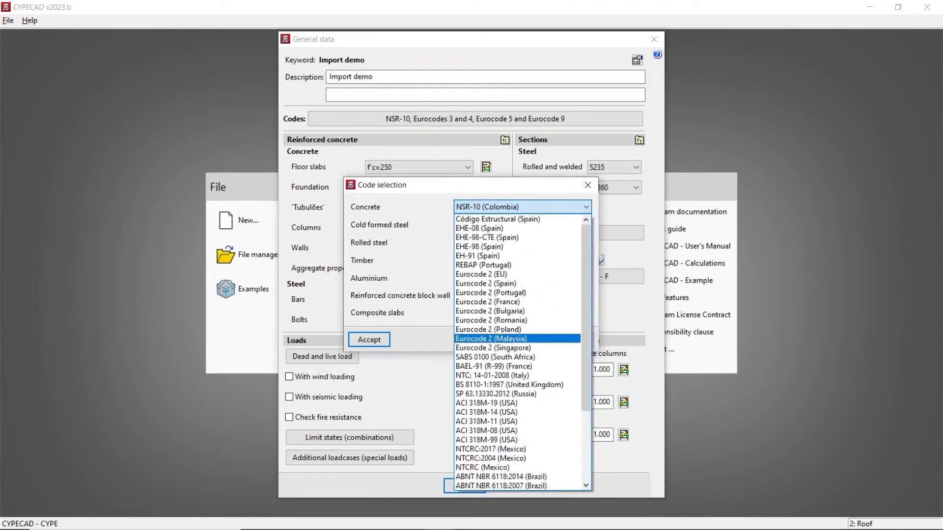
- Switch to the browser's CYPE design codes page and highlight the EU International, USA – International and United Kingdom concrete codes
click(373, 518)
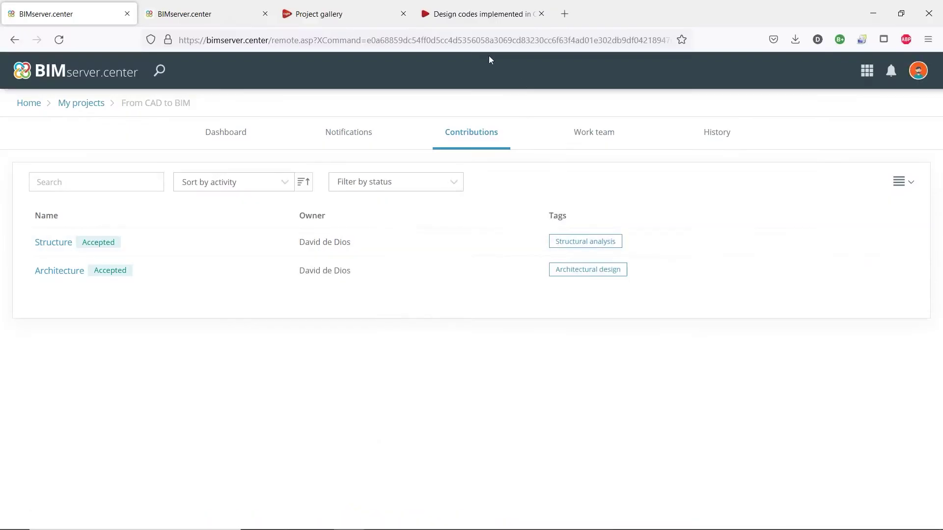
click(438, 19)
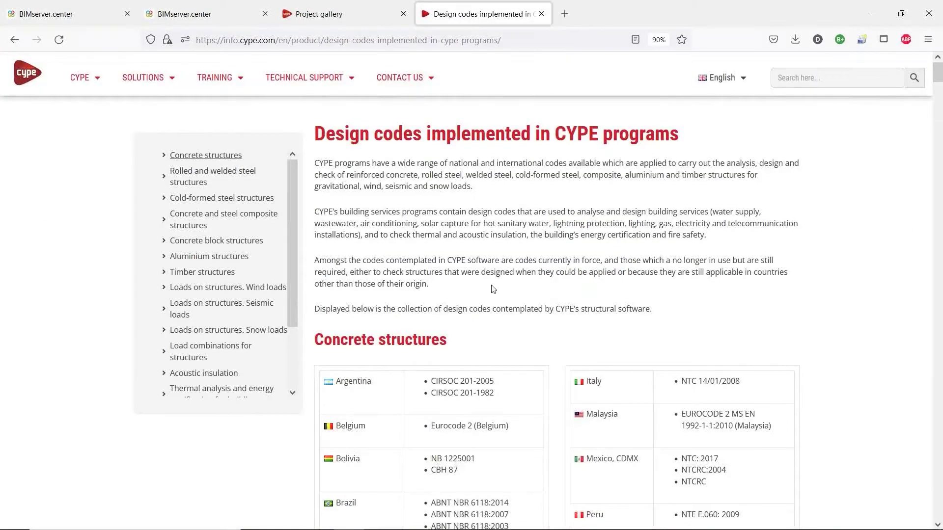
scroll(493, 289, down, 5)
scroll(442, 290, up, 5)
scroll(454, 344, down, 8)
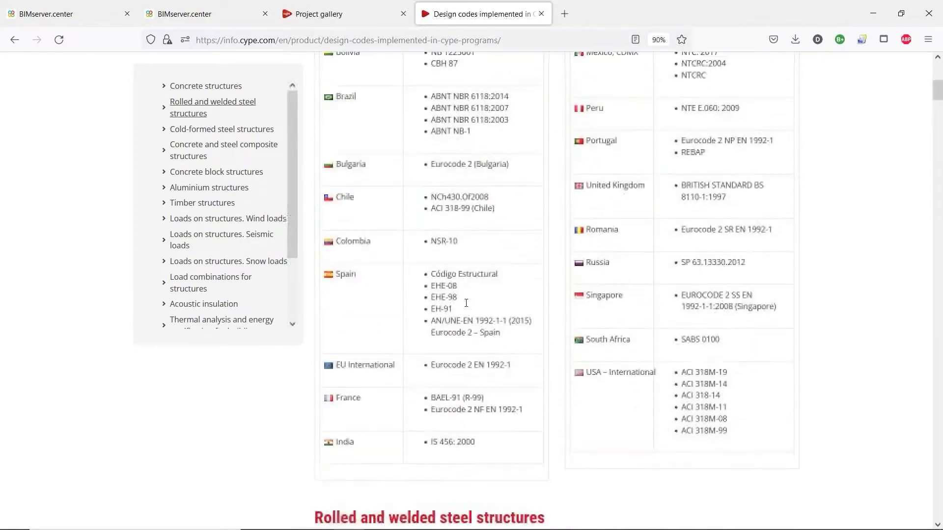
drag(520, 361, 354, 358)
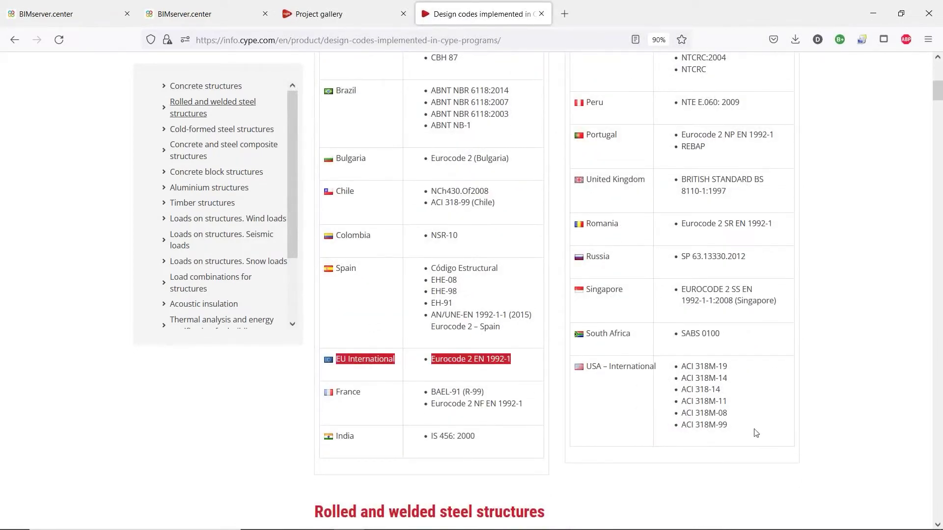
drag(756, 433, 590, 369)
scroll(707, 386, up, 4)
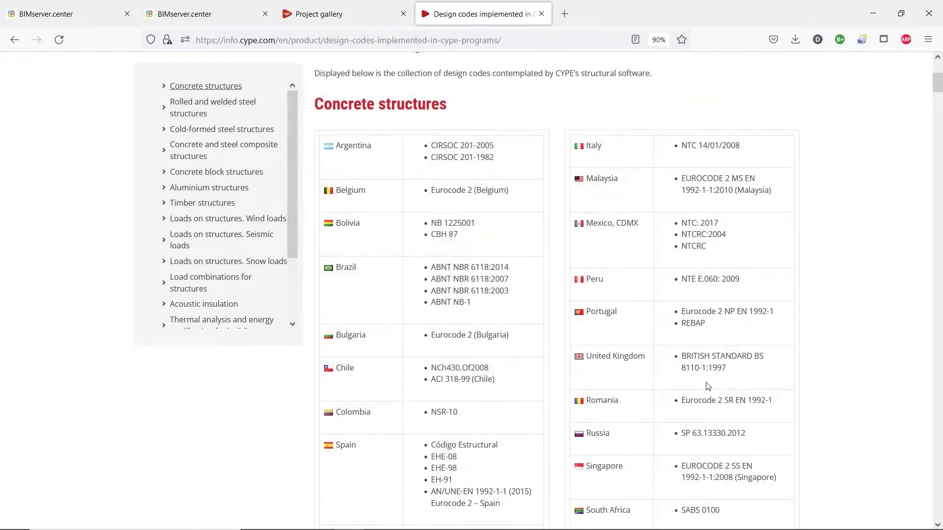
scroll(731, 377, up, 1)
drag(729, 428, 587, 417)
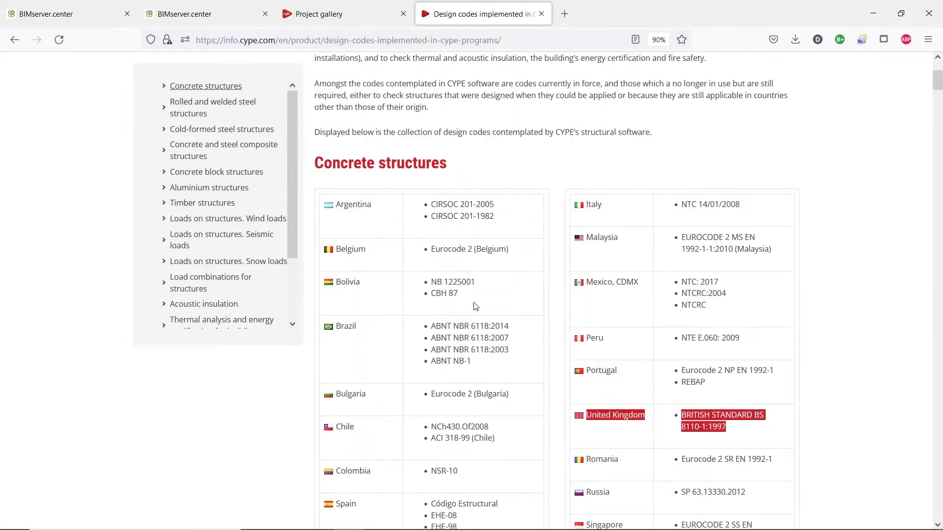
- Skim the design code lists for steel, loads, energy and building services, and return to the concrete structures list
scroll(469, 243, down, 4)
scroll(440, 195, down, 20)
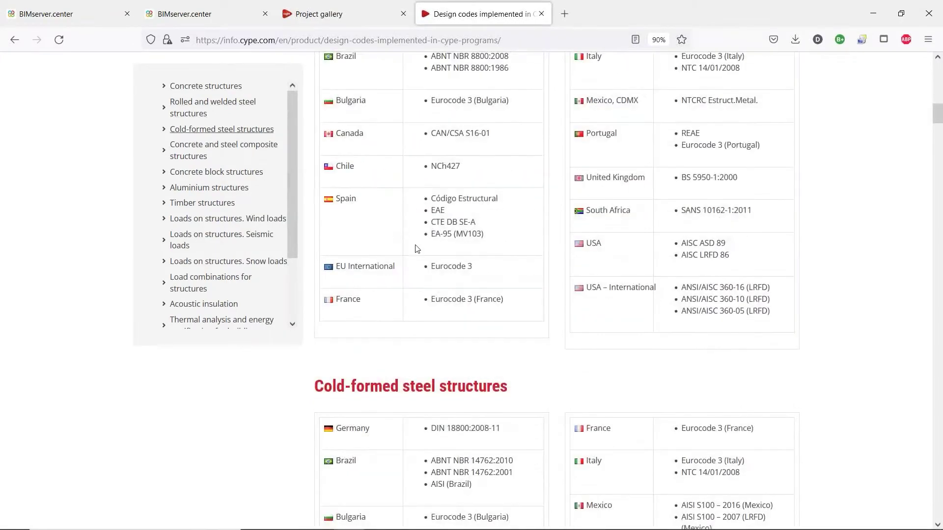
scroll(433, 251, down, 20)
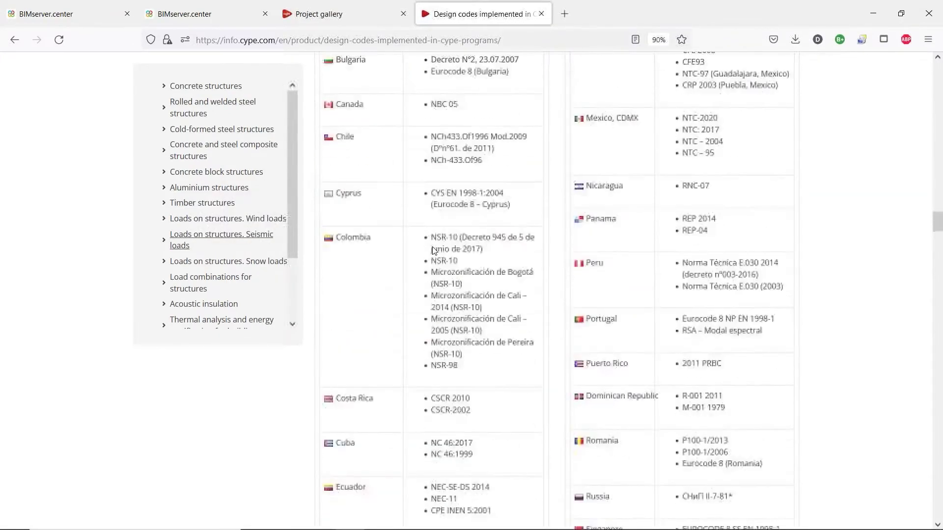
scroll(433, 251, down, 20)
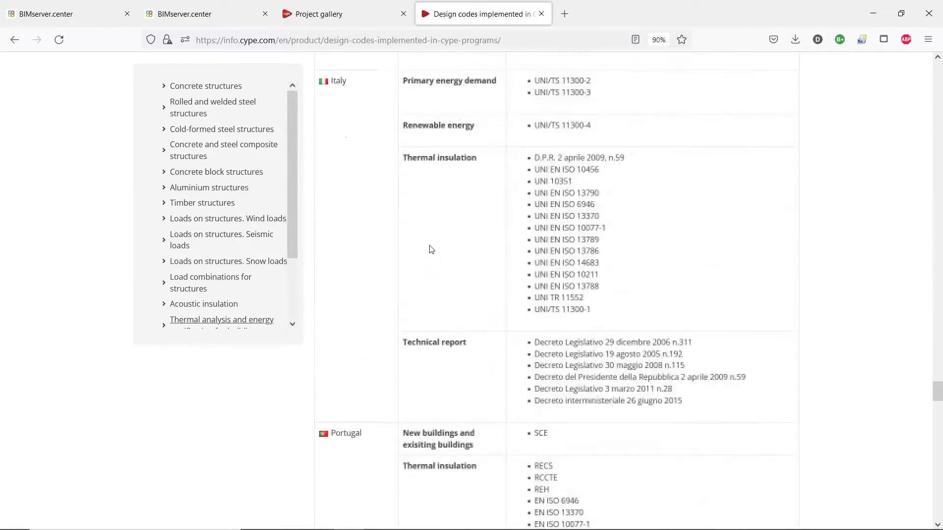
scroll(433, 251, down, 20)
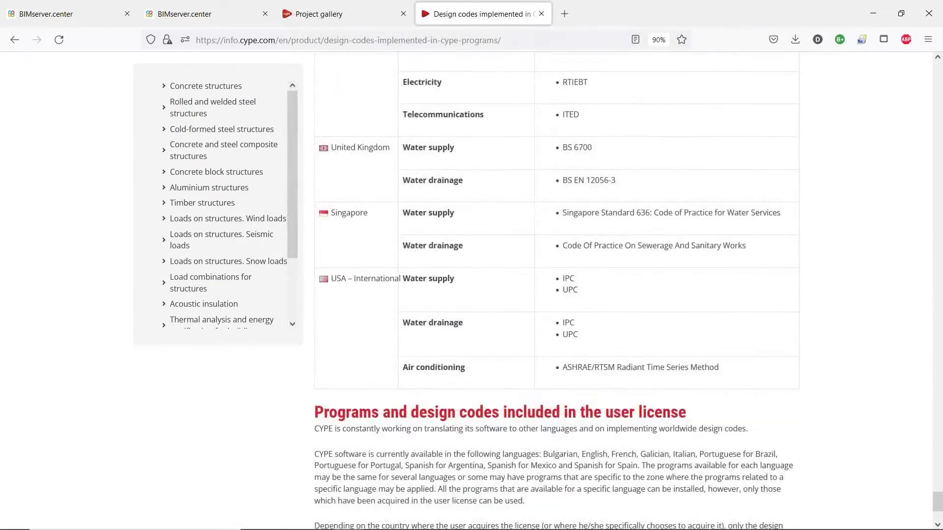
scroll(433, 241, up, 20)
scroll(433, 240, up, 20)
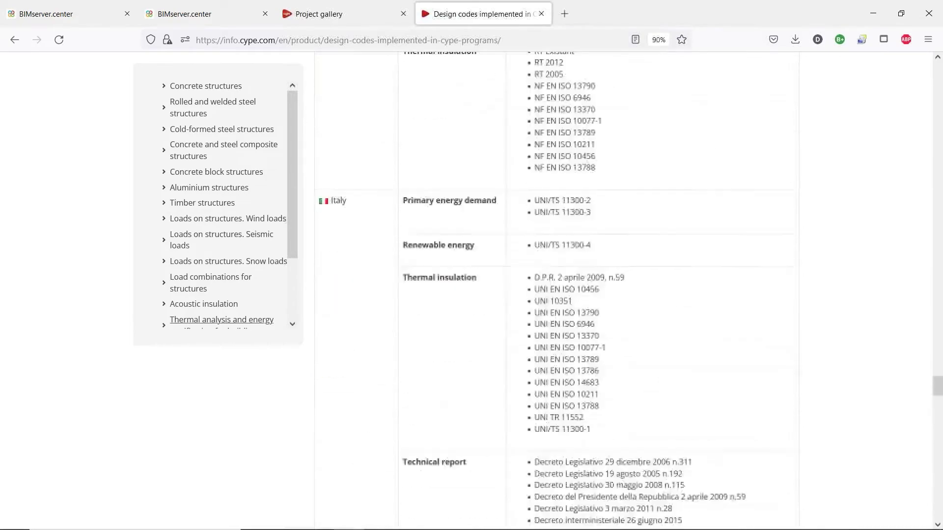
scroll(433, 241, up, 20)
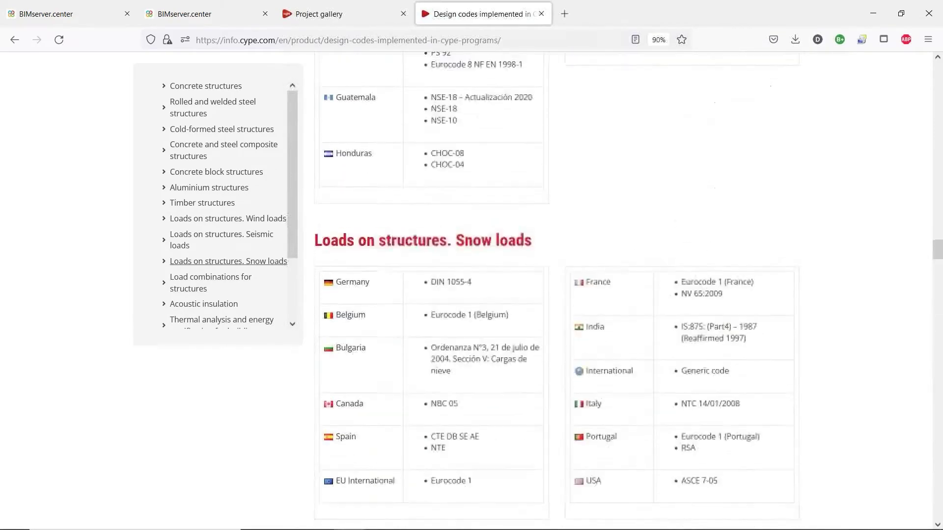
scroll(433, 241, up, 20)
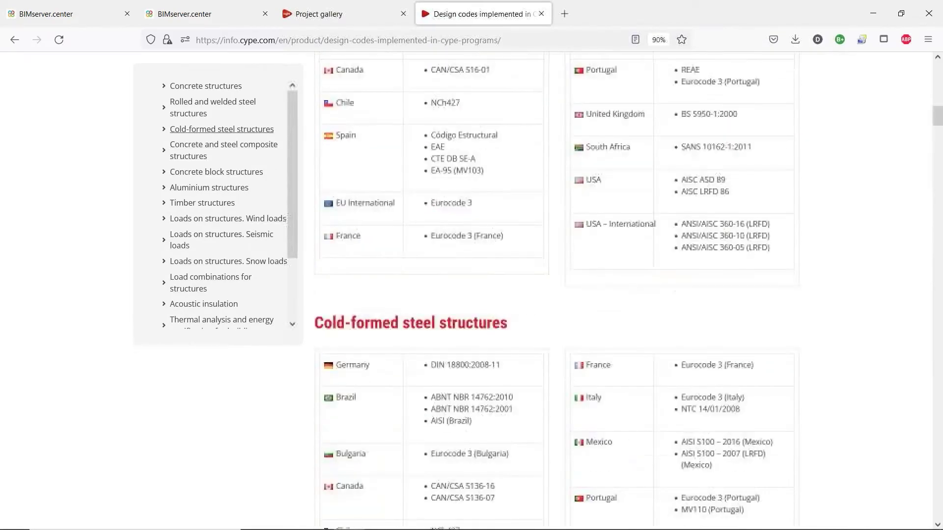
scroll(609, 327, up, 2)
scroll(608, 327, down, 6)
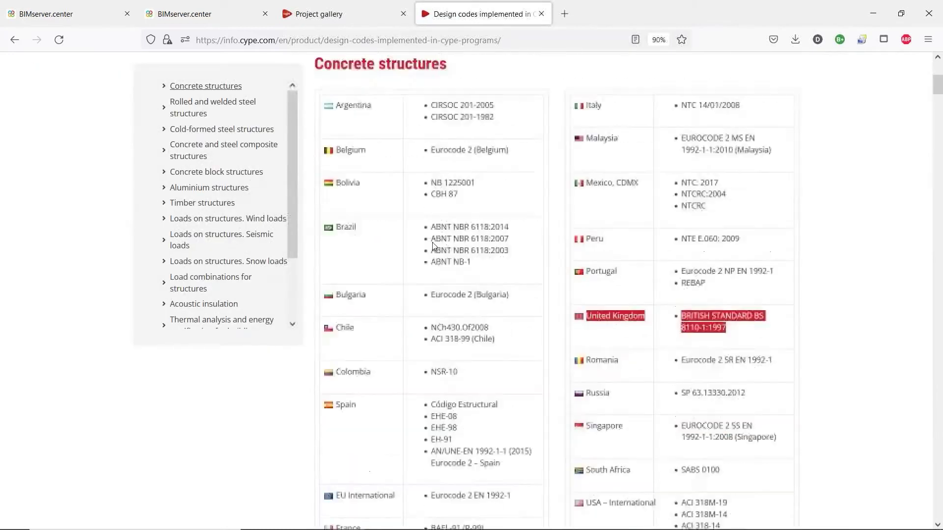
scroll(750, 374, down, 2)
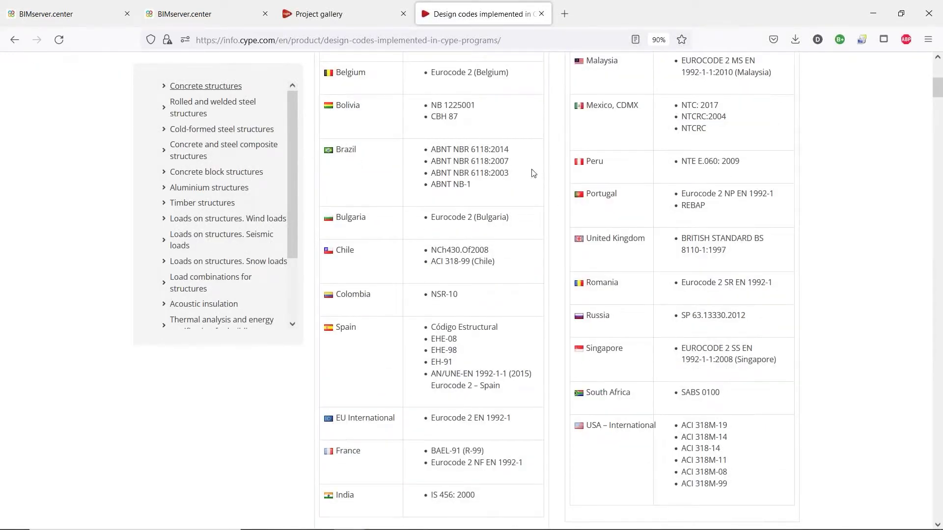
- Review the design code lists from concrete and steel structures through loads, load combinations, fire safety and building services
scroll(442, 342, down, 2)
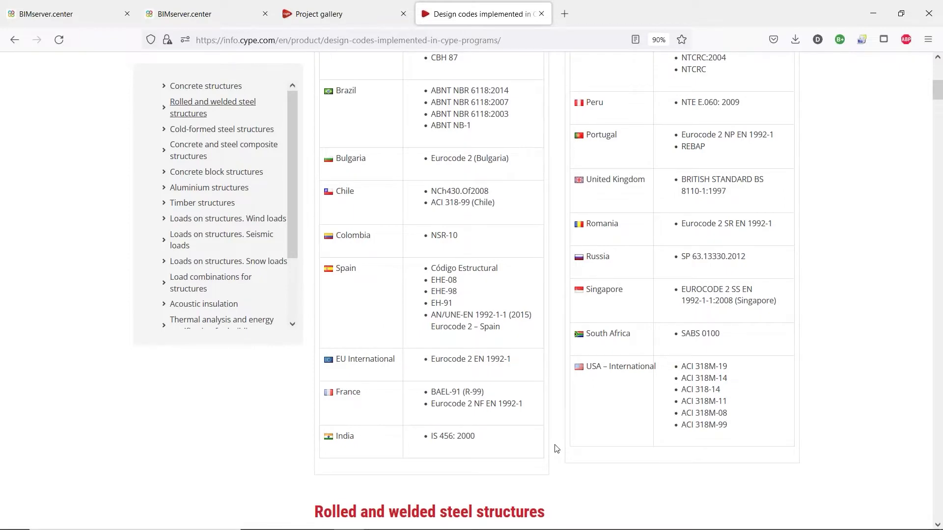
scroll(556, 448, up, 2)
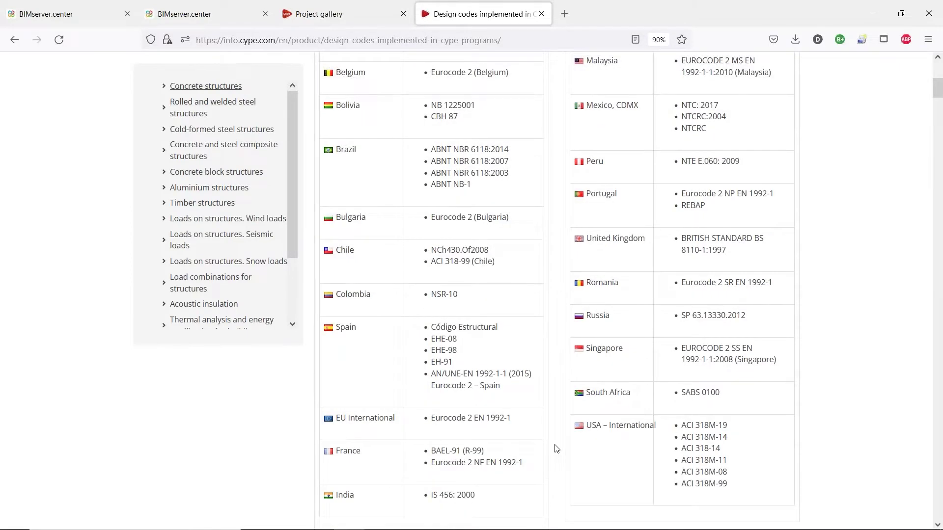
scroll(556, 448, down, 10)
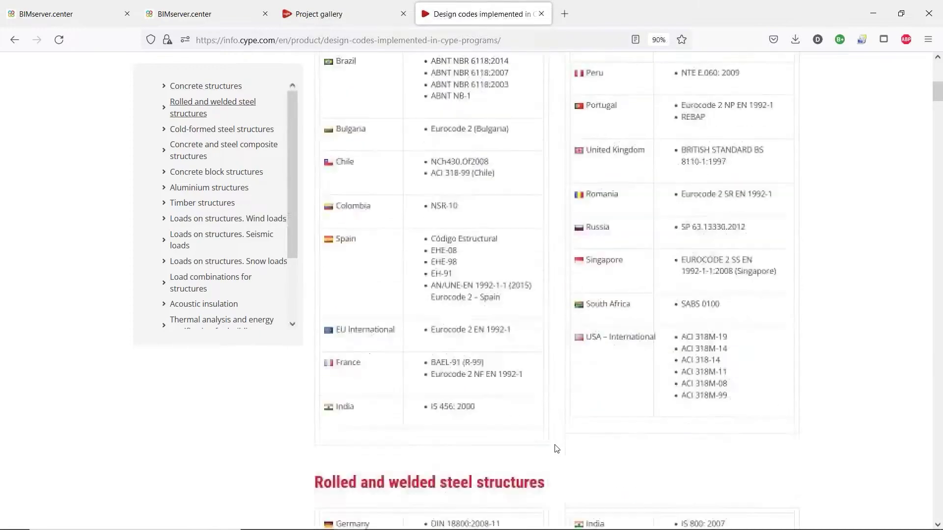
scroll(556, 449, down, 15)
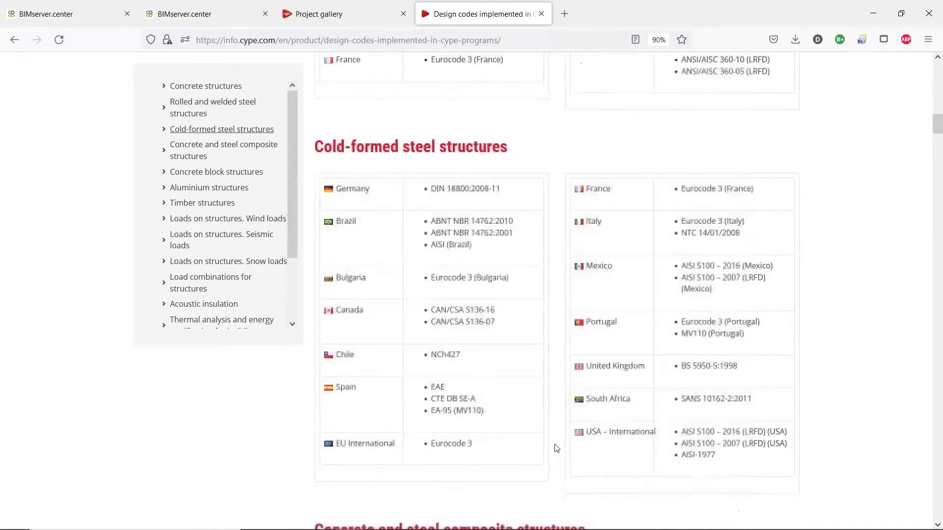
scroll(557, 448, down, 15)
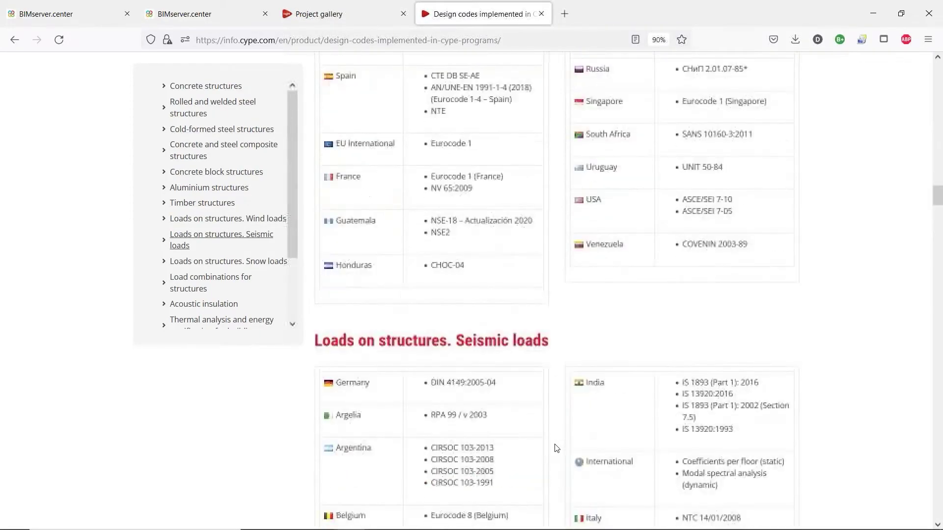
scroll(556, 448, down, 15)
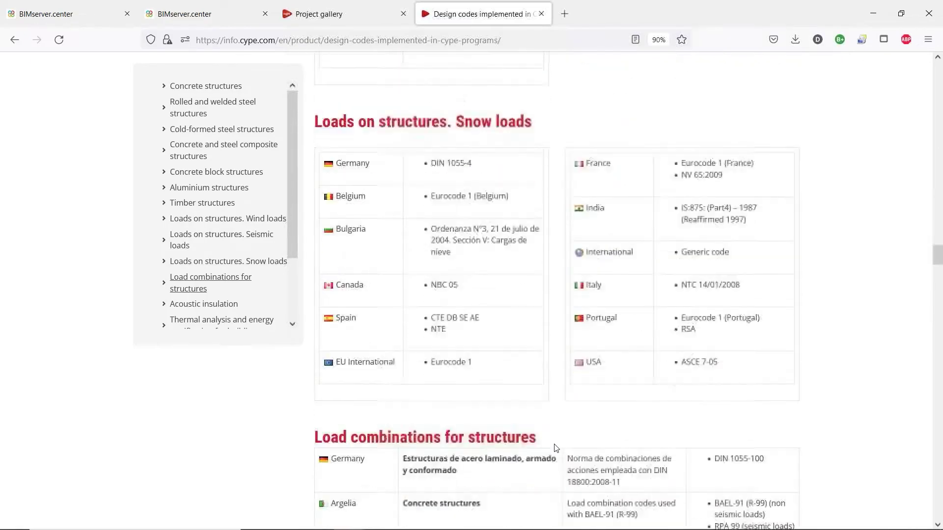
scroll(518, 302, down, 15)
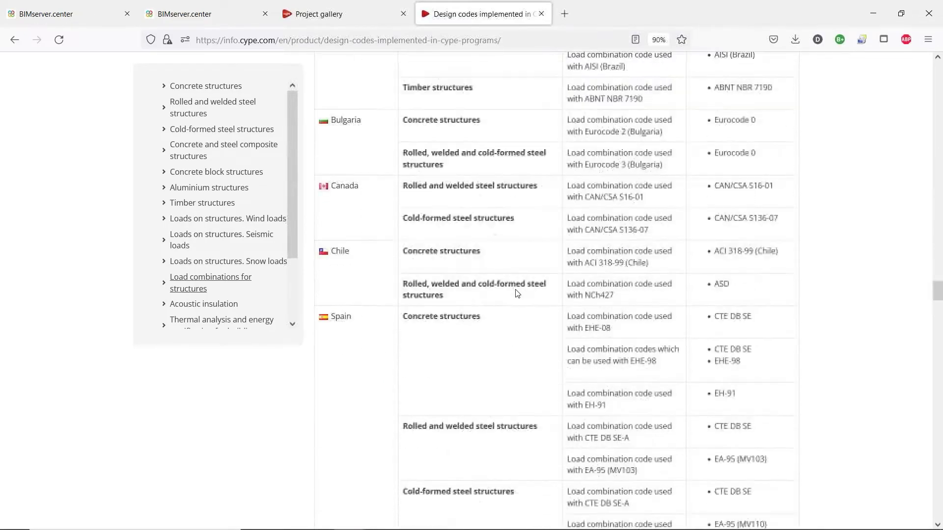
scroll(518, 291, down, 15)
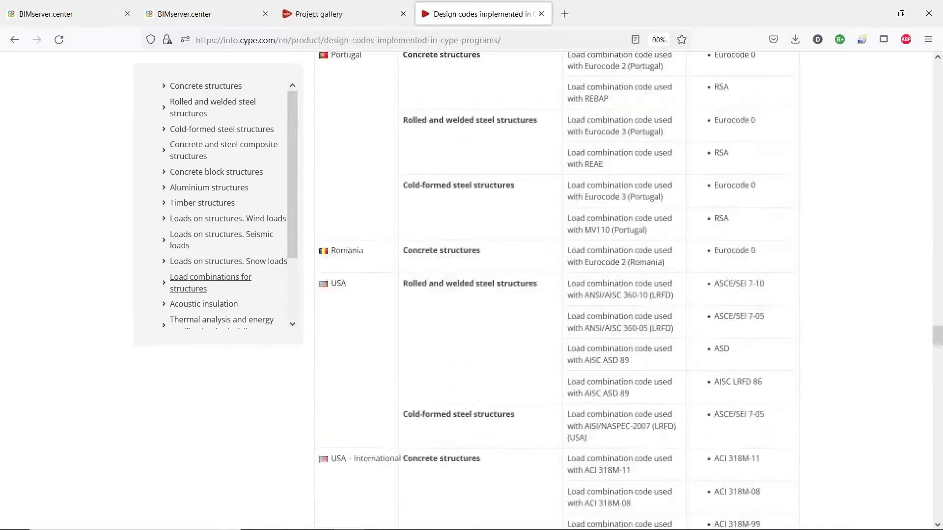
scroll(518, 291, down, 20)
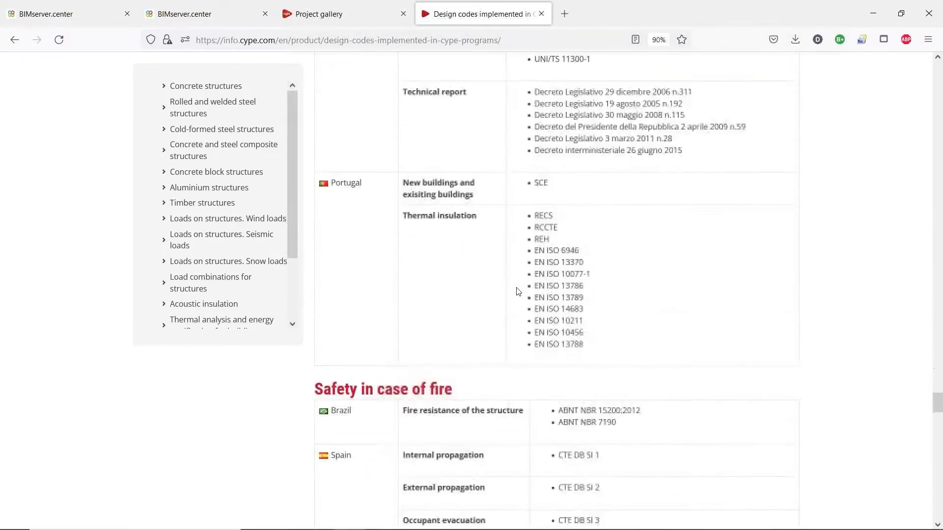
scroll(518, 291, down, 20)
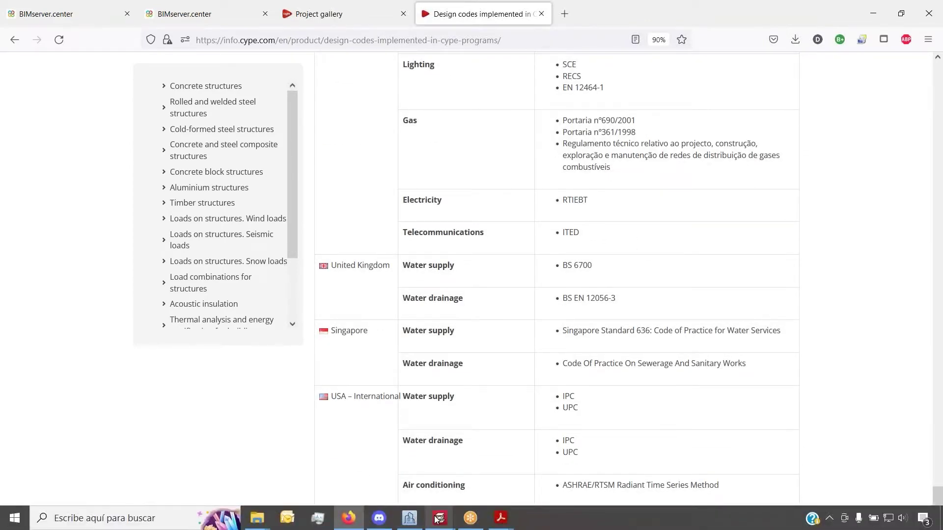
- Switch back to the Import demo job in CYPECAD and set its concrete code to Eurocode 2 (EU)
mouse_move(438, 518)
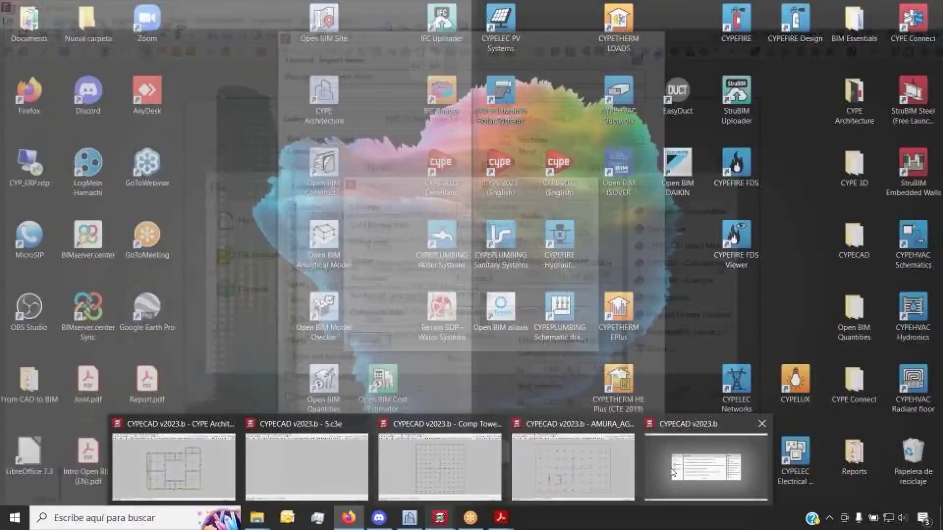
click(670, 471)
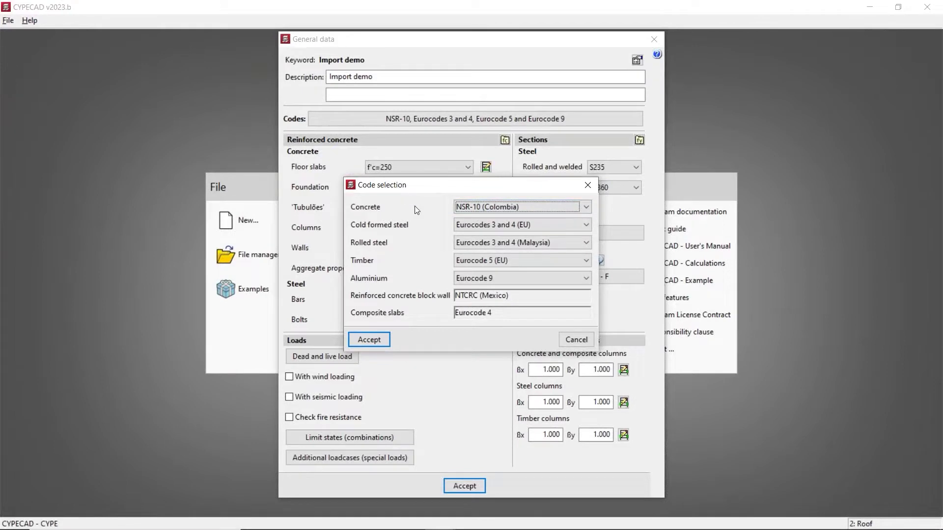
click(520, 206)
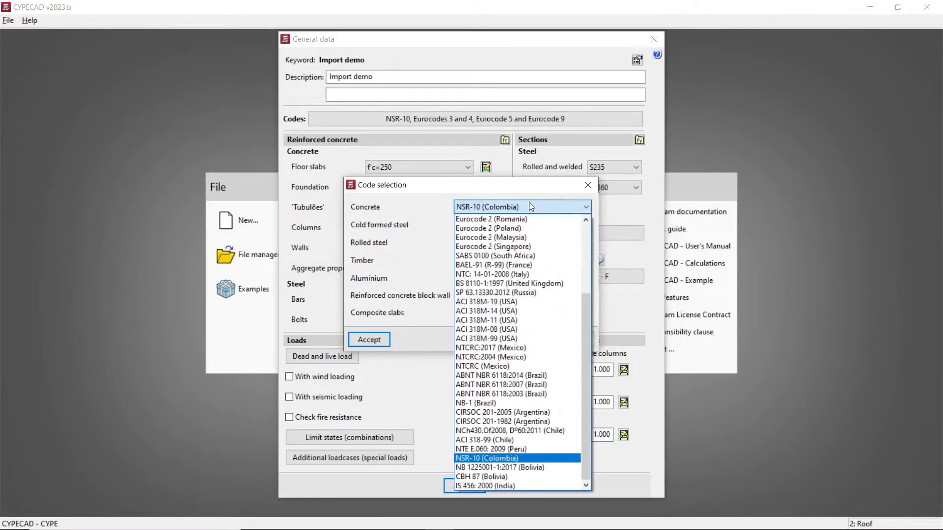
scroll(540, 314, up, 3)
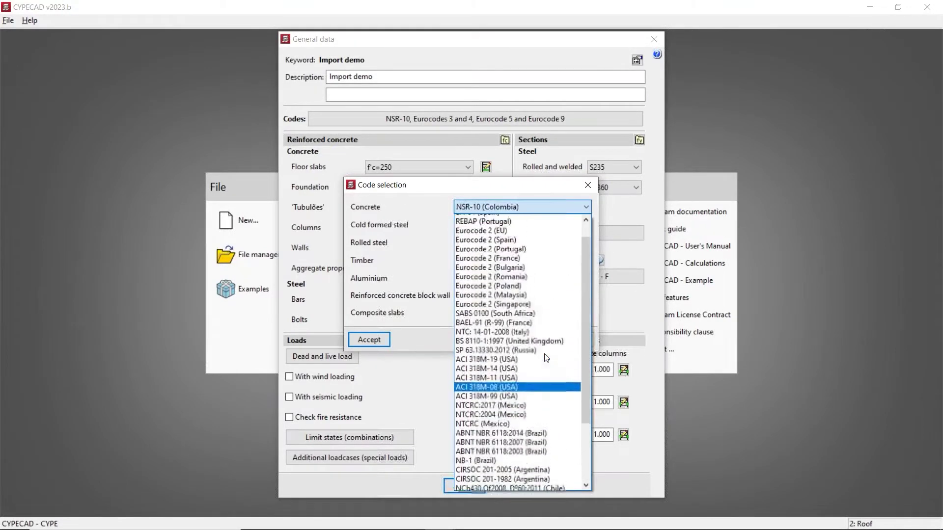
click(517, 256)
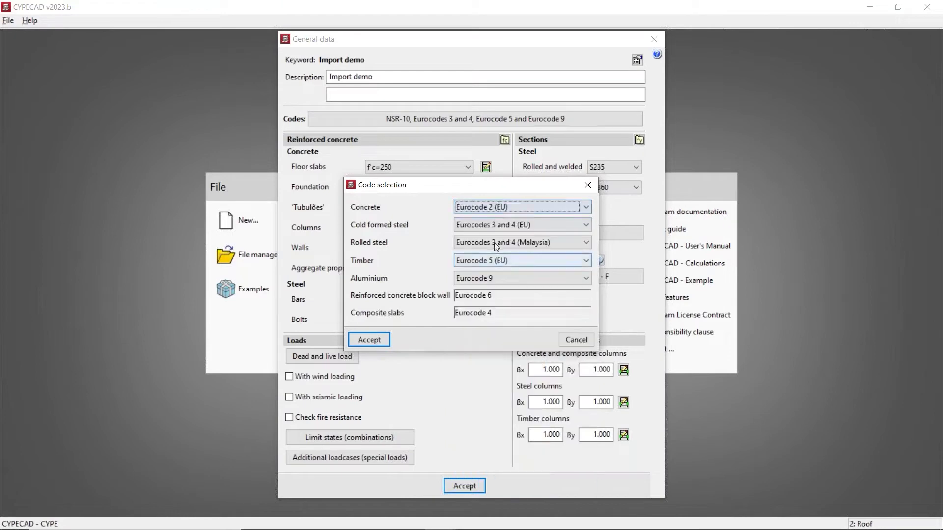
click(522, 224)
click(523, 224)
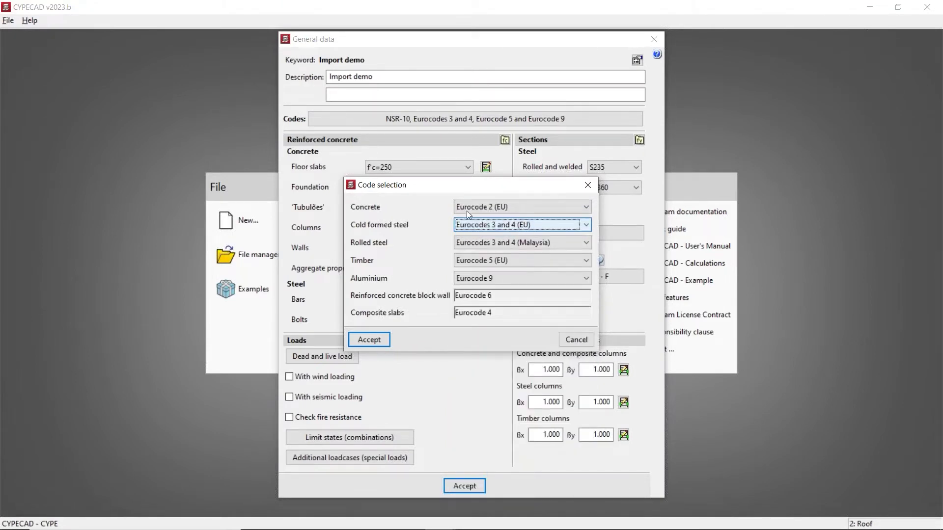
- Try BS 8110-1:1997 (United Kingdom) and ACI 318M-19 (USA) as the concrete code, and return to Eurocode 2 (EU)
click(526, 207)
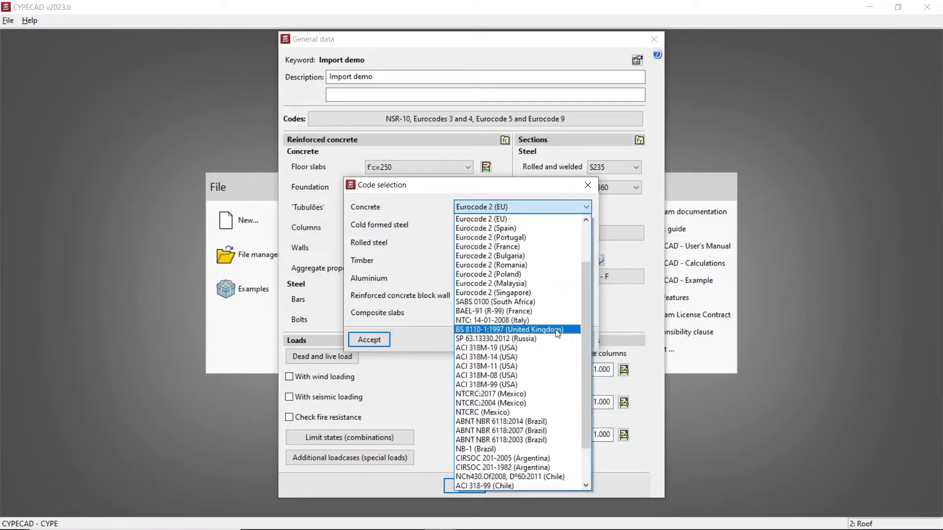
click(557, 333)
click(520, 206)
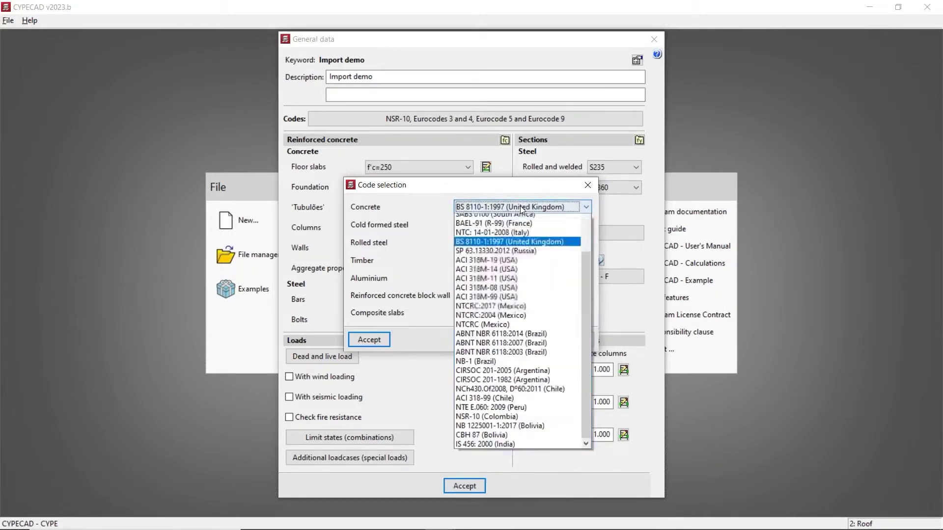
scroll(539, 244, up, 2)
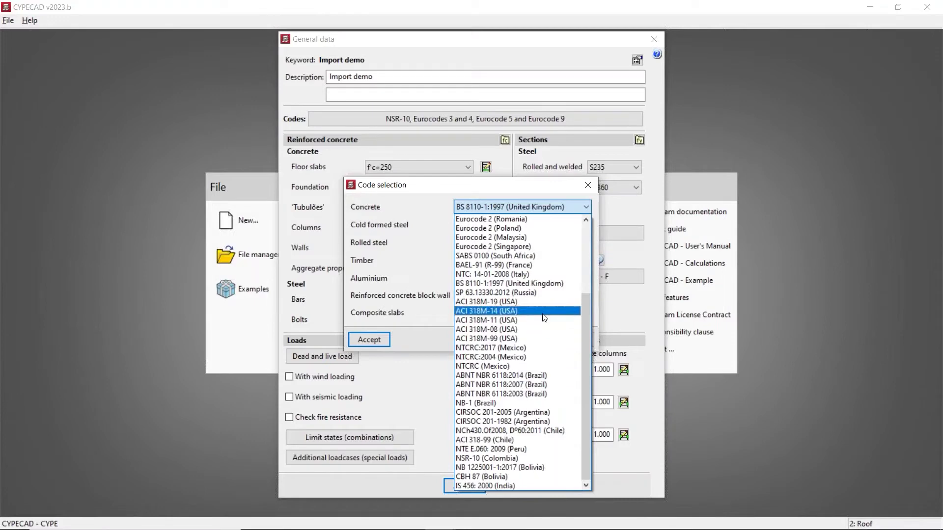
scroll(544, 324, up, 2)
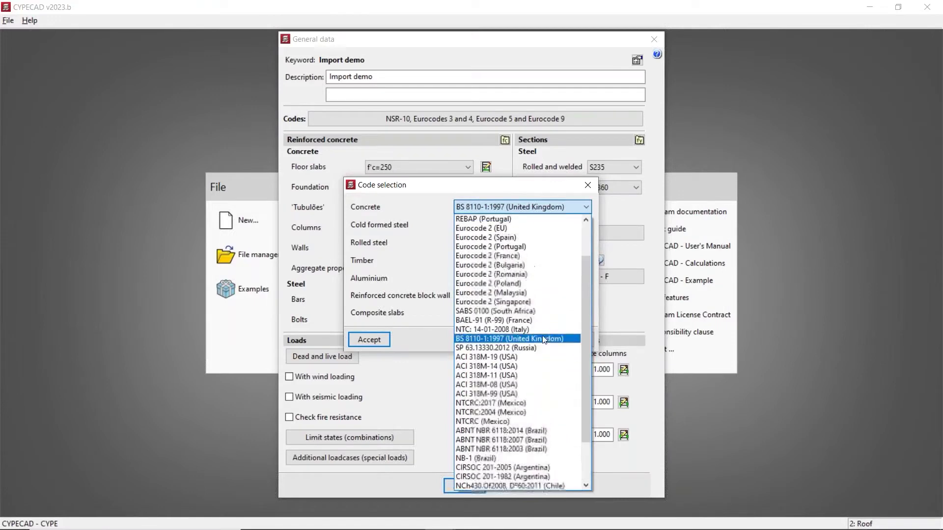
click(529, 362)
click(499, 206)
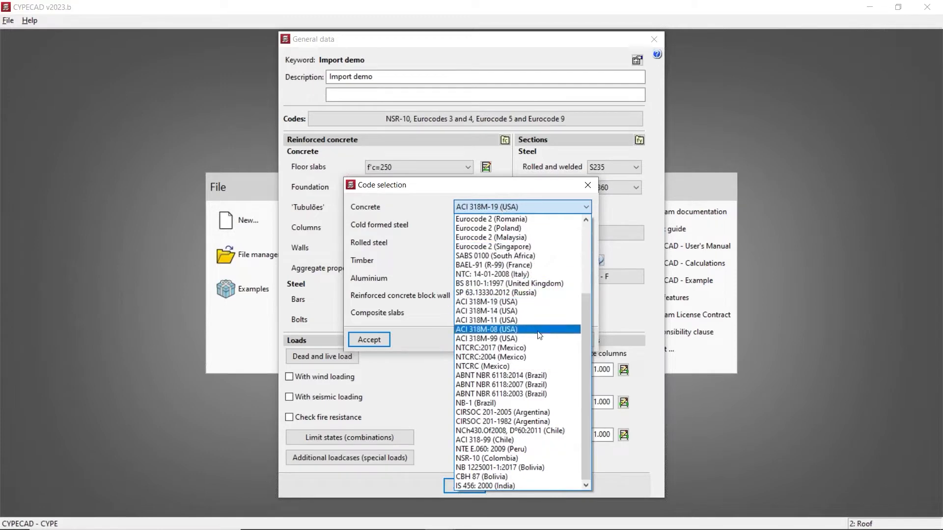
scroll(525, 295, up, 4)
click(511, 274)
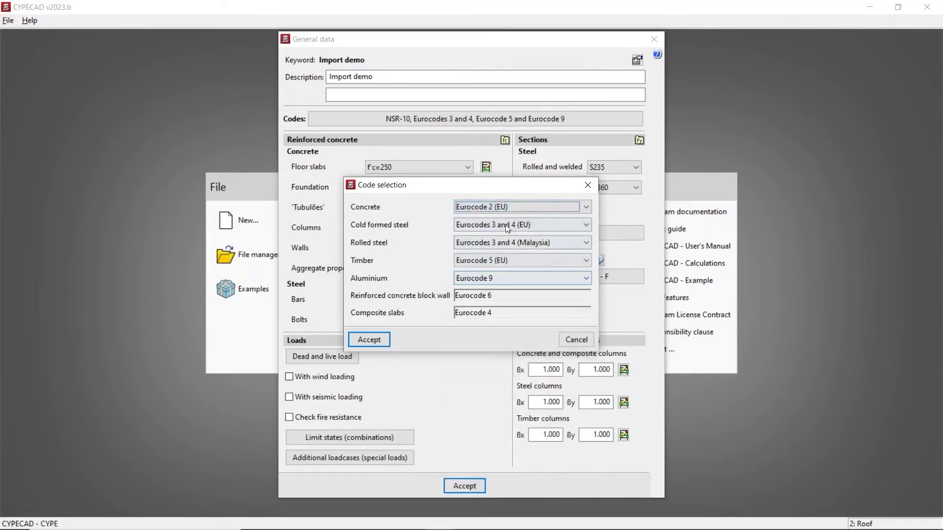
- Set the rolled steel code to Eurocodes 3 and 4 (EU) and accept the code selection
click(516, 224)
click(513, 240)
click(513, 241)
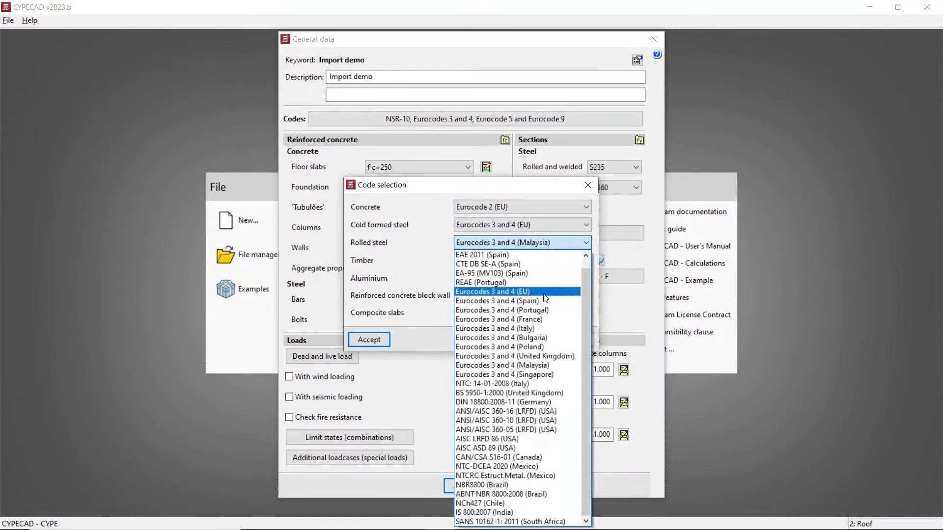
click(491, 293)
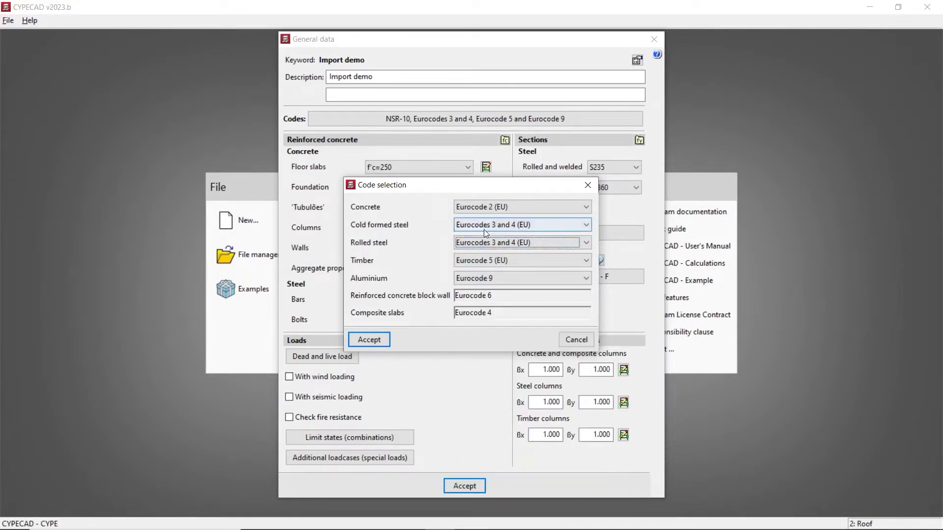
click(368, 339)
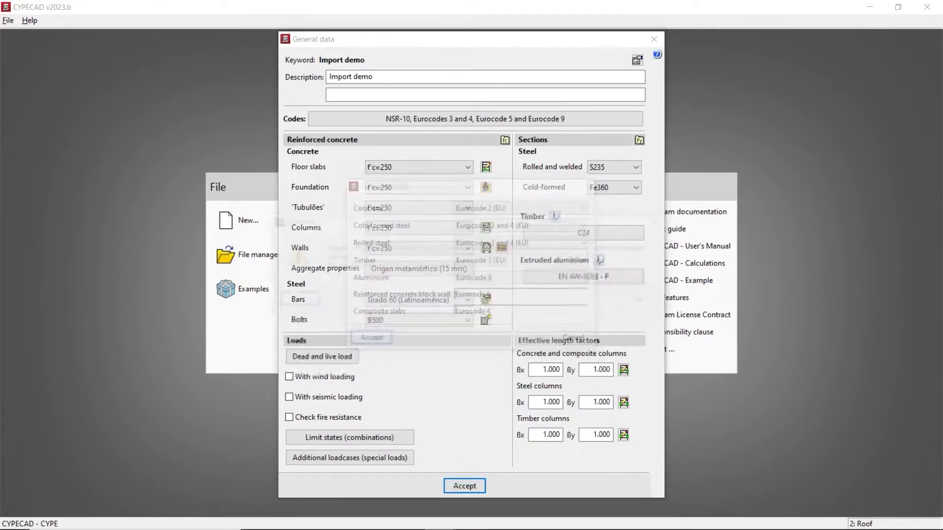
key(Return)
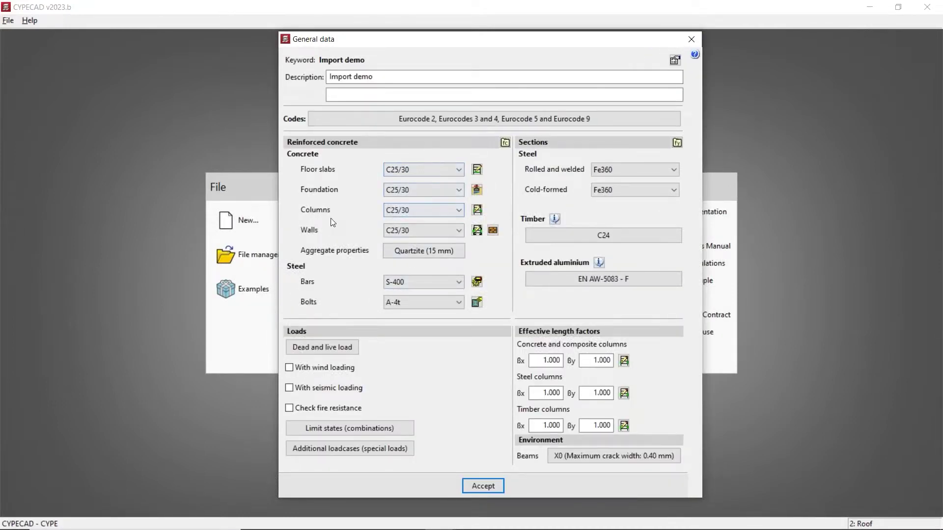
- Examine the concrete grades available for floor slabs and the steel grades available for reinforcement bars
click(426, 169)
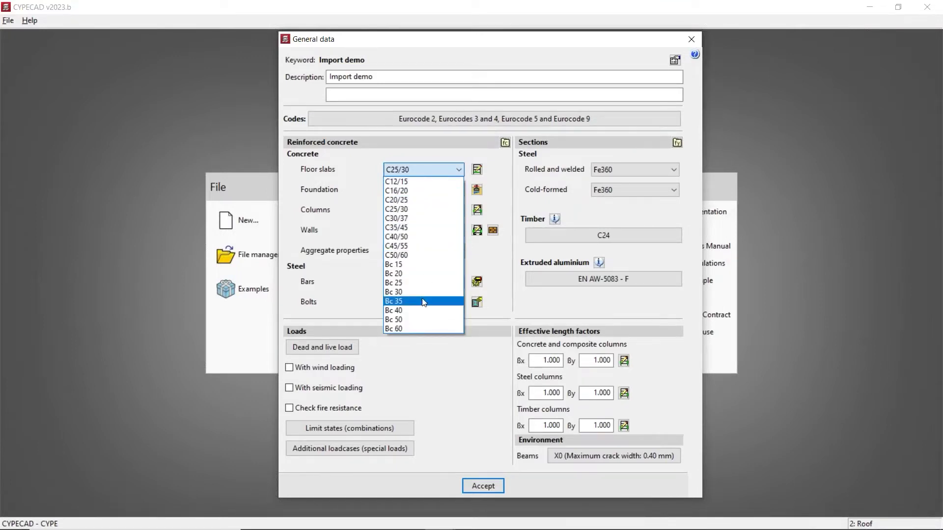
click(430, 169)
click(433, 280)
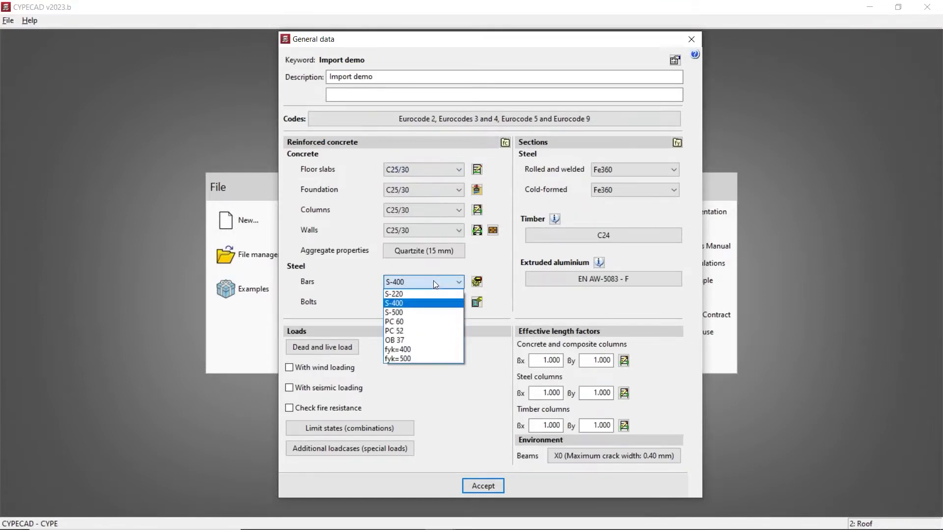
click(431, 282)
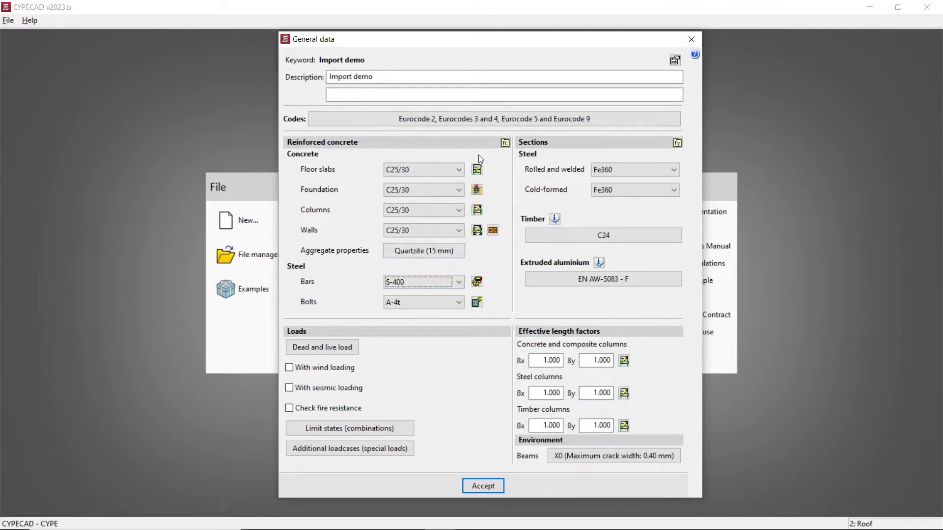
click(446, 166)
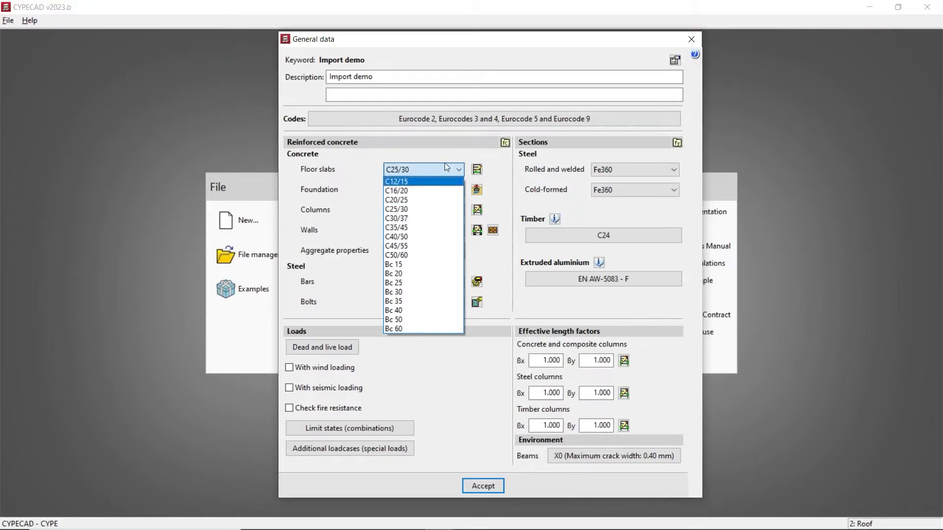
click(445, 167)
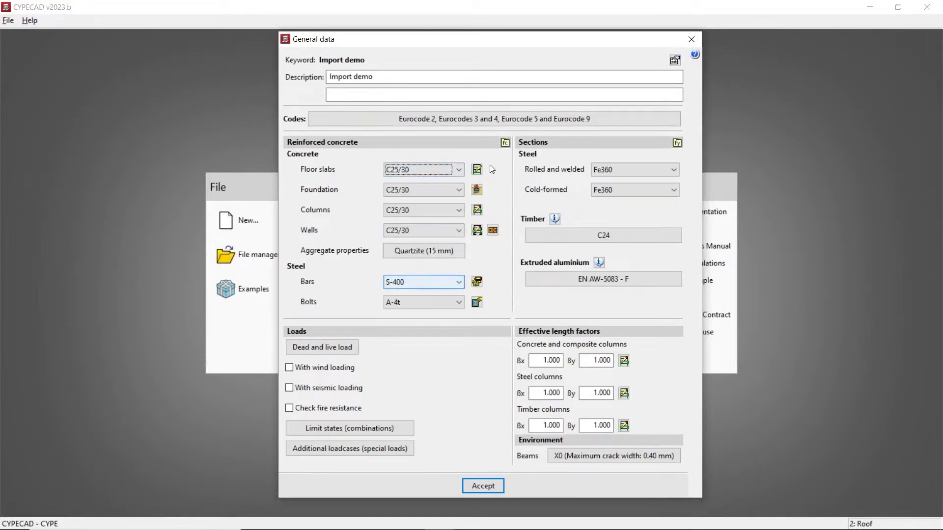
- Add a user concrete named test concrete with a seismic or accidental safety coefficient of 1.35, viewing its stress-deformation diagram before accepting
click(504, 143)
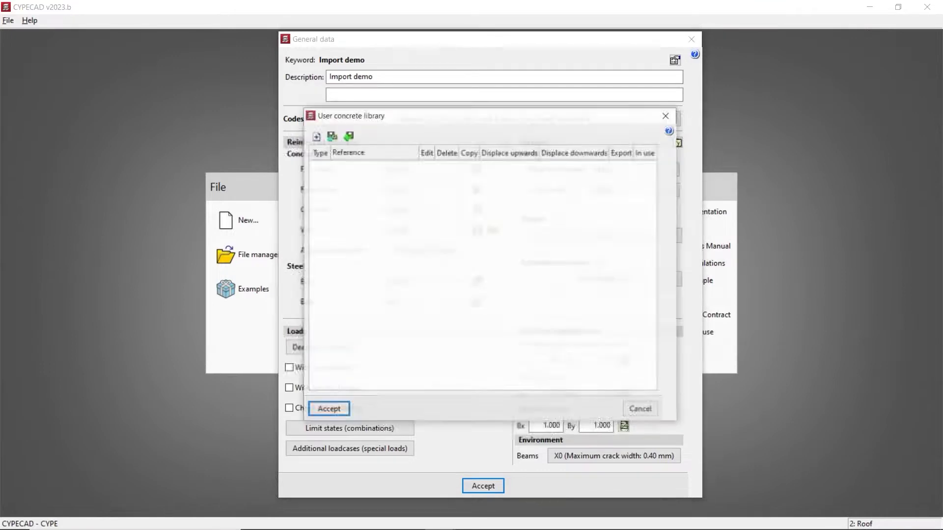
click(315, 136)
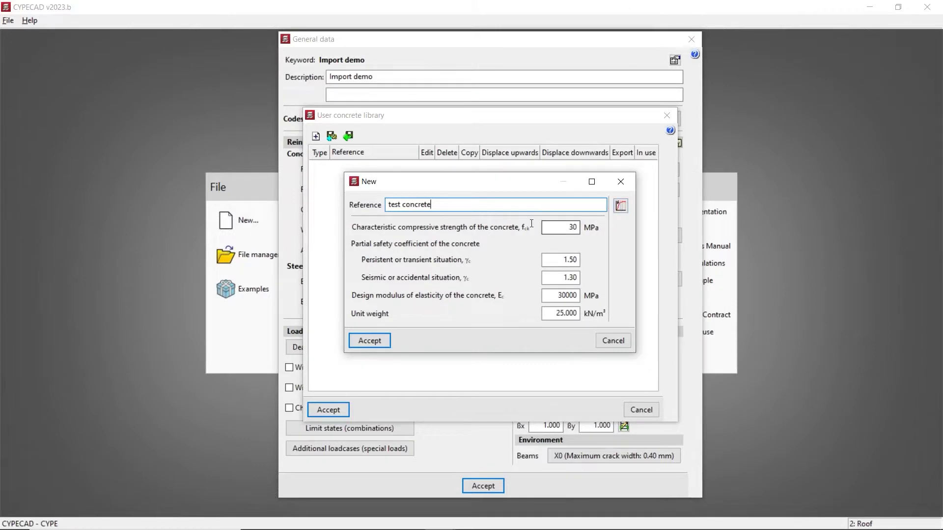
click(564, 260)
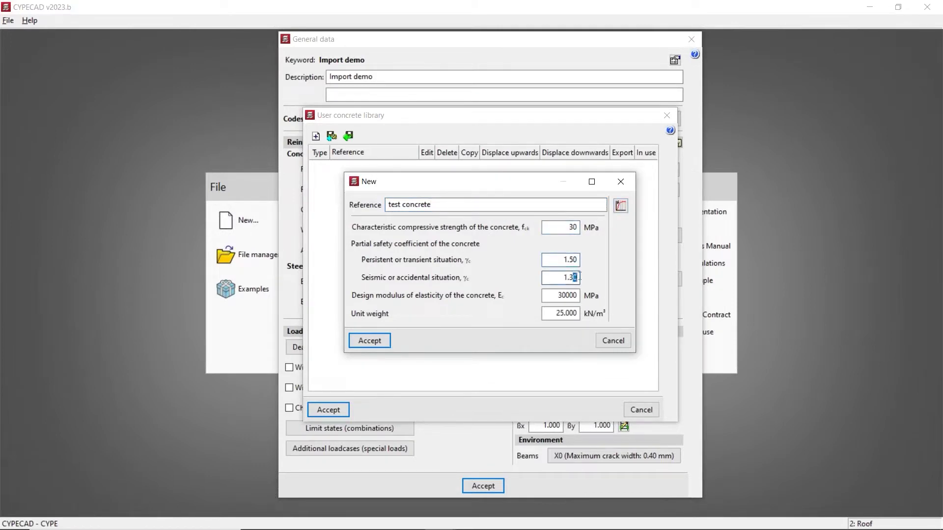
text(5)
click(621, 205)
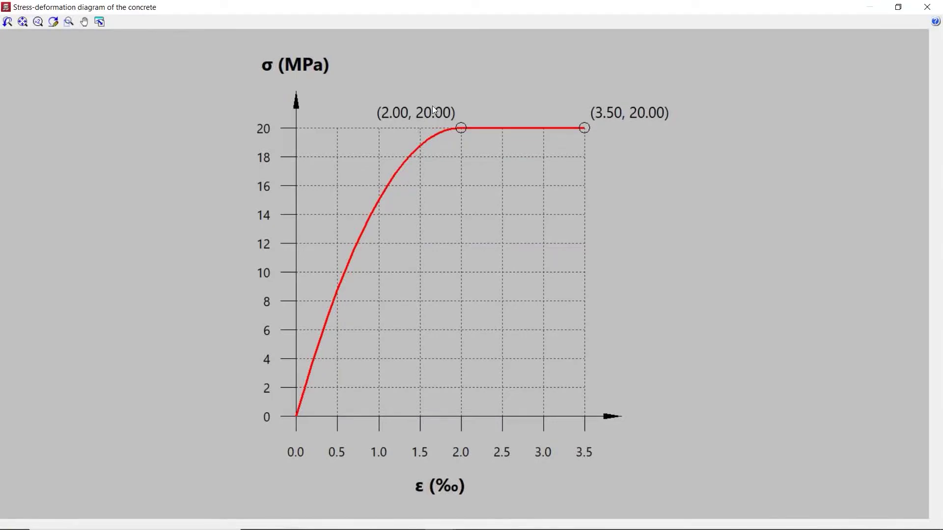
click(927, 7)
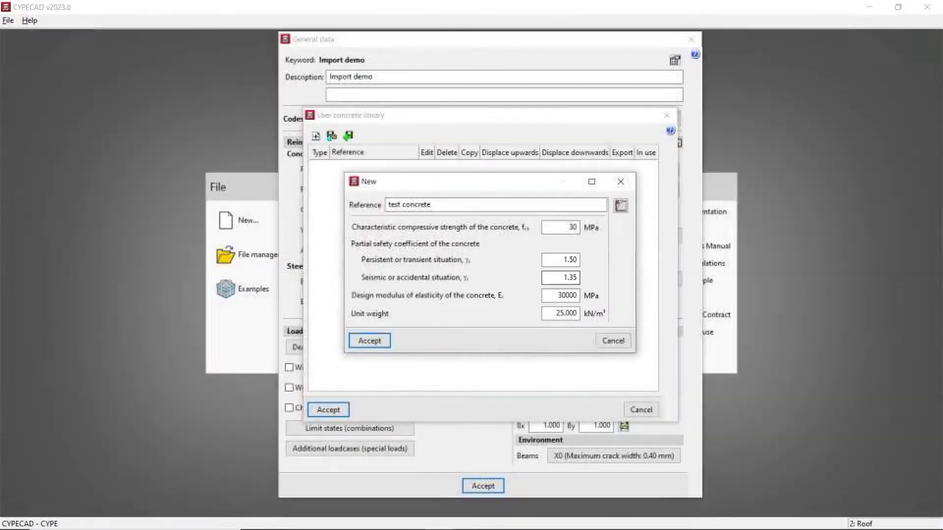
click(366, 339)
click(328, 409)
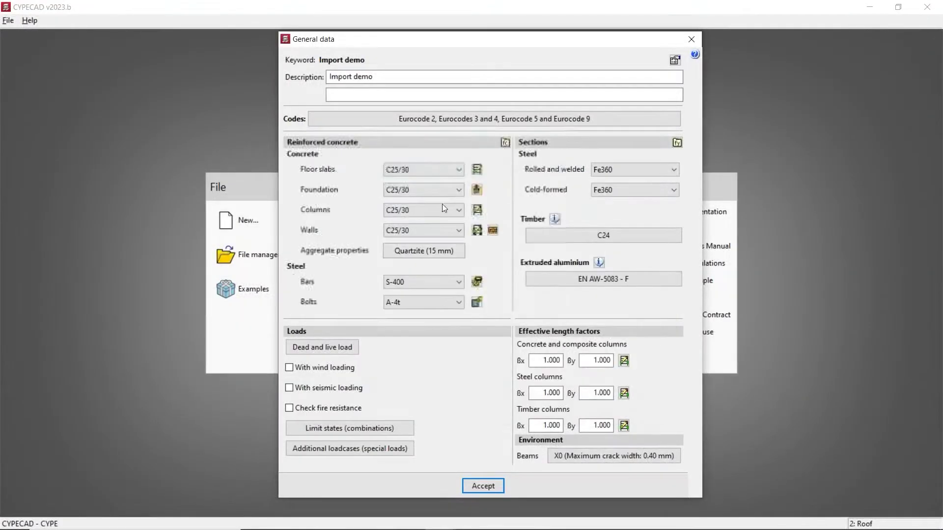
- Try the user-defined test concrete for the floor slabs and the foundation
click(425, 170)
click(507, 210)
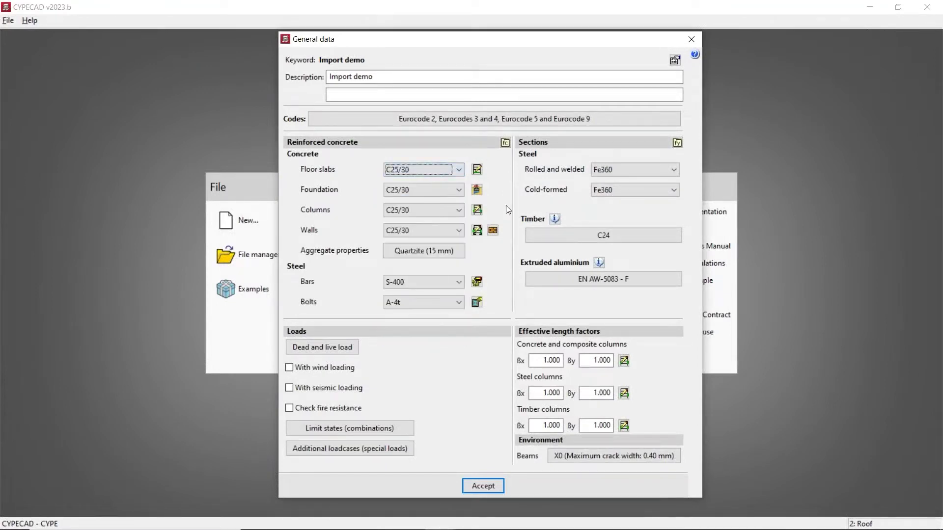
click(405, 171)
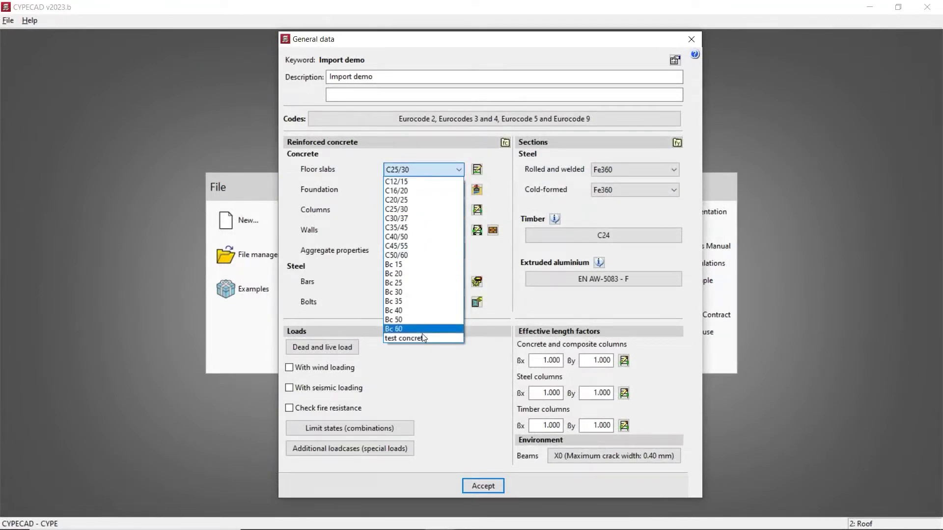
click(440, 165)
click(440, 165)
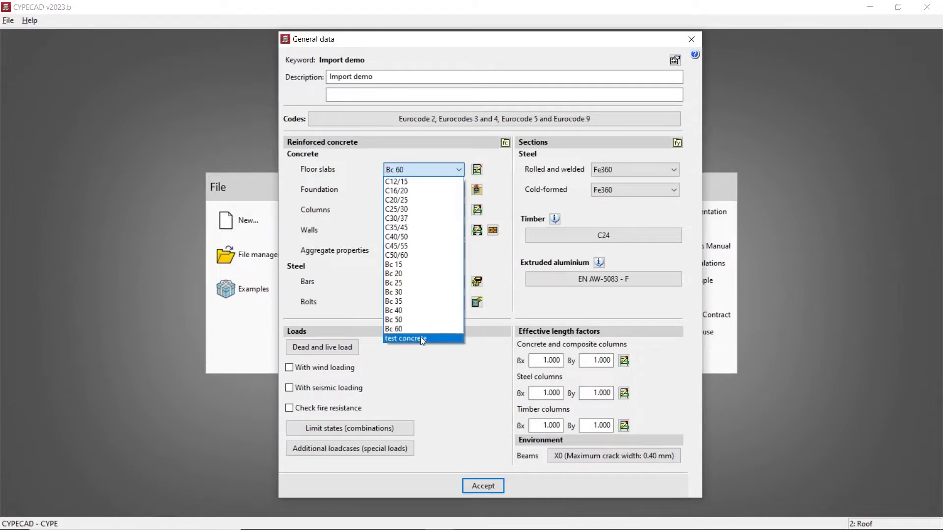
click(421, 337)
click(439, 191)
click(431, 359)
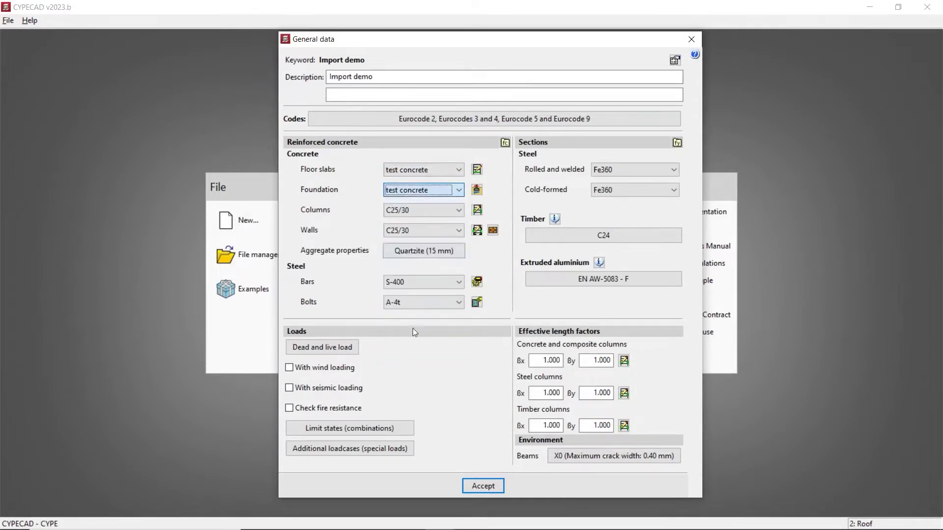
- Return the foundation and floor slab concrete to C25/30
click(399, 193)
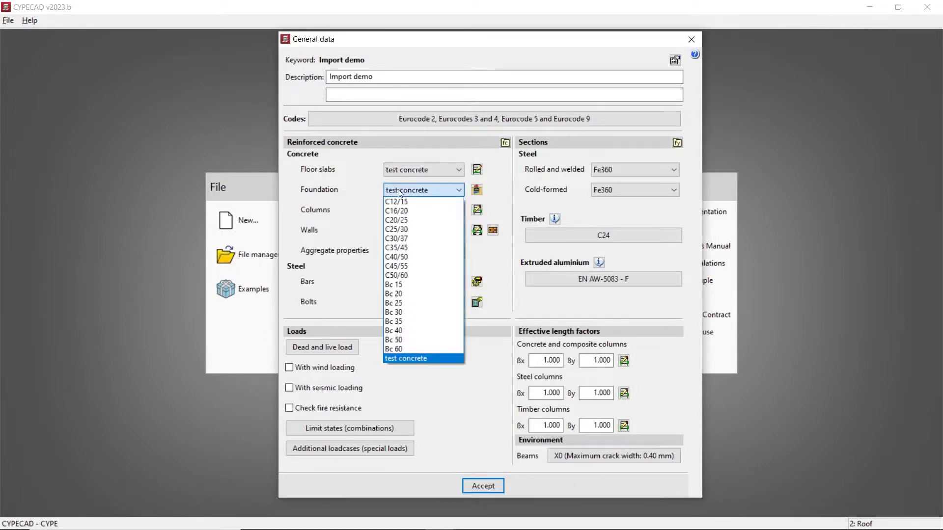
click(431, 229)
click(445, 170)
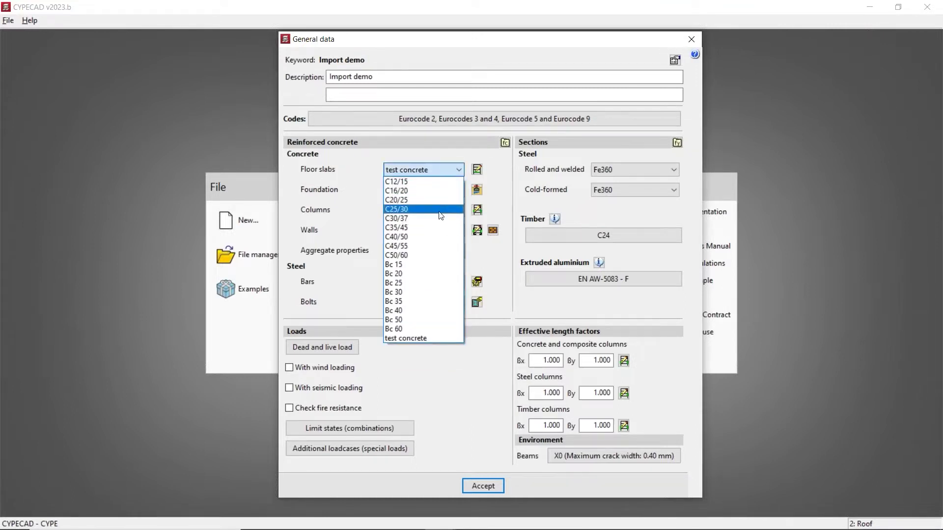
click(441, 209)
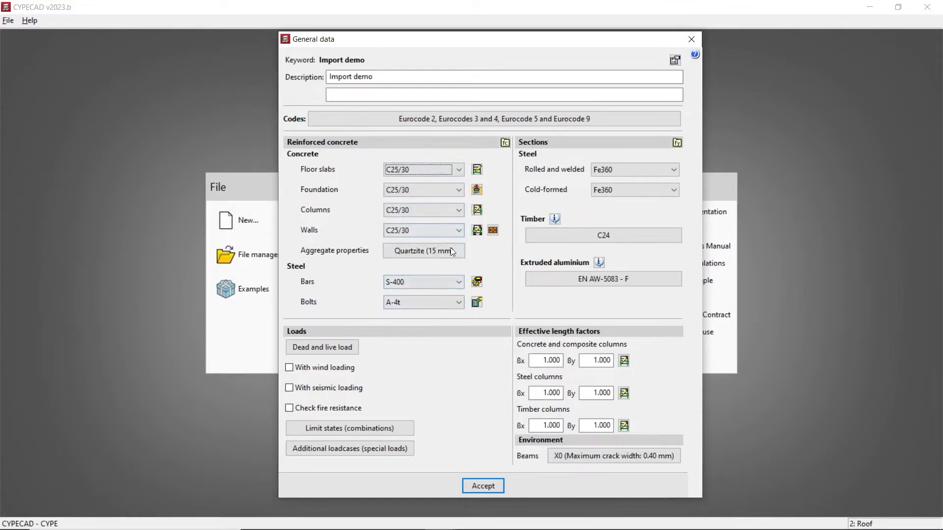
- Set the reinforcement bars to S-500, the rolled and welded steel to S275 (EN 1993-1-1) and the cold-formed steel to S275
click(444, 282)
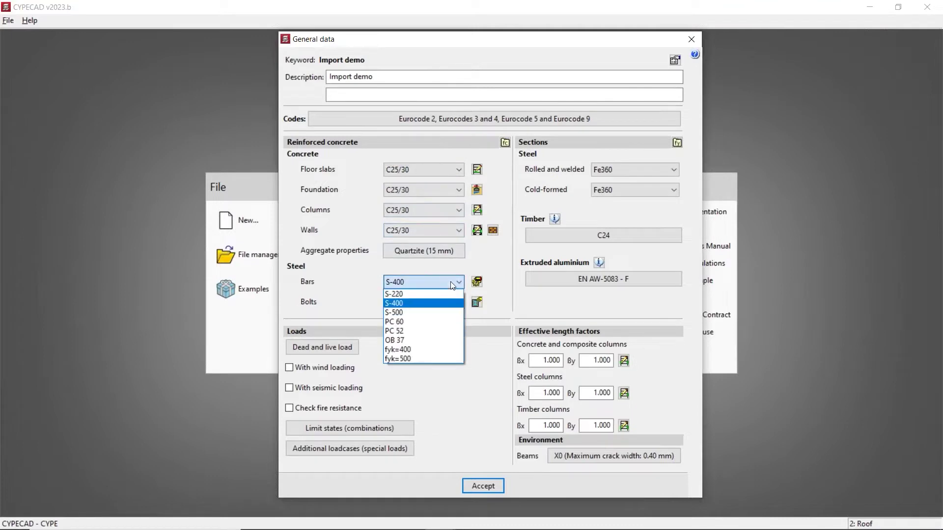
click(433, 312)
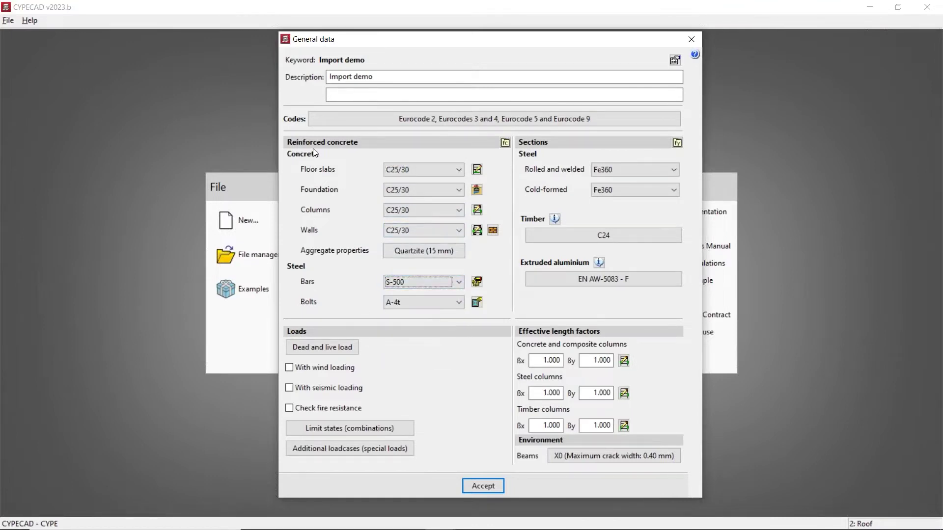
click(611, 169)
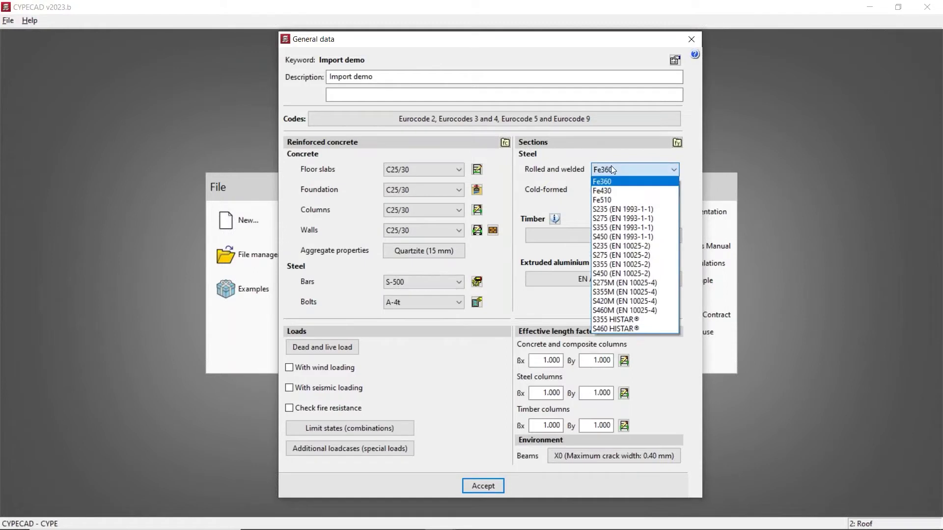
click(611, 218)
click(613, 192)
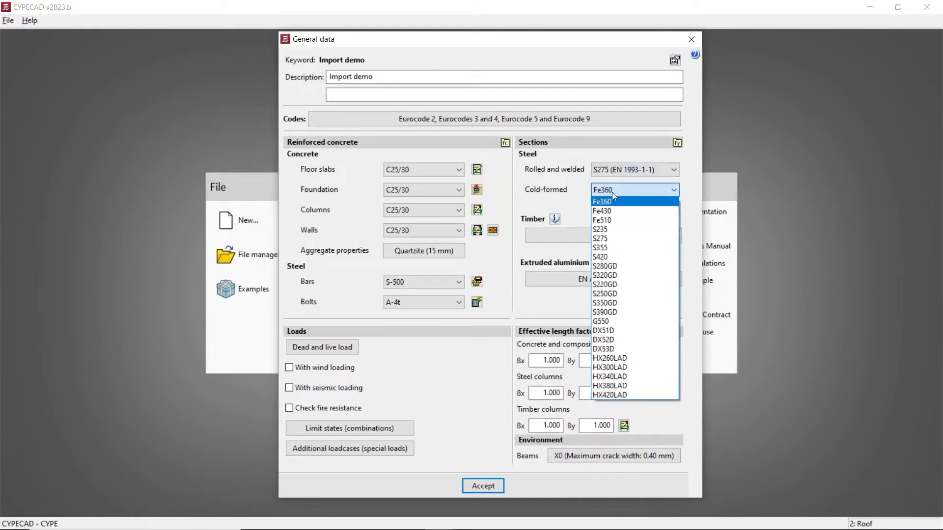
click(614, 239)
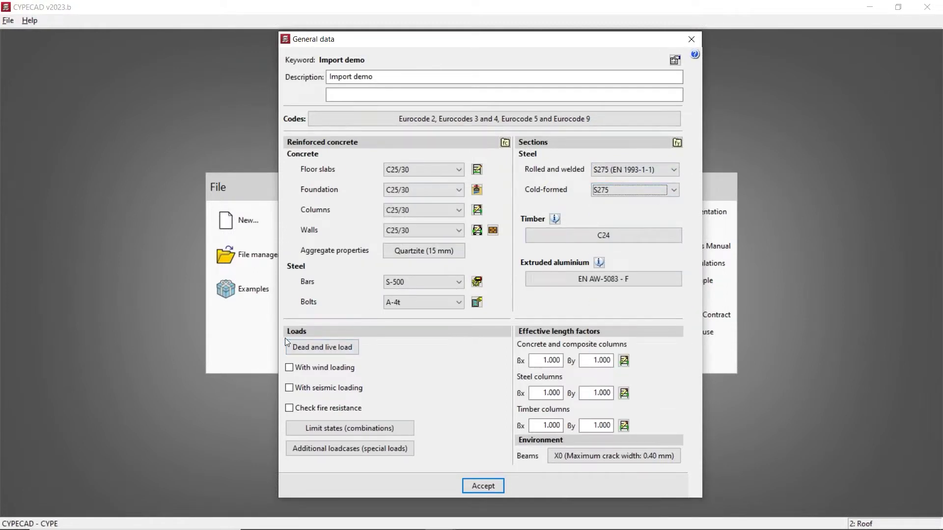
- Set a live load of 1.00 kN/m² and a dead load of 1.20 kN/m² for all three floor groups and accept them
click(301, 349)
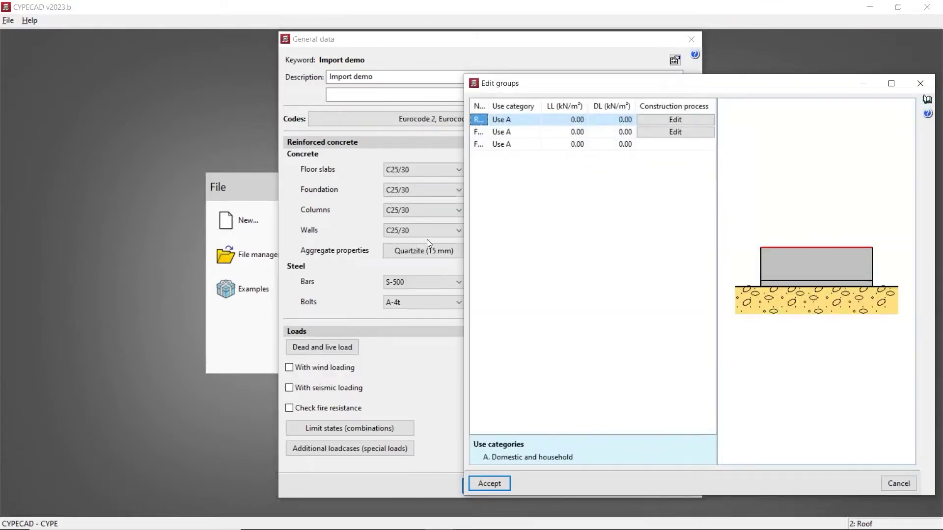
drag(562, 87, 294, 90)
click(308, 122)
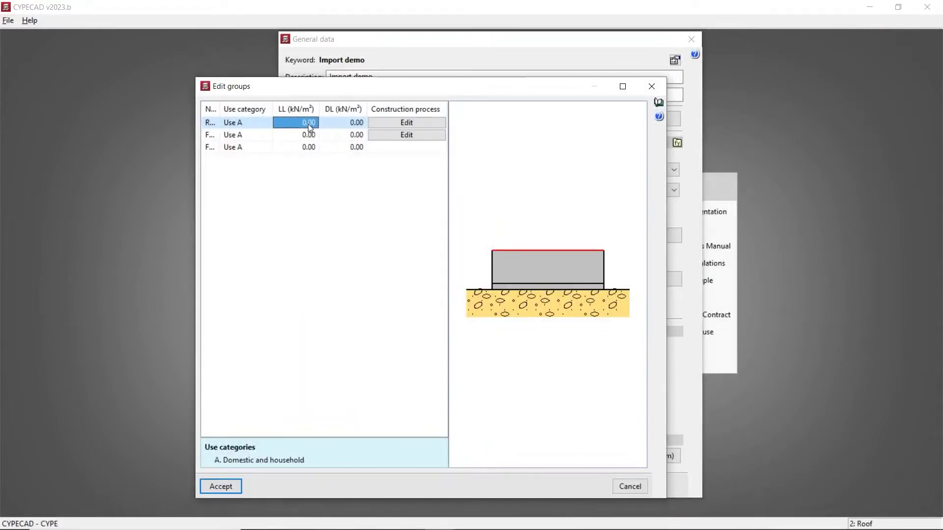
shift+click(311, 146)
text(1)
click(329, 122)
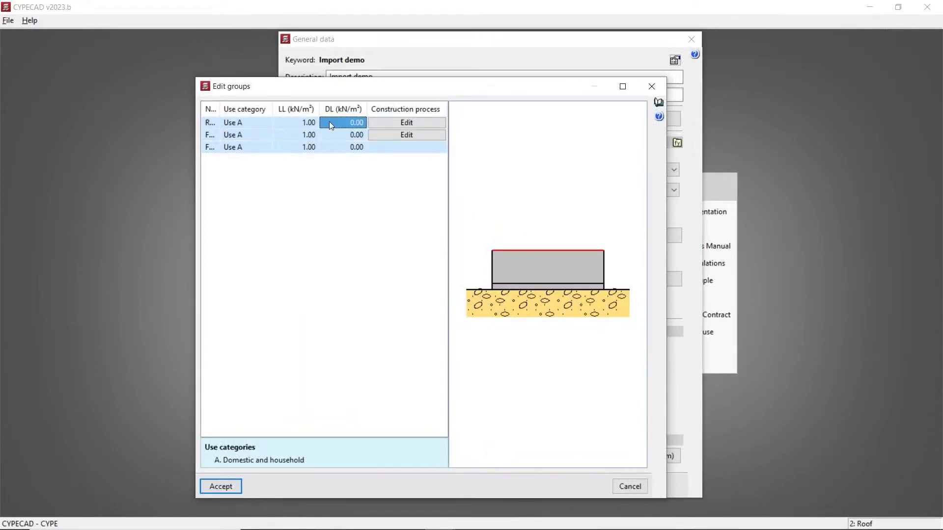
text(1.2)
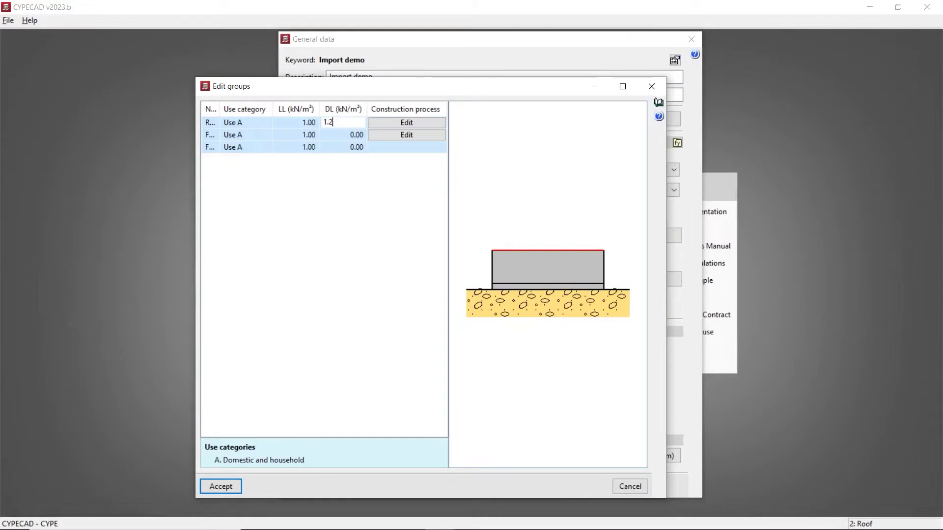
click(343, 149)
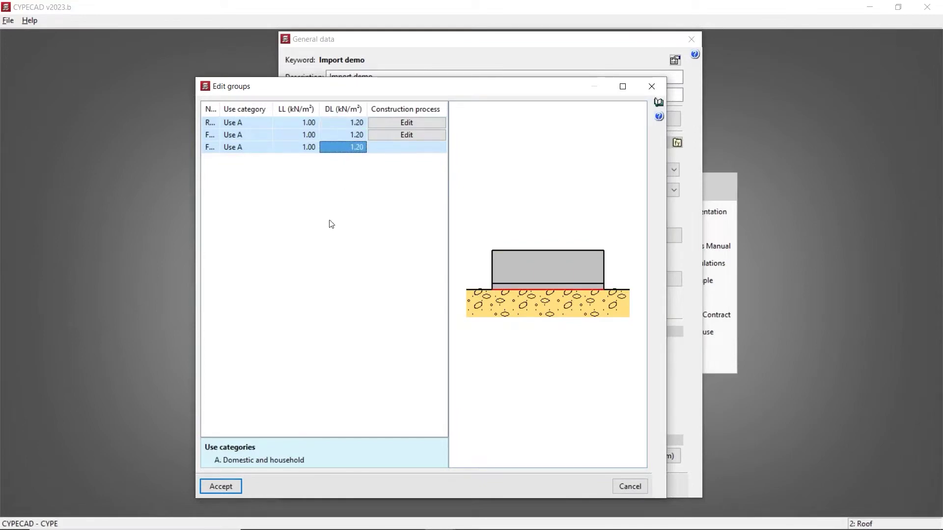
click(222, 486)
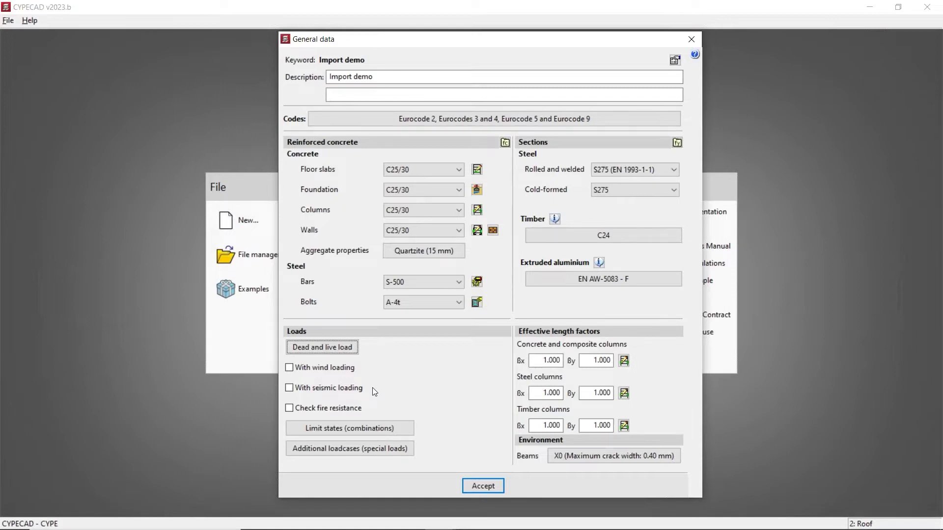
- Enable wind loading with the EU code Eurocode 1 and set the tributary widths in Y and X to 10
click(289, 368)
click(290, 368)
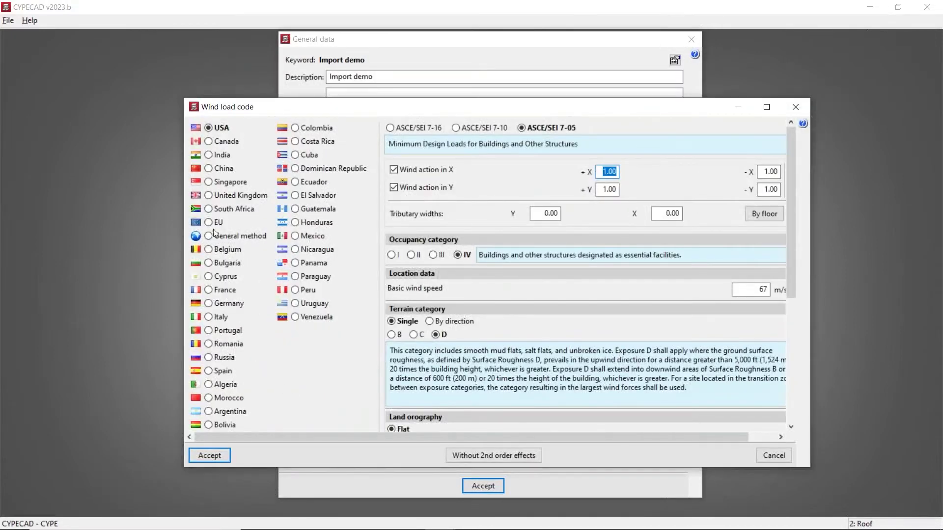
click(208, 224)
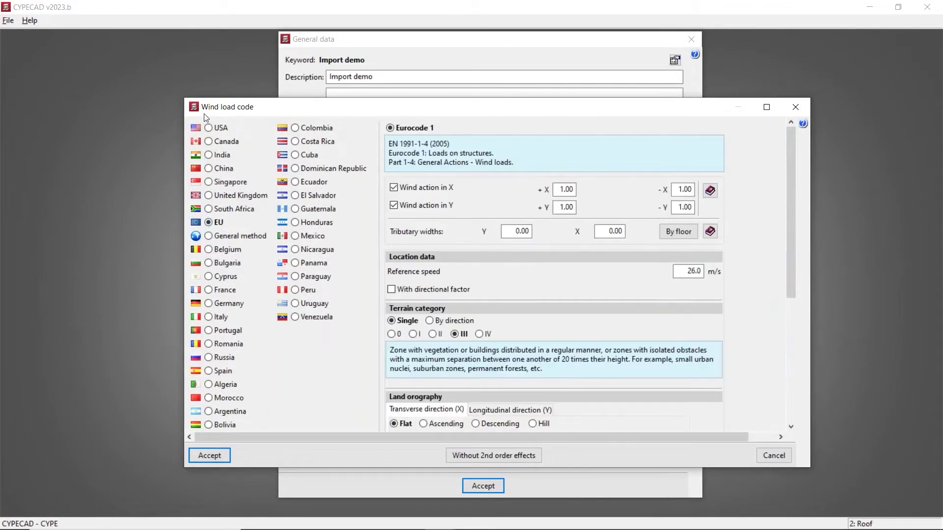
drag(283, 107, 200, 103)
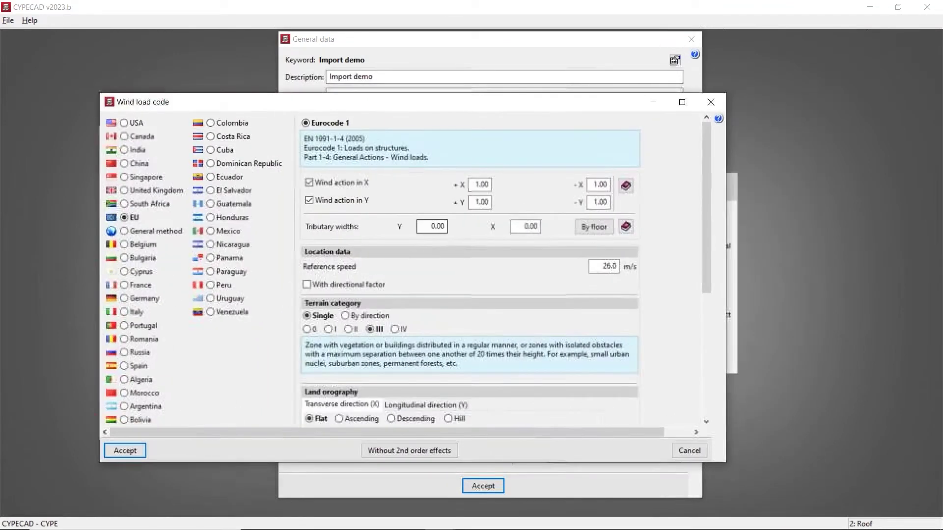
click(432, 226)
text(10)
key(Tab)
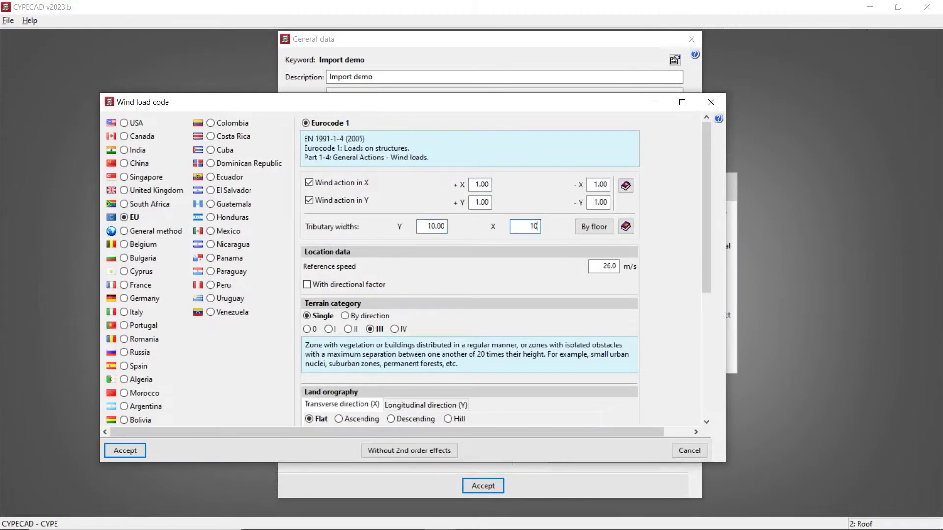
text(10)
click(603, 268)
- Review the remaining Eurocode 1 wind settings and try the ASCE/SEI 7-05 (USA) wind load code for comparison
drag(387, 105, 385, 67)
scroll(376, 207, down, 3)
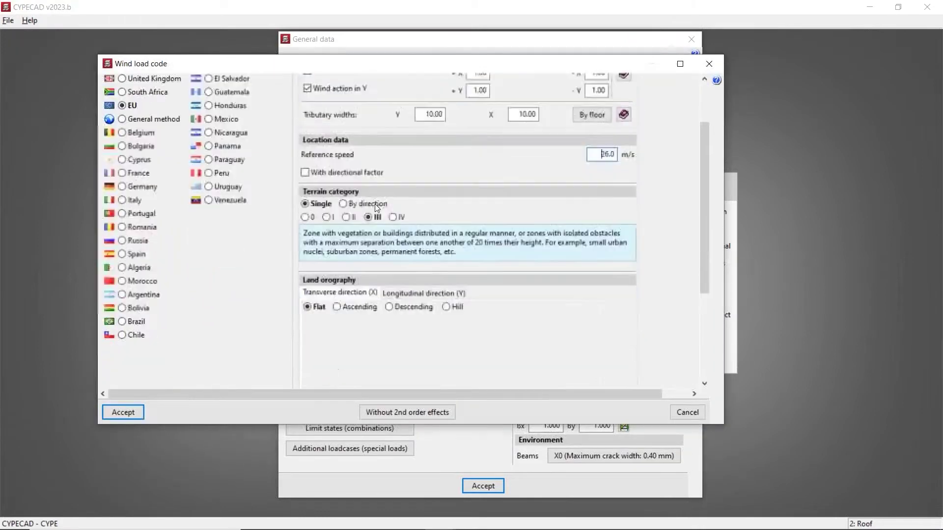
scroll(375, 205, down, 5)
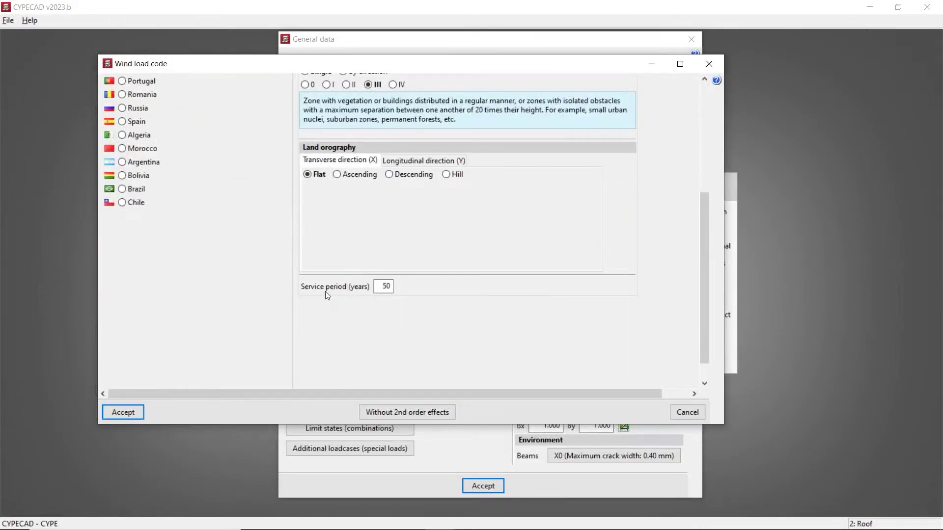
scroll(397, 316, up, 8)
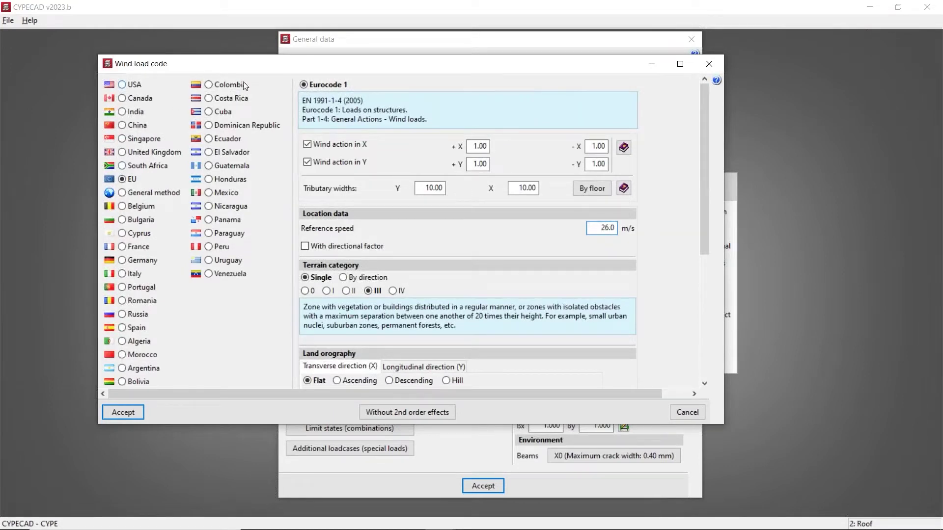
click(121, 85)
scroll(519, 238, down, 5)
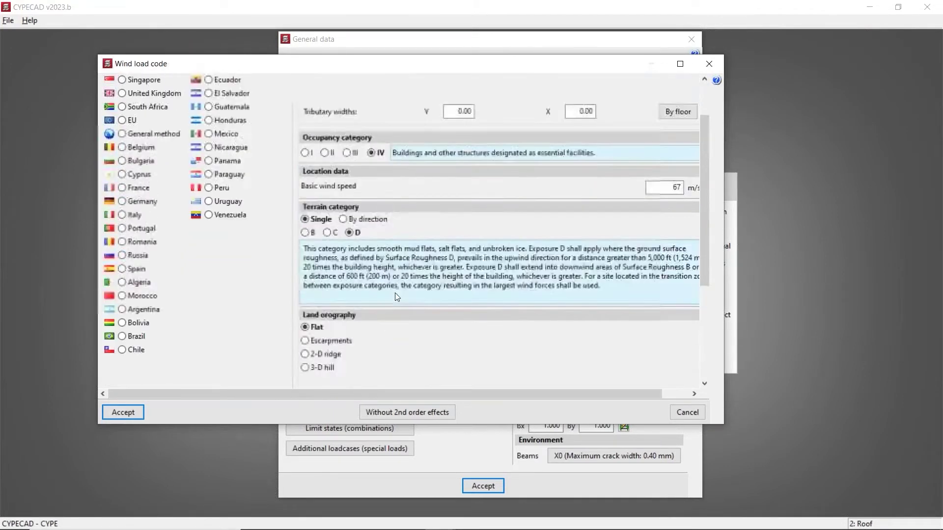
scroll(397, 296, up, 3)
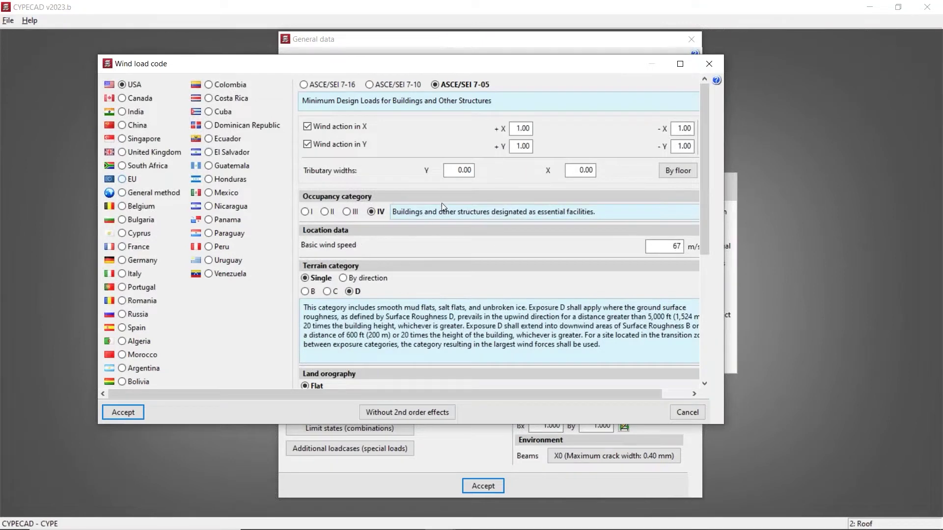
- Return the wind load code to Eurocode 1 (EU) and accept the wind loading settings
click(122, 179)
scroll(338, 405, down, 3)
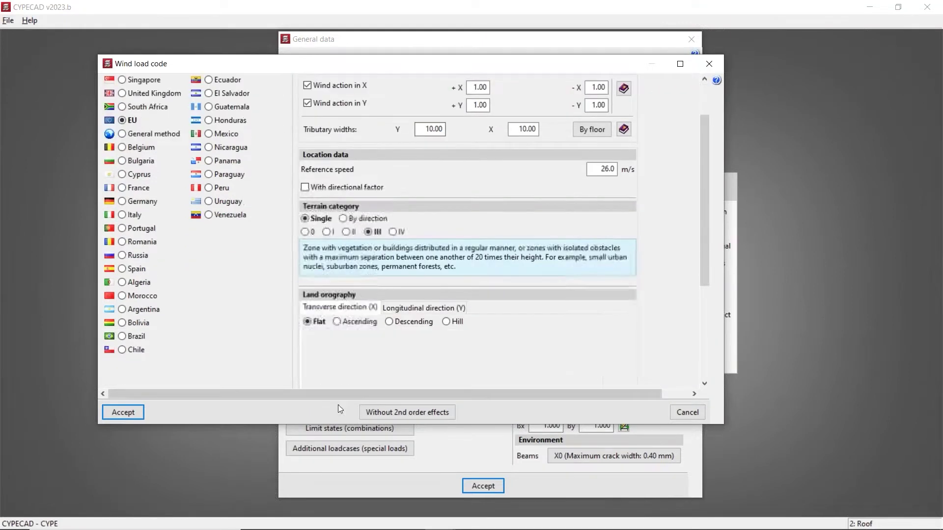
click(122, 412)
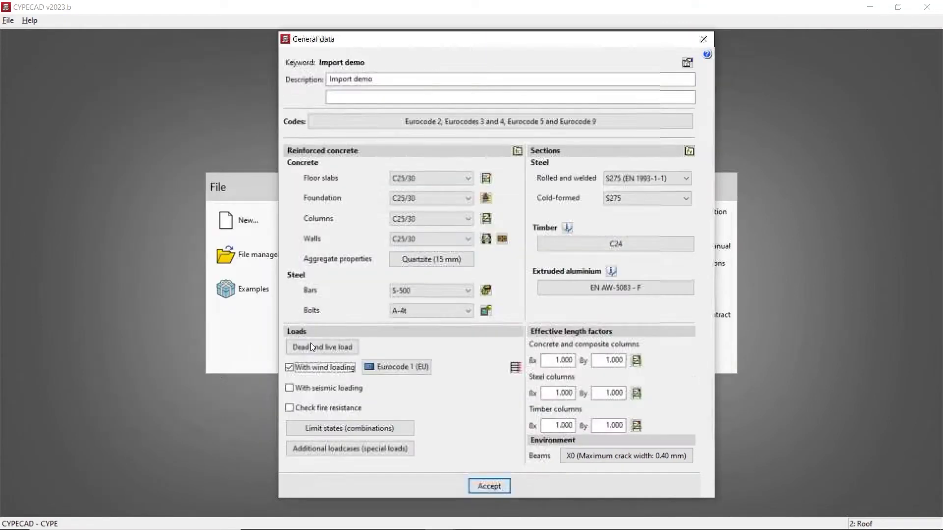
- Compare the seismic loading settings of Eurocode 8 (EU) and ASCE 7-16 (USA) without applying either code
click(305, 387)
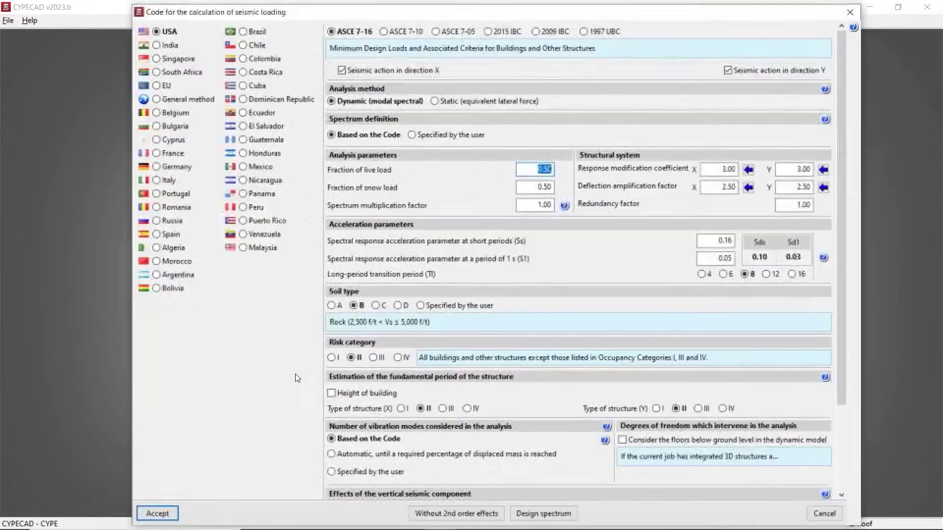
click(157, 86)
drag(728, 16, 556, 48)
scroll(496, 477, down, 1)
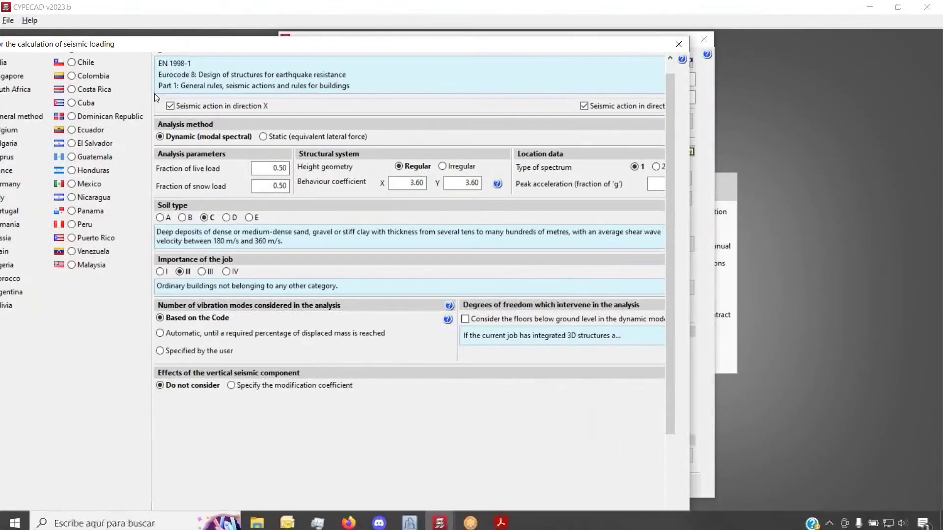
drag(152, 47, 225, 43)
scroll(120, 92, up, 1)
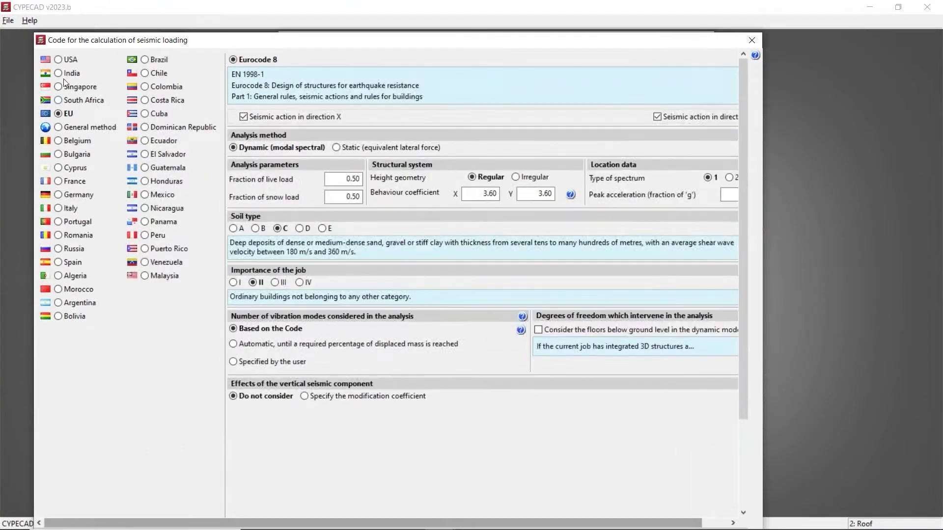
click(56, 59)
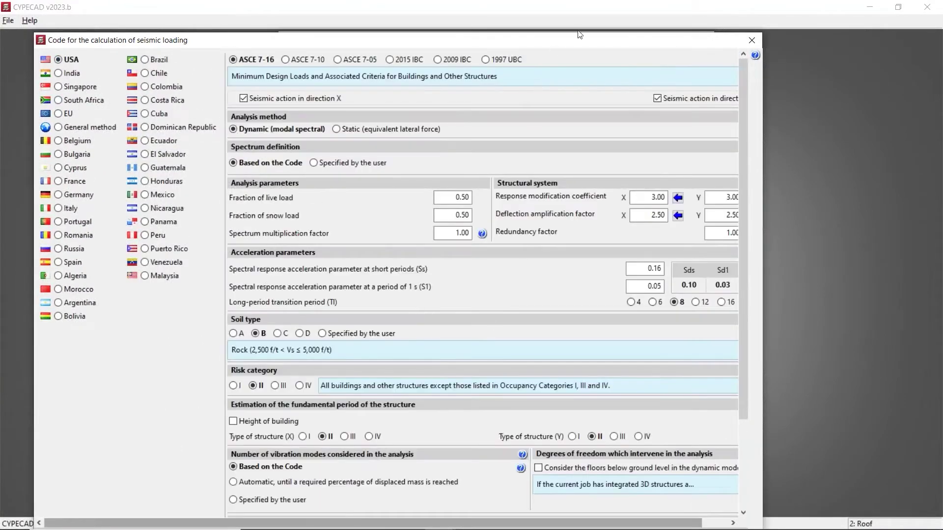
drag(580, 44, 514, 37)
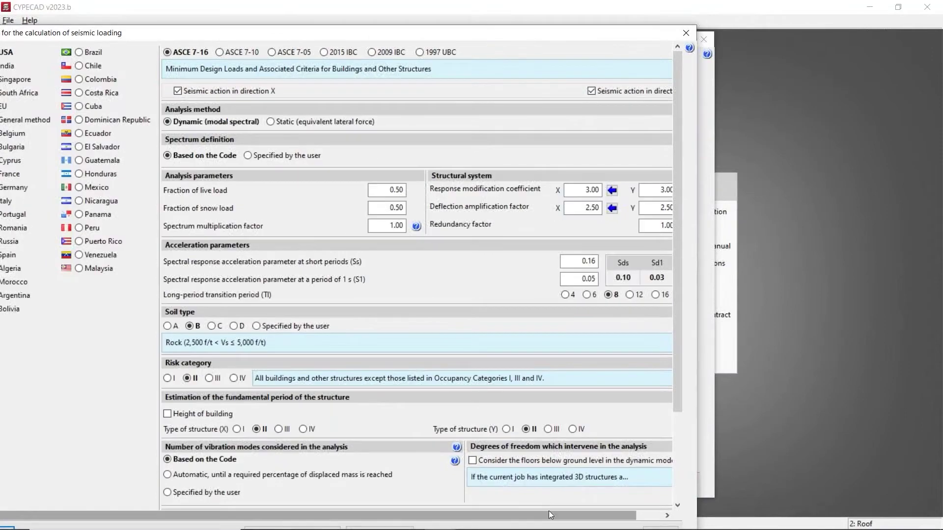
drag(550, 515, 576, 516)
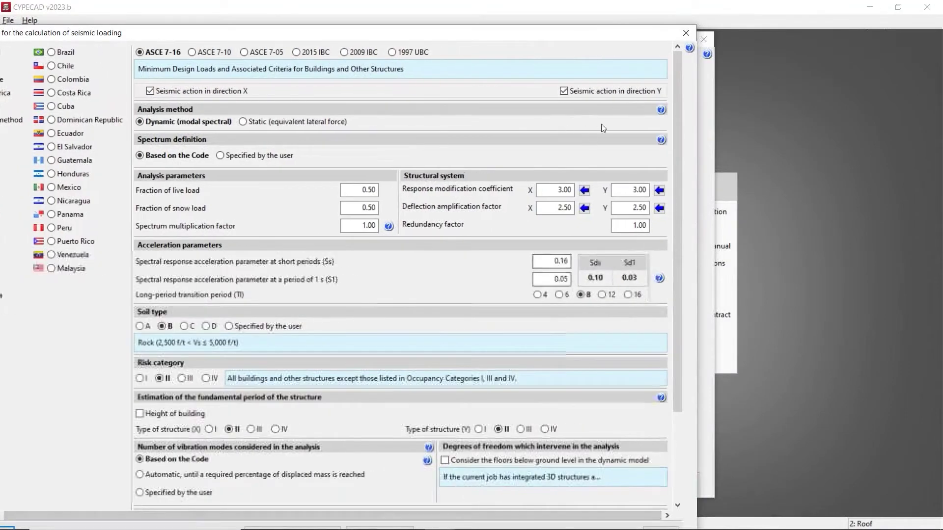
click(686, 32)
- View the wind regions map of the ASCE/SEI 7-05 (USA) wind load code and discard the code change
click(394, 365)
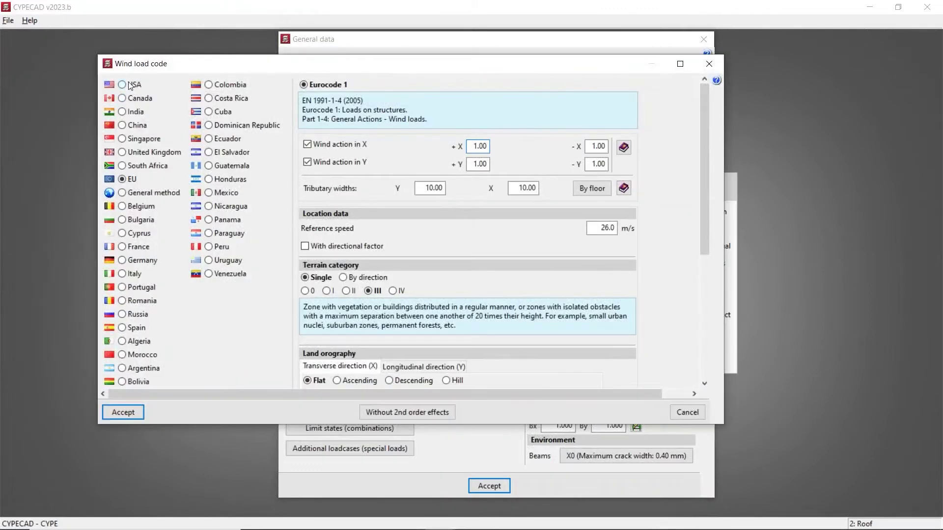
click(169, 92)
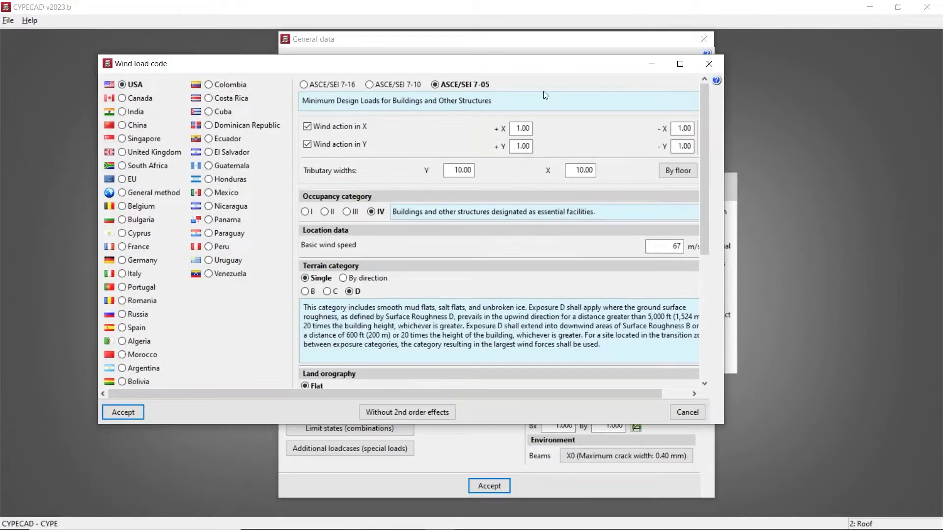
drag(525, 69, 450, 71)
drag(487, 395, 517, 396)
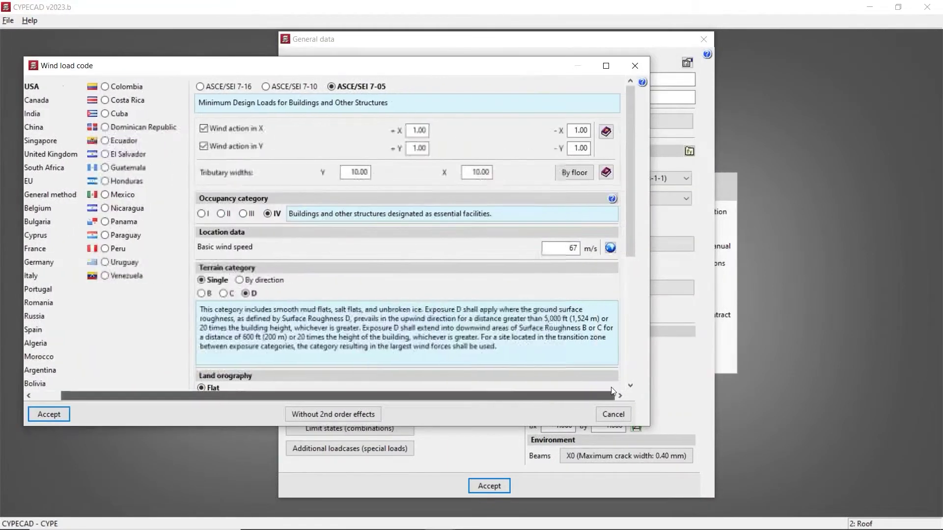
click(612, 247)
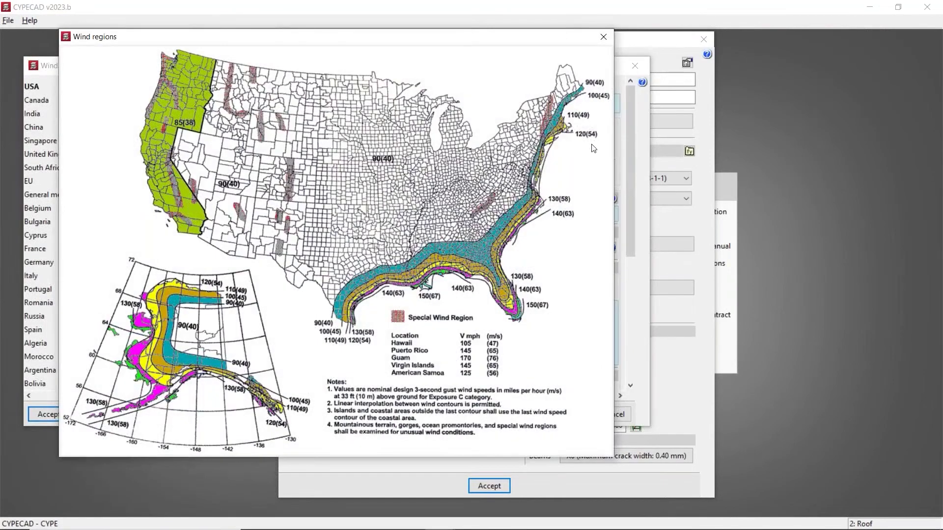
click(597, 36)
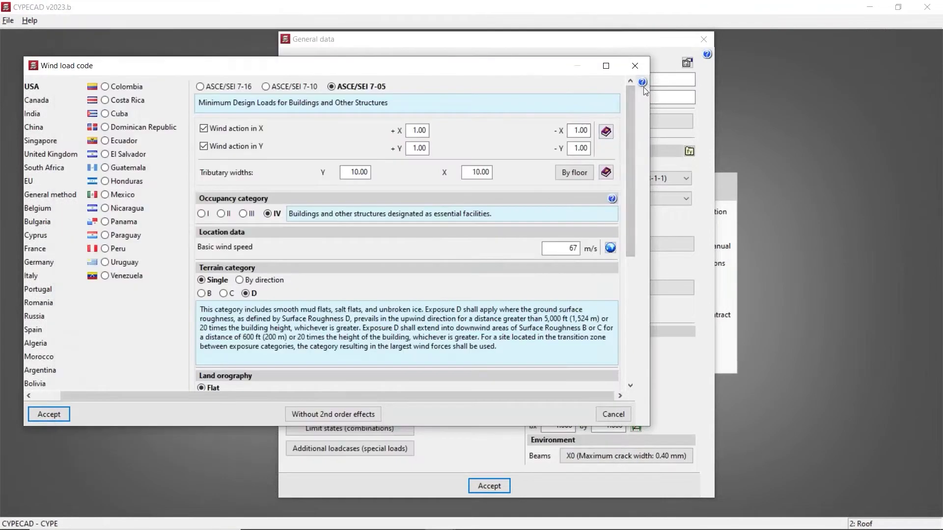
click(614, 414)
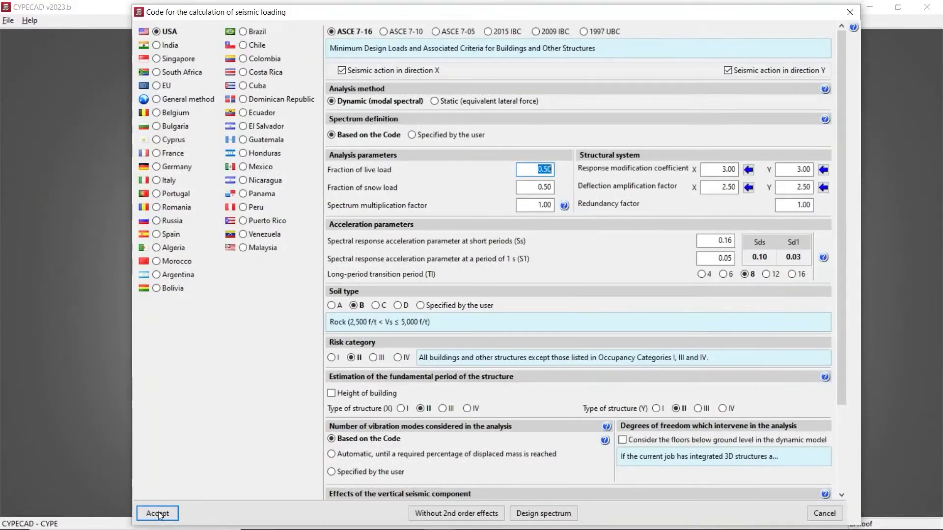
- Enable seismic loading and set its code to Eurocode 8 (EU)
click(158, 513)
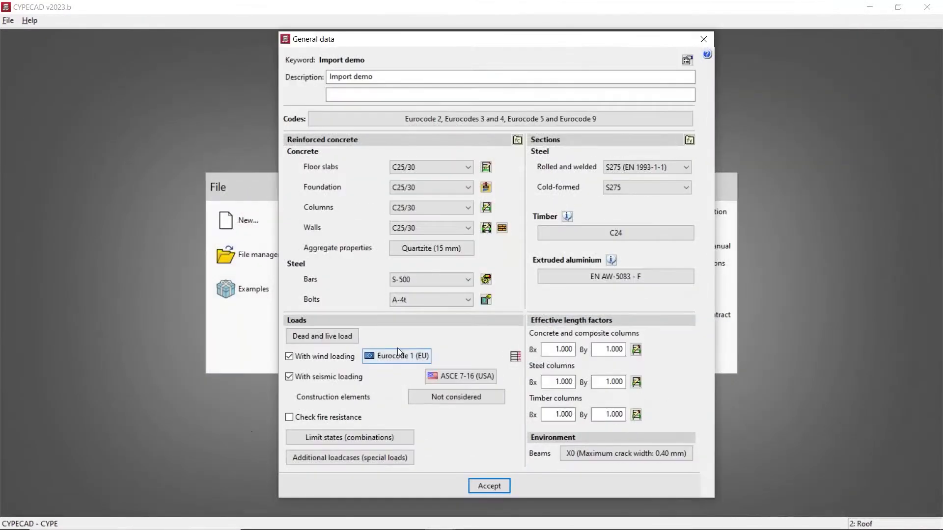
click(461, 376)
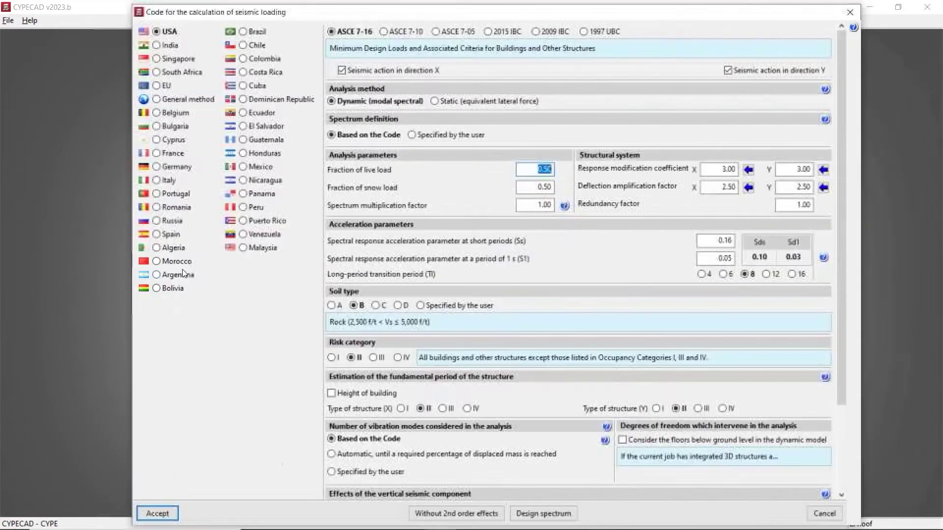
click(156, 85)
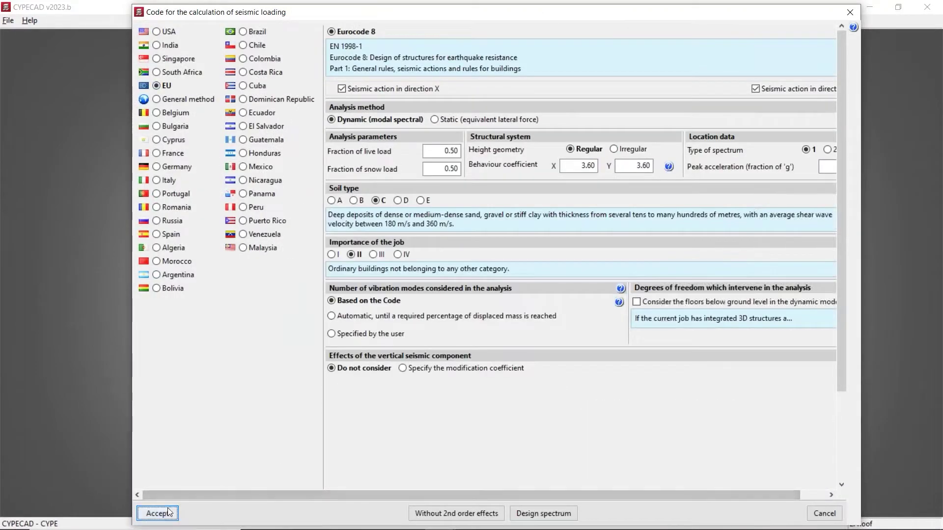
click(157, 513)
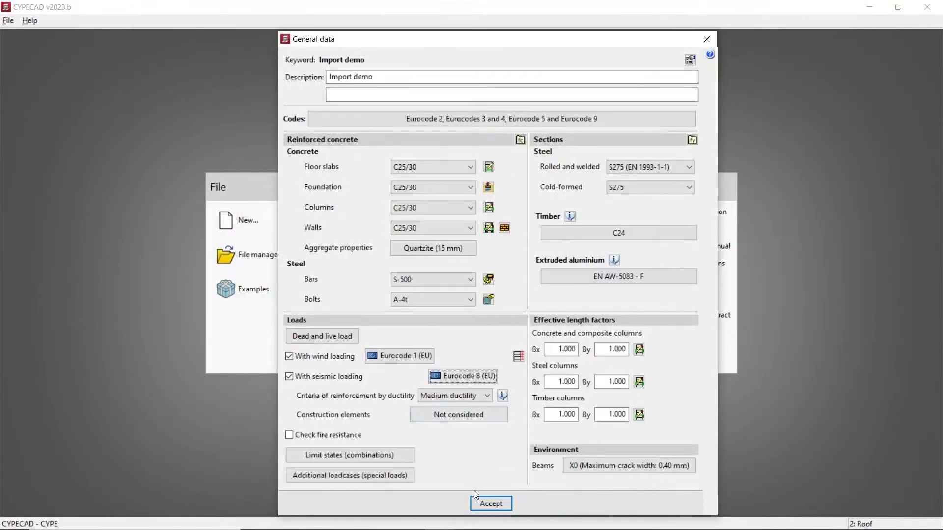
- Accept the job's general data, the limit states and the floor group loads
click(481, 502)
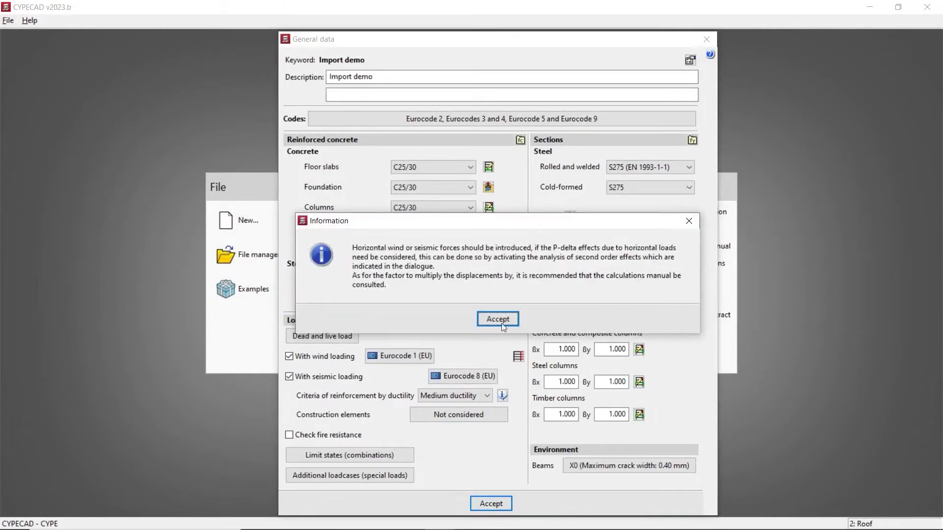
click(498, 320)
click(497, 309)
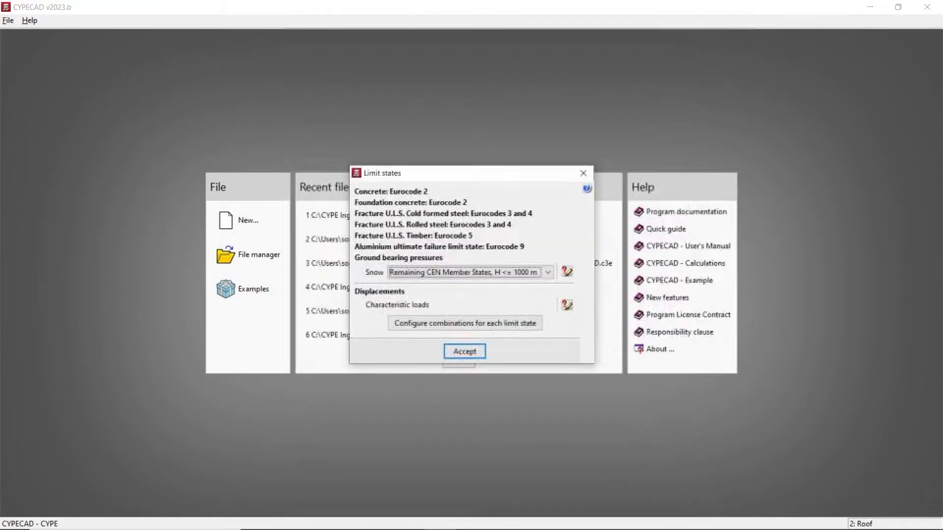
click(485, 352)
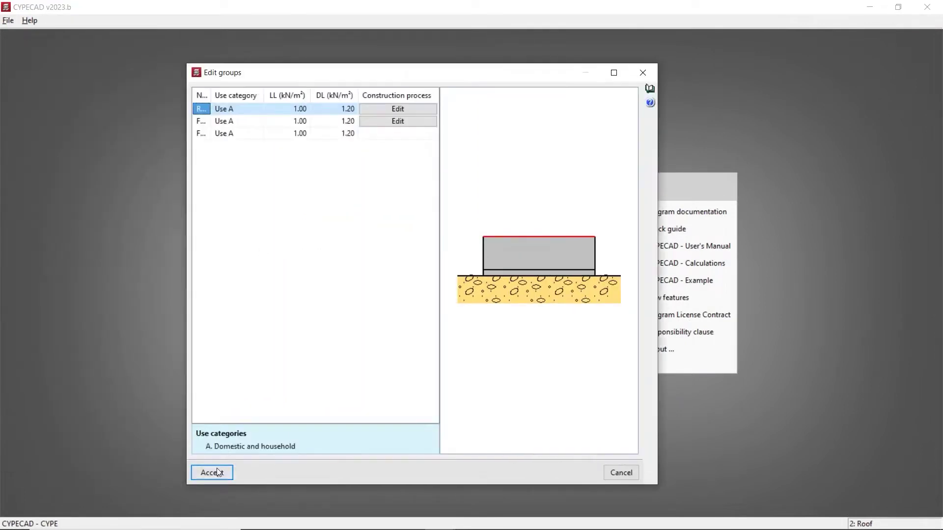
click(219, 472)
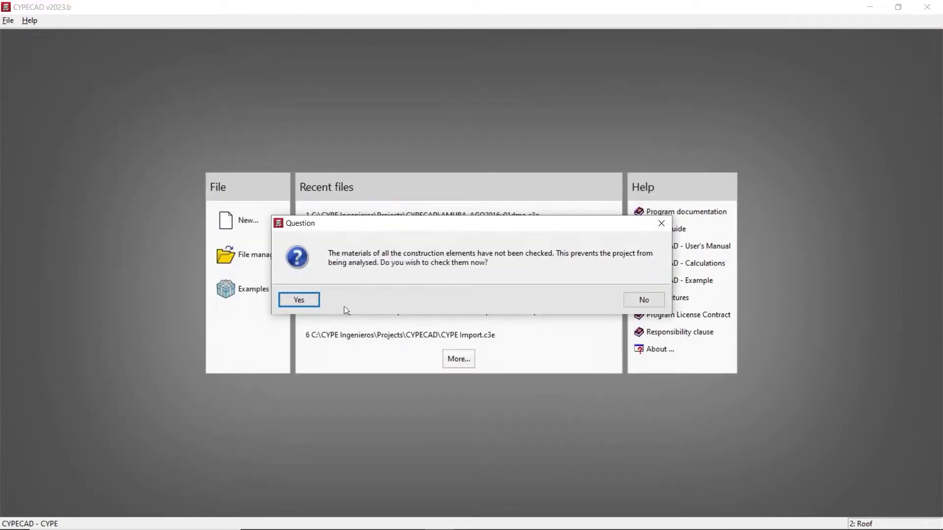
- Check the Façade masonry material, defining it as a double-leaf external wall to be covered in Hollow ceramic brick (12+12cm)
drag(472, 226, 446, 233)
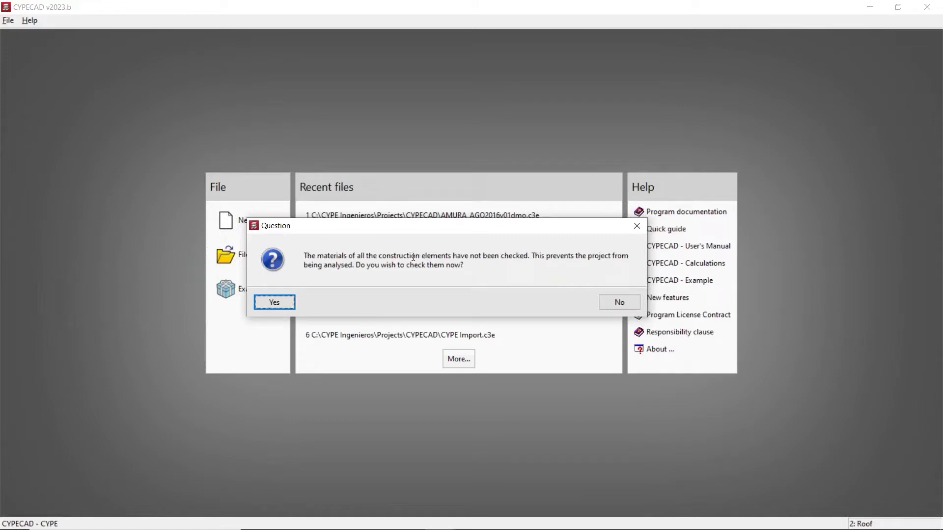
click(274, 302)
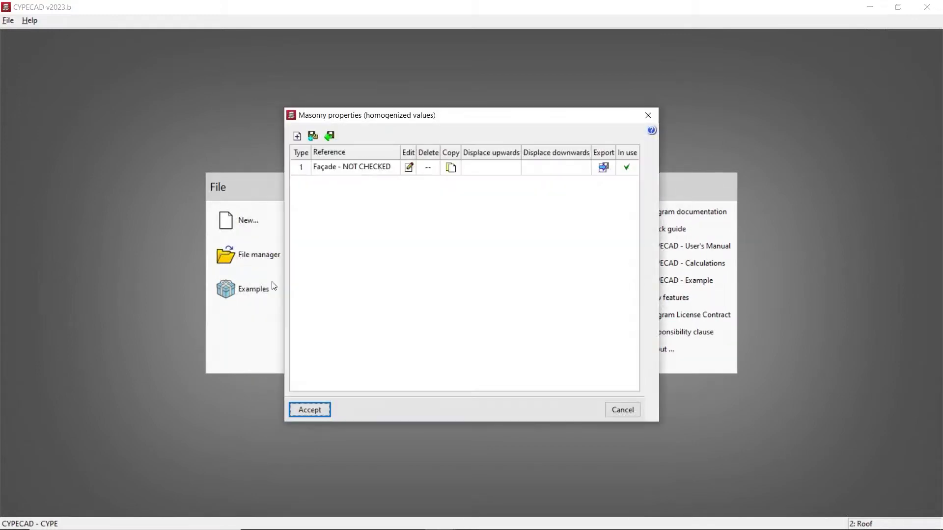
click(409, 168)
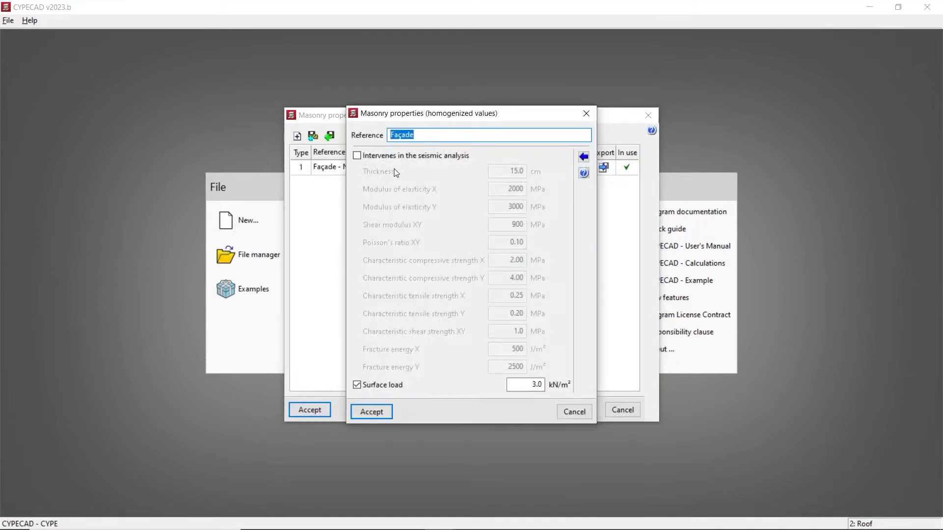
click(365, 155)
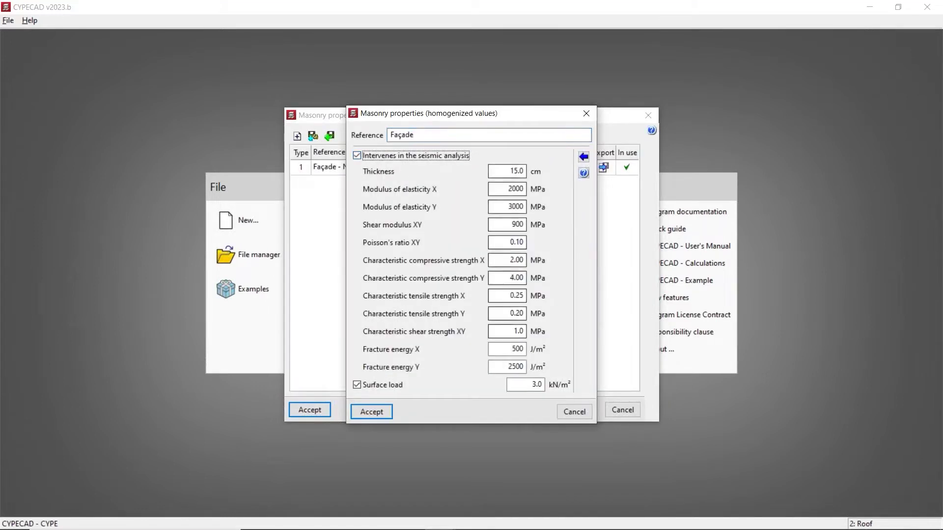
click(375, 156)
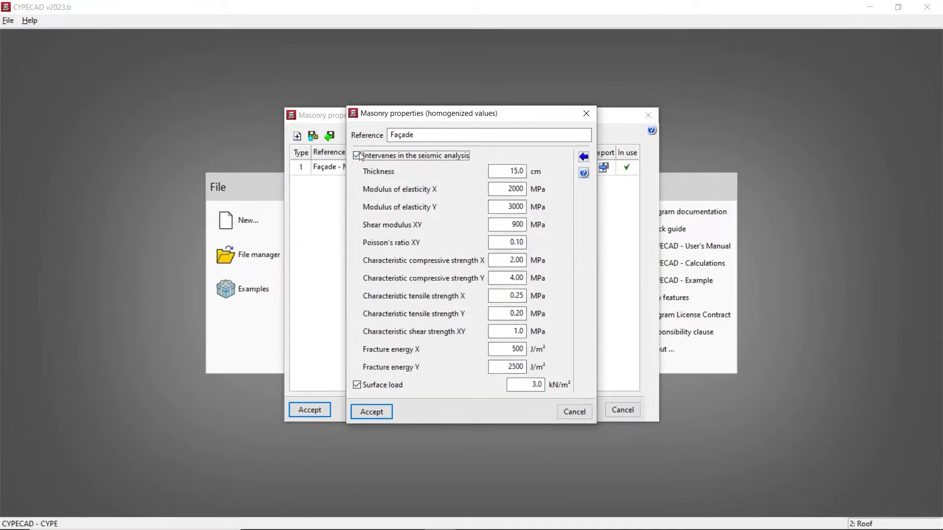
click(584, 156)
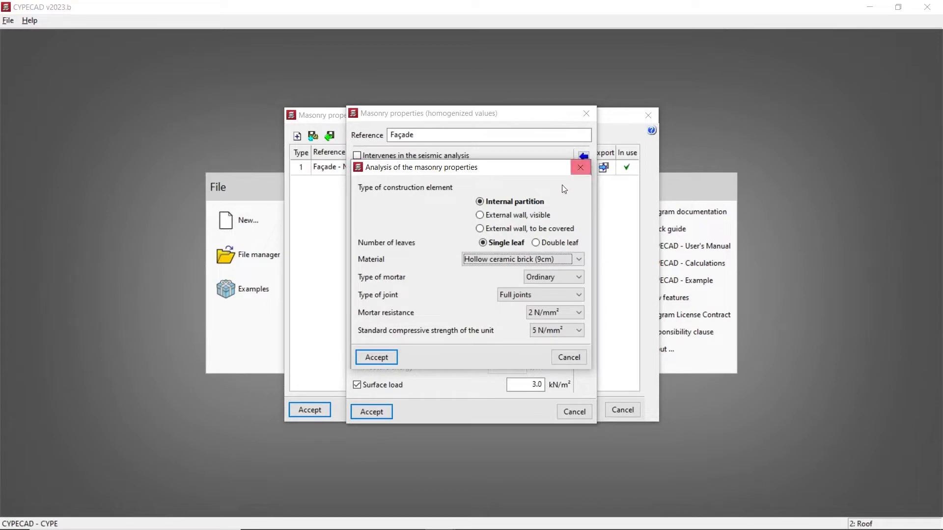
click(540, 229)
click(554, 242)
click(548, 260)
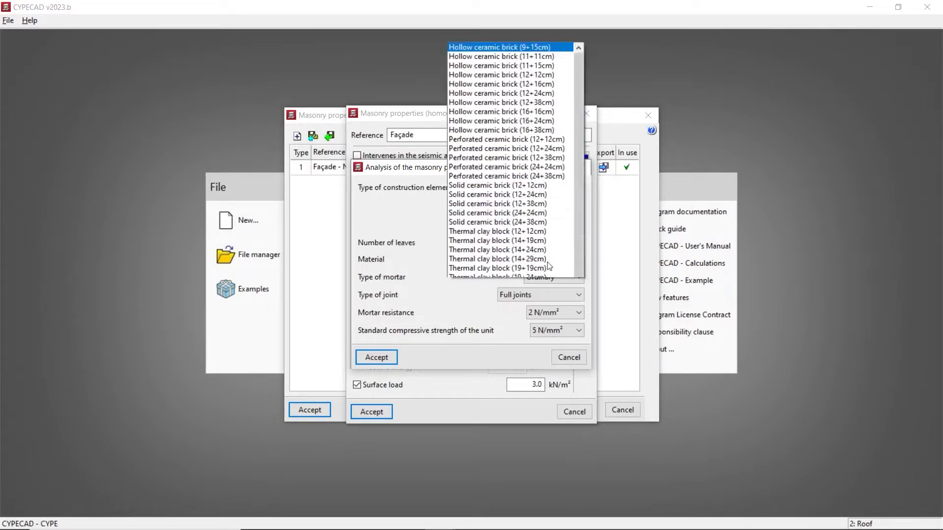
click(554, 34)
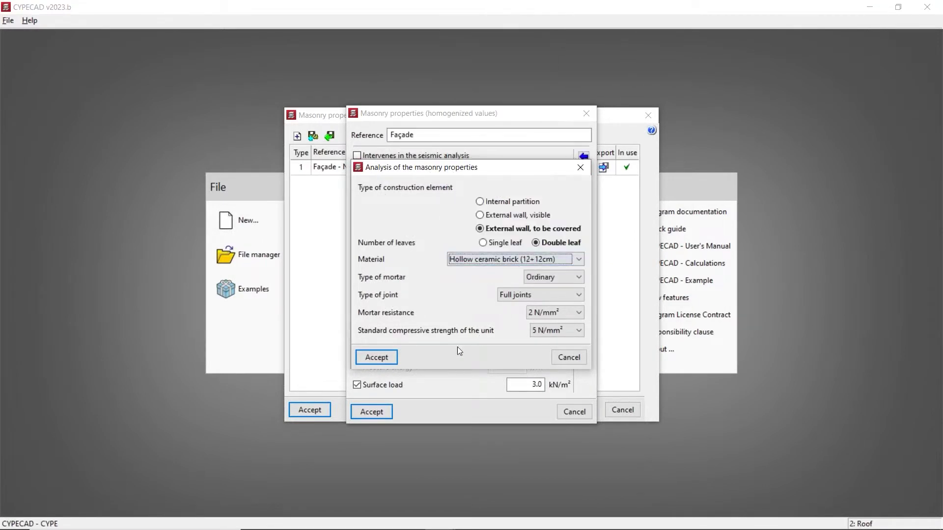
click(376, 357)
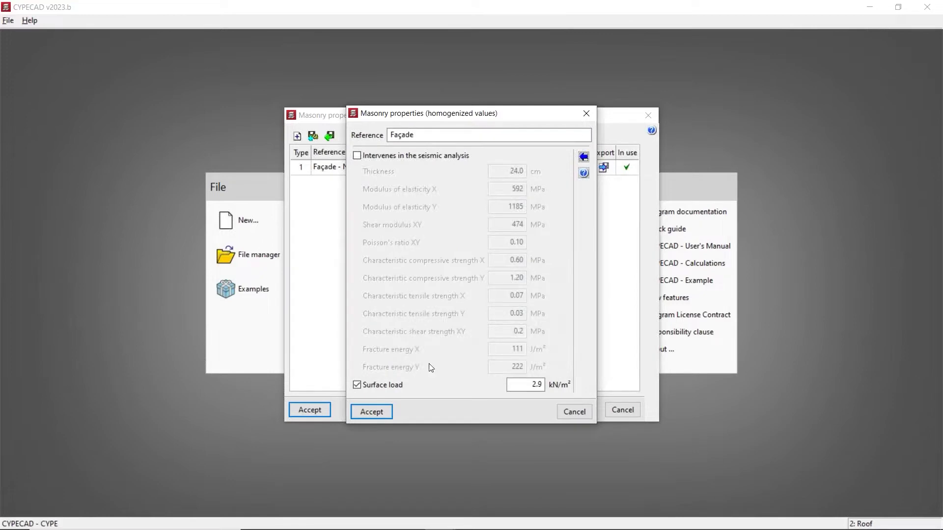
- Try including the Façade in the seismic analysis, exclude it again and accept the masonry properties
click(407, 158)
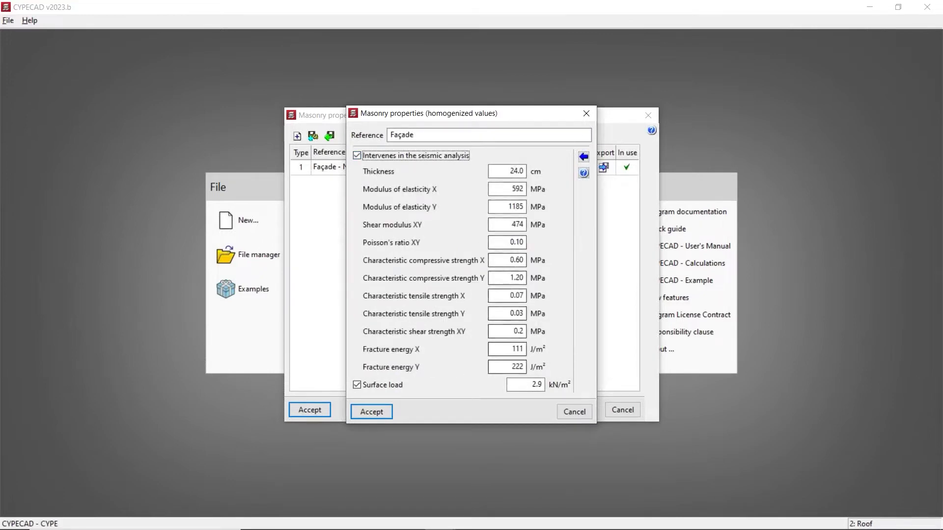
key(space)
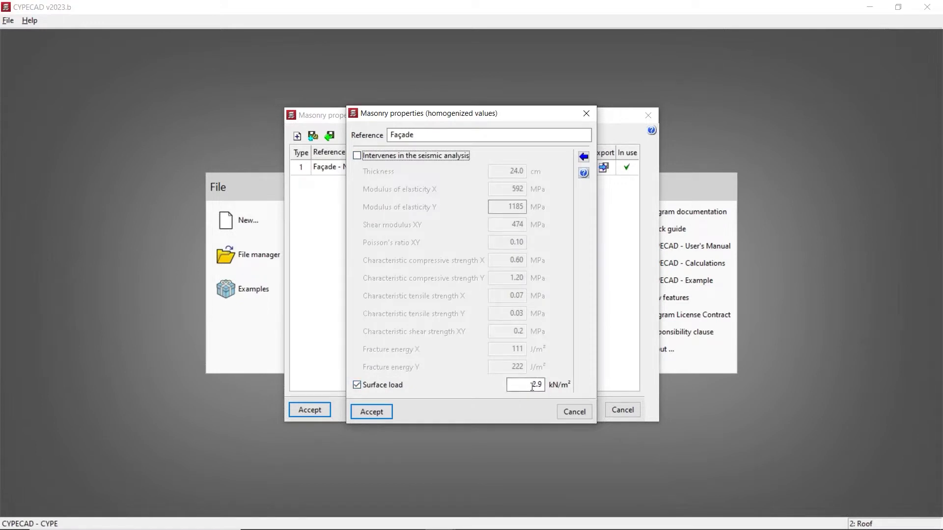
click(372, 412)
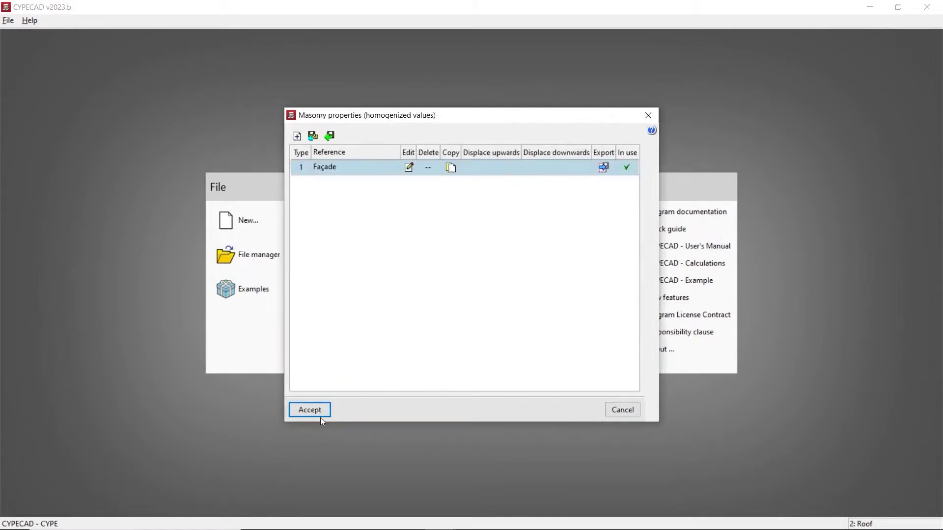
click(315, 411)
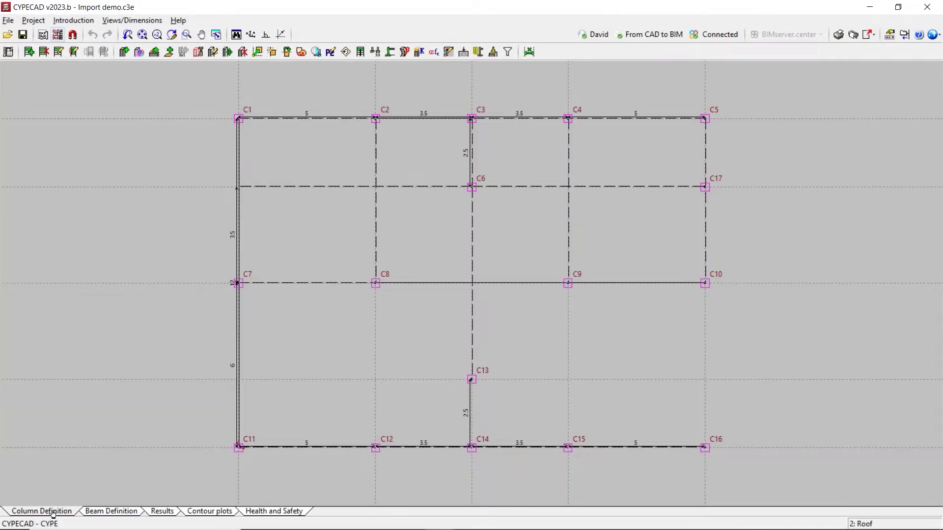
- Show the beam definition plan and the building's 3D view, orbit to its back and left sides, and fit the view to half the screen
click(112, 511)
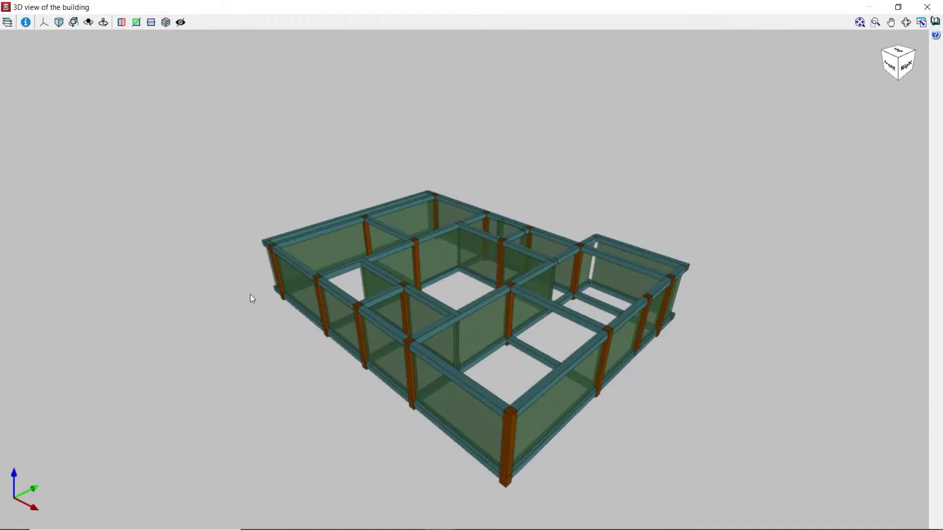
middle_drag(250, 297, 709, 289)
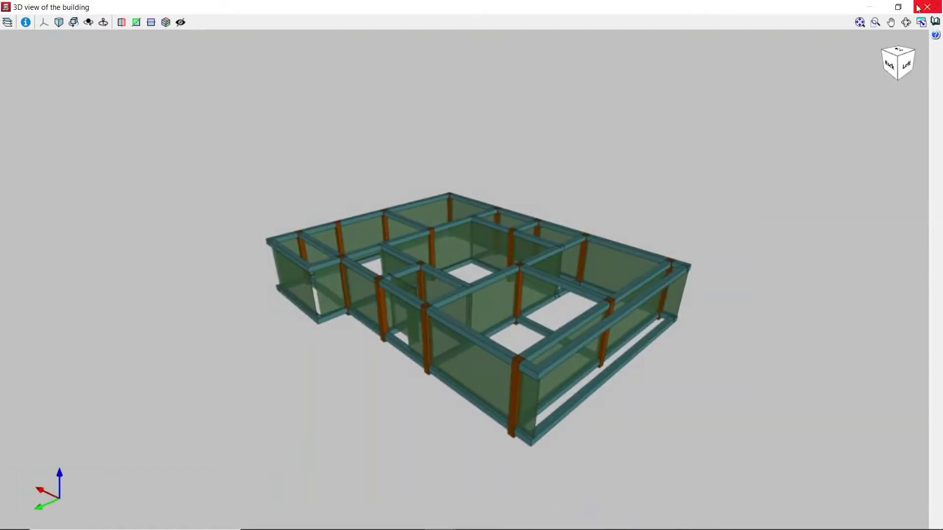
click(898, 7)
drag(586, 60, 12, 135)
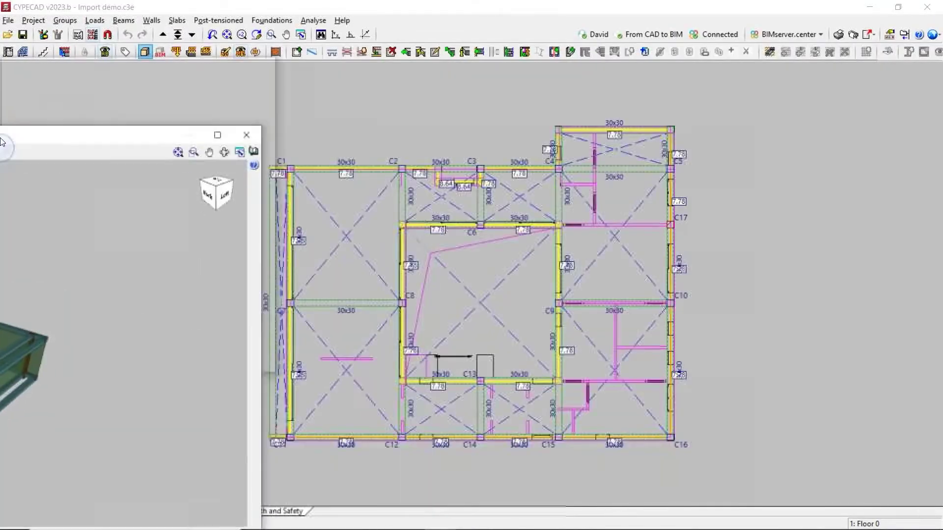
key(super+Right)
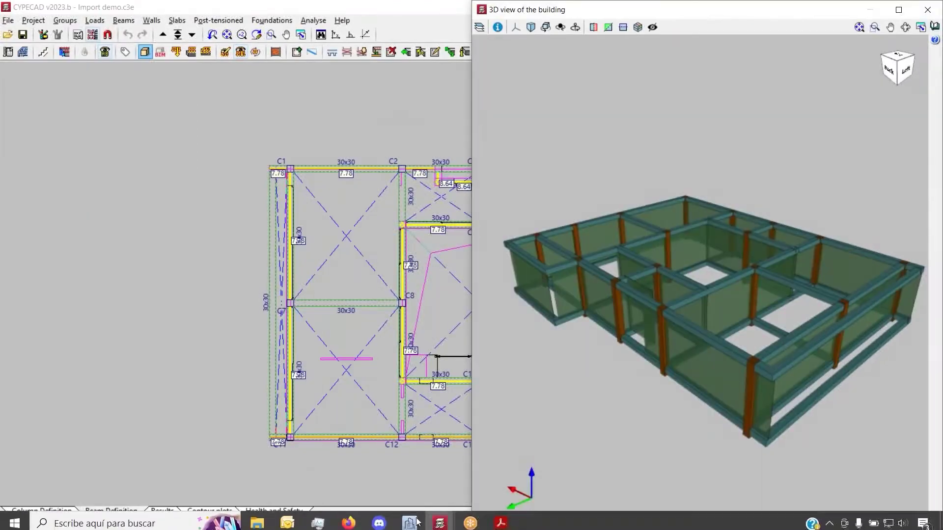
- Switch to the Main.str model in CYPE Architecture and place its window side by side with the structural 3D view
mouse_move(409, 518)
click(425, 473)
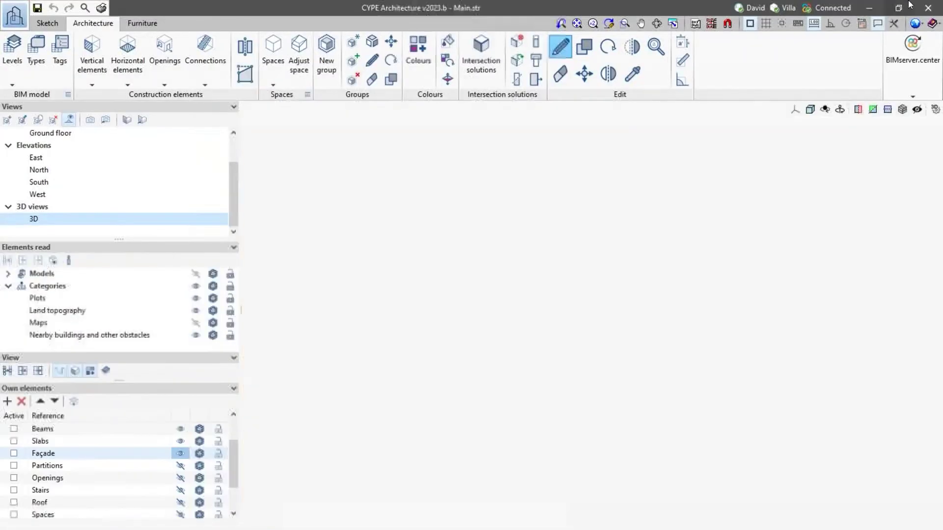
click(898, 8)
key(super+Left)
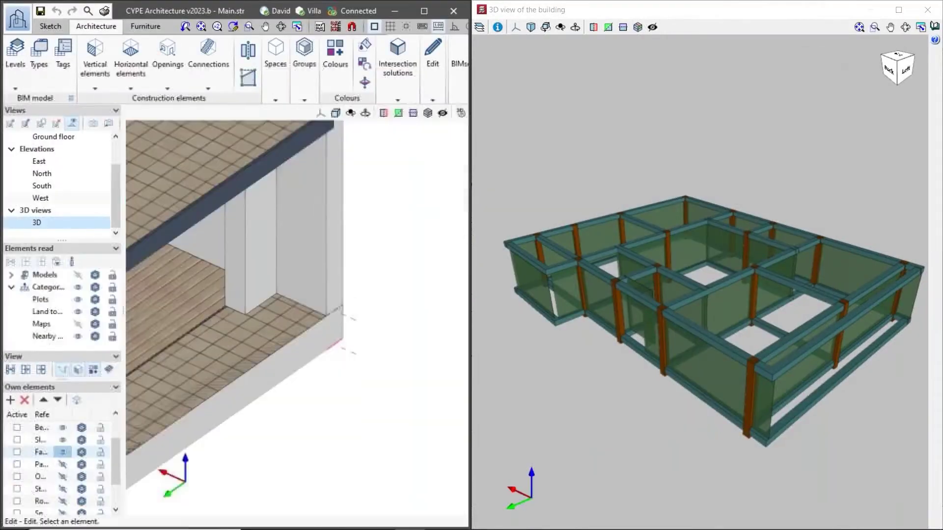
- Make all remaining hidden own-element categories visible in the 3D view of the house
scroll(368, 244, down, 5)
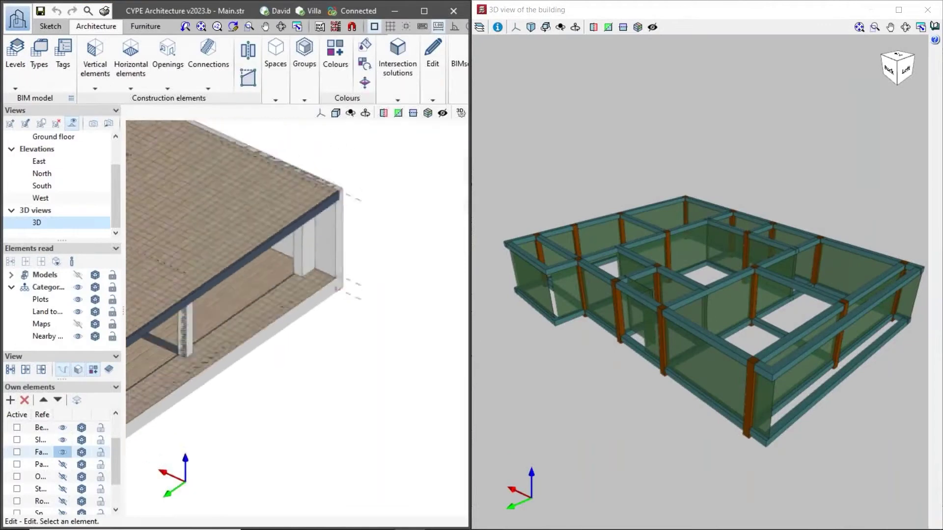
click(63, 465)
click(63, 476)
click(62, 489)
click(59, 501)
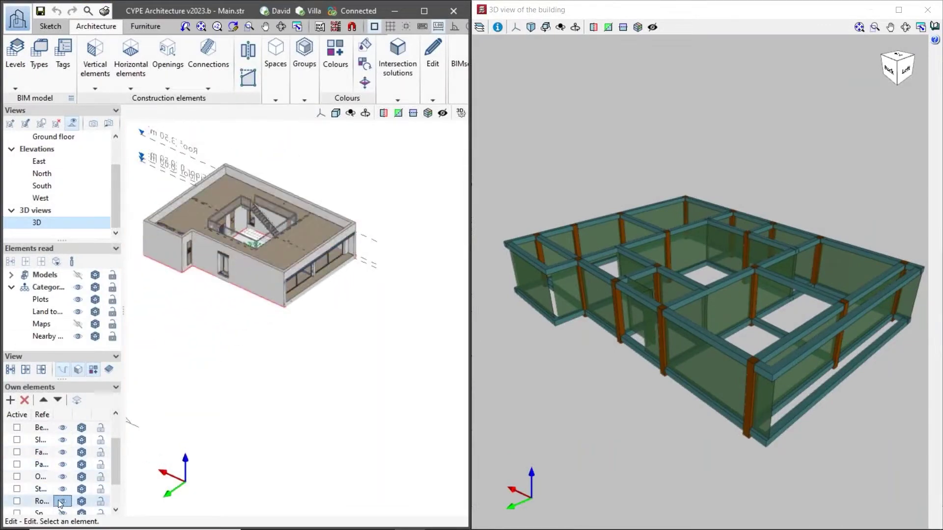
scroll(58, 499, down, 1)
click(64, 476)
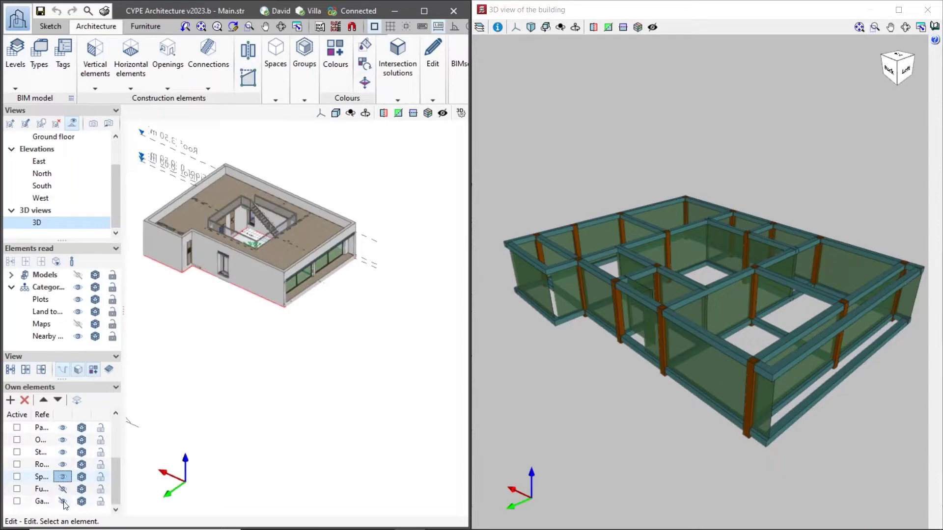
click(62, 489)
click(63, 502)
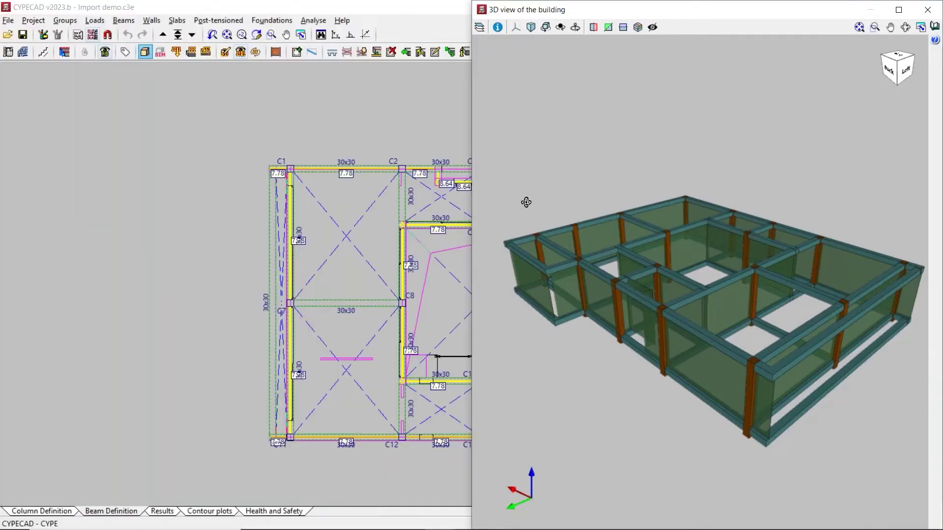
- Switch to CYPECAD, inspect the structural frame from above in the 3D building view, and close that view
drag(525, 202, 544, 225)
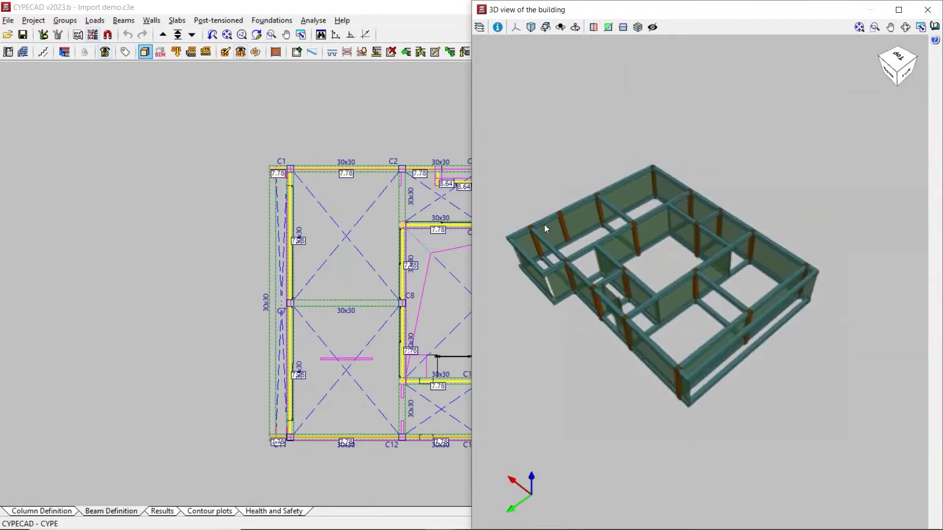
scroll(557, 214, up, 5)
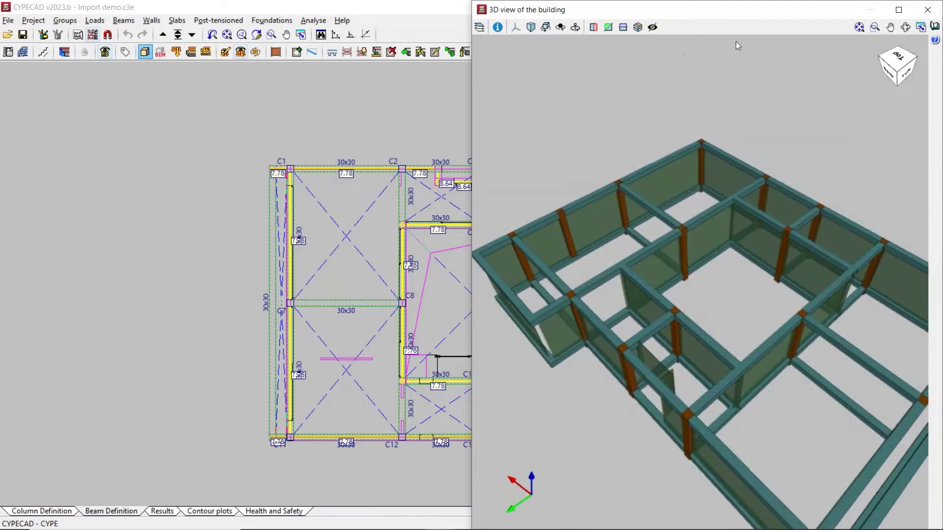
click(926, 11)
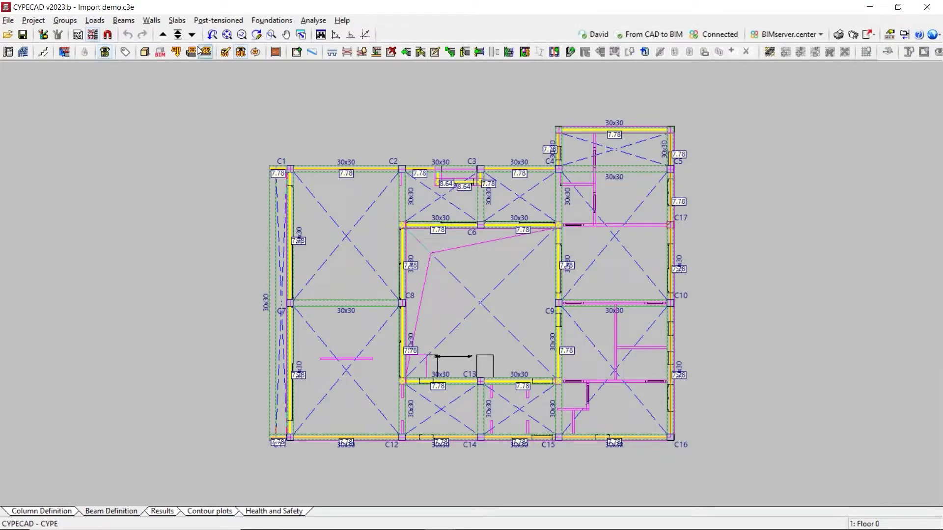
- Go down to the Foundations floor group and dismiss the incidents report for Floor 0
click(181, 22)
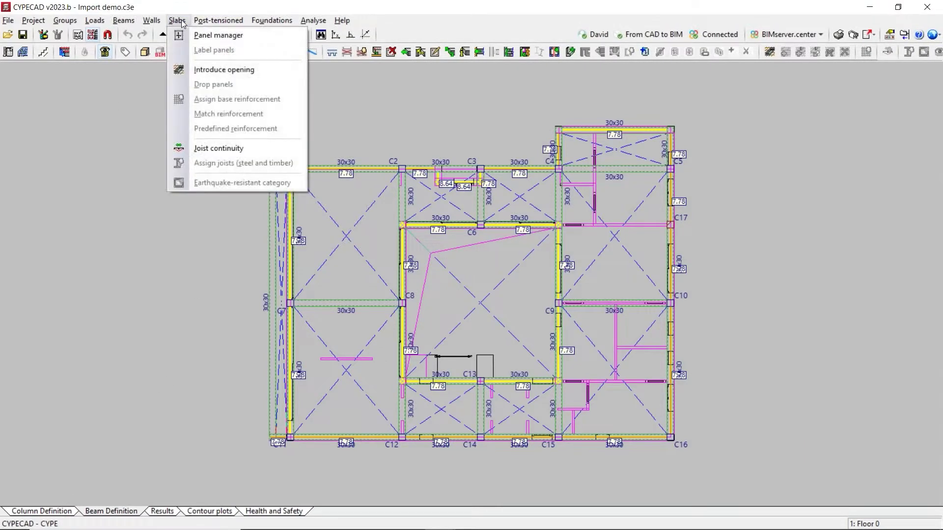
click(187, 23)
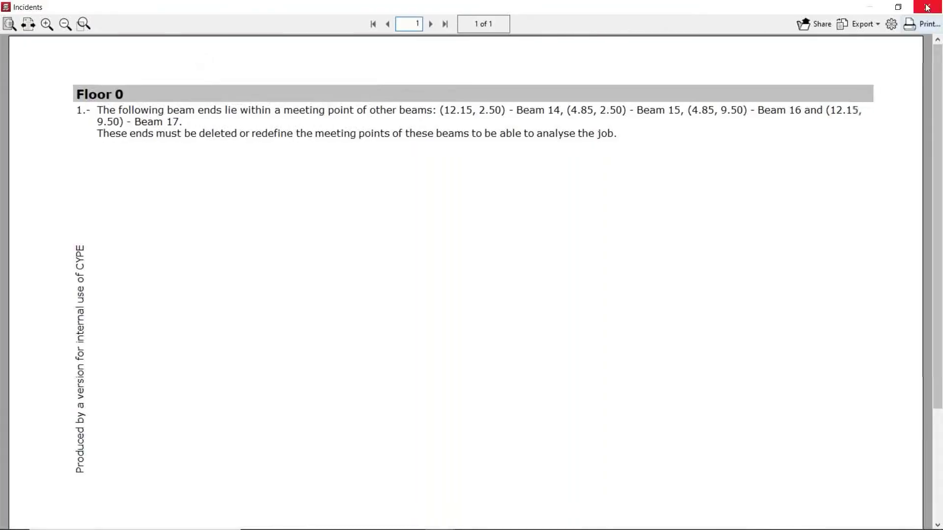
click(926, 7)
click(195, 33)
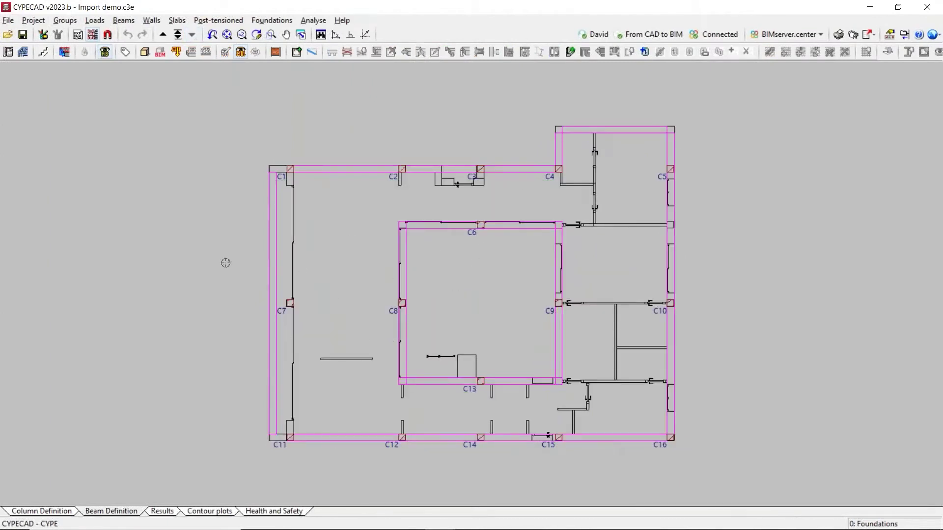
- Examine the template lines and validated outlines around the columns and walls on the foundations plan
scroll(309, 248, up, 5)
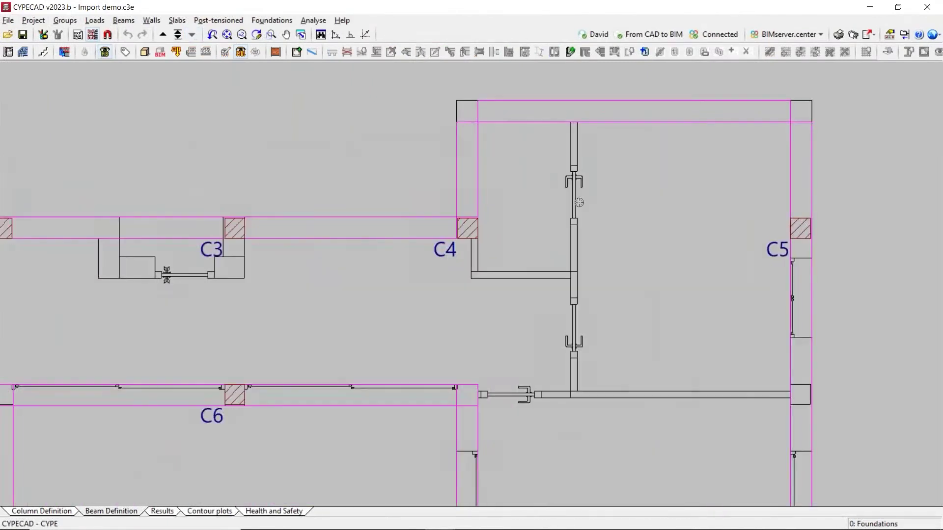
scroll(481, 257, up, 3)
scroll(471, 265, down, 5)
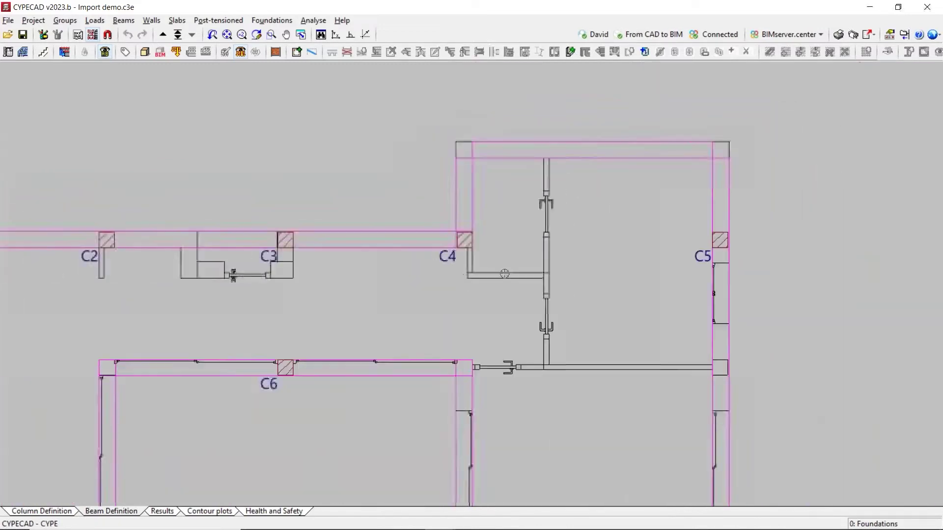
scroll(524, 249, down, 4)
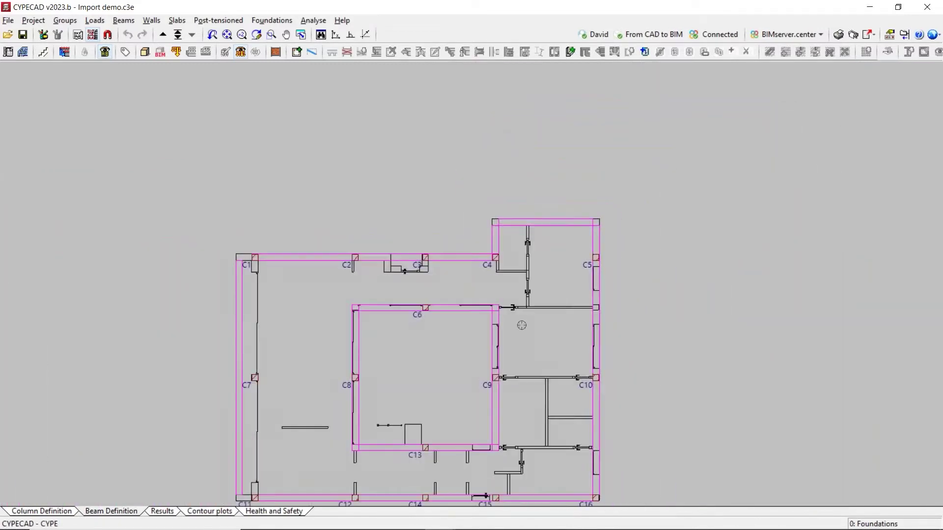
scroll(494, 485, up, 3)
scroll(367, 330, down, 3)
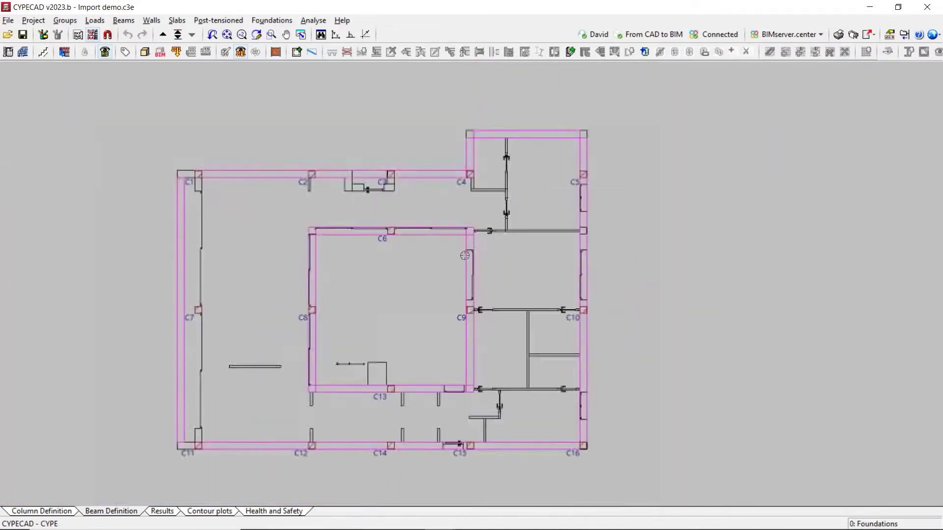
scroll(148, 300, up, 1)
scroll(149, 299, up, 1)
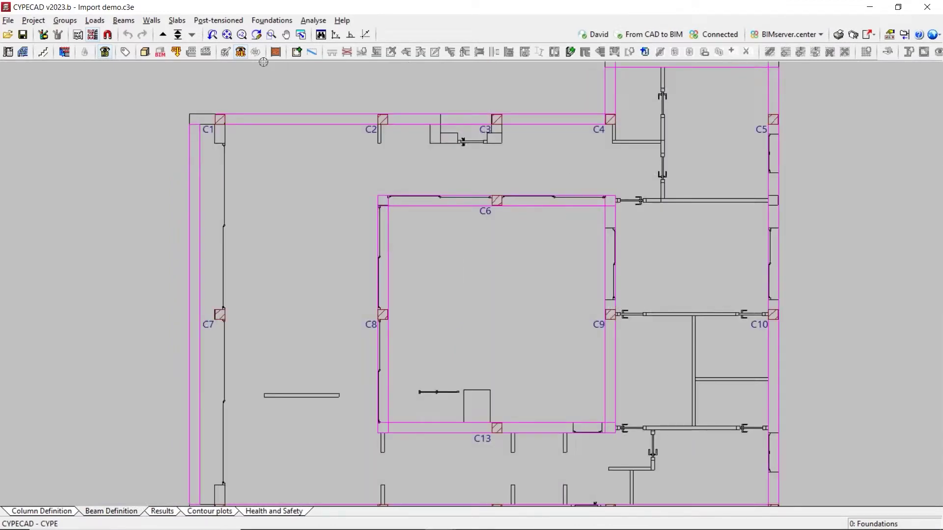
- Hide the DXF-DWG template and the BIM template's columns, walls, beams and floor slabs on the foundations plan
click(93, 34)
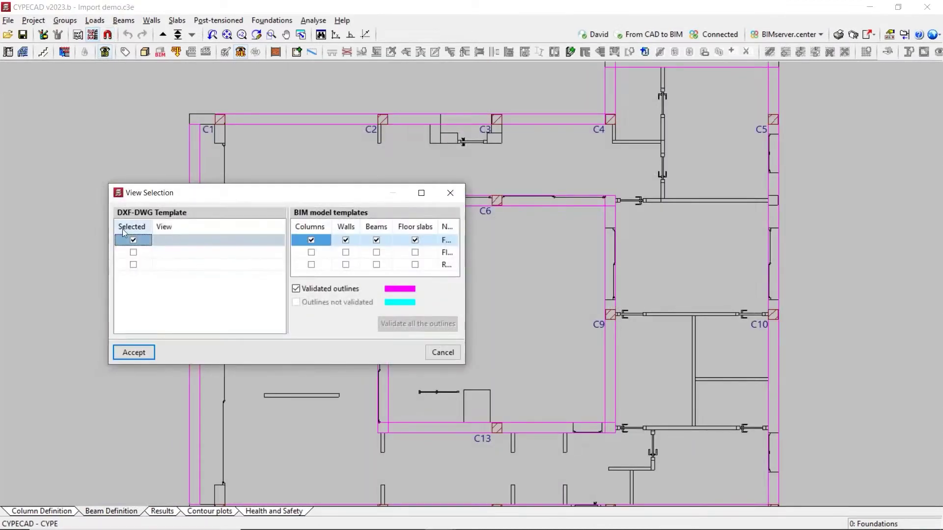
click(327, 242)
click(345, 241)
click(376, 241)
click(406, 243)
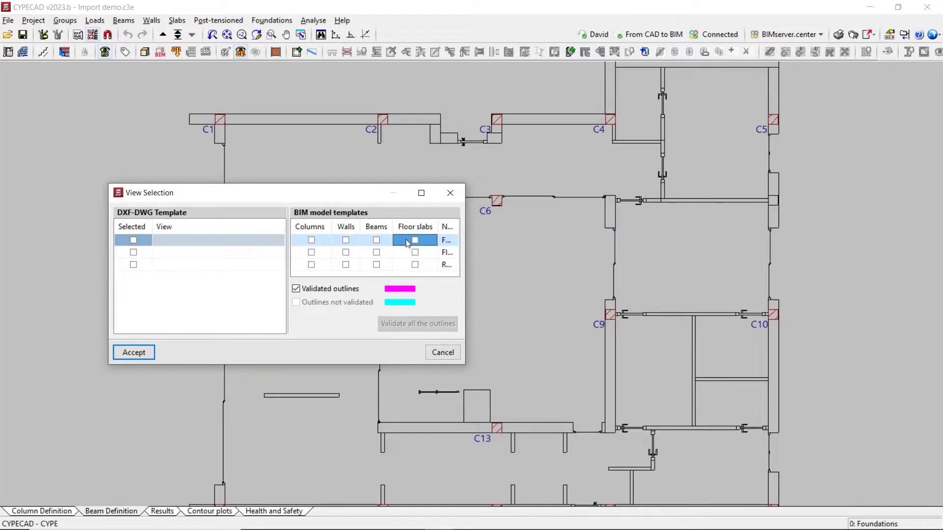
click(150, 355)
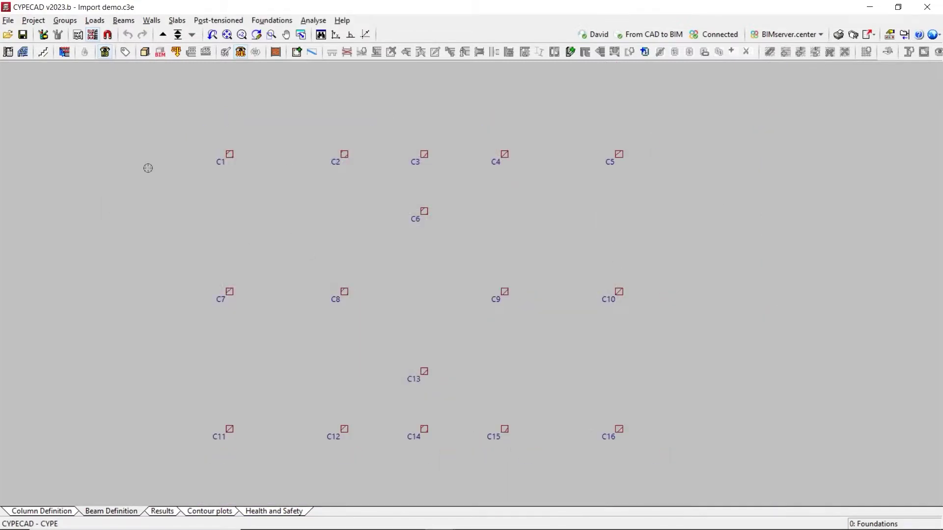
- Start a new single-column foundation element as a pile cap and look through the available pile cap types
click(218, 21)
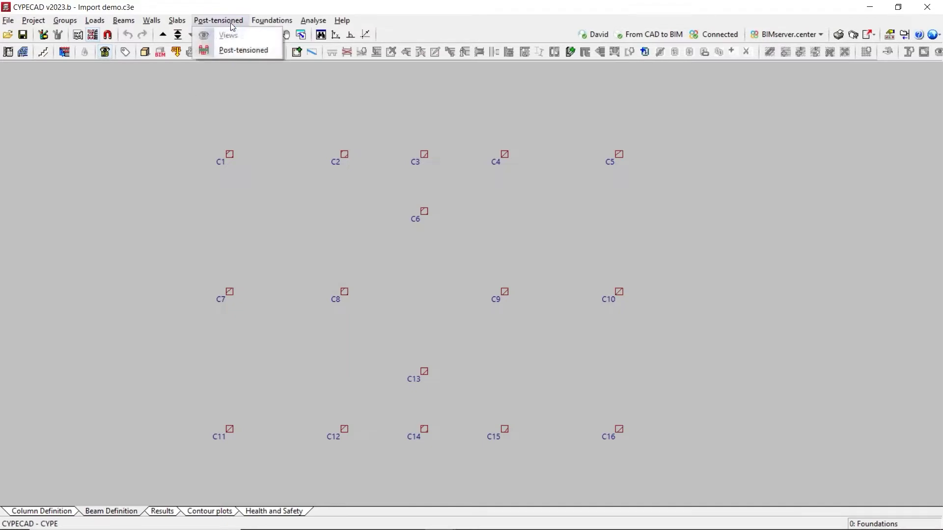
mouse_move(272, 20)
click(306, 84)
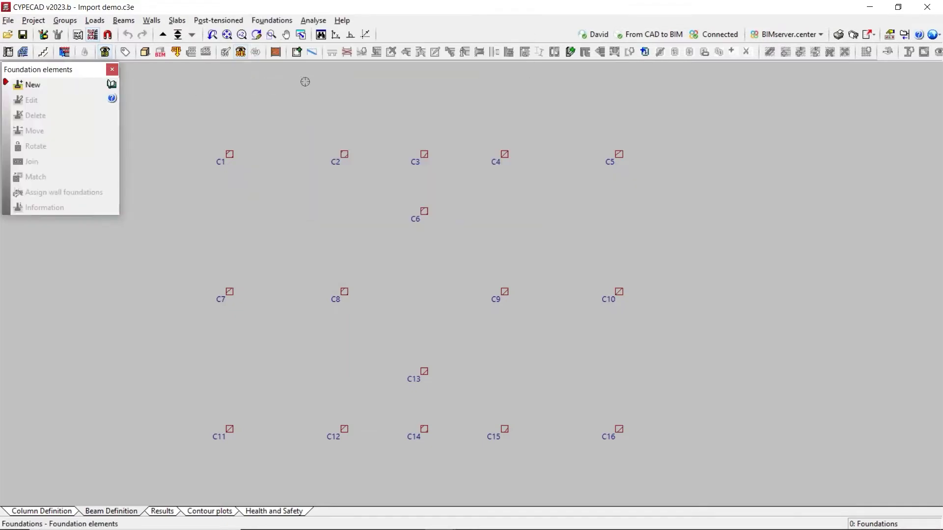
click(33, 85)
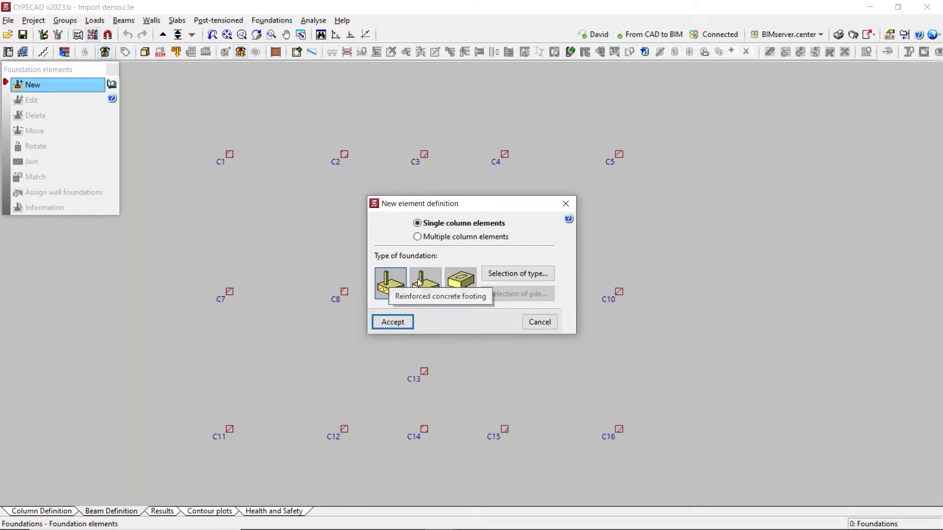
click(468, 288)
click(518, 274)
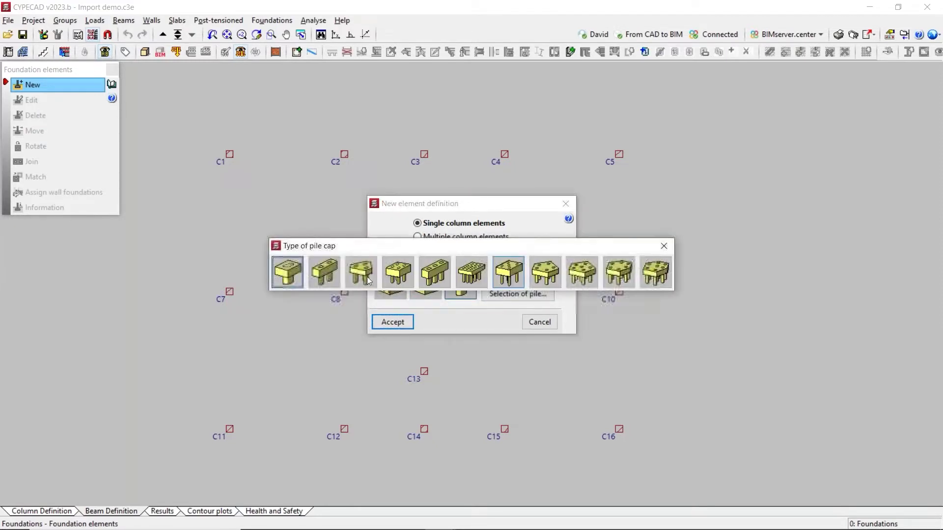
drag(494, 247, 450, 248)
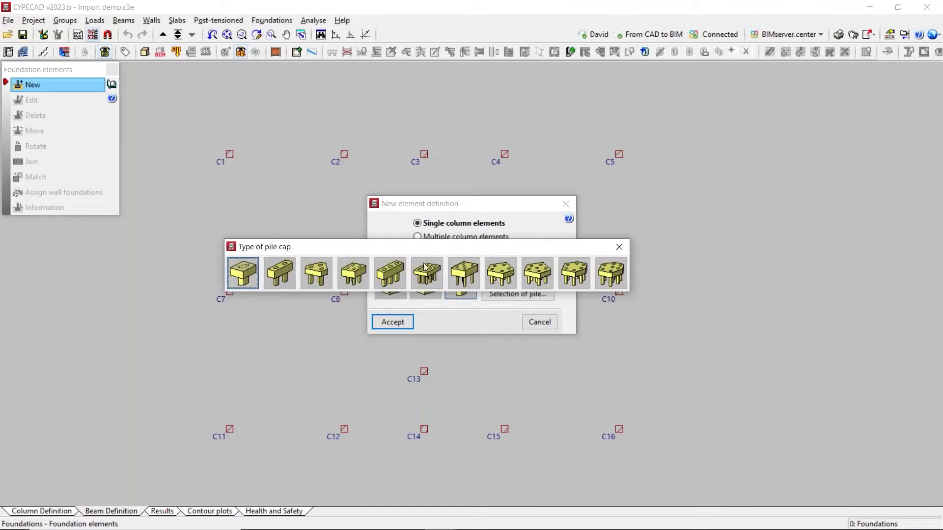
click(619, 247)
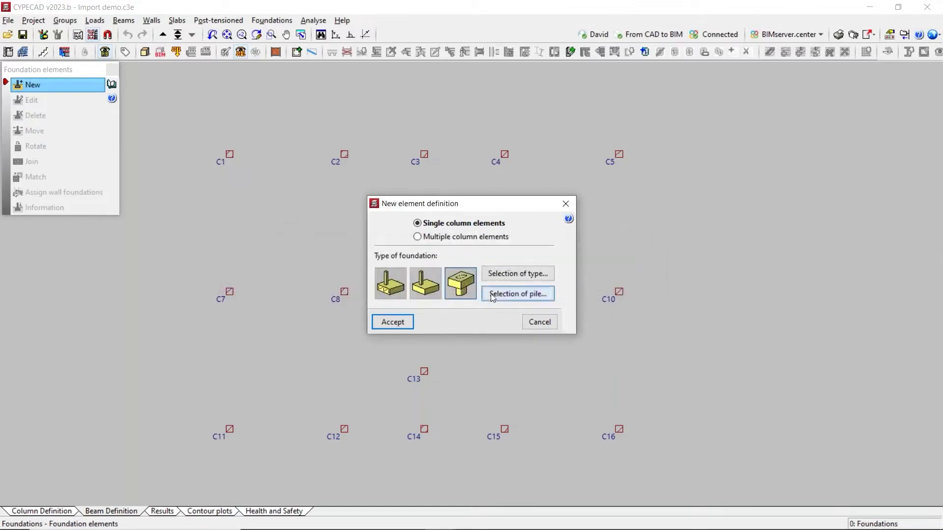
- Create a 250 mm concrete circular pile with reference Pile and accept it for the new pile cap
click(490, 294)
click(487, 251)
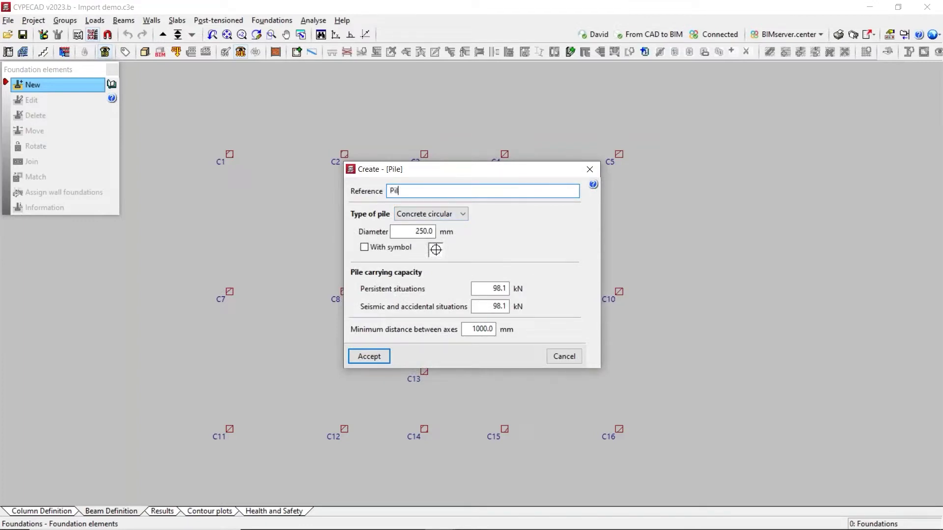
click(379, 356)
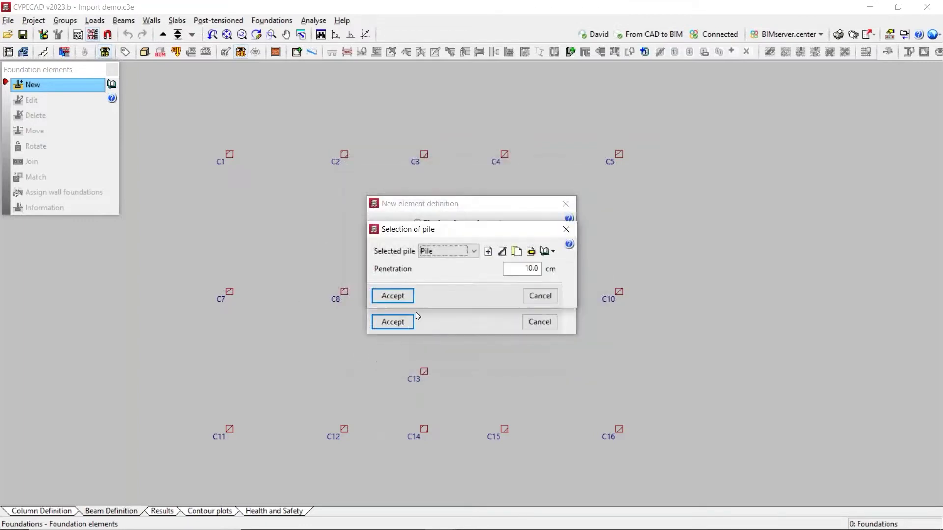
click(406, 298)
click(392, 322)
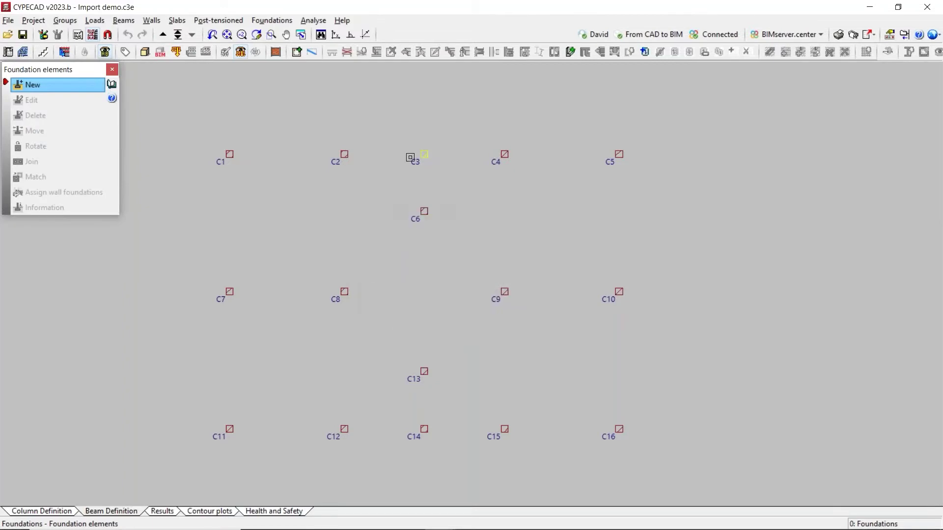
- Place the single-pile cap under column C3
click(424, 154)
scroll(417, 135, up, 2)
scroll(499, 127, up, 2)
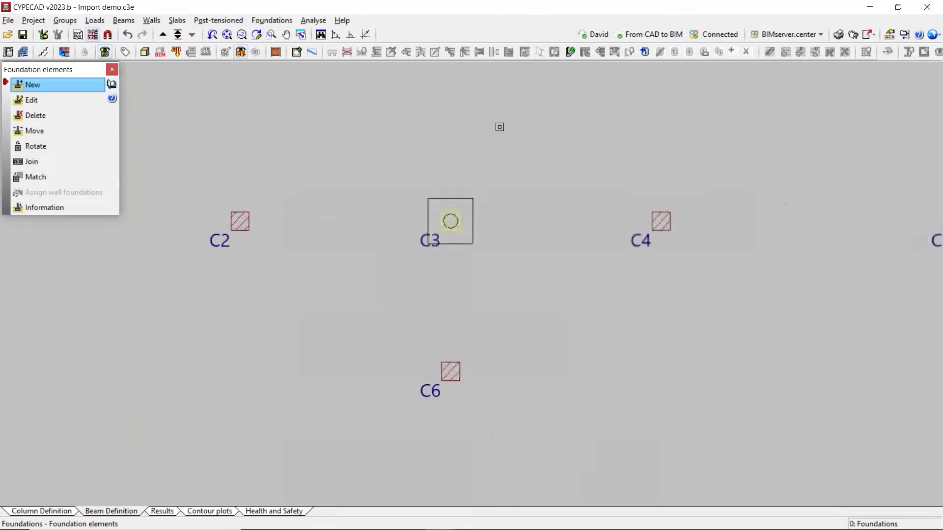
- Inspect the pile cap and its pile from below in the 3D building view, and close the view
click(144, 52)
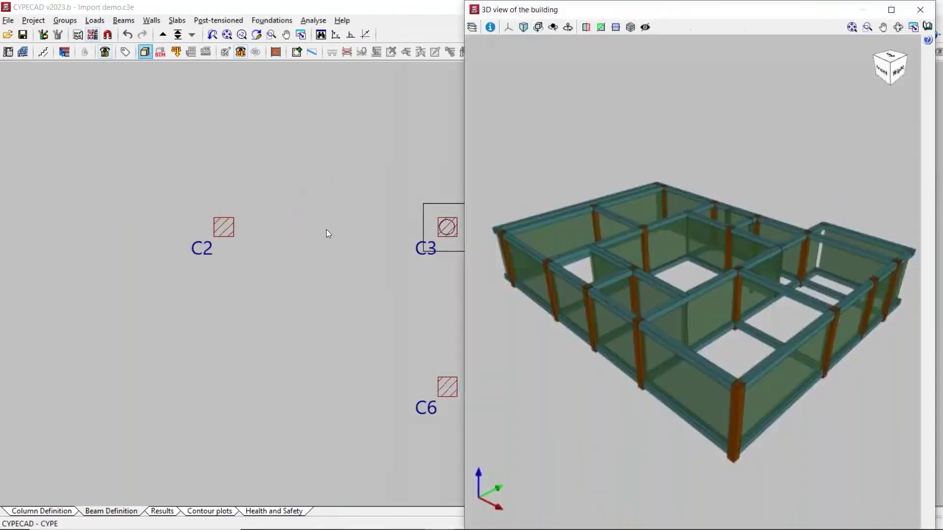
middle_drag(728, 400, 774, 320)
scroll(773, 318, up, 5)
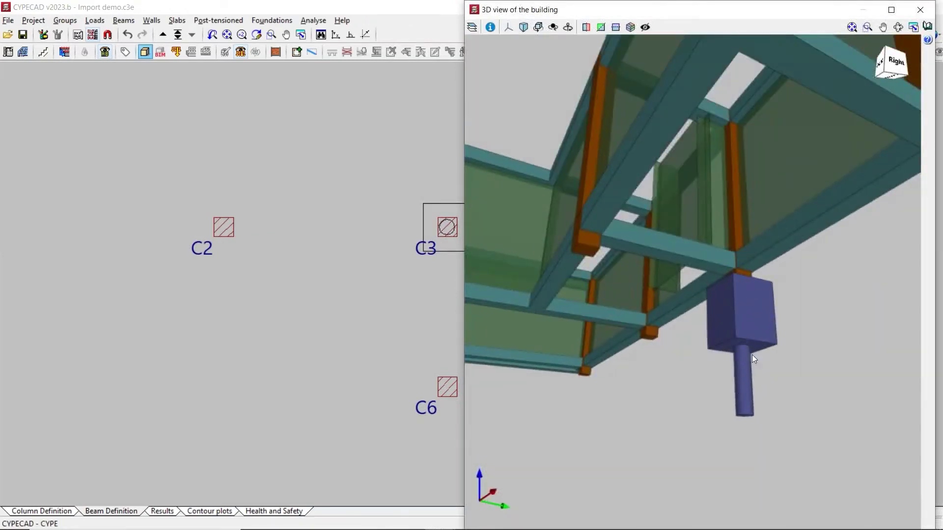
click(919, 10)
- Delete the pile cap under column C3 and leave the foundation elements command
scroll(303, 219, down, 2)
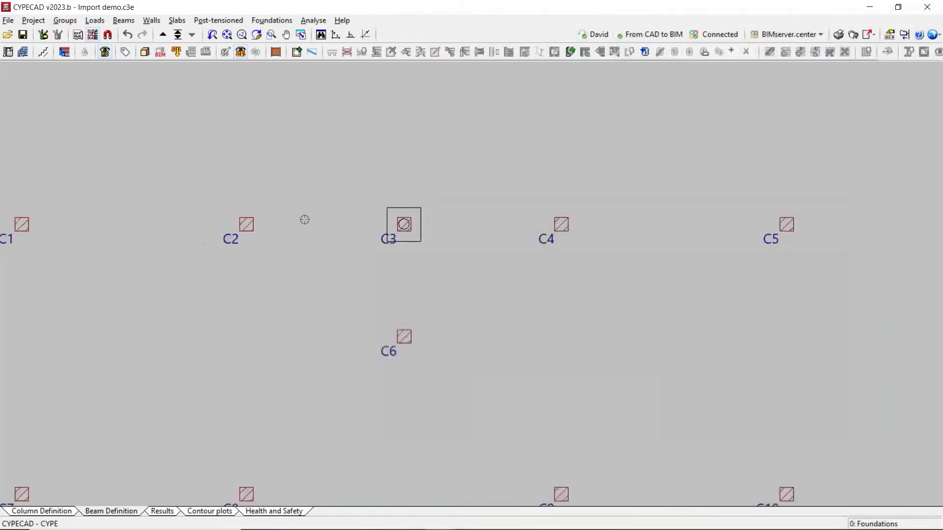
click(177, 20)
mouse_move(309, 13)
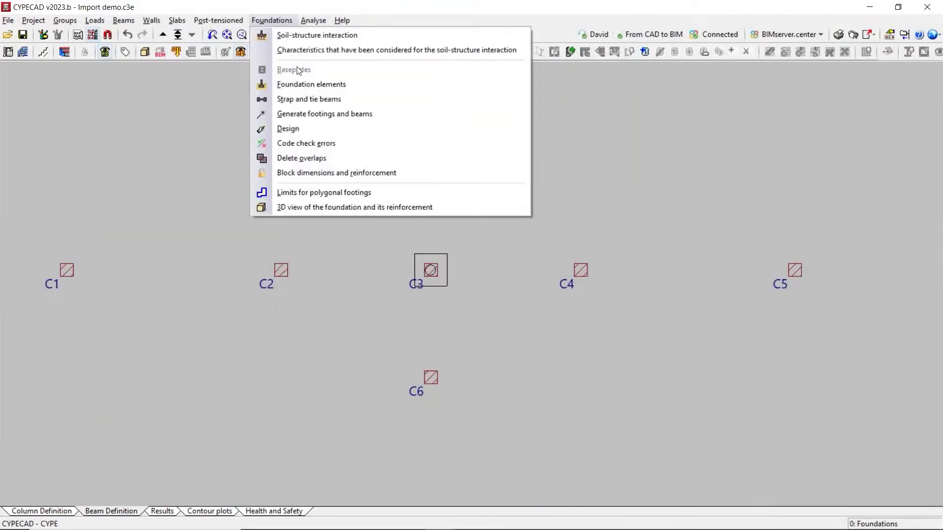
click(314, 84)
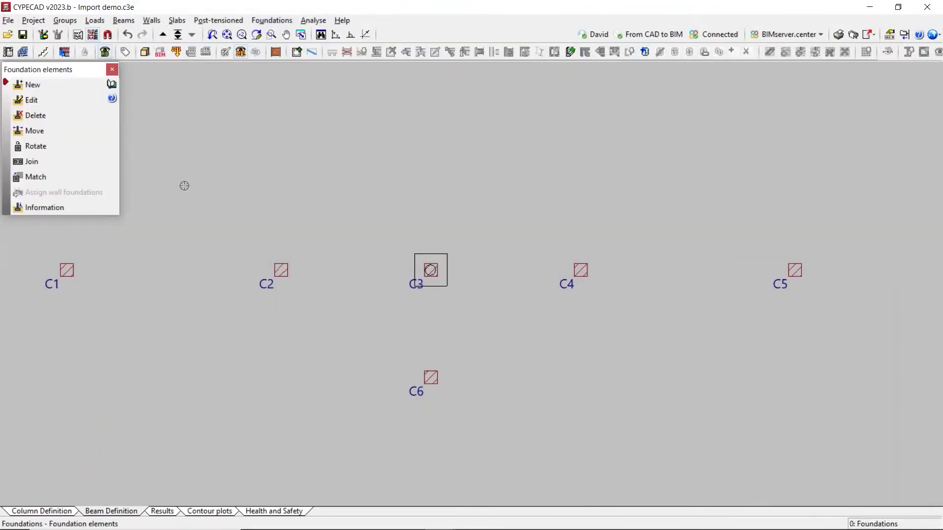
click(36, 115)
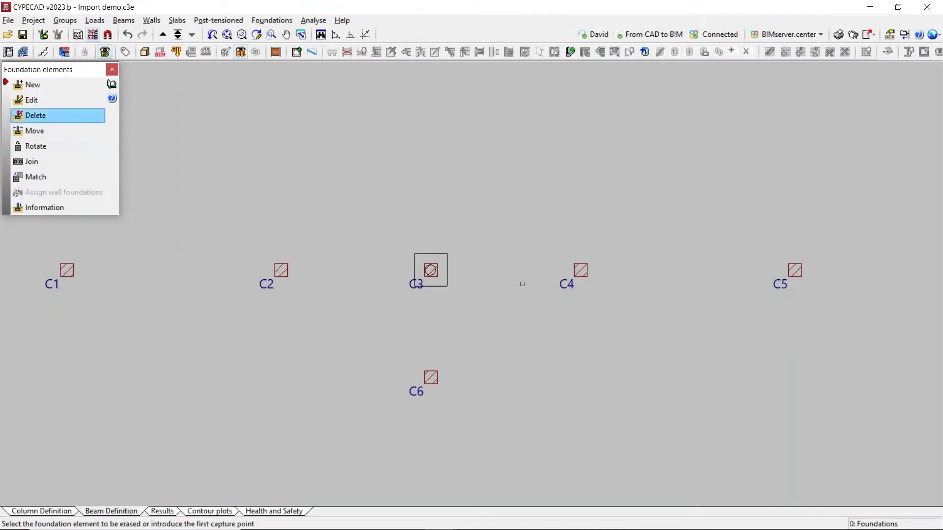
click(112, 69)
scroll(402, 284, down, 4)
scroll(435, 430, up, 4)
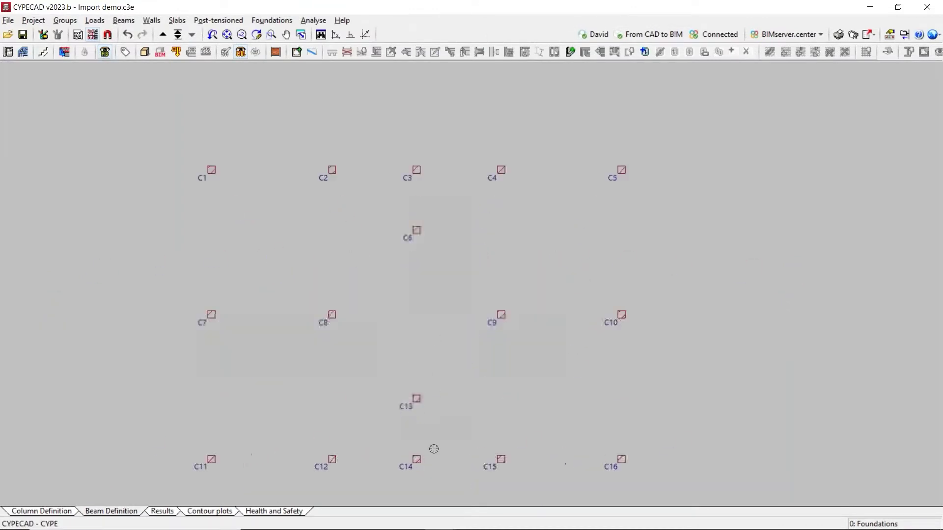
- Generate footings and beams with a 10 m vision distance, 20-degree vision angle and 1.00 m maximum separation between column axes
scroll(442, 423, down, 2)
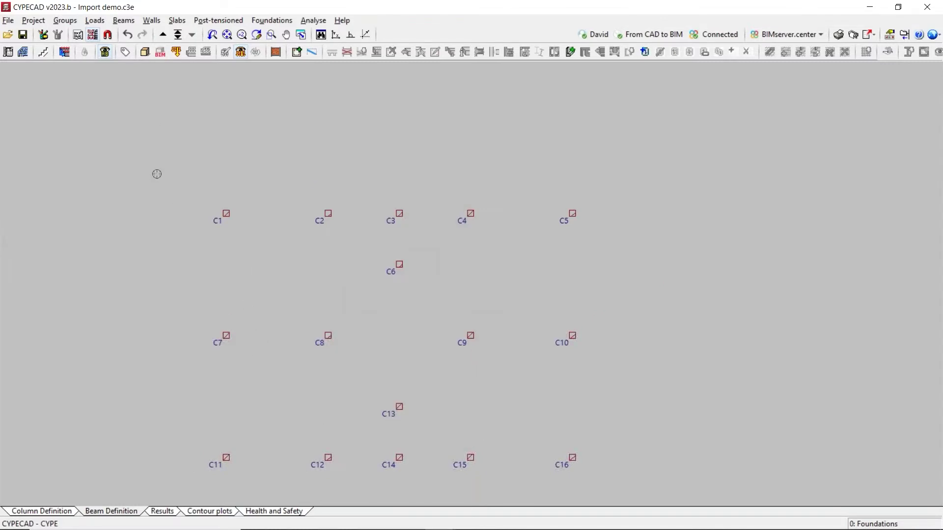
click(268, 23)
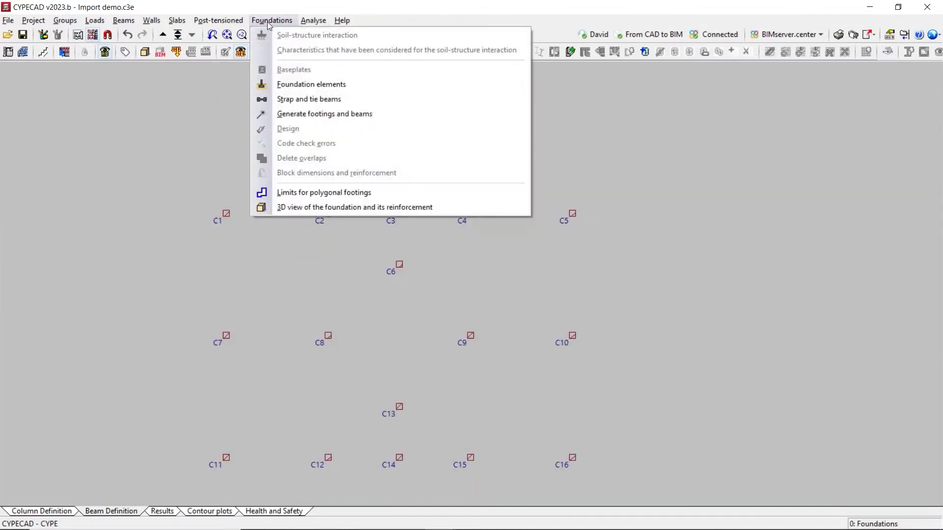
click(316, 114)
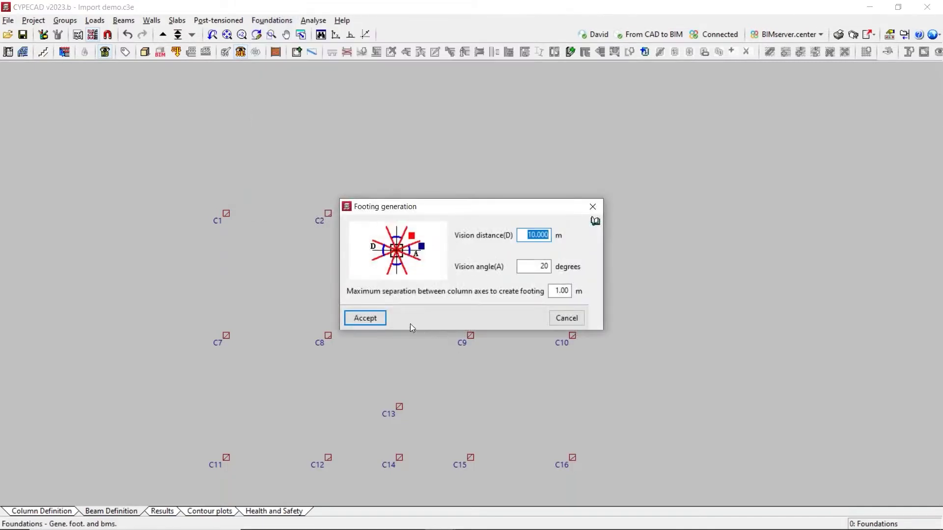
click(381, 317)
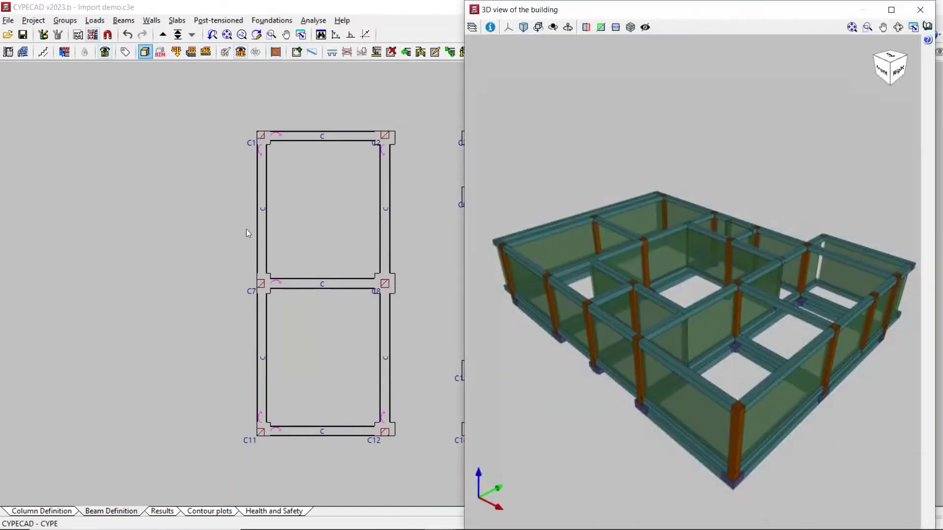
- Inspect the generated footings and foundation beams from below and around in the 3D building view, and close the view
middle_drag(786, 443, 611, 328)
scroll(584, 300, up, 5)
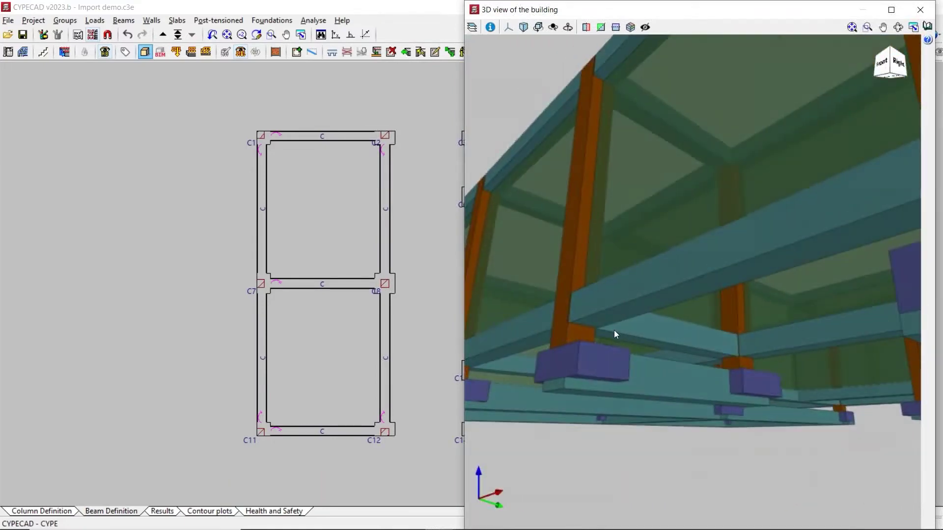
scroll(582, 330, down, 8)
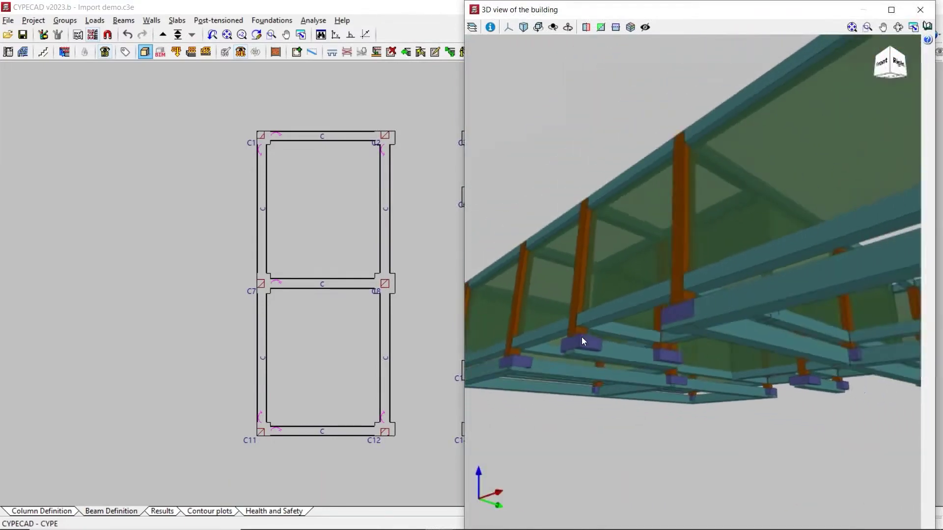
middle_drag(580, 350, 647, 388)
middle_drag(754, 372, 810, 319)
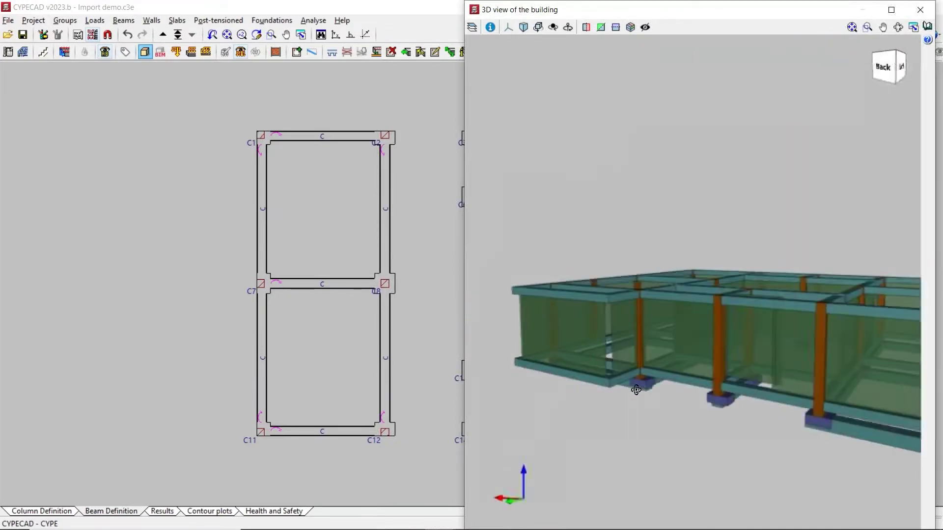
click(923, 14)
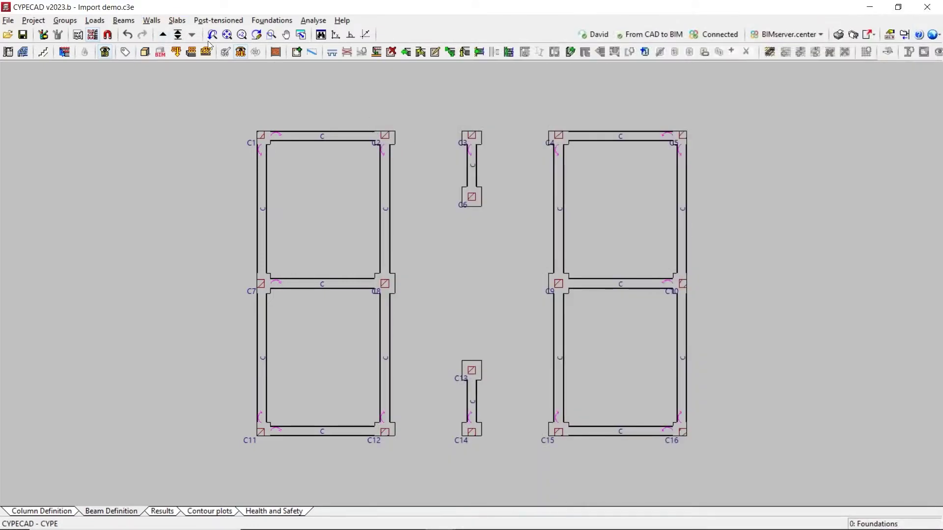
- Start defining foundation beams, review the available types, and accept tie beam C.1 with strap beam C
click(272, 20)
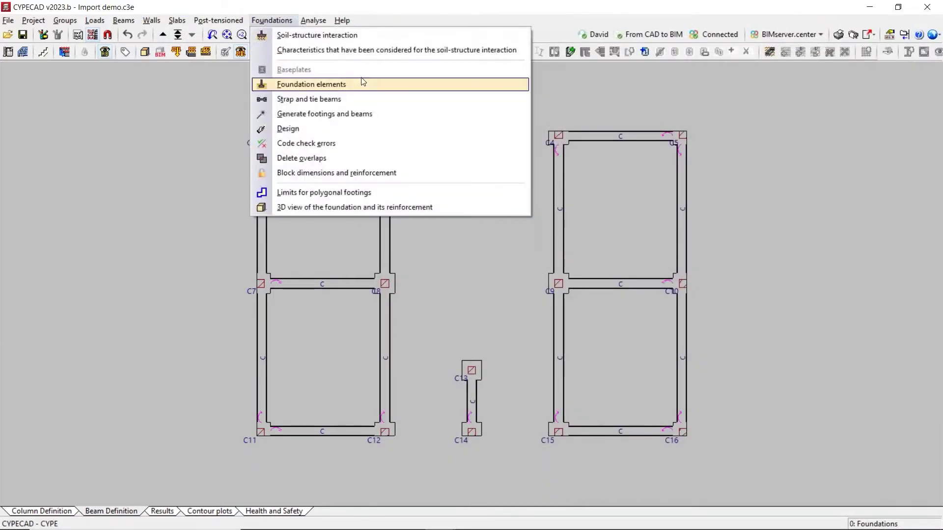
click(358, 99)
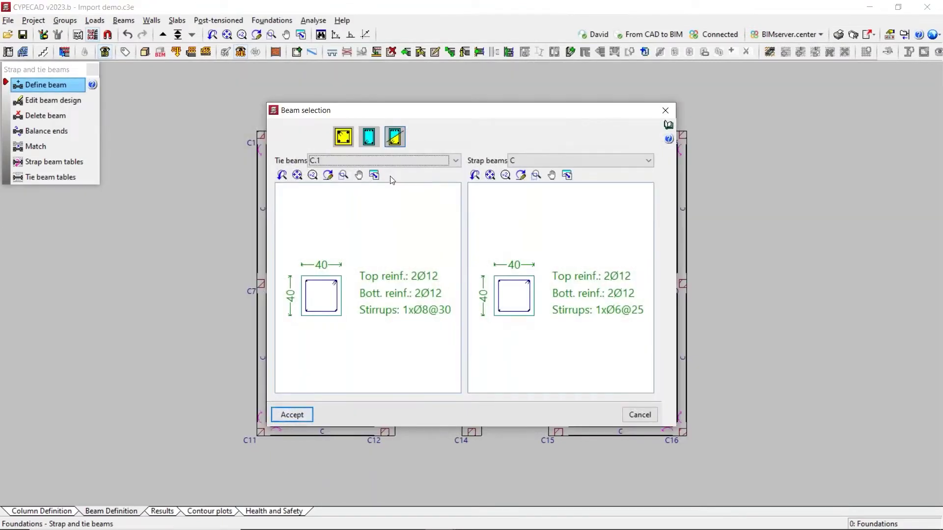
click(402, 162)
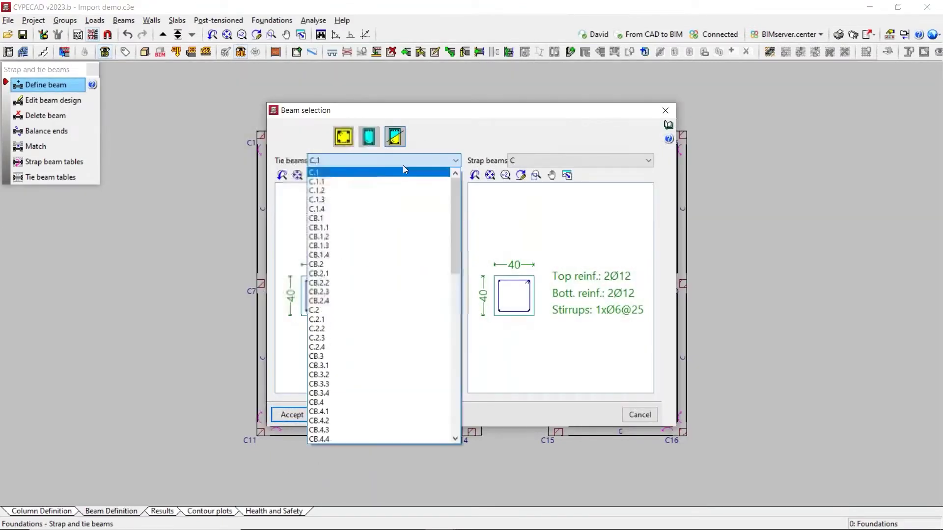
click(555, 159)
click(554, 159)
scroll(594, 307, down, 1)
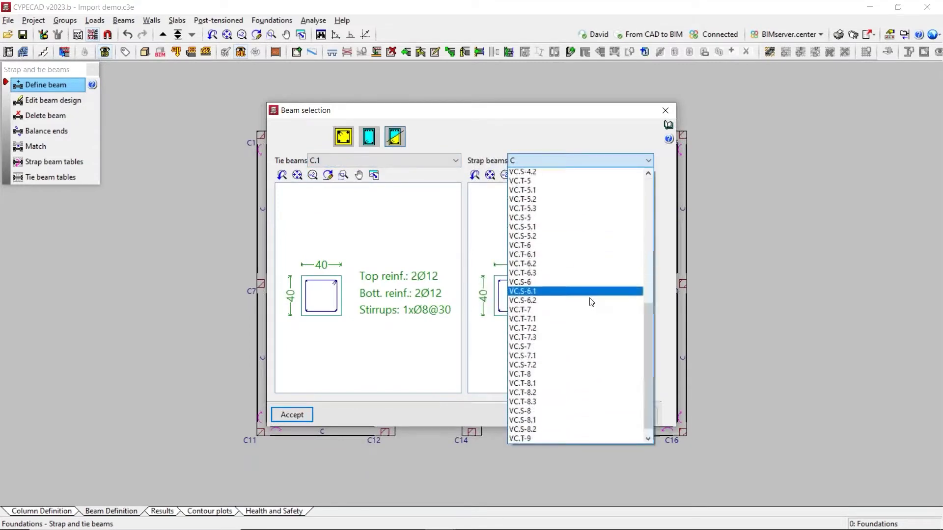
scroll(569, 275, up, 3)
click(568, 162)
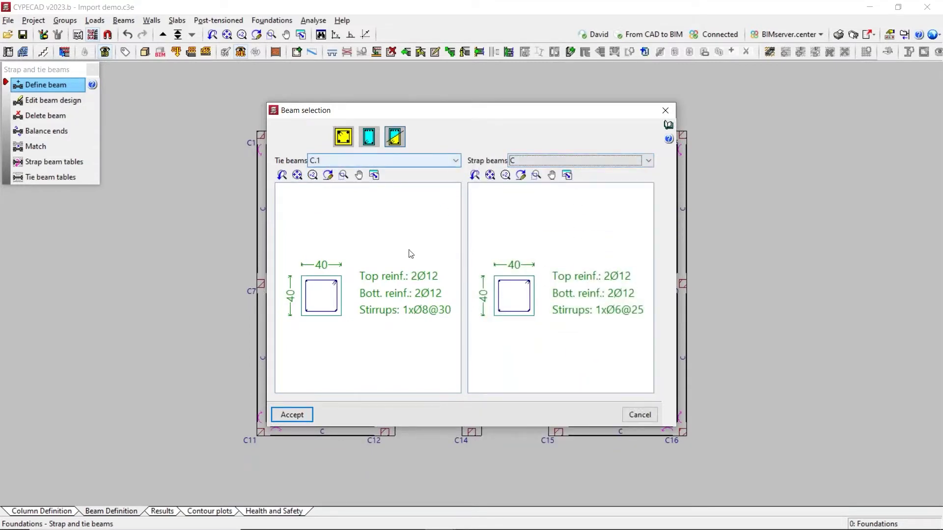
click(292, 415)
- Add C.1 tie beams connecting columns C2, C3 and C4
scroll(497, 95, up, 1)
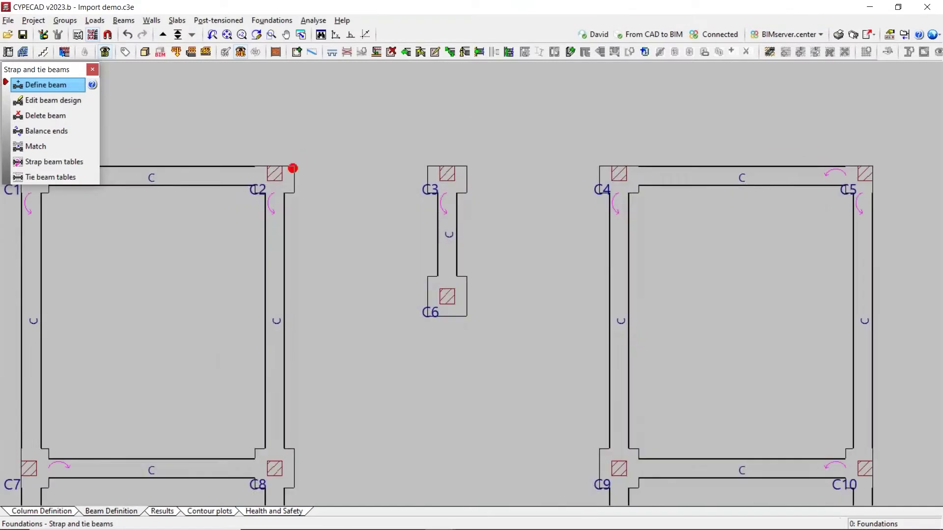
click(274, 173)
click(447, 173)
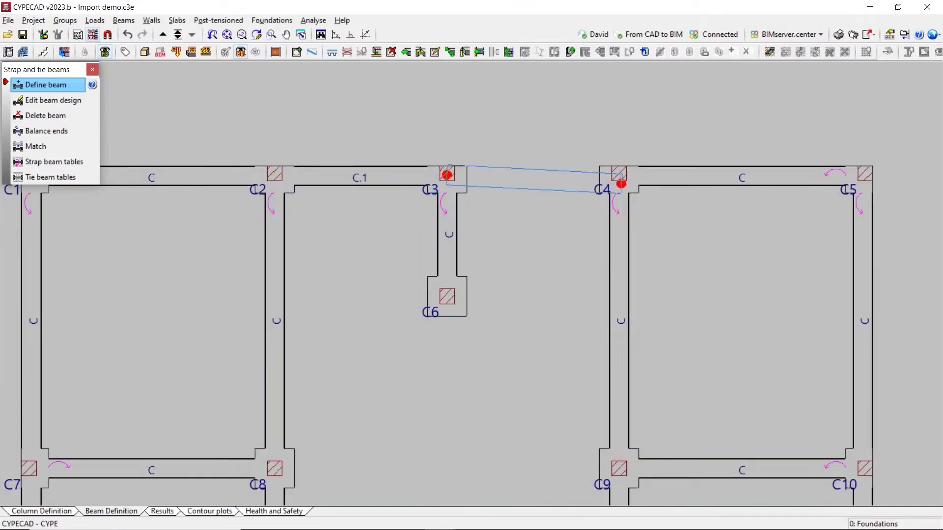
click(619, 174)
- Add C.1 tie beams connecting columns C12, C14 and C15
scroll(539, 383, down, 2)
scroll(488, 415, up, 1)
click(488, 414)
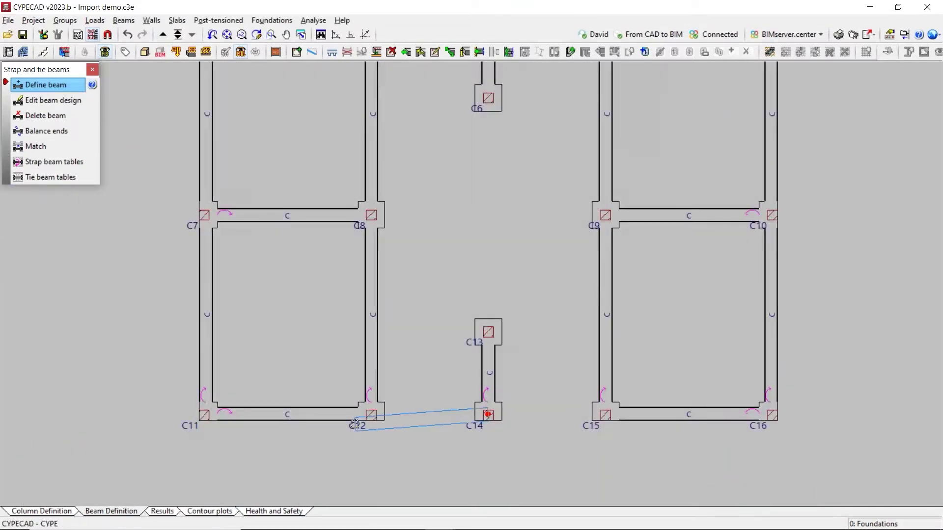
click(371, 415)
click(488, 414)
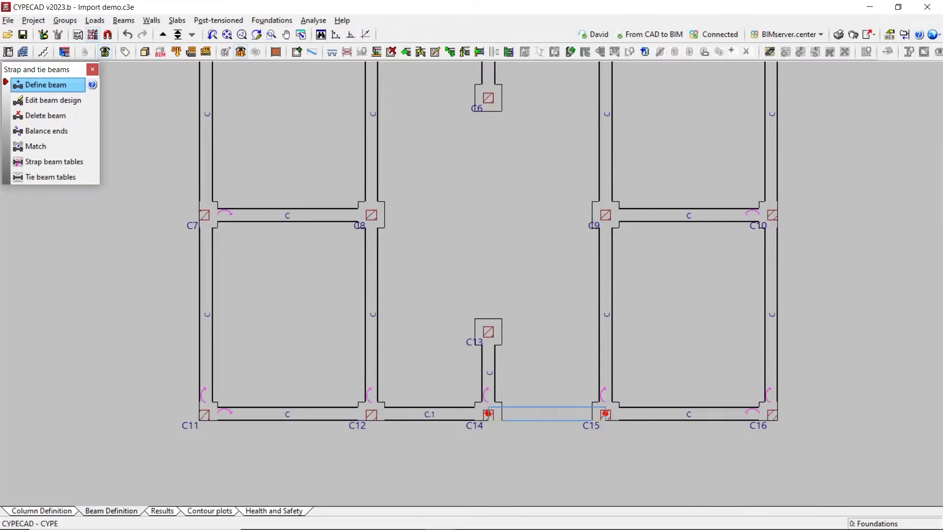
click(605, 414)
scroll(501, 291, down, 2)
scroll(389, 144, up, 2)
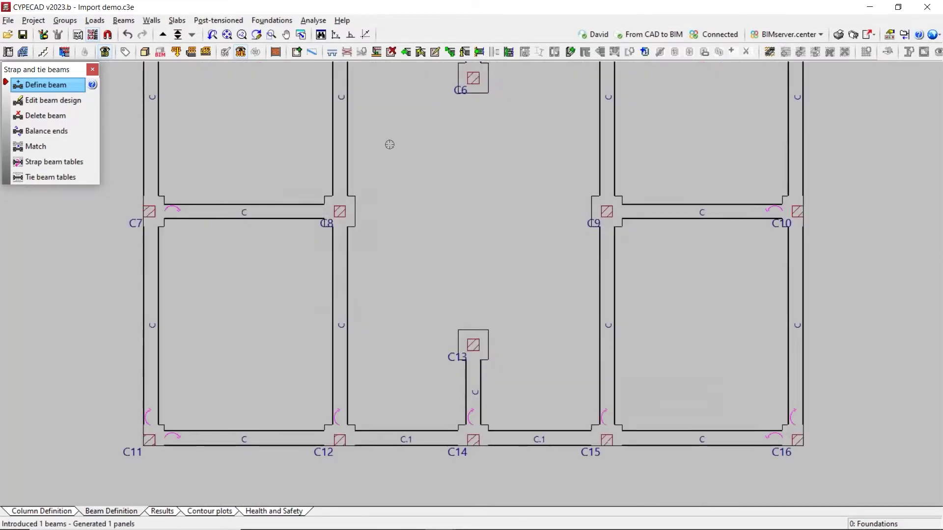
- Turn on orthogonal drawing and add C.1 tie beams from column C13 to the beams on both sides
click(350, 34)
click(472, 346)
click(341, 344)
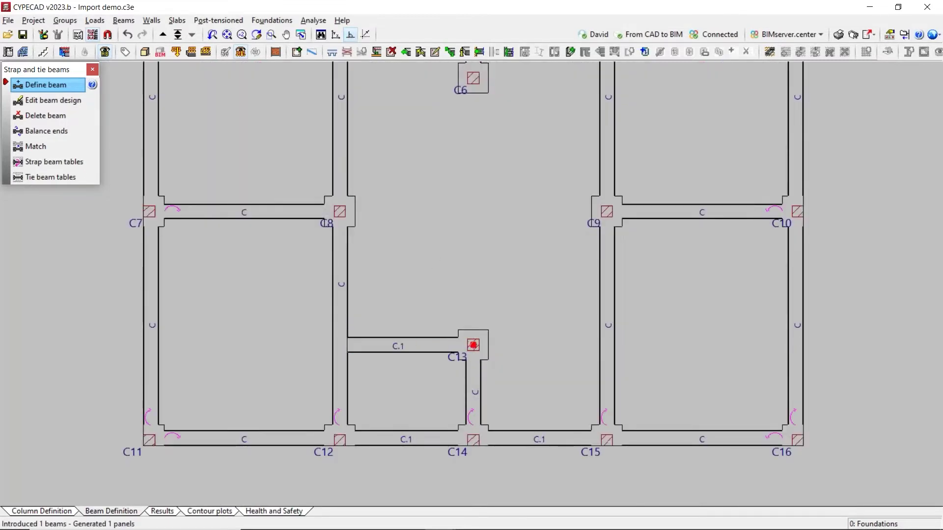
click(473, 346)
click(607, 344)
- Add C.1 tie beams from column C6 to the vertical beams on both sides
scroll(496, 152, up, 2)
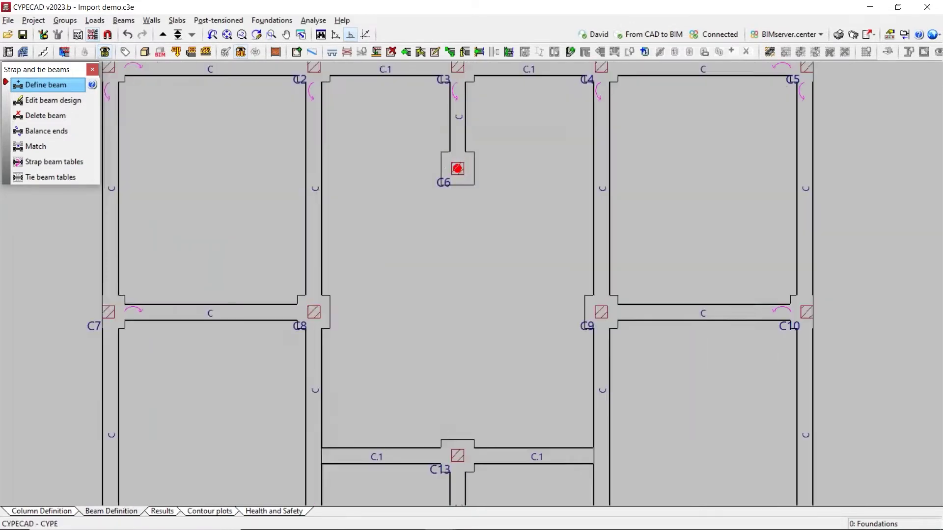
click(457, 168)
click(400, 168)
click(457, 169)
click(601, 168)
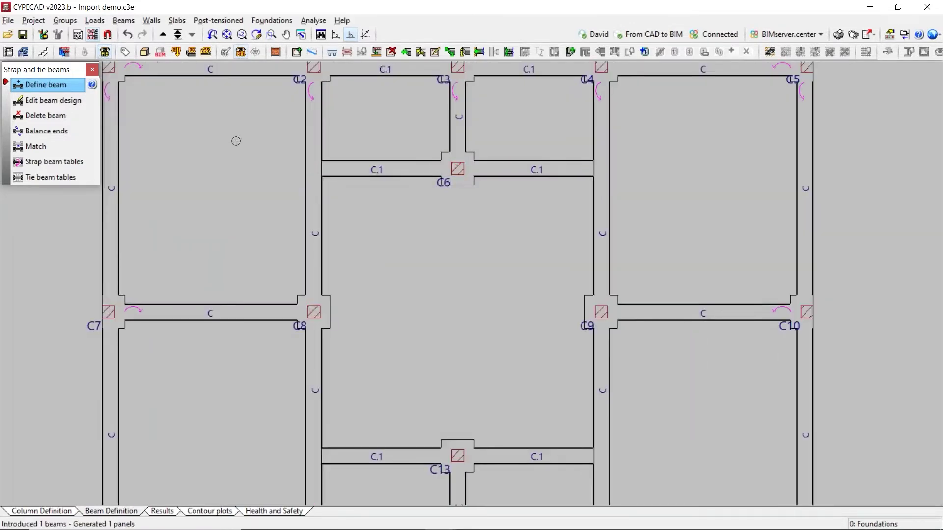
- Inspect the completed foundation beam layout in the 3D building view, and close the view
click(146, 53)
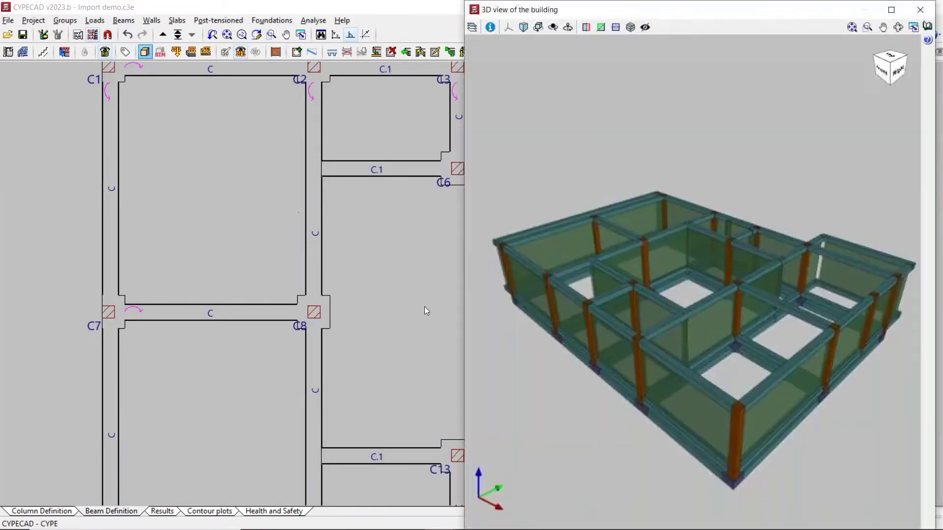
middle_drag(682, 363, 777, 367)
drag(685, 367, 607, 425)
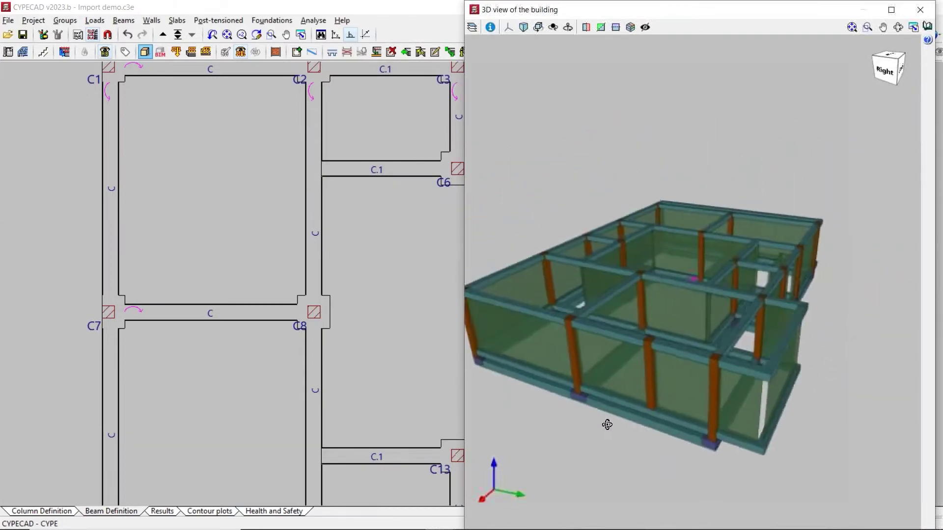
click(920, 9)
scroll(415, 332, down, 2)
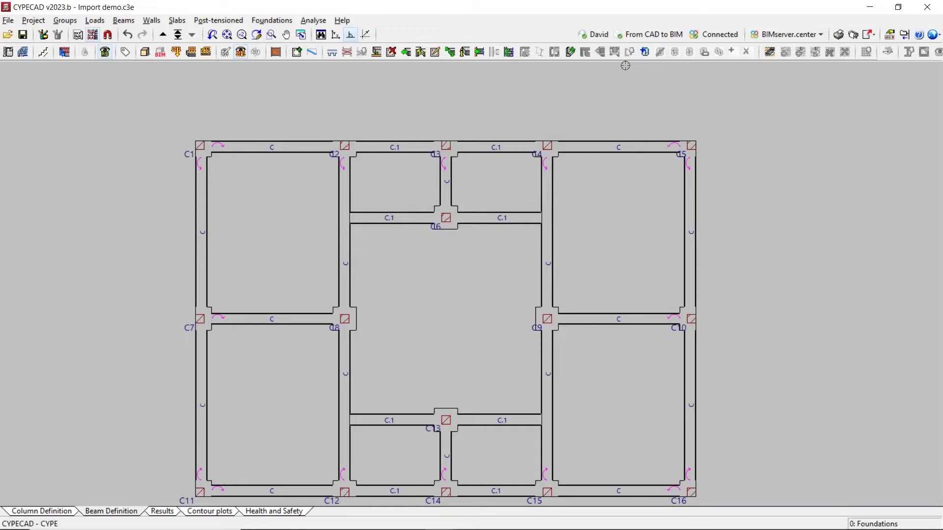
- Switch to the column definition, close the incidents report and examine the column layout with its grid lines
click(45, 511)
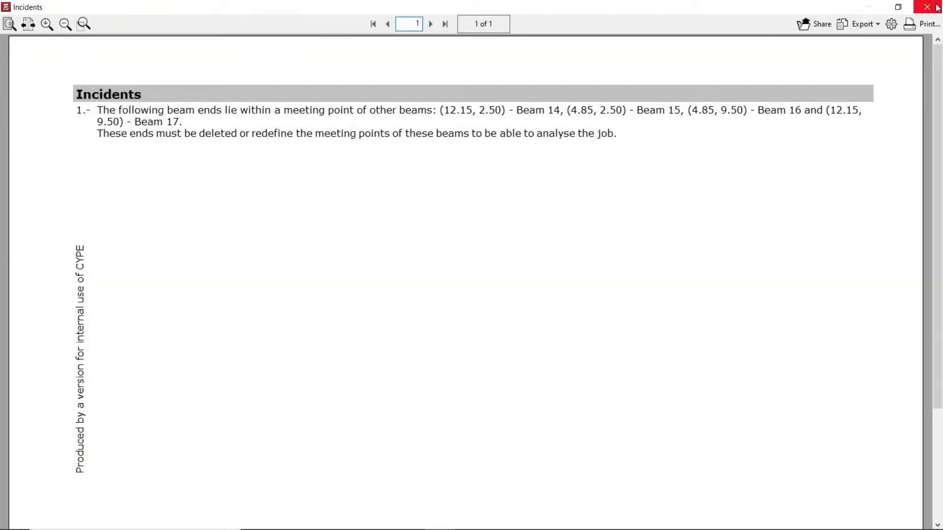
click(926, 7)
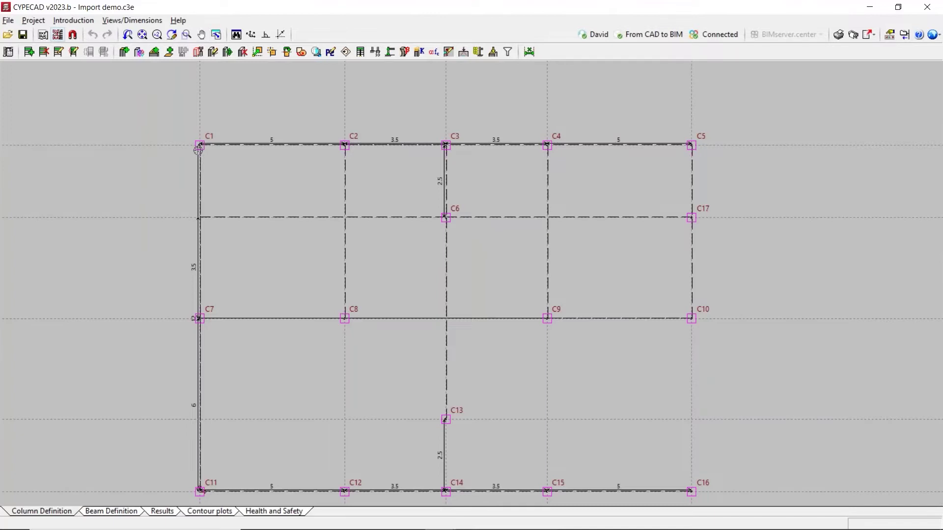
scroll(199, 93, up, 3)
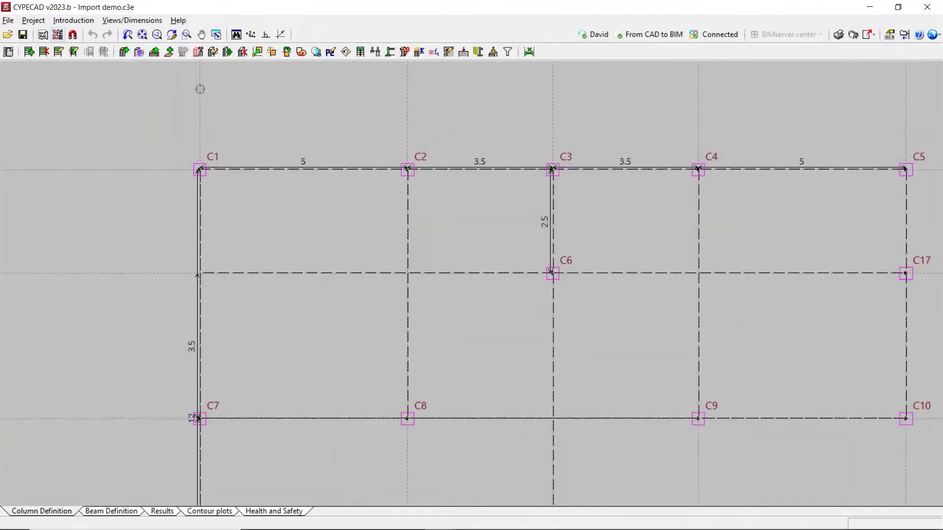
scroll(194, 122, up, 2)
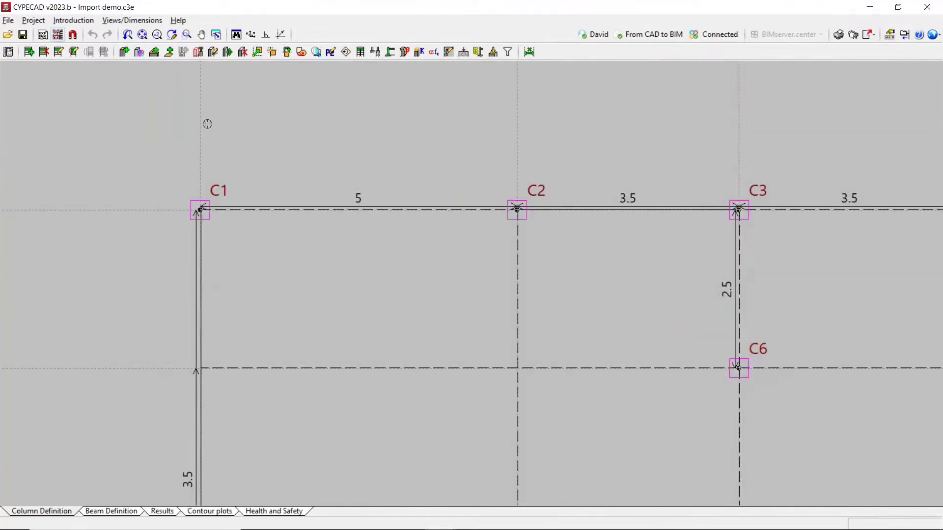
scroll(206, 124, down, 1)
scroll(207, 123, down, 3)
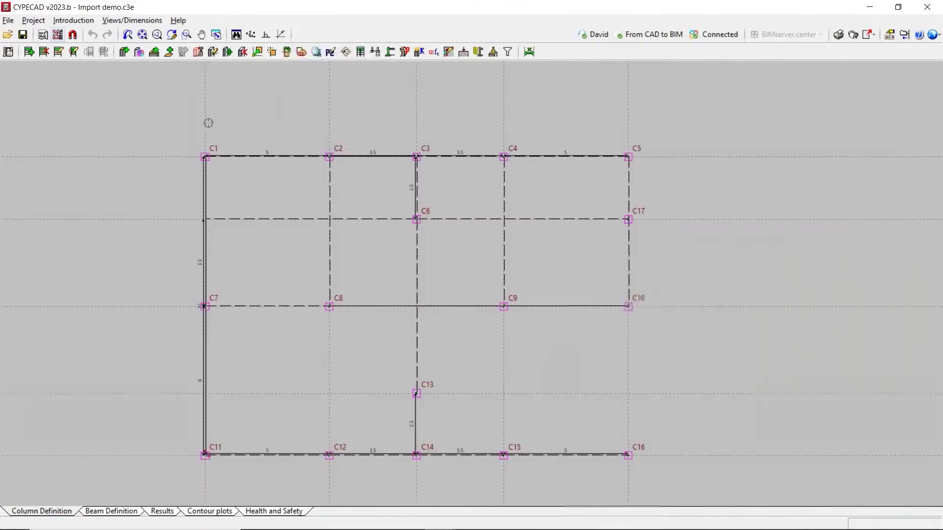
click(33, 20)
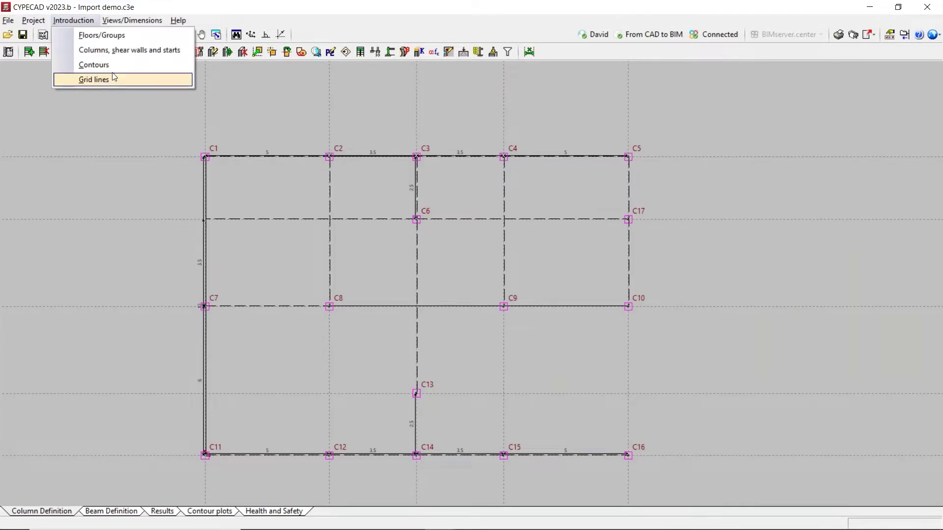
click(93, 78)
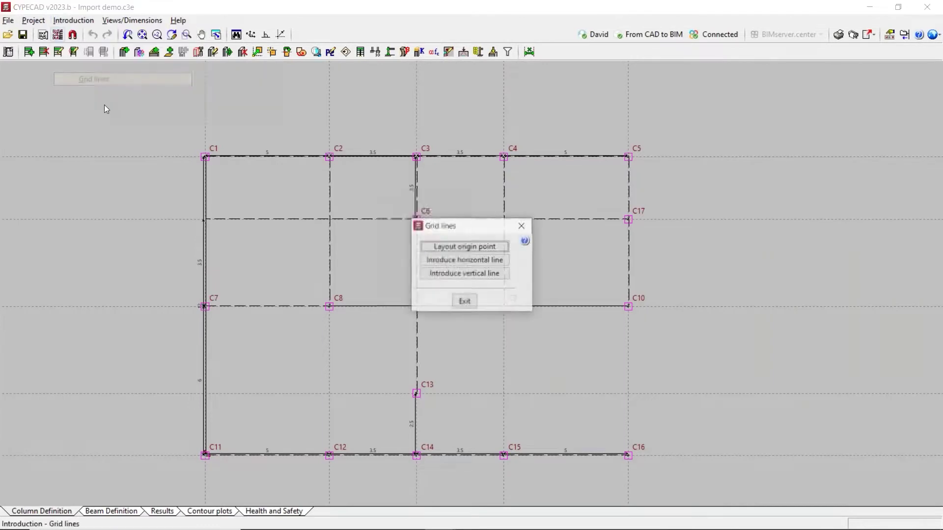
click(487, 260)
click(206, 109)
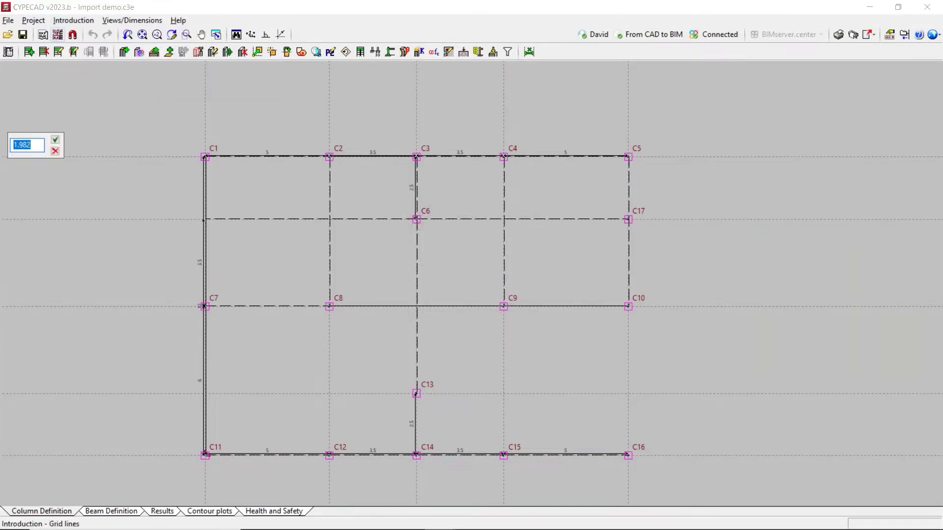
click(59, 152)
scroll(204, 147, up, 5)
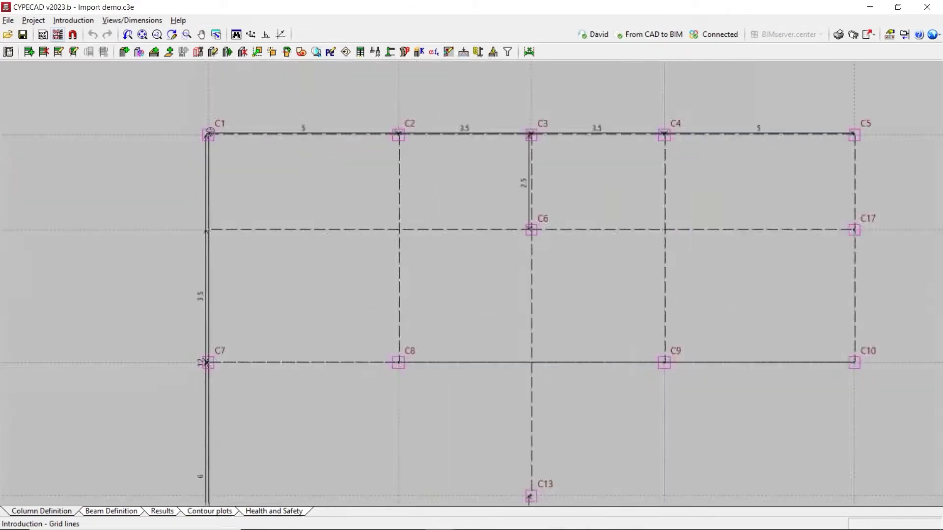
click(202, 93)
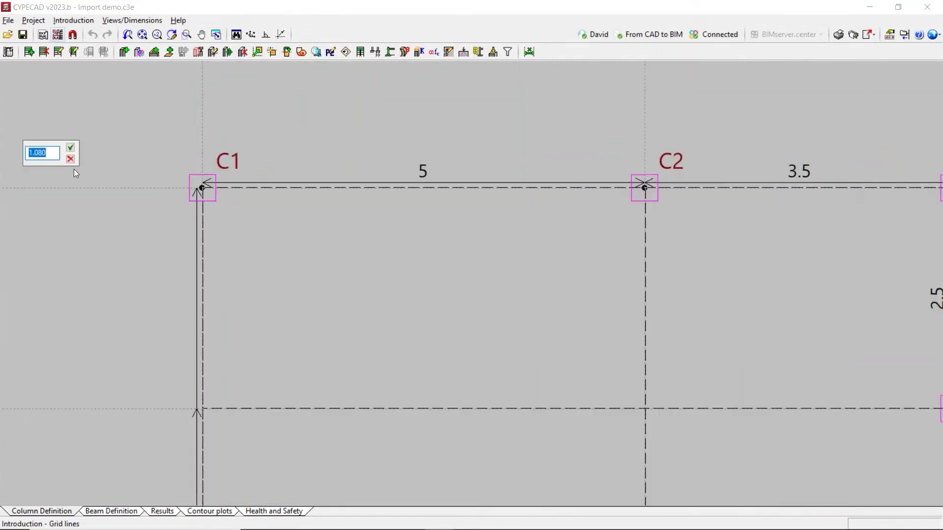
click(69, 148)
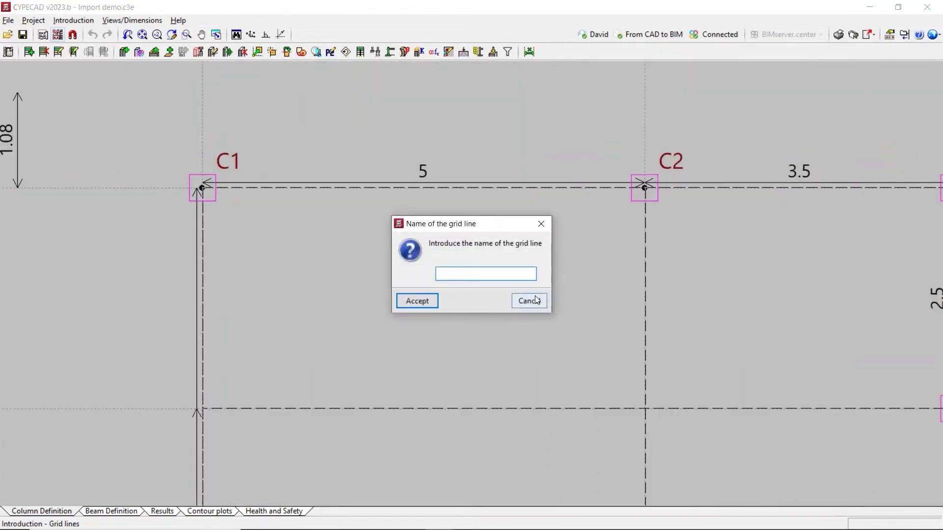
click(529, 300)
- Introduce horizontal grid lines A through the C1–C5 column row and B through the C6–C17 row
click(33, 20)
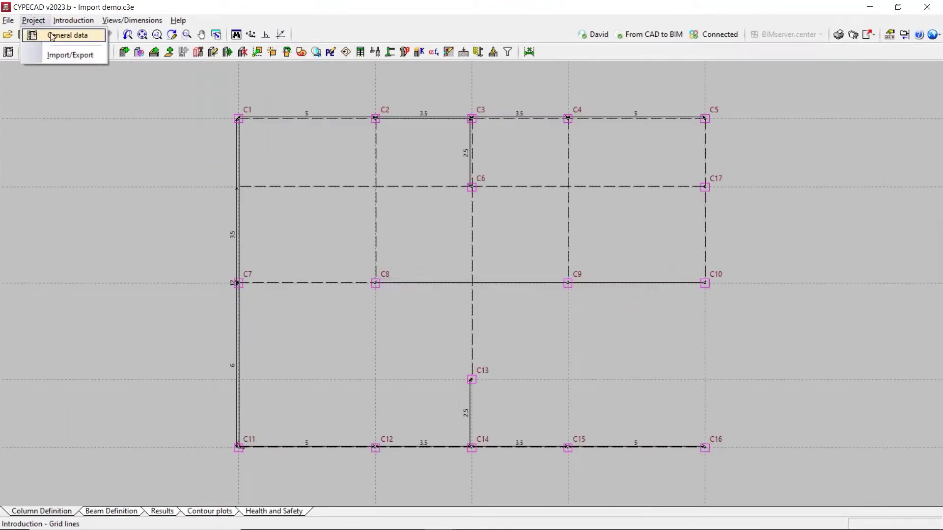
mouse_move(67, 22)
click(96, 80)
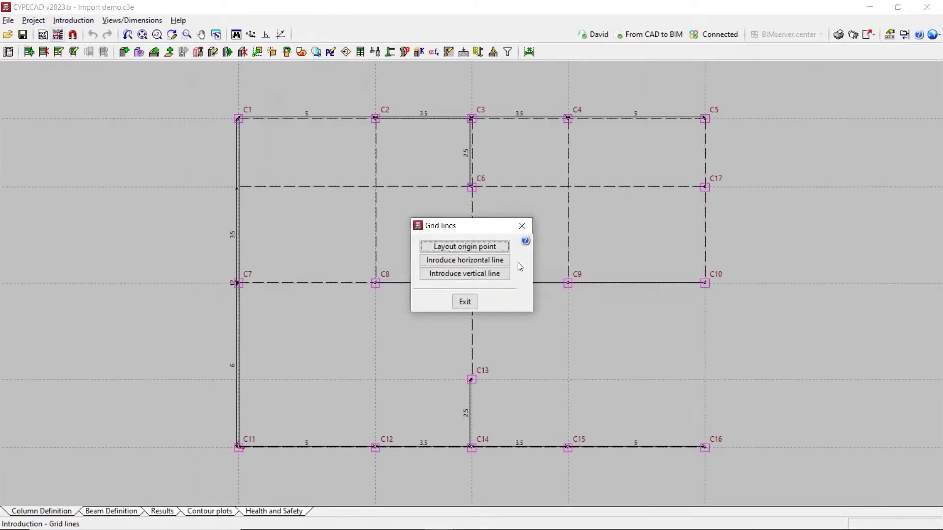
click(498, 260)
click(158, 119)
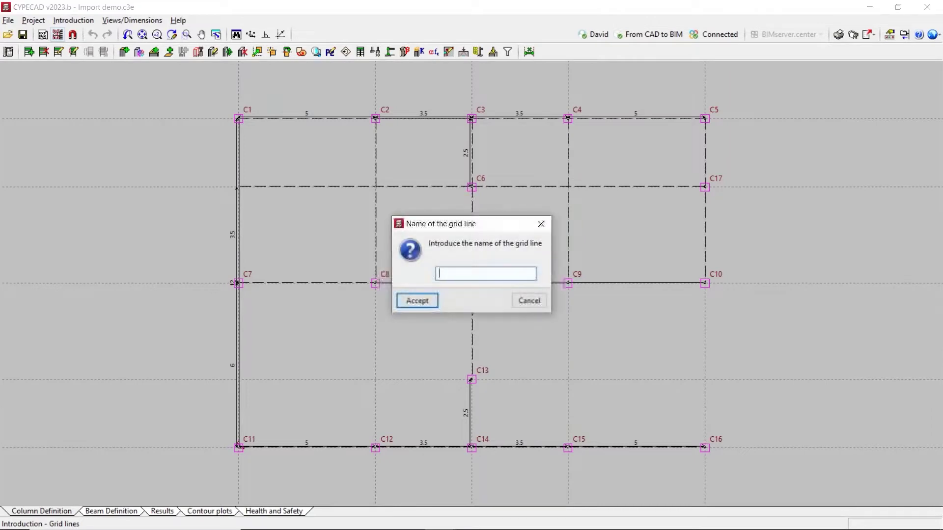
text(A)
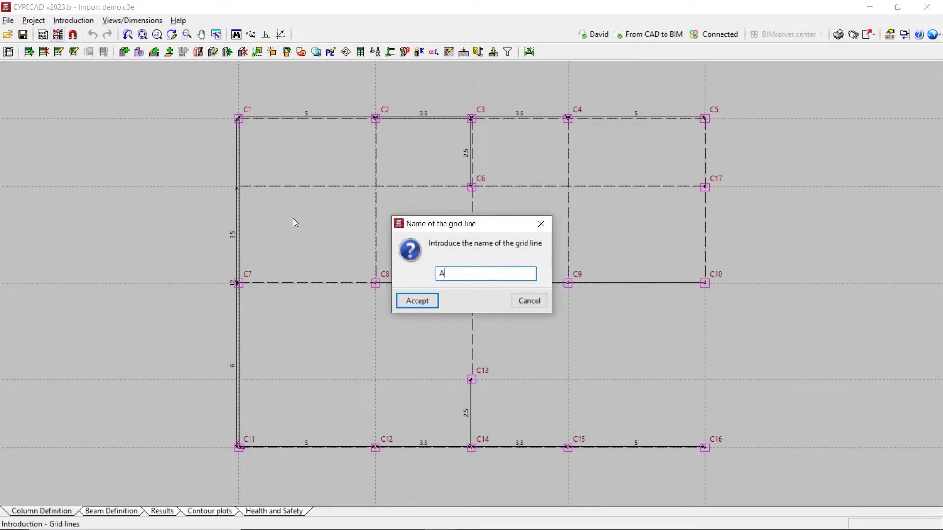
click(406, 299)
click(211, 190)
click(422, 299)
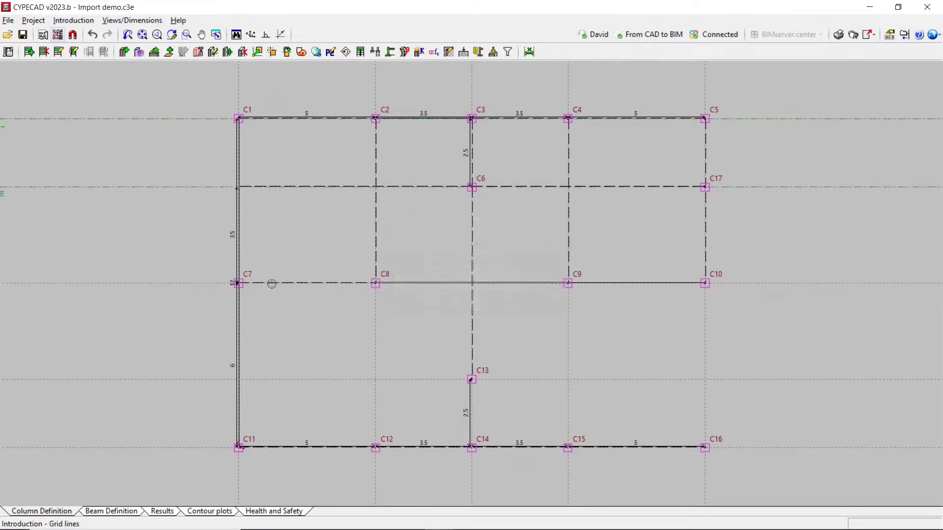
- Add horizontal grid lines C through the C7–C10 row, D through column C13 and E through the C11–C16 row
click(254, 285)
click(417, 300)
click(279, 373)
click(424, 305)
click(202, 448)
click(417, 300)
- Introduce vertical grid lines 1, 2 and 3 through columns C1, C2 and C3
click(40, 20)
mouse_move(53, 20)
click(93, 79)
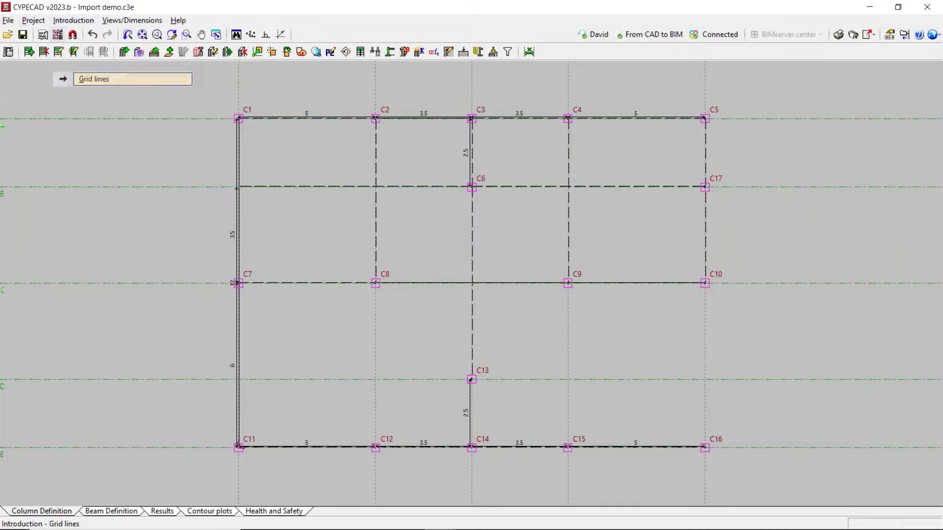
click(497, 255)
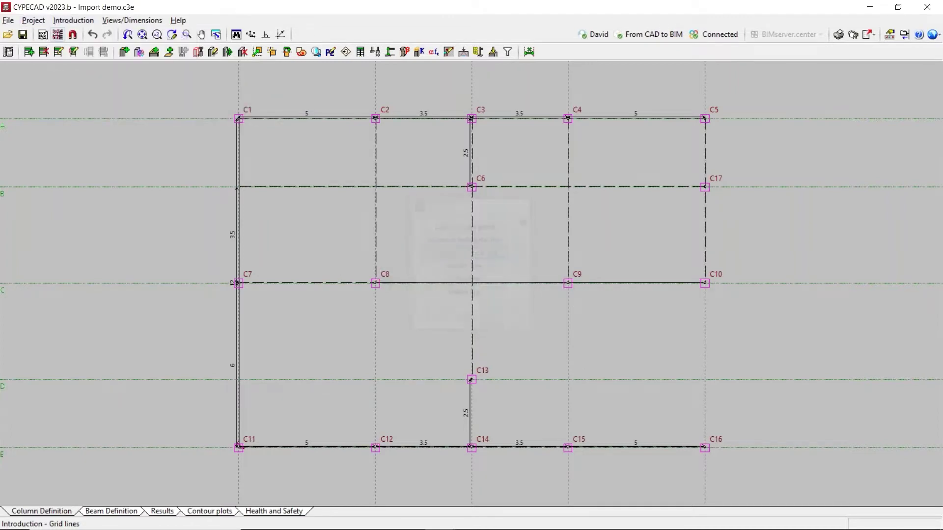
scroll(224, 86, up, 2)
click(246, 89)
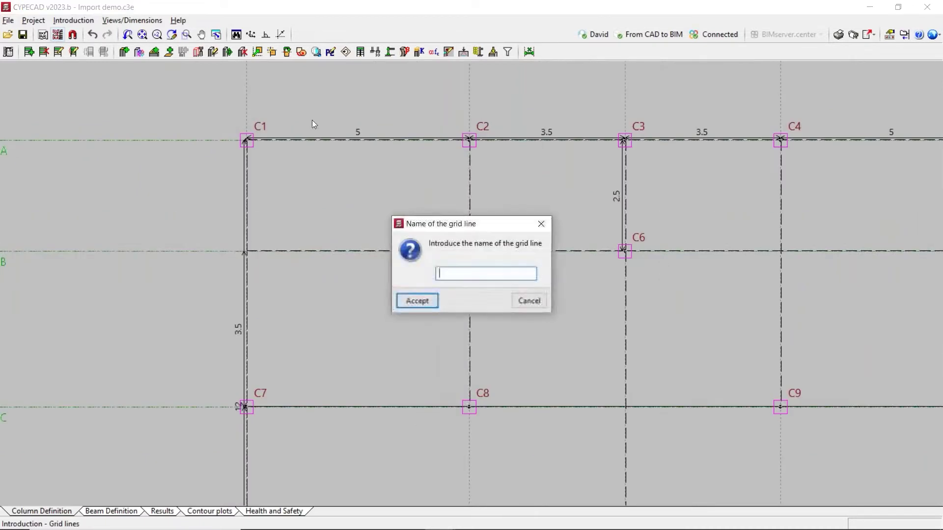
text(1)
key(Return)
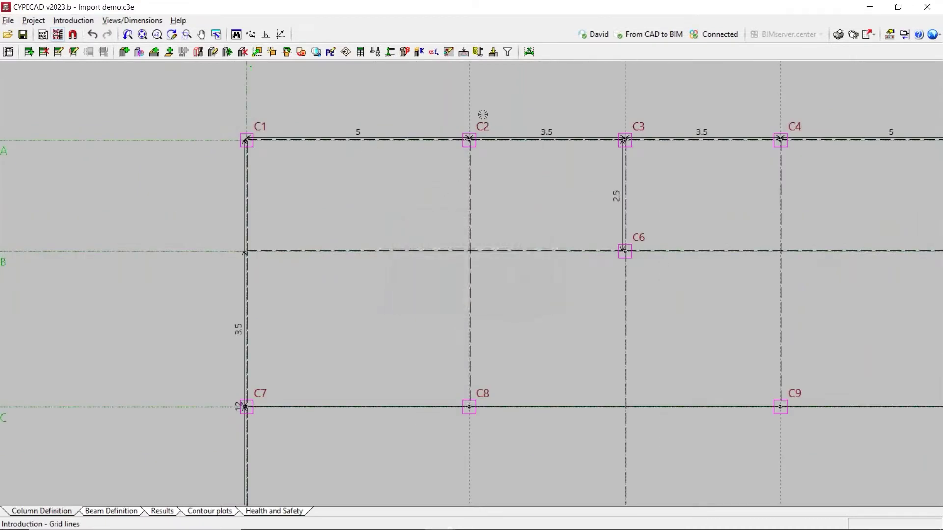
click(467, 110)
click(428, 300)
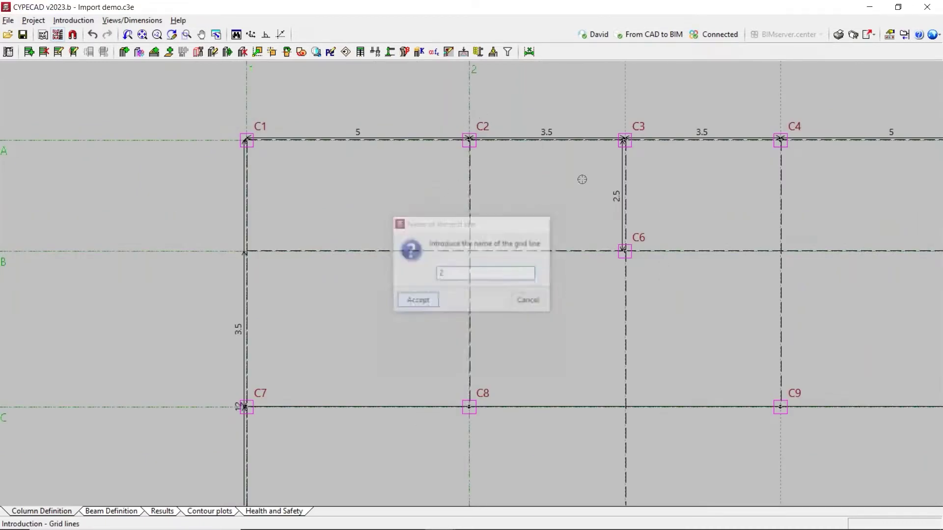
click(627, 100)
click(426, 302)
- Add vertical grid lines 4 and 5 through columns C4 and C5
scroll(347, 274, down, 2)
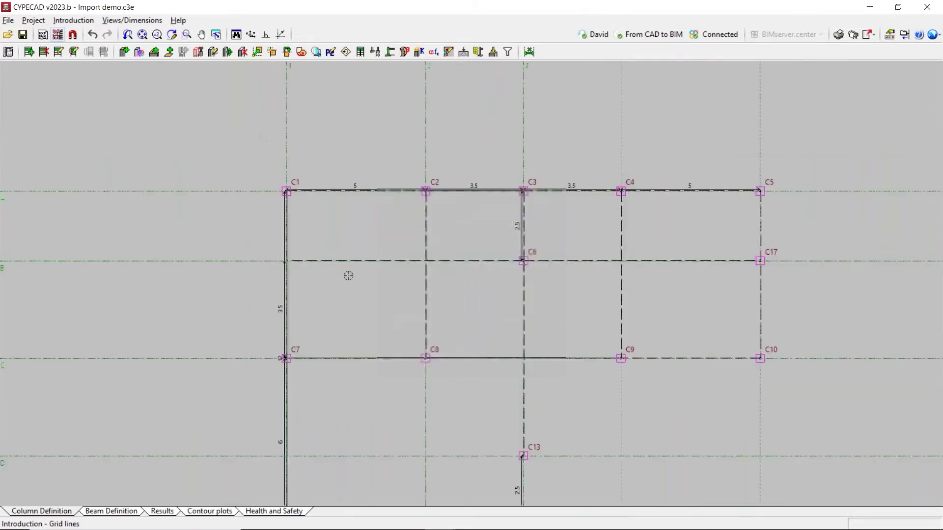
scroll(540, 201, up, 4)
click(535, 201)
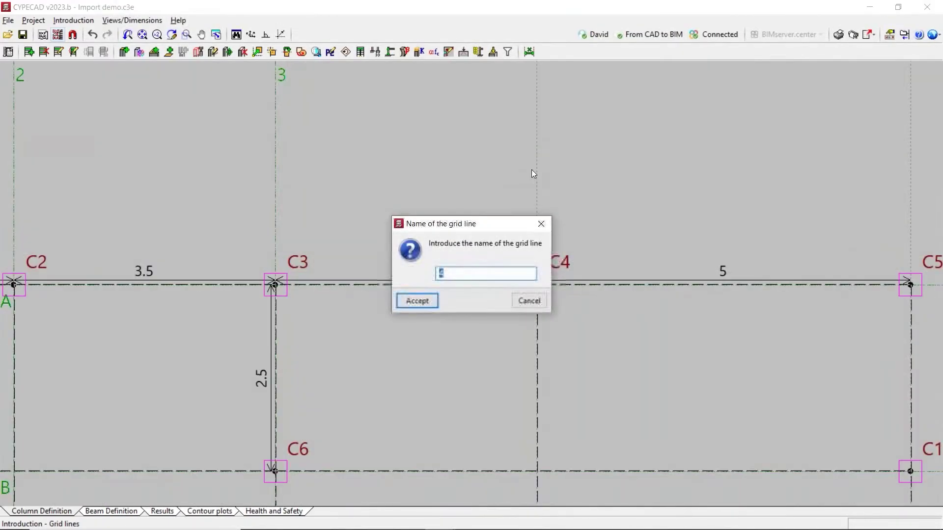
click(419, 302)
scroll(125, 150, down, 1)
scroll(126, 150, down, 1)
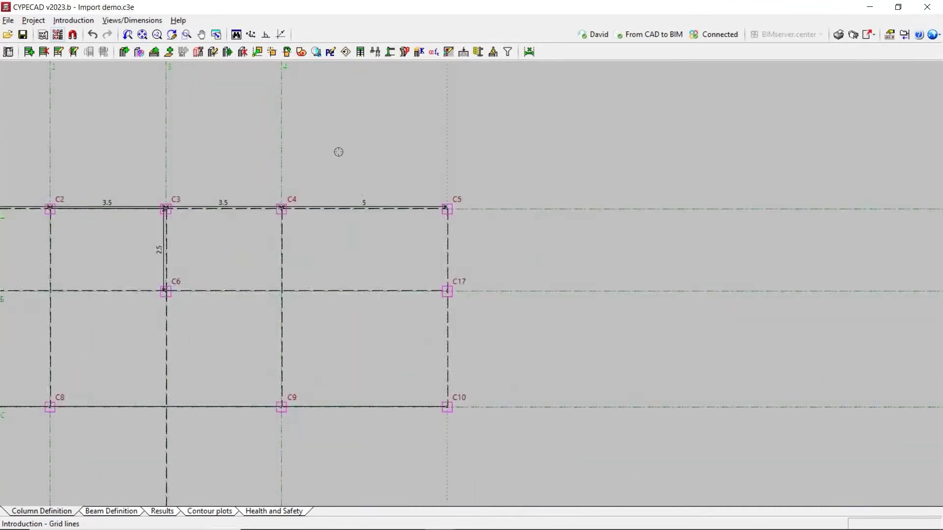
scroll(388, 152, up, 2)
click(515, 164)
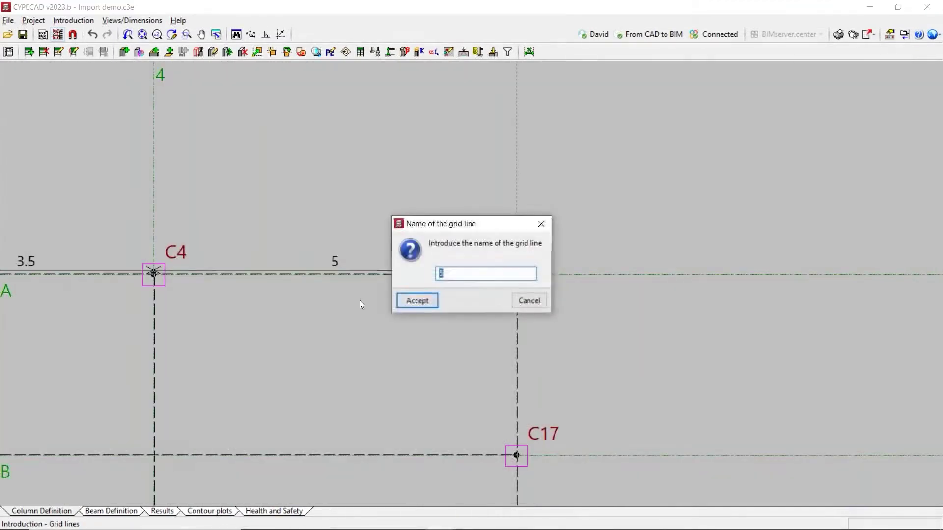
click(417, 301)
scroll(560, 140, down, 3)
scroll(502, 118, up, 3)
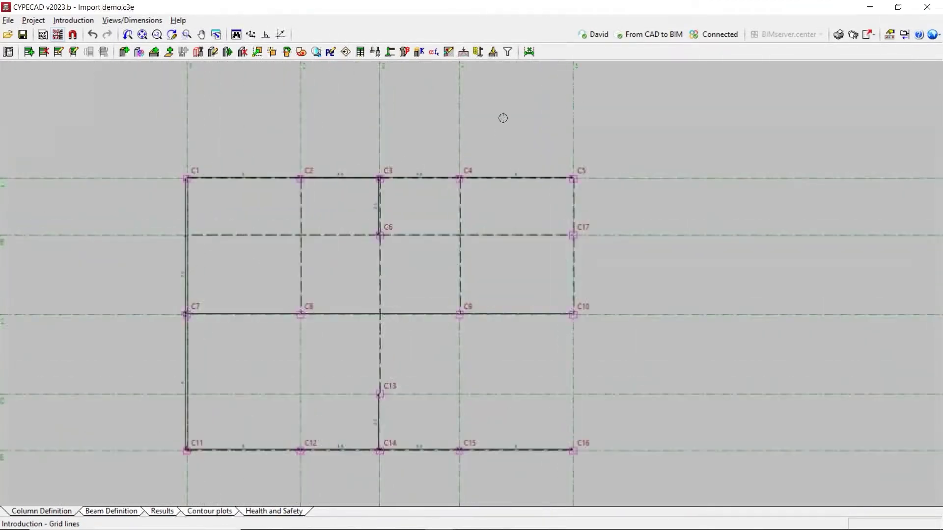
scroll(422, 153, down, 1)
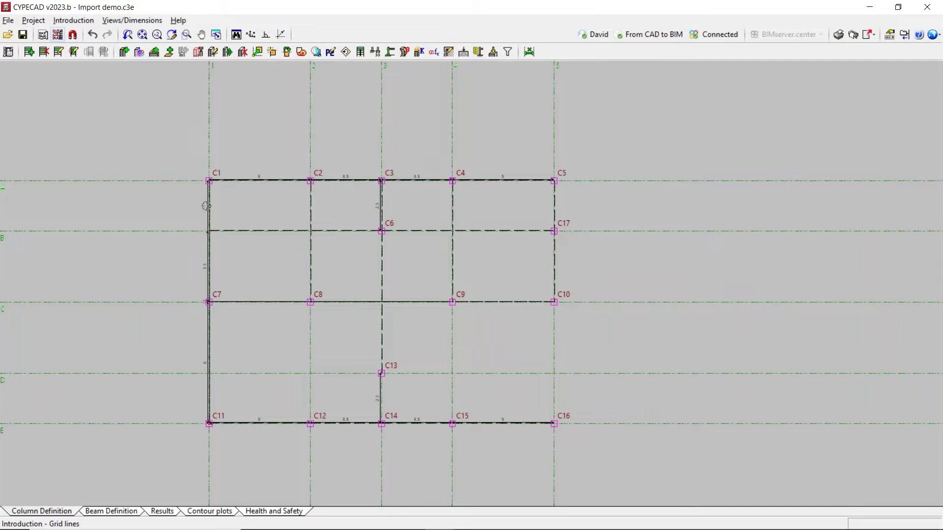
- Switch to the beam definition of the foundations and start defining a reinforced concrete wall, selecting its Floor 0 thickness
click(97, 512)
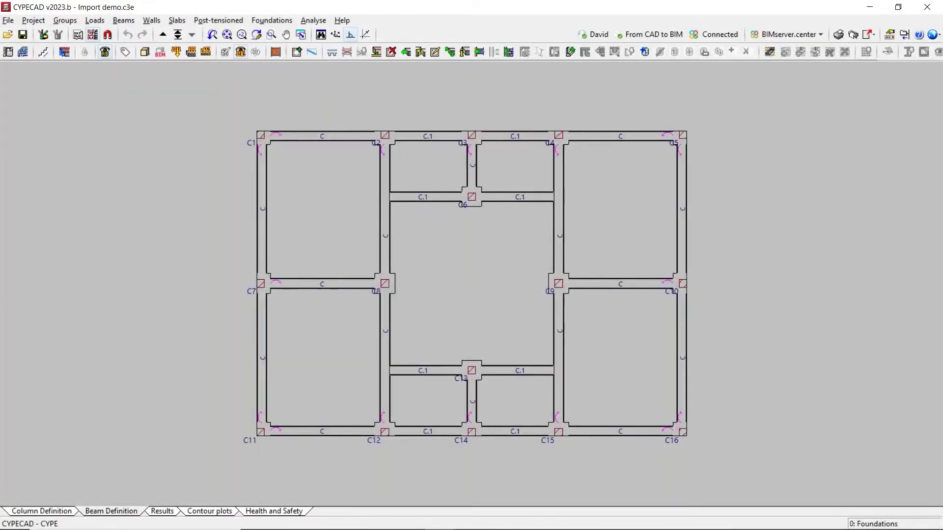
scroll(486, 91, up, 1)
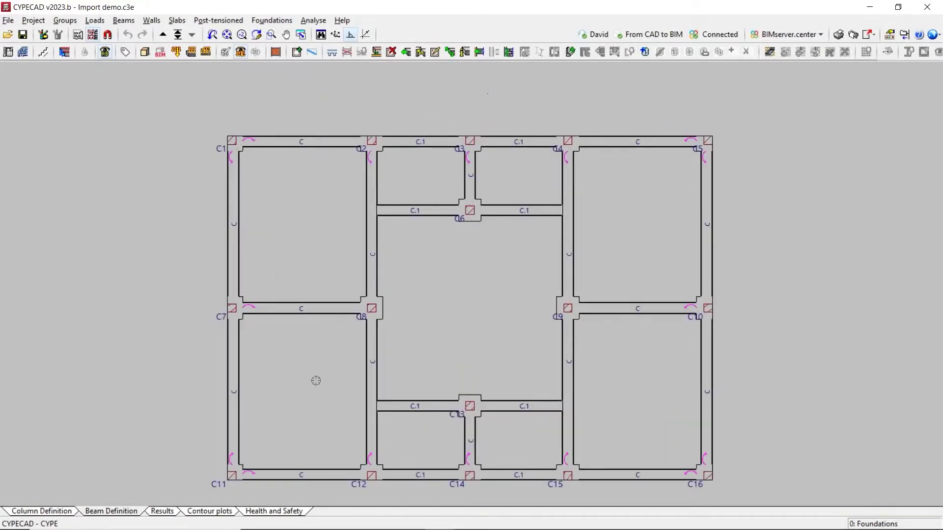
scroll(316, 382, down, 3)
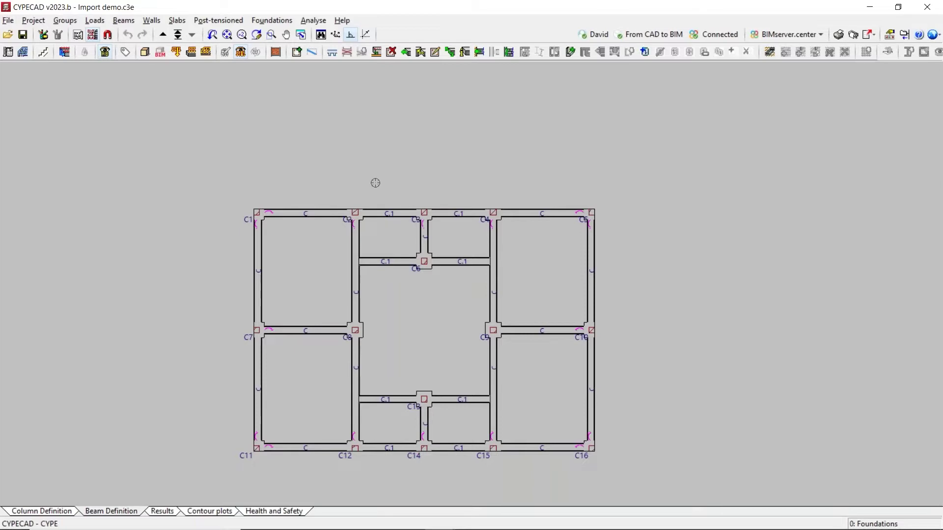
scroll(149, 187, up, 1)
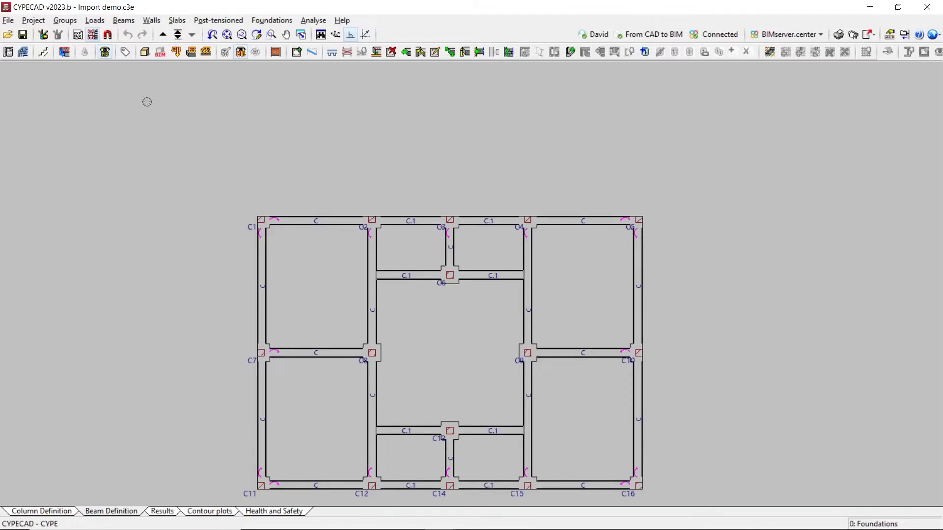
click(151, 20)
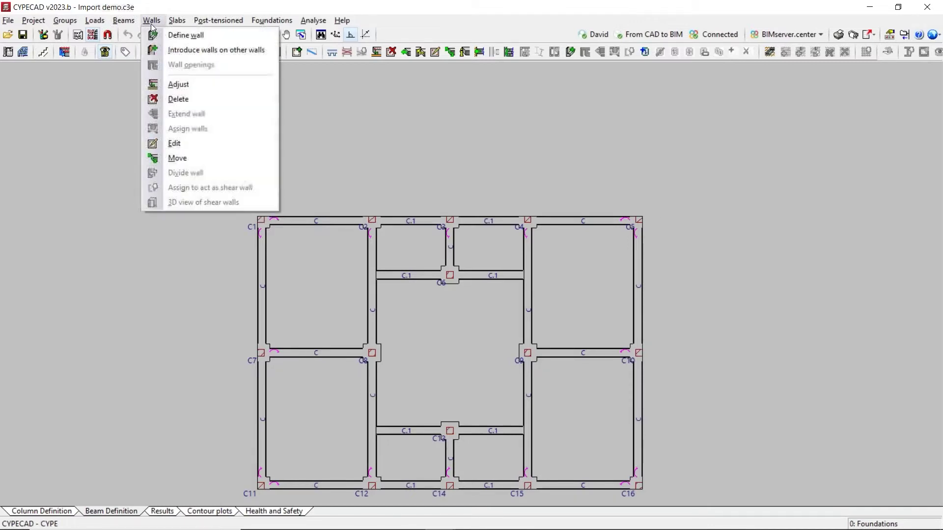
click(175, 36)
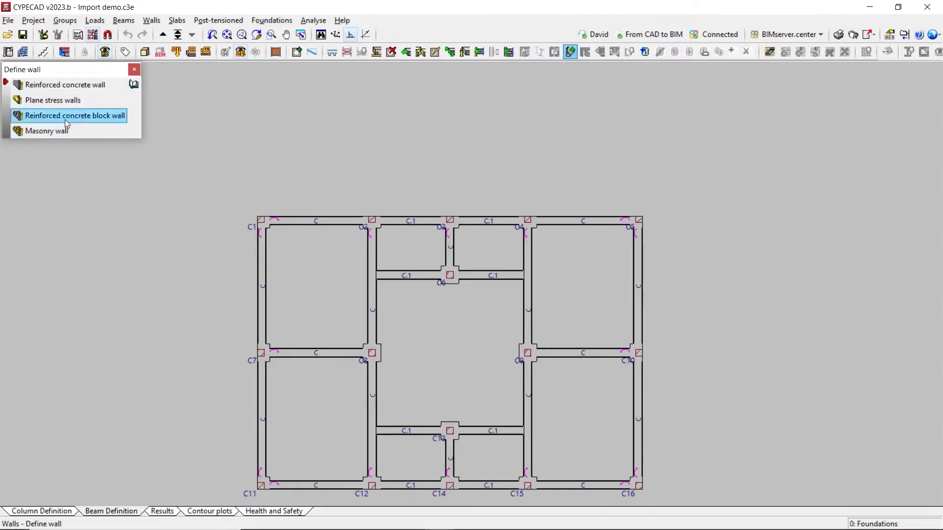
click(53, 131)
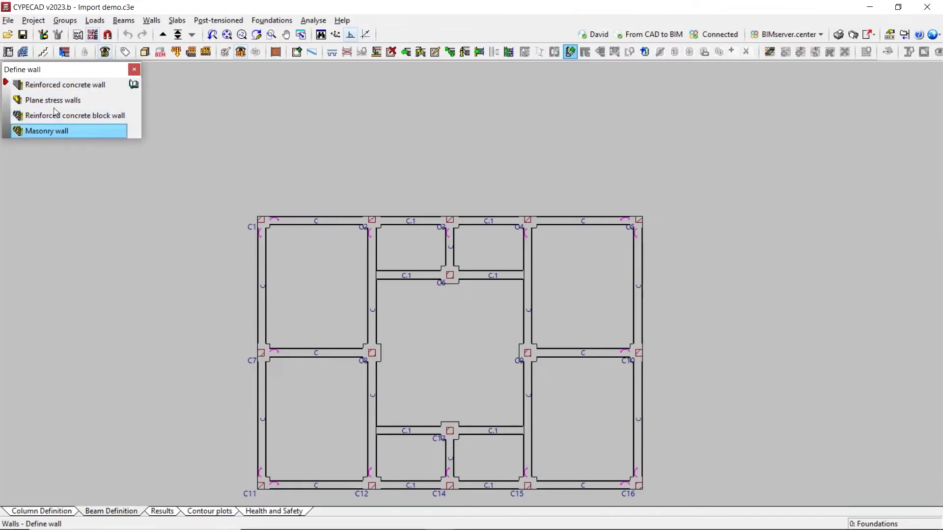
click(54, 85)
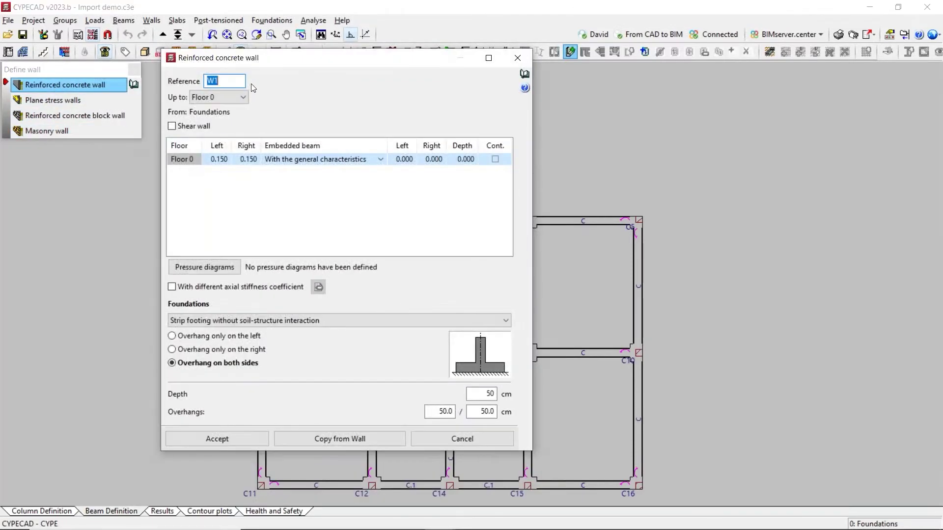
drag(222, 60, 236, 60)
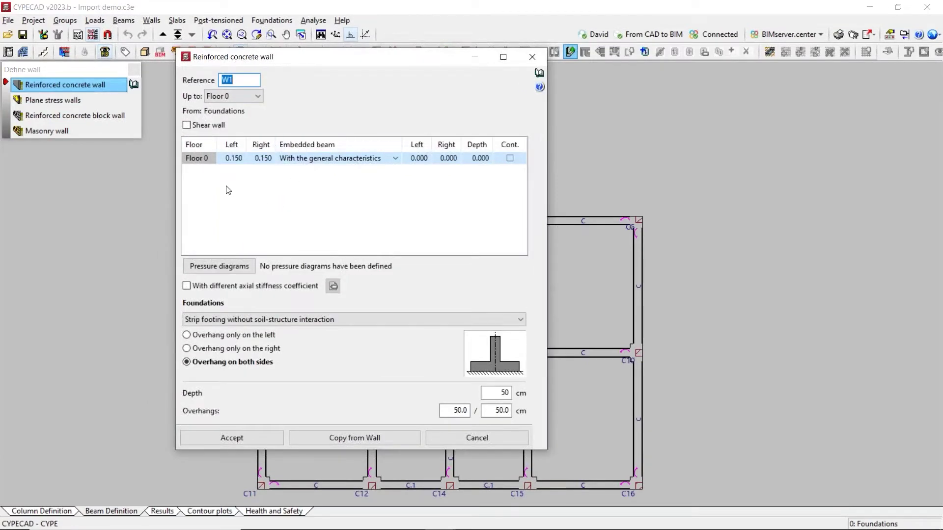
click(237, 162)
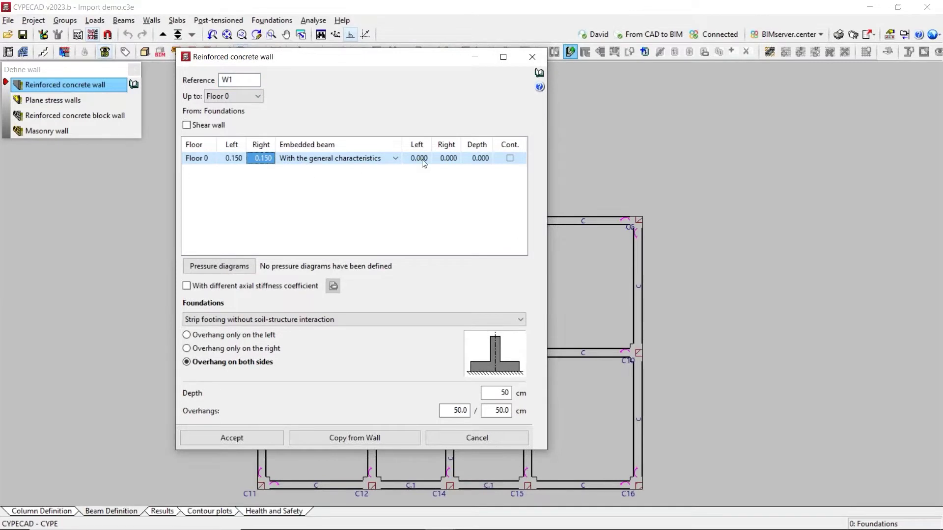
- Add a pressure diagram to the reinforced concrete wall, with the Situation 1 fill reaching an elevation of 0.50 m and Situation 2 disabled
click(219, 270)
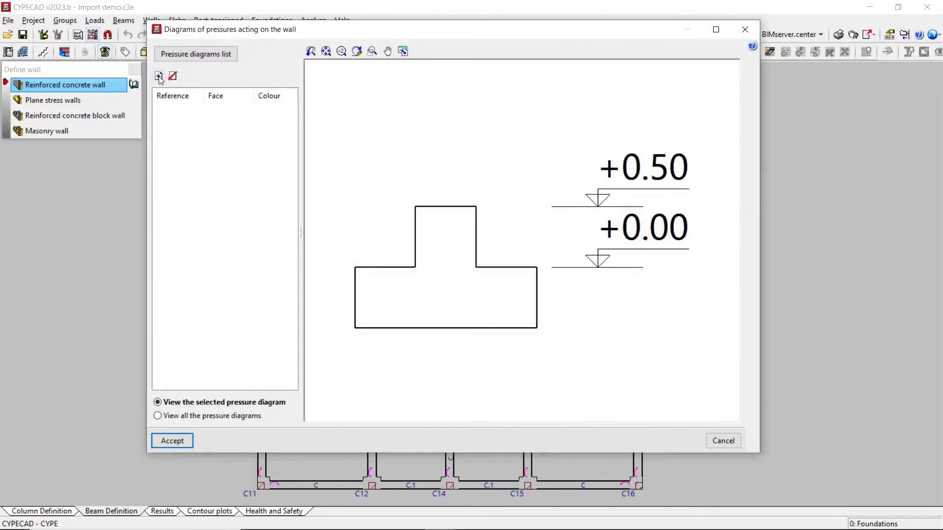
click(159, 76)
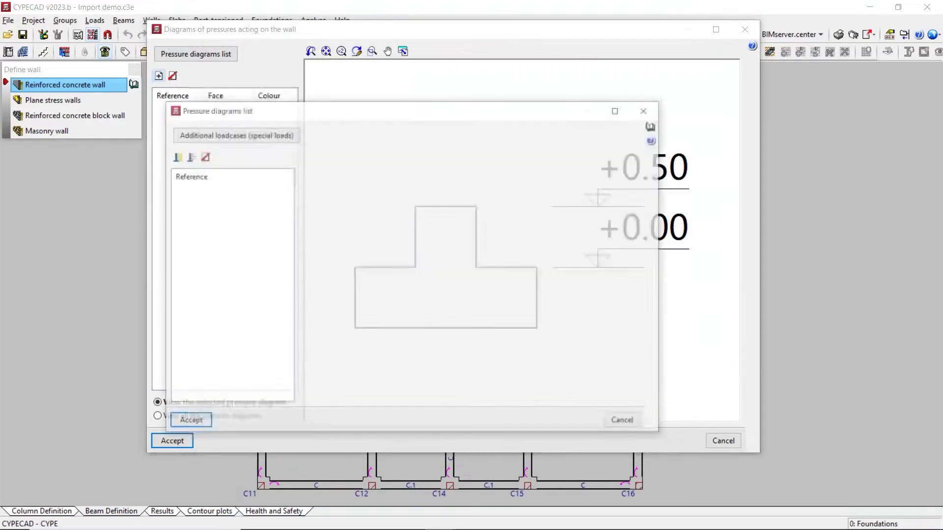
click(176, 156)
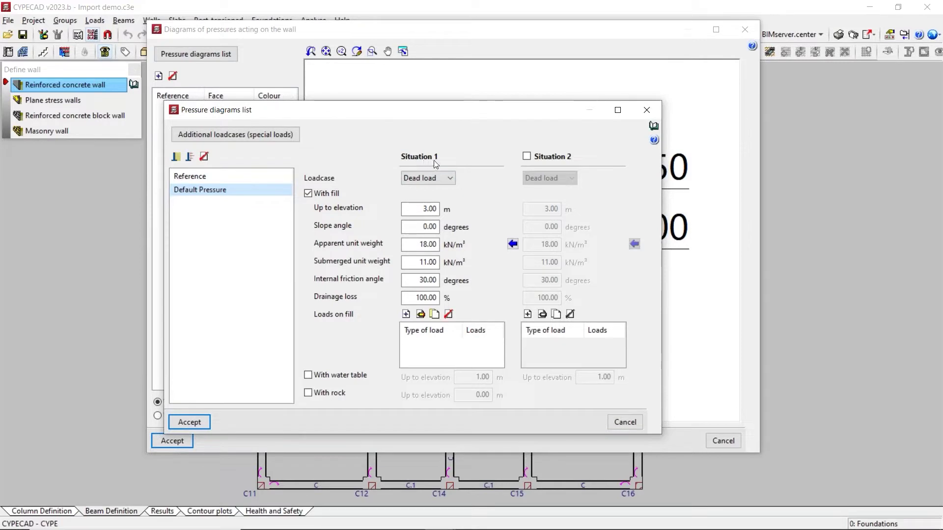
click(527, 156)
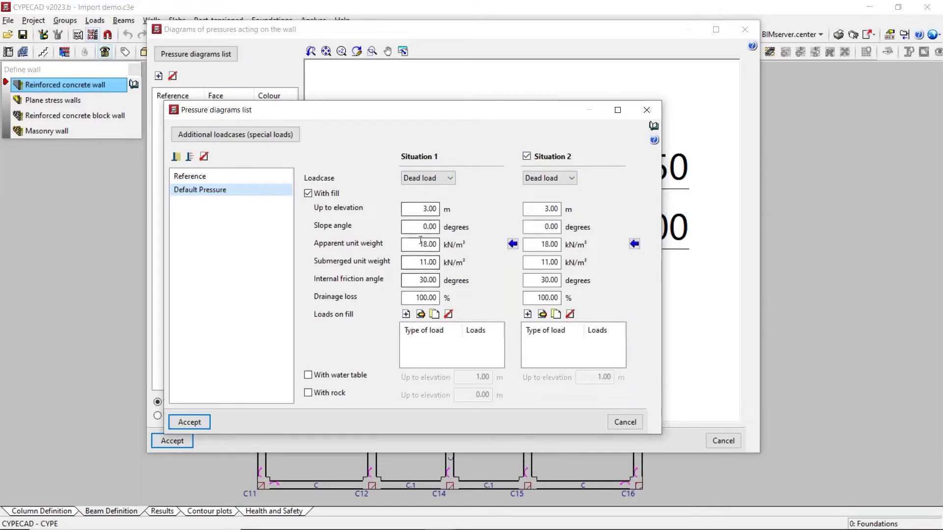
click(426, 209)
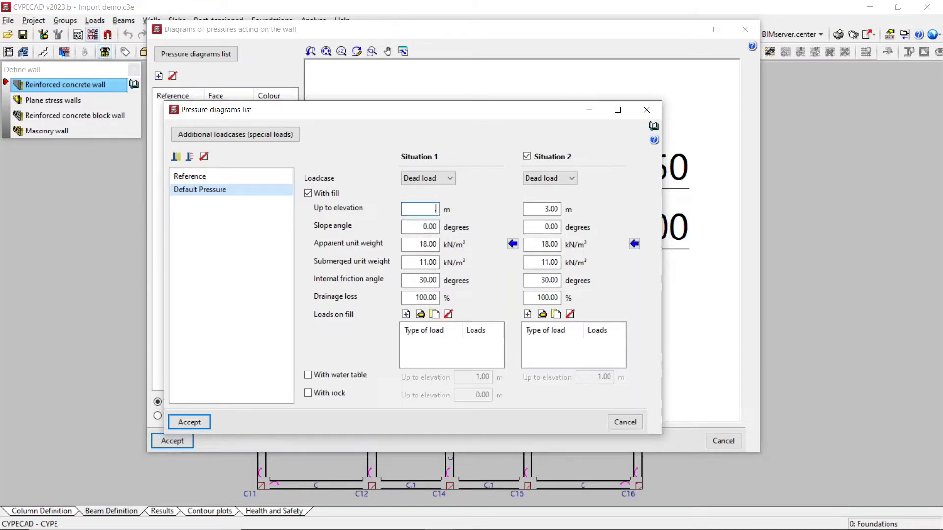
click(529, 157)
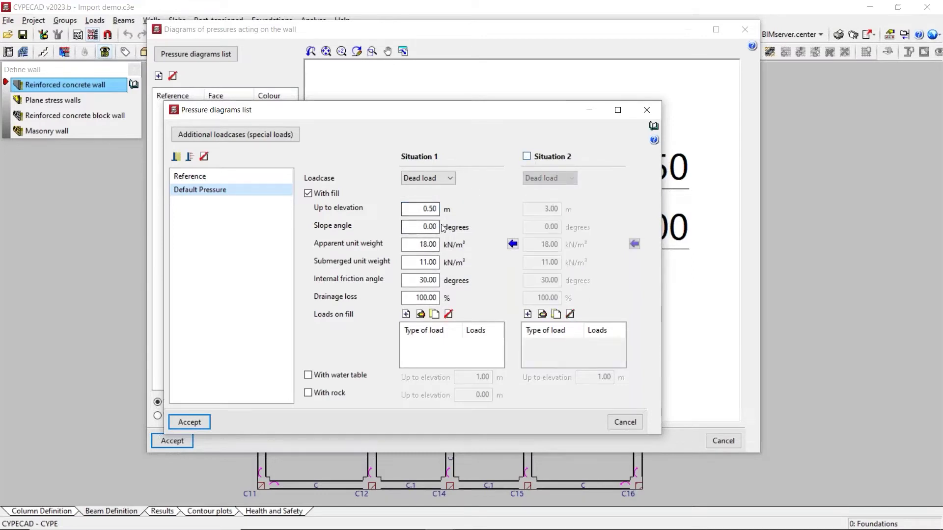
- Import the typical Loose sand soil values for the fill in Situation 1
click(513, 244)
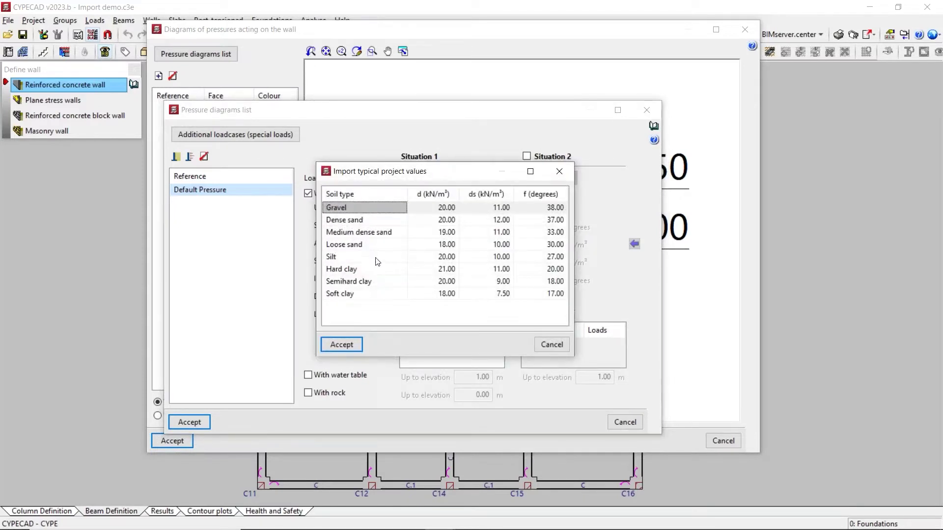
click(360, 244)
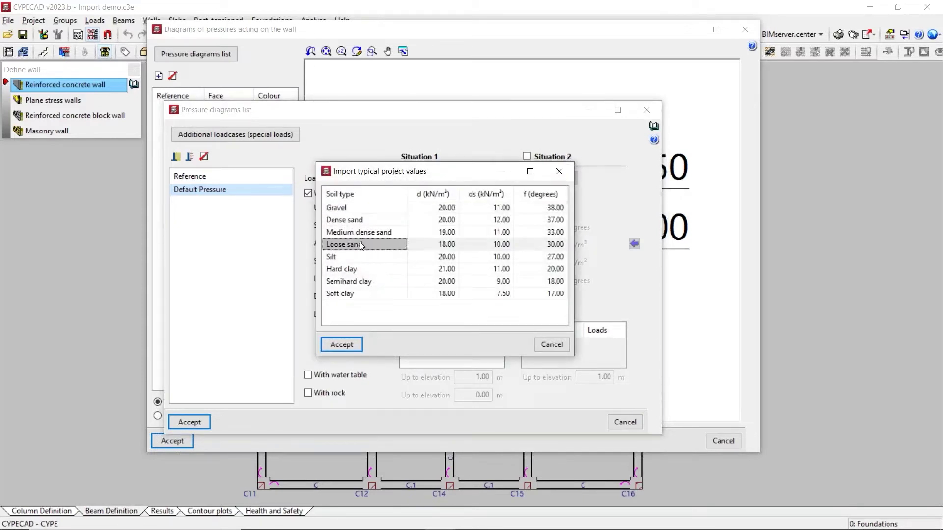
click(341, 344)
click(329, 305)
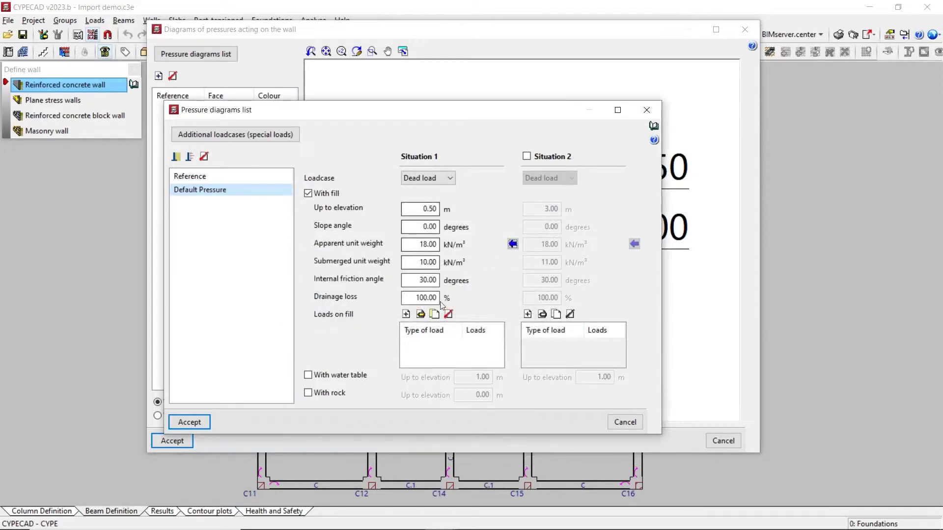
- Include a water table but no rock in the Default Pressure diagram and accept the diagram list
click(329, 380)
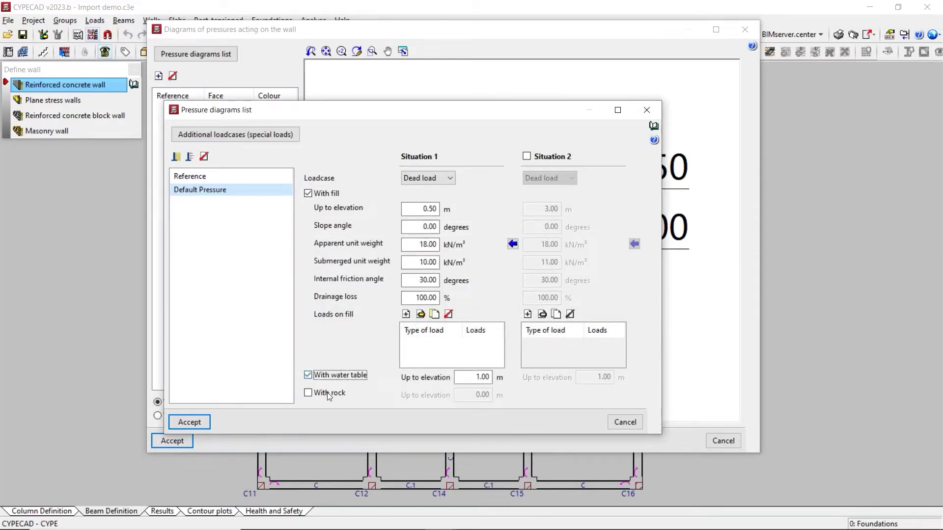
click(328, 394)
click(329, 396)
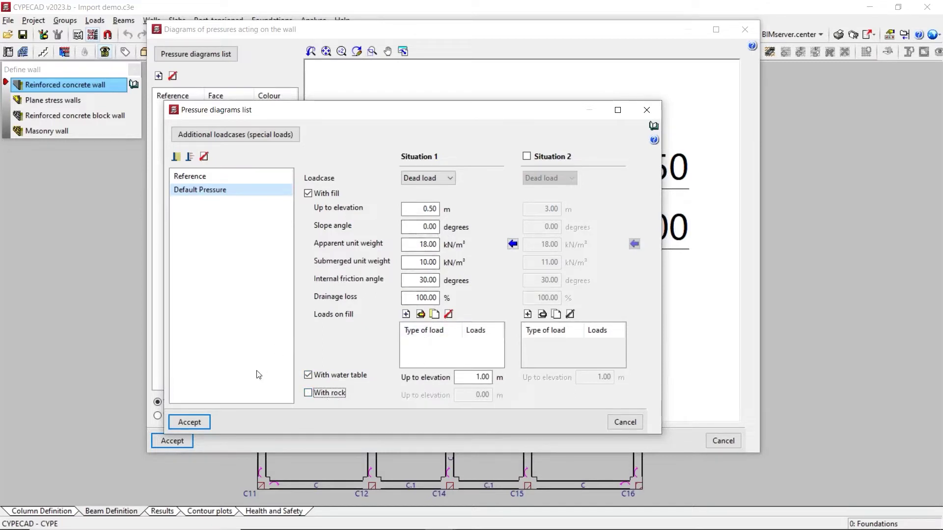
click(189, 423)
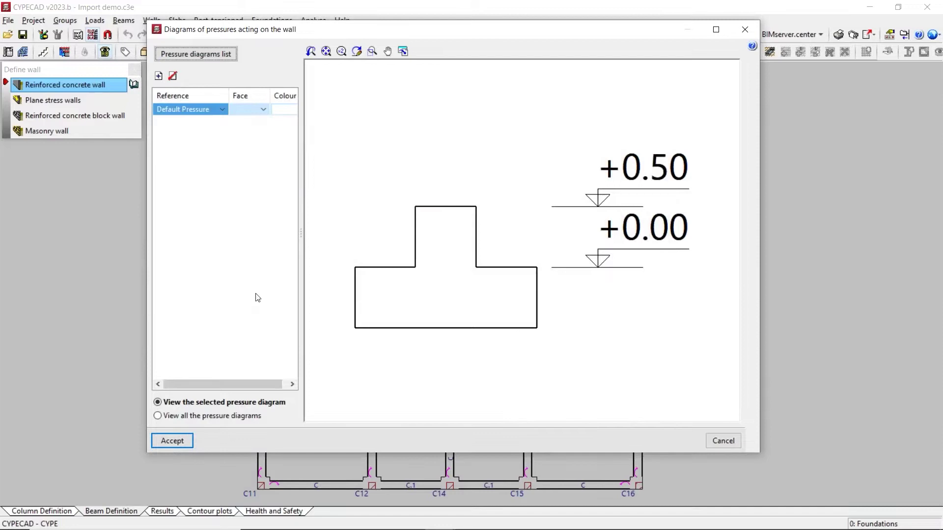
- Apply the Default Pressure diagram to the wall's left face, inspect it and try to accept it
click(263, 109)
click(261, 127)
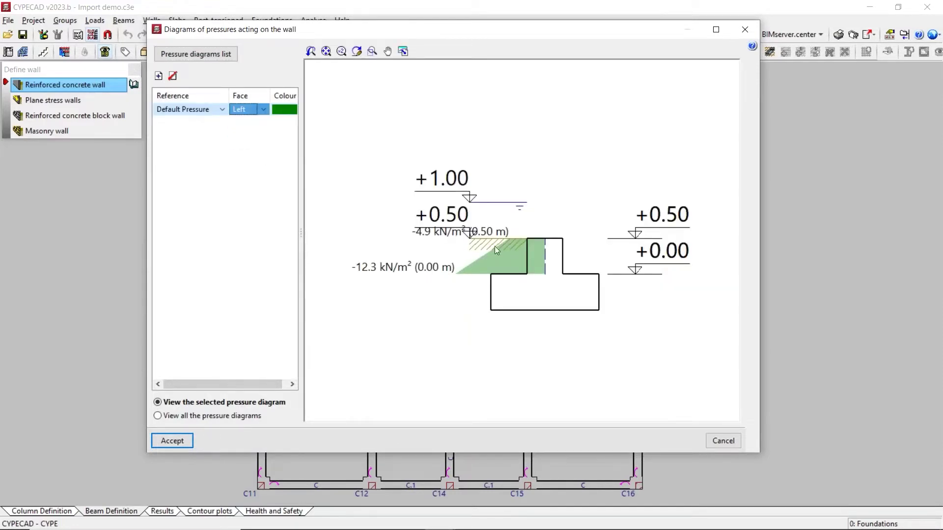
scroll(511, 257, up, 2)
scroll(553, 238, down, 1)
scroll(430, 254, up, 1)
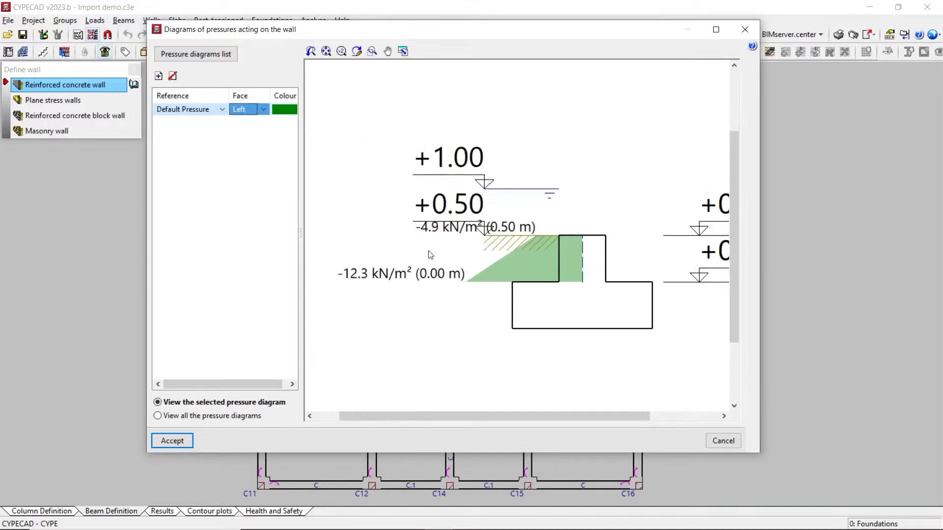
click(173, 440)
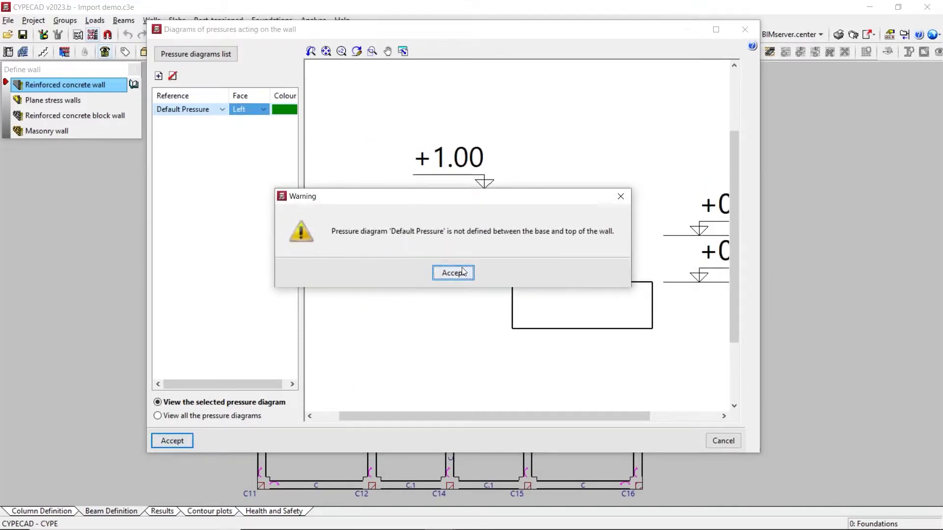
click(463, 271)
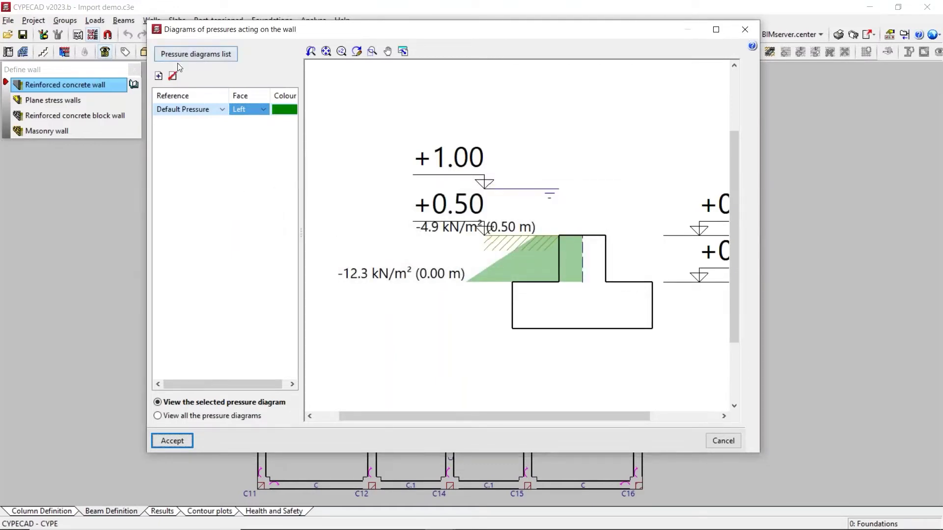
- Remove the water table from the Default Pressure diagram and accept the diagrams and the wall definition
click(221, 110)
click(221, 110)
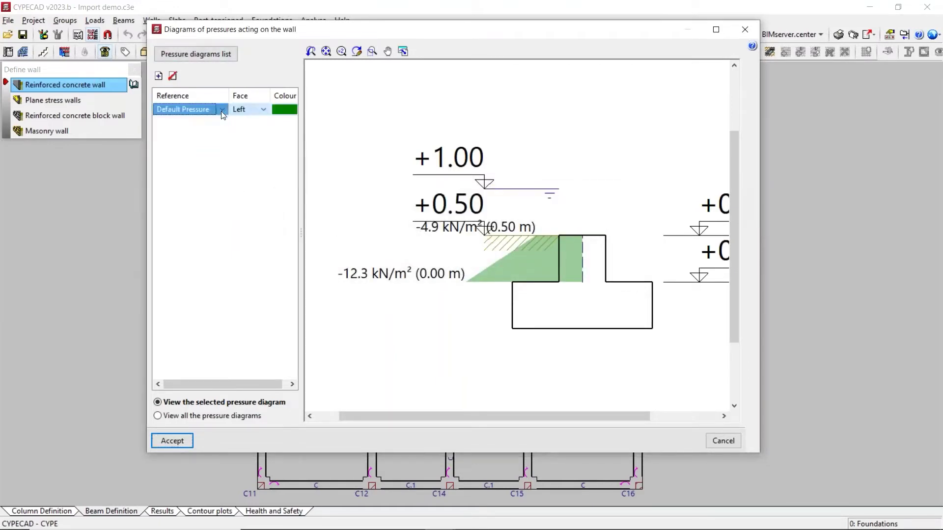
click(194, 51)
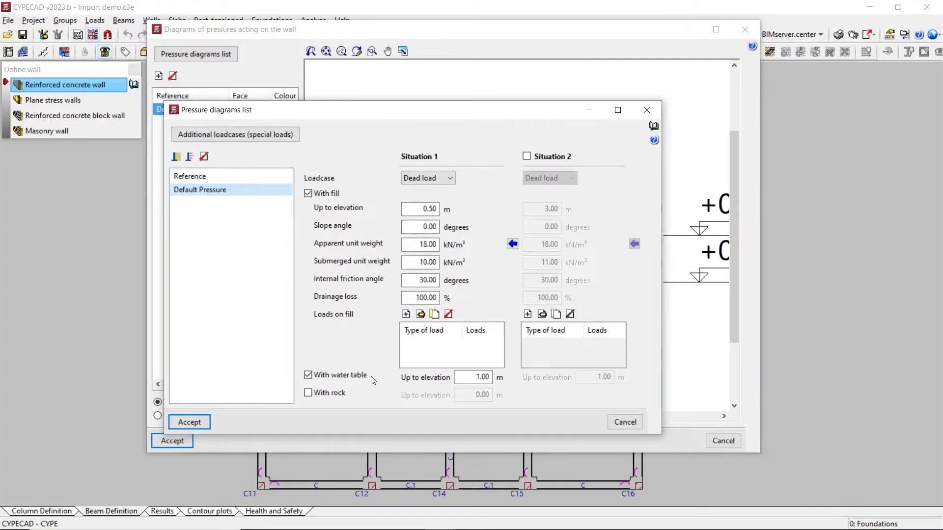
click(368, 377)
click(192, 422)
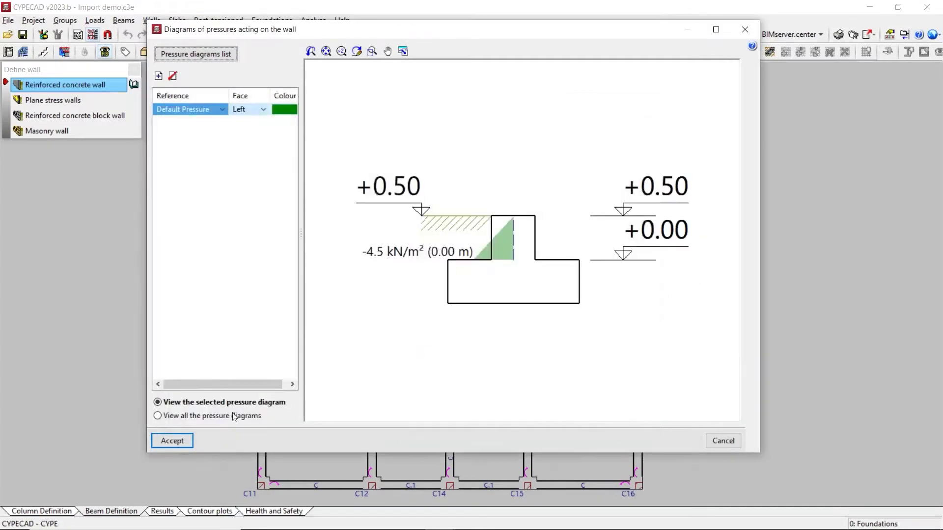
click(175, 440)
click(226, 435)
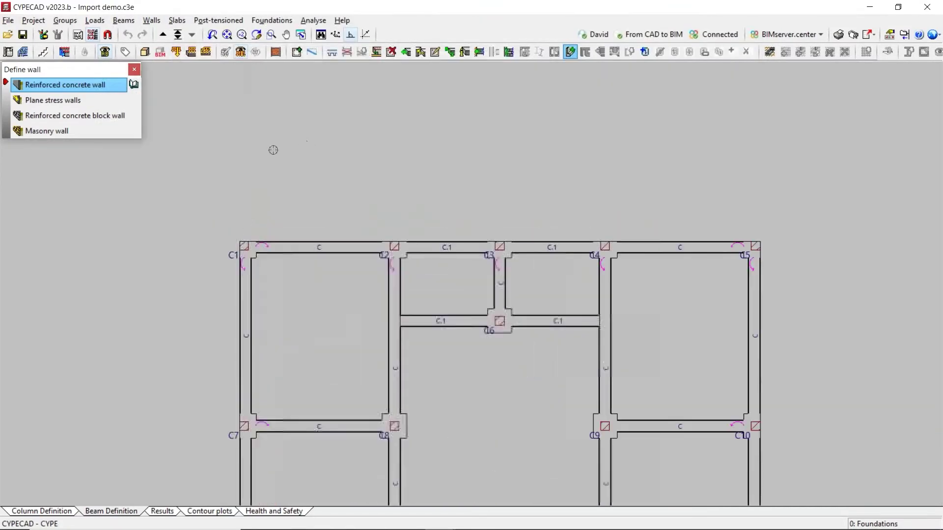
- Draw the horizontal reinforced concrete wall above the building outline, from just beyond column C1 to column C3
click(223, 154)
click(499, 154)
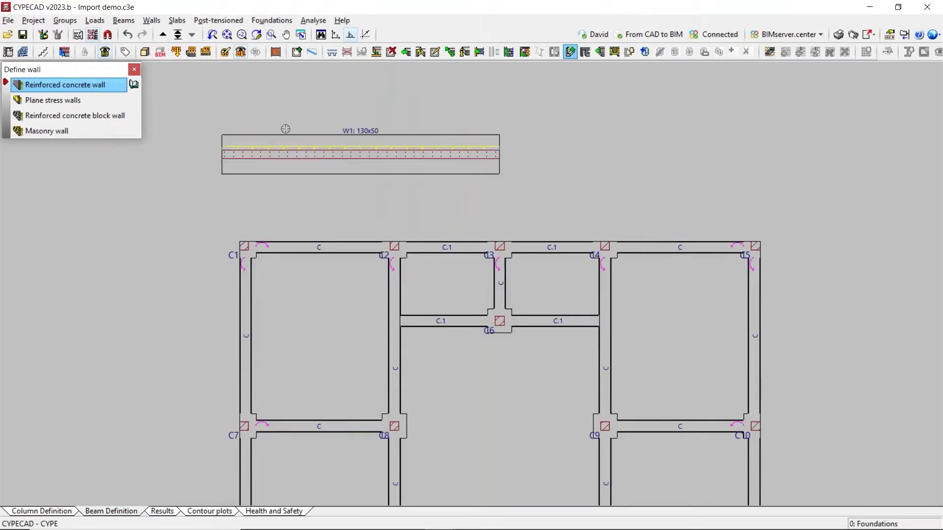
scroll(218, 120, up, 2)
scroll(254, 118, down, 1)
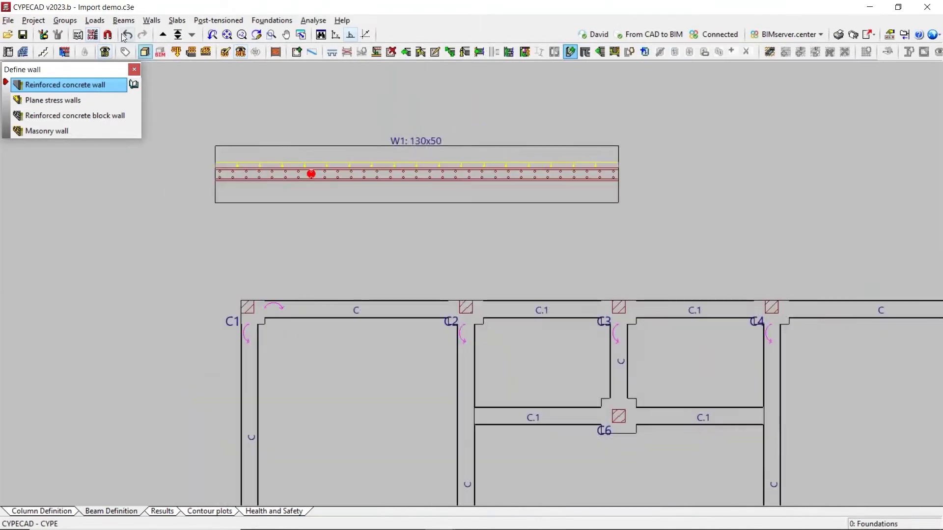
- Check the plane stress wall definition and try a strip footing with soil-structure interaction as a masonry wall's foundation
click(68, 100)
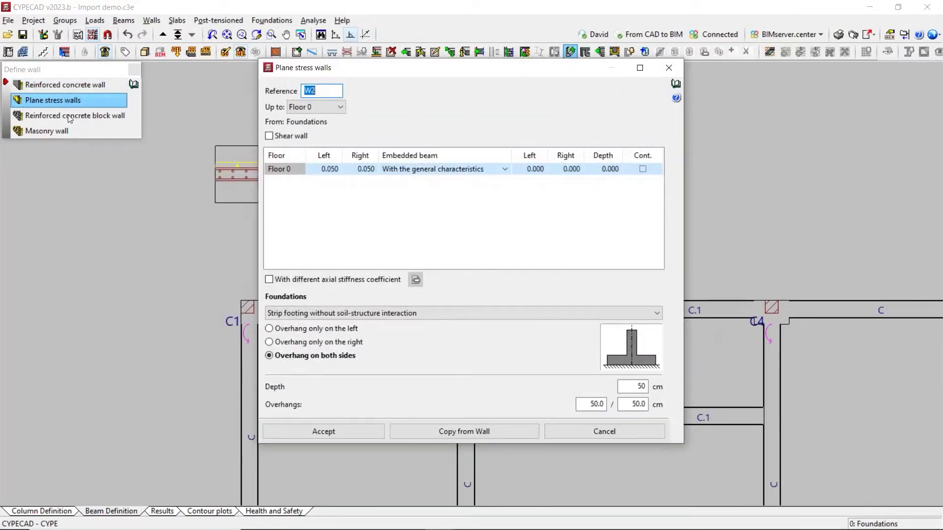
click(668, 67)
click(47, 130)
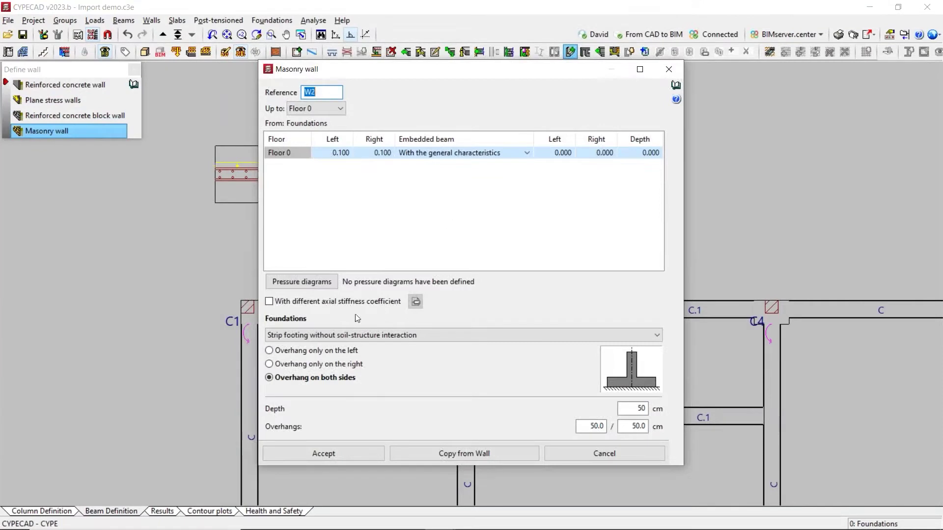
click(344, 336)
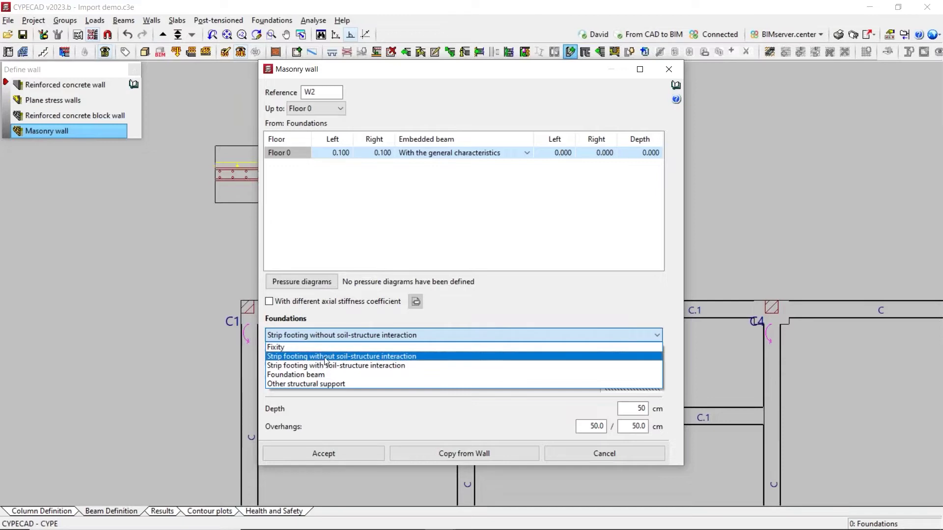
click(324, 357)
click(329, 335)
click(329, 365)
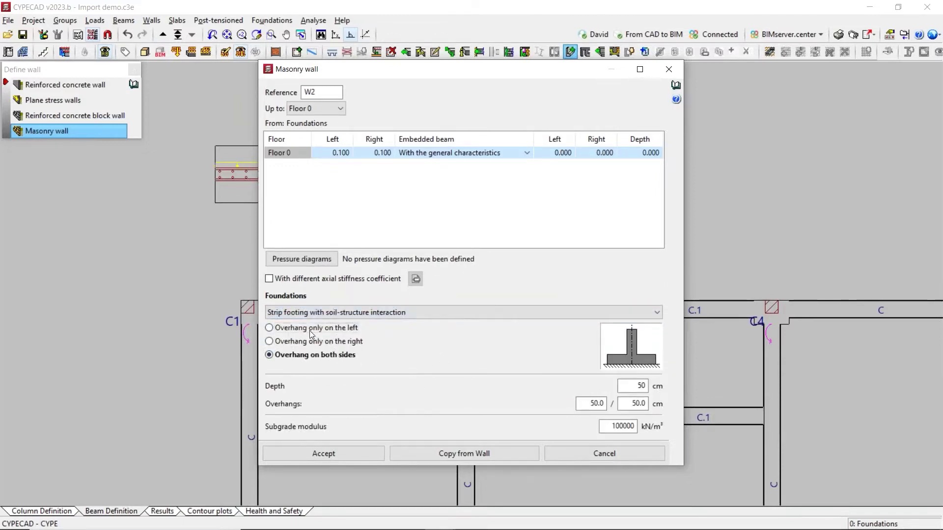
- Try the masonry wall's overhang options and the Foundation beam type, and cancel the wall definition
click(312, 328)
click(317, 341)
click(321, 356)
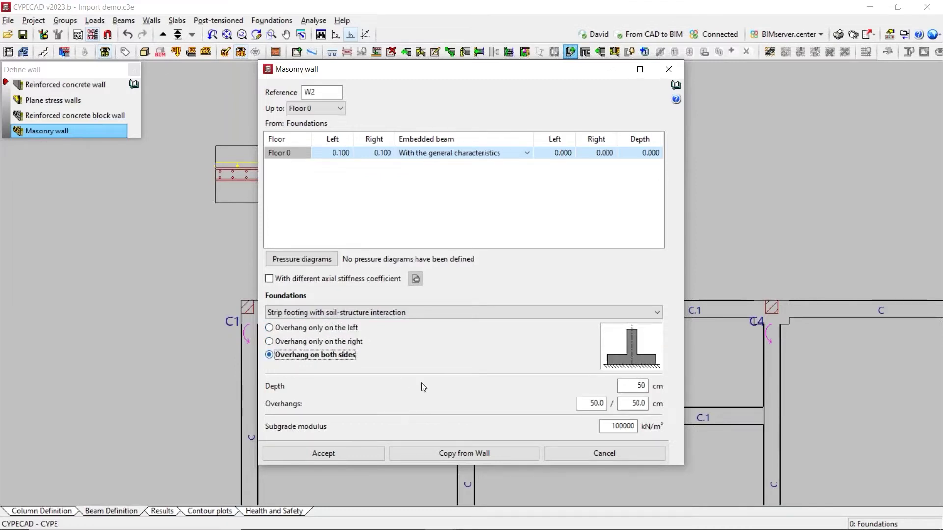
click(338, 316)
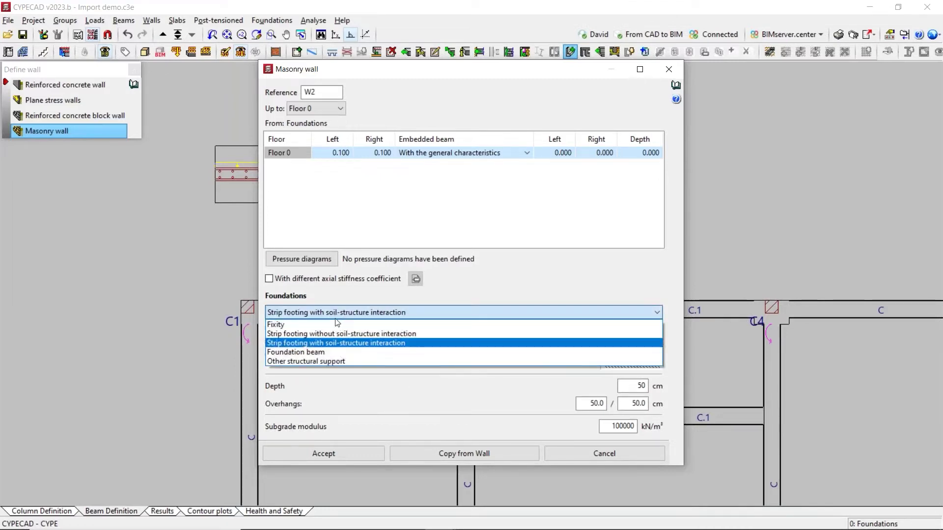
click(339, 351)
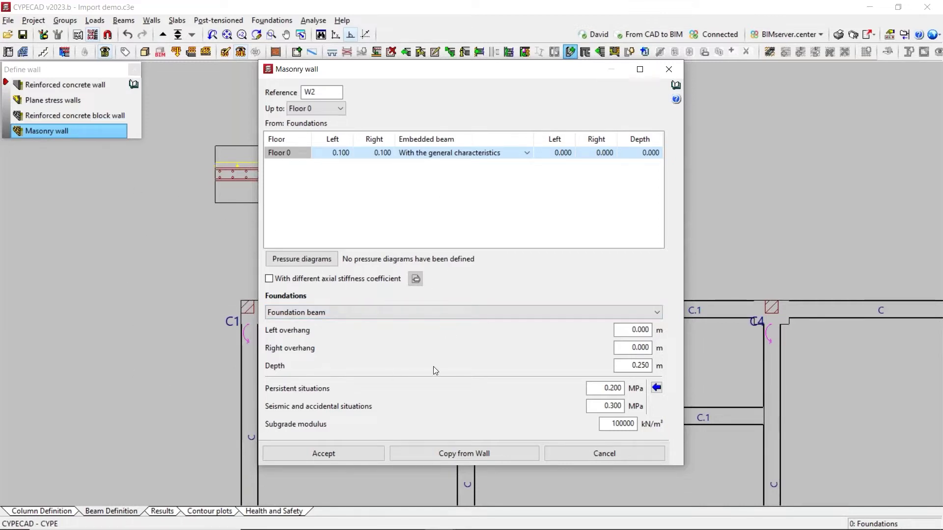
click(582, 453)
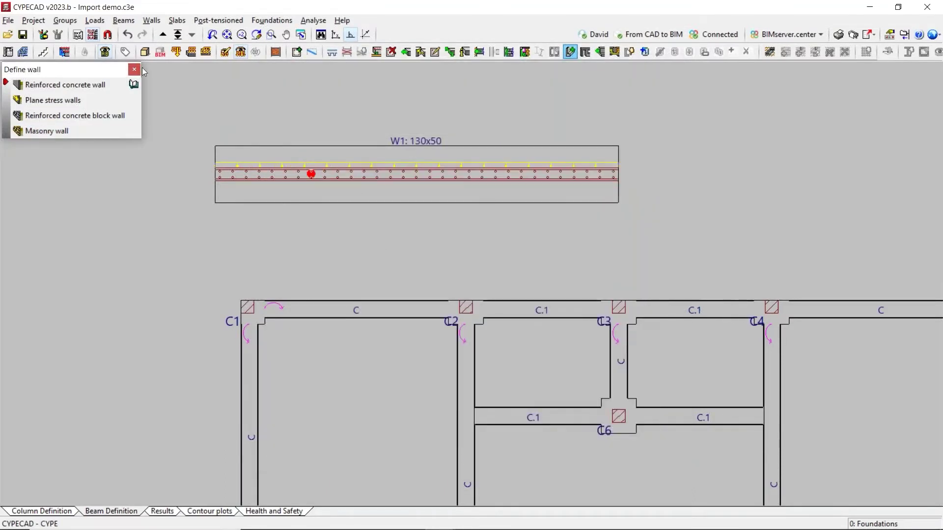
- Examine the building with the new wall in the 3D view from several angles and close it
click(145, 52)
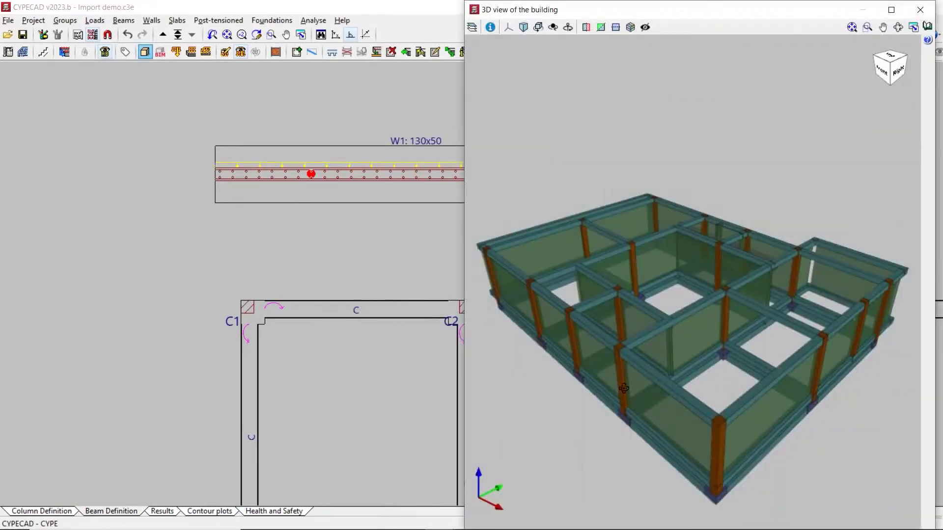
middle_drag(623, 388, 677, 375)
middle_drag(618, 385, 620, 387)
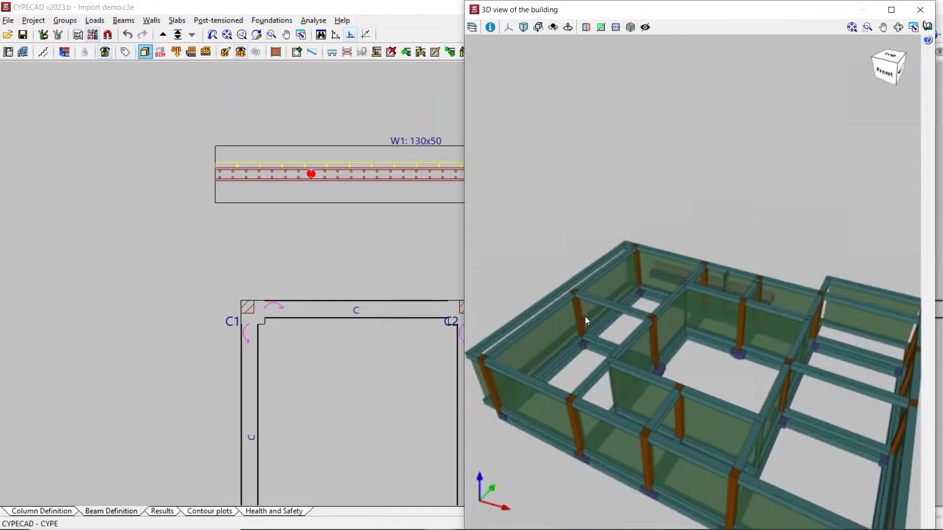
click(920, 10)
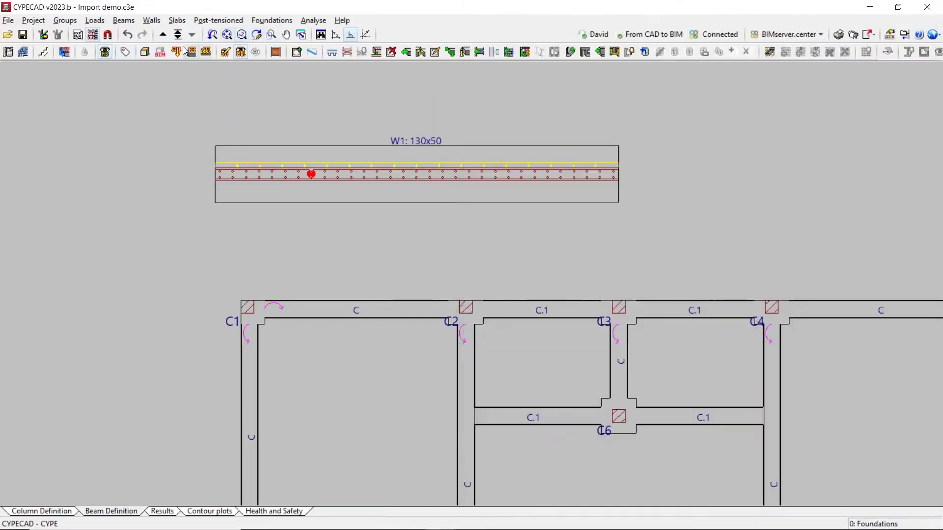
- Move up from the foundations to the Floor 0 plan
click(162, 34)
scroll(130, 211, down, 3)
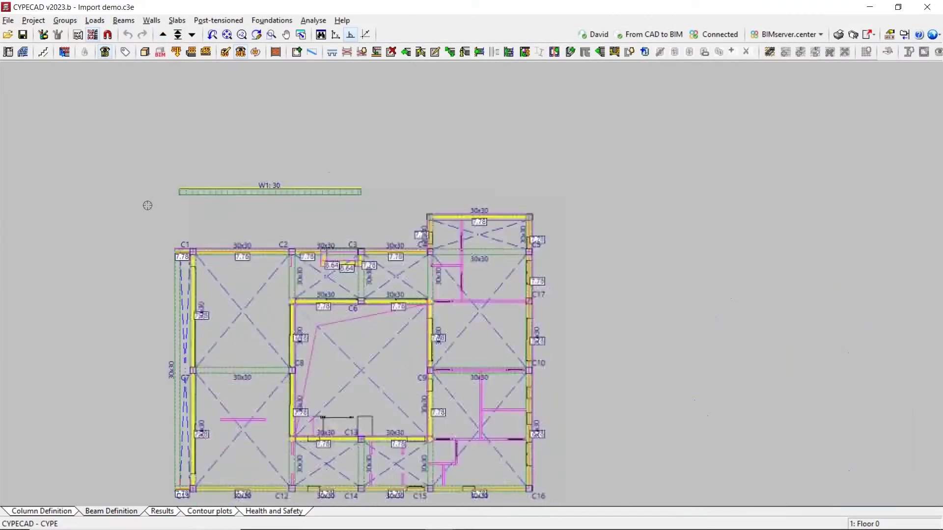
scroll(160, 362, up, 2)
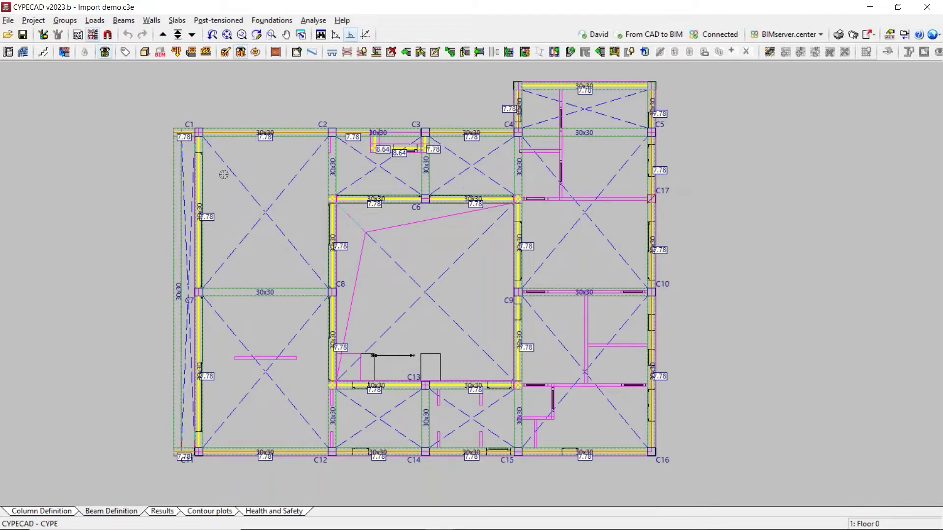
- Open the panel definition and review the joist floor slab options and the example hollow core plates C-20-120 and C-20+5-120
click(177, 21)
click(218, 35)
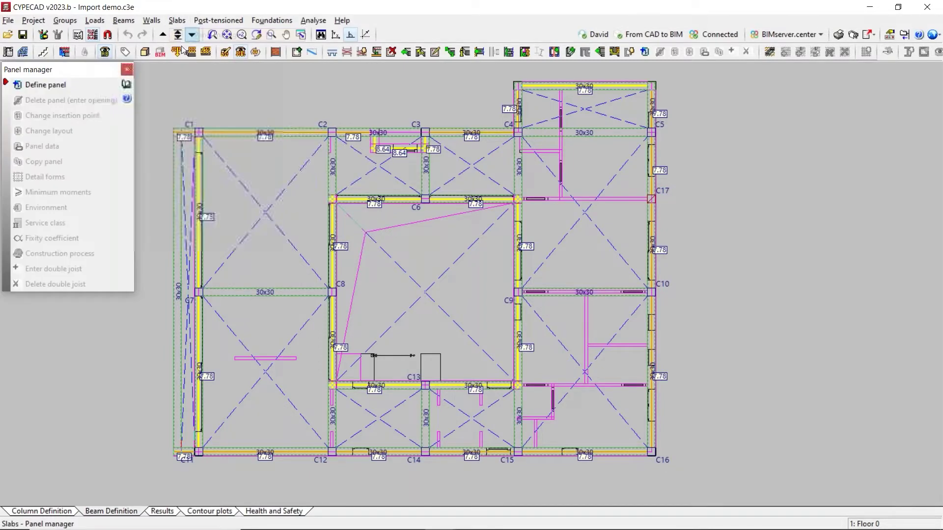
click(59, 88)
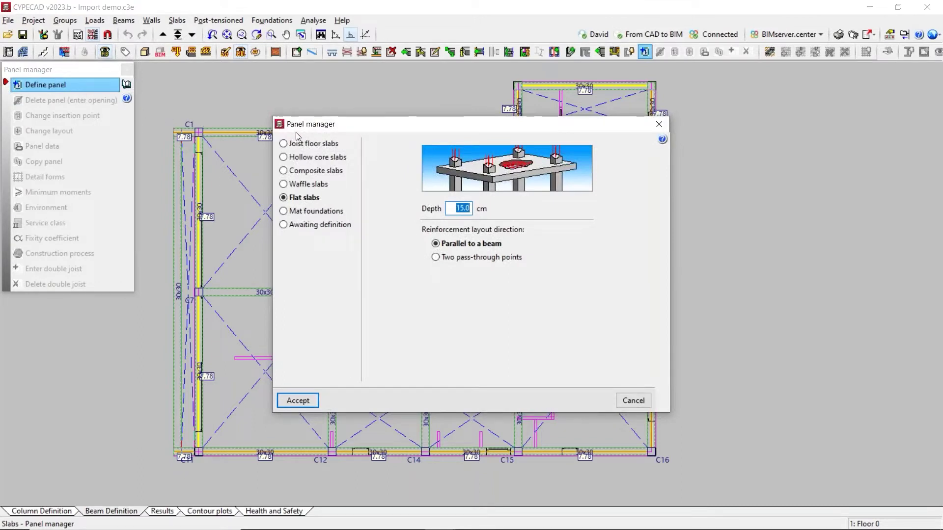
click(311, 145)
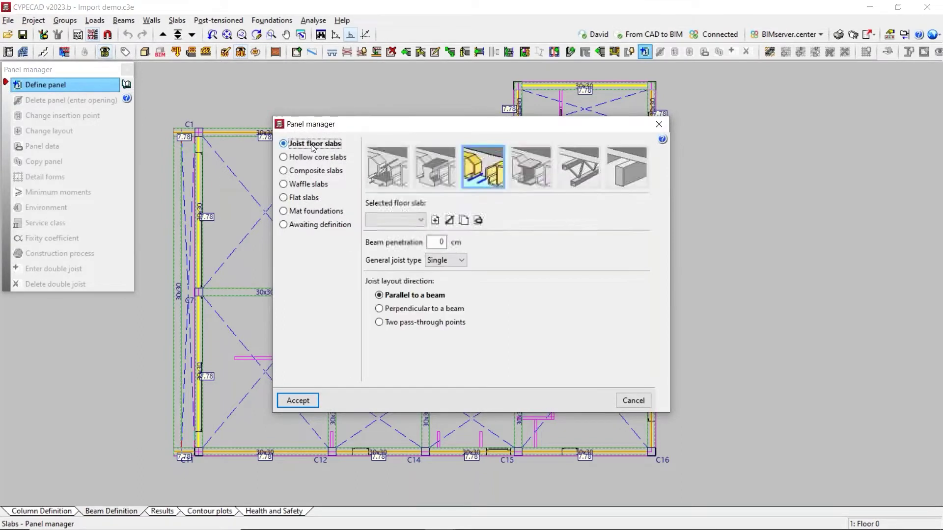
click(284, 158)
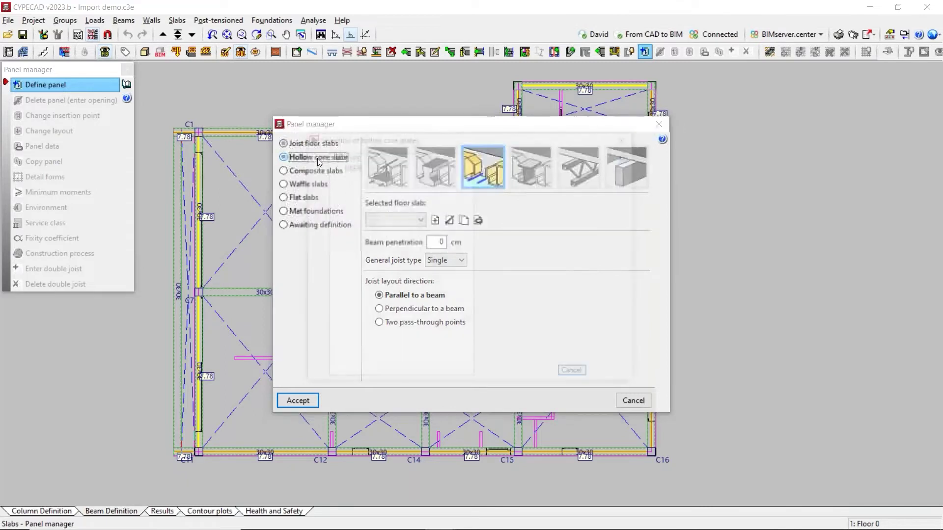
click(334, 157)
click(346, 167)
click(374, 185)
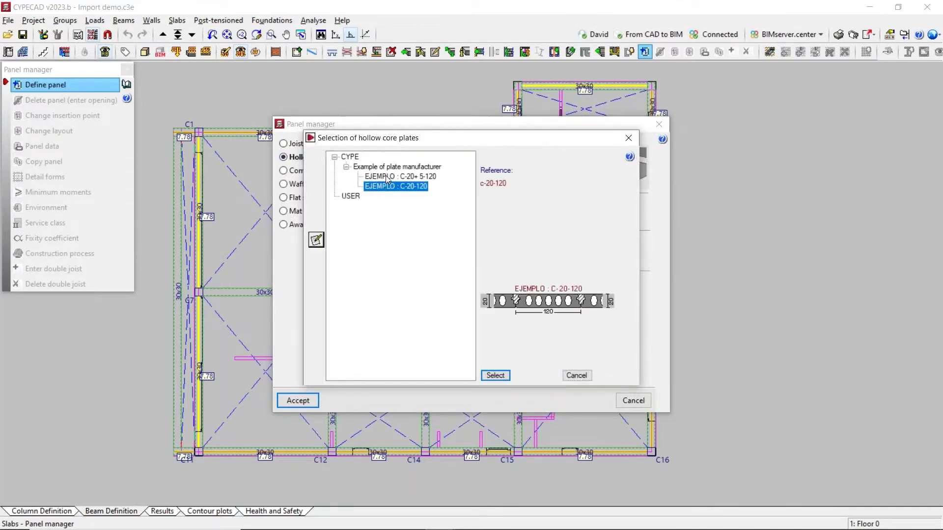
click(387, 177)
click(576, 375)
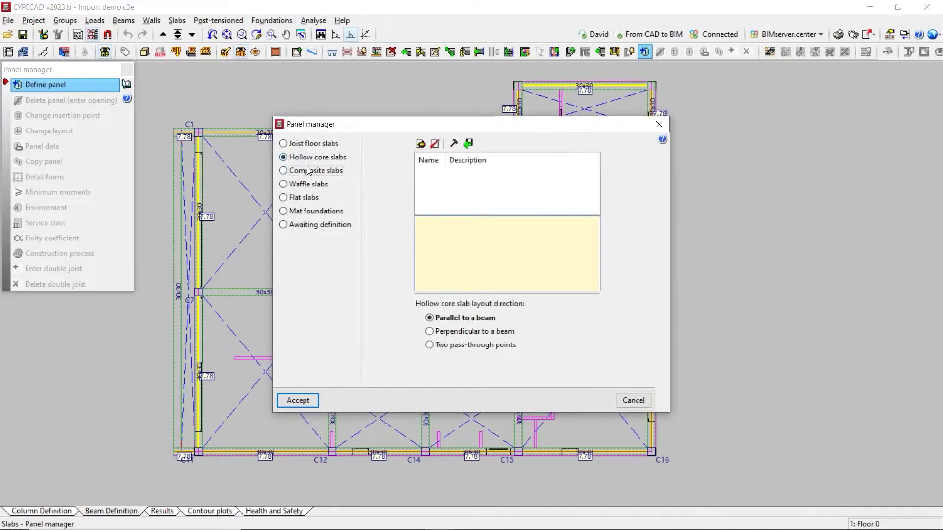
- Review the composite slab options and the waffle slab library's Lost and Removable form types, leaving the library without a selection
click(310, 171)
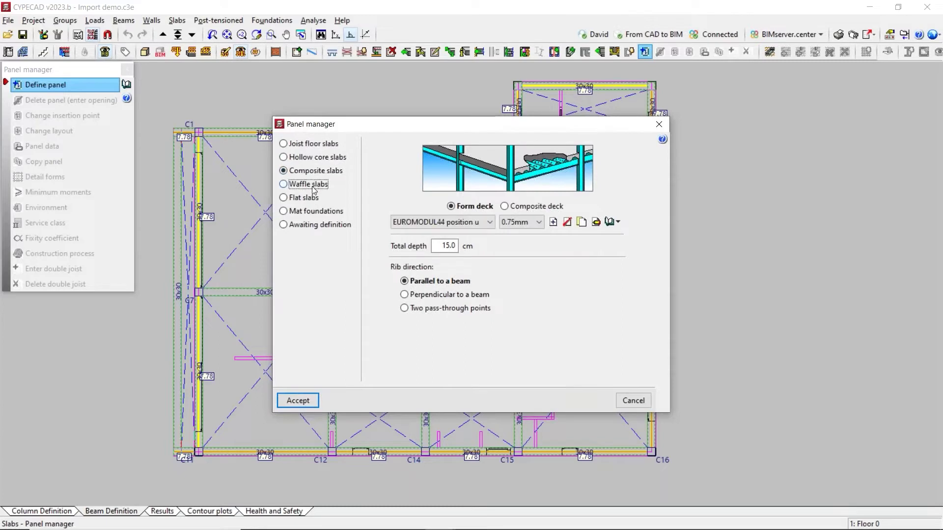
click(313, 184)
click(447, 167)
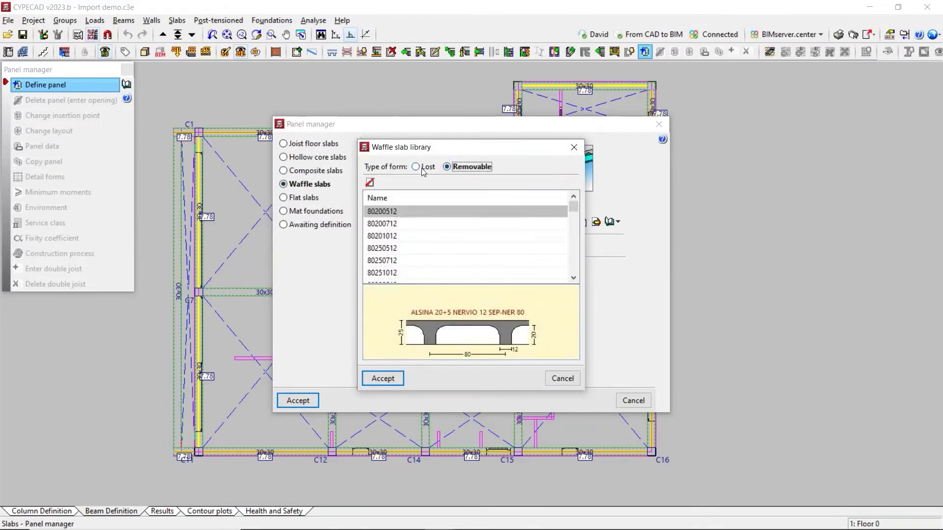
click(421, 168)
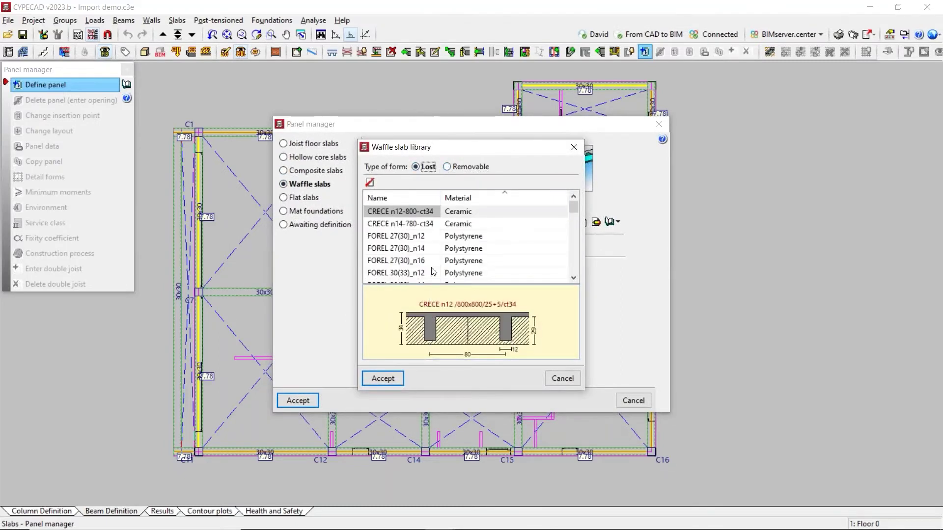
click(454, 167)
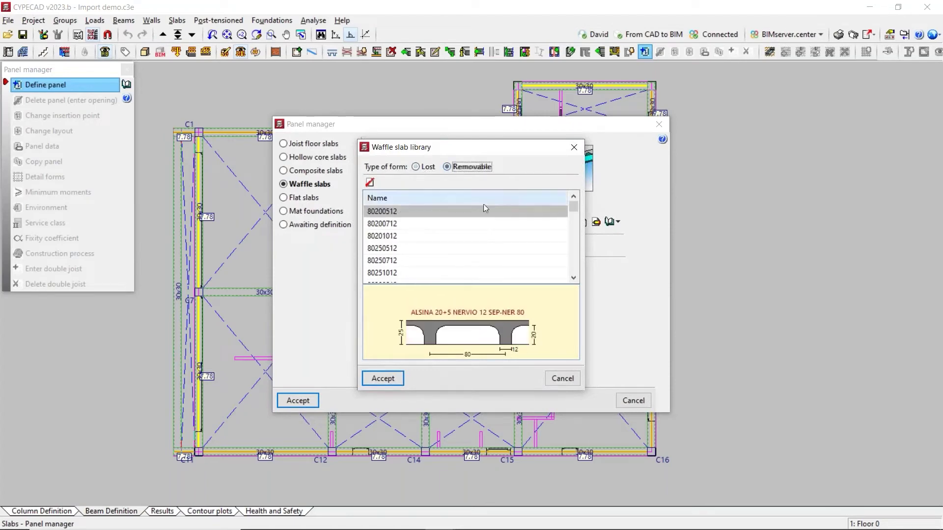
click(558, 383)
- Set the panel type to a flat slab 20 cm deep with reinforcement parallel to a beam
click(300, 197)
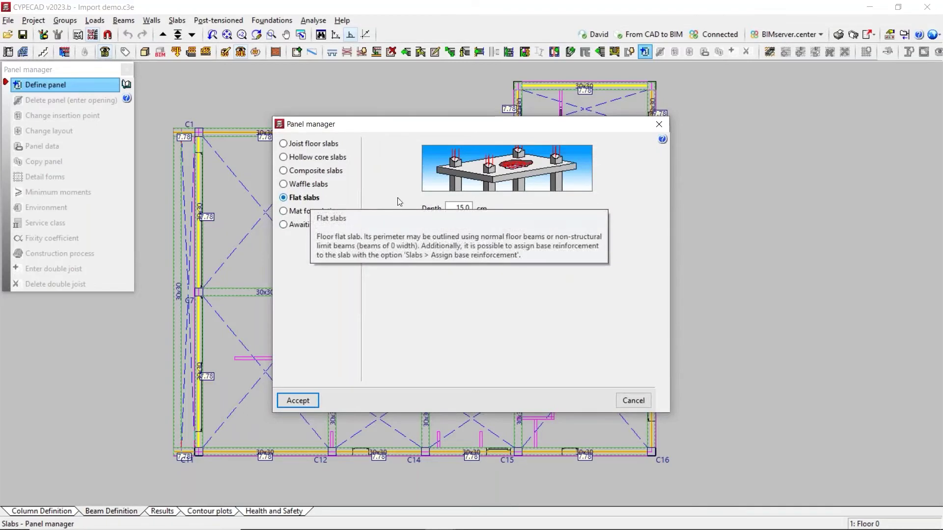
drag(460, 208, 456, 208)
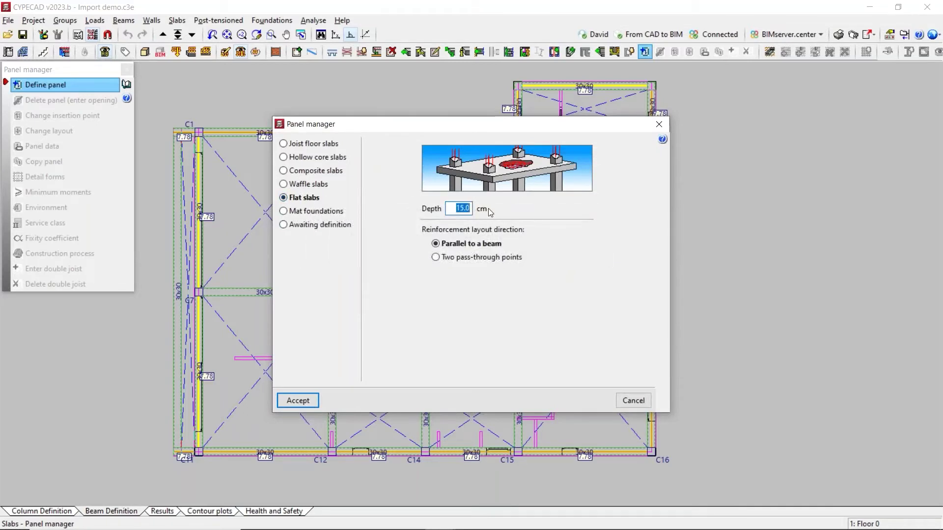
text(20)
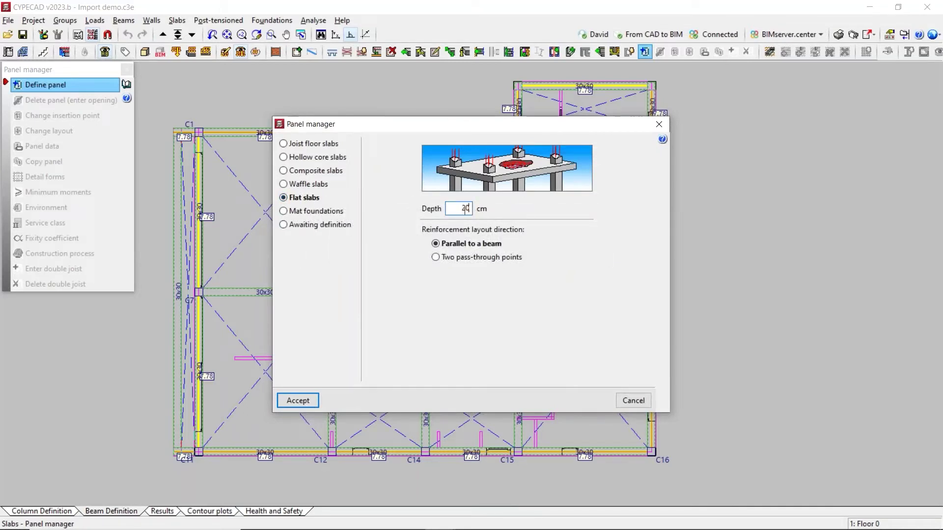
click(297, 400)
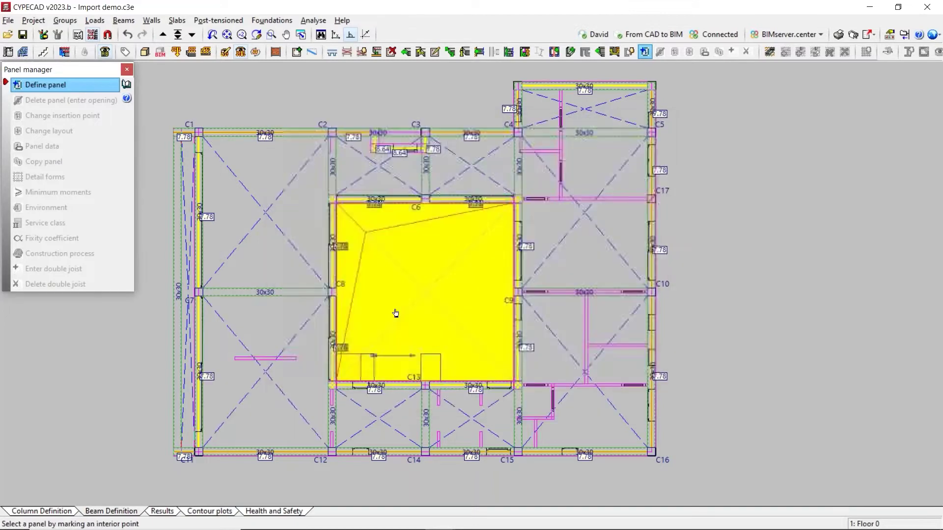
- Assign the flat slab to the projecting panel above C4–C5, the panel from C4–C5 to C9–C10, and the C3–C4 panel, aligned to their beams
scroll(383, 248, down, 3)
scroll(510, 133, up, 5)
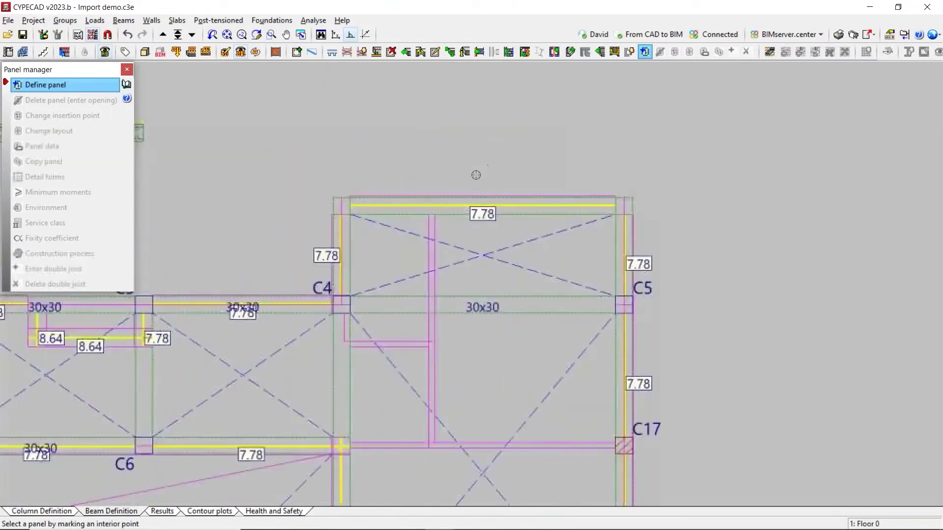
click(490, 240)
click(500, 199)
scroll(499, 199, down, 5)
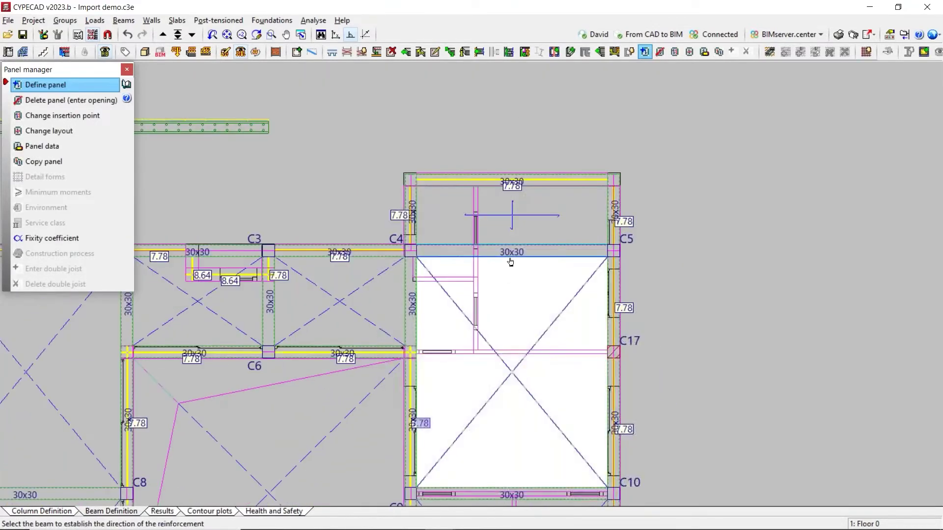
scroll(430, 238, up, 2)
click(430, 237)
click(430, 238)
- Assign the flat slab to the C2–C3 panel, the panel between C1–C2 and C7–C8, and the narrow strip beside C1–C7, aligned to their beams
click(343, 265)
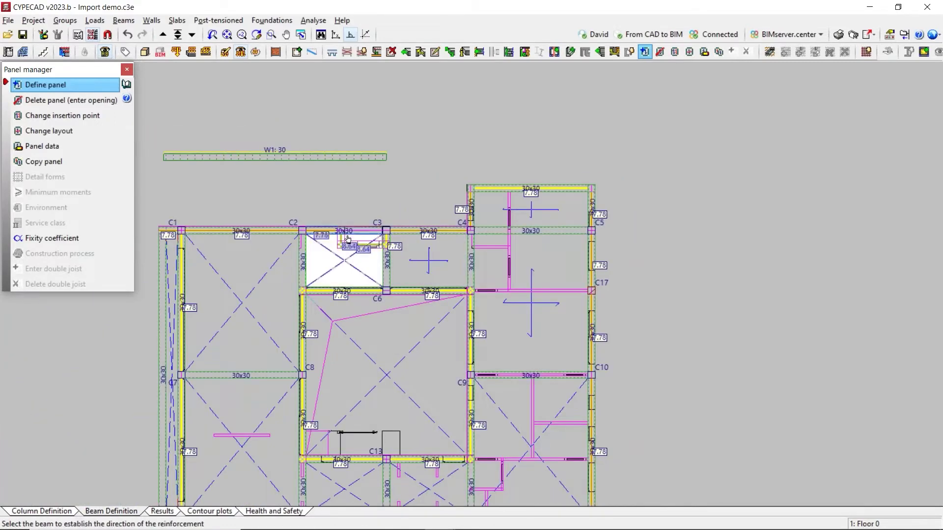
click(349, 233)
click(241, 299)
click(240, 229)
click(159, 270)
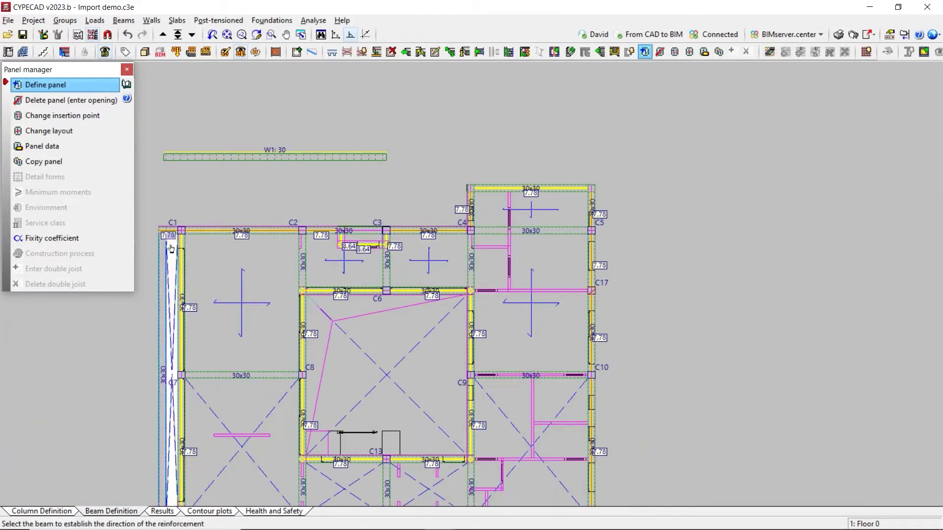
click(180, 270)
- Assign the flat slab to the panels below C7–C8, C12–C14, C14–C15 and below C9–C10, leaving the courtyard open, and close the incidents report
scroll(266, 176, down, 3)
scroll(261, 356, up, 1)
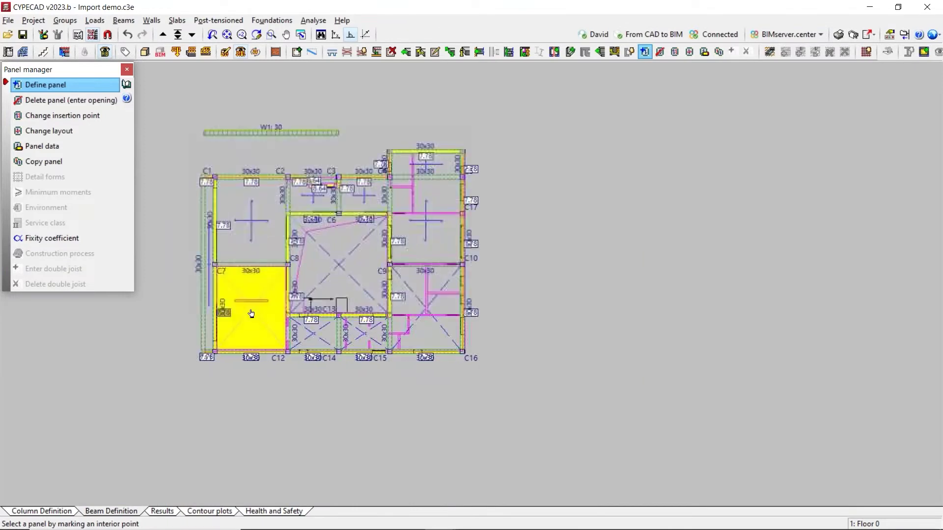
click(248, 309)
click(287, 319)
click(314, 334)
click(311, 352)
click(363, 334)
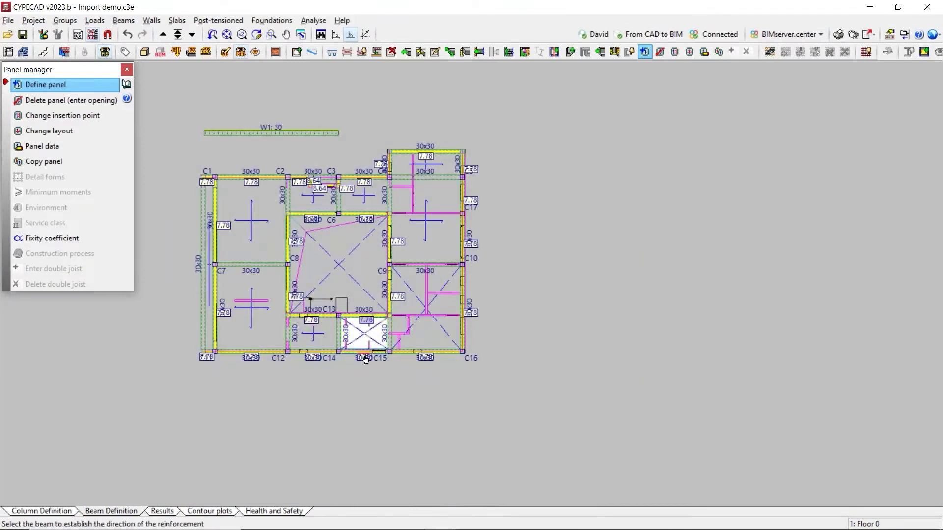
click(363, 352)
click(425, 307)
click(425, 352)
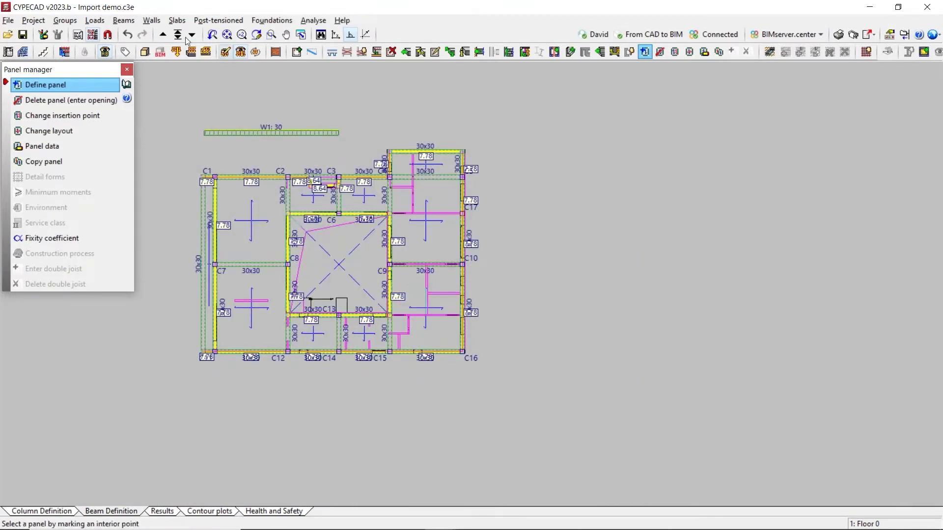
click(163, 34)
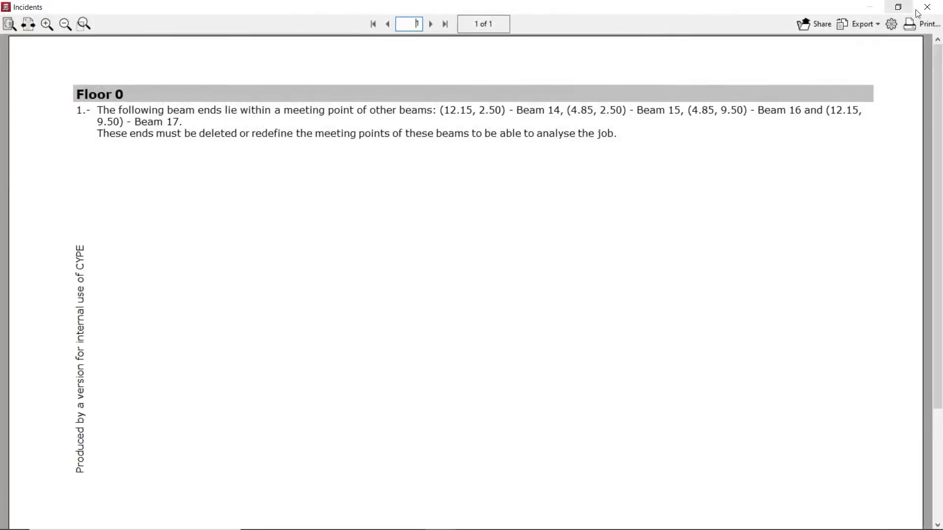
click(927, 7)
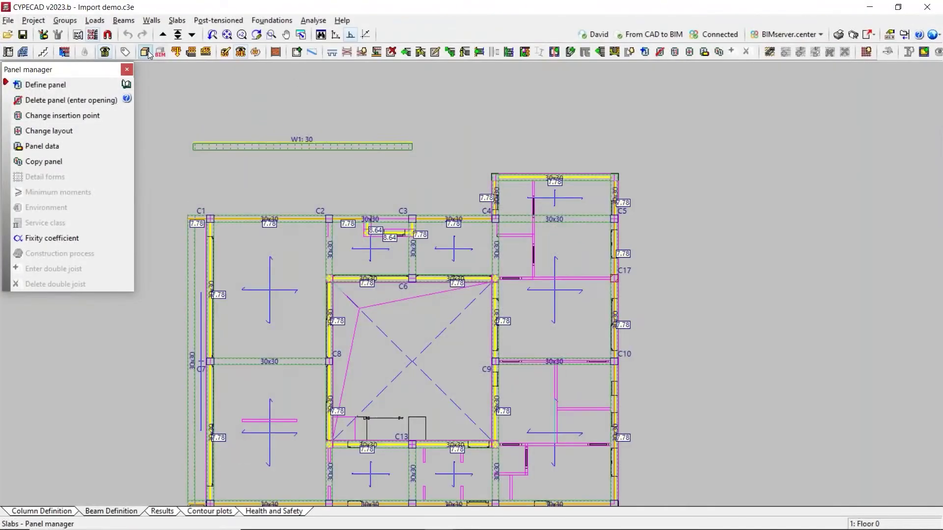
- Examine the new Floor 0 slabs in the 3D view of the building from several angles and close it
click(144, 51)
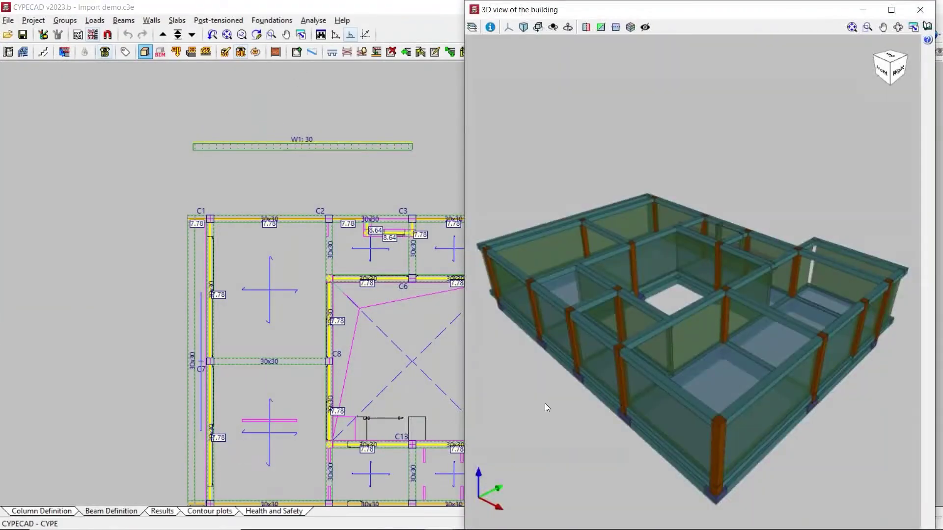
scroll(544, 403, up, 5)
middle_drag(741, 388, 704, 390)
scroll(542, 313, down, 5)
scroll(704, 389, down, 3)
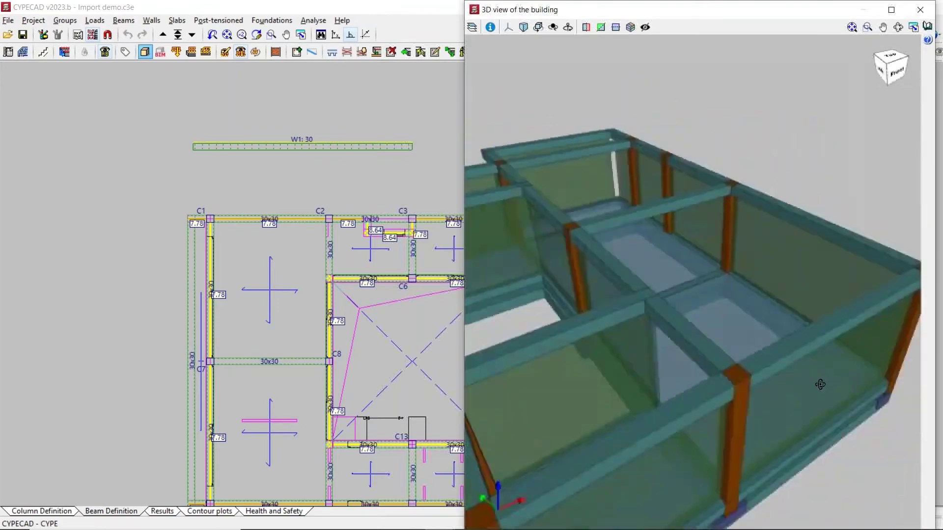
middle_drag(821, 383, 809, 378)
scroll(809, 378, down, 2)
click(921, 8)
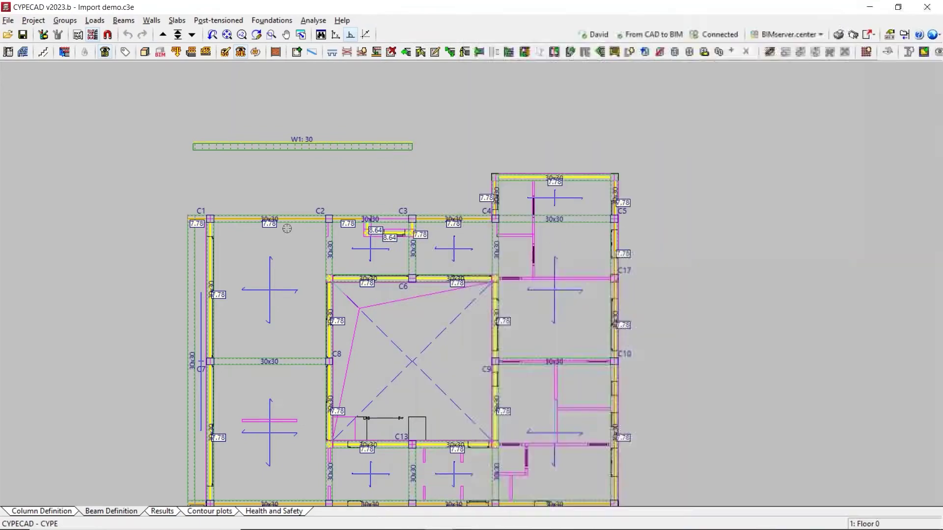
- Examine the imported line loads on the Floor 0 beams around columns C1 to C5 and the courtyard
scroll(297, 221, up, 5)
scroll(250, 254, down, 5)
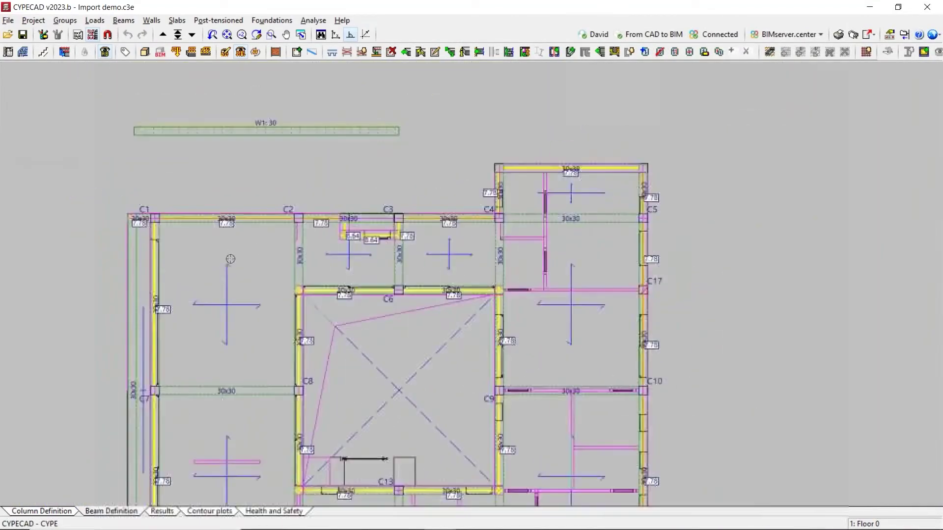
scroll(231, 269, up, 4)
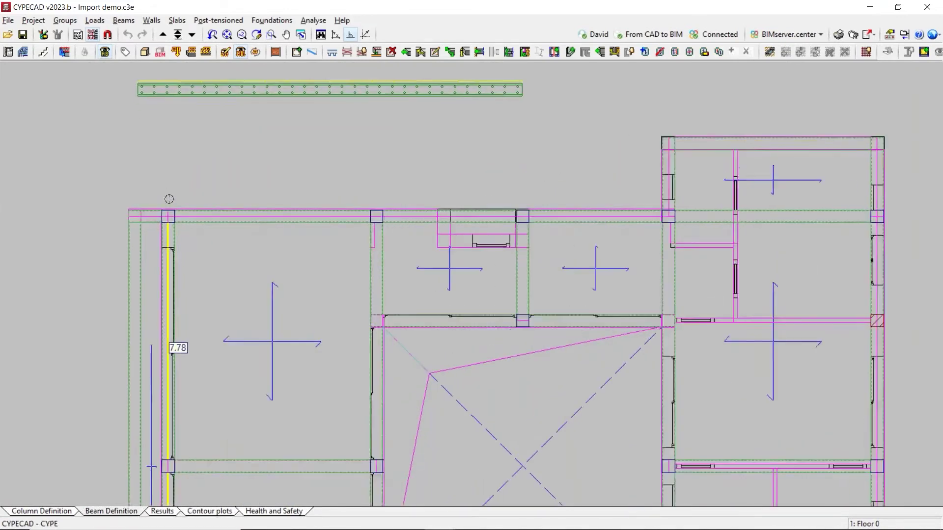
scroll(164, 193, up, 6)
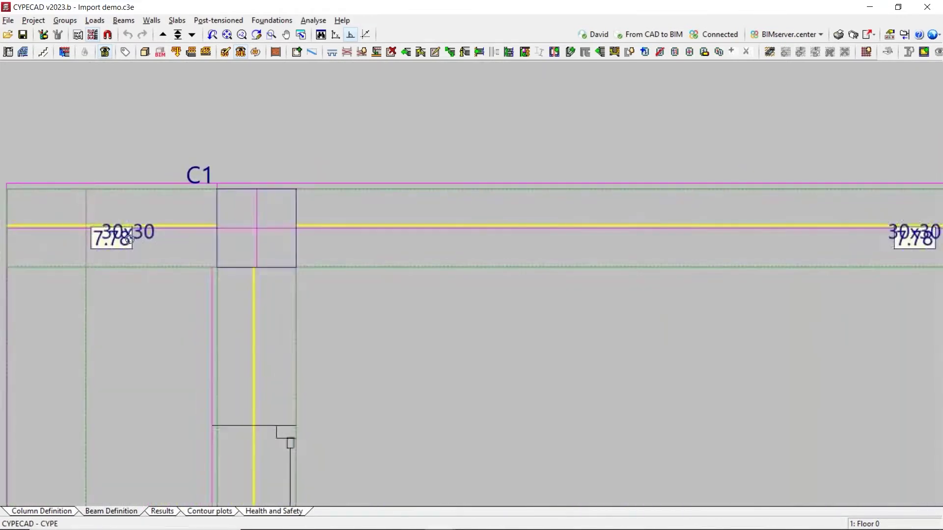
scroll(185, 236, down, 4)
scroll(184, 236, down, 2)
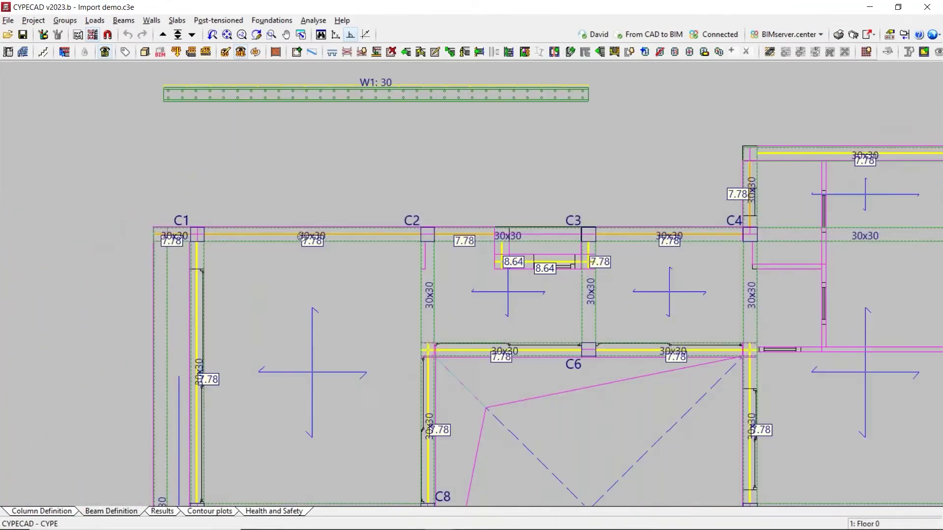
scroll(280, 221, down, 3)
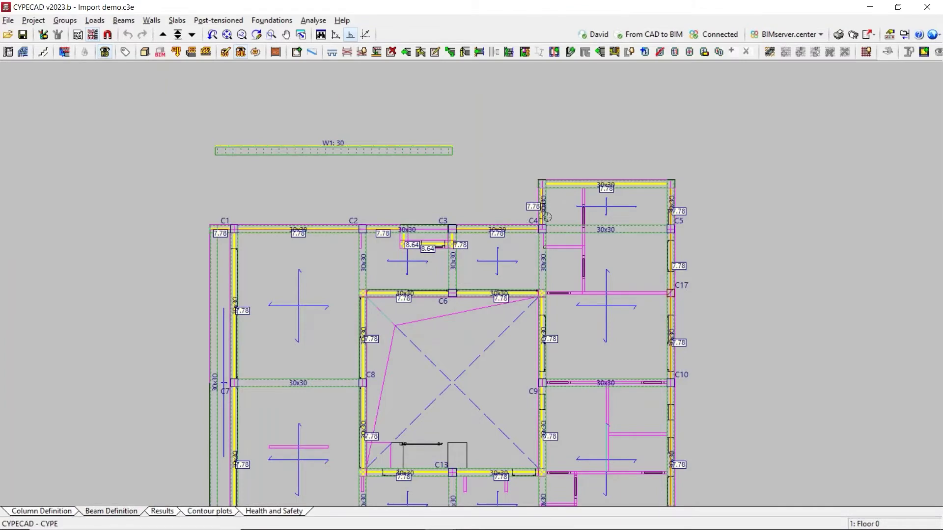
scroll(565, 215, up, 2)
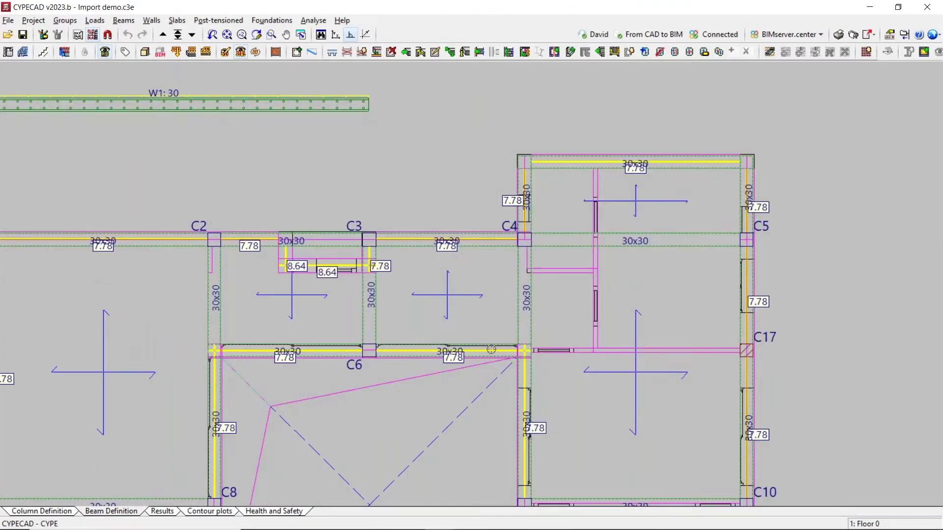
scroll(422, 339, up, 2)
scroll(382, 195, down, 2)
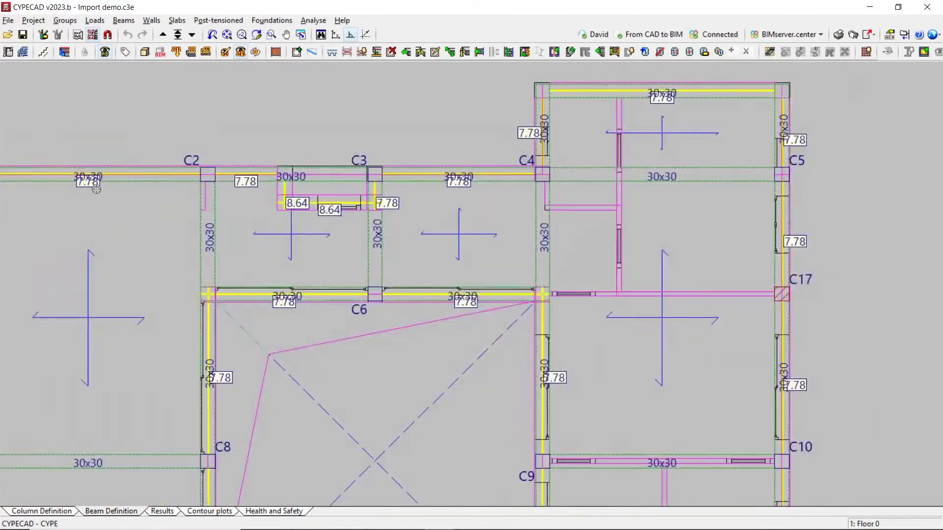
scroll(96, 189, up, 2)
scroll(147, 183, down, 2)
scroll(143, 181, up, 2)
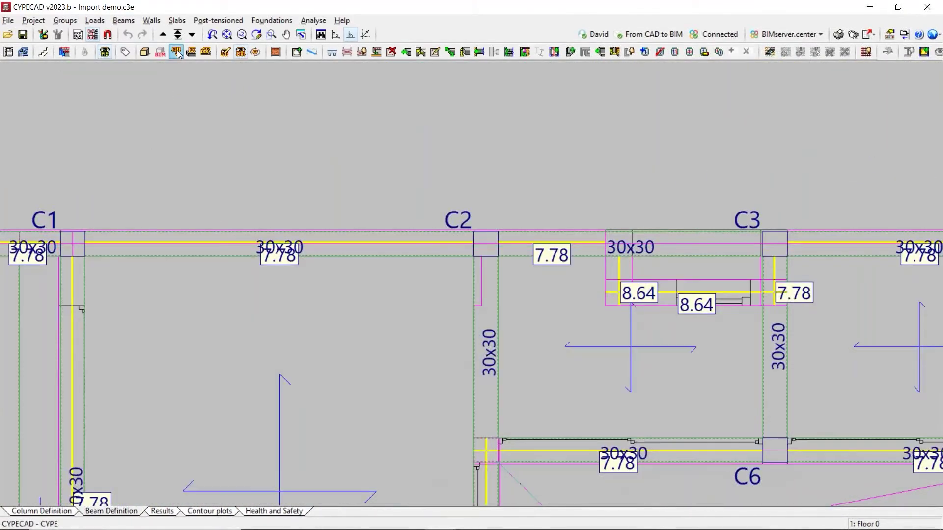
- Add a 2.00 kN live point load on the slab between C1 and C2, in the upper part of the panel
click(176, 52)
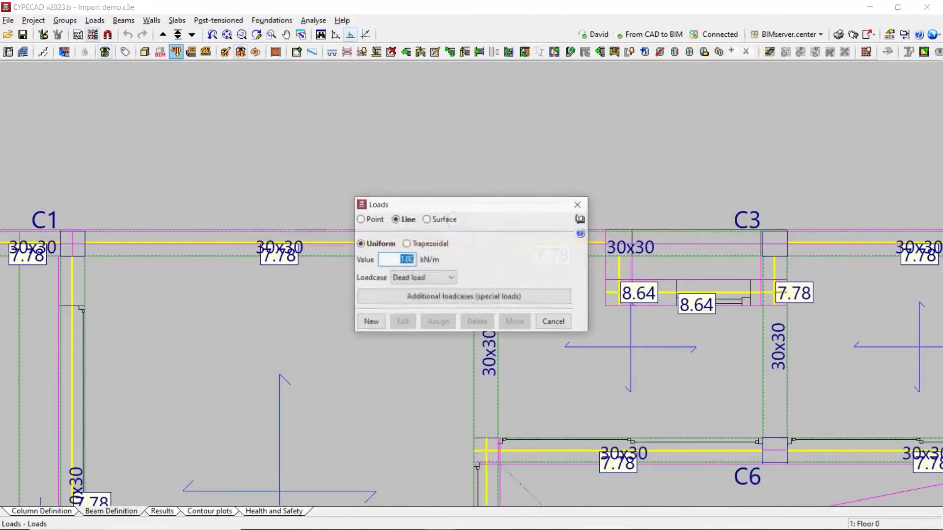
click(361, 220)
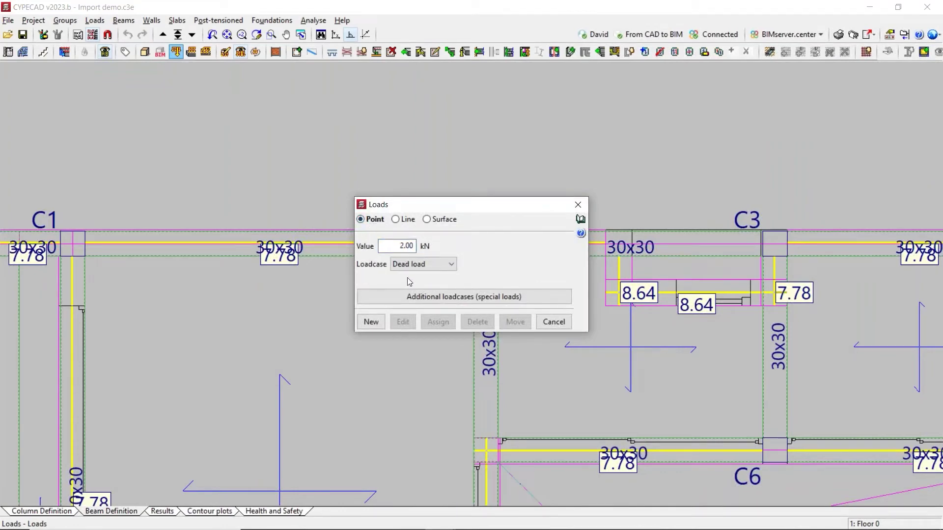
click(433, 265)
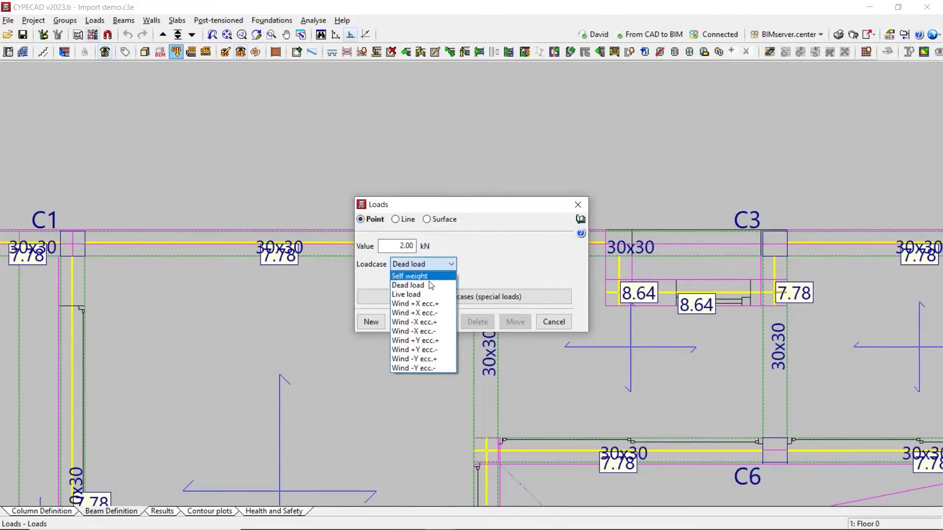
click(423, 296)
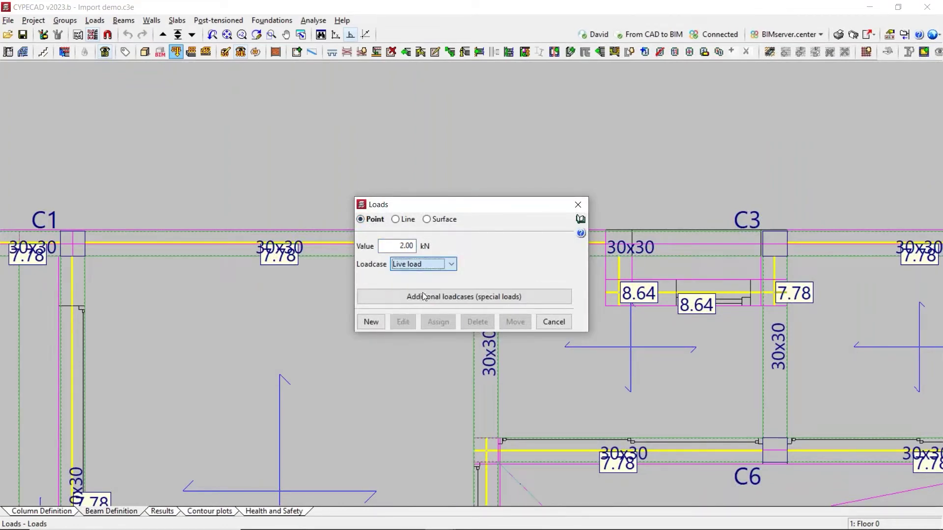
click(371, 321)
click(281, 312)
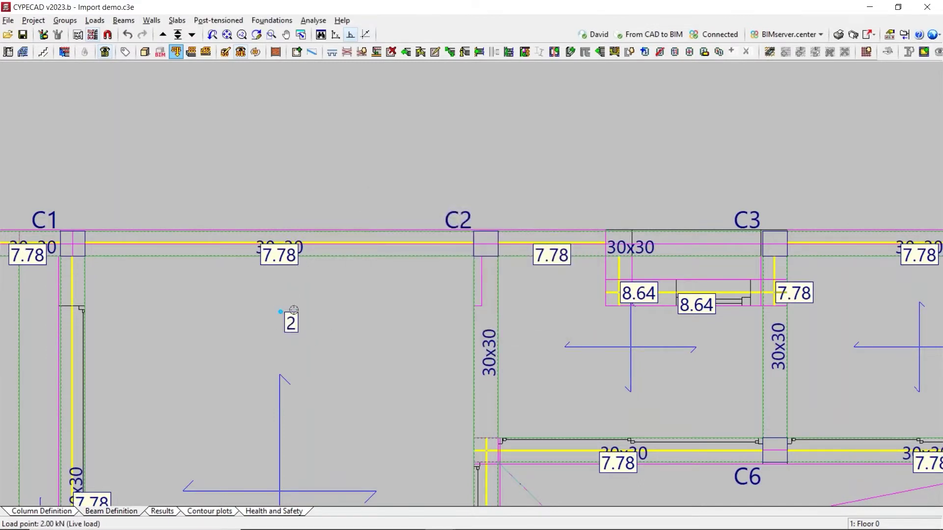
right_click(193, 106)
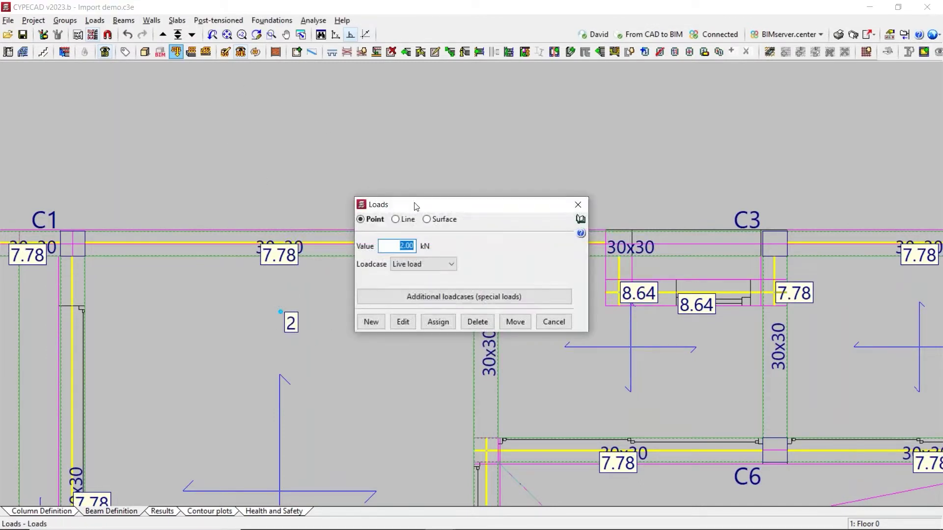
- Draw a rectangular 10.00 kN/m² live surface load on the slab panel between C1 and C2, below the point load
click(402, 221)
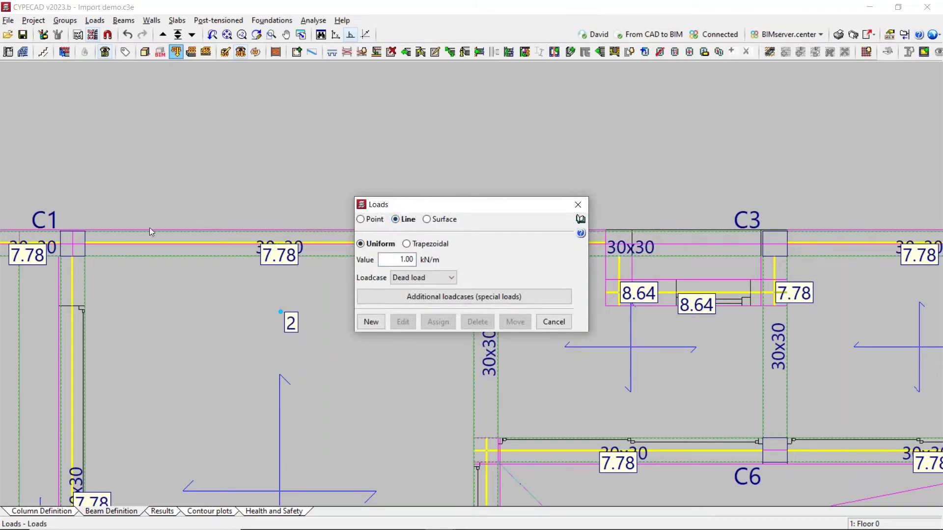
click(427, 219)
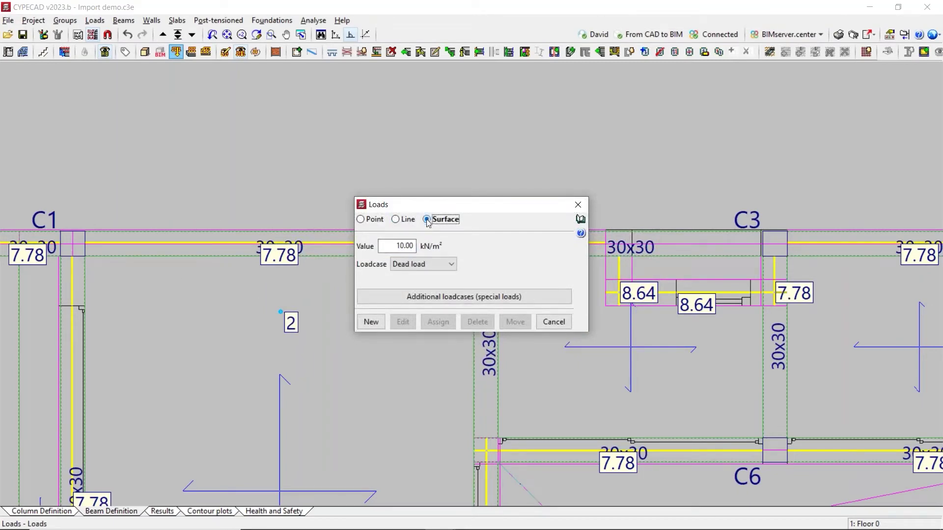
click(434, 263)
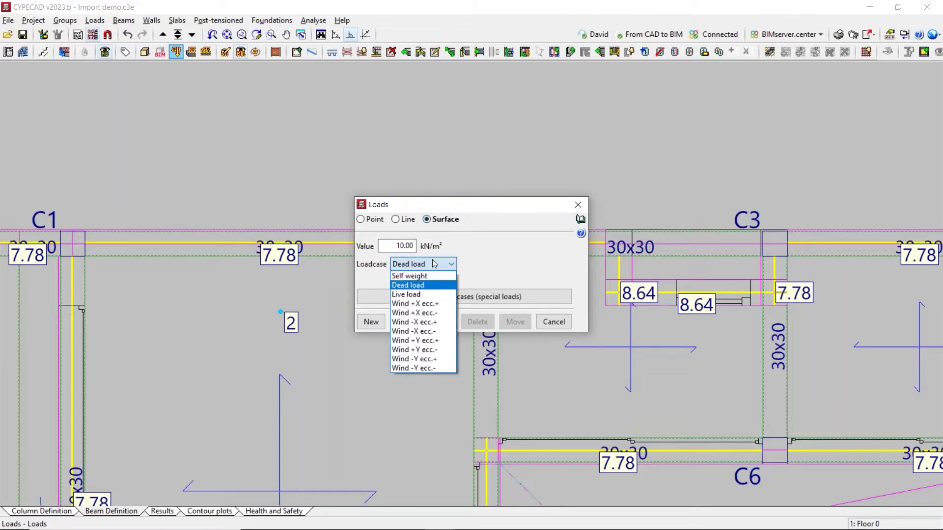
click(432, 295)
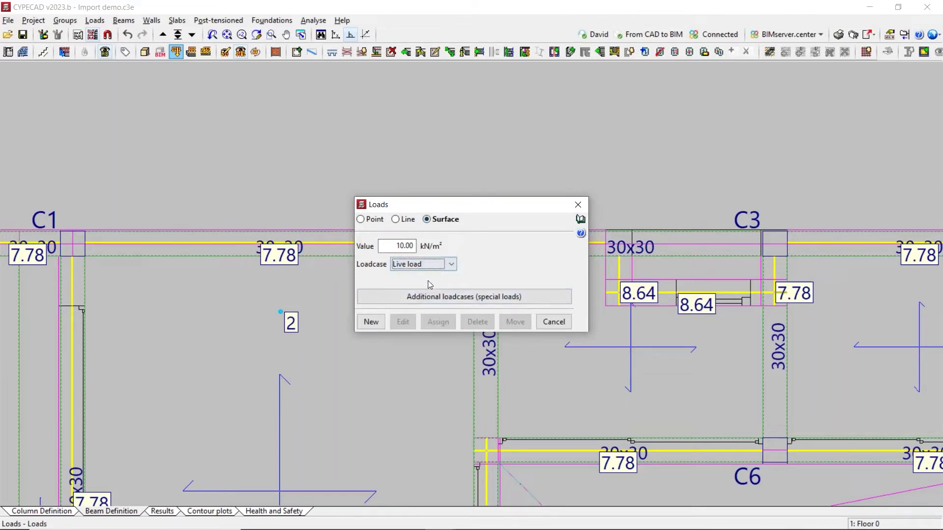
click(371, 322)
scroll(282, 294, up, 5)
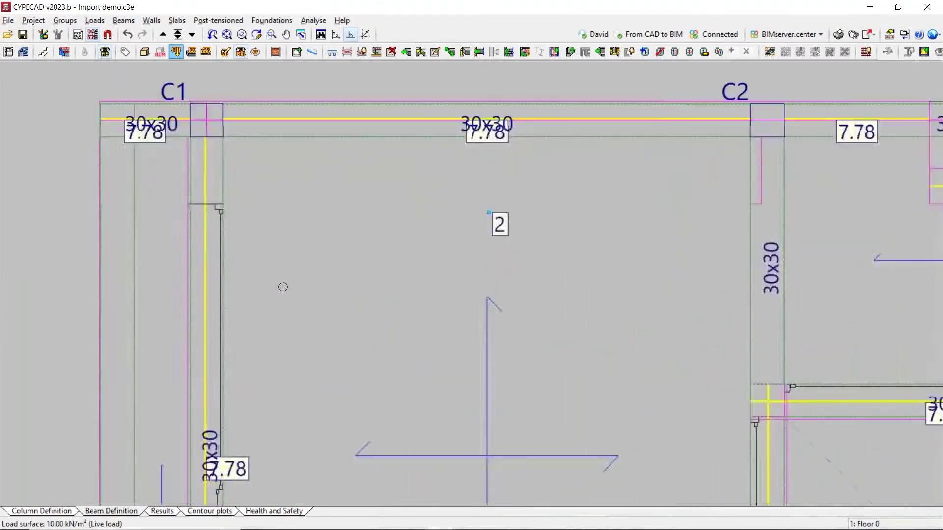
scroll(310, 204, down, 3)
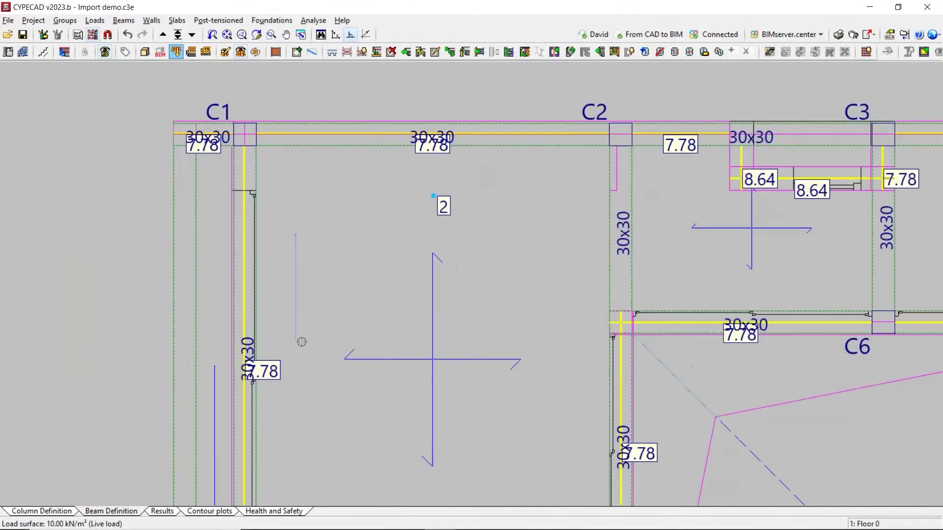
click(423, 348)
scroll(418, 223, up, 2)
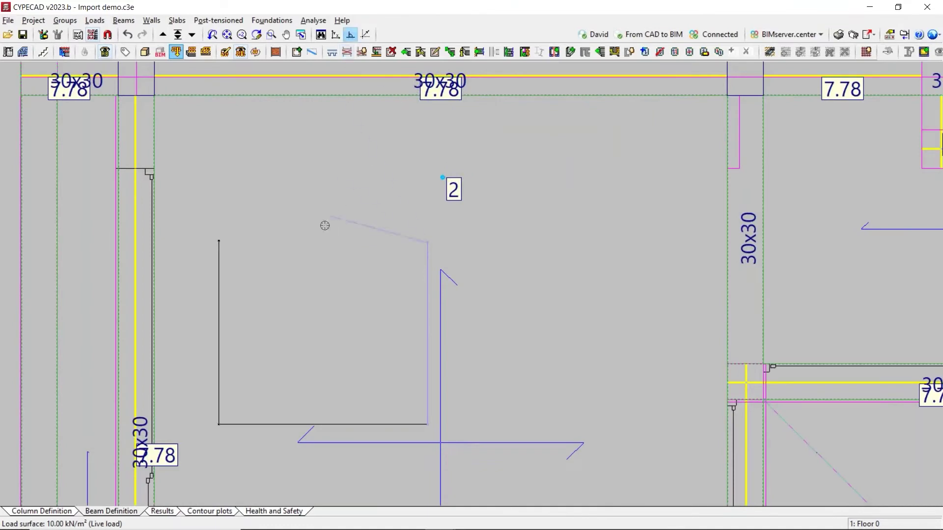
click(218, 241)
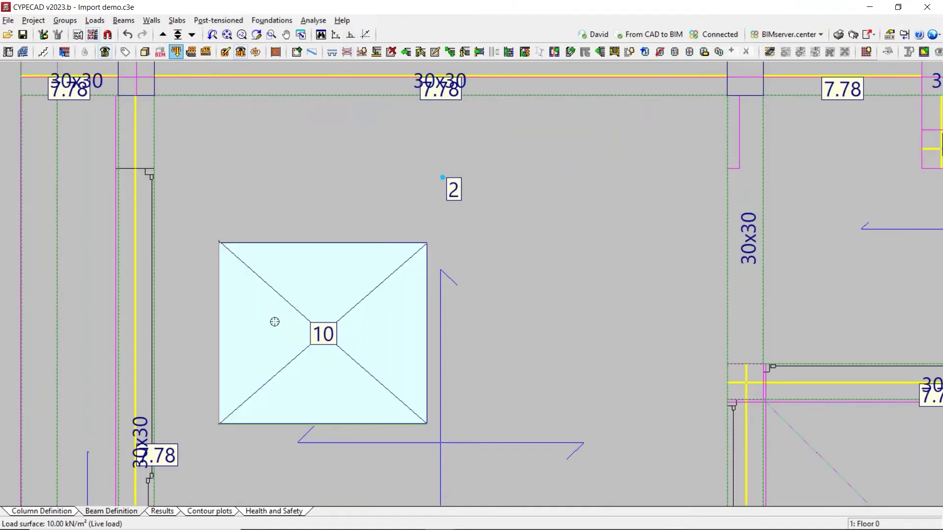
scroll(261, 334, up, 1)
scroll(374, 292, down, 4)
scroll(422, 252, up, 1)
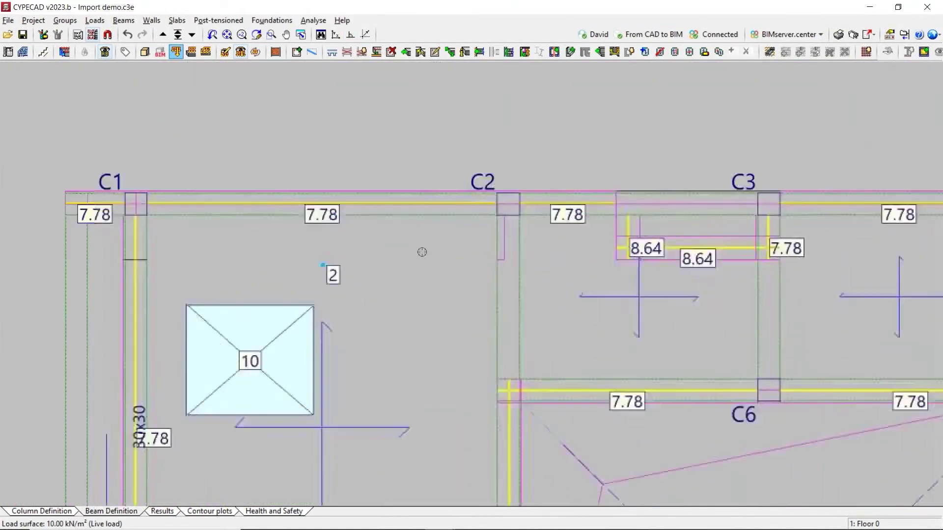
scroll(422, 252, up, 1)
- Delete the 10 kN/m² surface load from the C1–C2 slab panel and finish load editing
click(177, 52)
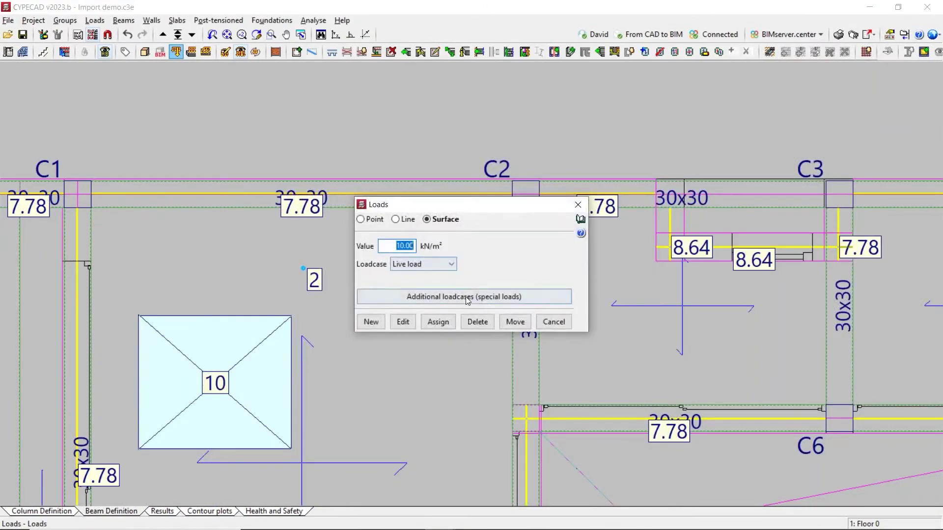
click(478, 322)
click(234, 366)
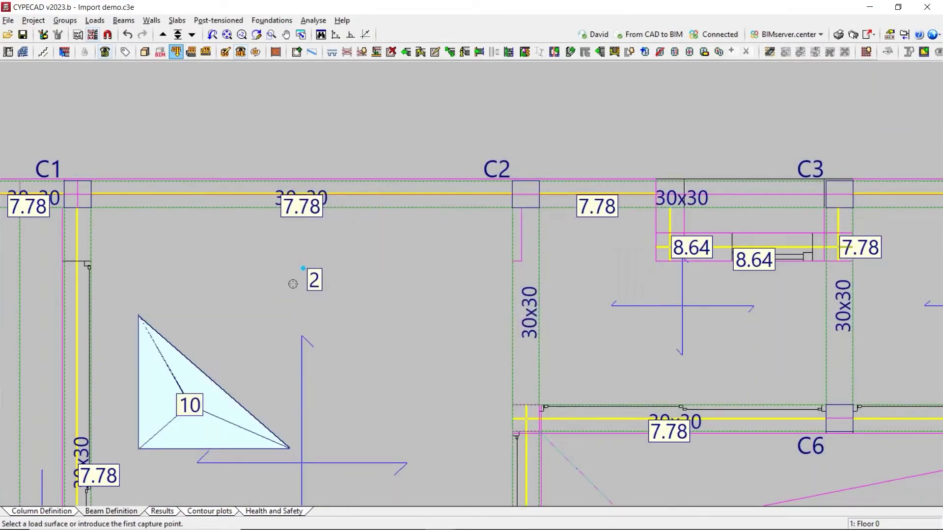
click(145, 394)
click(210, 381)
right_click(245, 393)
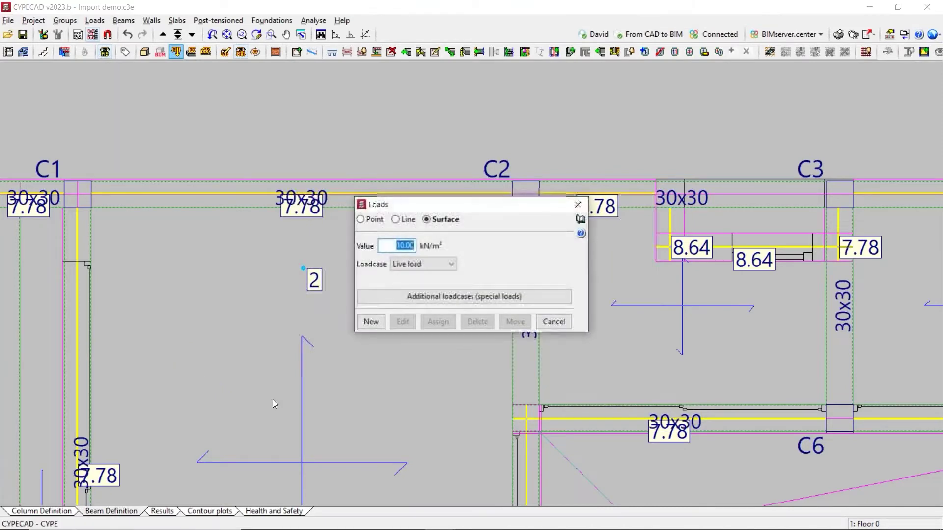
click(553, 322)
- View the whole Floor 0 plan and look over the available project analysis options
scroll(194, 253, down, 6)
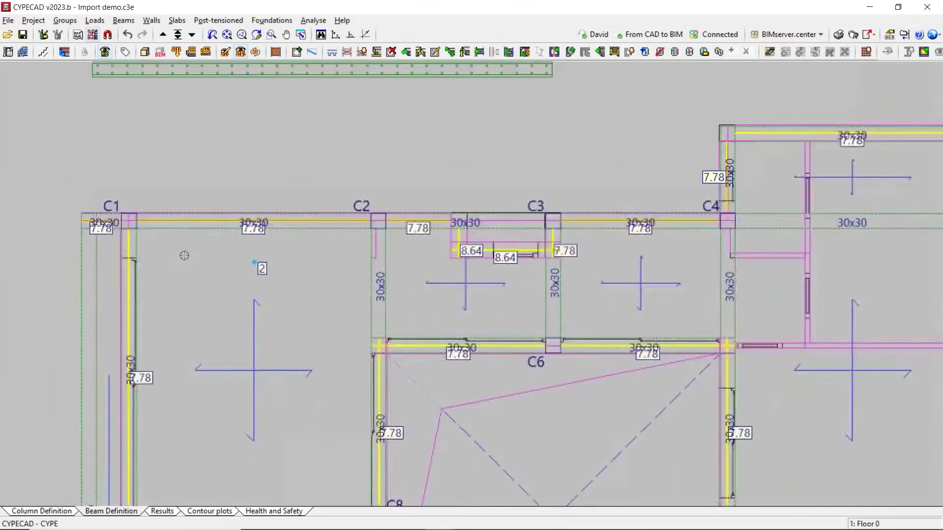
scroll(351, 257, up, 3)
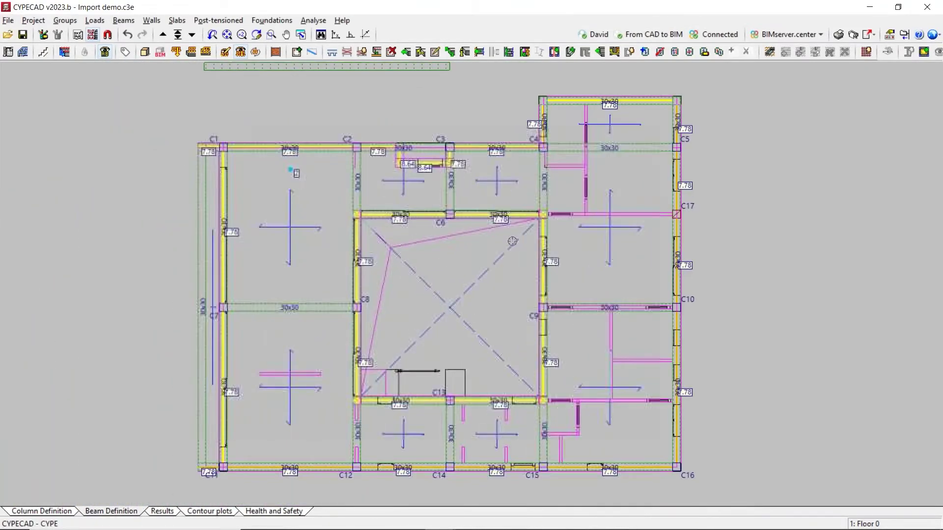
click(318, 22)
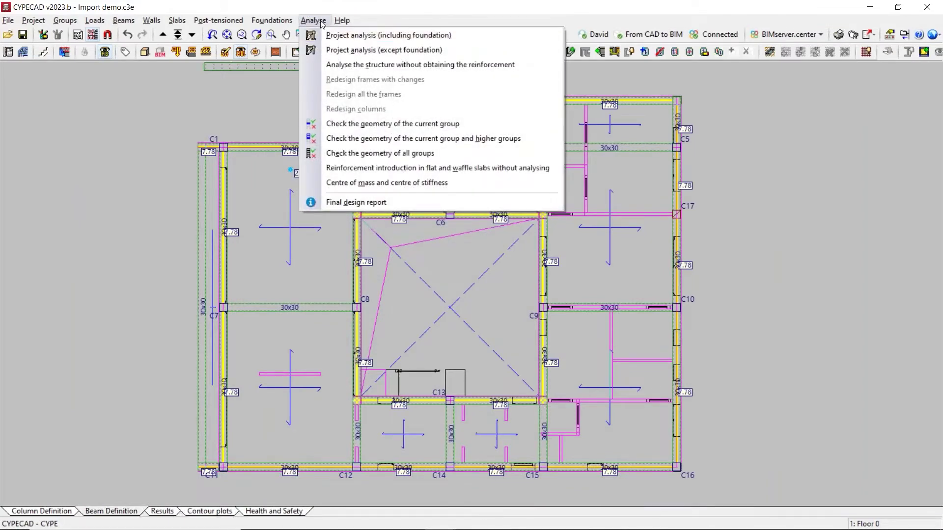
click(322, 22)
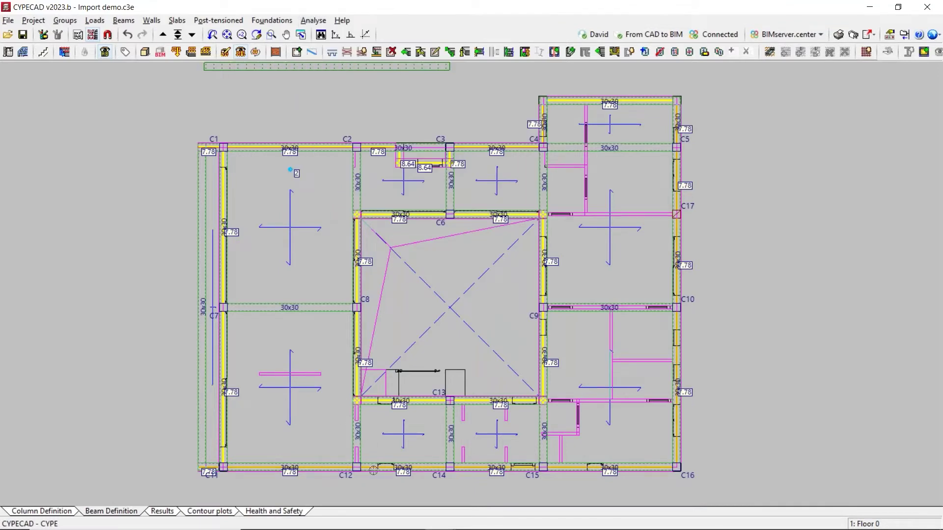
- Switch to the analysed CYPE Architecture + CYPECAD project, examine its 3D view of the building and close the view
mouse_move(374, 525)
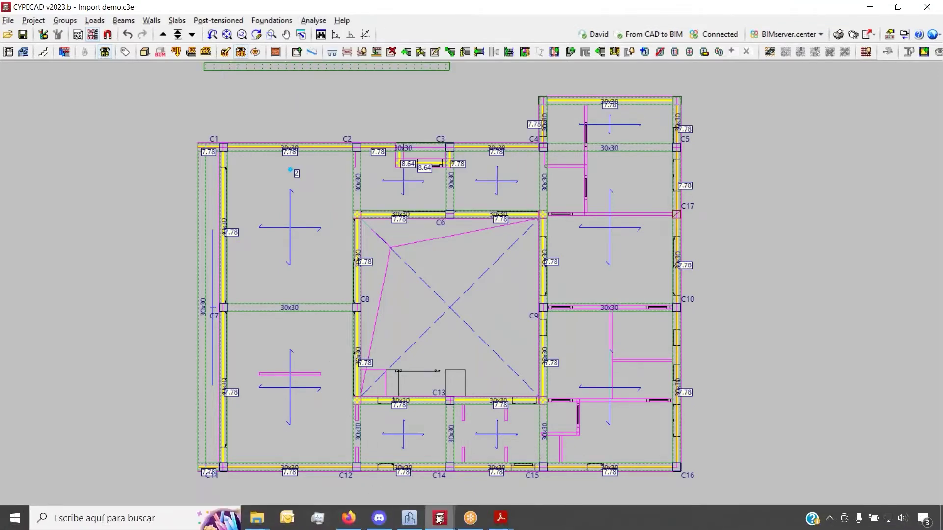
mouse_move(439, 518)
click(204, 475)
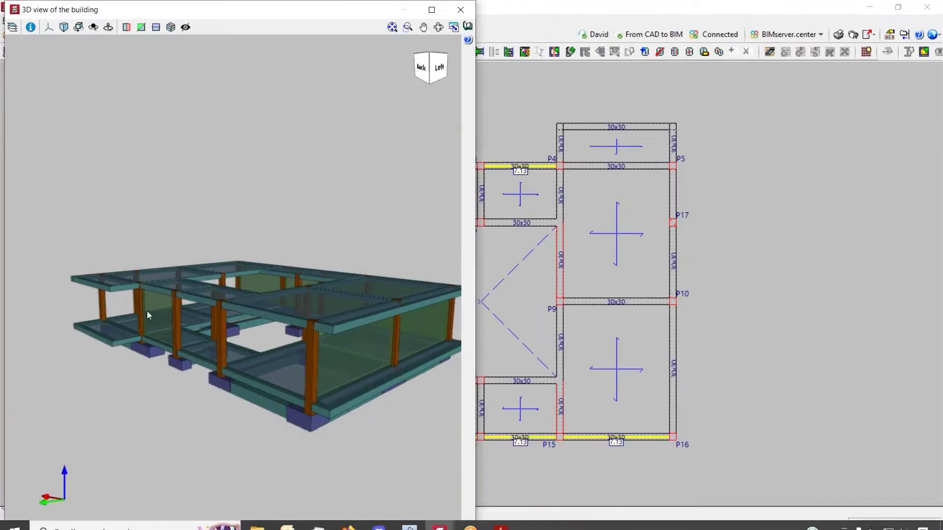
mouse_move(254, 326)
mouse_down()
mouse_move(275, 328)
mouse_move(131, 339)
mouse_move(346, 324)
mouse_up()
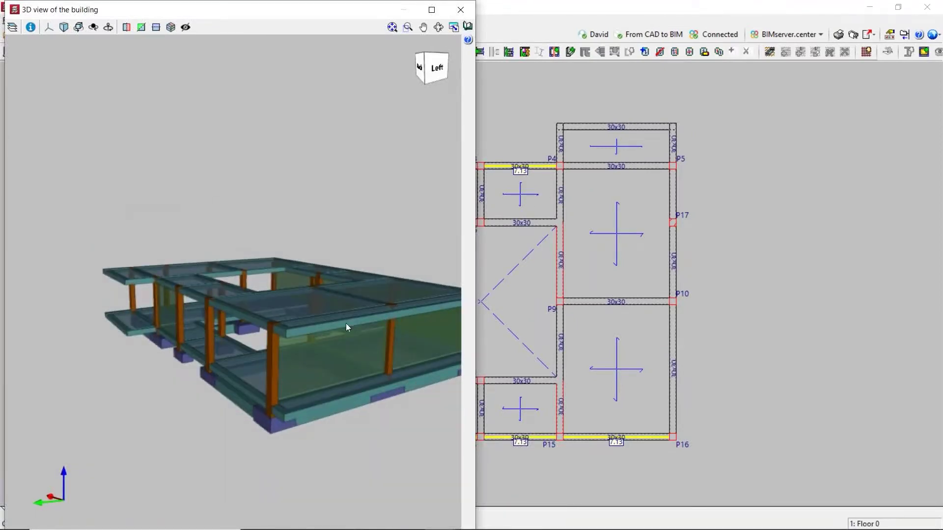
drag(191, 21, 191, 73)
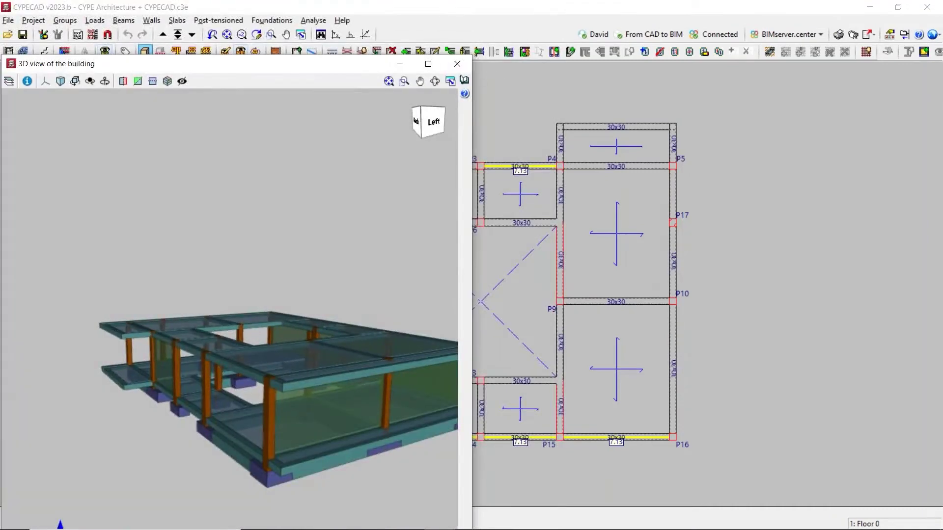
click(459, 62)
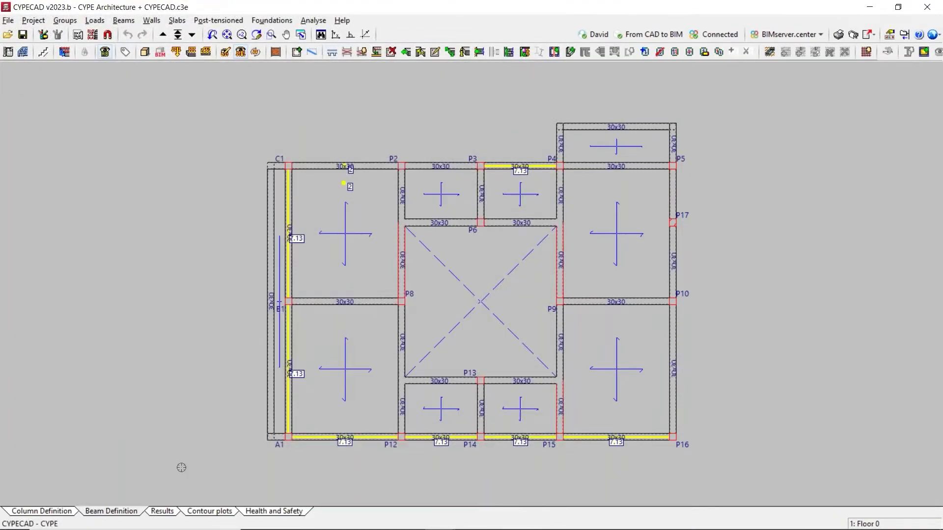
- Show the analysis results for Floor 0 and examine the slab reinforcement in plan
click(164, 512)
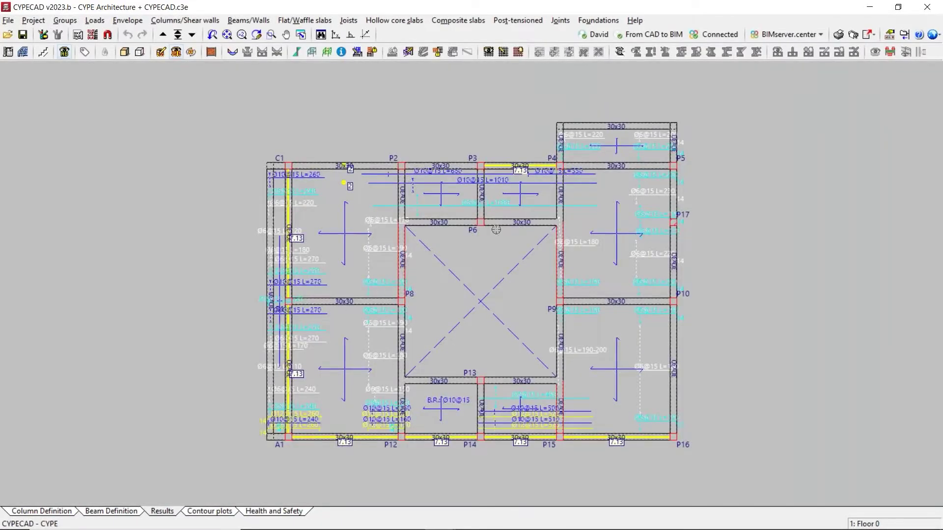
scroll(496, 229, up, 4)
scroll(236, 271, down, 3)
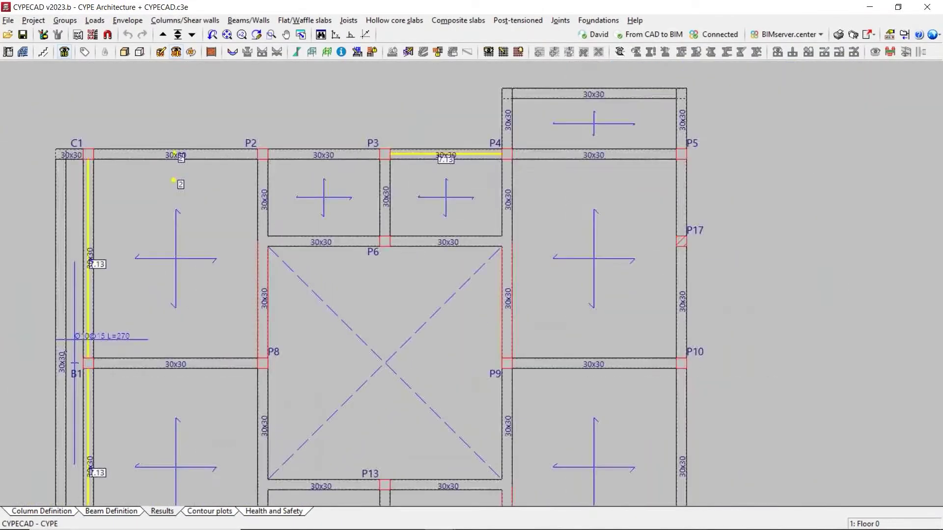
scroll(510, 326, down, 2)
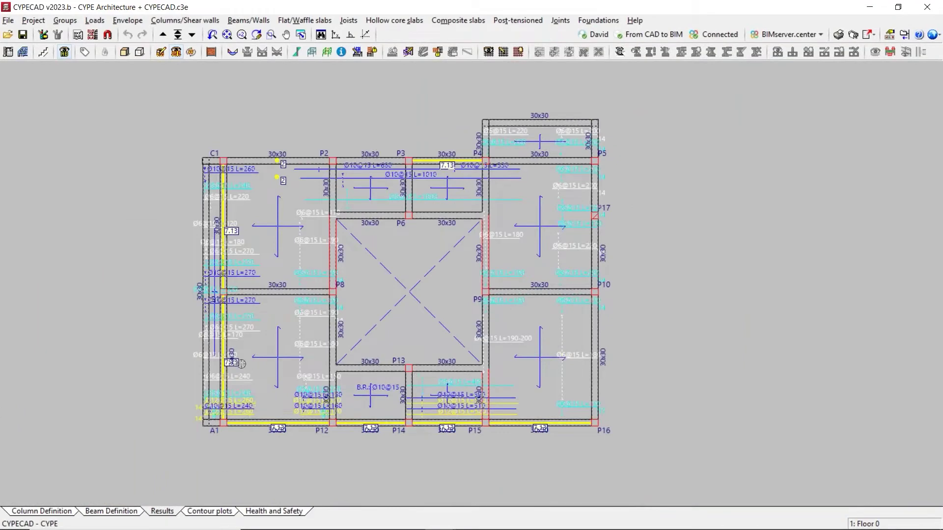
scroll(279, 221, up, 1)
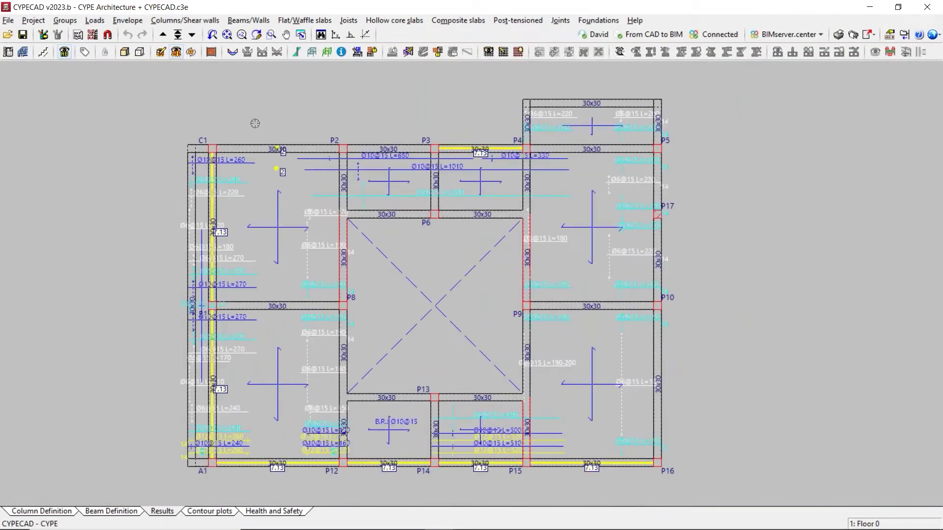
- Open the frame running from C1 to P5 in the beam editor and examine its reinforcement and force diagrams
click(256, 22)
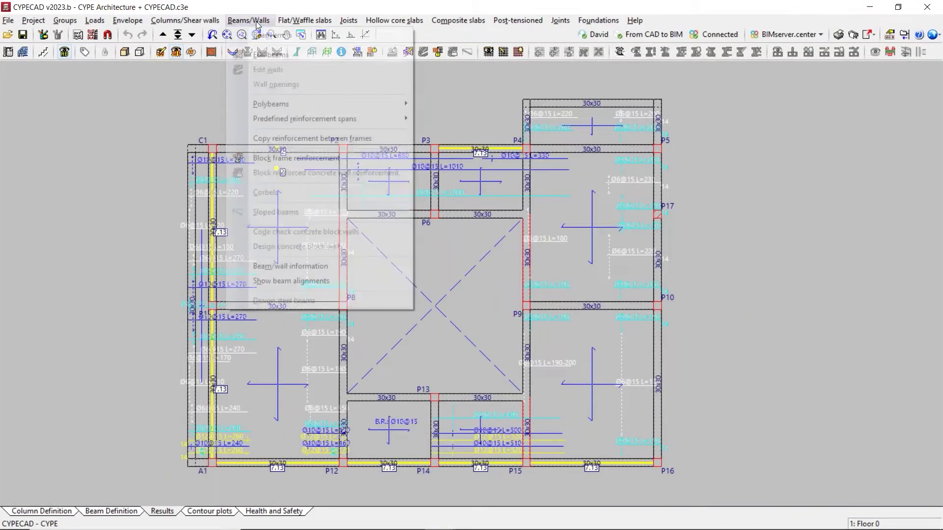
click(274, 55)
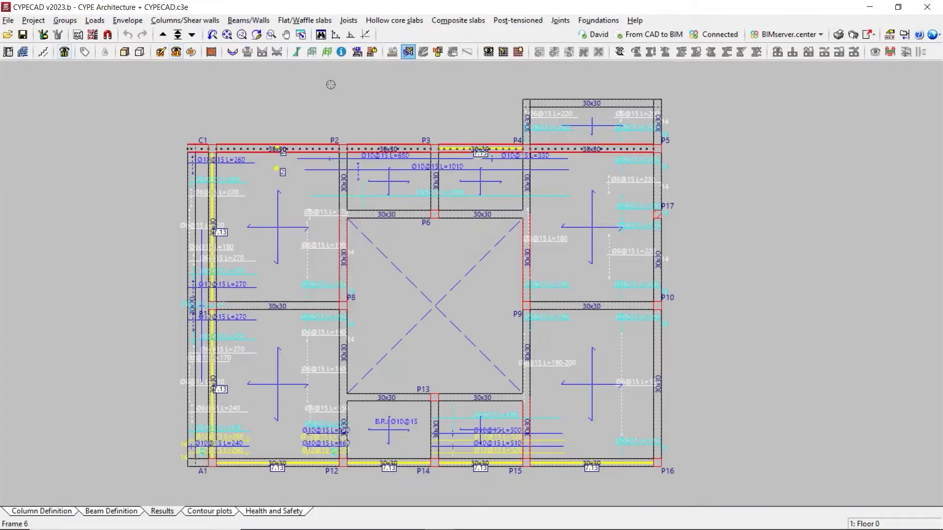
click(394, 147)
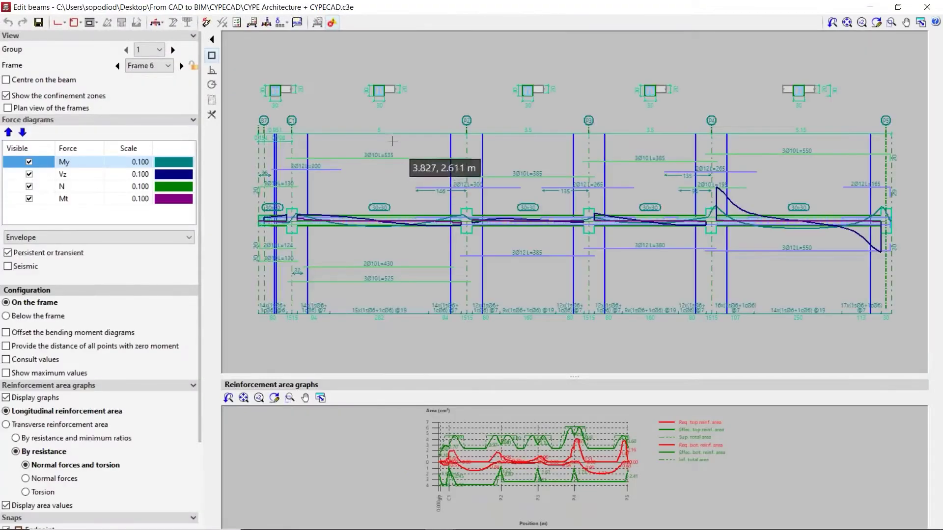
scroll(251, 220, up, 5)
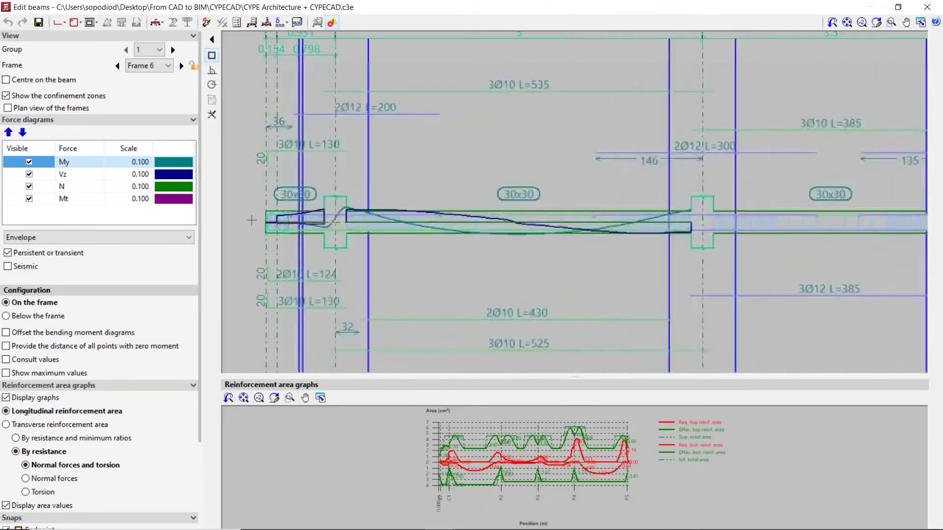
- Examine the force diagrams, bar layout and beam cross-sections along the frame from B7 to P5
scroll(240, 242, down, 3)
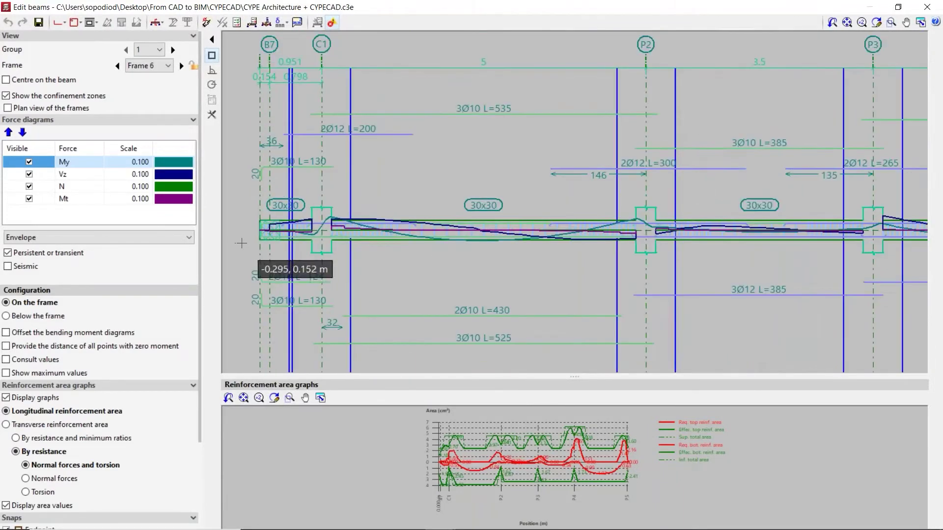
scroll(320, 237, up, 5)
scroll(320, 238, down, 3)
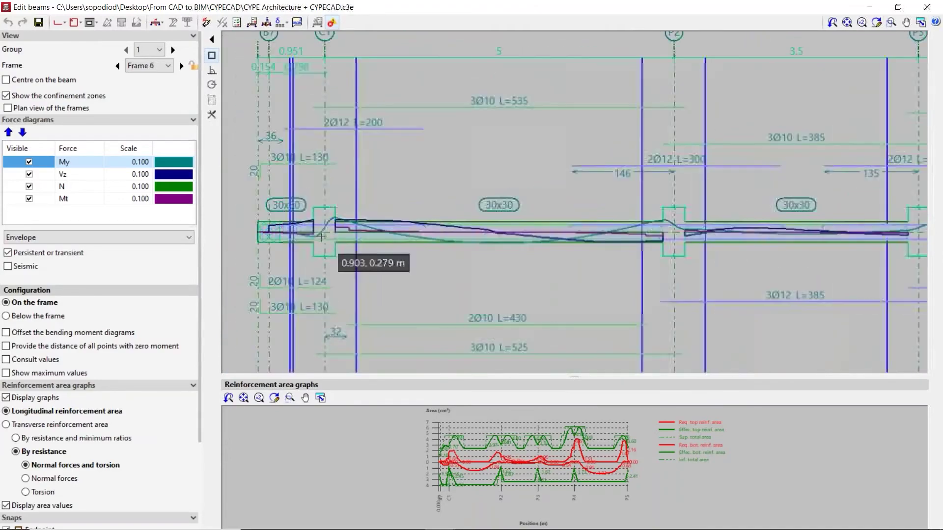
scroll(284, 245, up, 4)
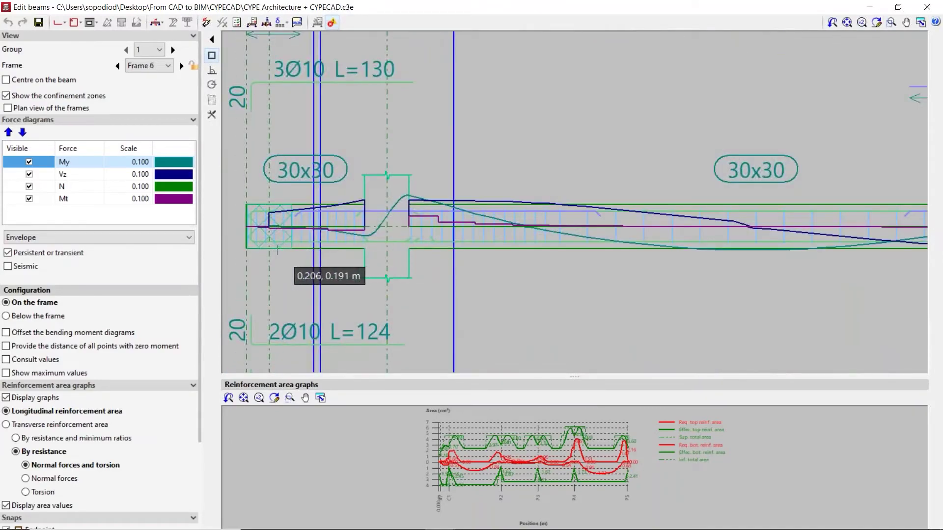
scroll(277, 251, down, 6)
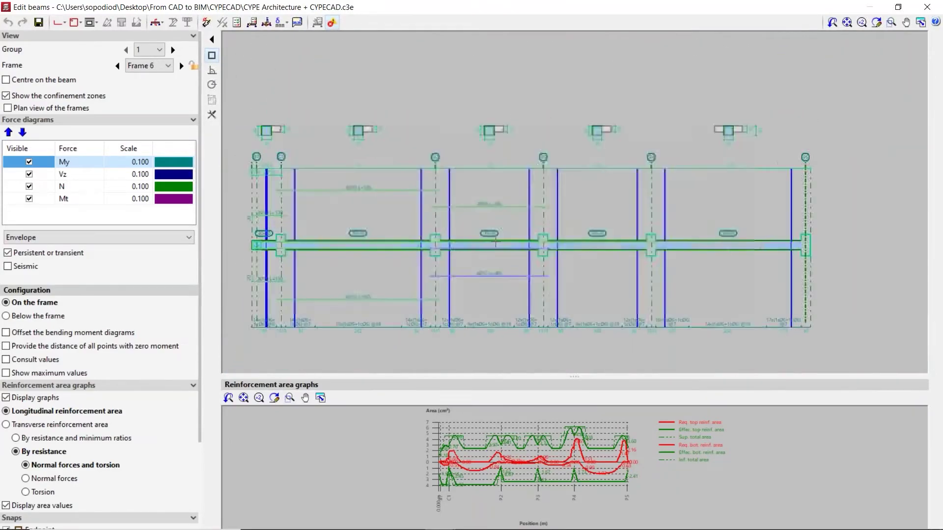
scroll(495, 242, up, 8)
scroll(491, 139, down, 3)
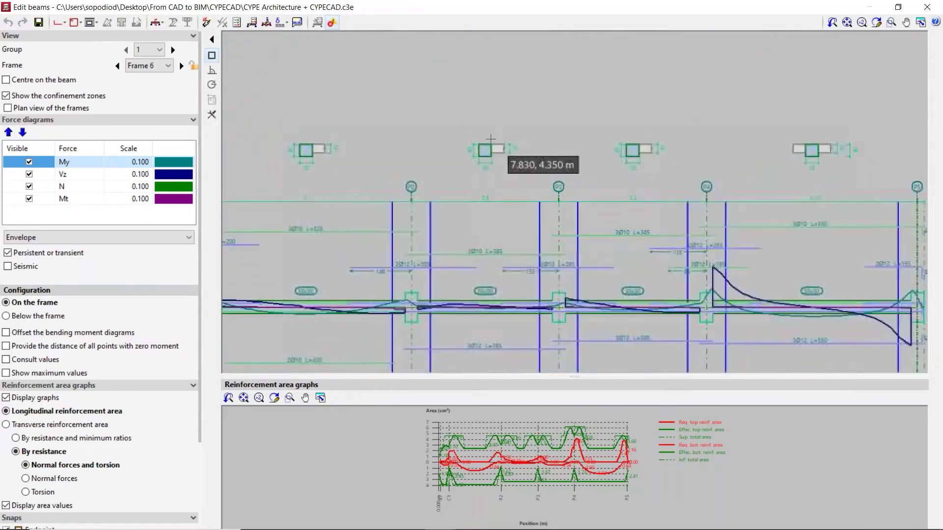
scroll(490, 139, up, 4)
scroll(505, 131, down, 3)
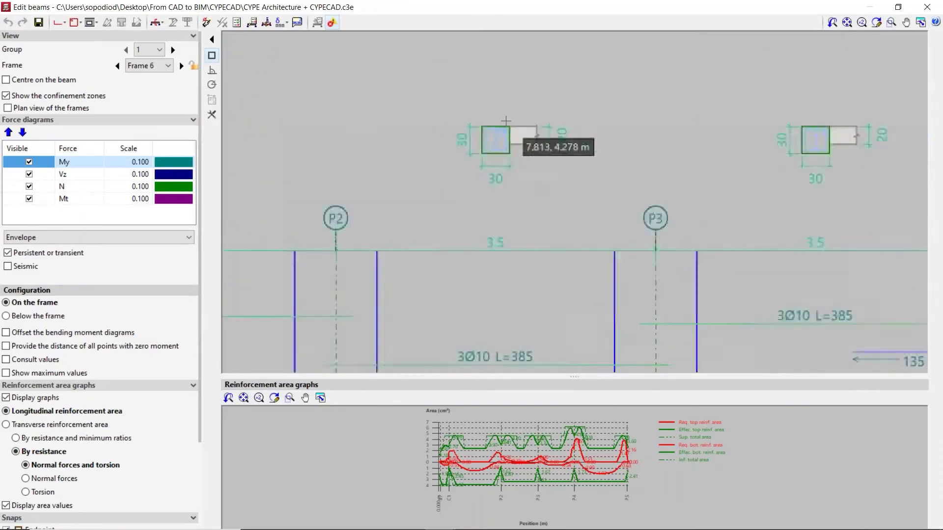
scroll(393, 319, down, 3)
scroll(373, 317, up, 6)
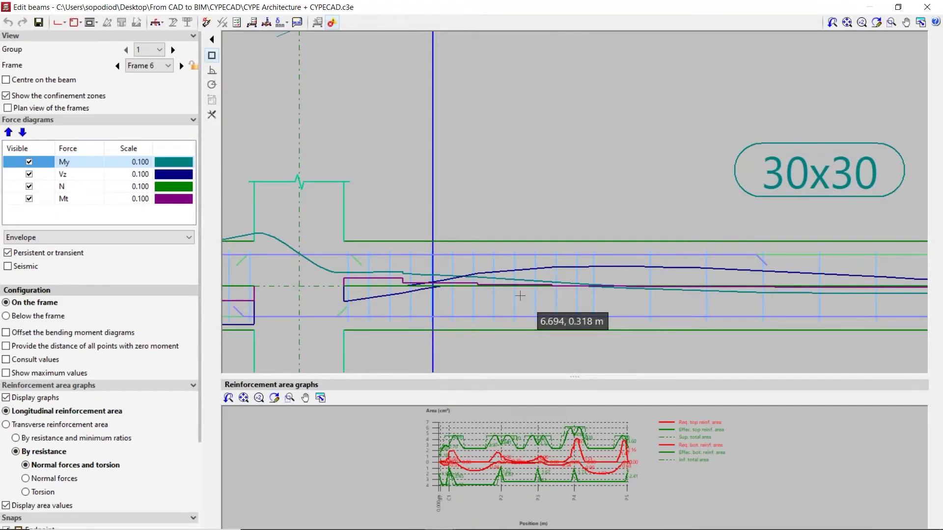
scroll(515, 319, down, 3)
scroll(373, 338, up, 5)
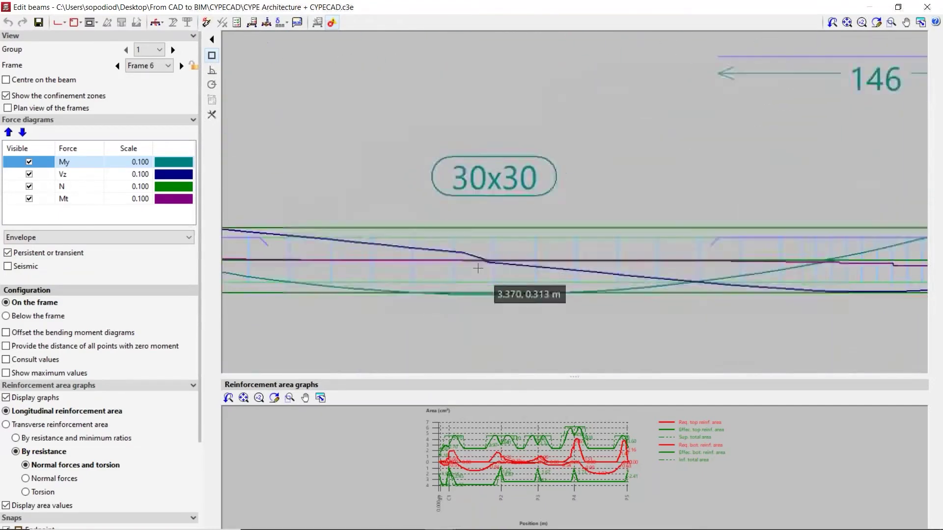
scroll(442, 294, down, 3)
scroll(319, 295, up, 5)
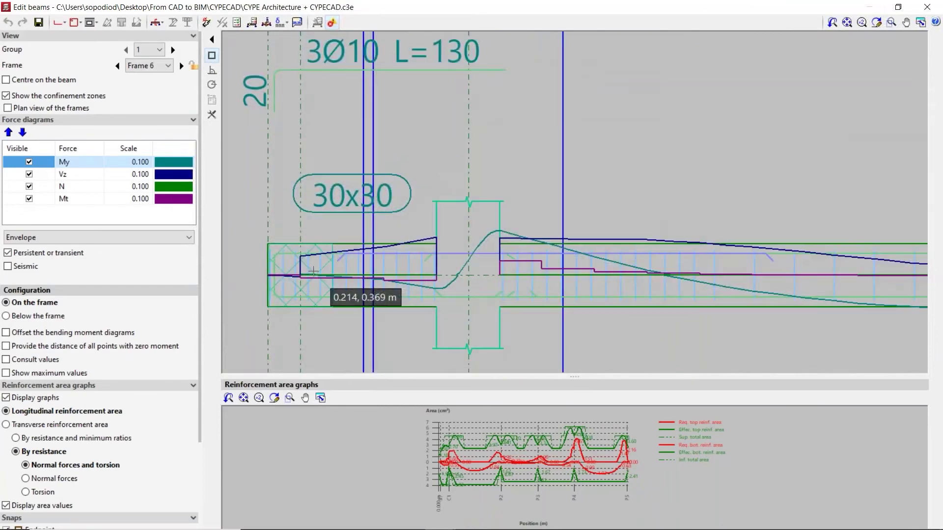
scroll(313, 271, down, 3)
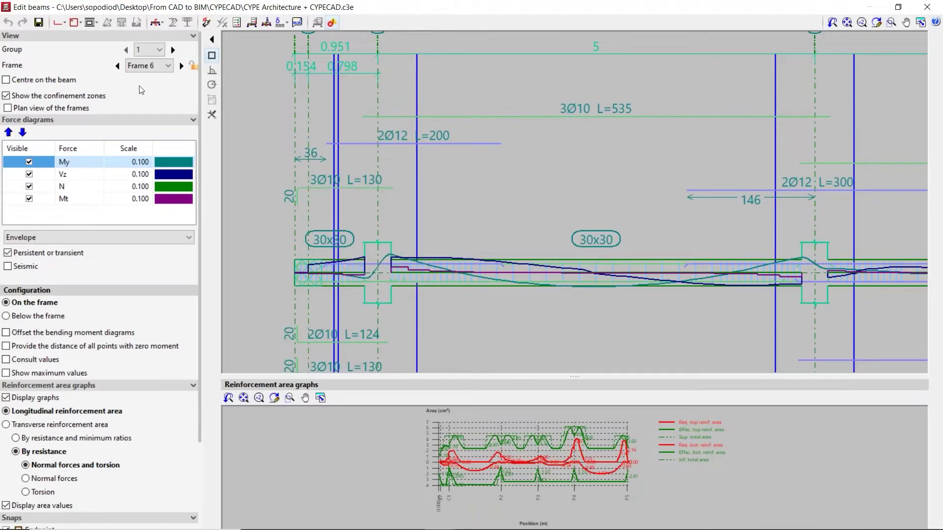
- Set the length of the additional 2Ø12 top reinforcement over column C1 to 240 cm
click(61, 23)
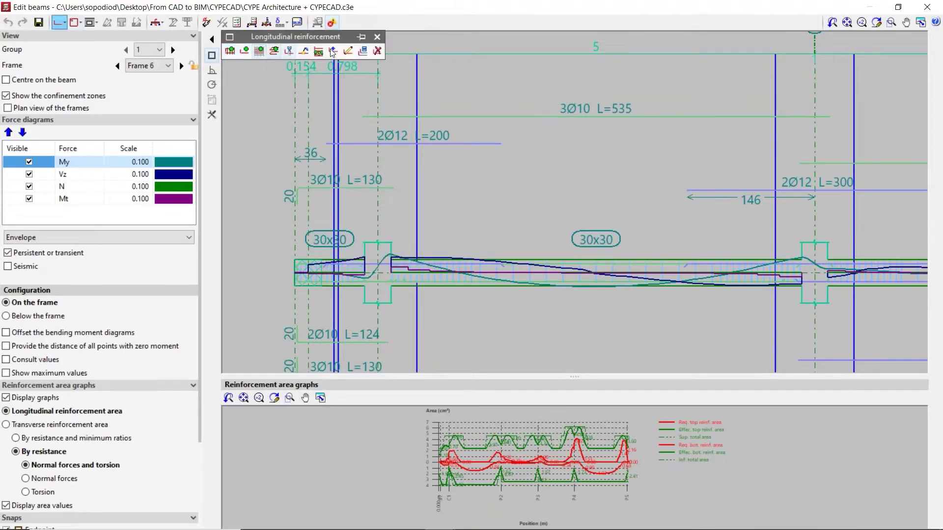
click(347, 52)
click(435, 143)
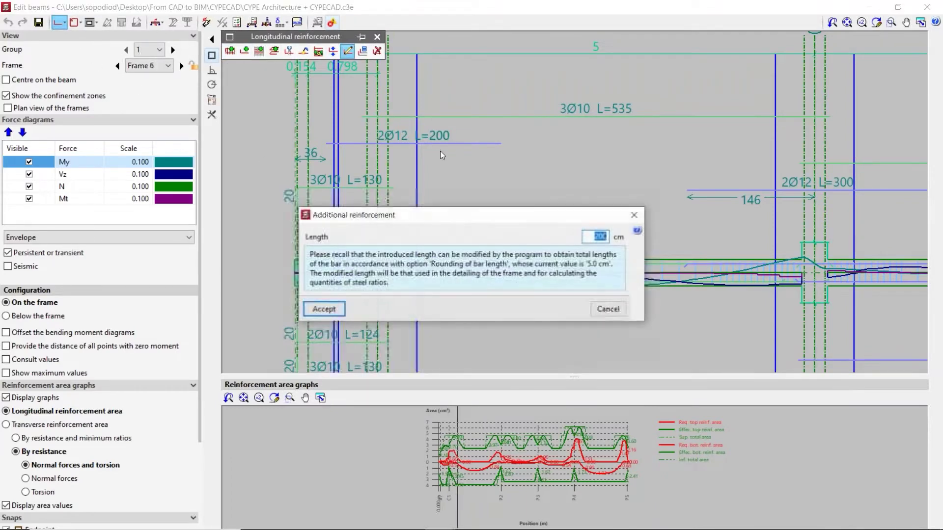
text(240)
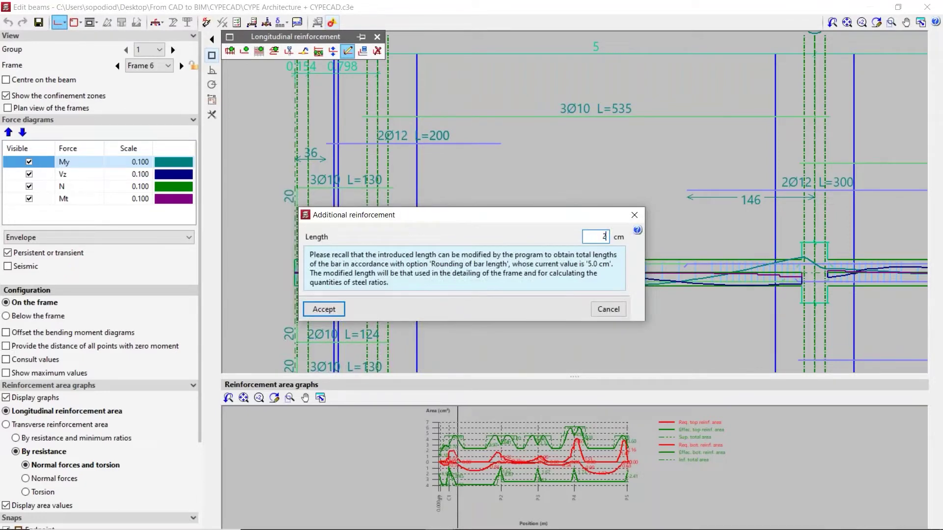
click(324, 309)
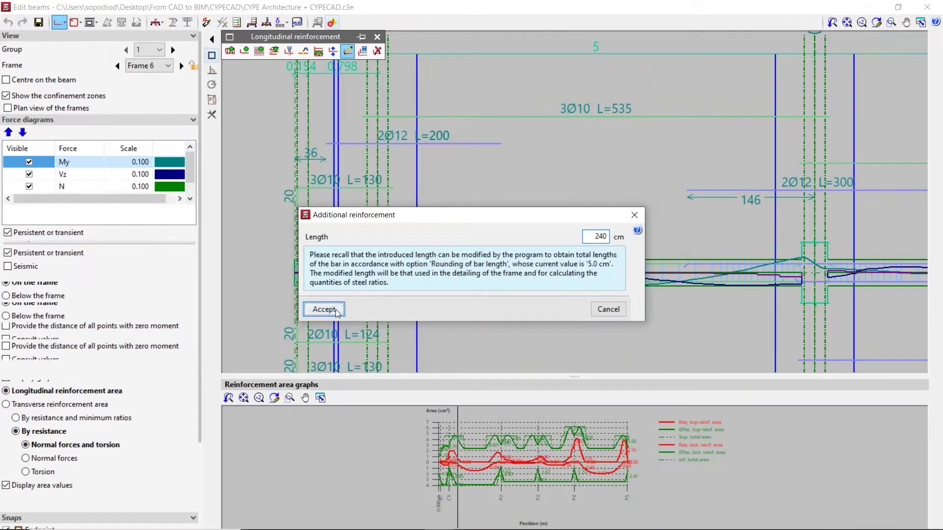
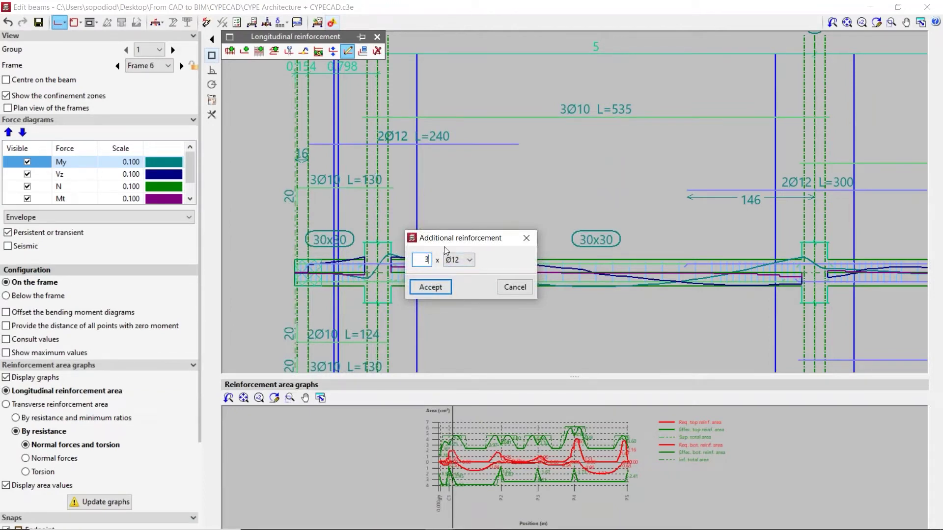
- Change the additional top reinforcement over C1 to three Ø12 bars and inspect them in the beam cross-section by B7
text(3)
click(461, 263)
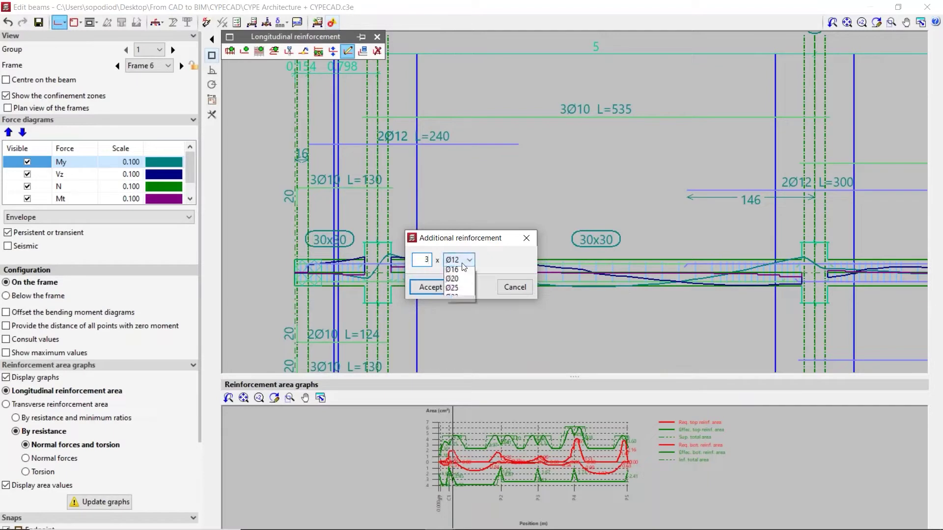
click(457, 270)
click(436, 287)
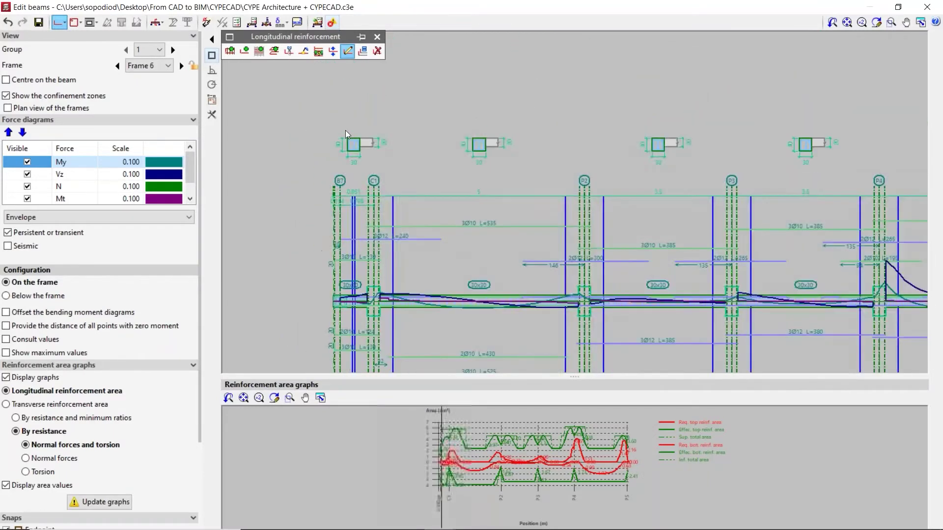
scroll(419, 115, down, 5)
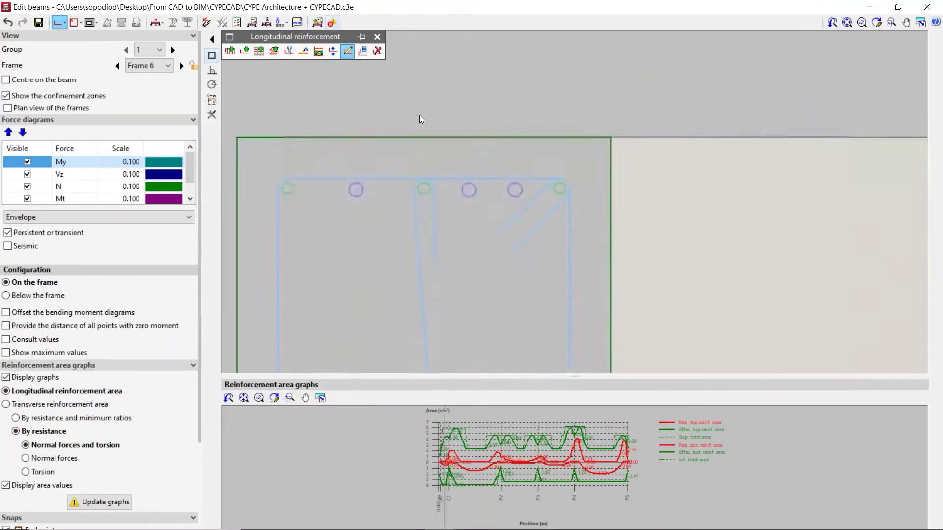
scroll(375, 114, down, 6)
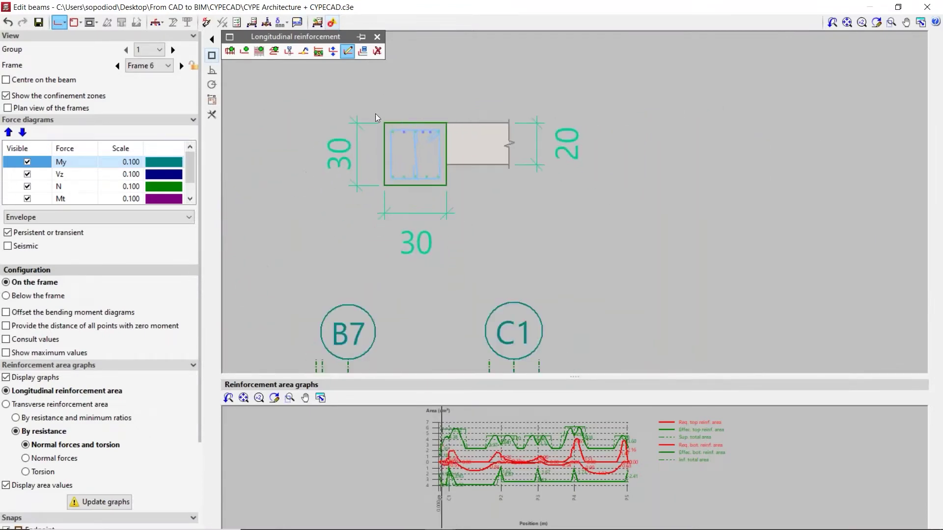
scroll(452, 272, up, 3)
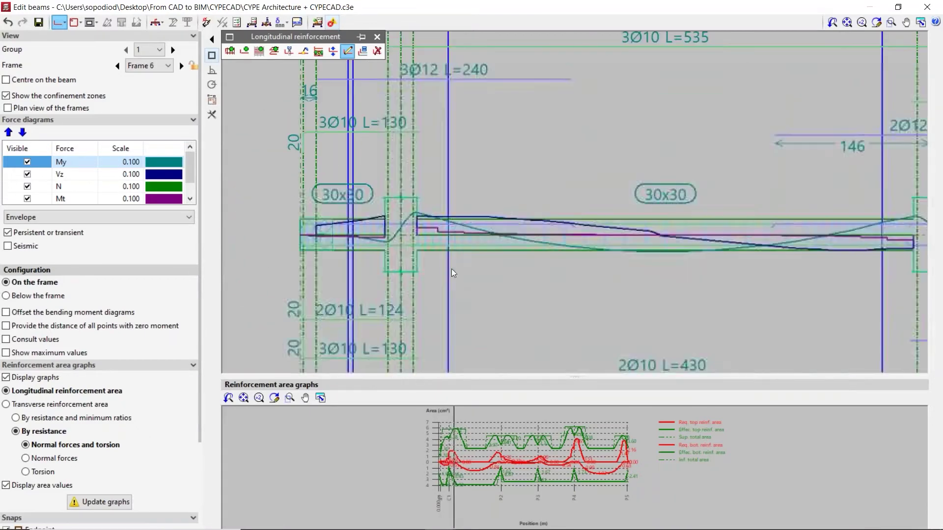
- Add skin reinforcement of 1Ø6 to the C1–P2 span and inspect that span's cross-section
scroll(299, 234, down, 4)
scroll(345, 229, up, 1)
scroll(344, 229, up, 3)
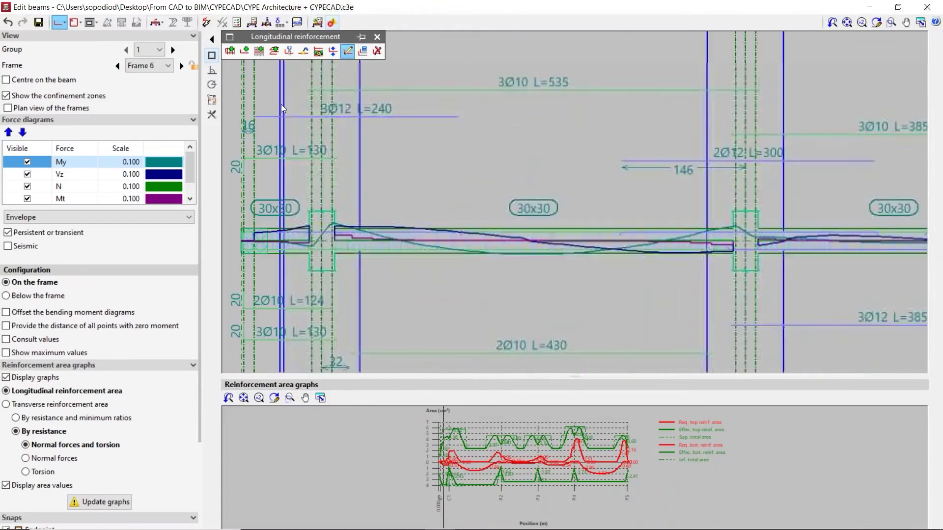
click(259, 52)
click(384, 249)
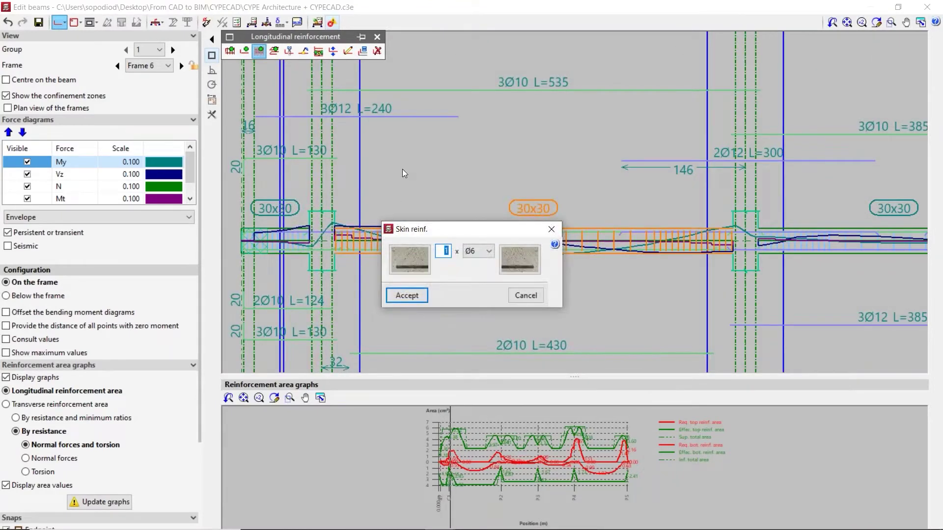
click(402, 297)
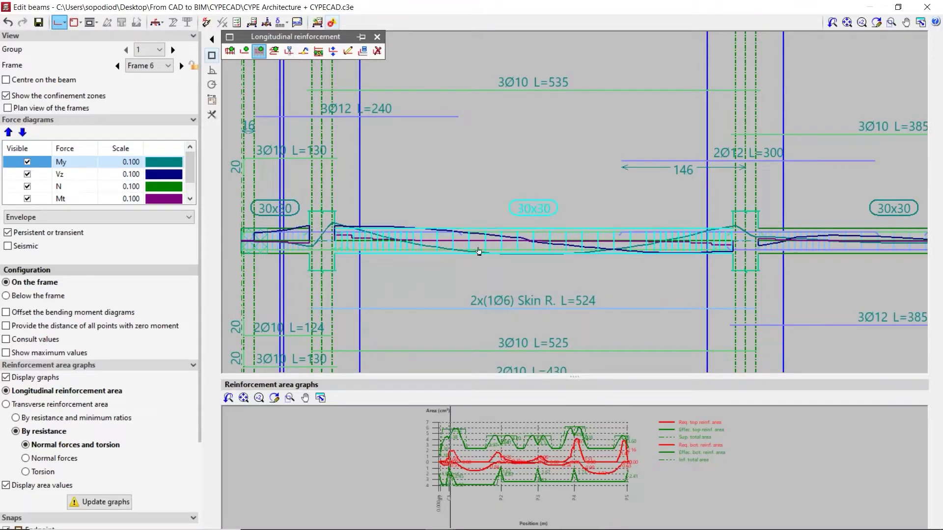
scroll(364, 324, down, 3)
scroll(488, 151, up, 6)
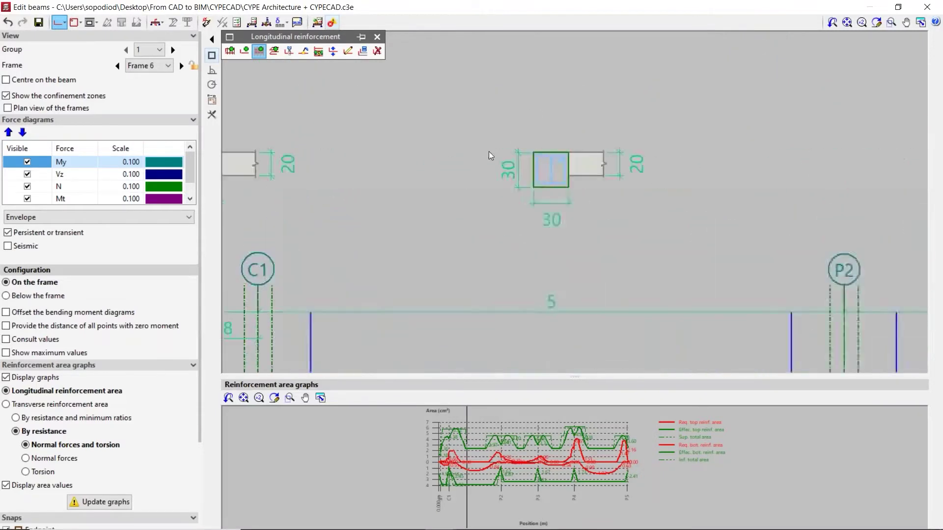
scroll(580, 205, down, 3)
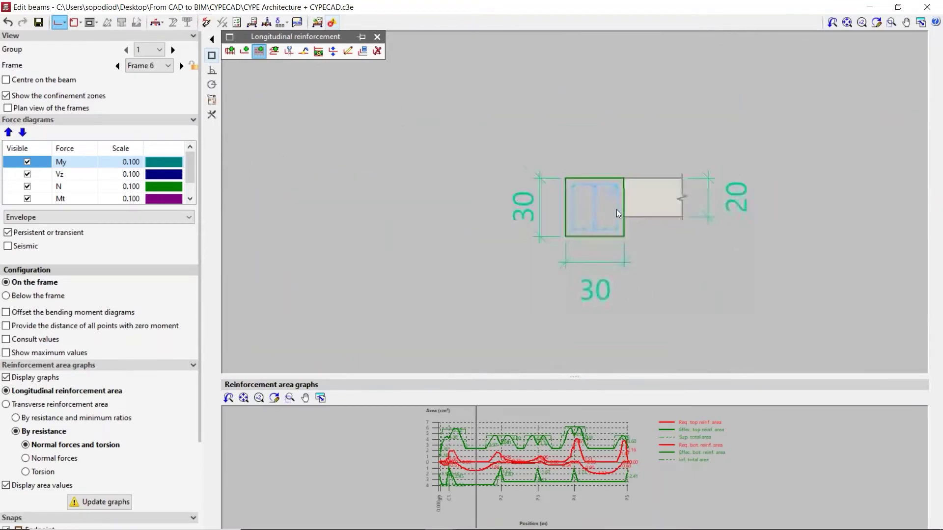
scroll(618, 209, up, 5)
scroll(535, 155, down, 8)
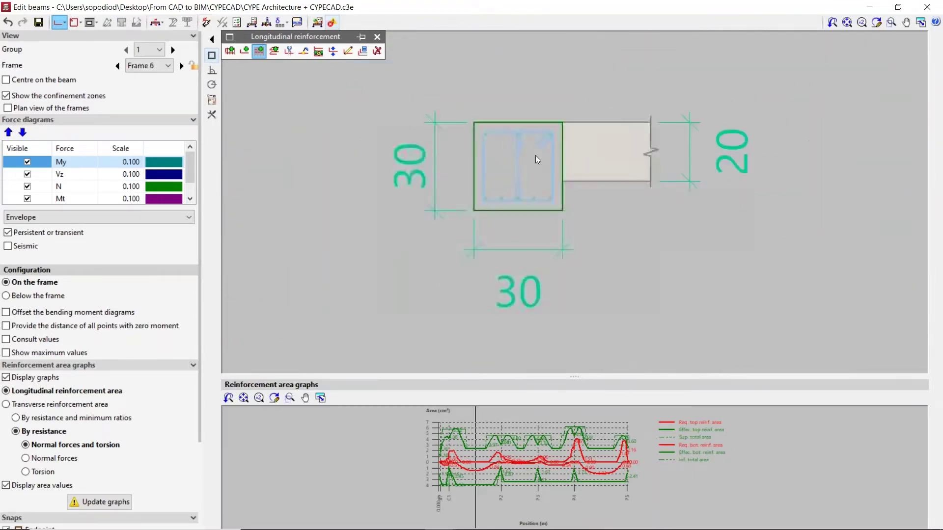
scroll(564, 302, up, 2)
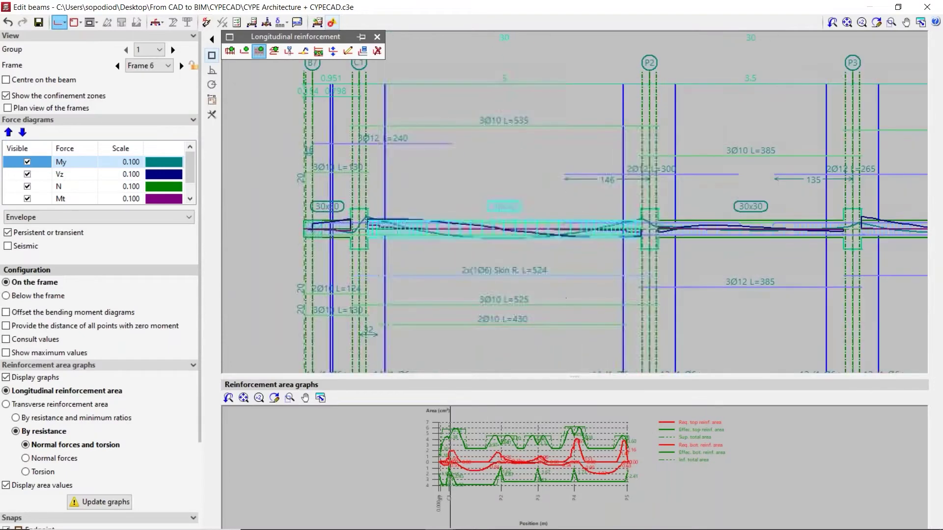
- Open the U.L.S. and S.L.S. checks for beam C1–P2 and review its reinforcement arrangement, shear, normal stress and torsion checks
click(237, 22)
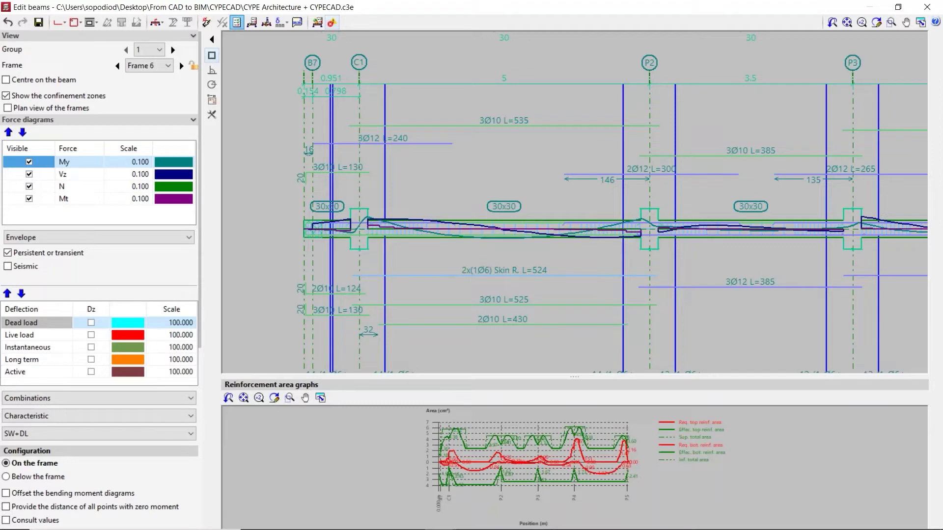
click(462, 236)
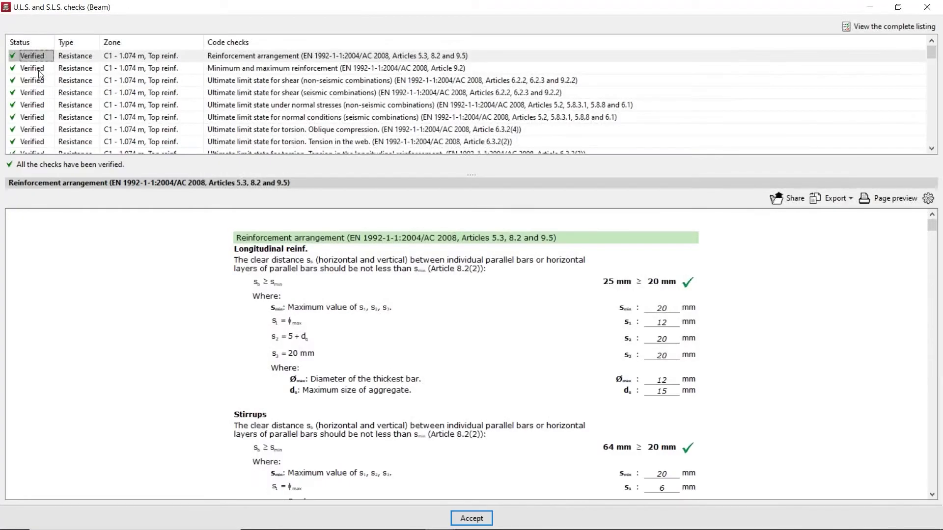
click(32, 68)
click(41, 81)
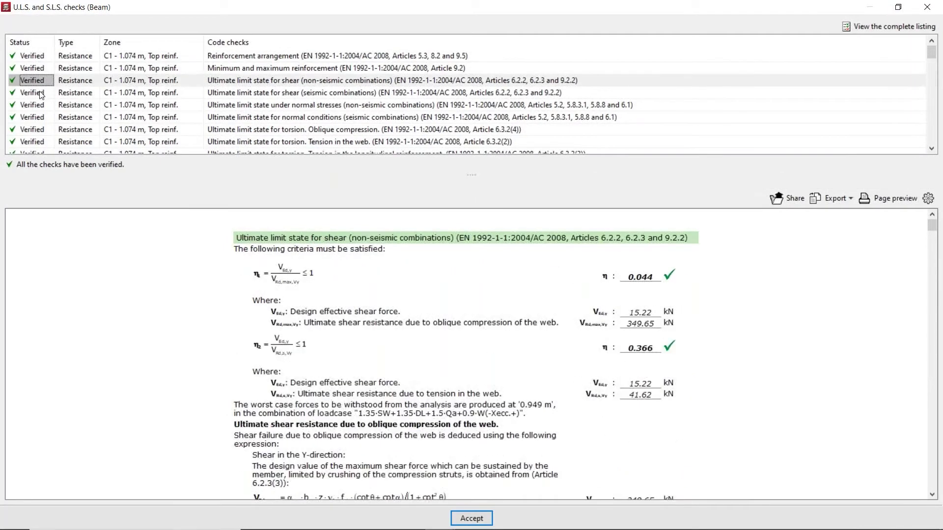
click(40, 93)
click(40, 105)
click(41, 117)
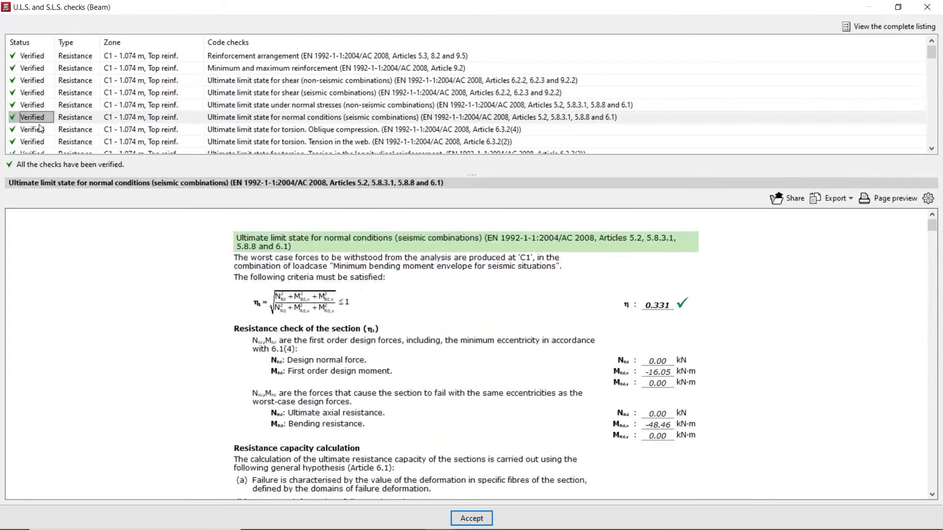
click(41, 129)
scroll(43, 114, down, 1)
key(Down)
key(Down)
key(Down)
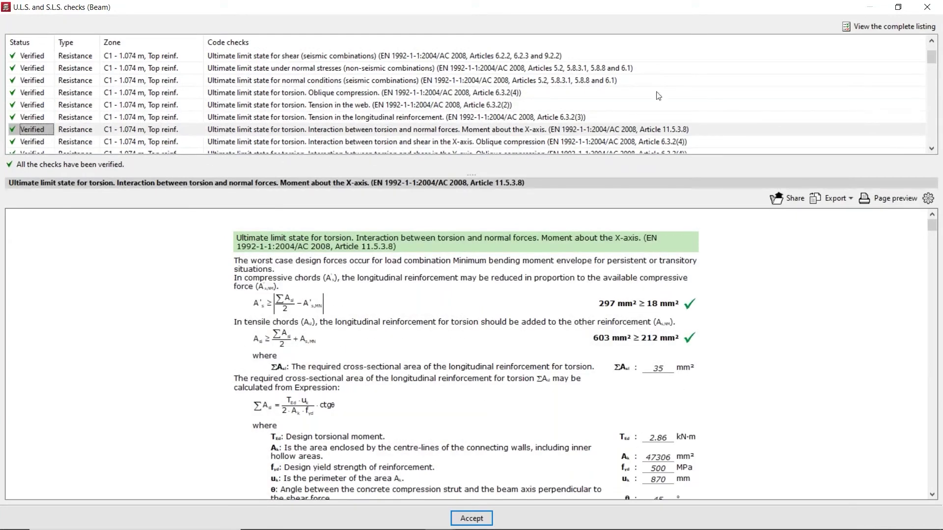
- Open the complete listing of the beam's checks and read through the beam description, deflection summary and resistance checks
click(888, 27)
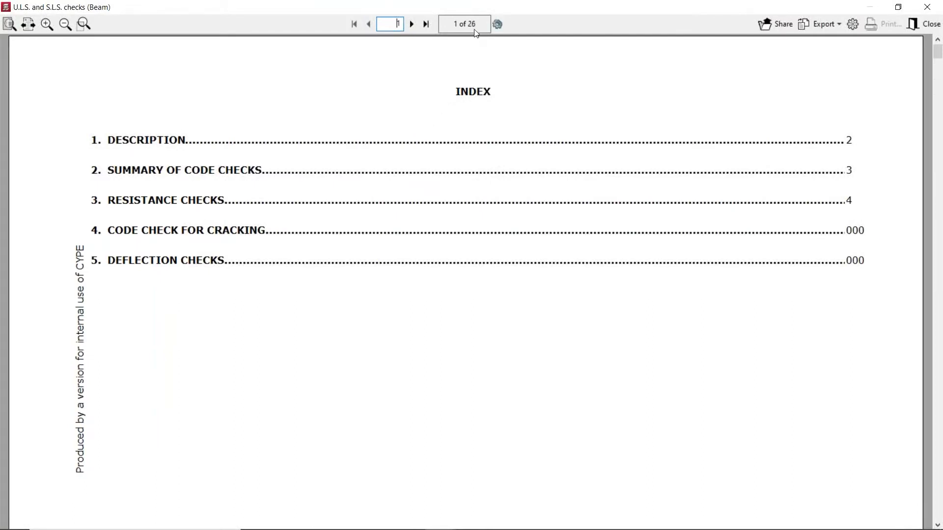
scroll(532, 120, down, 15)
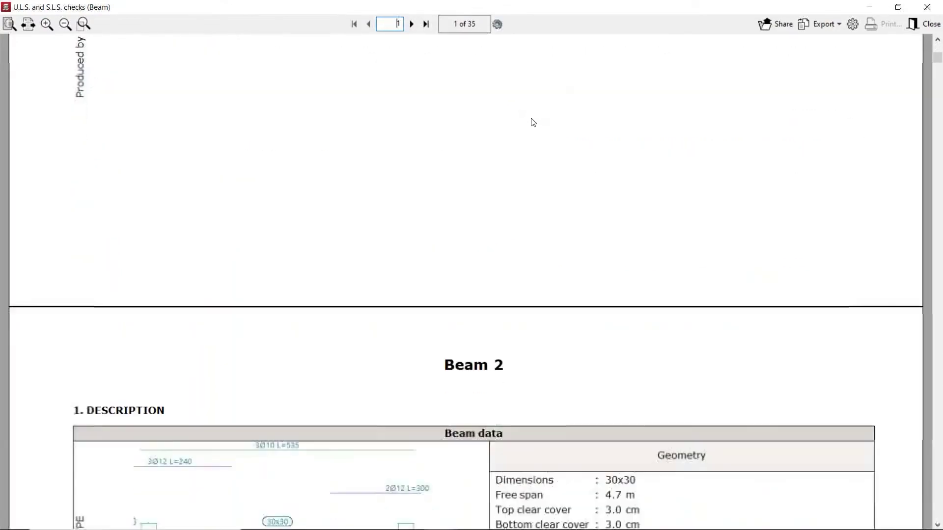
scroll(533, 123, down, 20)
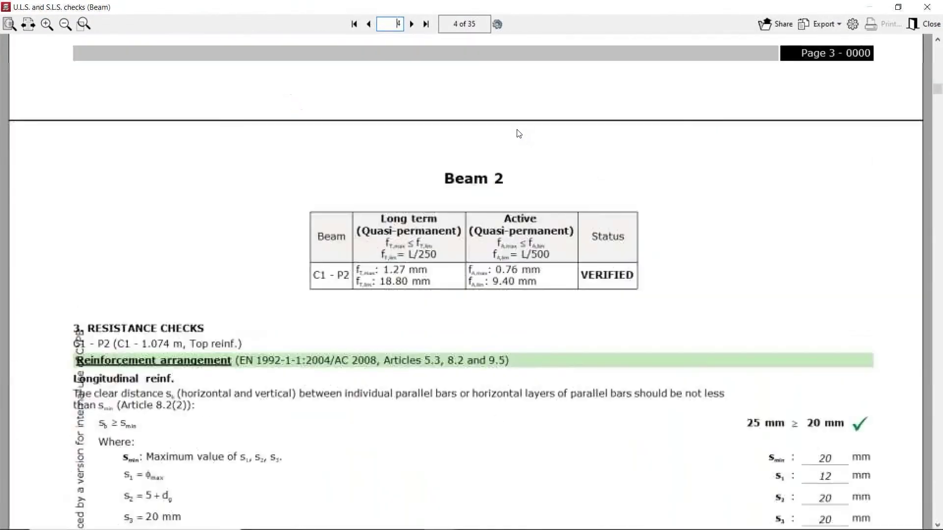
- Read through the shear resistance checks in the complete listing for beam C1–P2 and close the listing
scroll(519, 133, down, 5)
scroll(322, 278, down, 20)
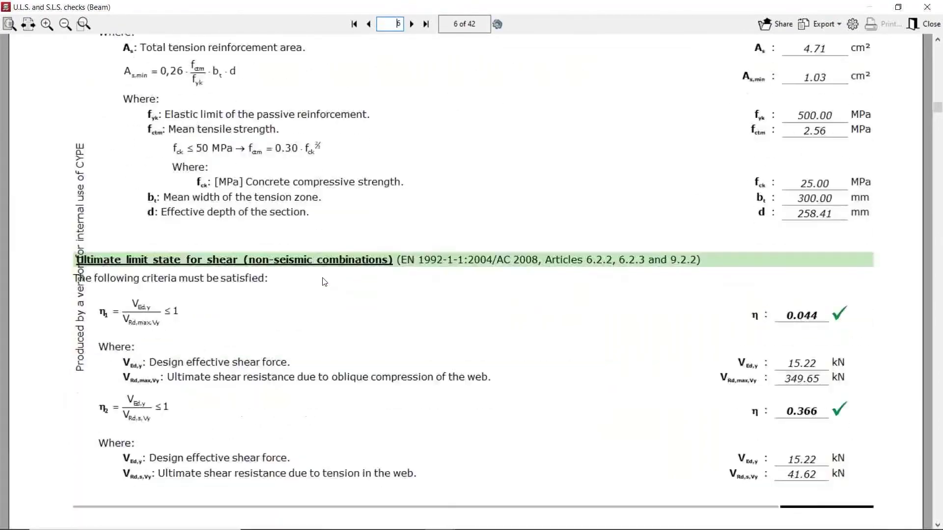
scroll(260, 226, down, 20)
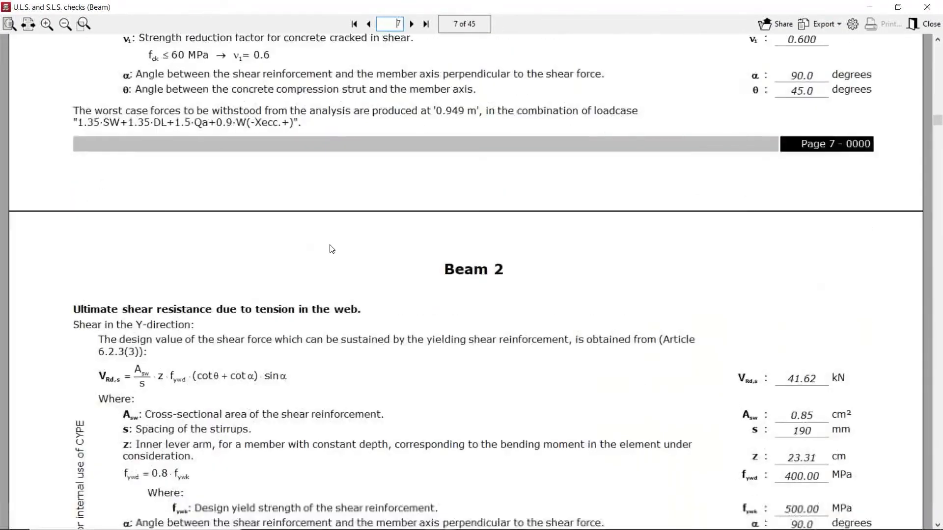
scroll(319, 247, down, 15)
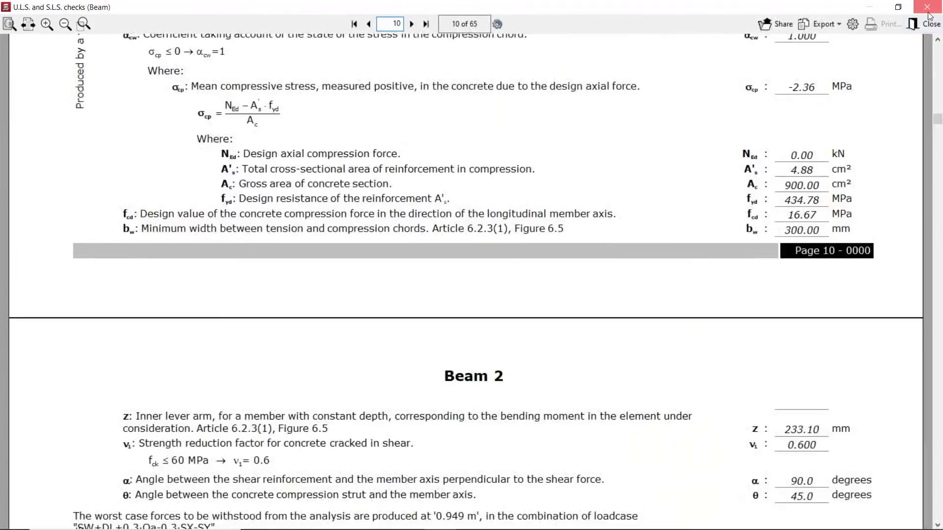
click(929, 14)
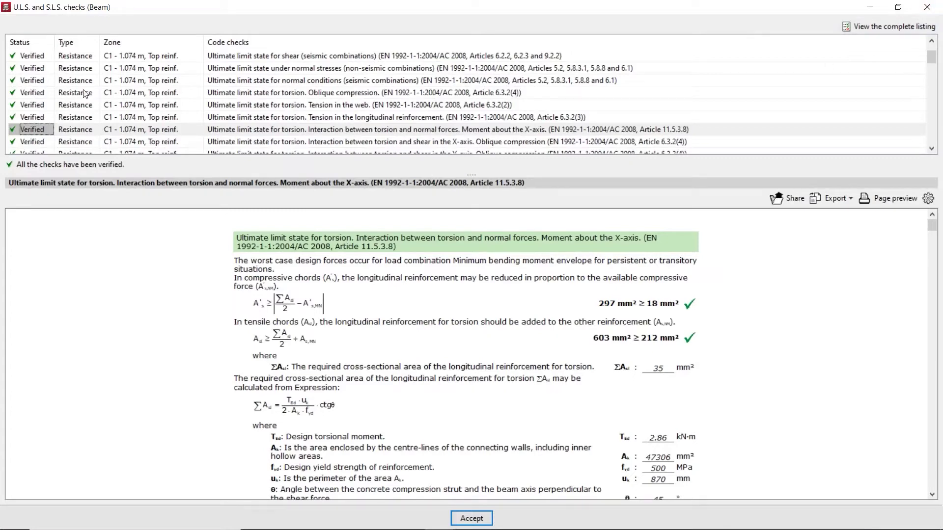
- Review the longitudinal bar and stirrup spacing in the reinforcement arrangement check for the C1 top reinforcement zone
scroll(426, 319, down, 3)
scroll(425, 314, up, 2)
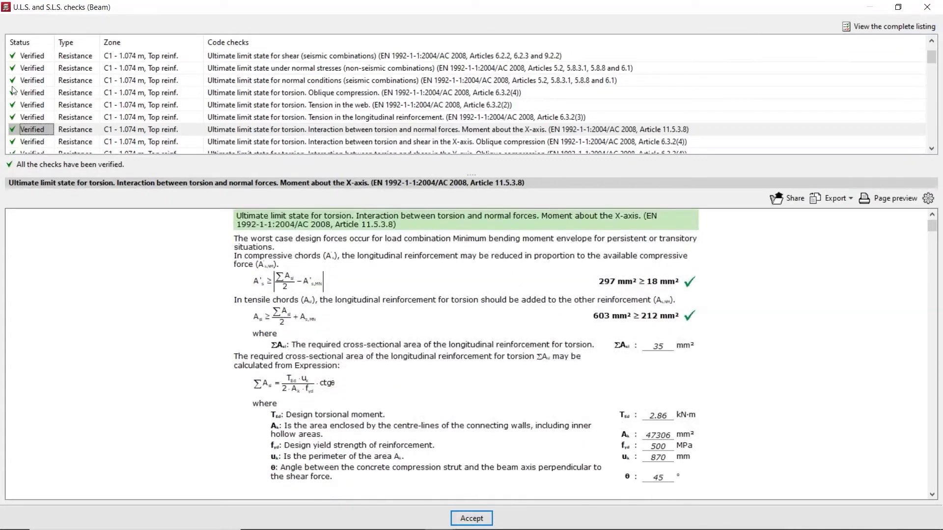
scroll(42, 76, up, 1)
click(32, 57)
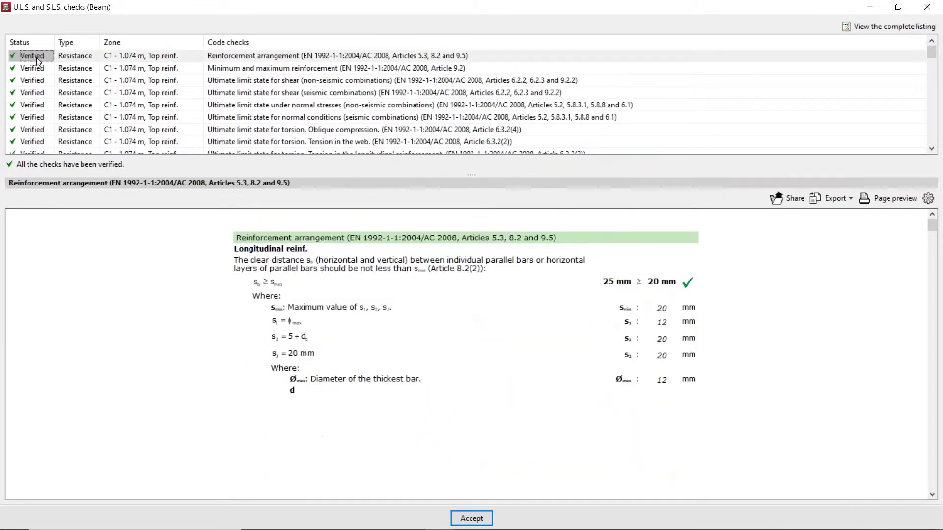
scroll(415, 272, down, 3)
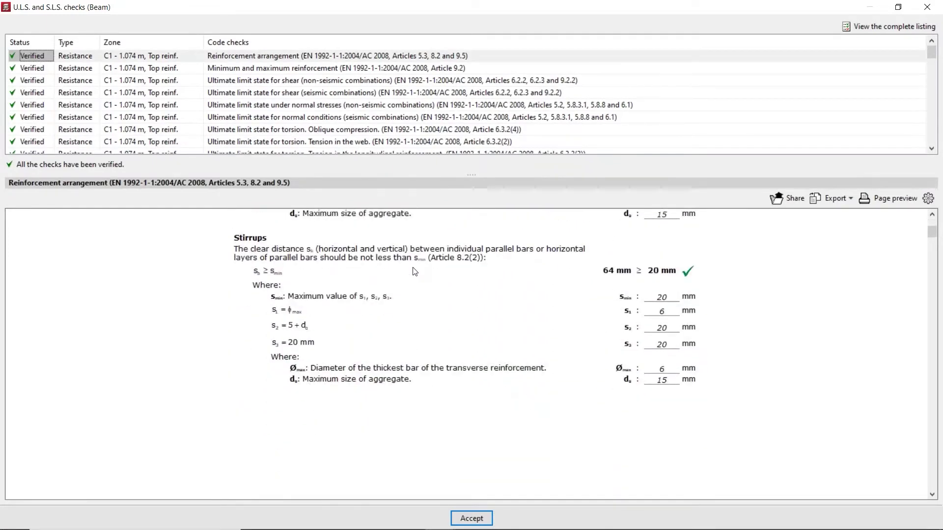
scroll(415, 271, up, 3)
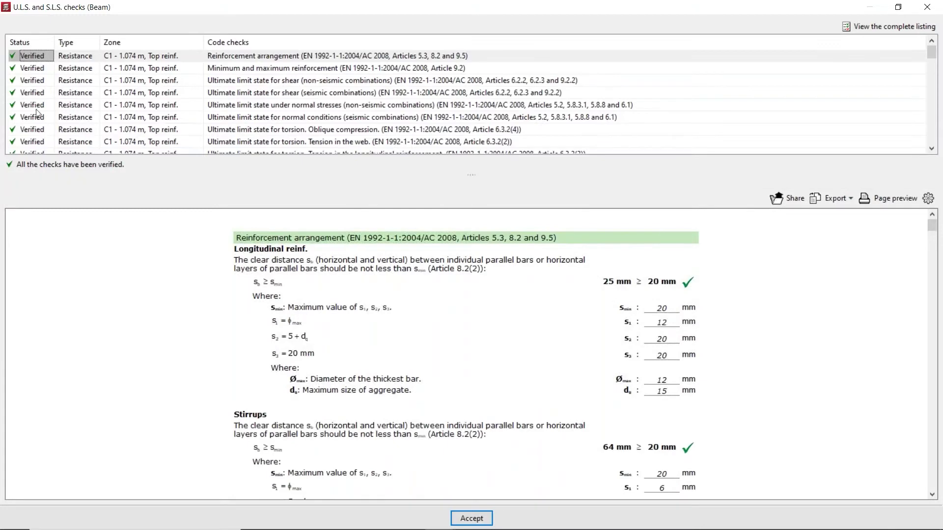
- Examine the non-seismic normal stresses check for the C1 top reinforcement, including the bar stress tables and worst-case force balance
click(36, 108)
scroll(565, 314, down, 1)
scroll(564, 315, down, 8)
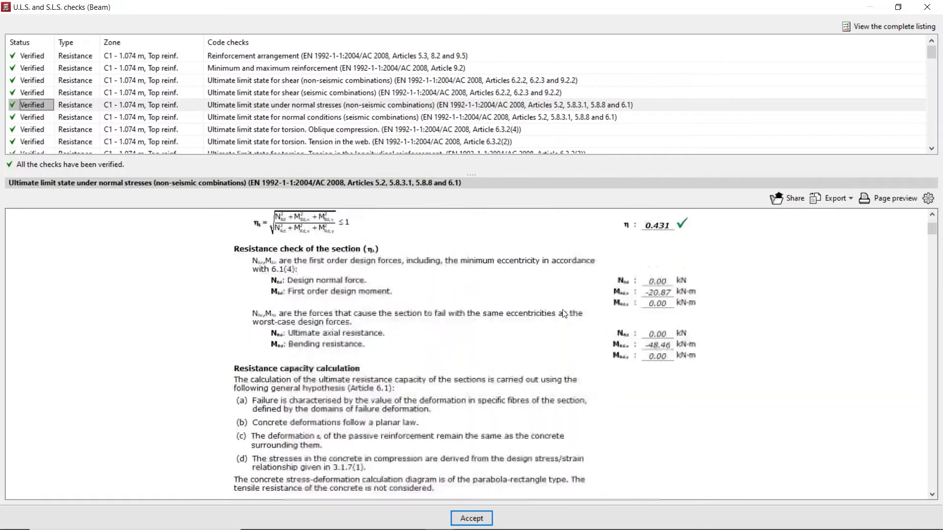
scroll(564, 315, down, 5)
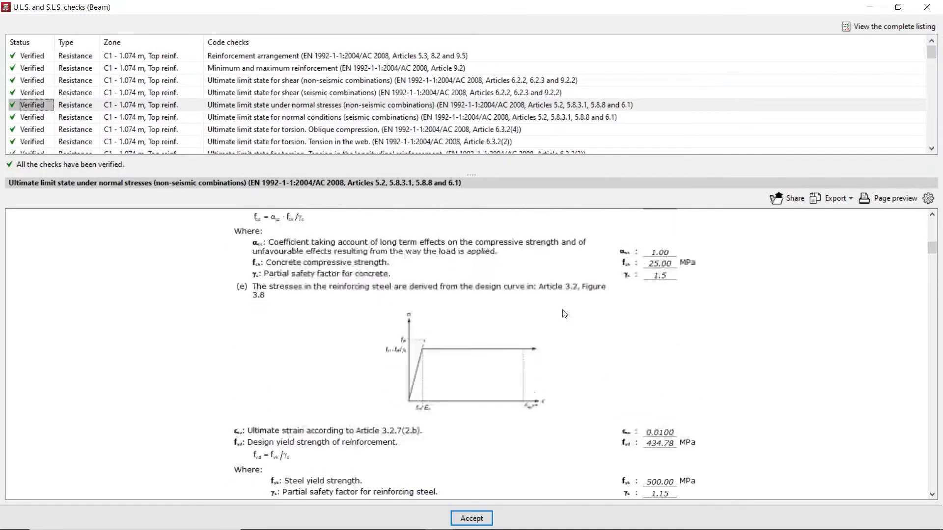
scroll(565, 315, down, 7)
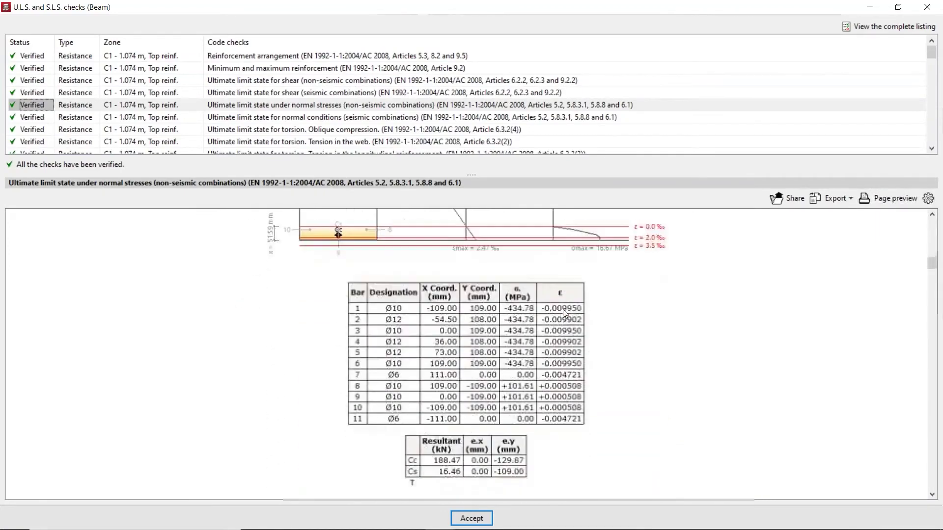
scroll(564, 314, down, 6)
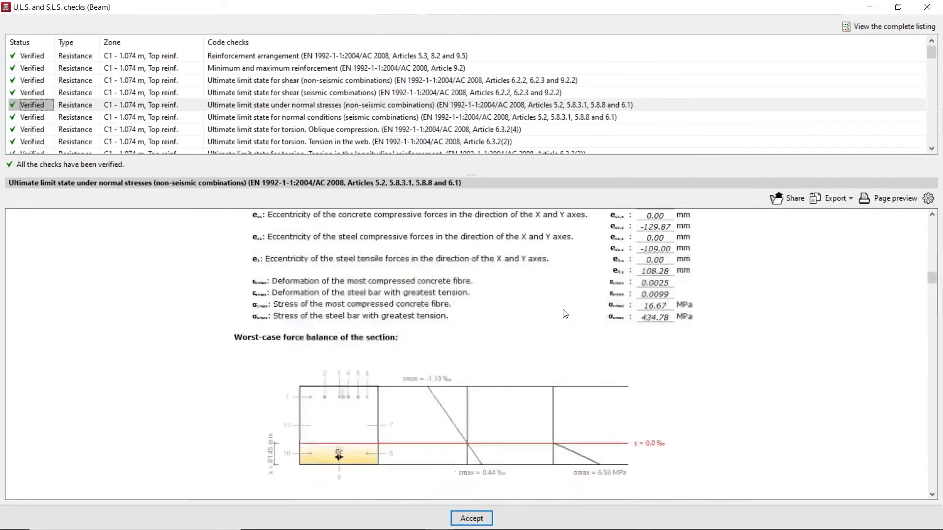
scroll(564, 313, down, 3)
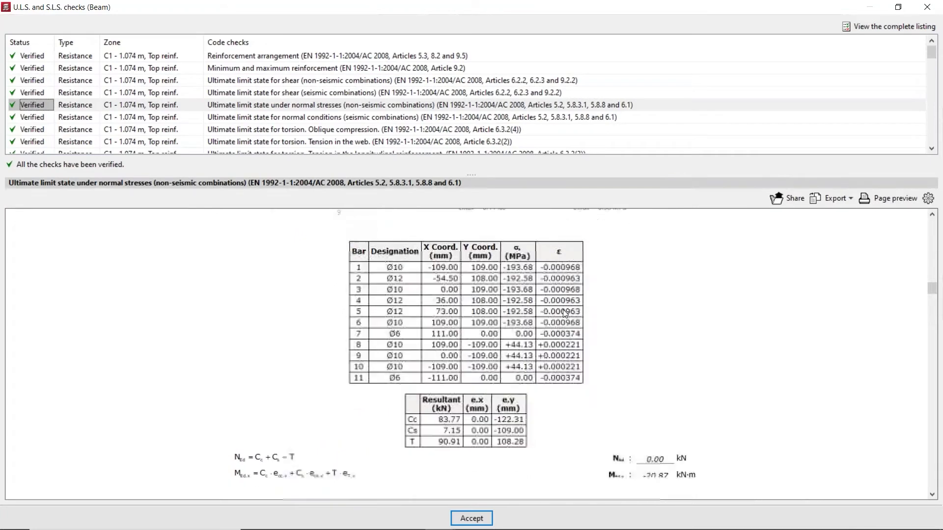
scroll(565, 314, down, 3)
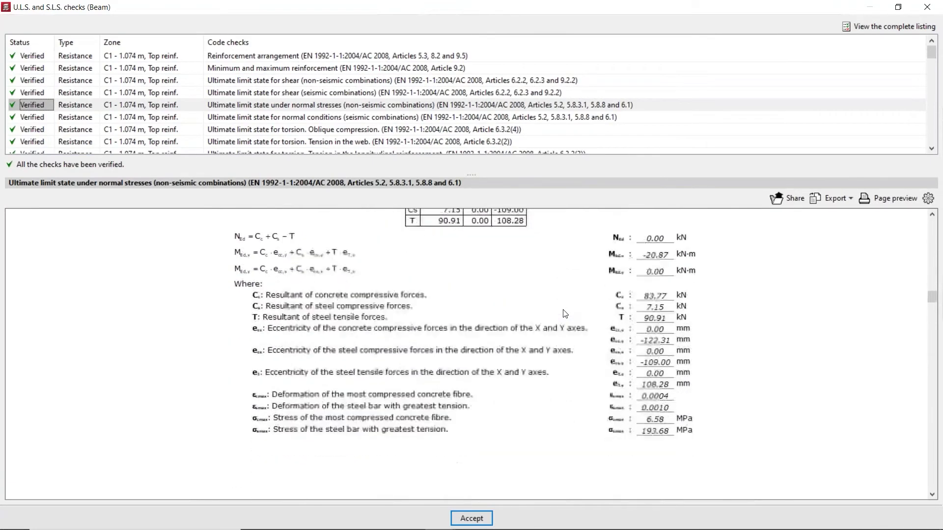
scroll(565, 313, up, 1)
- Review the non-seismic normal stresses check for the bottom reinforcement zone 0.574 m – 4.199 m and close the beam checks
scroll(58, 119, down, 5)
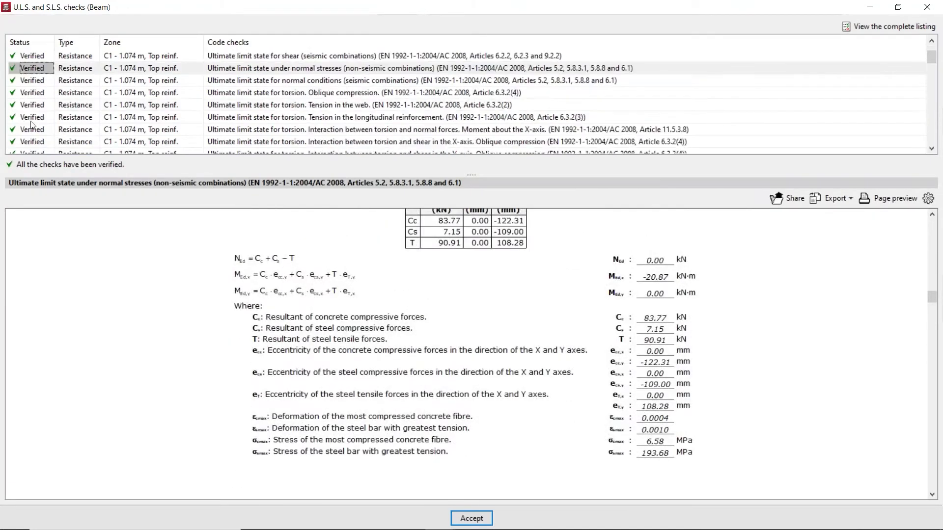
click(139, 109)
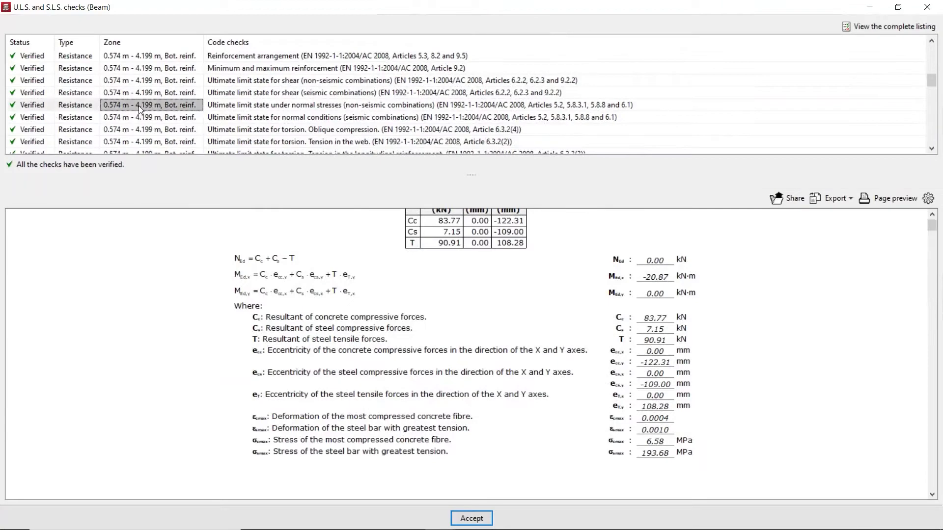
scroll(440, 296, down, 3)
scroll(440, 296, down, 15)
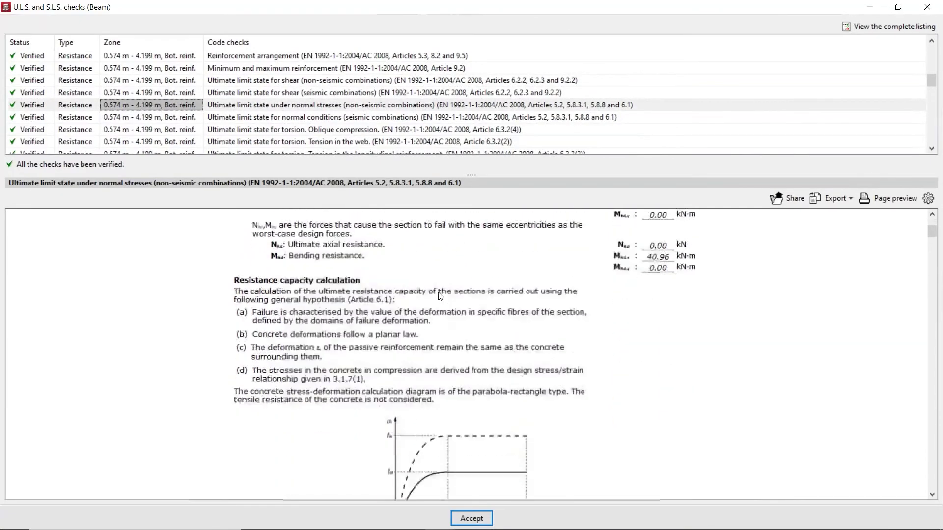
scroll(440, 296, down, 2)
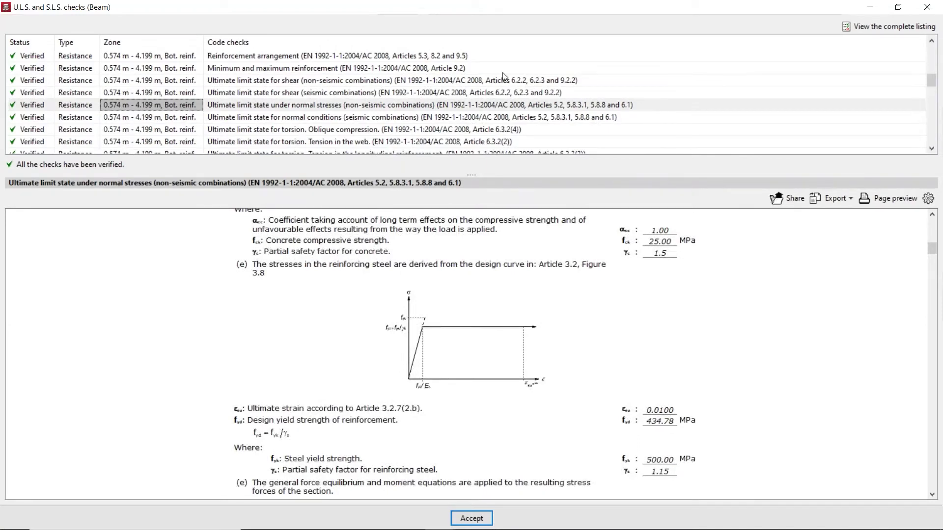
click(925, 8)
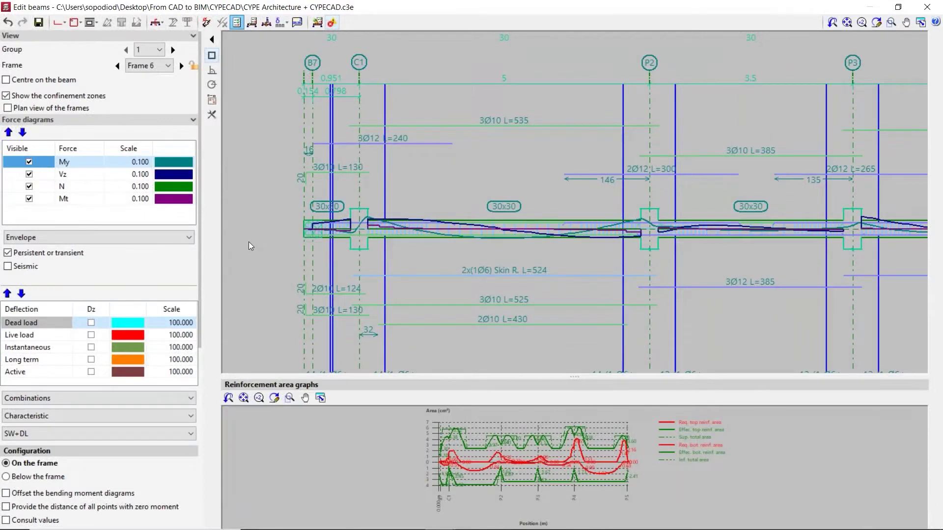
- Change the additional top reinforcement over C1 to three Ø6 bars
scroll(248, 241, down, 1)
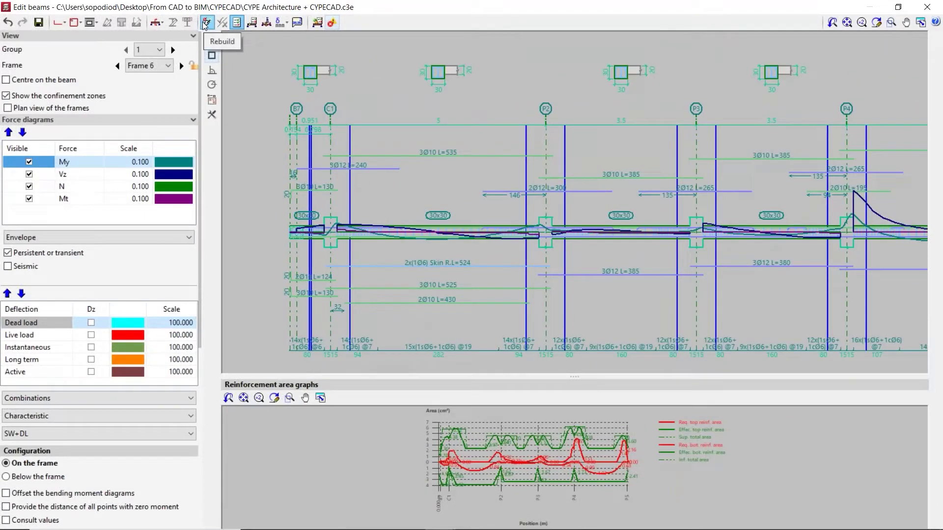
click(60, 22)
click(347, 50)
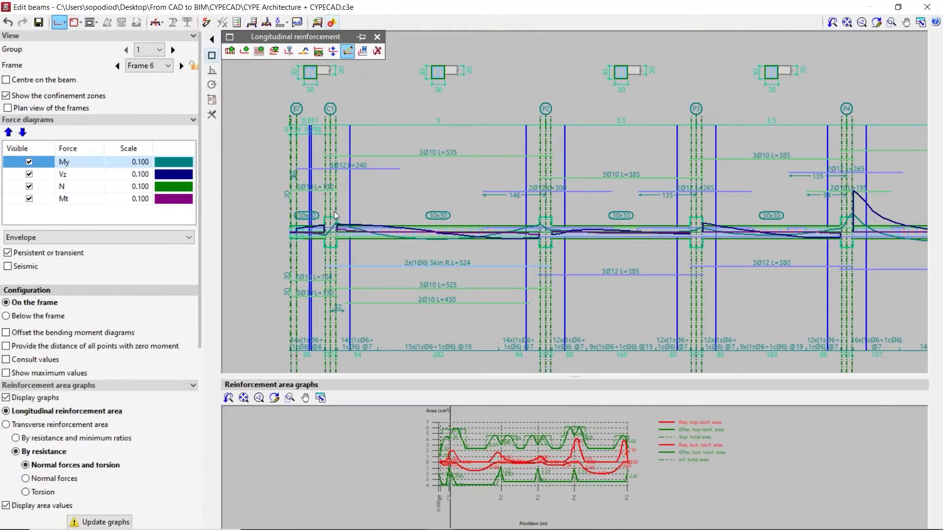
scroll(331, 211, up, 4)
scroll(477, 255, down, 3)
scroll(554, 100, up, 5)
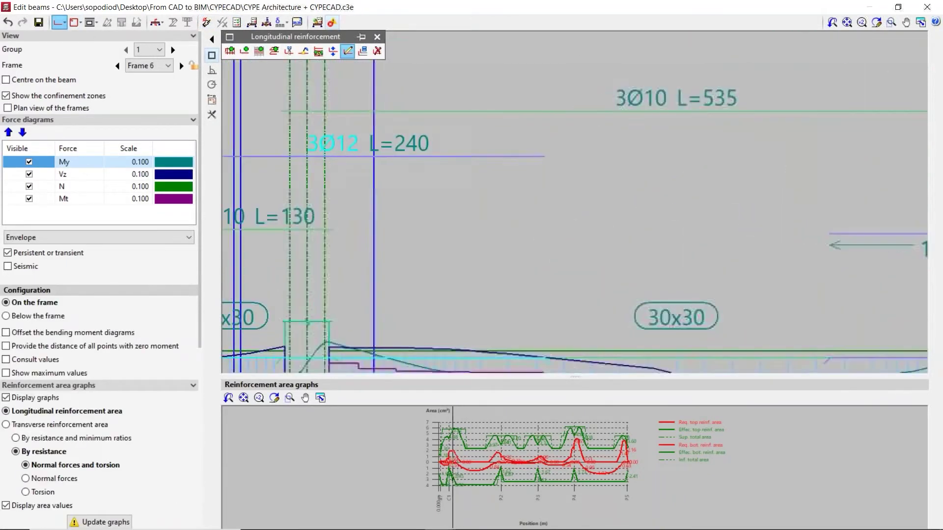
scroll(553, 99, down, 2)
scroll(490, 251, up, 1)
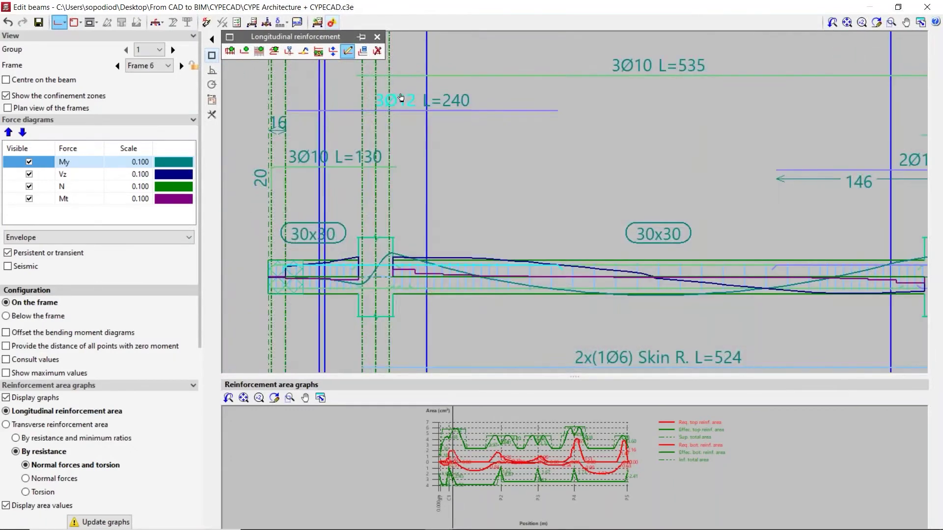
click(490, 257)
click(469, 260)
scroll(465, 282, up, 2)
click(454, 271)
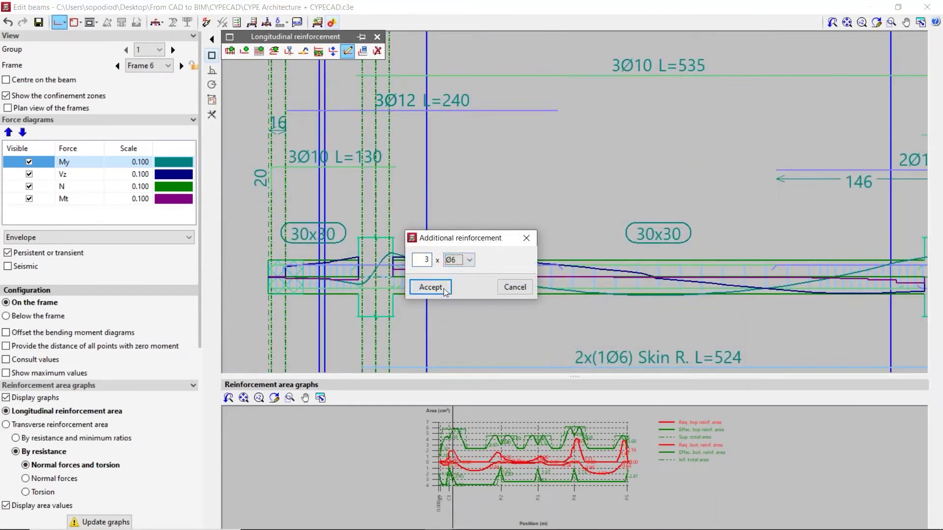
click(427, 287)
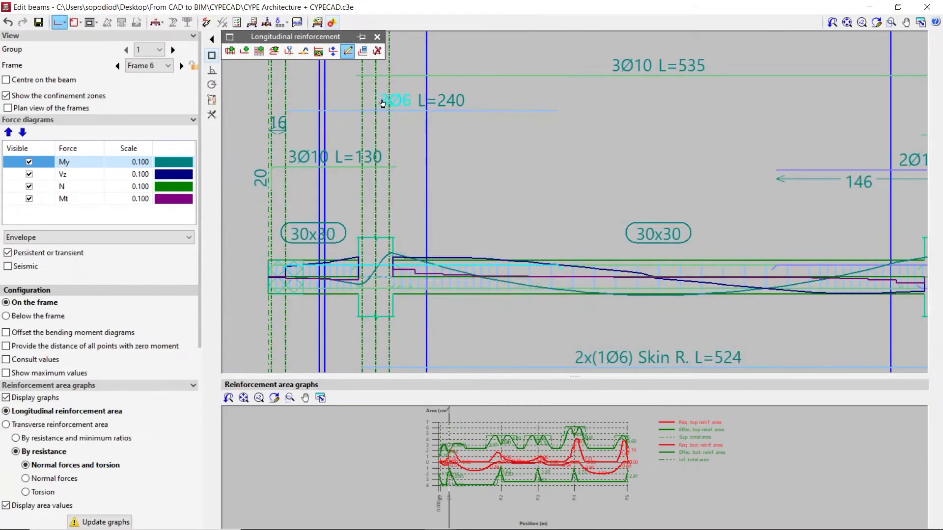
- Open the U.L.S. and S.L.S. checks for beam C1–P2, examine the failed seismic design criteria check, and close the checks
click(237, 23)
click(416, 286)
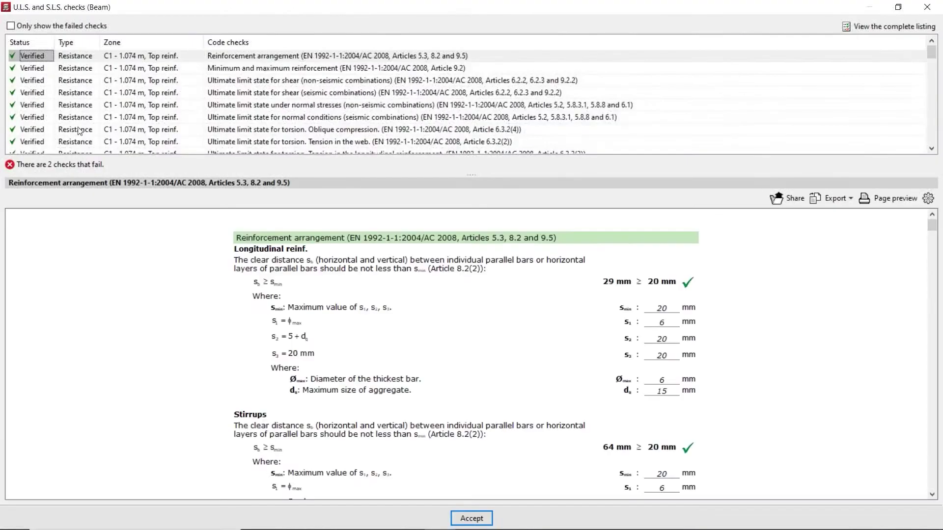
scroll(50, 98, down, 3)
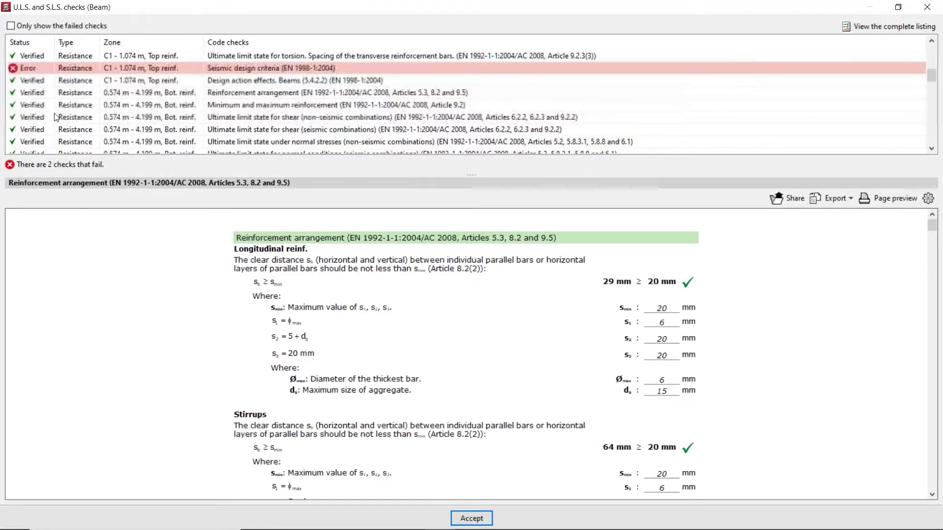
click(31, 69)
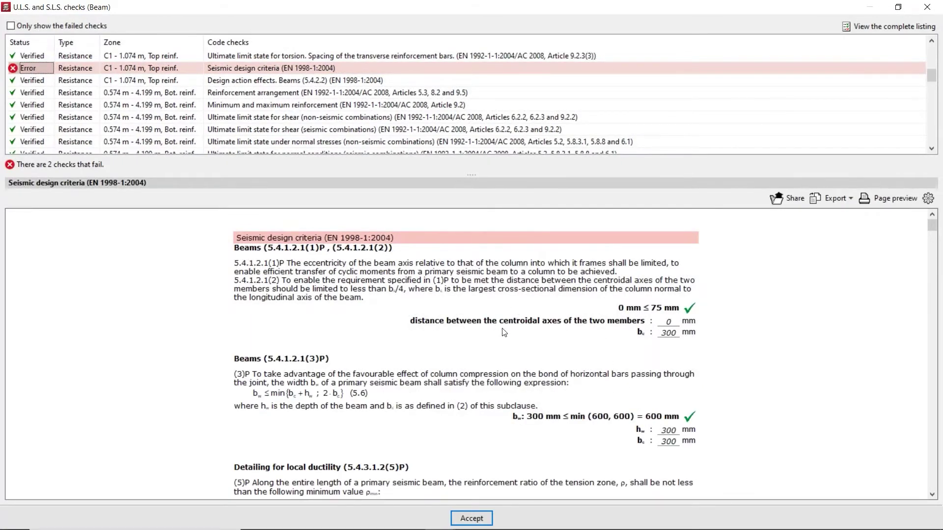
scroll(599, 378, down, 8)
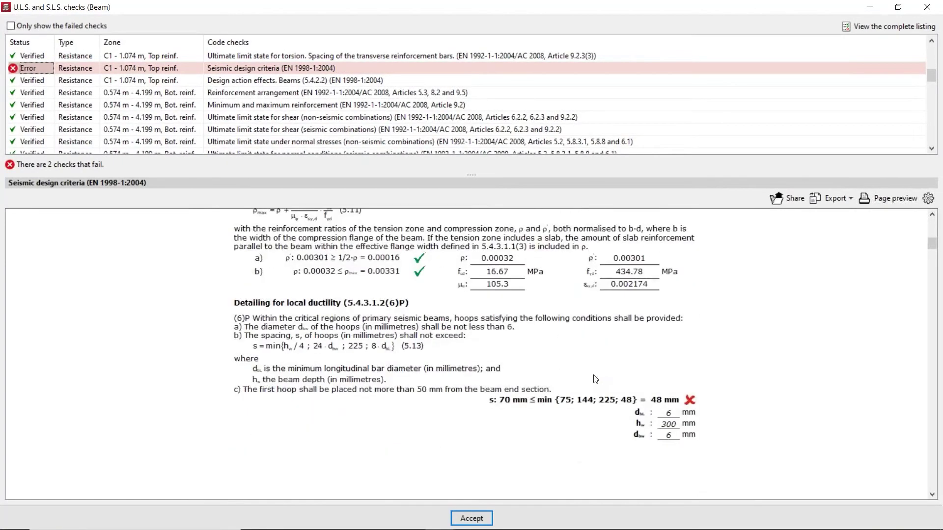
click(926, 7)
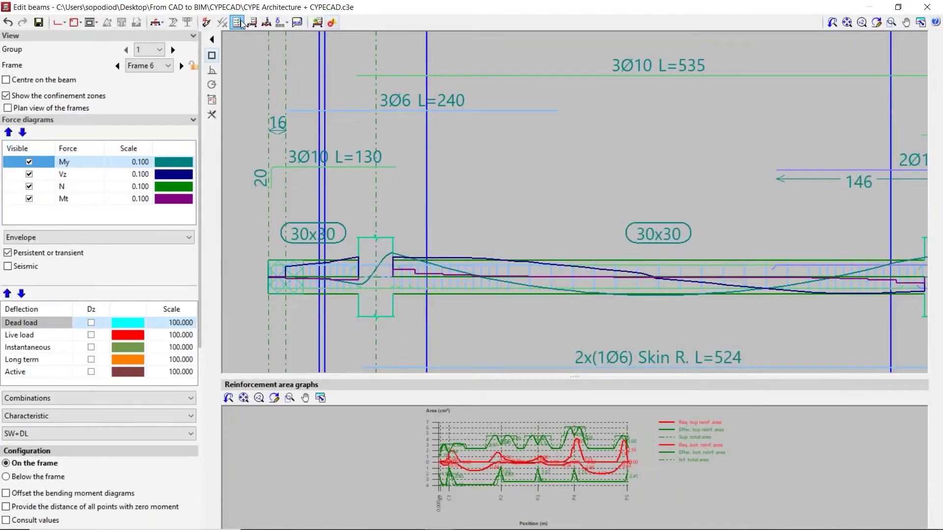
- Rebuild Frame 6 and inspect the regenerated reinforcement around C1 and along the frame
click(208, 22)
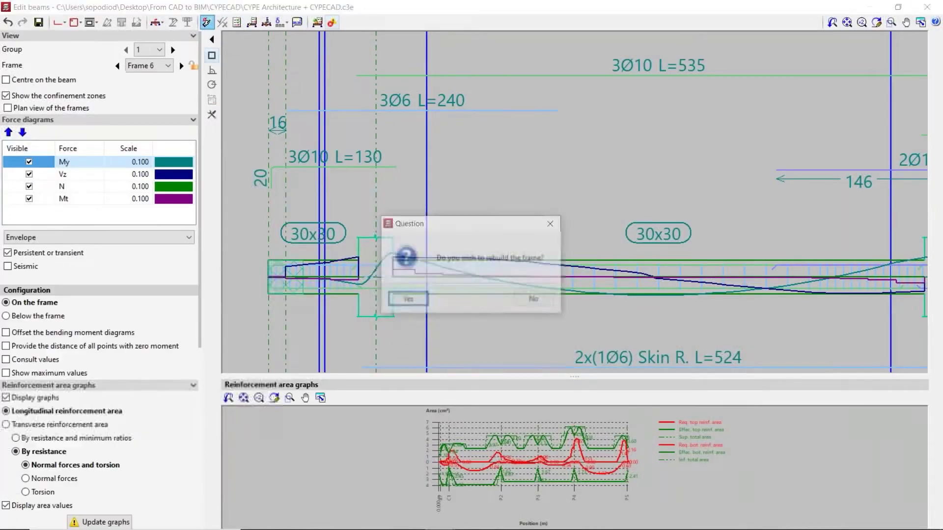
click(412, 306)
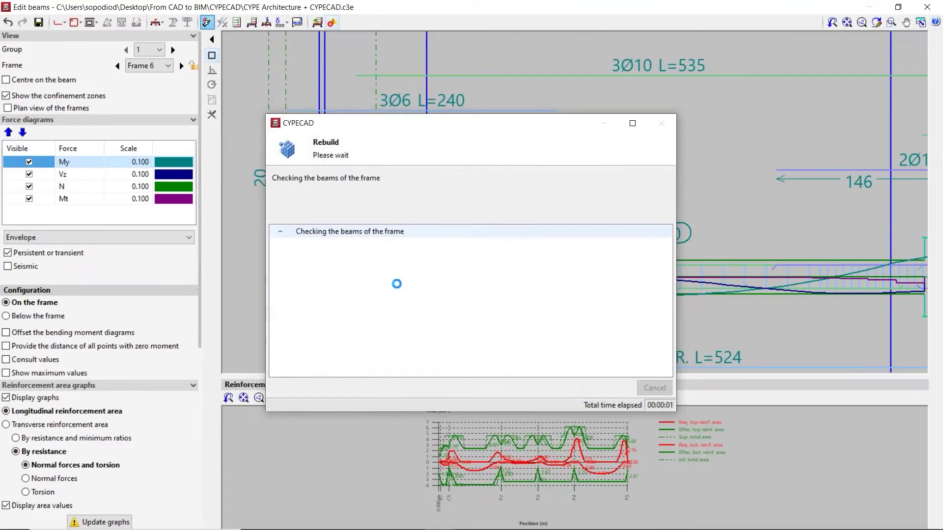
scroll(305, 355, down, 3)
scroll(369, 251, up, 5)
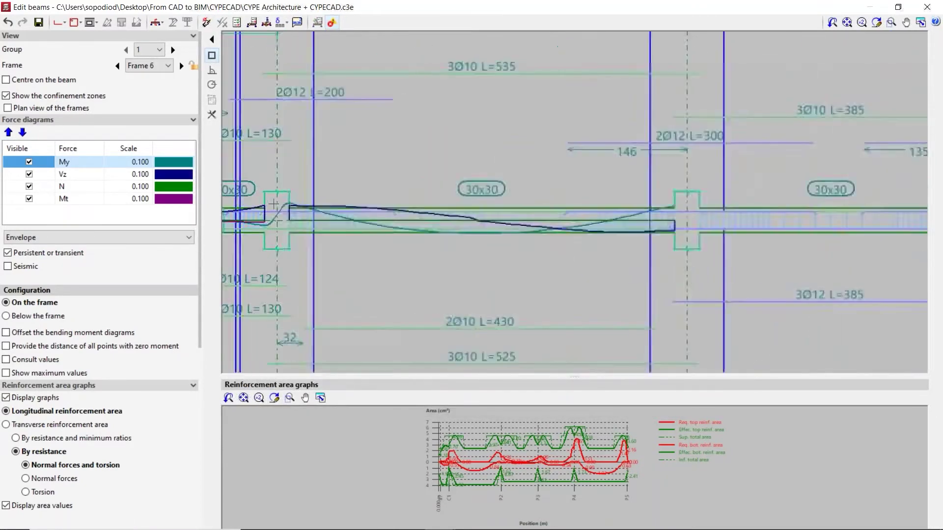
scroll(310, 253, down, 3)
scroll(311, 254, up, 2)
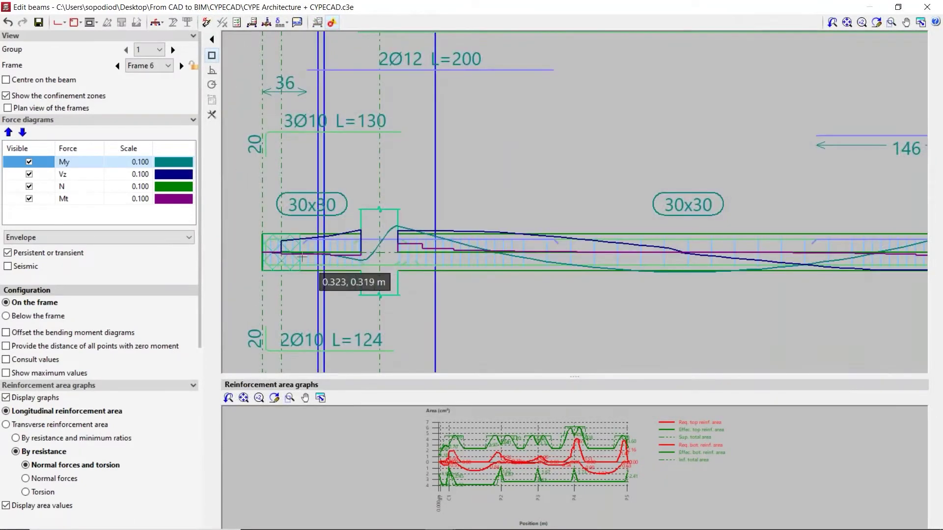
scroll(314, 295, down, 3)
scroll(389, 257, up, 1)
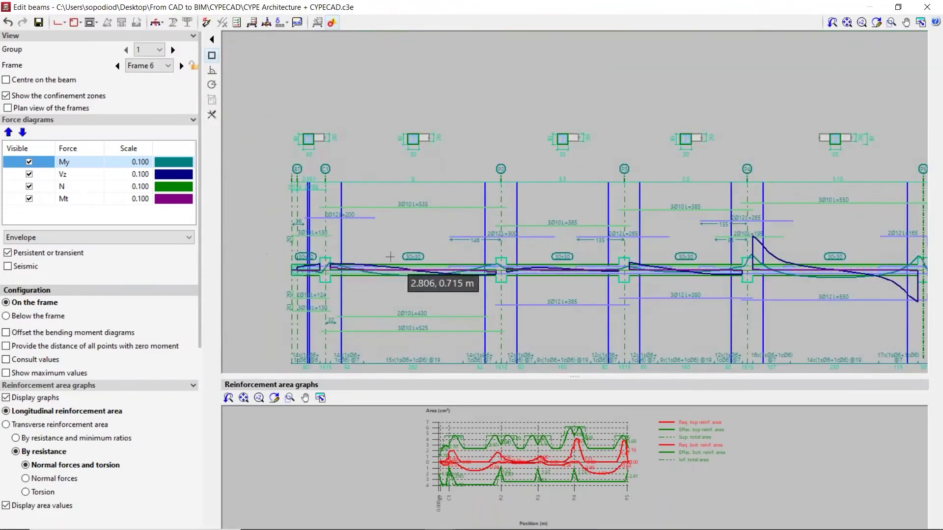
- Close the beam editor, open column P8 in the column editor, and view its Ø12 bar anchorage and splice lengths
click(926, 7)
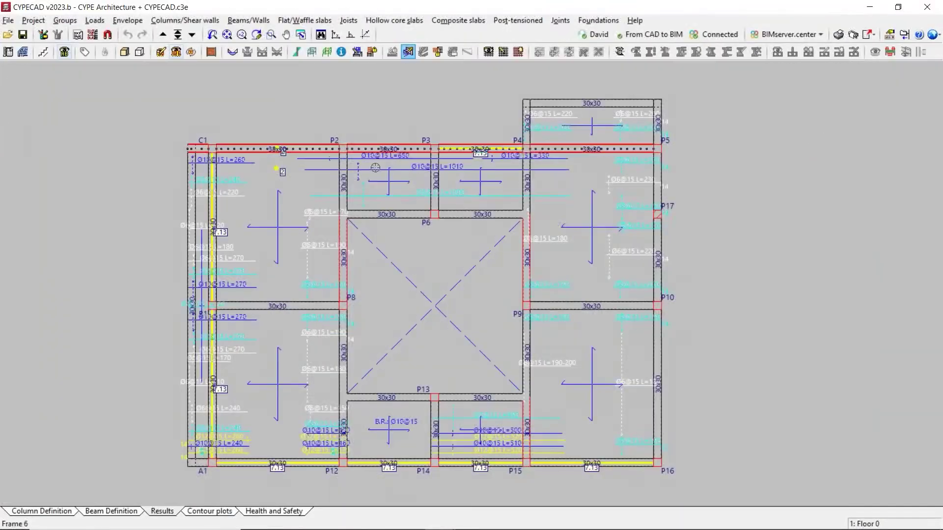
click(358, 52)
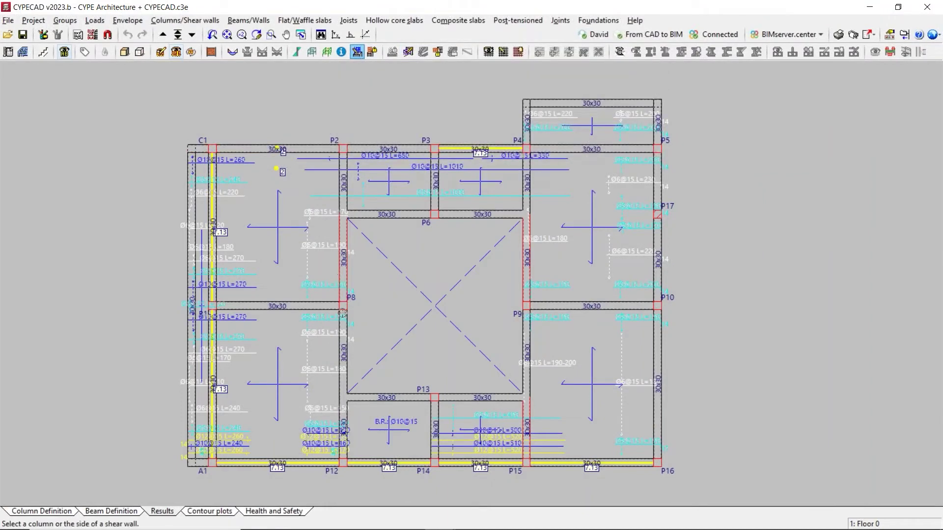
click(359, 288)
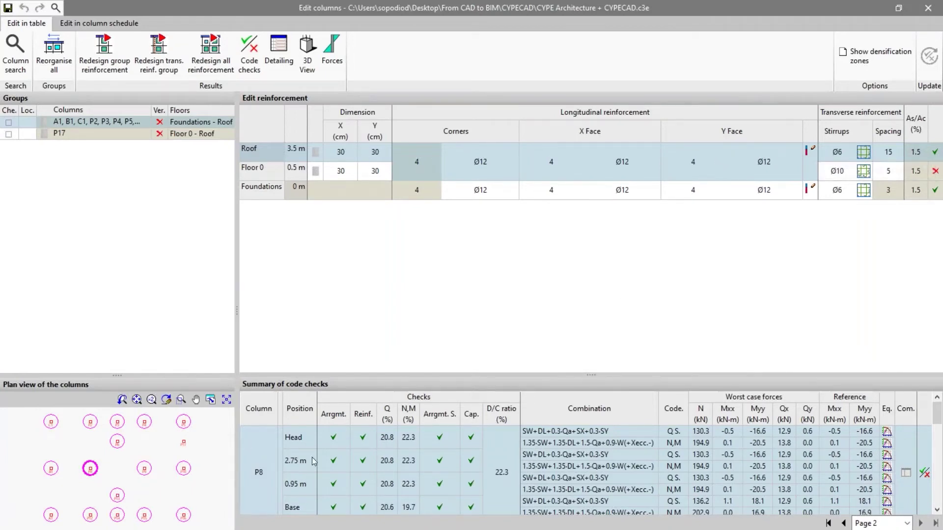
click(810, 151)
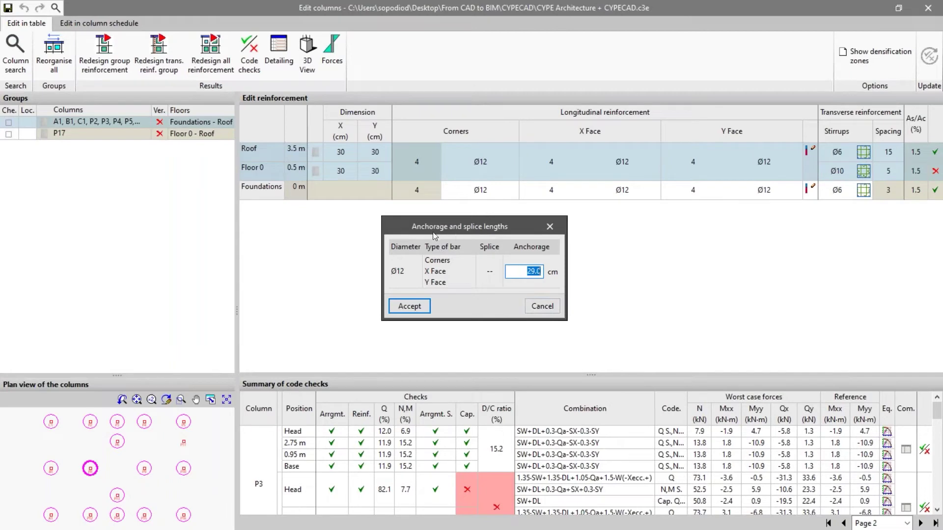
click(539, 307)
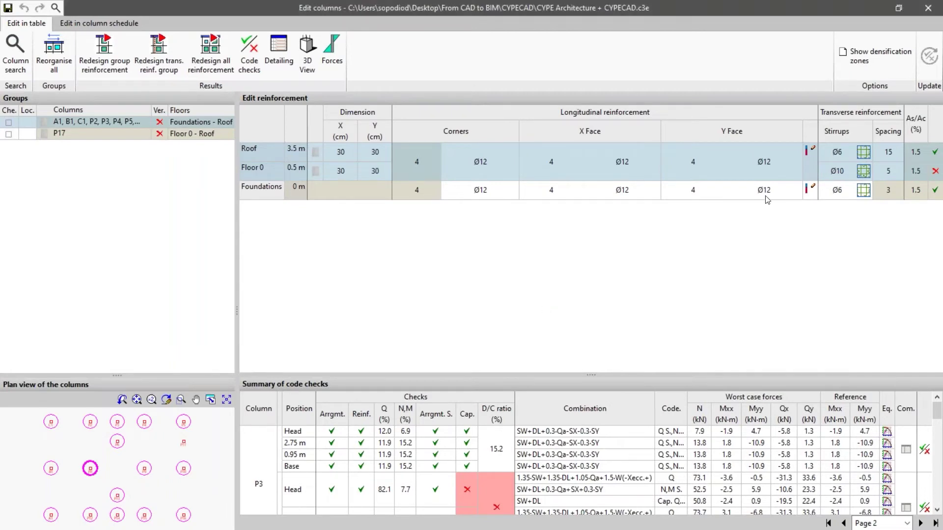
- Try Ø8 stirrups for column P8's roof span and attempt to add an 'S' crosstie and a closed crosstie
click(863, 154)
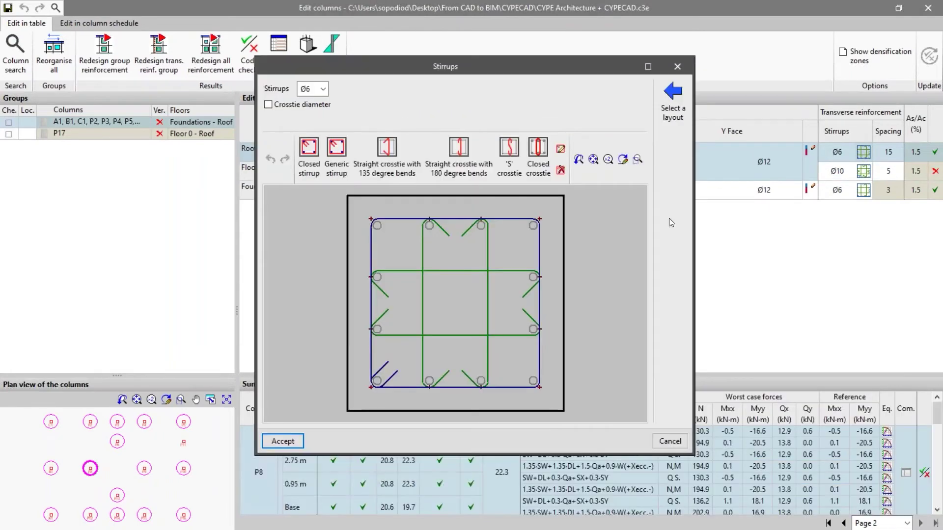
click(323, 89)
click(317, 114)
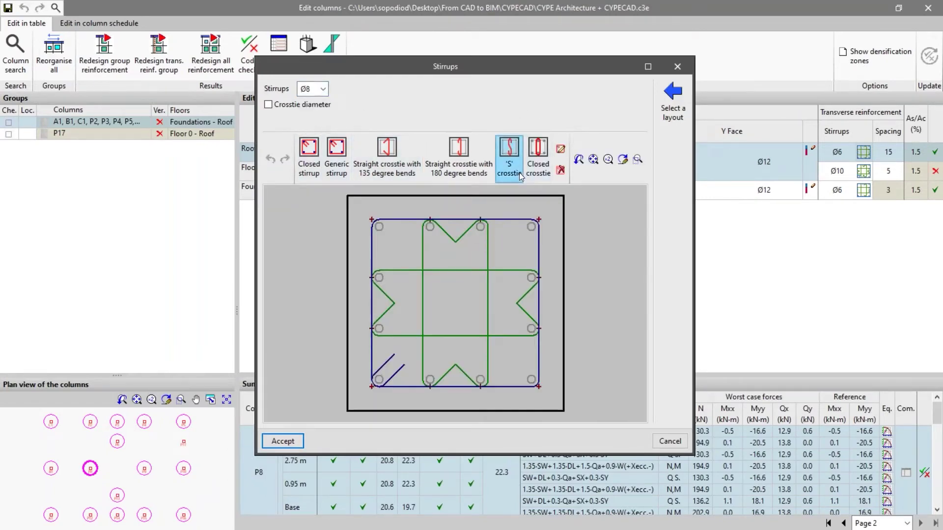
click(474, 237)
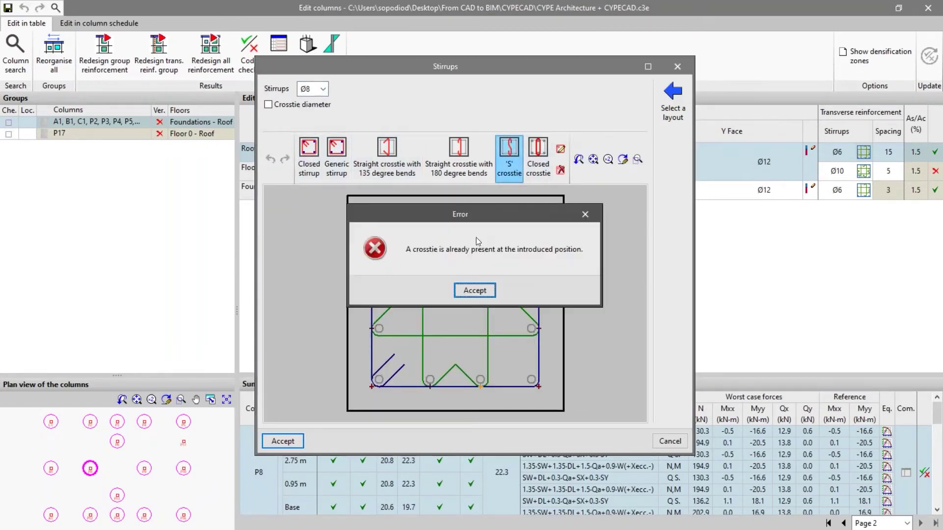
click(481, 289)
click(535, 157)
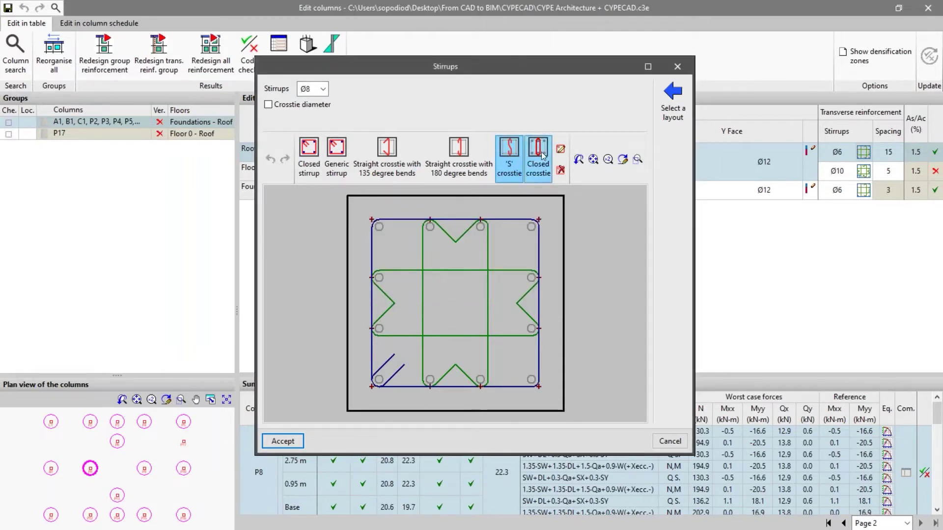
click(479, 227)
click(474, 290)
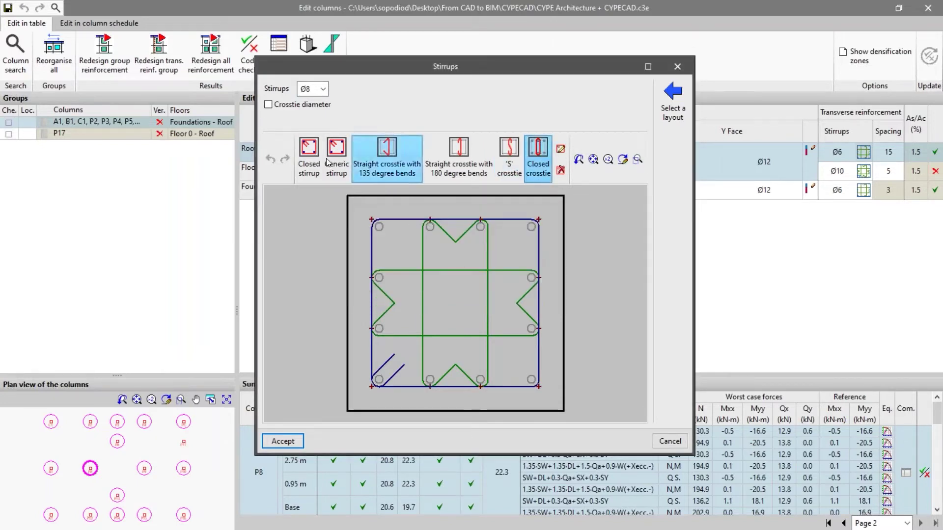
- Try the predefined 1sØ10 stirrup layout for the roof span, then cancel the stirrup edits
click(673, 103)
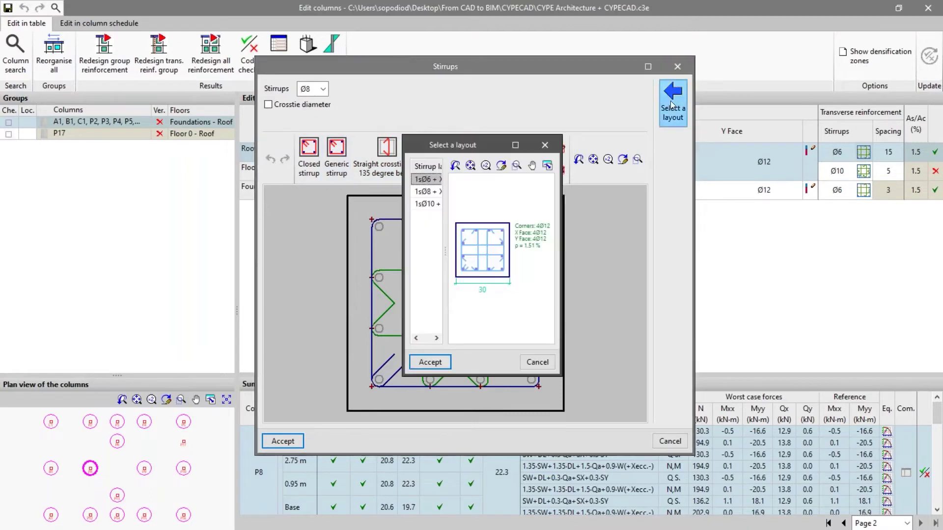
click(432, 192)
click(426, 204)
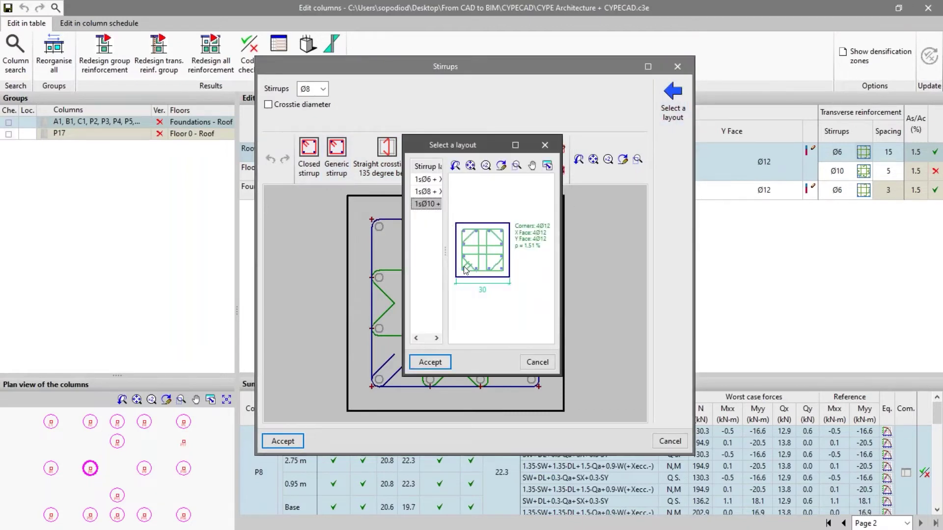
click(430, 362)
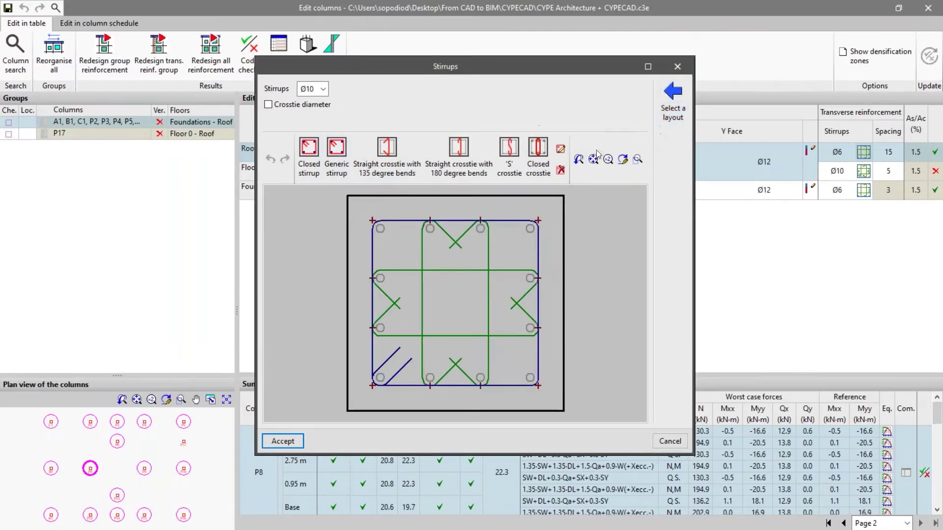
click(670, 442)
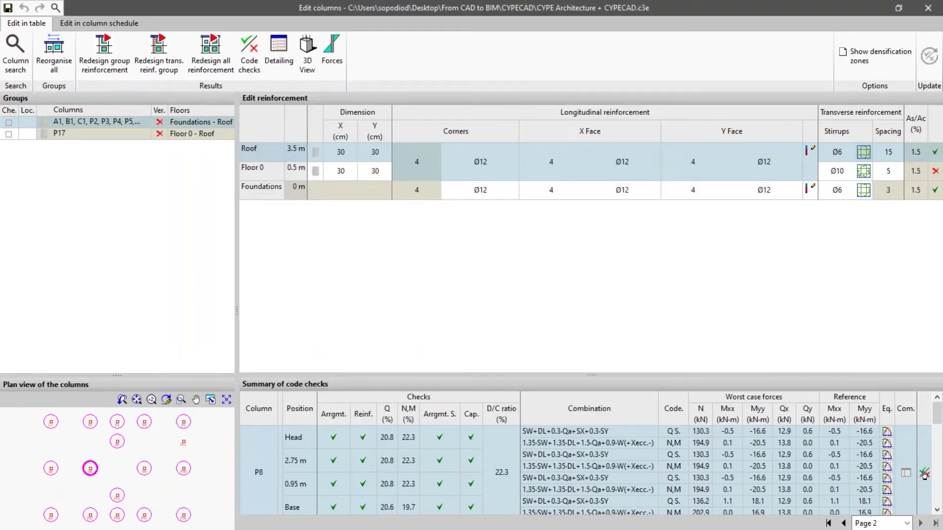
- Open the code checks of column P8, review the non-seismic normal stresses check including its slenderness calculation, and close the checks
click(923, 472)
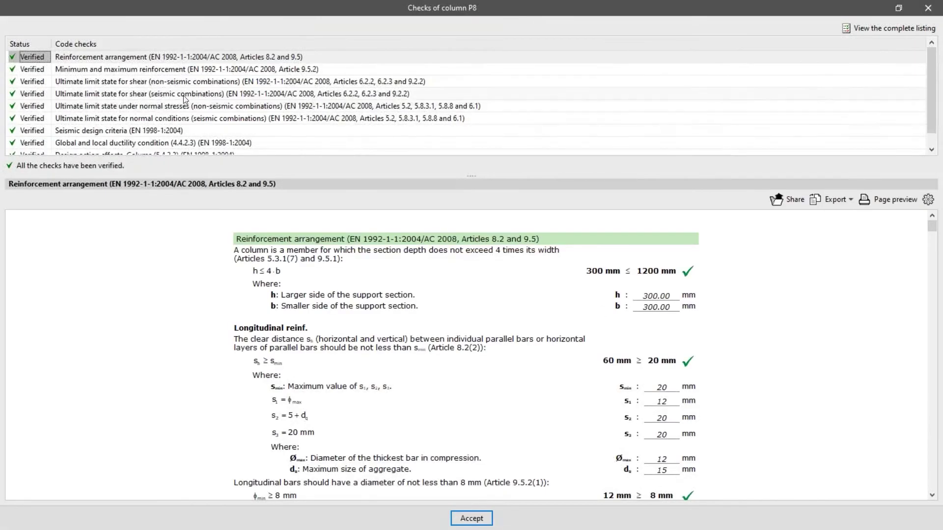
click(22, 74)
click(42, 106)
scroll(43, 118, down, 1)
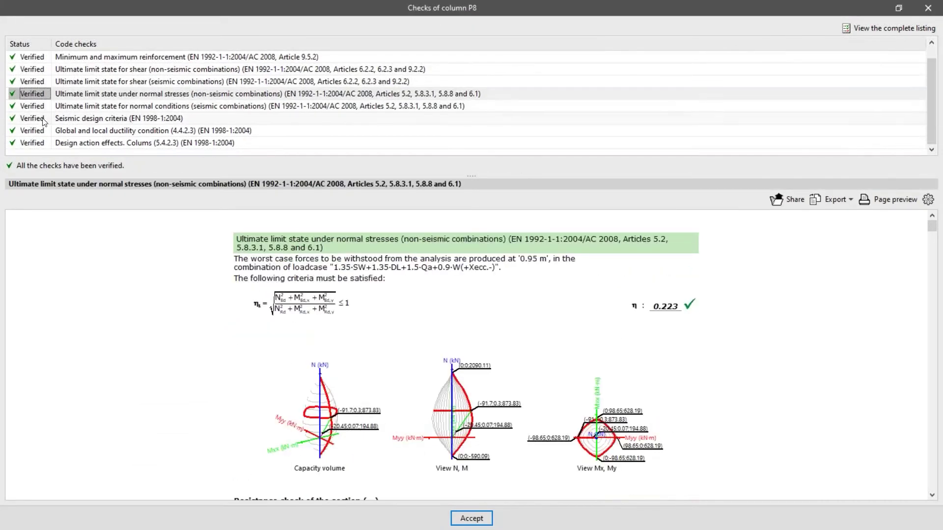
scroll(564, 350, down, 15)
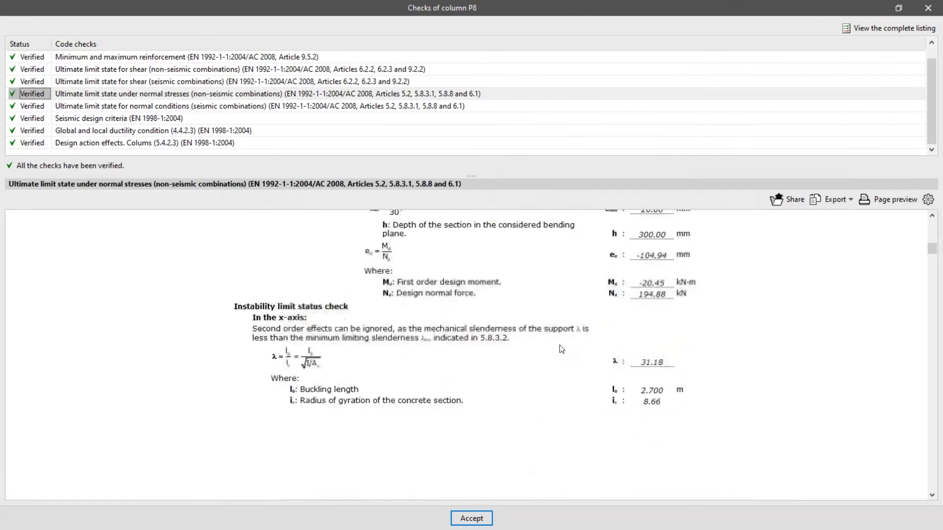
scroll(562, 349, down, 5)
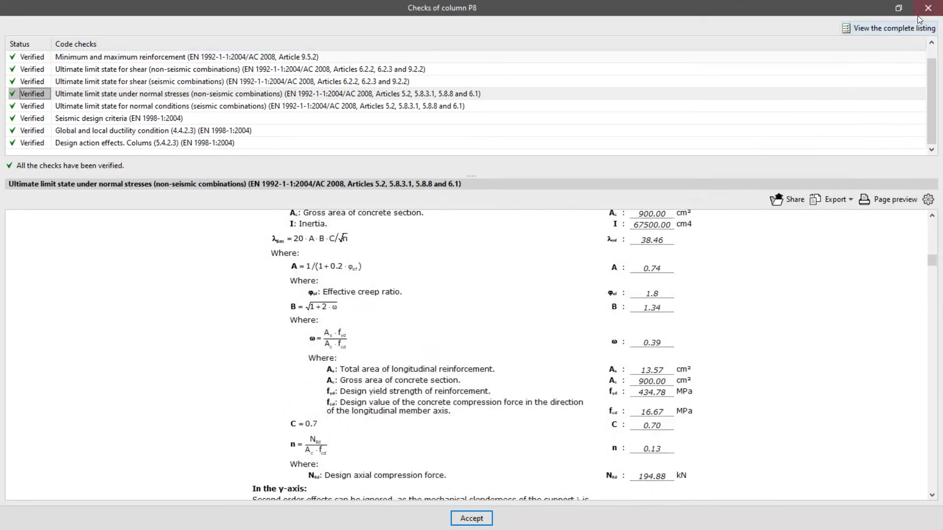
click(923, 9)
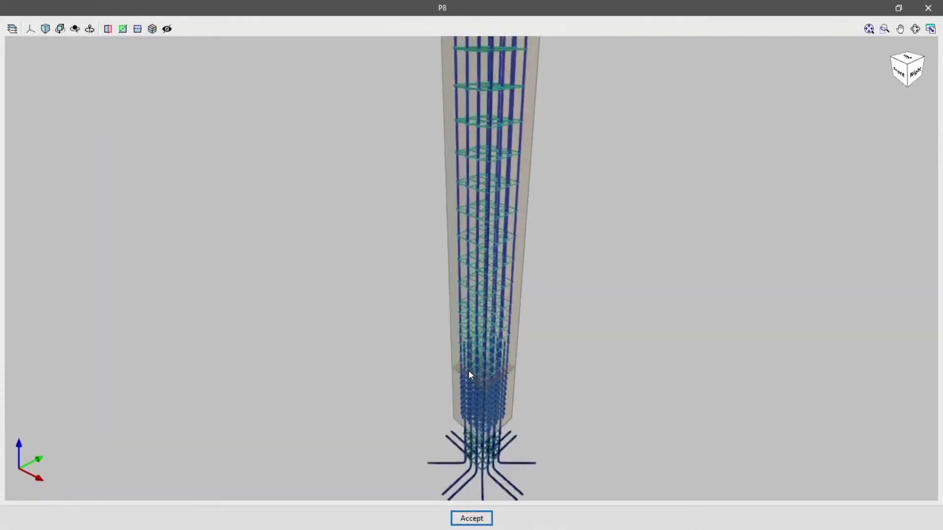
- Inspect column P8's reinforcement in 3D from its base to its upper part, then close the view and the column editor
middle_drag(469, 371, 515, 405)
scroll(515, 405, down, 6)
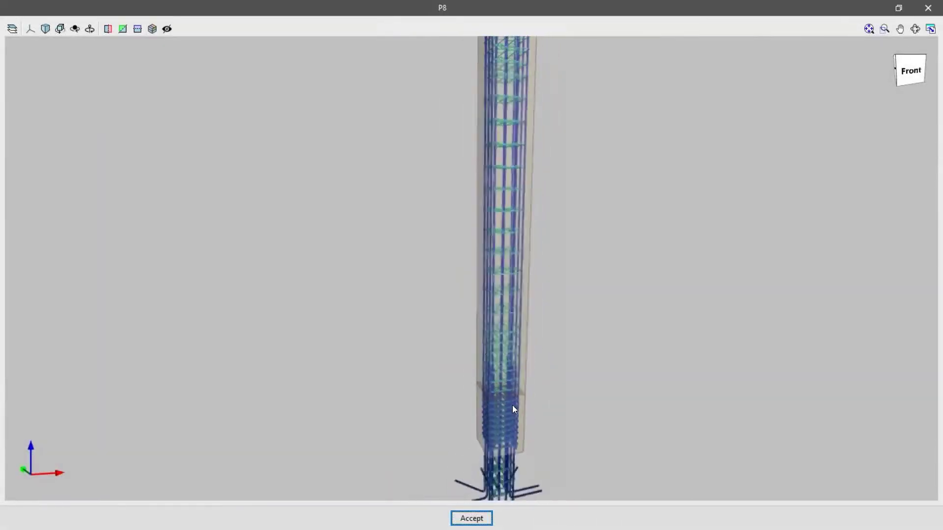
scroll(534, 60, up, 5)
middle_drag(512, 66, 442, 86)
click(929, 8)
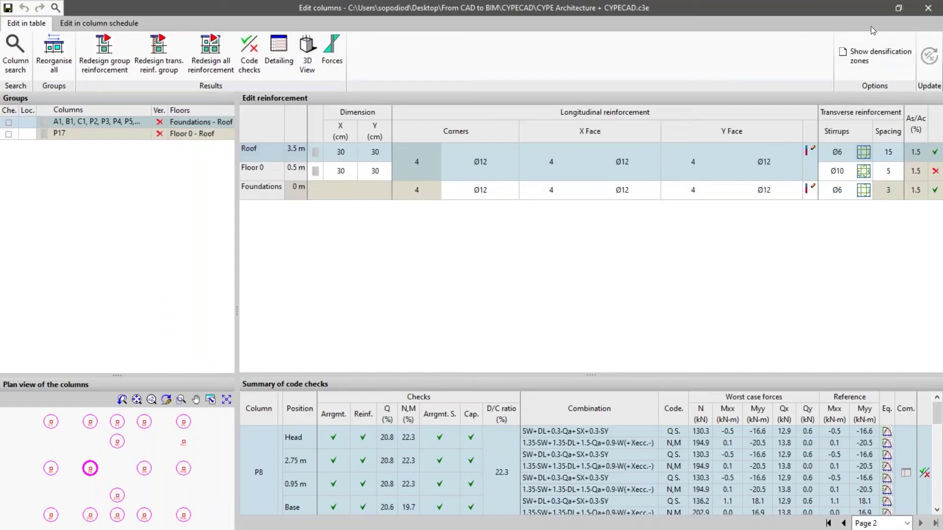
click(930, 9)
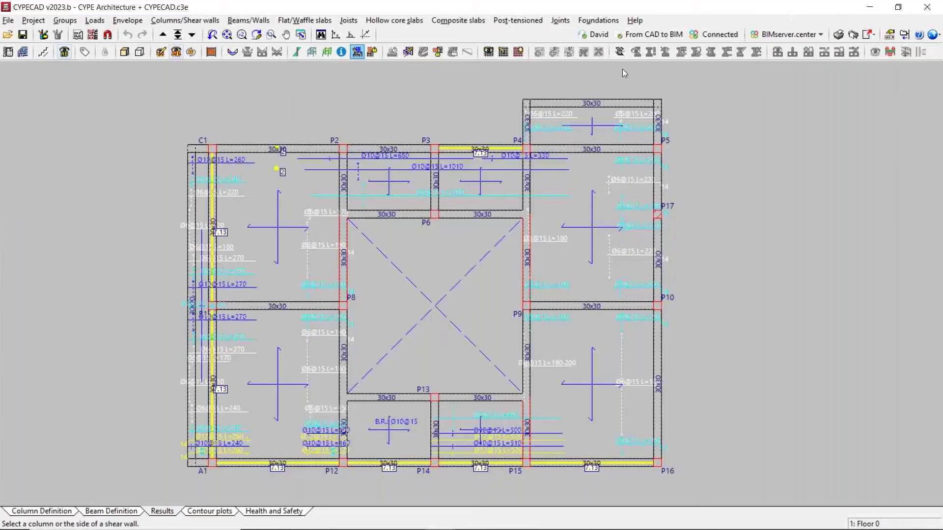
- Open the detailed 3D view of the structure in a maximized window and examine the slab, beam and column reinforcement
click(139, 52)
click(437, 291)
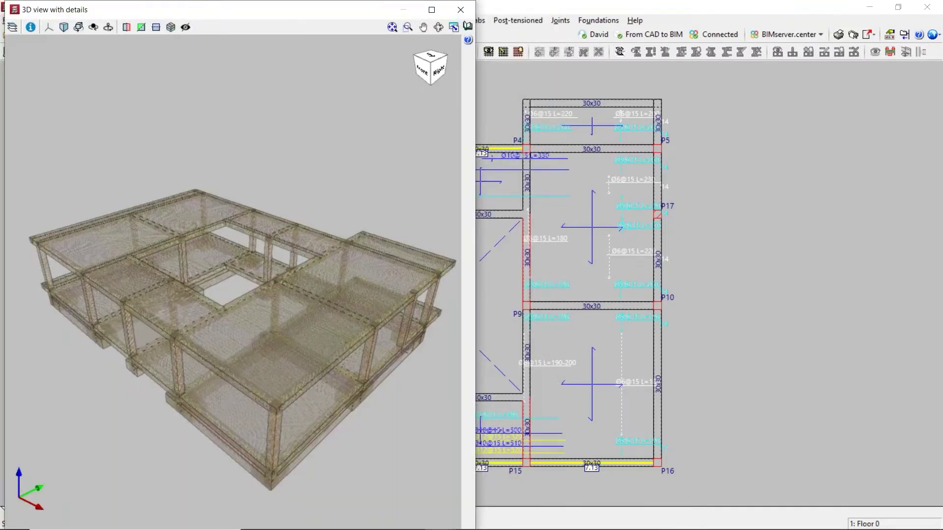
drag(182, 12, 344, 1)
scroll(528, 374, up, 3)
mouse_move(595, 358)
middle_down()
mouse_move(543, 301)
mouse_move(480, 284)
mouse_move(230, 307)
middle_up()
scroll(278, 129, up, 6)
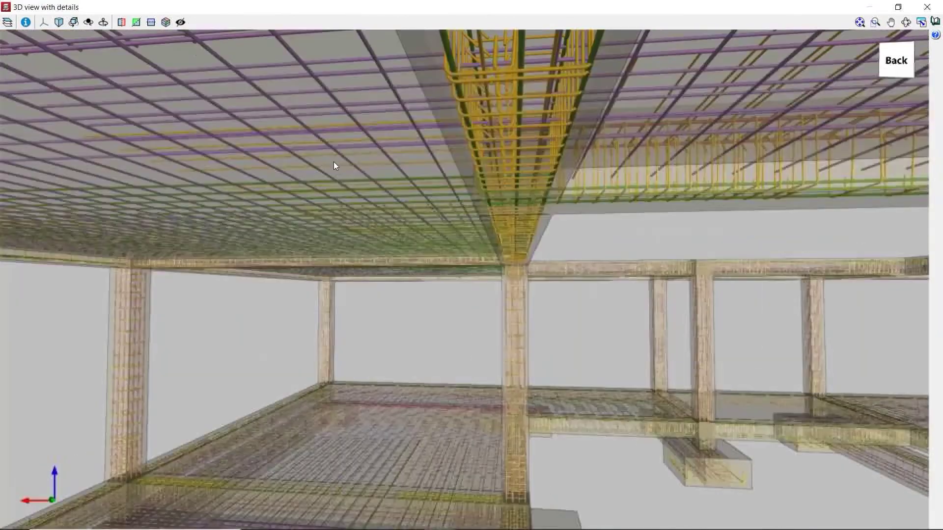
scroll(536, 238, down, 3)
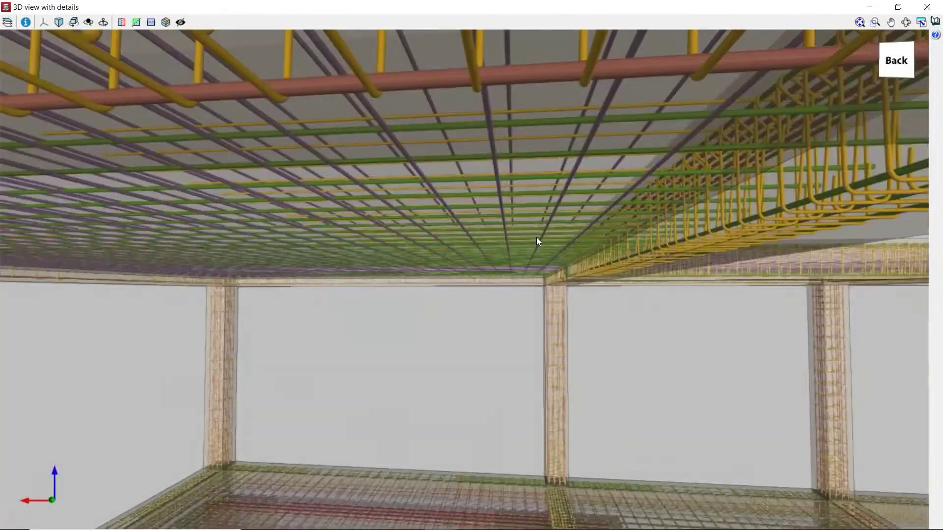
scroll(536, 237, down, 5)
scroll(537, 237, down, 3)
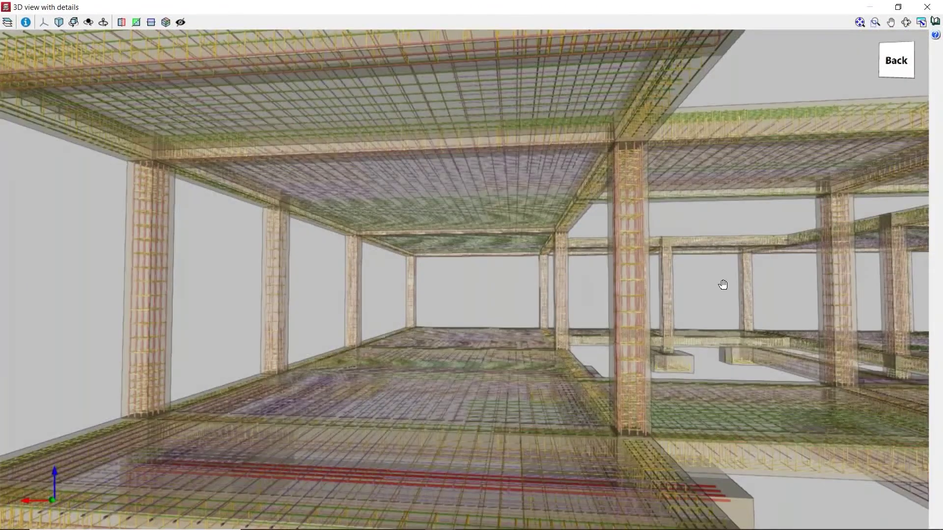
middle_drag(721, 284, 454, 292)
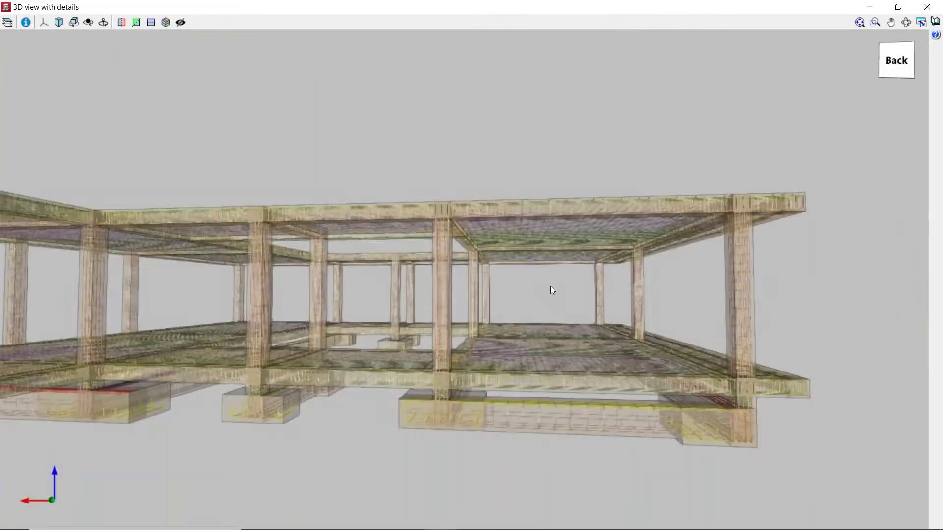
- Examine the footing and tie beam reinforcement at foundation level in the detailed 3D view
middle_drag(551, 290, 526, 422)
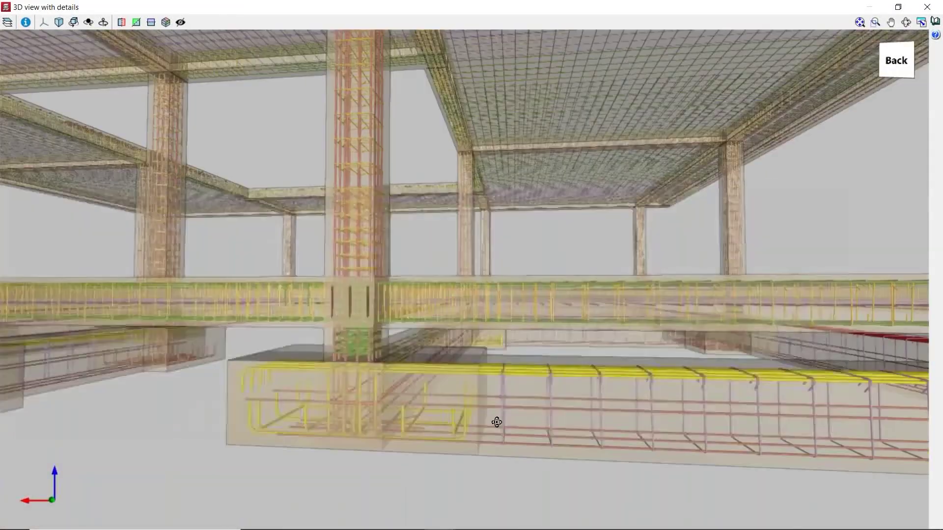
middle_drag(496, 423, 481, 411)
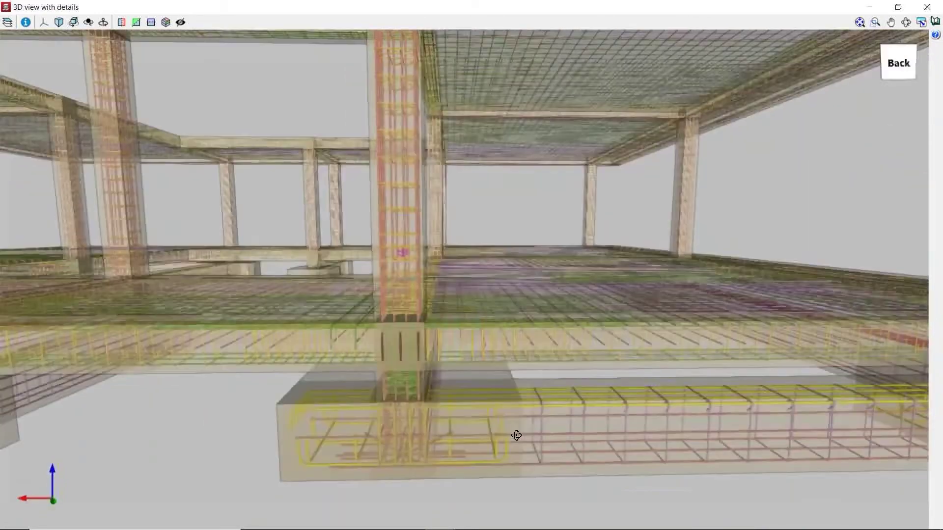
middle_drag(516, 436, 575, 425)
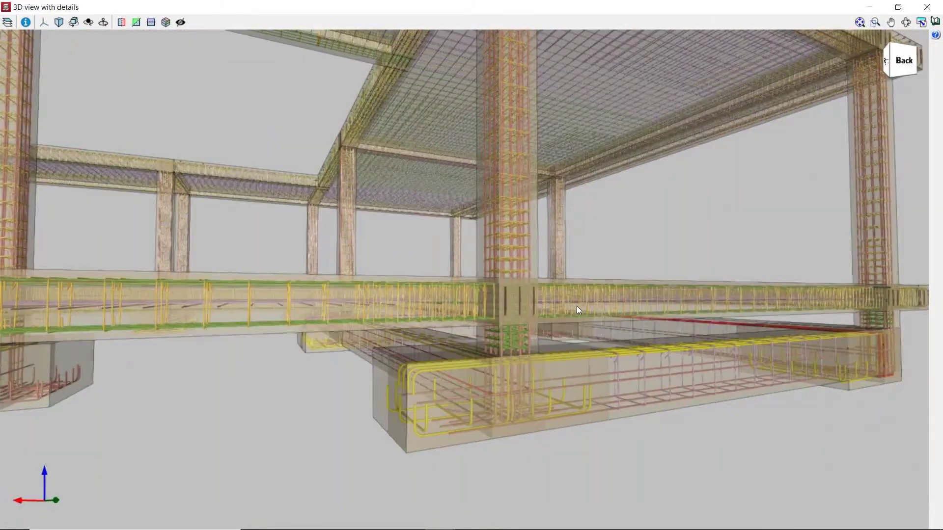
middle_drag(620, 313, 555, 358)
scroll(555, 358, up, 5)
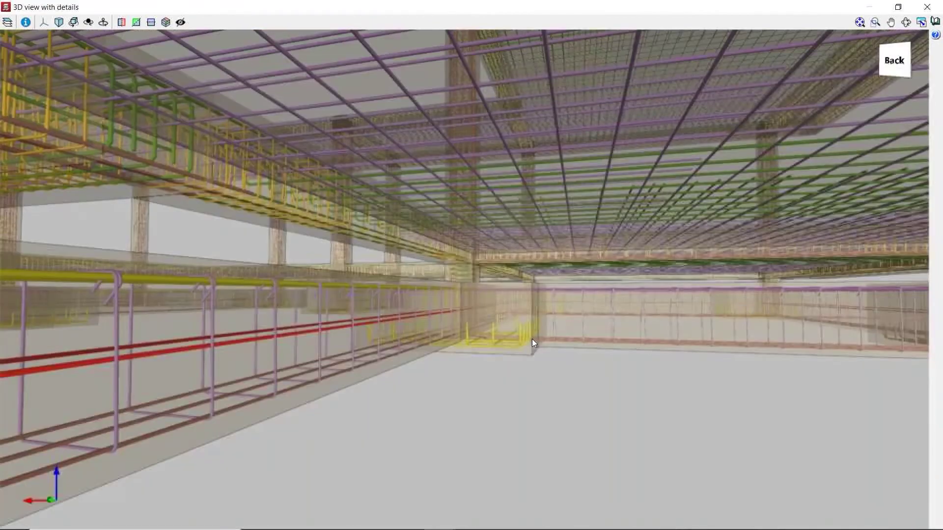
scroll(557, 272, up, 5)
- Inspect the slab and beam reinforcement from above in the detailed 3D view and close the view
middle_drag(557, 273, 695, 259)
scroll(693, 258, down, 5)
scroll(693, 257, up, 4)
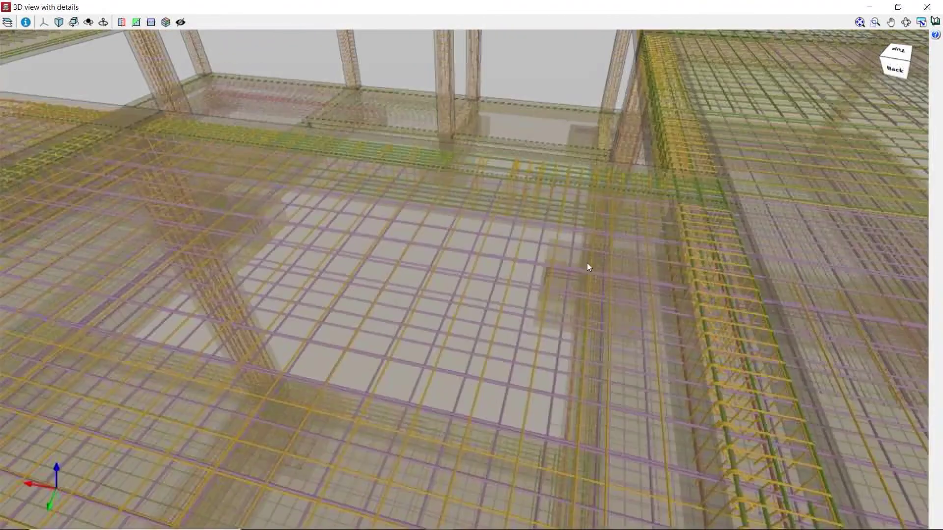
scroll(587, 264, down, 6)
middle_drag(522, 273, 741, 129)
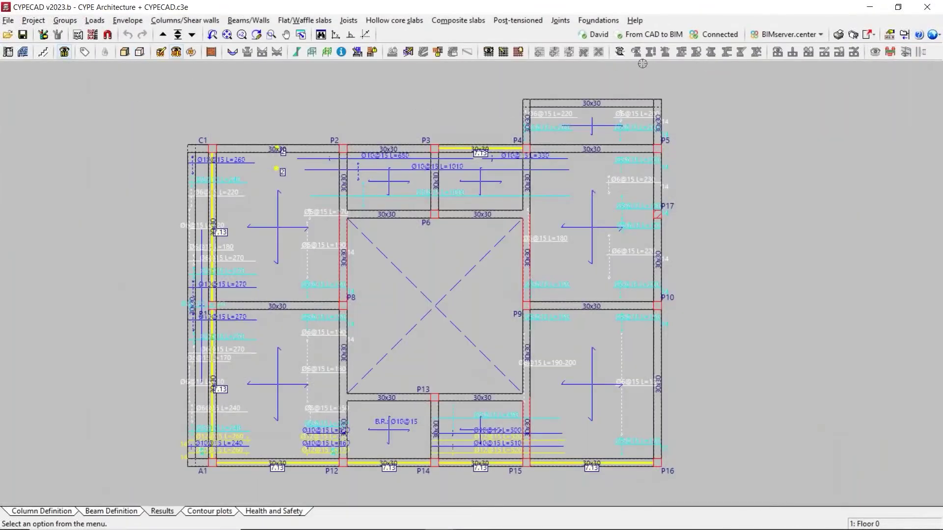
- Open the project drawing selection and check the output formats offered for the column detailing drawing, keeping DWG
click(853, 36)
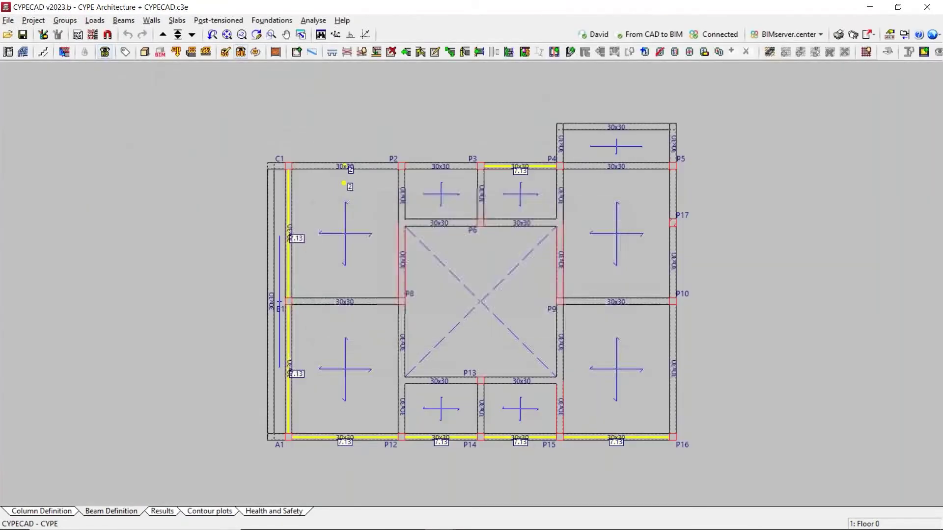
click(543, 125)
click(561, 124)
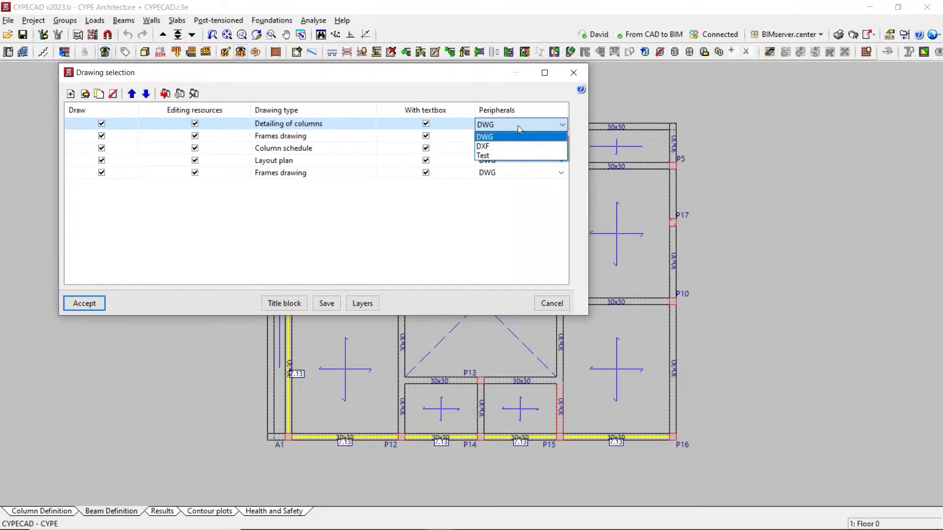
click(444, 84)
drag(398, 74, 683, 71)
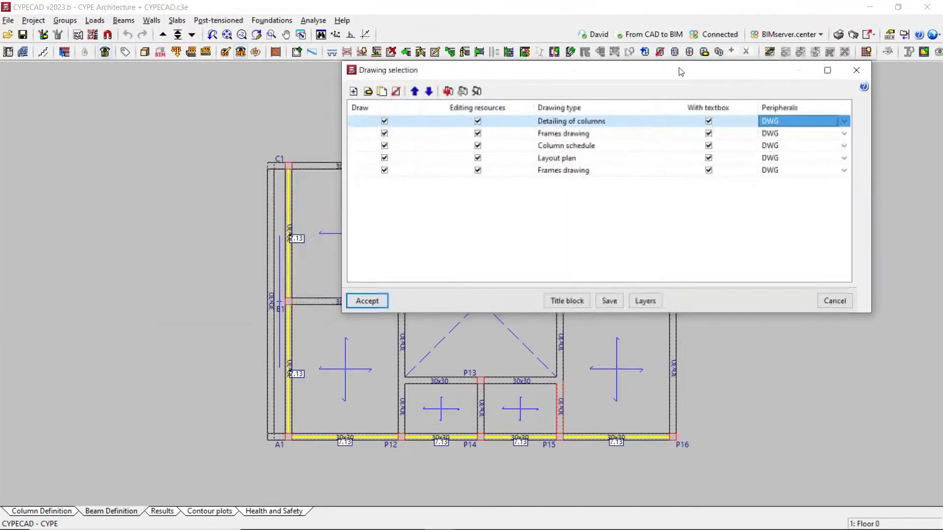
- Start adding a new drawing and review the available drawing types, keeping Detailing of columns
click(356, 92)
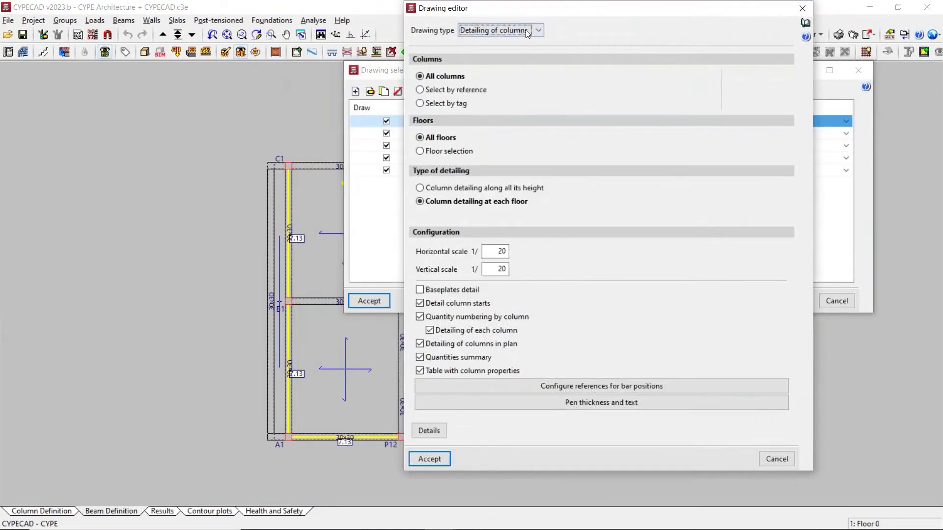
click(526, 32)
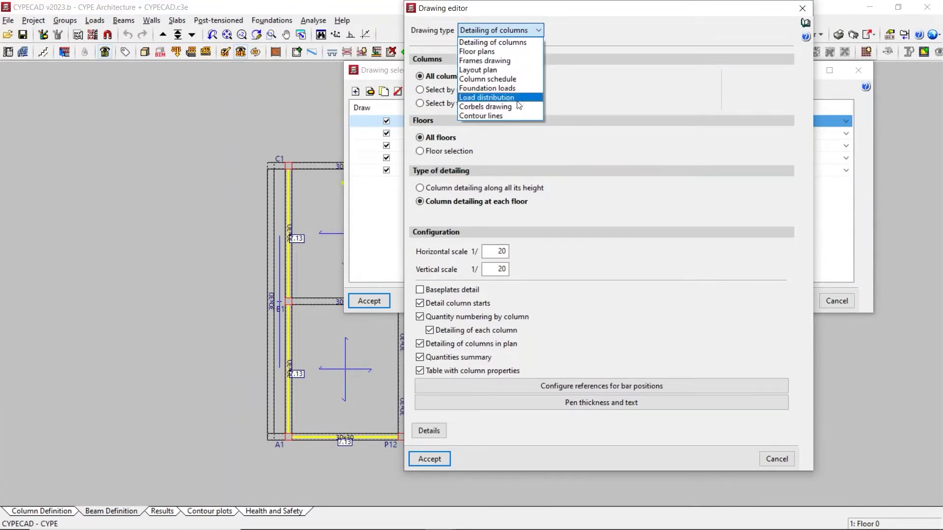
click(577, 81)
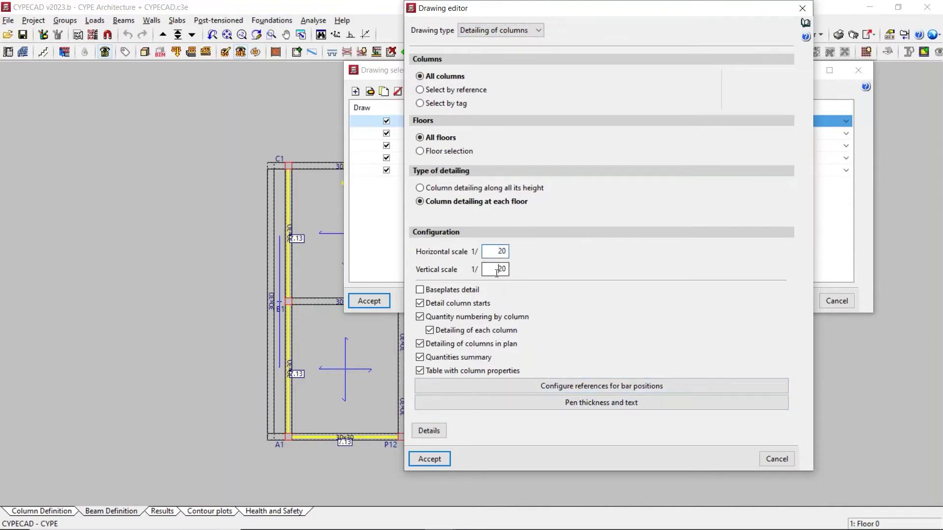
- Review the bar position reference and pen thickness and text settings for column detailing, then discard the new drawing
click(593, 385)
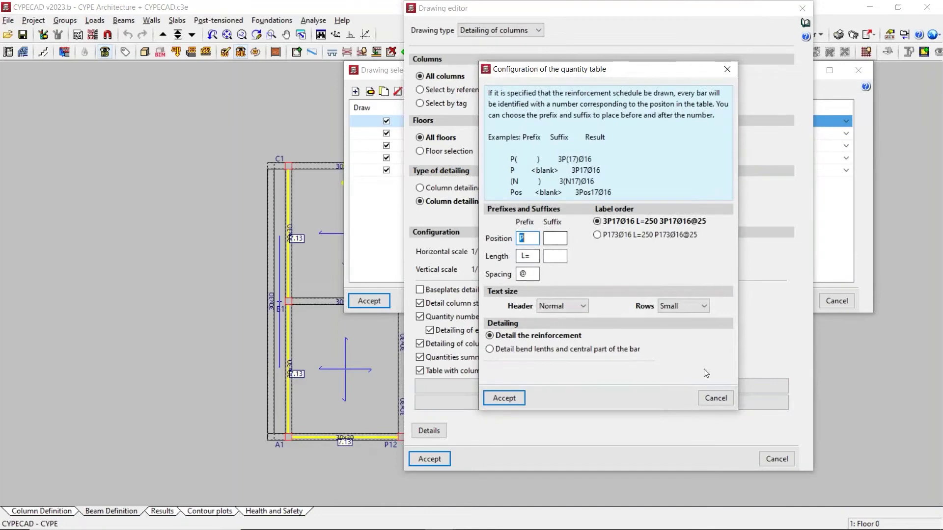
click(713, 399)
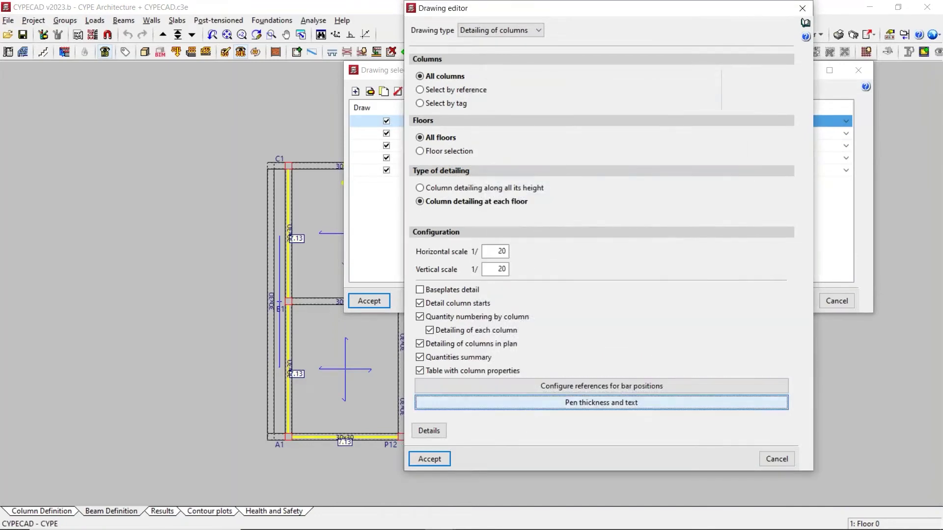
click(525, 407)
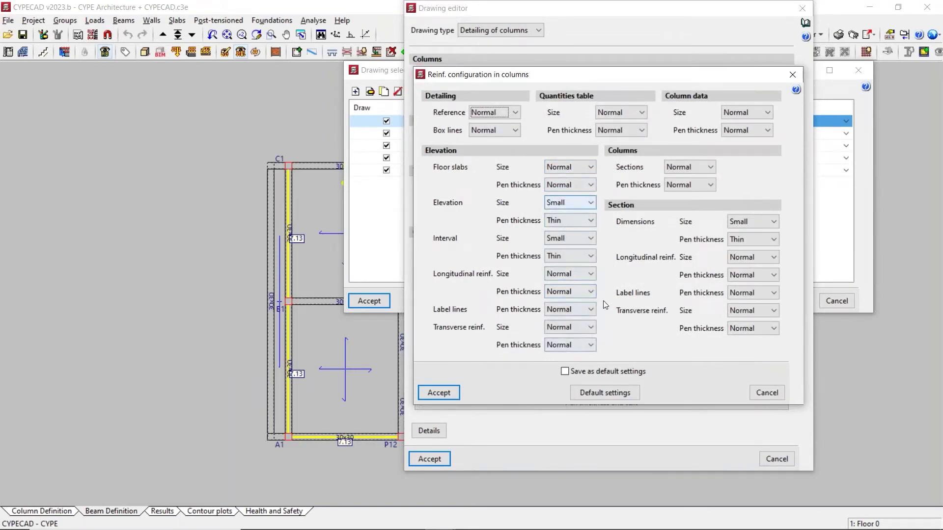
click(767, 392)
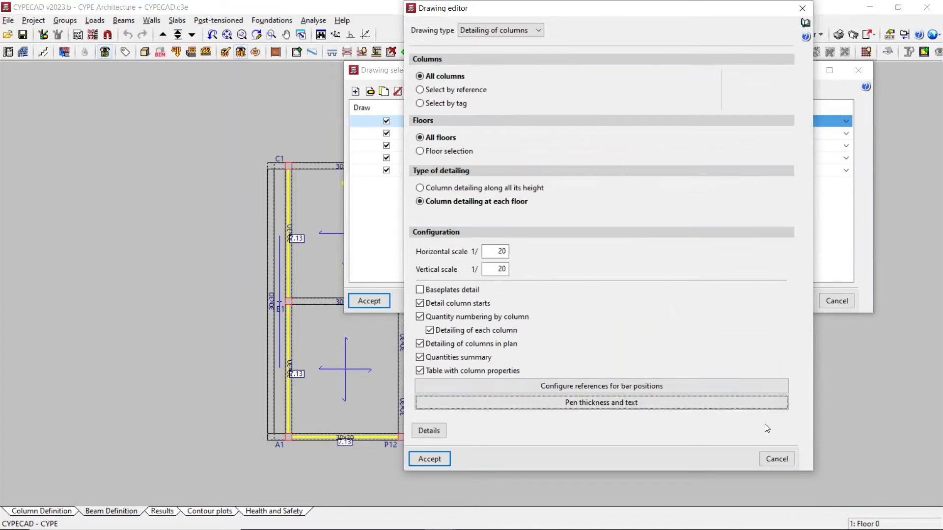
click(776, 458)
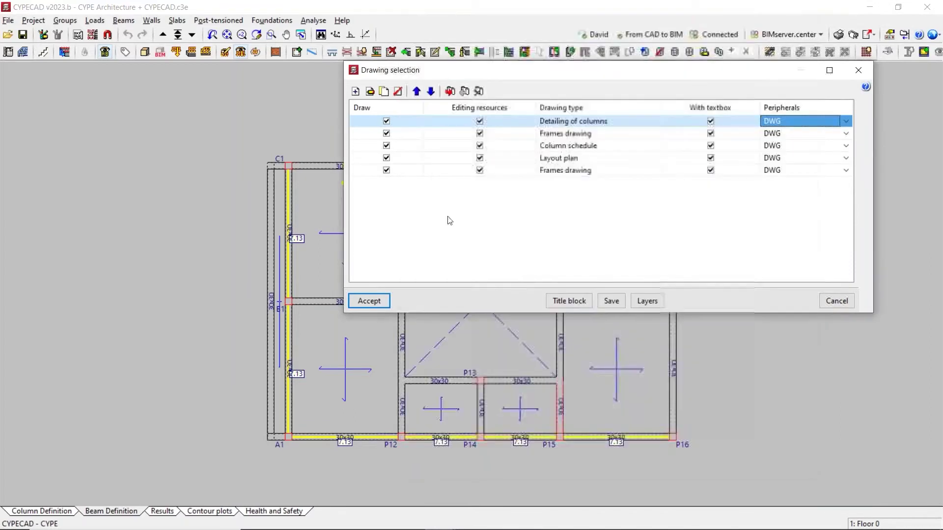
- Preview the Telecommunications title block and the new title block dimensions, then apply the CYPE title block to the DWG drawings
click(570, 301)
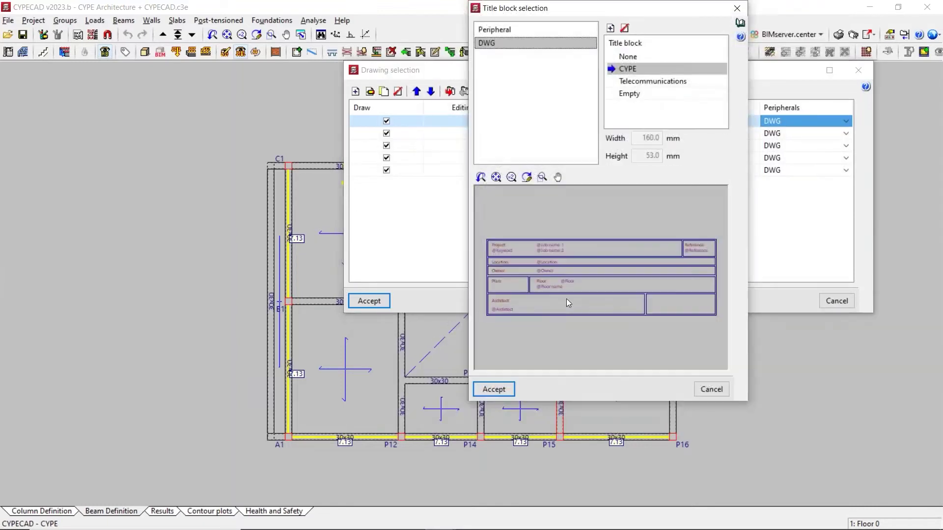
click(652, 82)
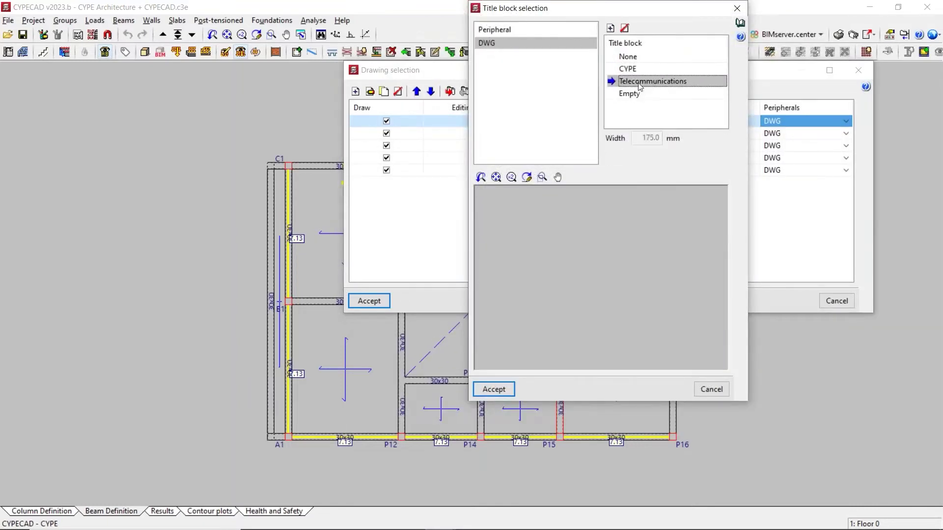
click(628, 68)
click(610, 28)
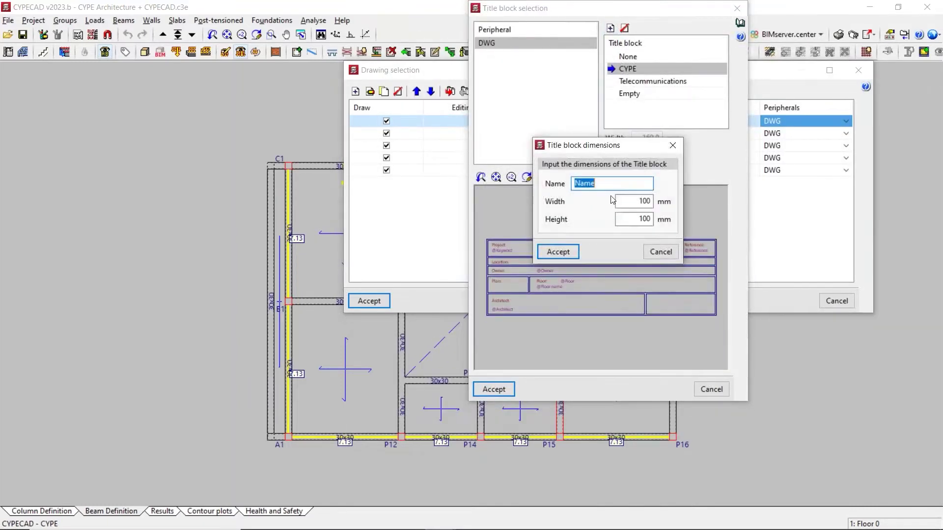
click(649, 253)
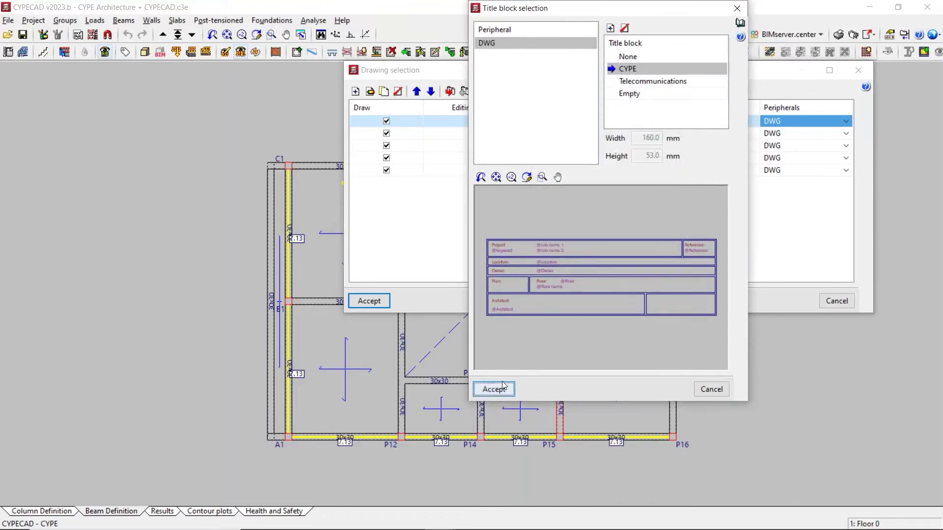
click(493, 389)
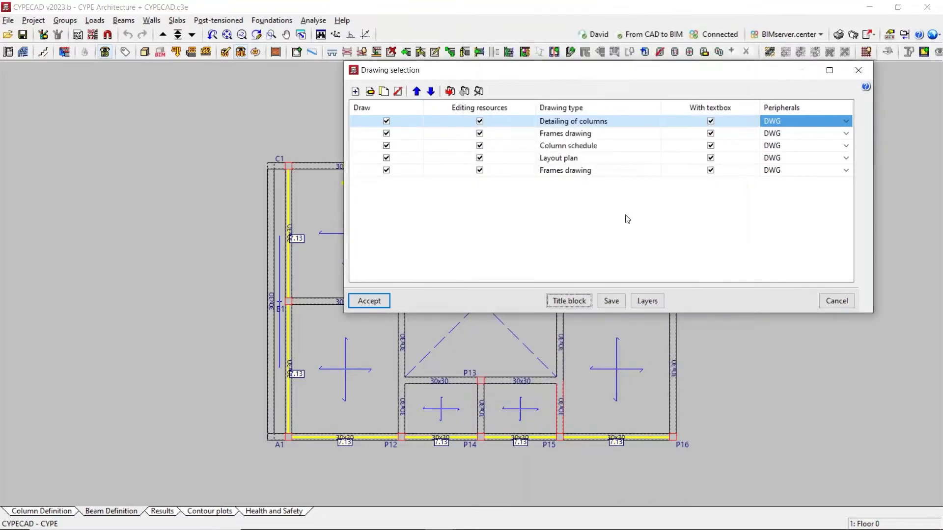
- Accept the drawing selection and set the title block's Owner field to CYPE
click(376, 305)
drag(418, 143, 516, 140)
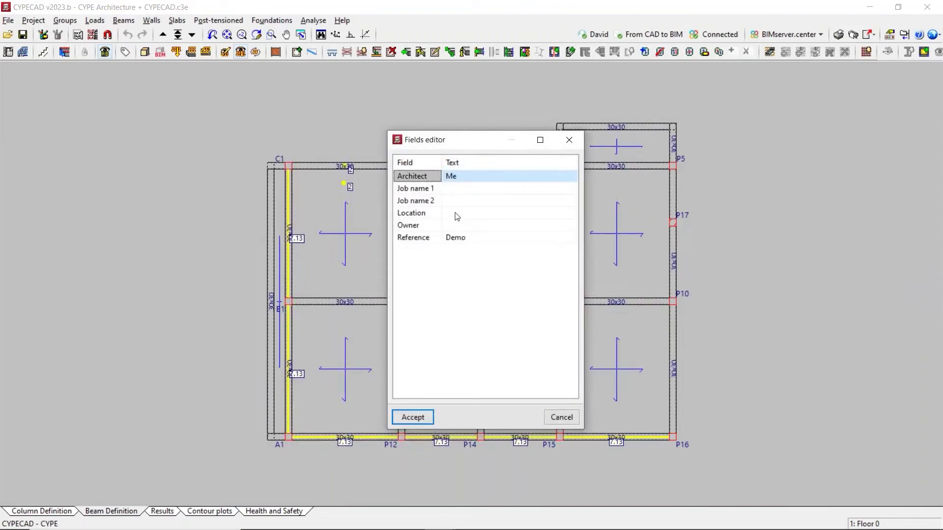
click(457, 226)
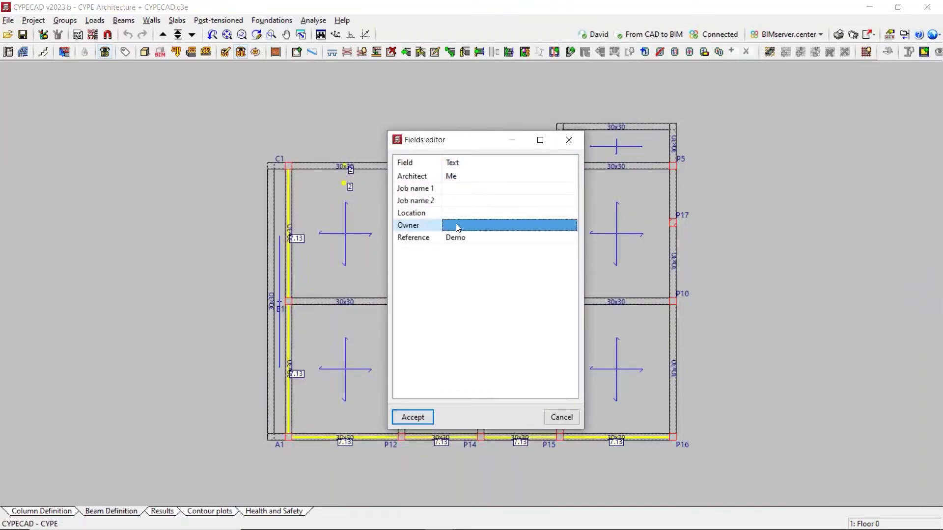
text(CYPE)
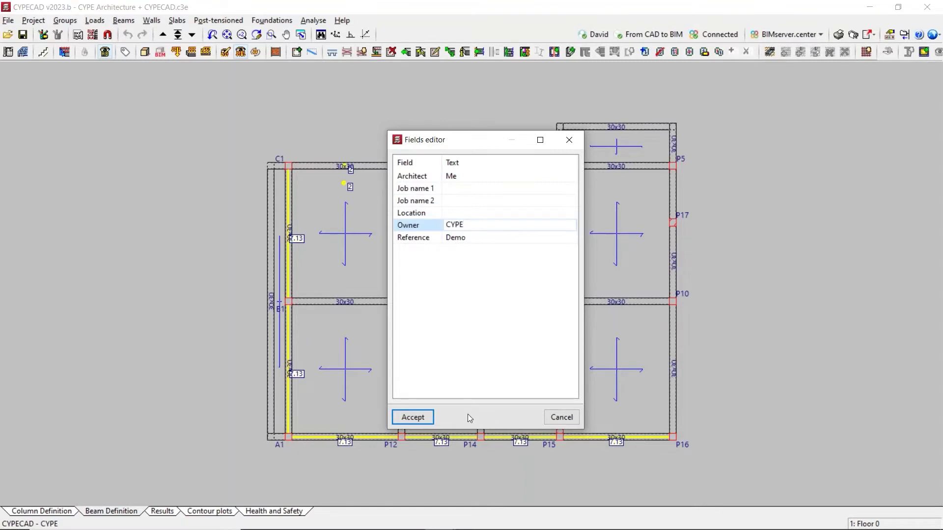
click(431, 419)
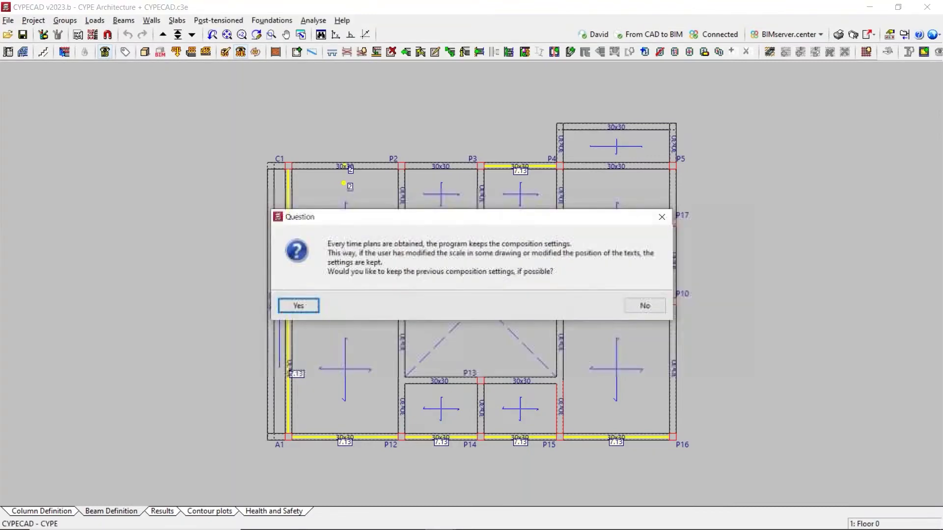
- Generate the drawings without keeping the previous composition settings and display the detail of all the drawings
click(630, 308)
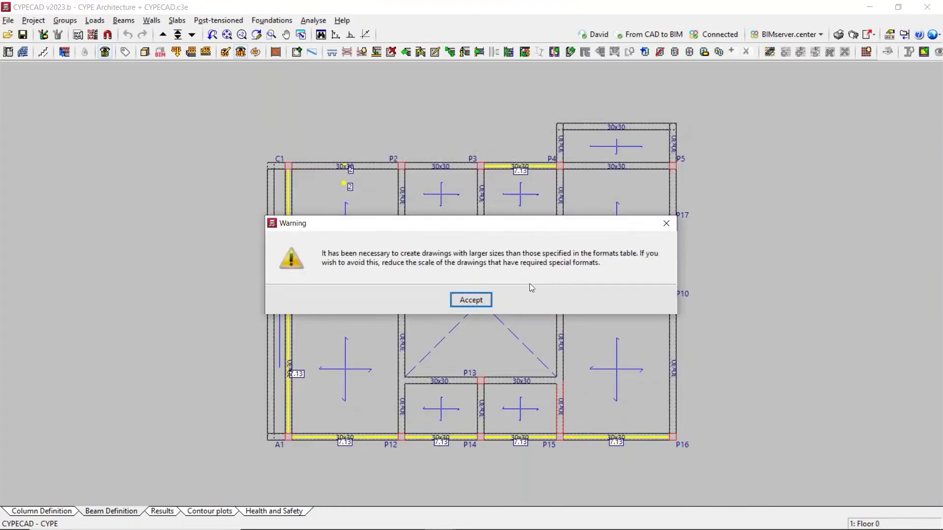
click(474, 298)
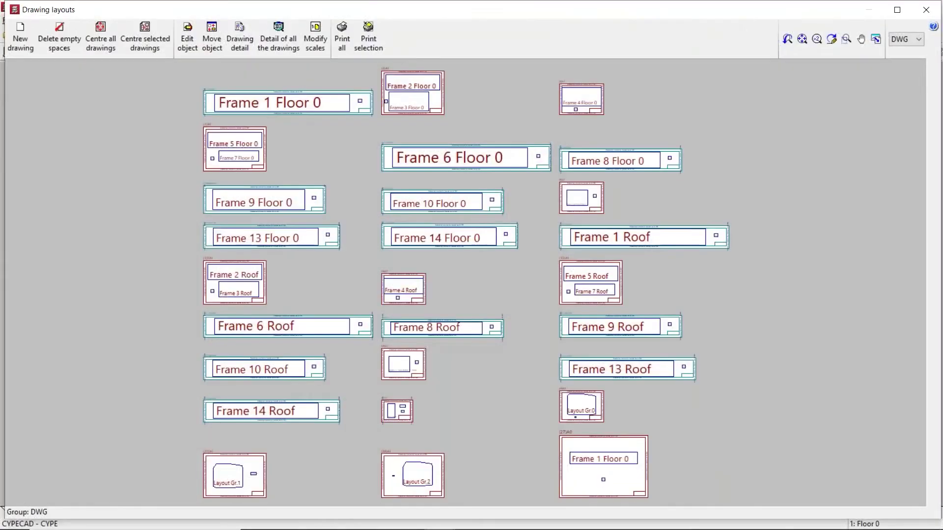
click(279, 37)
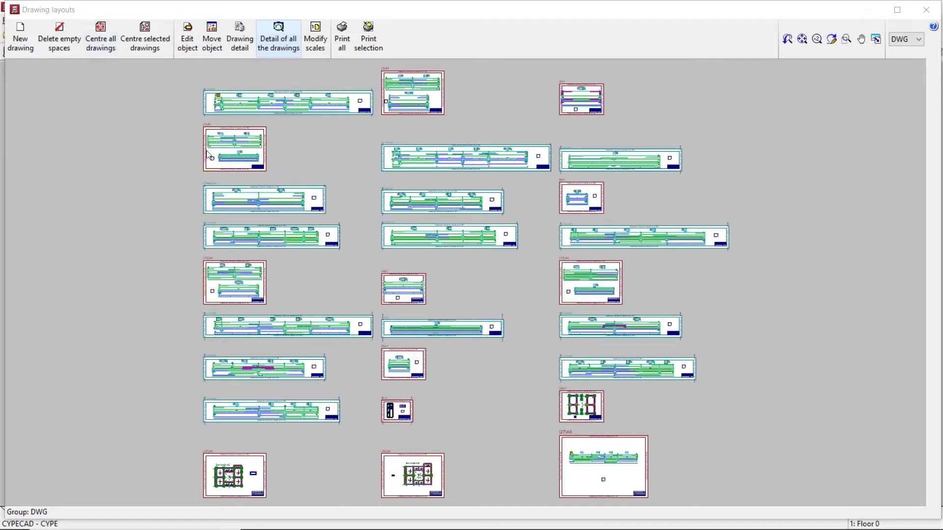
- Examine the beam frames and the completed title block on drawing 2 (A1)
scroll(423, 77, up, 3)
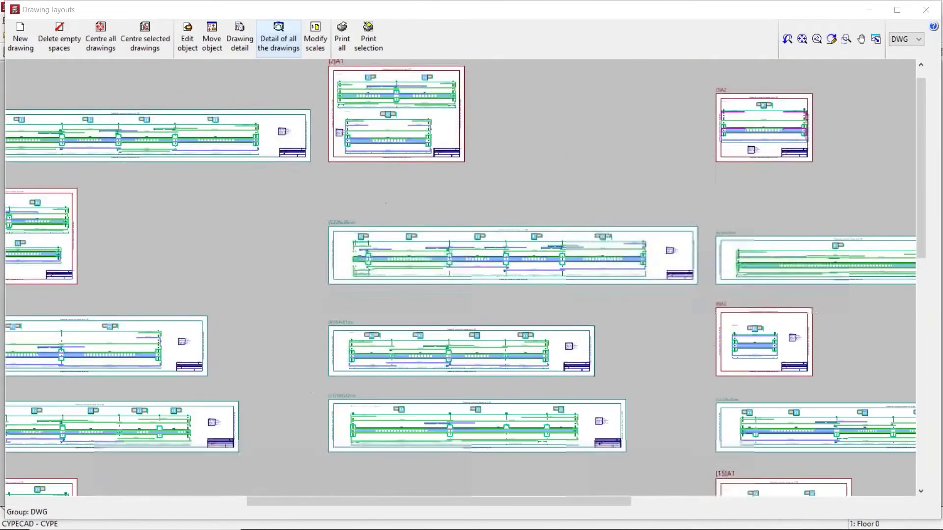
scroll(373, 95, up, 5)
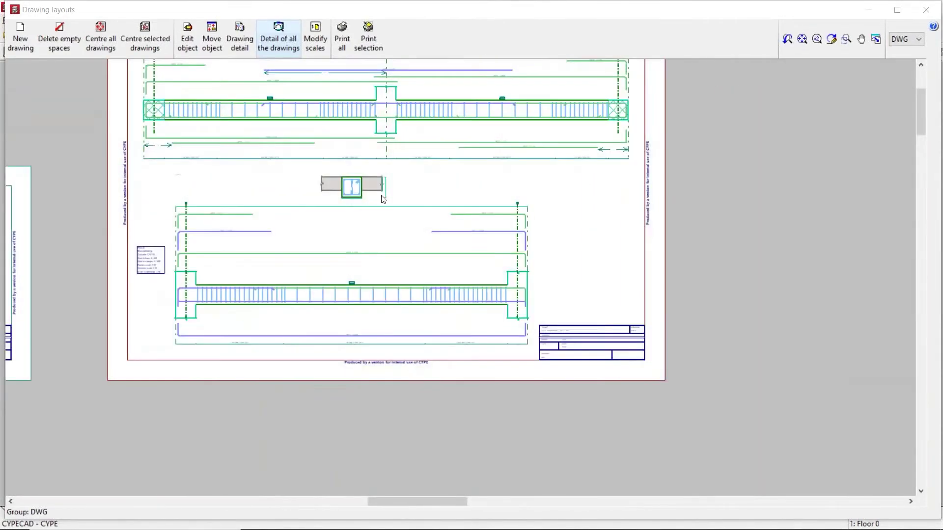
scroll(606, 352, up, 6)
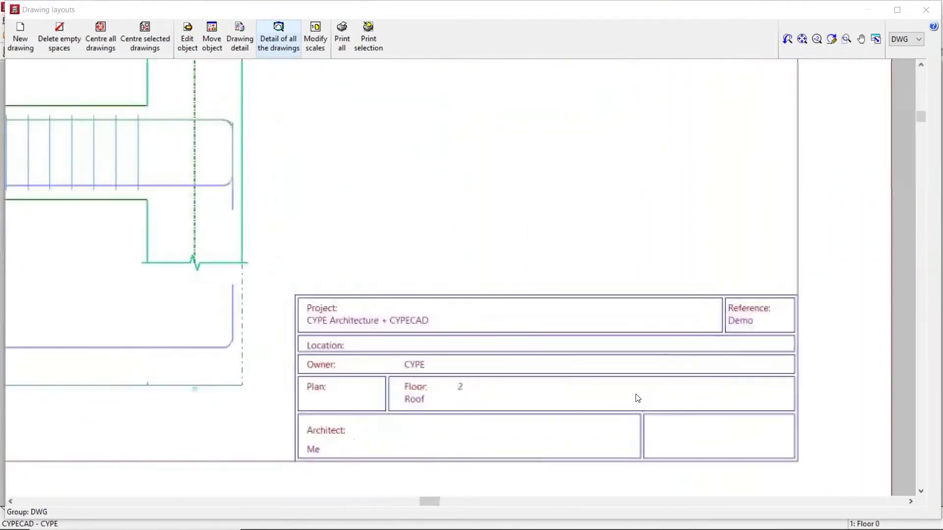
scroll(385, 308, down, 8)
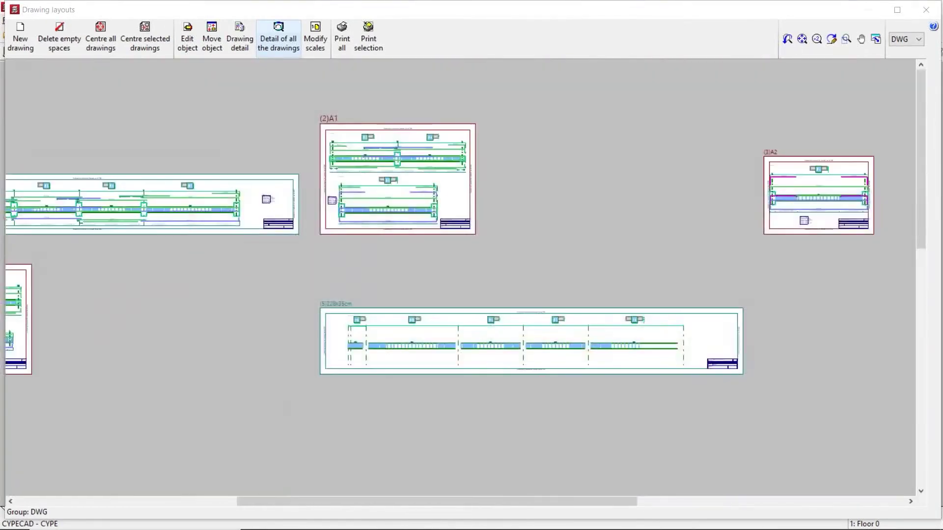
- Look over the beam frame drawings in the layout and examine the frames on drawing 4 (A1)
scroll(623, 312, up, 3)
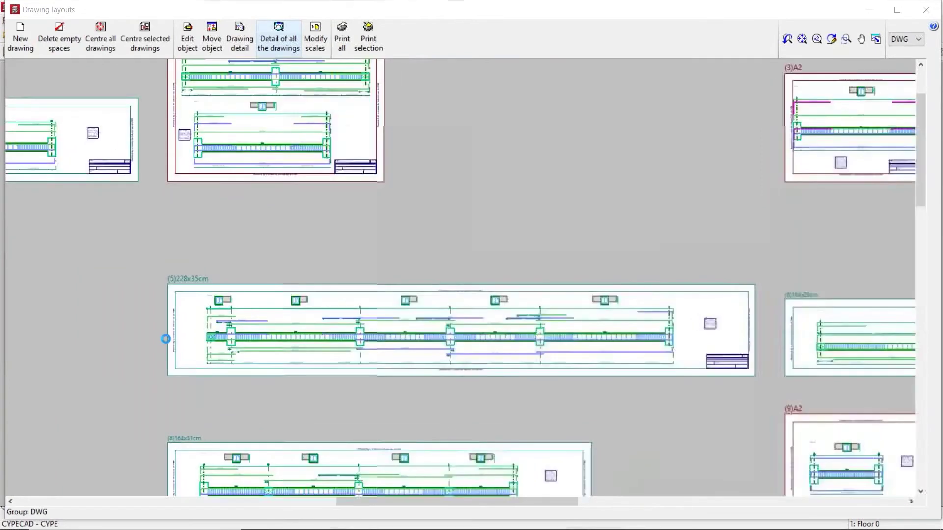
scroll(430, 268, down, 4)
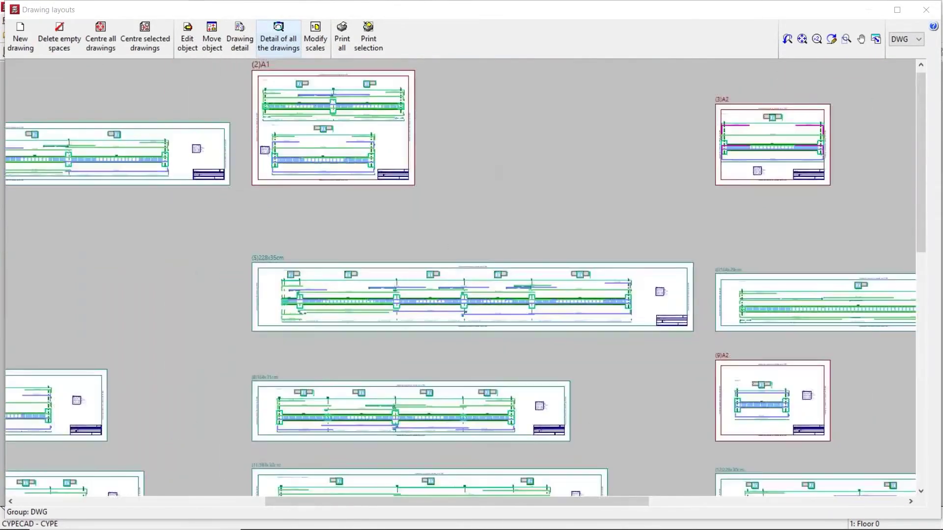
scroll(423, 116, down, 1)
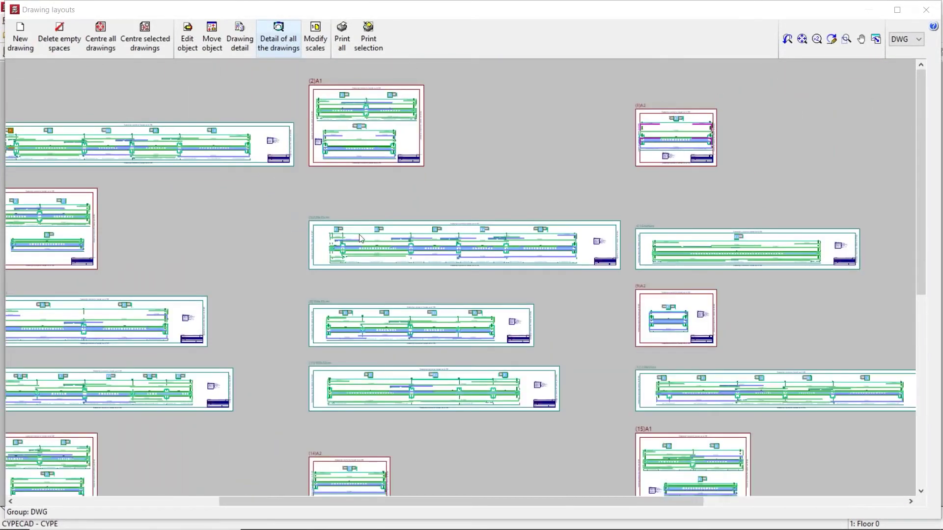
middle_drag(261, 280, 378, 232)
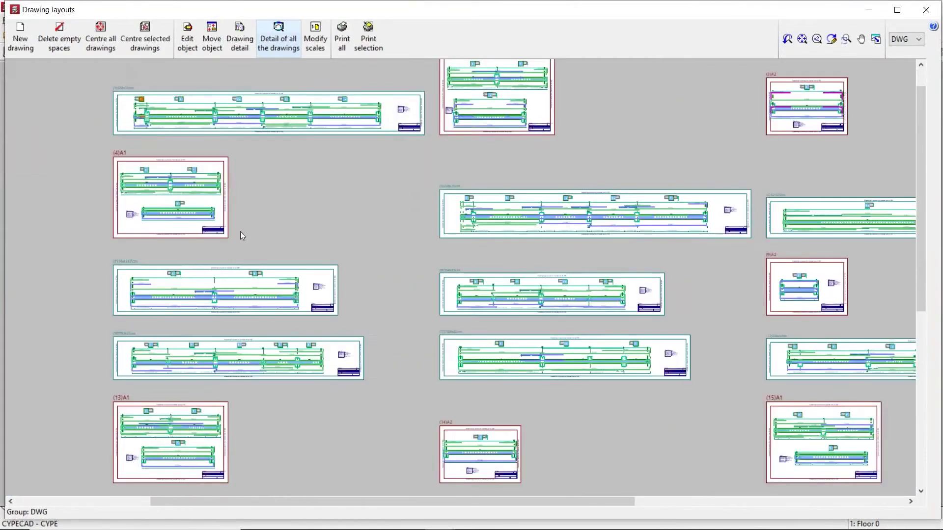
scroll(143, 216, up, 3)
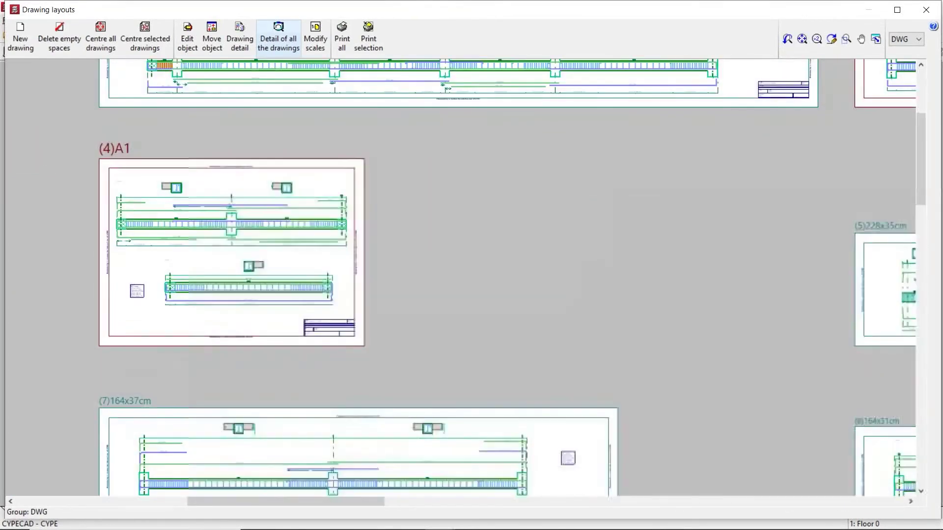
scroll(147, 204, up, 1)
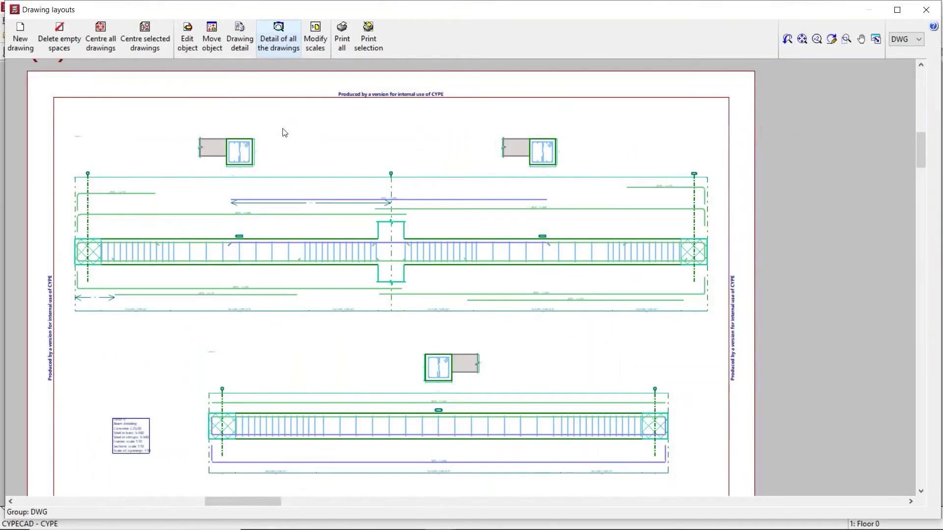
scroll(284, 132, down, 3)
- Examine the beam section and reinforcement details between B6 and A1 on drawing 1 (228x32 cm)
scroll(308, 378, up, 4)
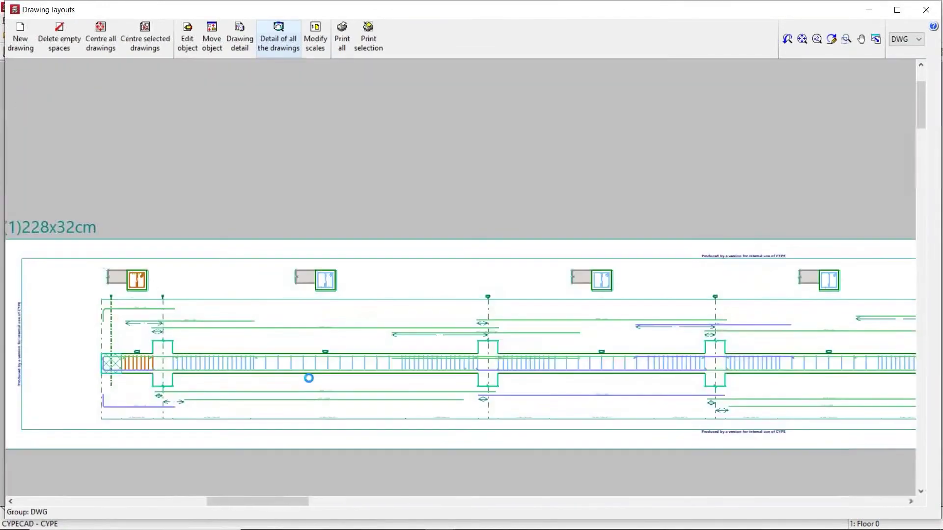
scroll(466, 303, up, 2)
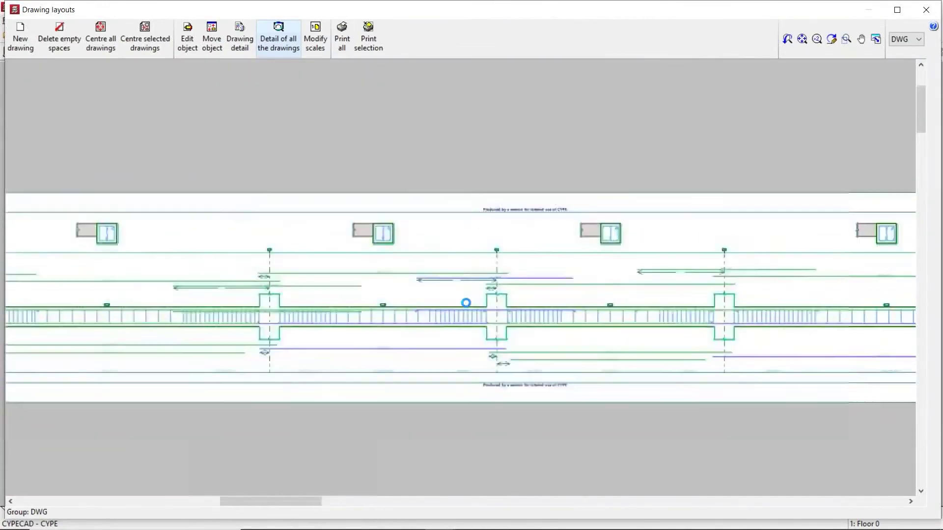
scroll(312, 132, up, 3)
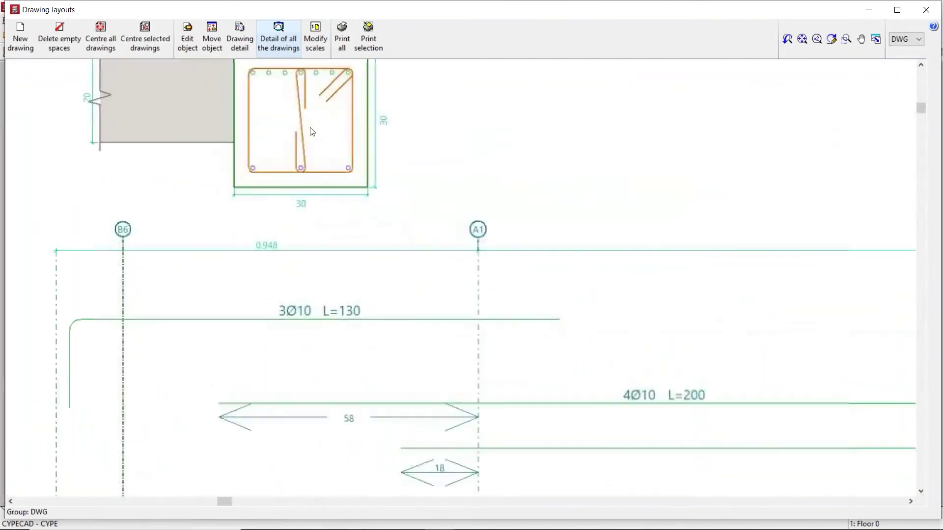
scroll(313, 131, down, 3)
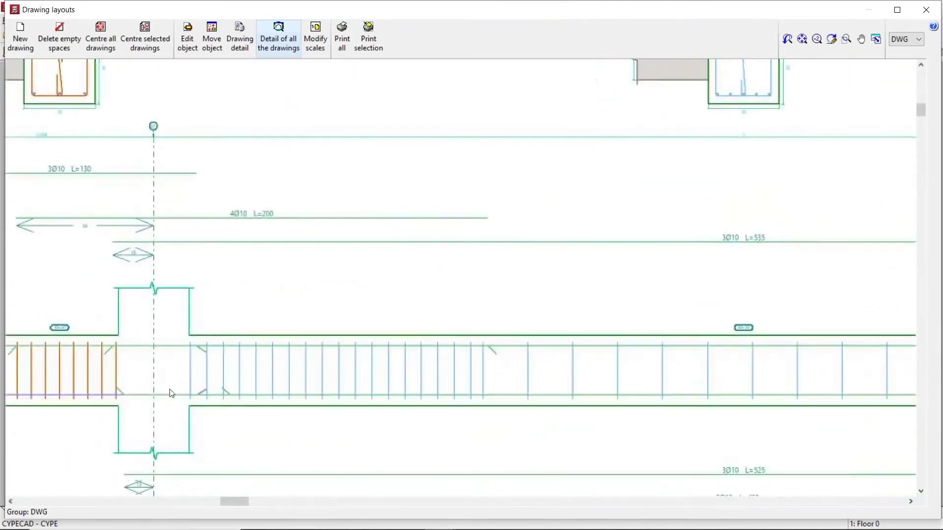
mouse_move(172, 393)
middle_down()
mouse_move(177, 371)
mouse_move(226, 344)
mouse_move(216, 339)
mouse_move(235, 318)
middle_up()
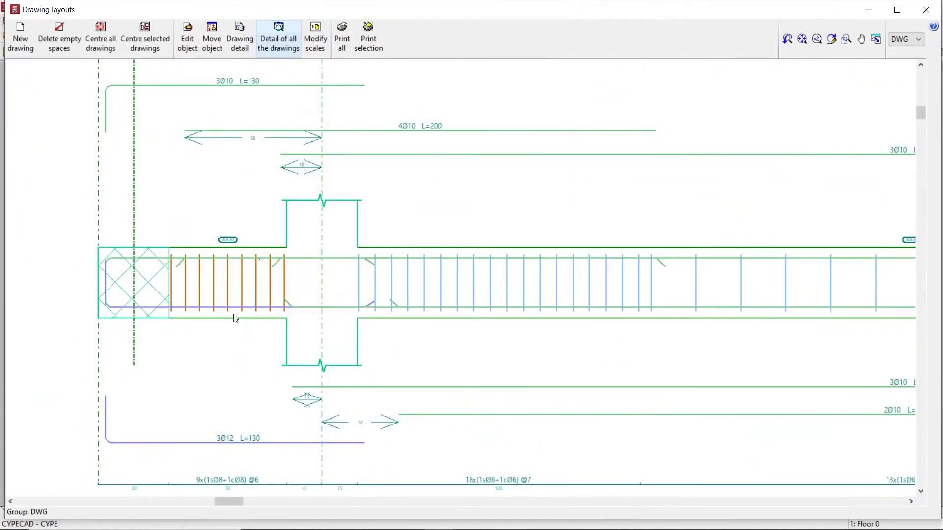
- Examine the reinforcement at the first spans of the frame drawing, from the stirrup groups to the hooked bottom bars
scroll(373, 287, down, 2)
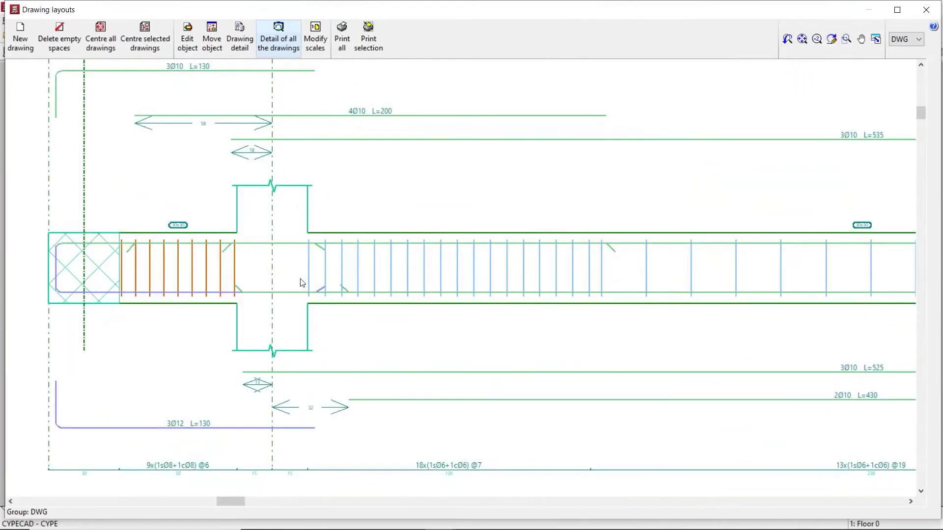
scroll(285, 295, up, 3)
mouse_move(215, 244)
middle_down()
mouse_move(263, 249)
mouse_move(304, 181)
middle_up()
middle_drag(284, 409, 244, 339)
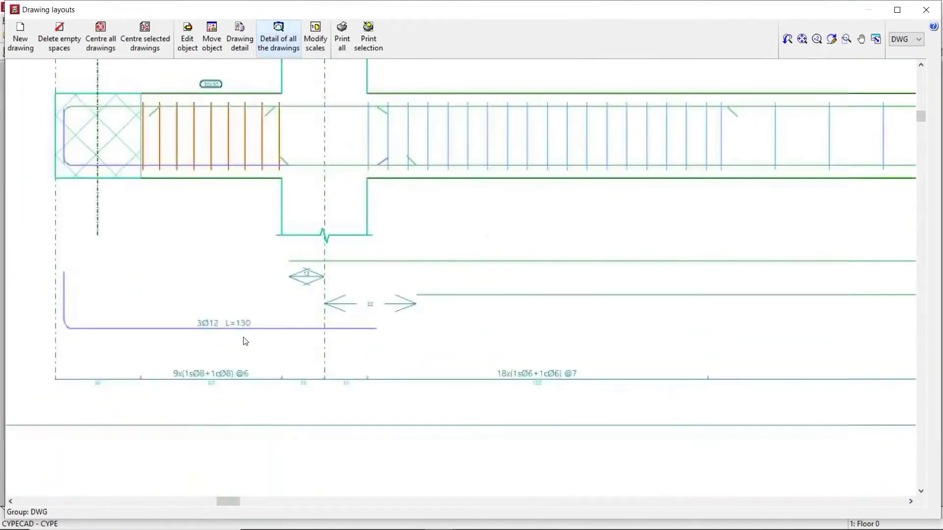
scroll(152, 341, up, 2)
scroll(288, 398, up, 2)
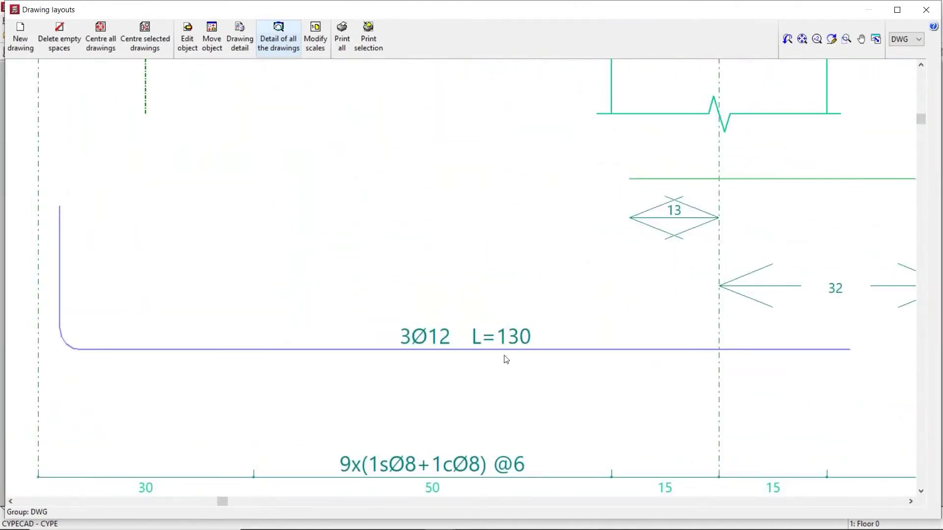
scroll(506, 360, down, 5)
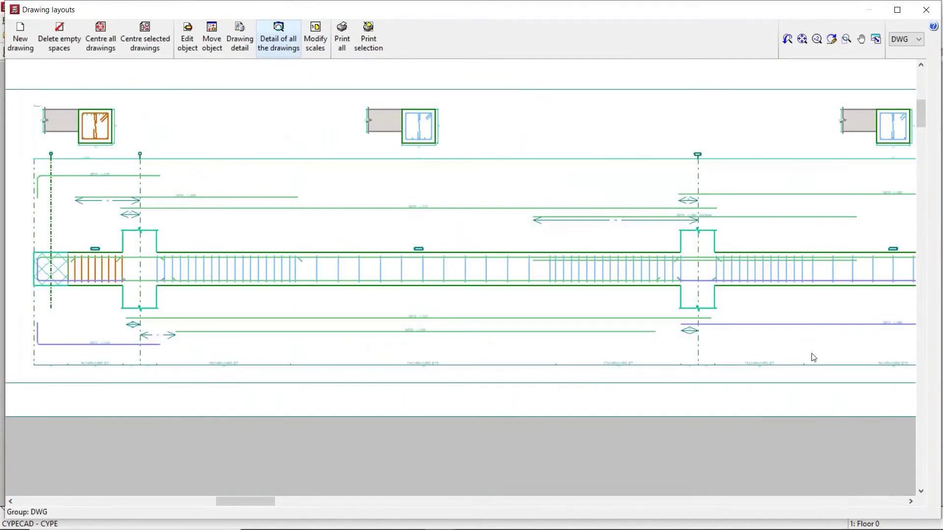
- Examine the remaining spans of the same frame drawing through to its Floor 0 beam detailing text box
scroll(813, 358, down, 2)
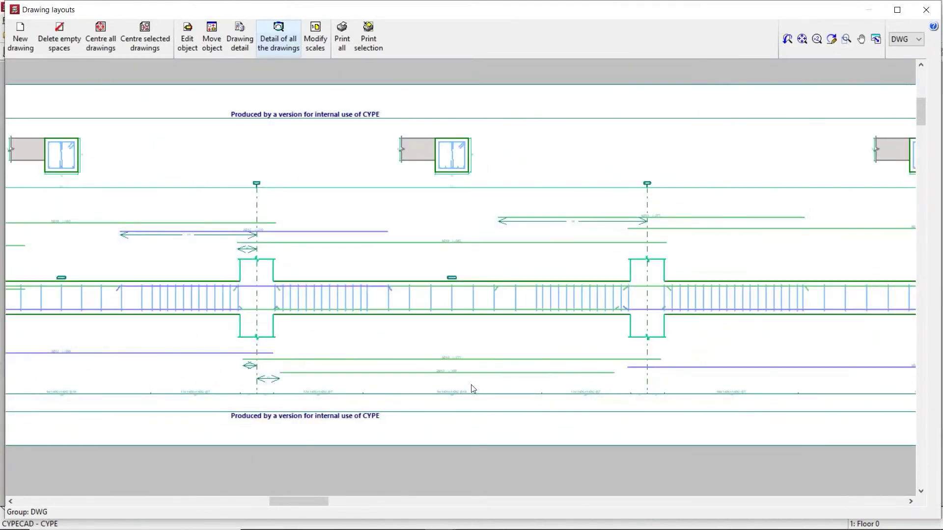
scroll(602, 363, up, 3)
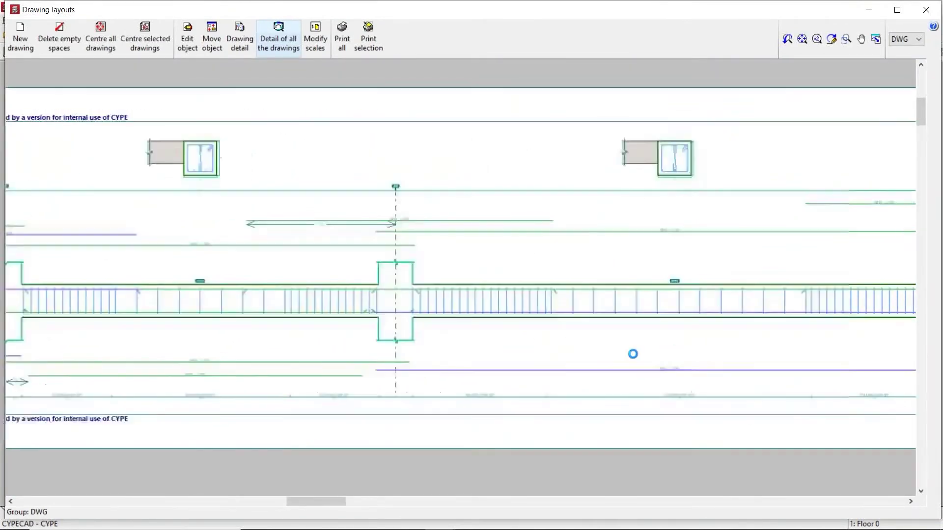
scroll(480, 373, down, 2)
scroll(505, 241, up, 2)
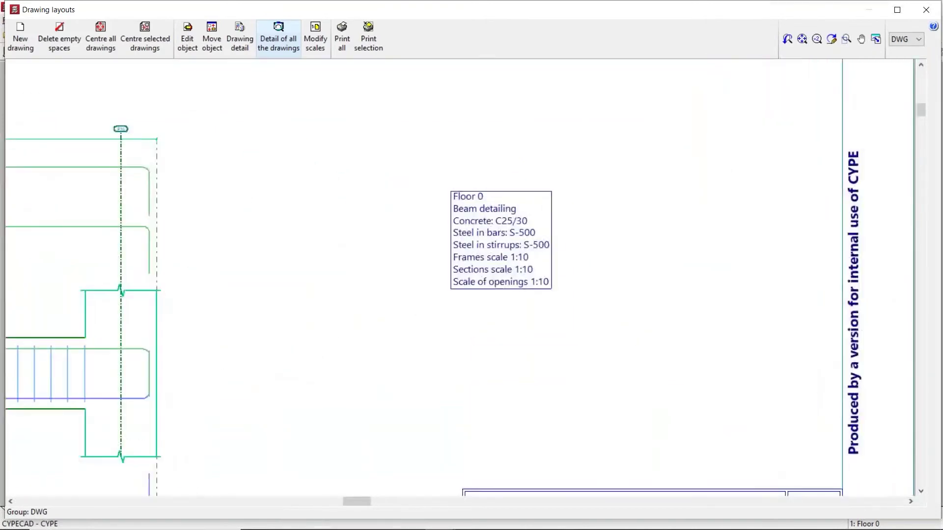
scroll(506, 241, down, 4)
scroll(505, 241, down, 2)
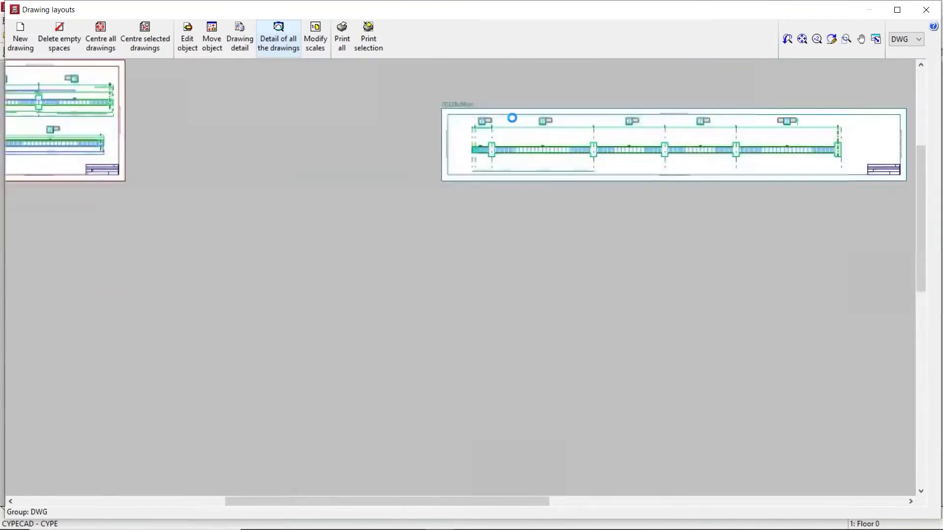
- Find the column schedule sheet among the layouts and examine its column reinforcement table and steel summary
middle_drag(594, 297, 560, 139)
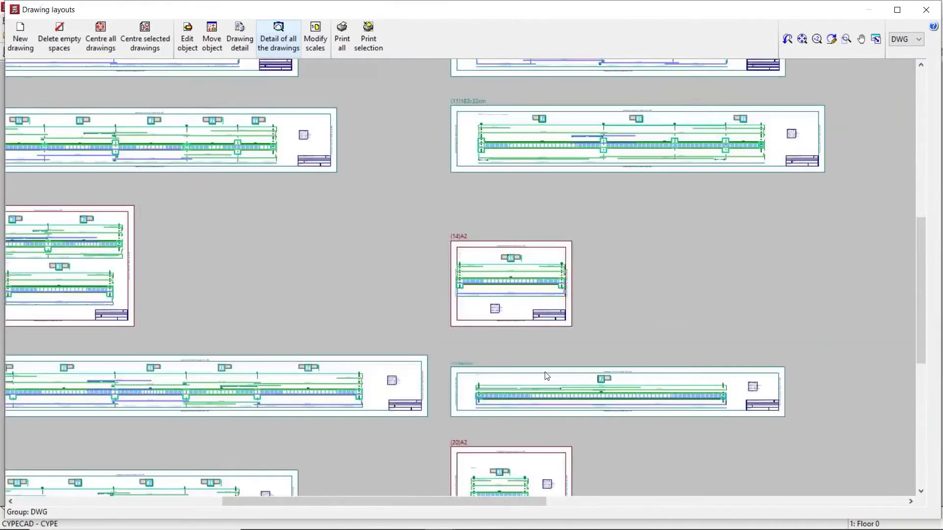
middle_drag(545, 374, 569, 220)
scroll(545, 331, up, 4)
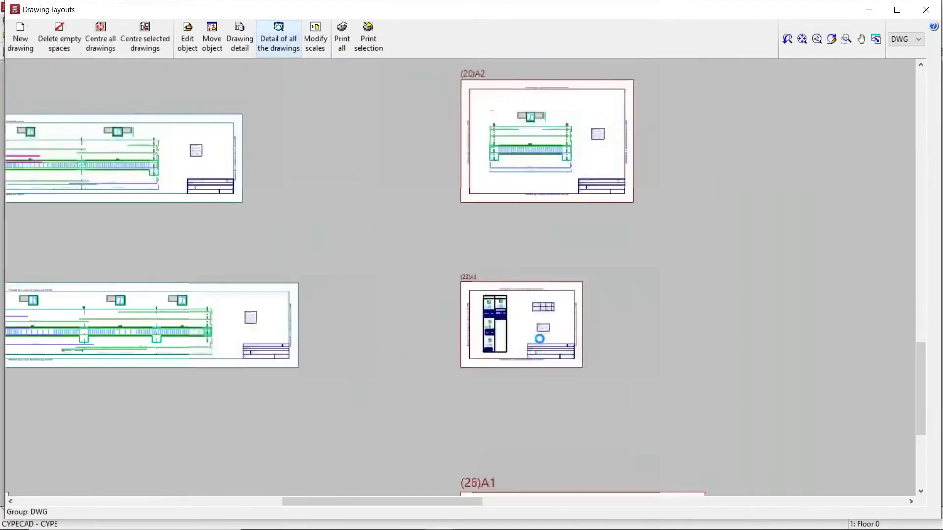
scroll(542, 339, up, 5)
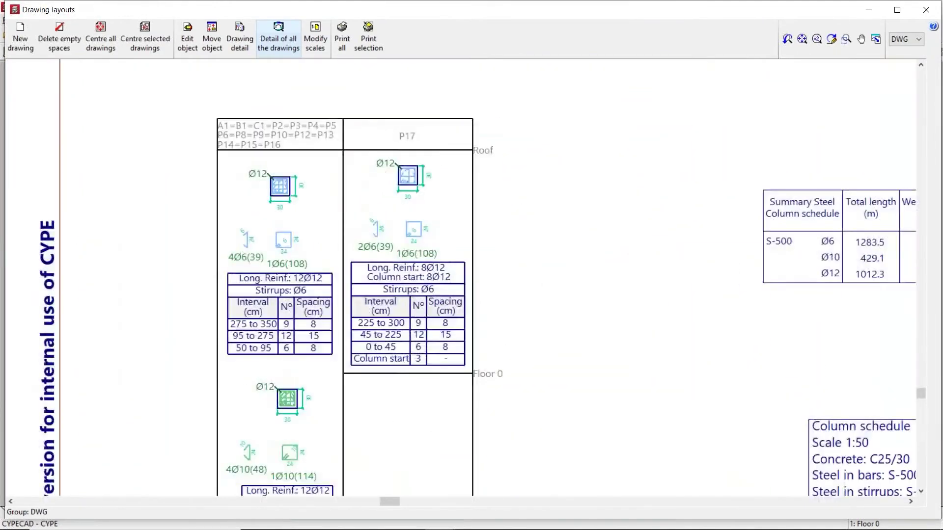
middle_drag(604, 357, 265, 344)
scroll(265, 343, down, 2)
middle_drag(697, 305, 531, 288)
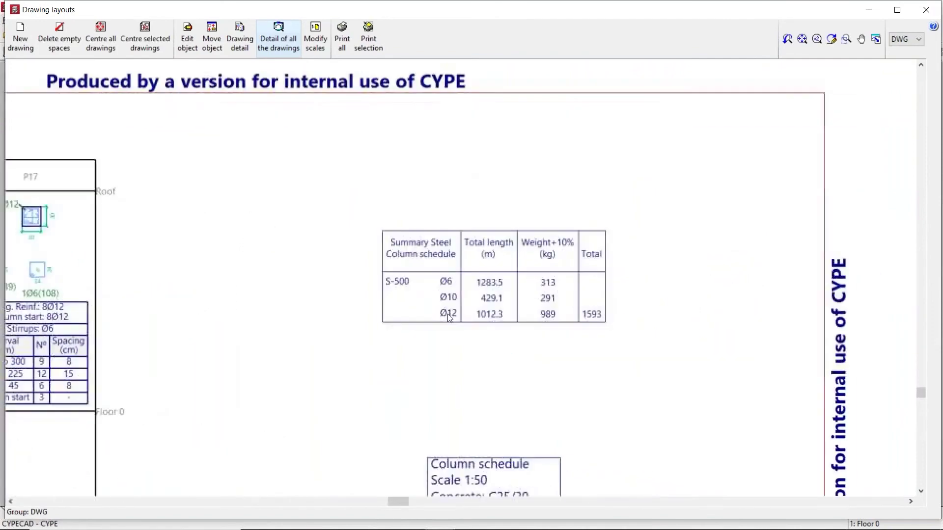
scroll(530, 288, up, 2)
scroll(359, 305, down, 2)
middle_drag(359, 306, 491, 211)
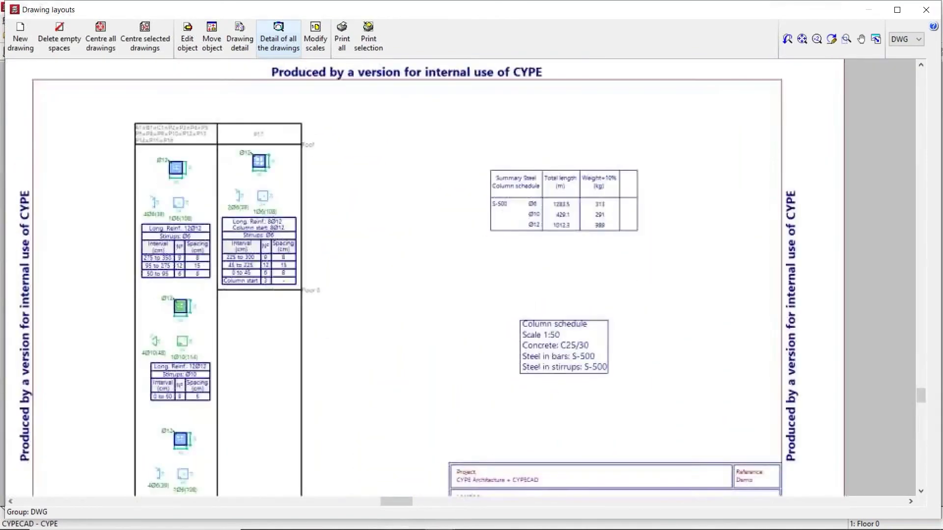
- Examine the column section details in the schedule, down through its lower levels
scroll(156, 177, up, 4)
middle_drag(156, 177, 330, 212)
scroll(330, 213, down, 2)
scroll(329, 212, down, 1)
middle_drag(408, 441, 407, 86)
scroll(407, 86, up, 1)
scroll(408, 86, down, 4)
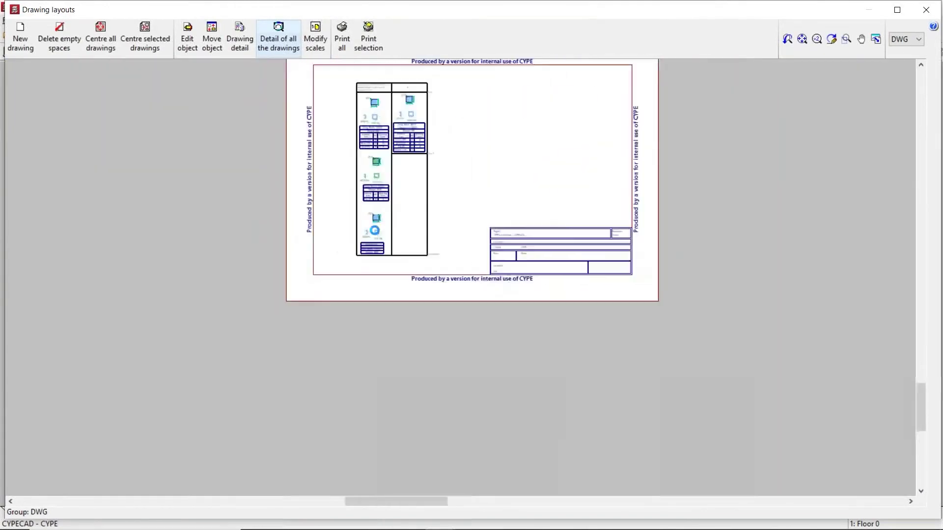
- Examine the layout plan on sheet (26)A1, including its grid axes, dimensions, beams and columns
middle_drag(407, 246, 406, 425)
scroll(405, 425, up, 5)
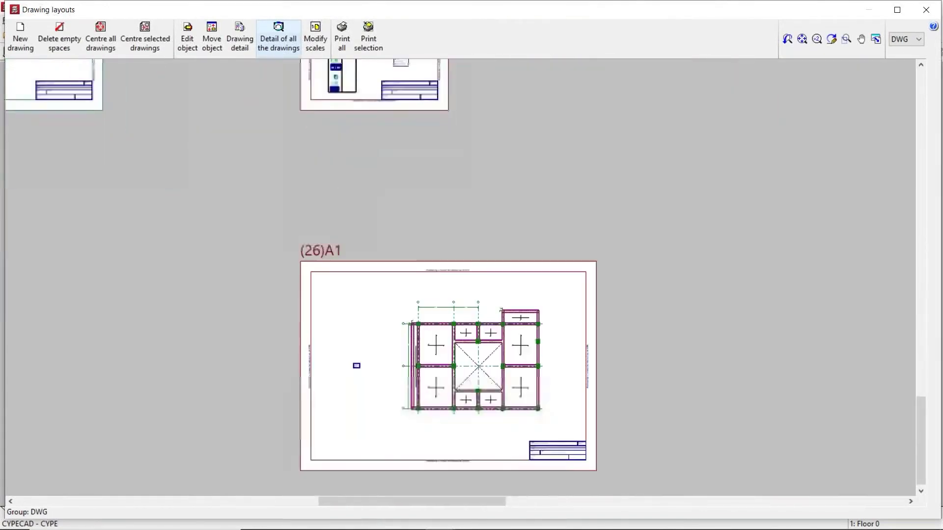
scroll(426, 273, up, 5)
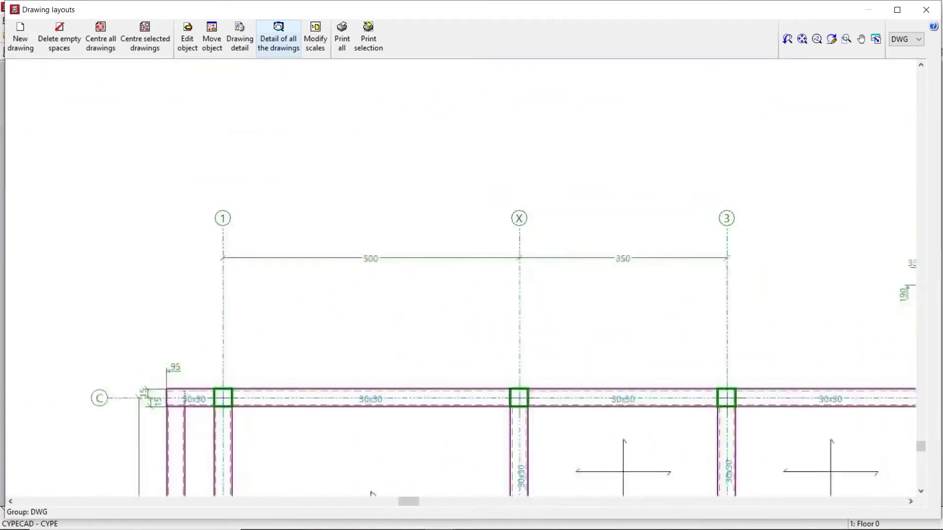
scroll(460, 288, down, 2)
middle_drag(461, 288, 385, 269)
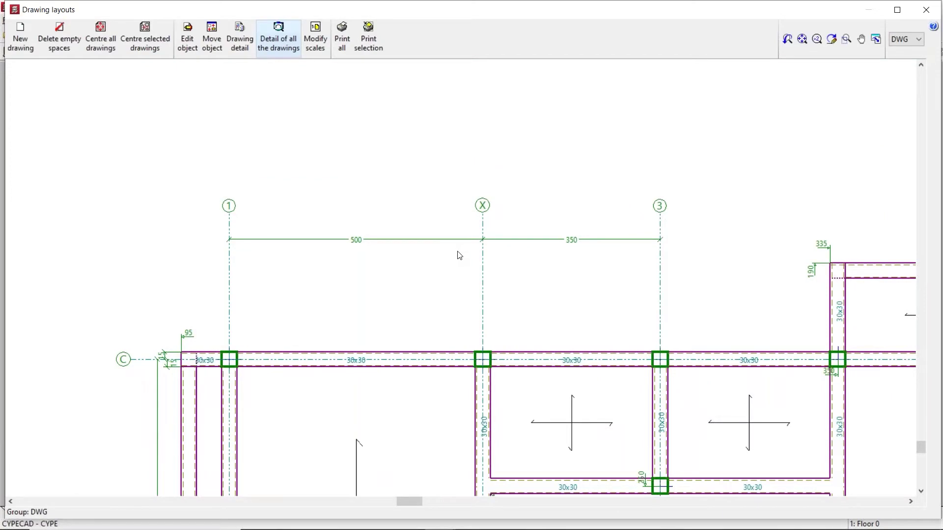
scroll(434, 291, down, 3)
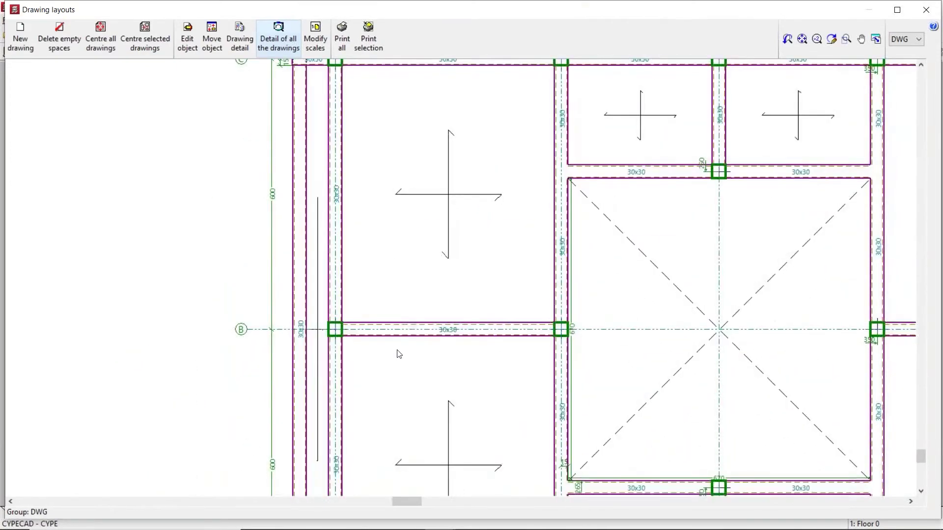
middle_drag(399, 354, 391, 185)
middle_drag(449, 242, 362, 282)
scroll(386, 293, down, 2)
scroll(378, 266, down, 1)
- Examine the neighbouring layout plan on sheet (25)A1
scroll(423, 322, down, 5)
scroll(431, 297, up, 3)
scroll(260, 287, up, 4)
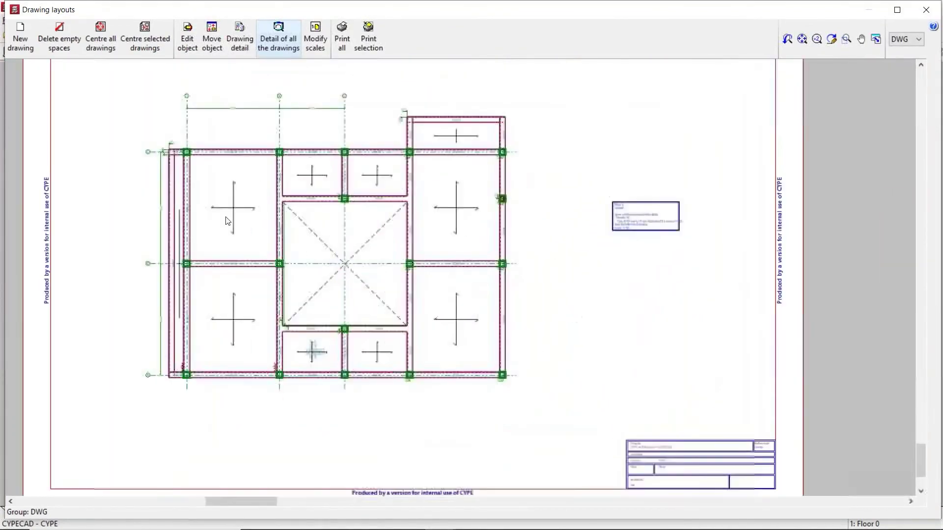
scroll(228, 221, up, 2)
scroll(295, 211, up, 2)
scroll(294, 211, down, 4)
scroll(294, 211, down, 4)
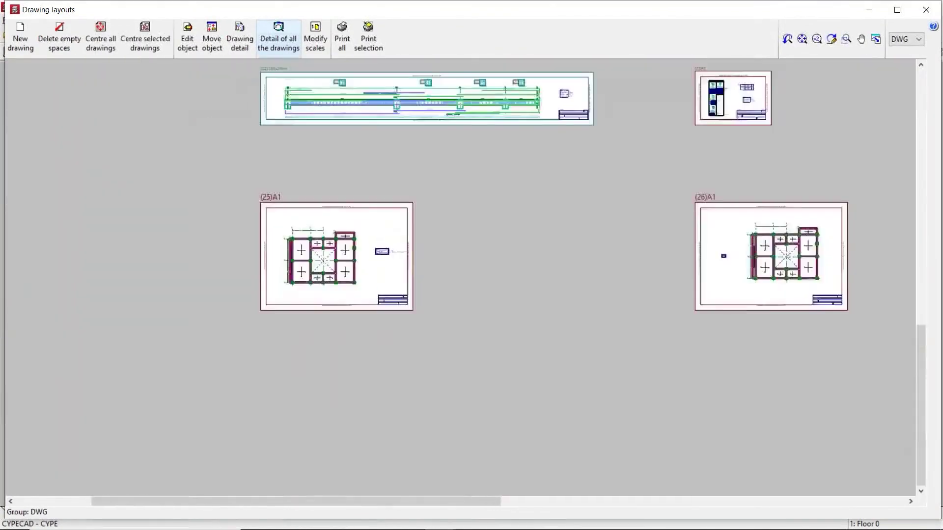
- Try to print all the drawings to DWG with the option for all the drawings in one file
middle_drag(335, 289, 202, 446)
click(341, 37)
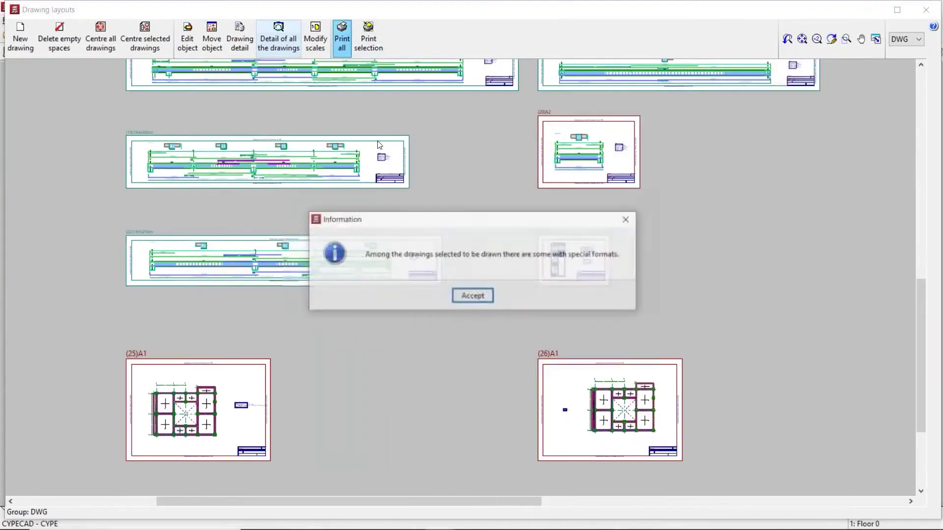
click(468, 298)
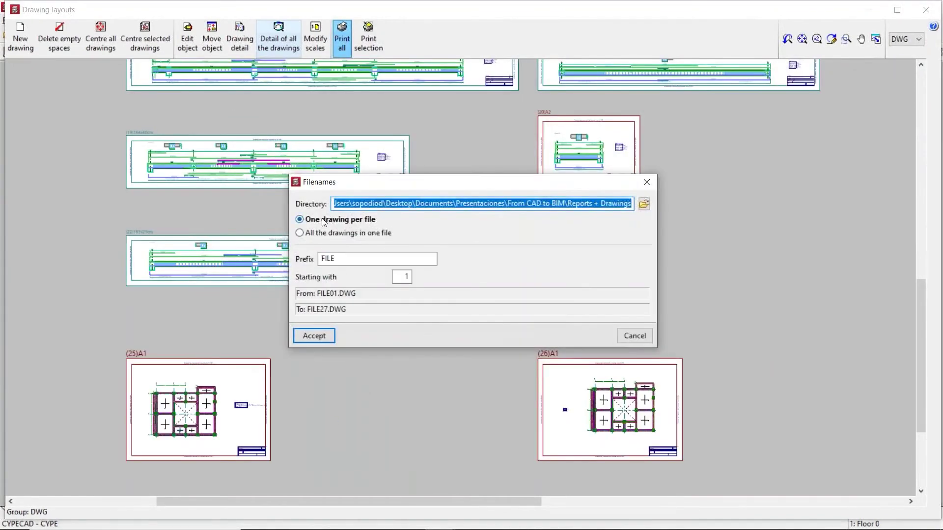
click(346, 234)
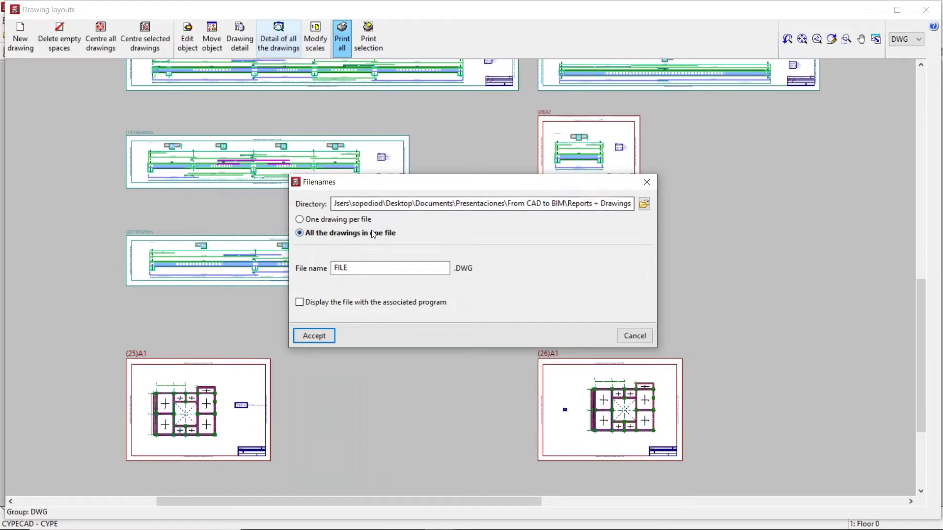
click(634, 336)
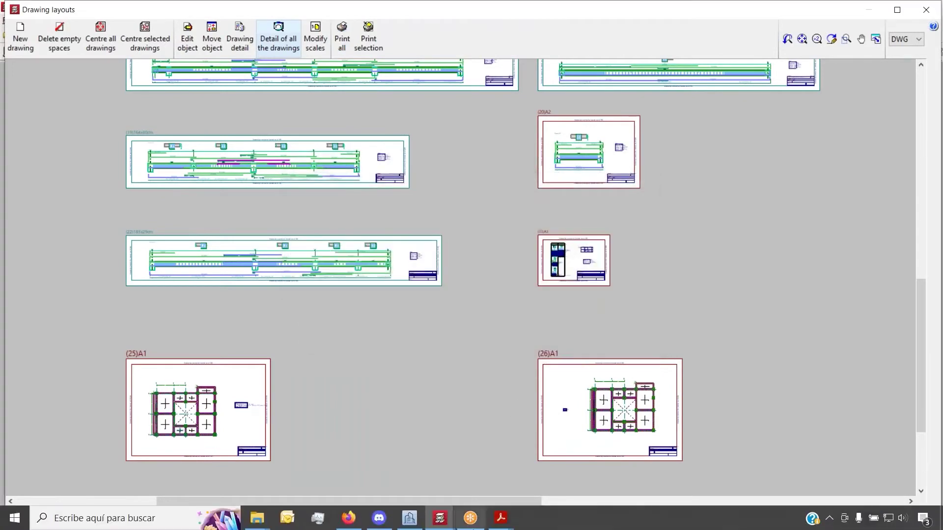
- Switch to Some drawings.pdf in Adobe Acrobat Reader and examine its first plan pages
mouse_move(501, 518)
click(436, 458)
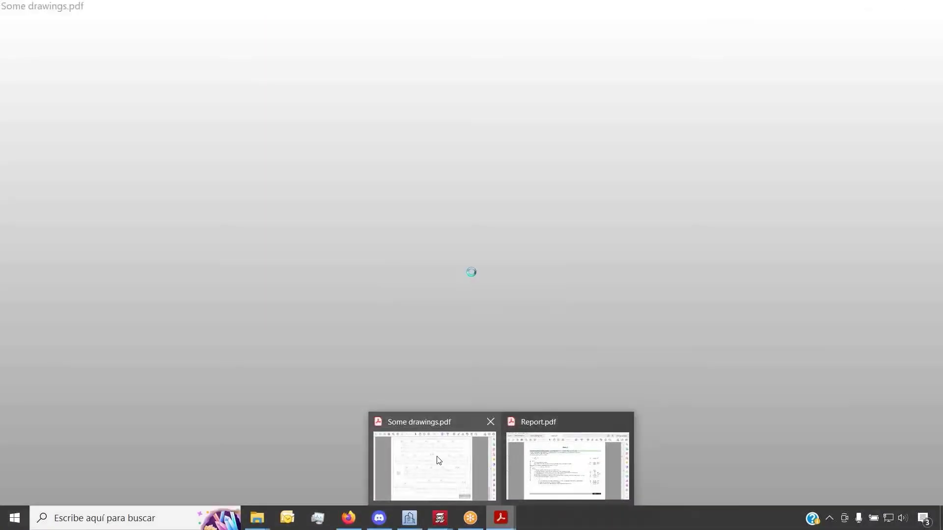
scroll(406, 269, up, 4)
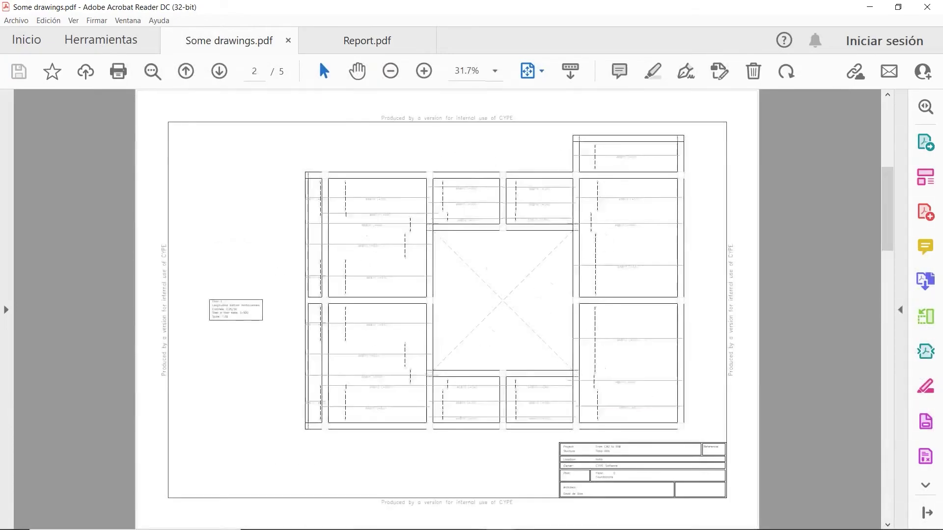
key(ctrl+2)
scroll(451, 229, down, 5)
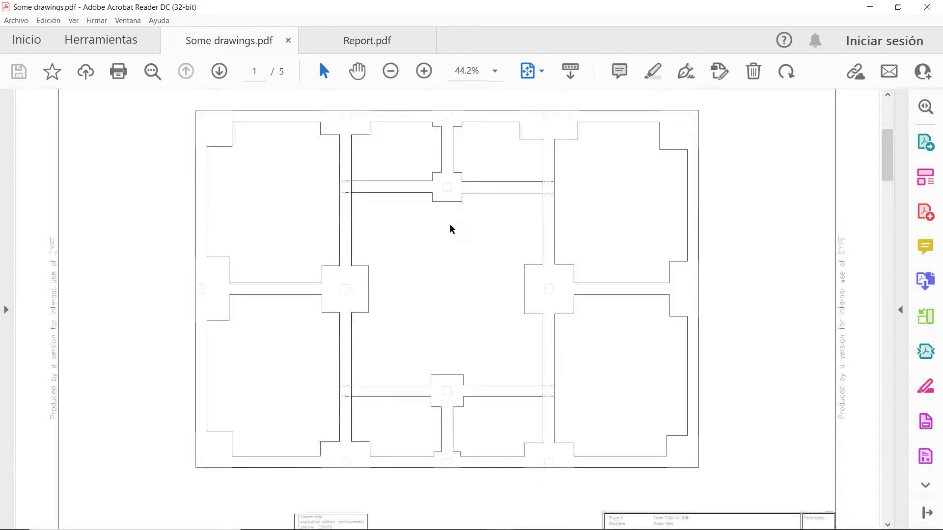
key(ctrl+0)
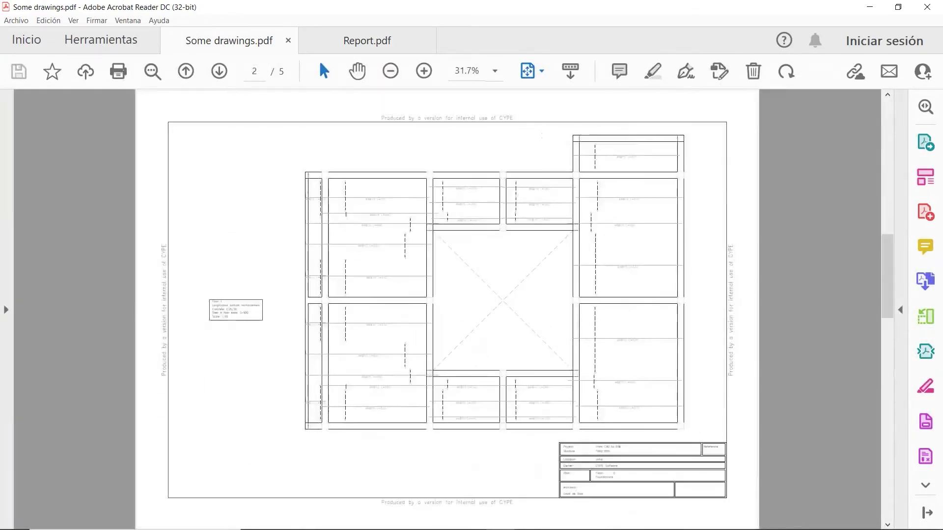
- Examine the beam detailing on page 5 of the PDF up close and as a full page, and go back to page 1
scroll(452, 231, down, 2)
scroll(501, 310, down, 2)
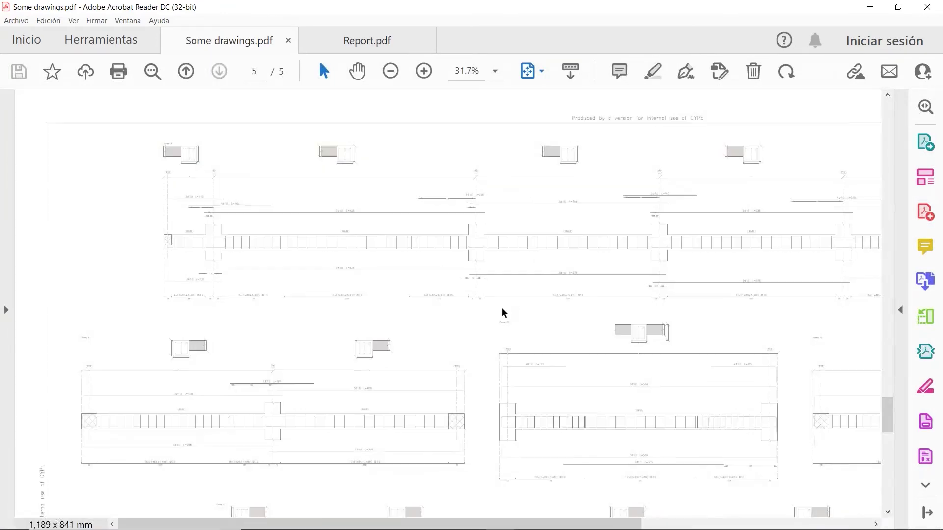
ctrl+scroll(437, 189, up, 5)
scroll(494, 241, down, 6)
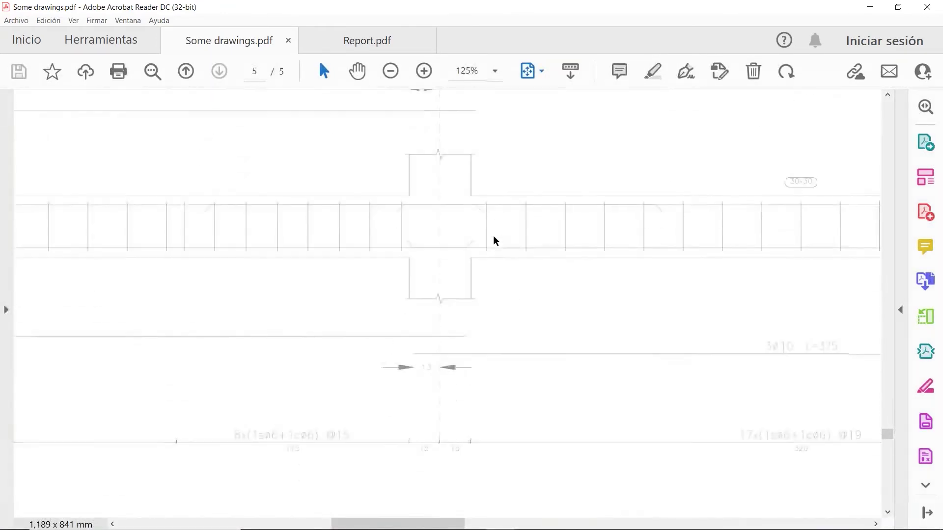
ctrl+scroll(191, 417, up, 4)
key(ctrl+0)
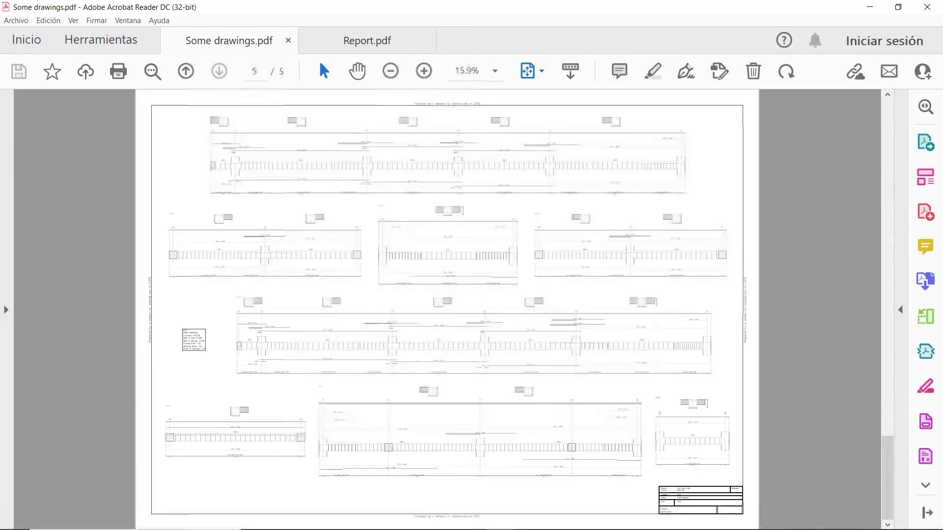
scroll(381, 313, up, 4)
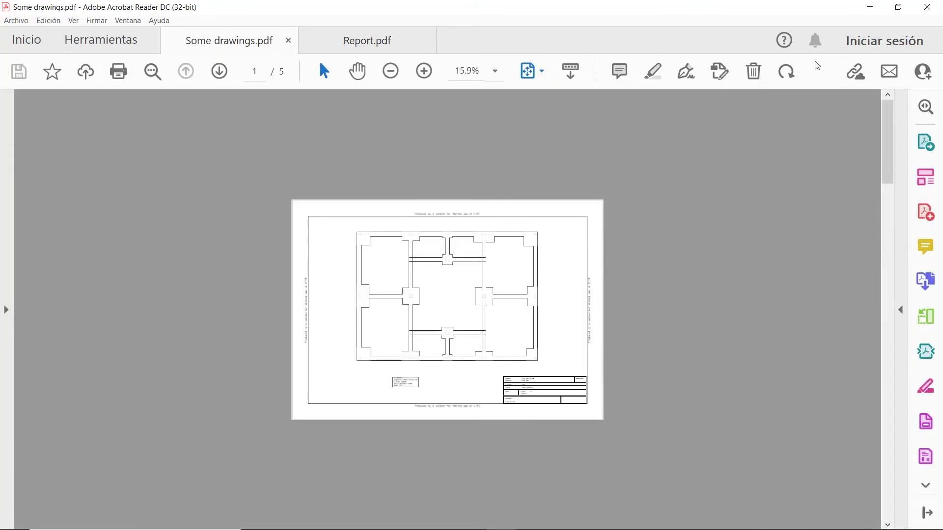
- Return to CYPECAD, close the drawing layouts and cancel the drawing selection
click(869, 7)
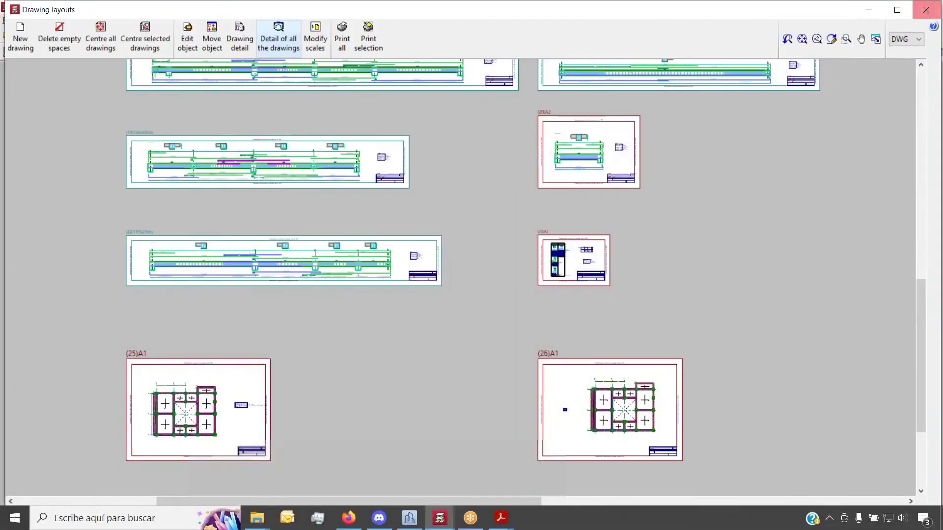
click(925, 10)
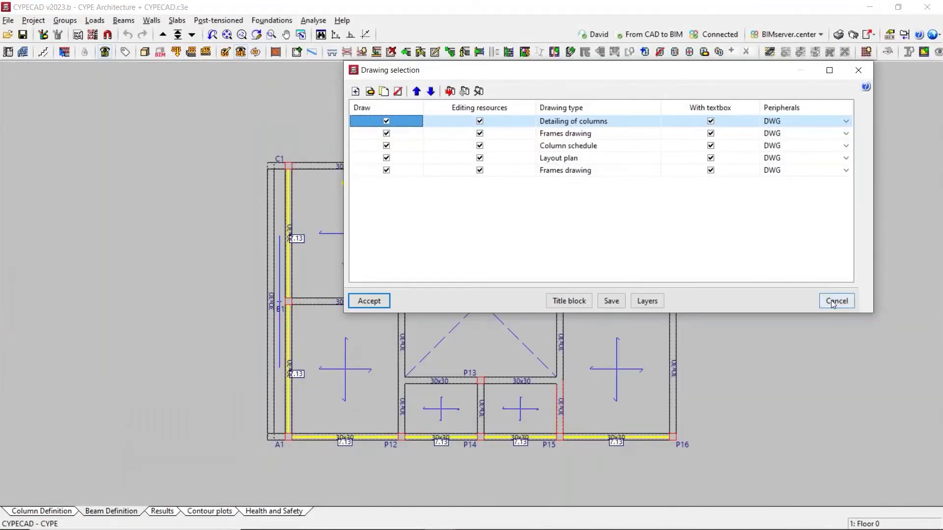
click(834, 302)
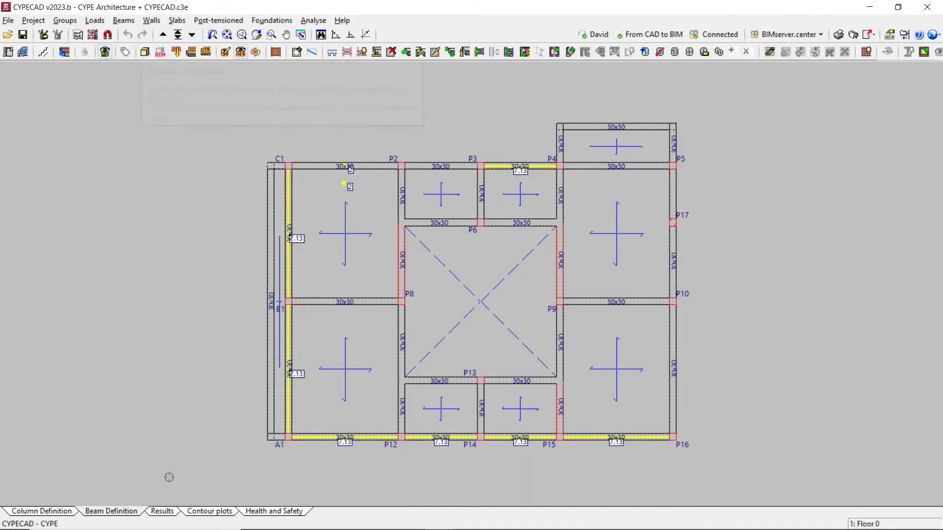
- Open the 3D view with details of the calculated structure, from Foundations to Roof
click(168, 508)
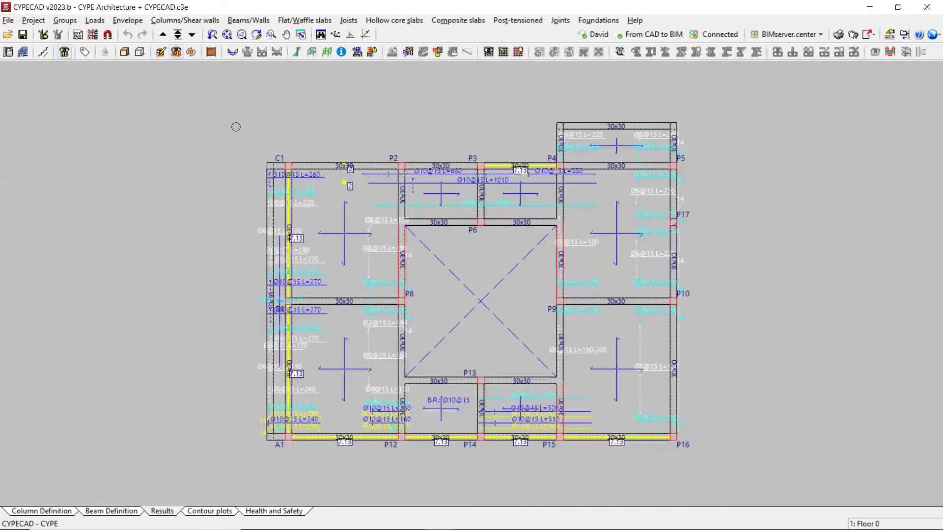
click(139, 51)
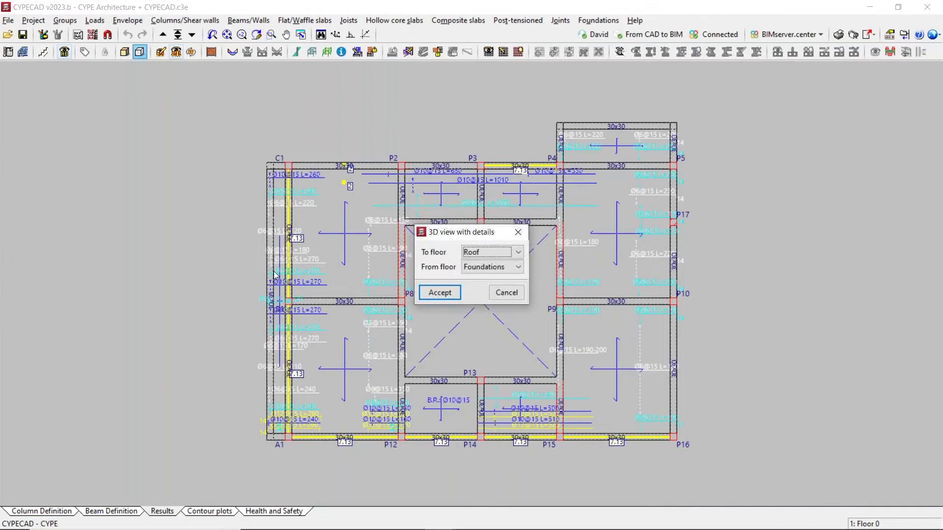
click(434, 296)
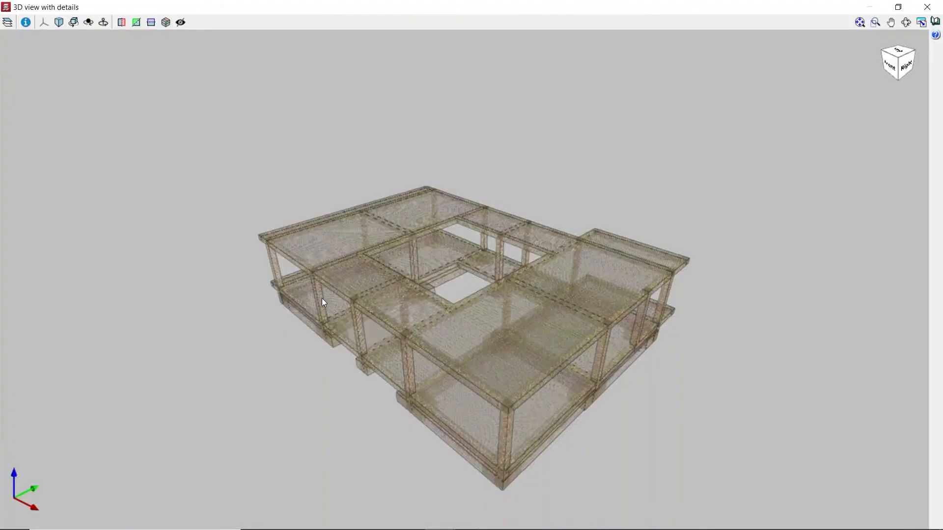
- Examine the reinforcement of the columns, beams, slabs and foundations up close in the 3D view, and close the view
shift+middle_drag(322, 298, 768, 298)
scroll(546, 340, up, 5)
scroll(546, 341, down, 3)
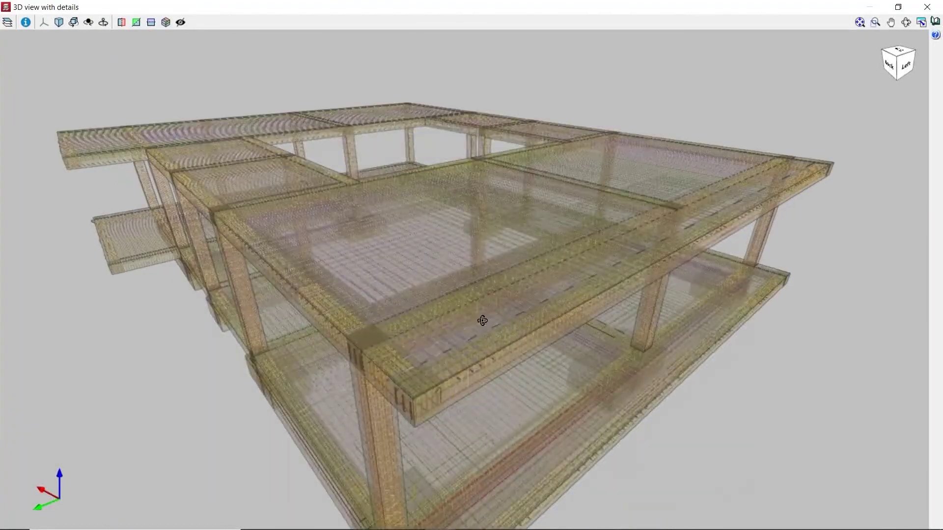
shift+middle_drag(480, 320, 467, 271)
scroll(384, 348, up, 3)
scroll(383, 349, down, 2)
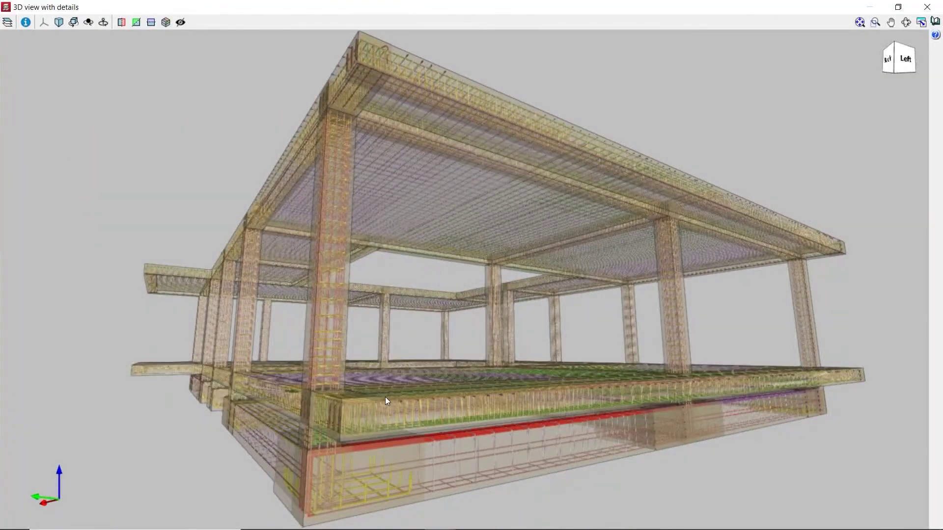
scroll(263, 390, up, 4)
scroll(262, 390, up, 3)
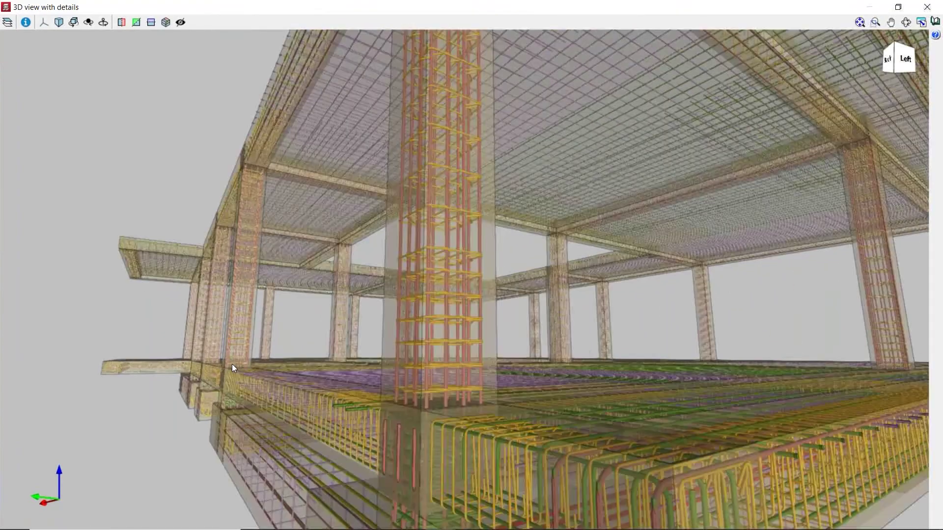
scroll(231, 364, down, 3)
scroll(362, 334, up, 6)
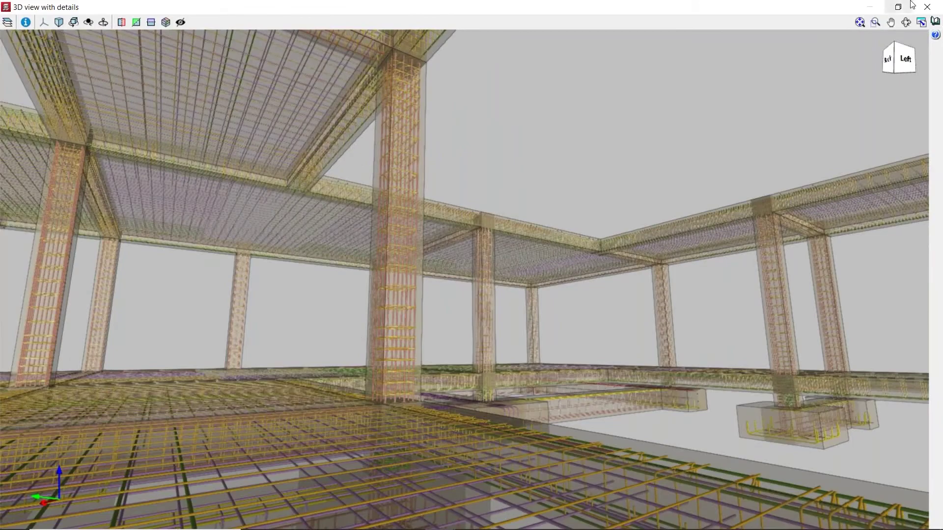
click(926, 7)
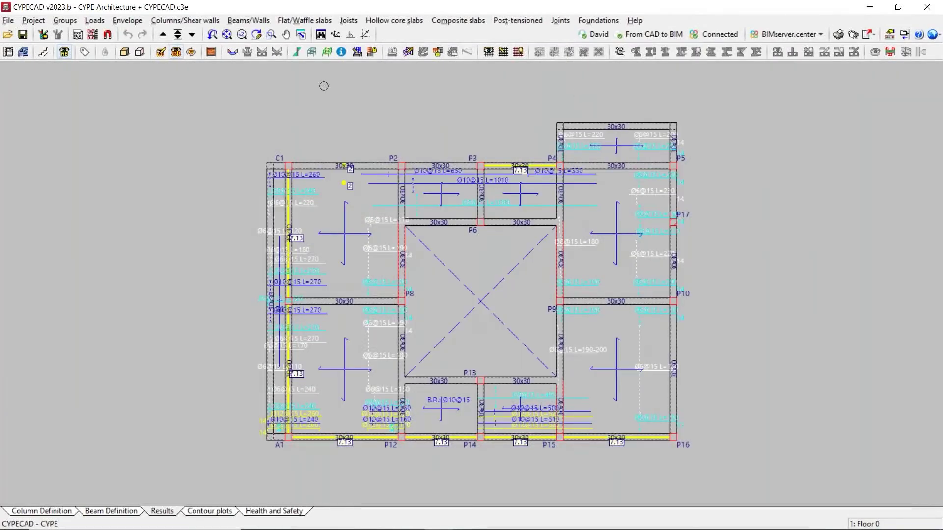
- Create a new job named new as an empty project, without linking it to a BIMserver.center project
click(31, 20)
mouse_move(8, 20)
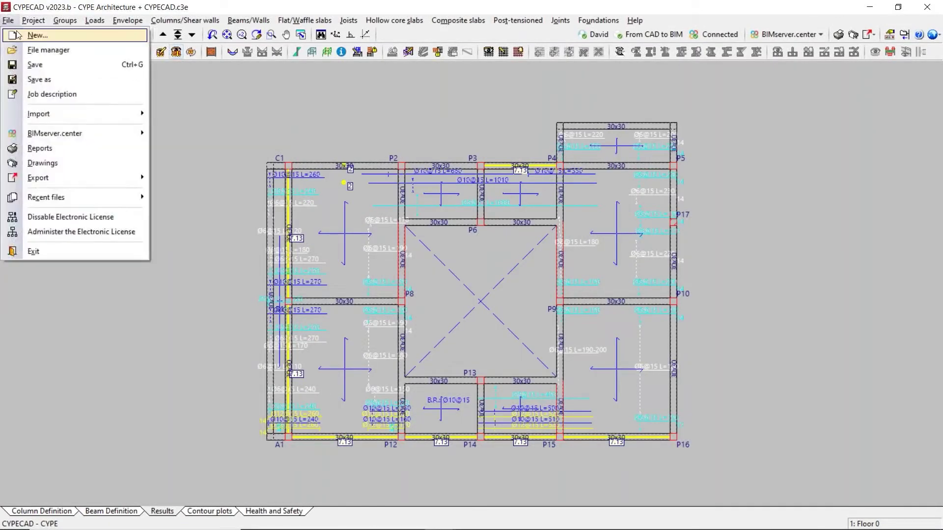
click(20, 35)
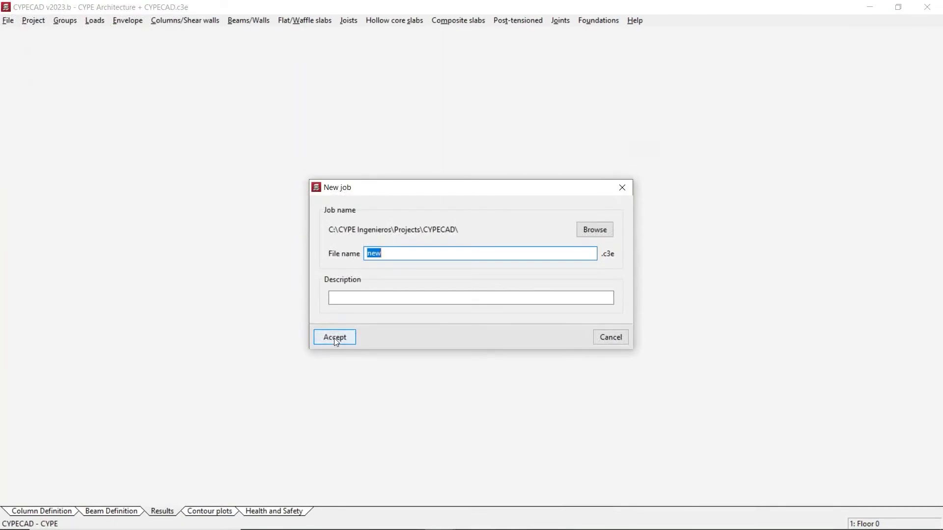
click(334, 337)
click(398, 298)
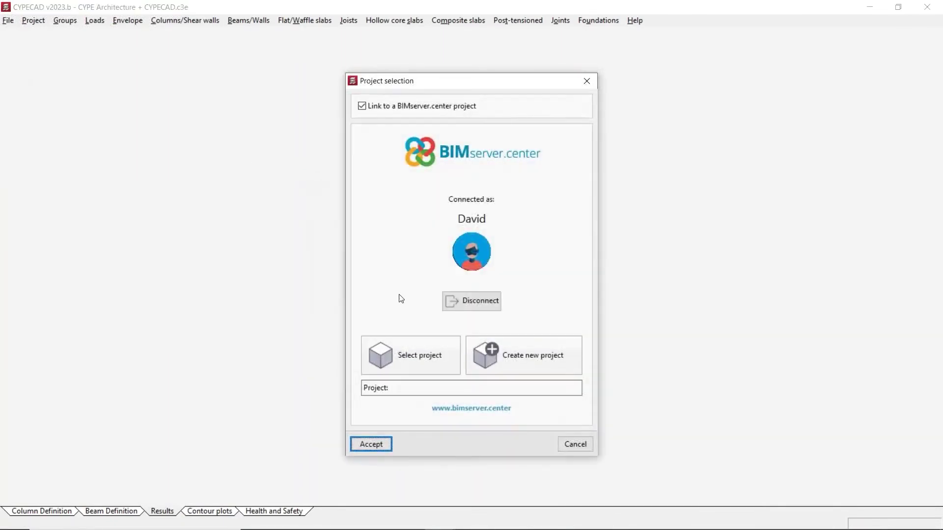
click(374, 112)
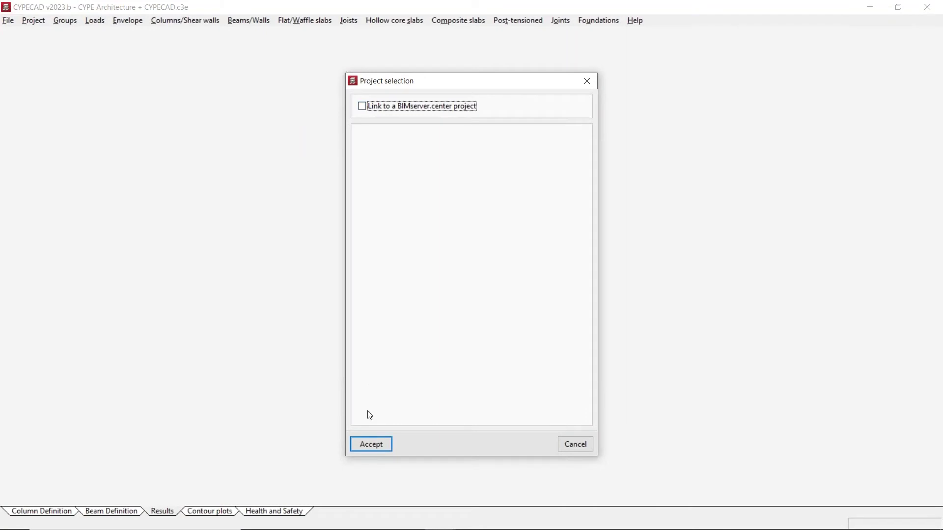
click(371, 443)
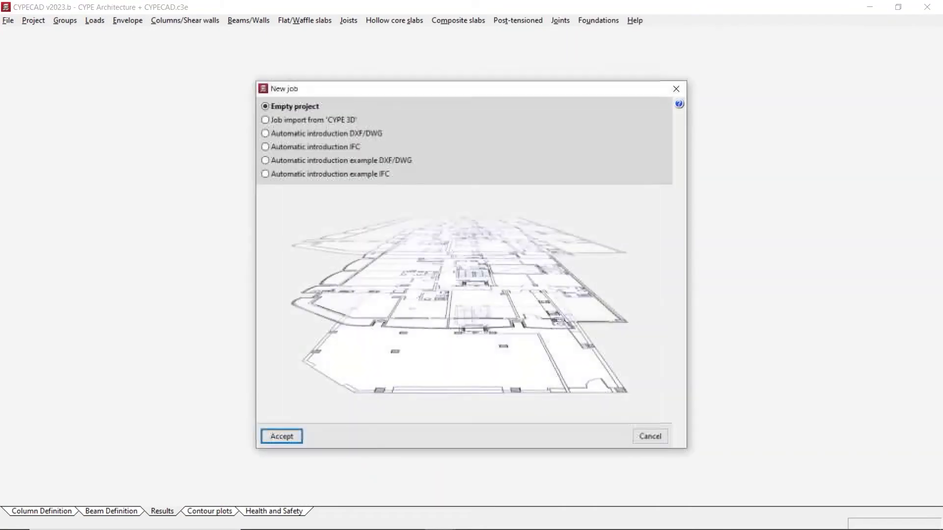
click(282, 437)
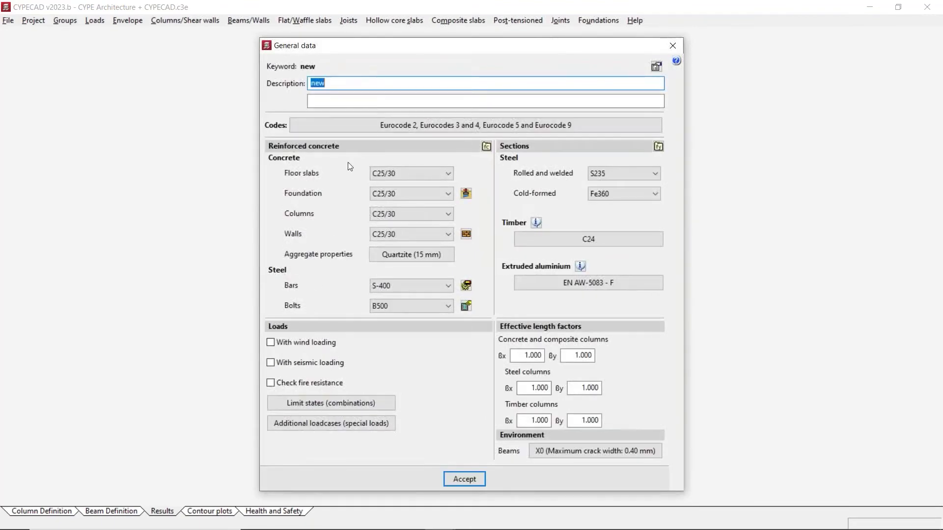
- Set the job's rolled steel code to Eurocodes 3 and 4 (EU)
click(369, 125)
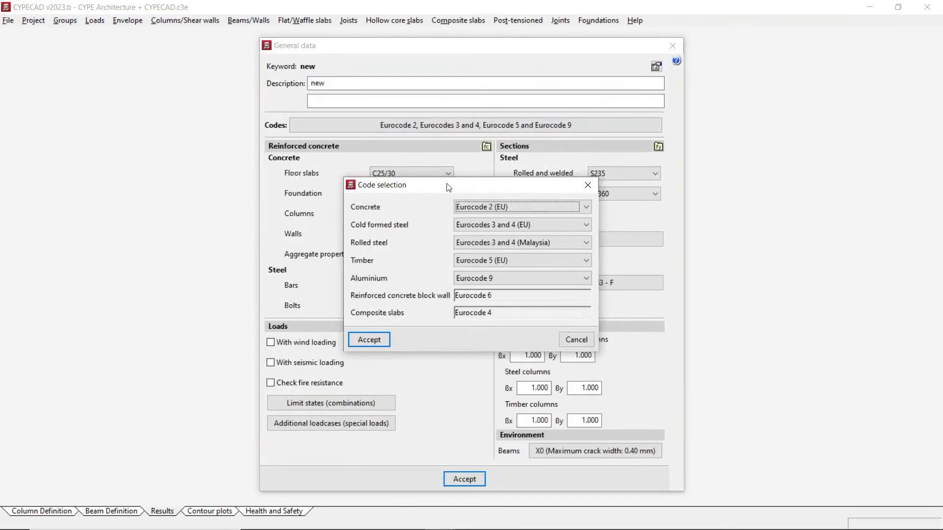
click(526, 242)
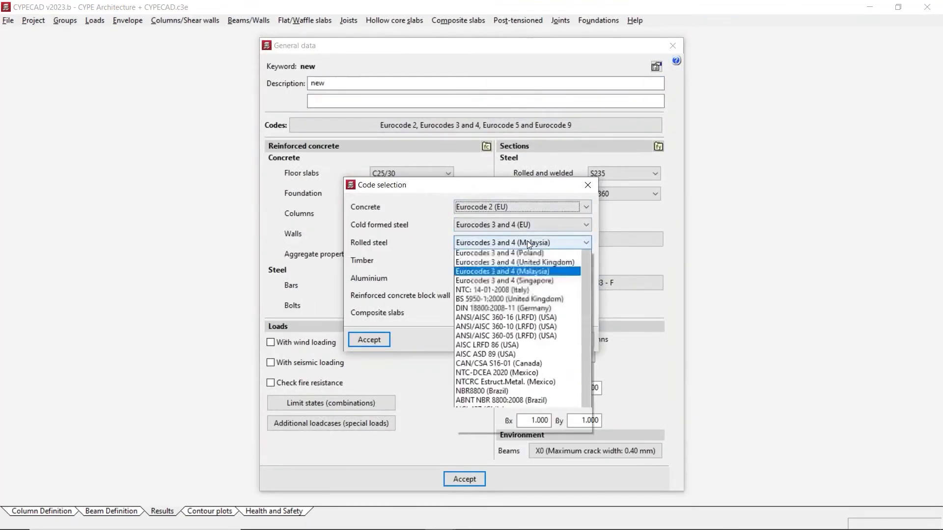
click(520, 333)
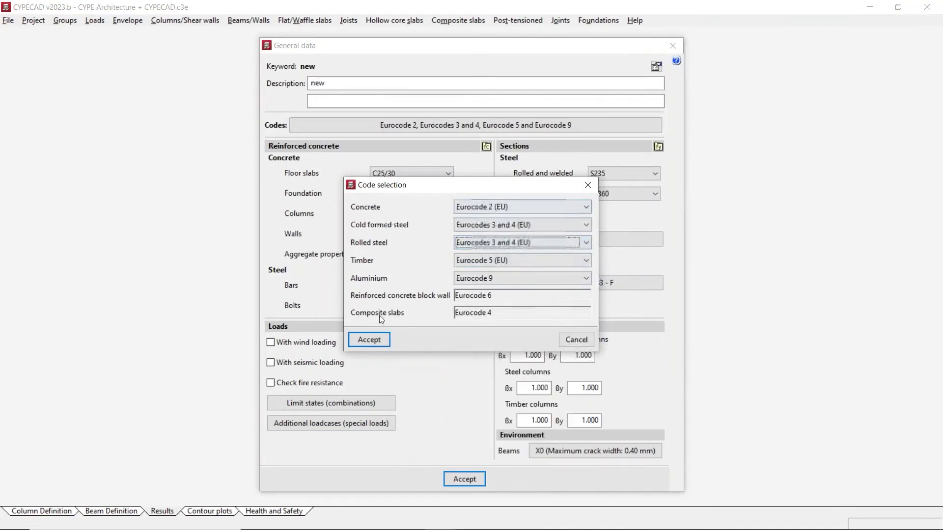
click(367, 340)
- Enable wind loading with the EU code Eurocode 1 and tributary widths of 10 in Y and X
click(294, 343)
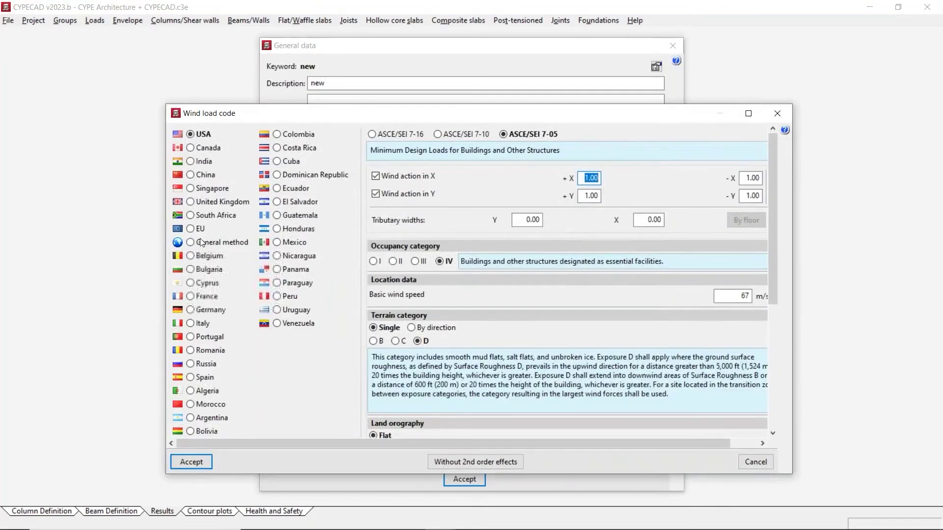
click(190, 229)
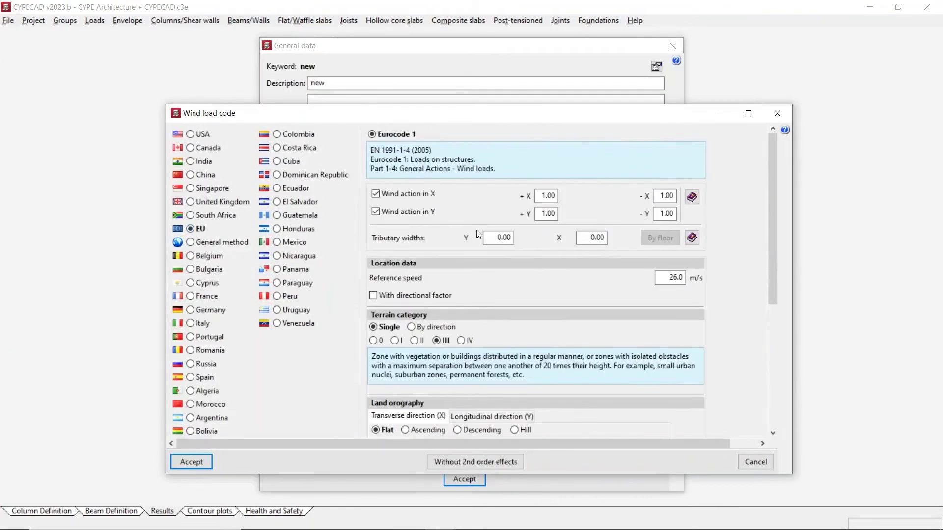
click(498, 238)
text(10)
click(592, 237)
text(10)
key(Tab)
click(191, 462)
- Enable seismic loading with the EU code Eurocode 8 and accept the job's general data
click(270, 362)
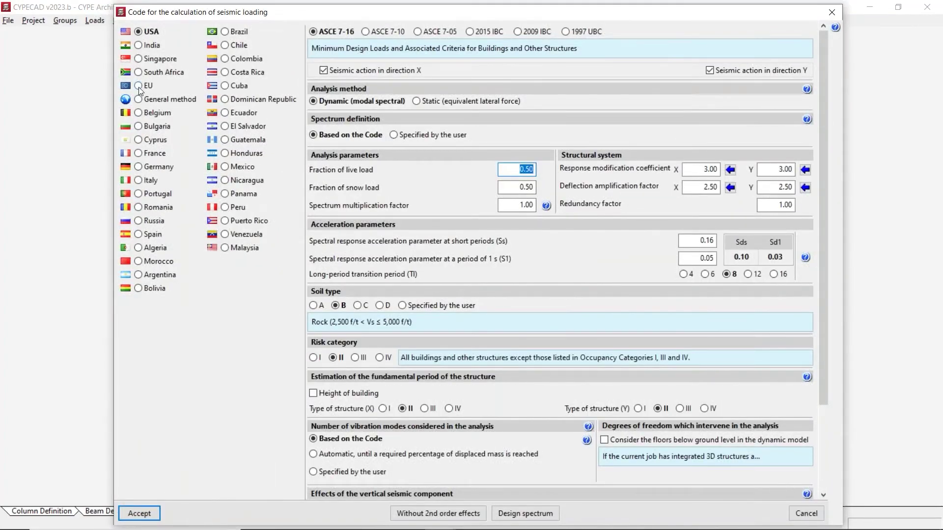
click(139, 86)
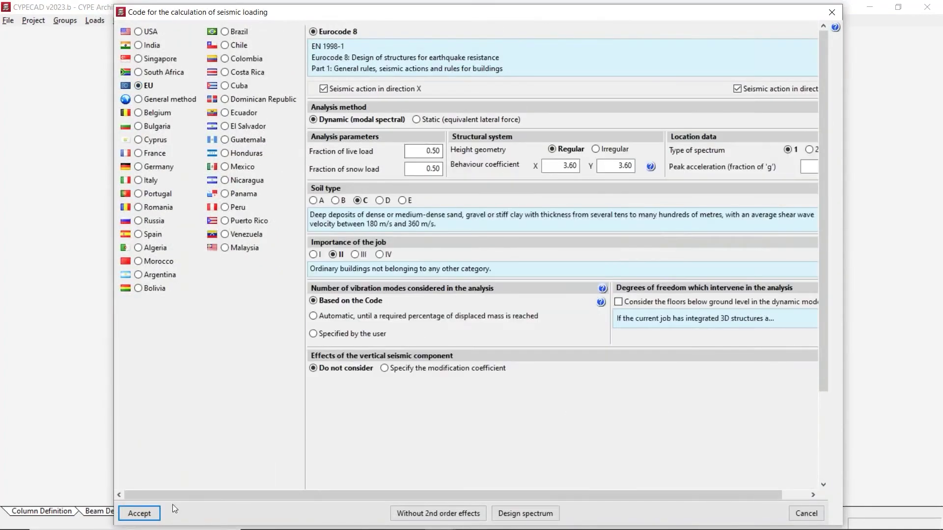
click(138, 513)
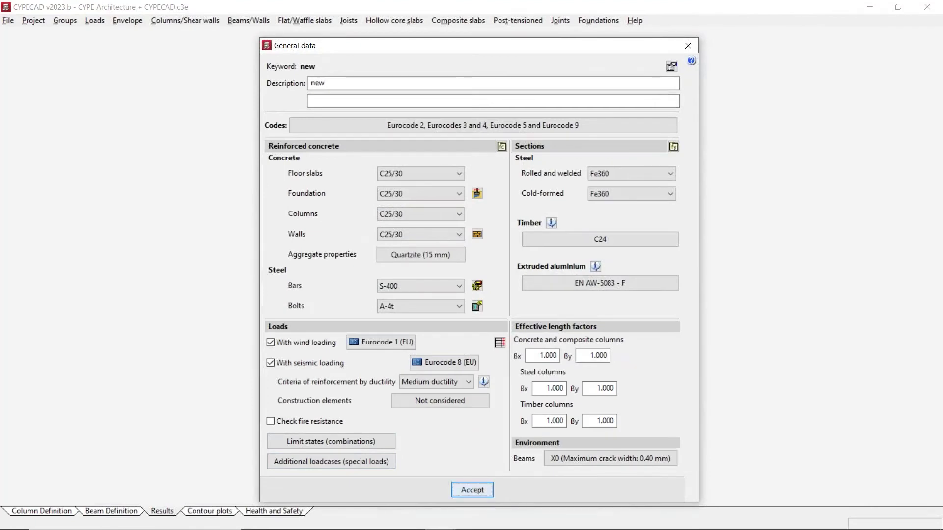
click(484, 317)
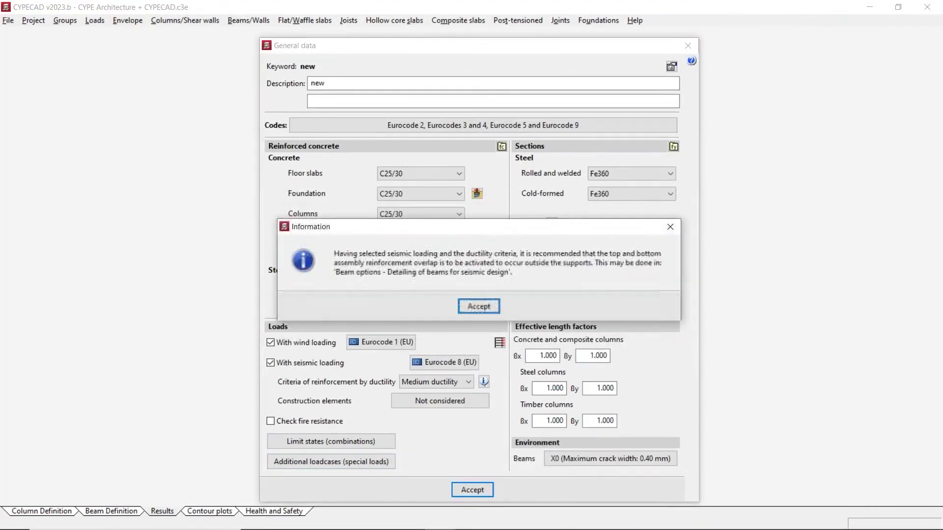
click(482, 307)
click(457, 353)
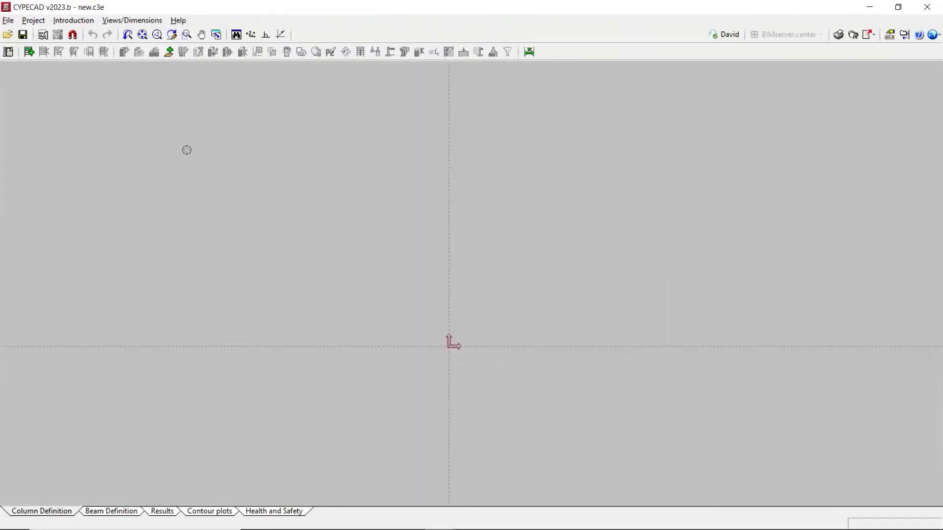
- Import floorplan.dwg from the Descargas folder as a template view and inspect its preview
click(42, 35)
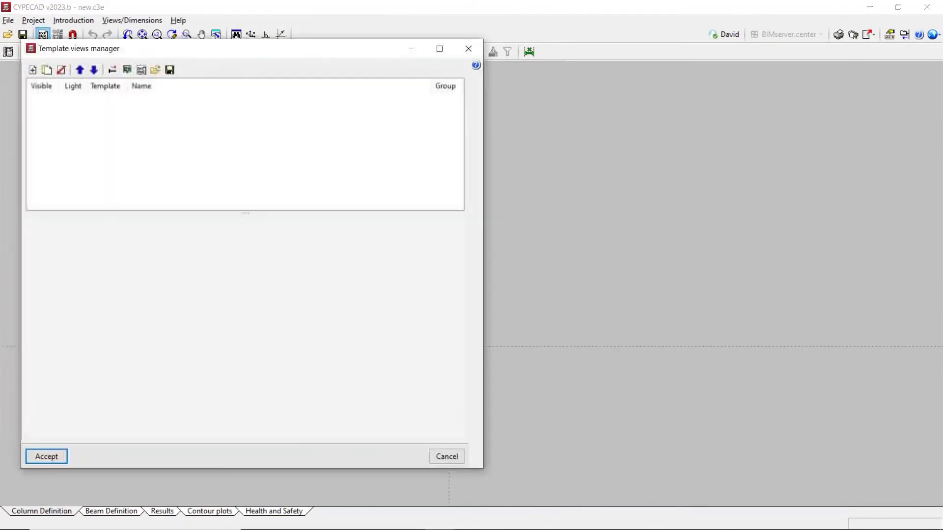
click(34, 69)
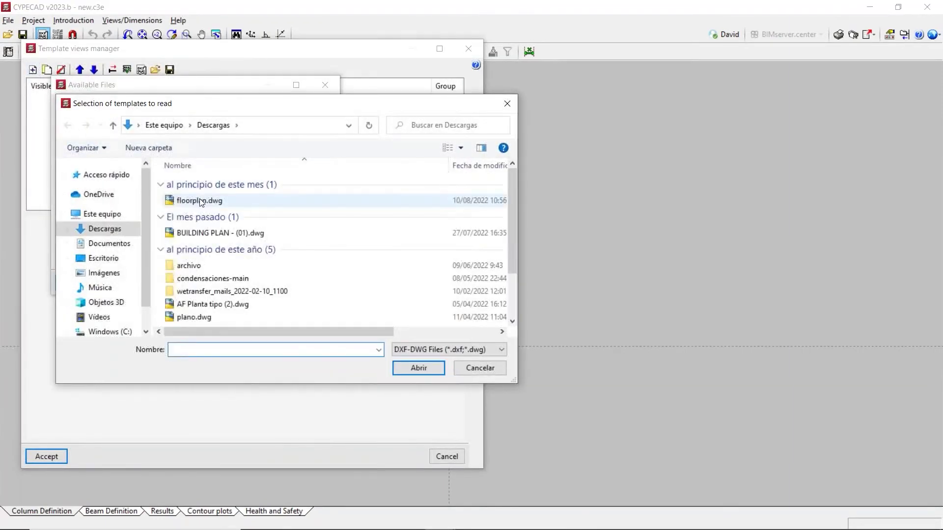
click(201, 203)
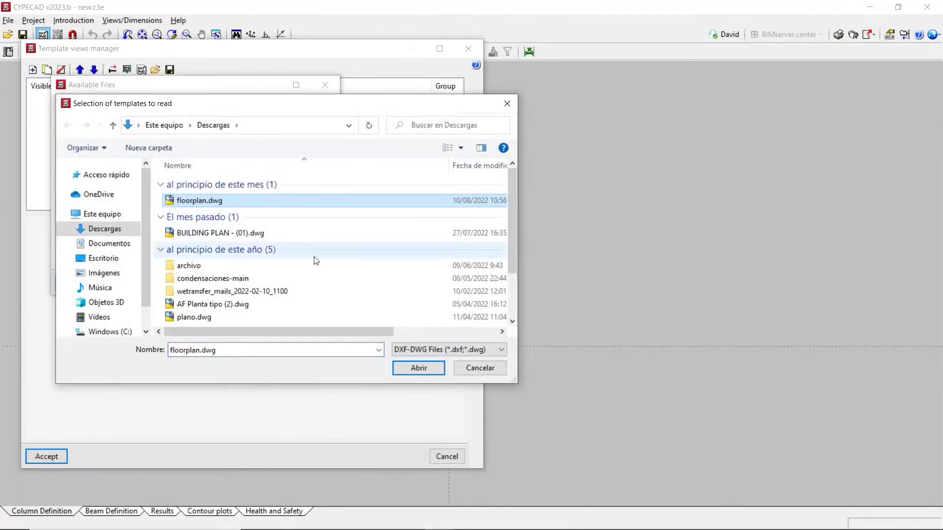
click(420, 368)
click(76, 282)
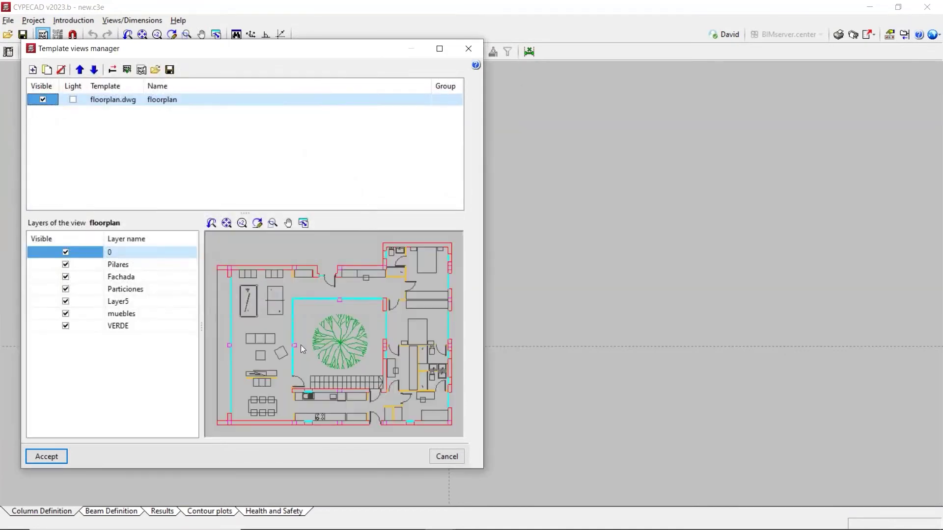
scroll(294, 364, up, 5)
scroll(324, 303, down, 5)
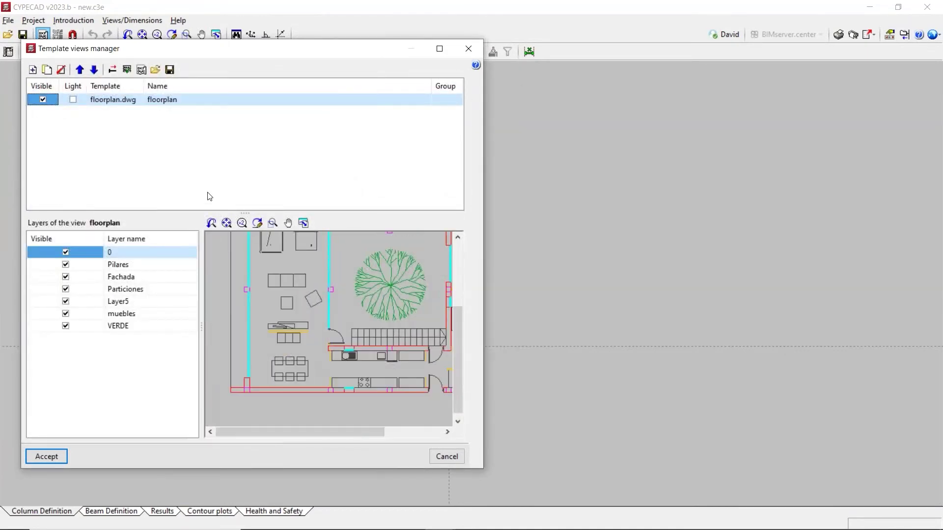
- Review the displacement, scale and rotation settings in the floorplan view's transformation options, leaving them as they are
click(112, 69)
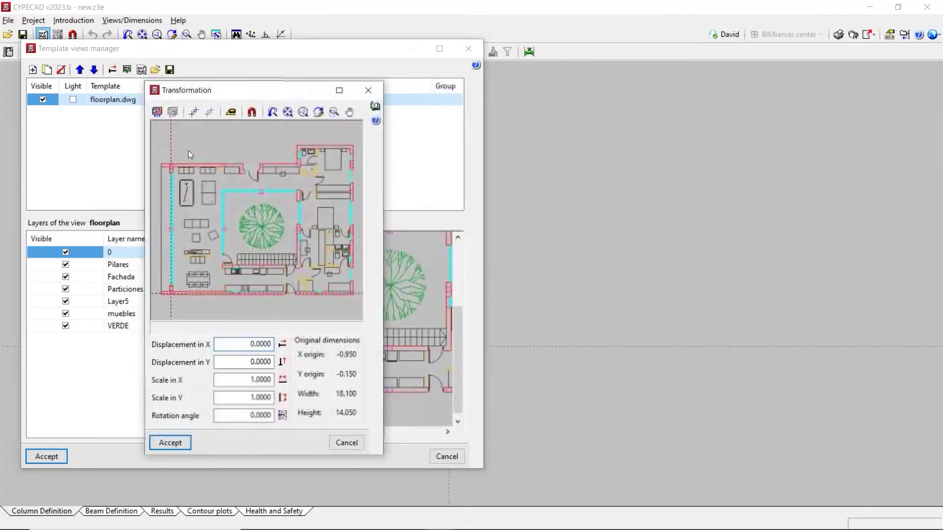
drag(290, 92, 628, 121)
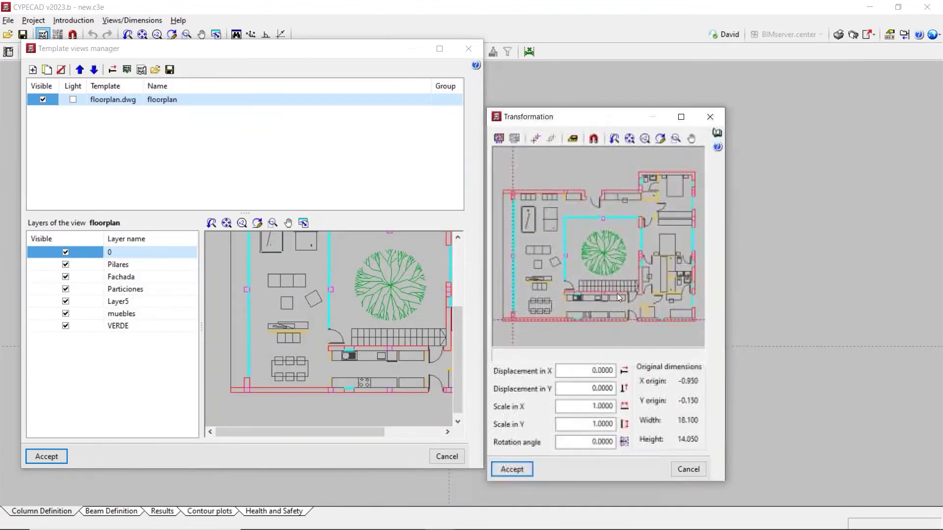
key(Tab)
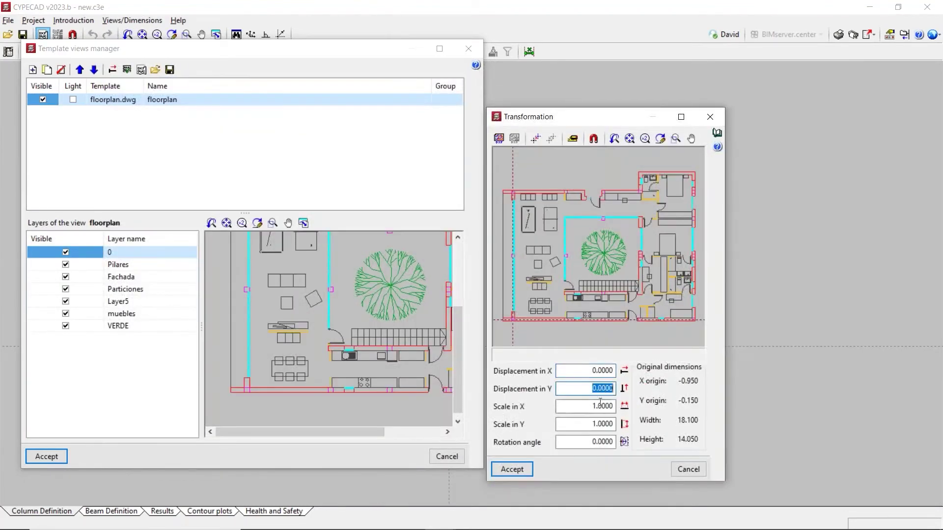
key(Tab)
key(Tab)
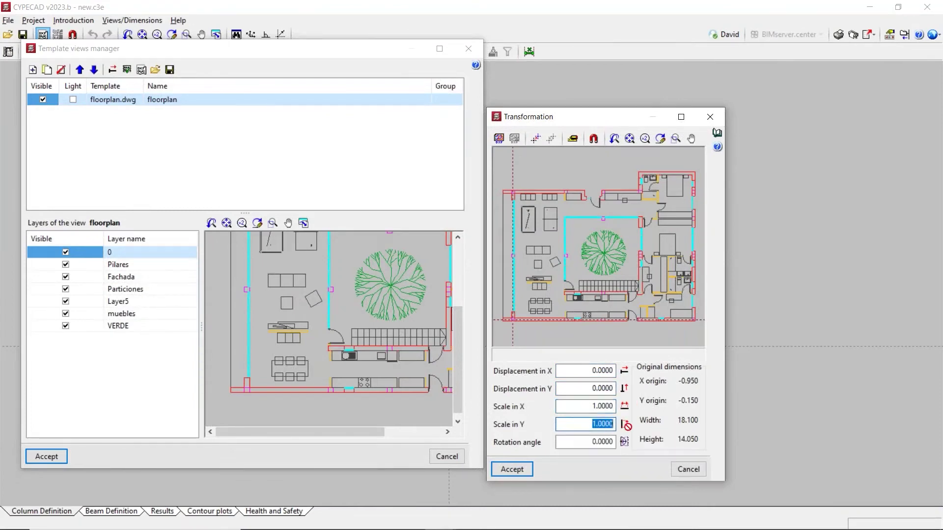
key(Tab)
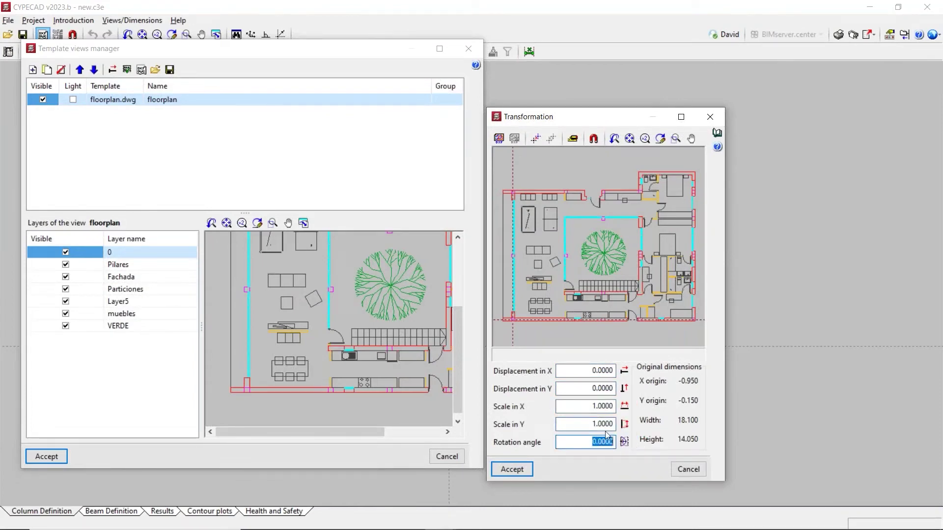
click(593, 424)
click(603, 388)
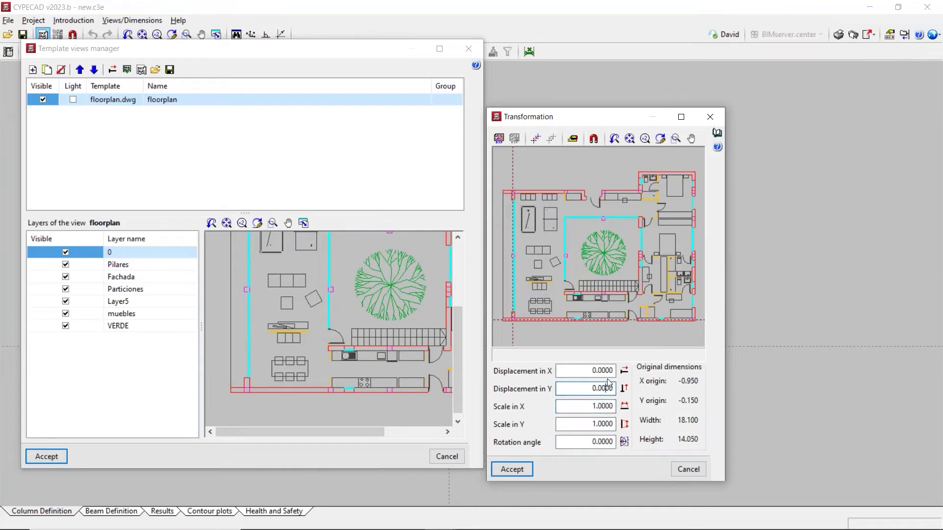
click(703, 473)
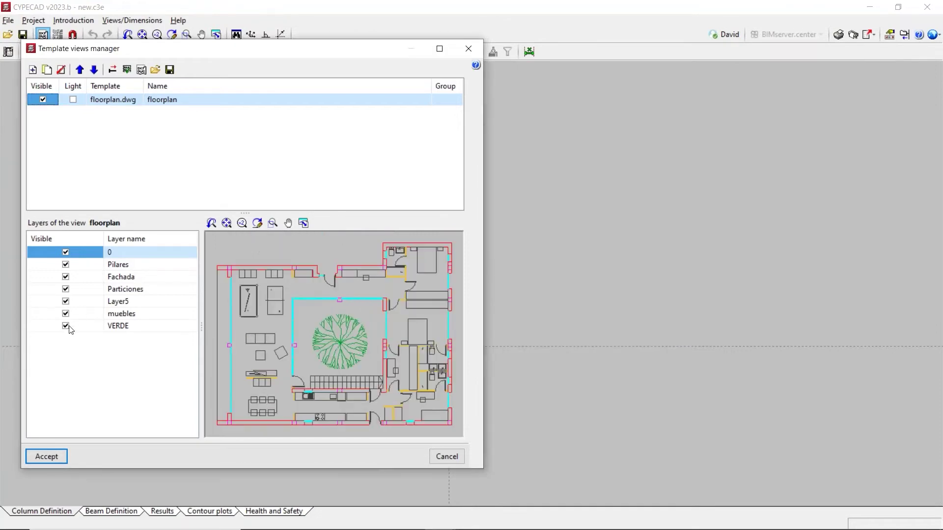
- Hide the VERDE and muebles layers of the floorplan view and assign the view to all groups
click(66, 326)
click(66, 326)
click(65, 313)
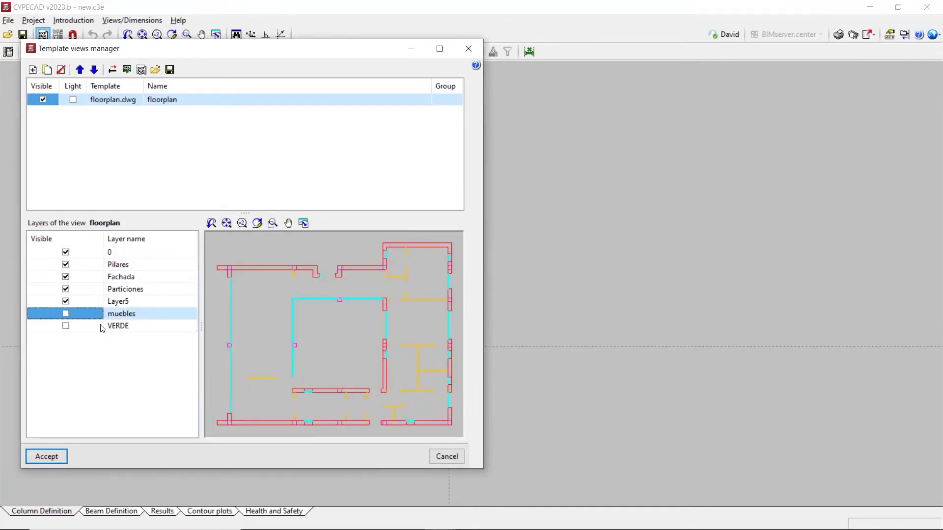
click(55, 459)
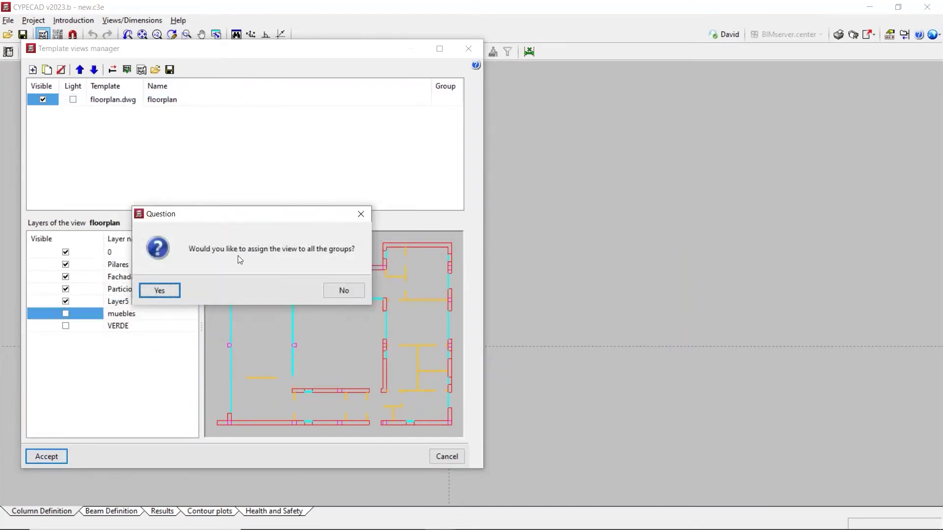
click(160, 291)
- Insert one single floor with a height of 3 m, a live load of 1 kN/m² and a dead load of 1 kN/m²
scroll(149, 383, down, 5)
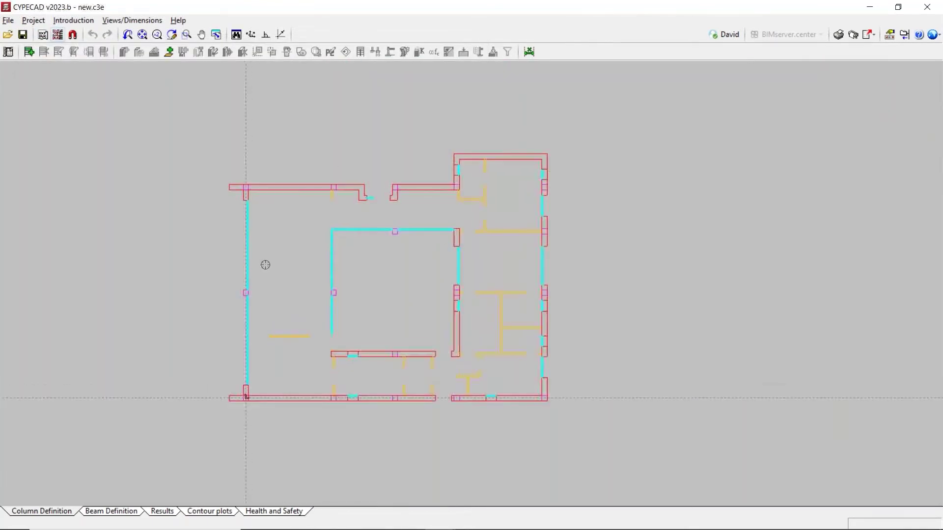
scroll(265, 273, up, 2)
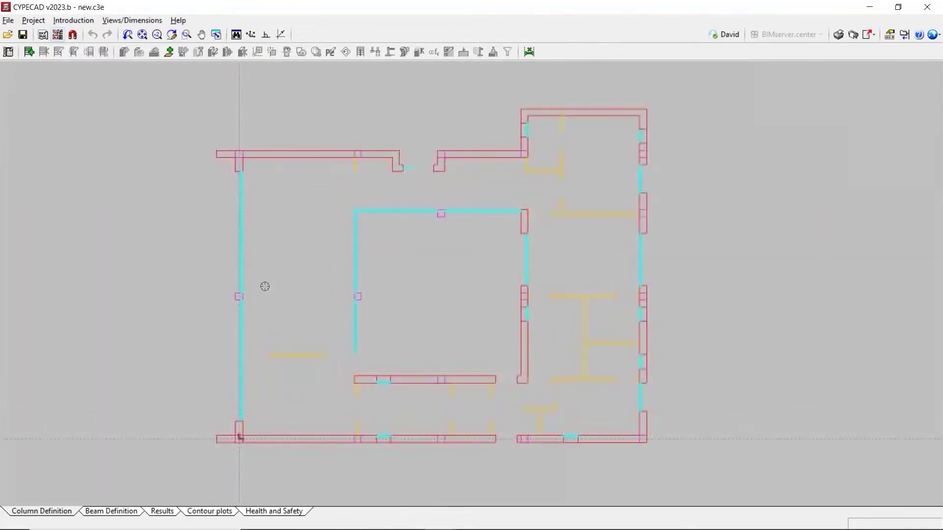
click(31, 55)
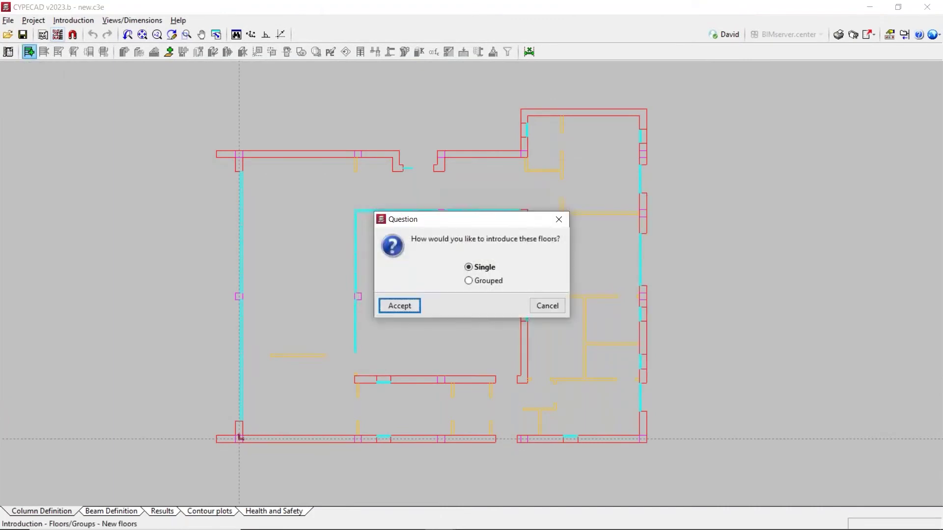
click(400, 306)
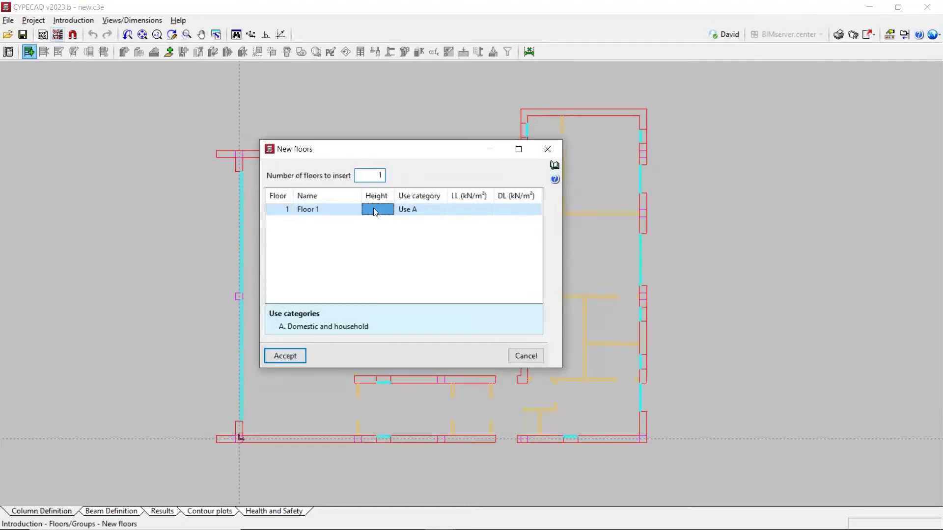
text(1)
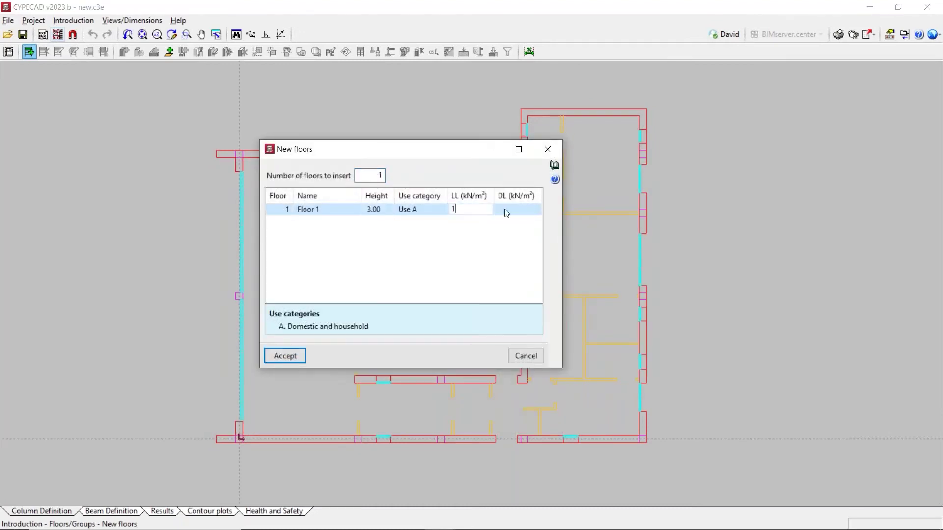
click(501, 210)
text(1)
click(285, 357)
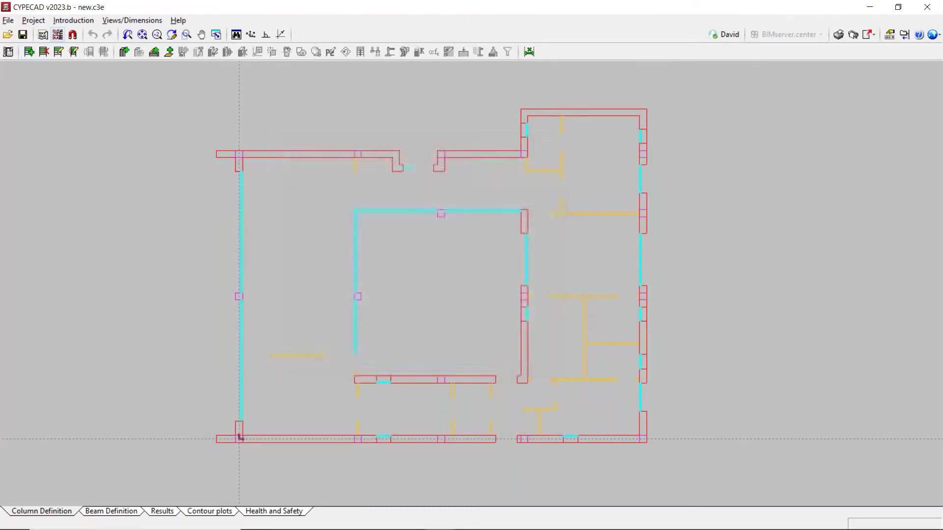
click(29, 53)
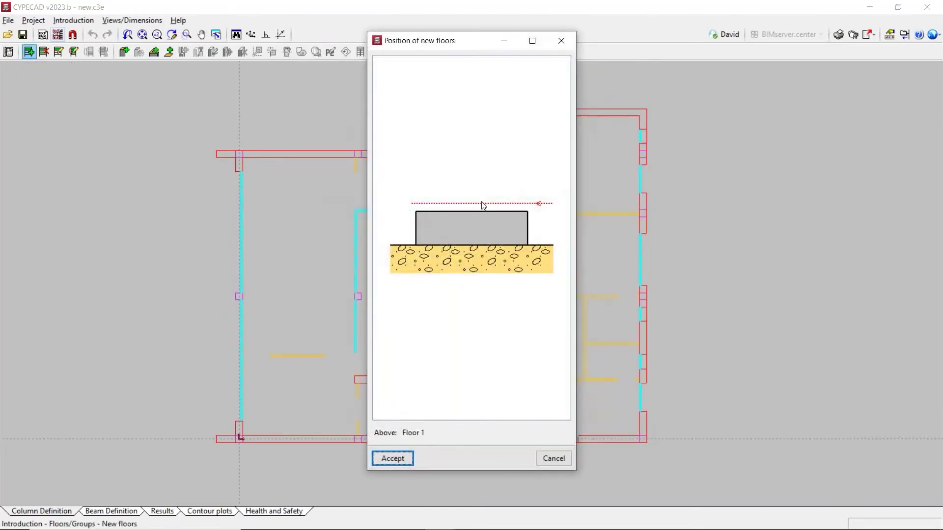
click(482, 204)
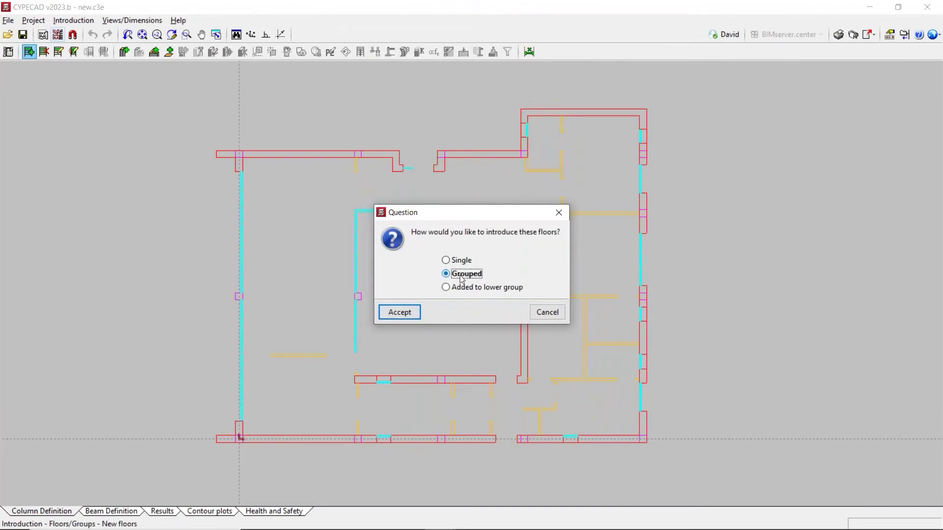
click(399, 313)
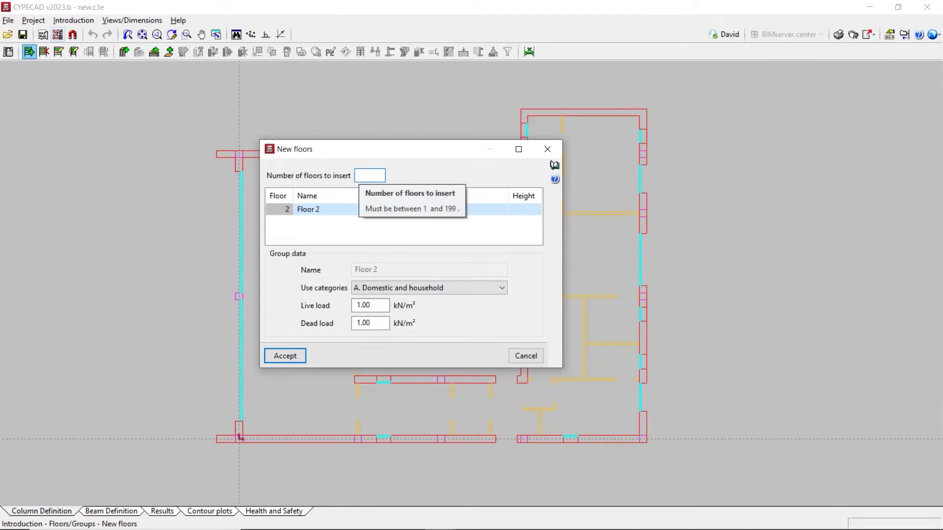
click(350, 210)
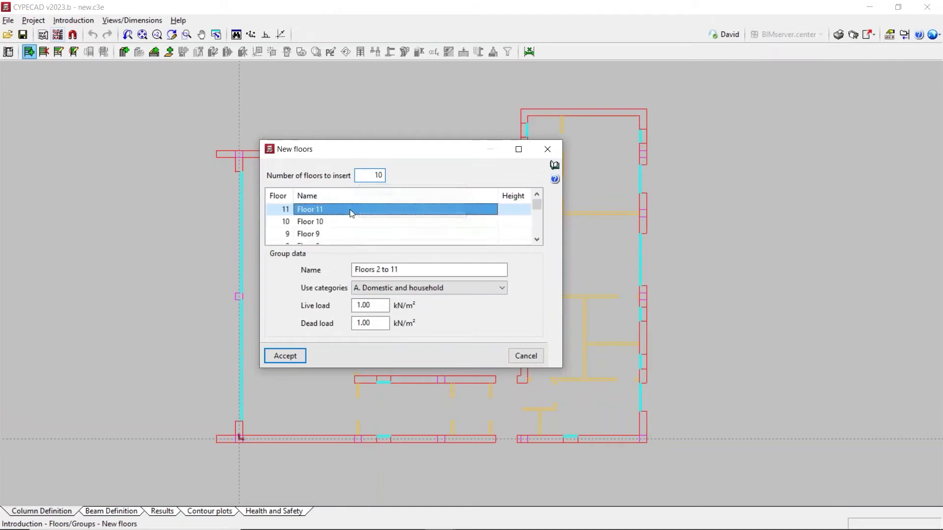
click(514, 210)
text(3)
key(Return)
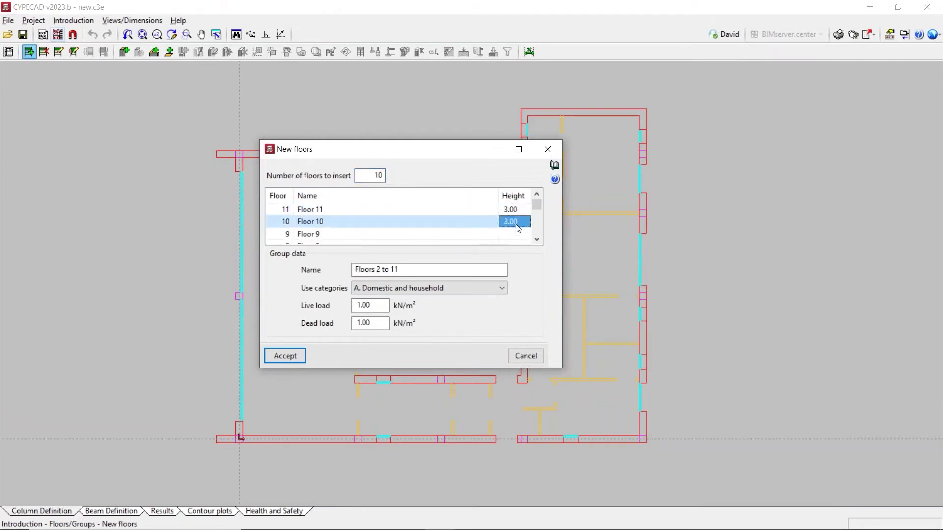
key(Return)
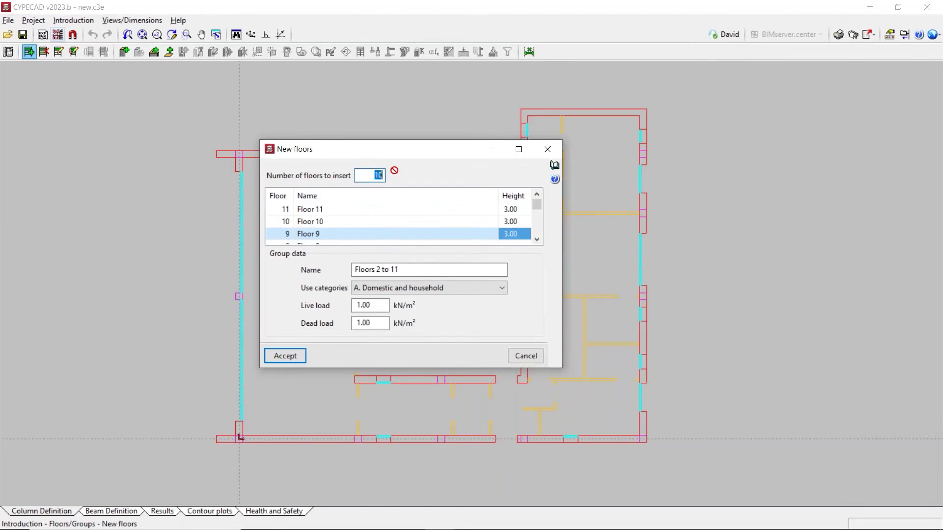
text(6)
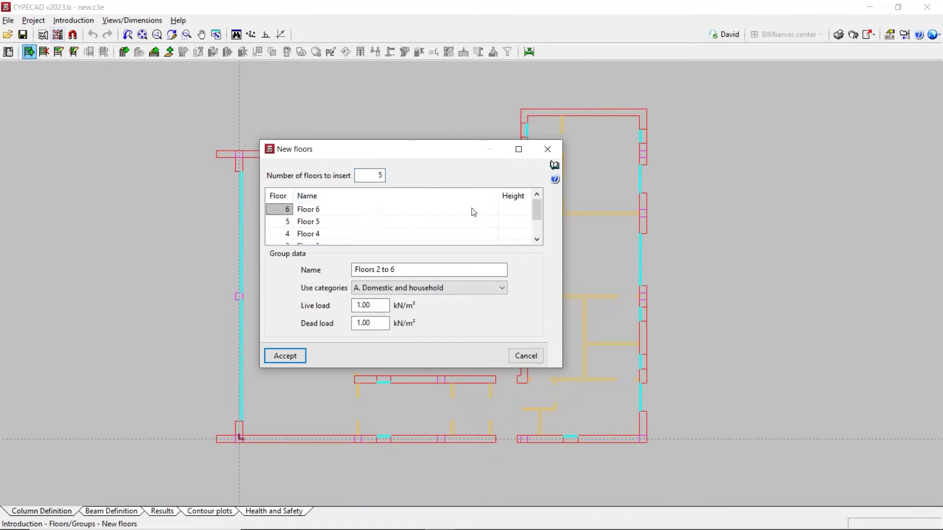
click(523, 208)
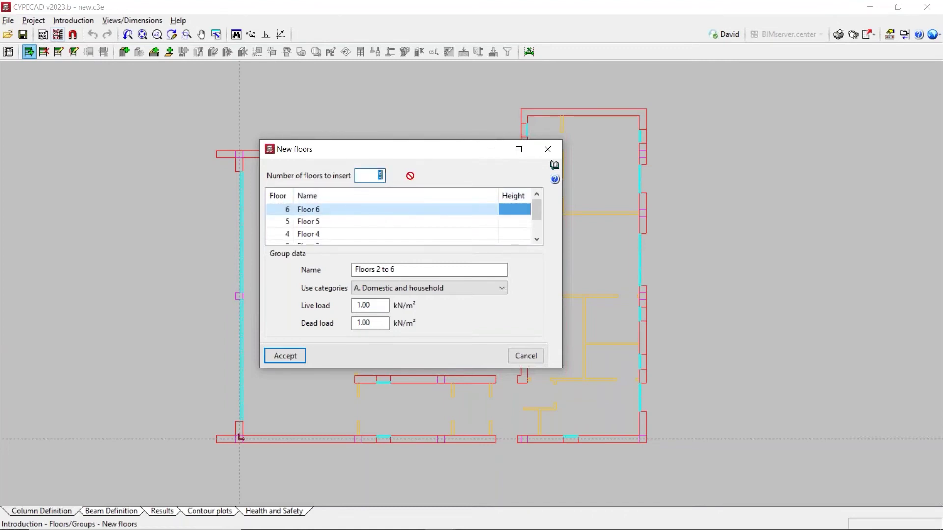
click(525, 356)
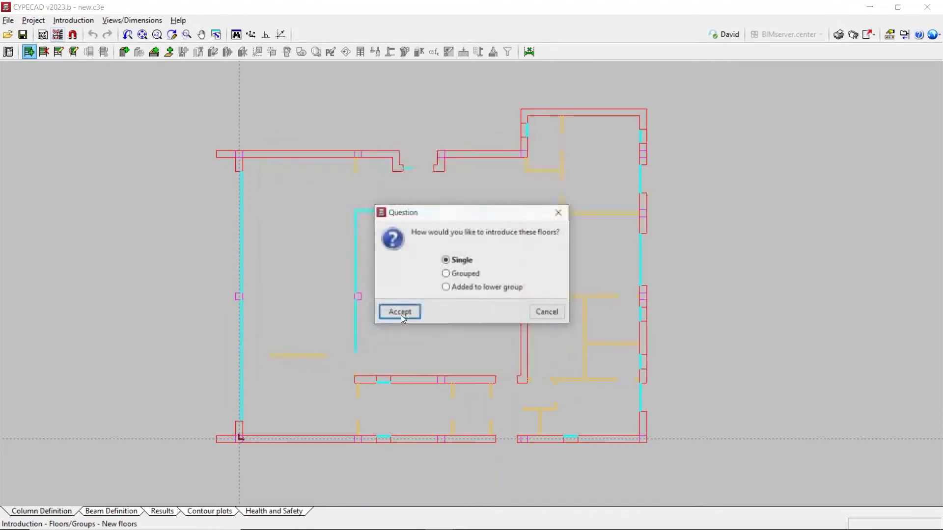
key(Return)
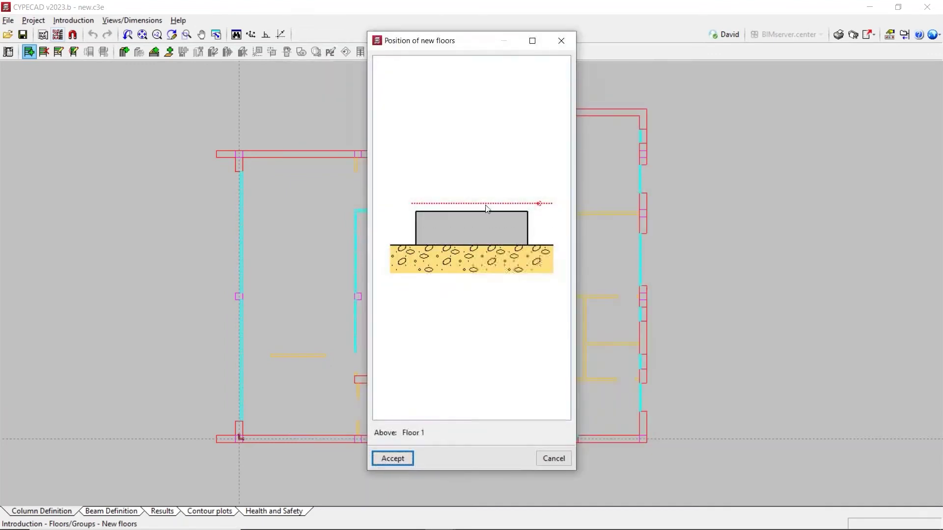
click(550, 458)
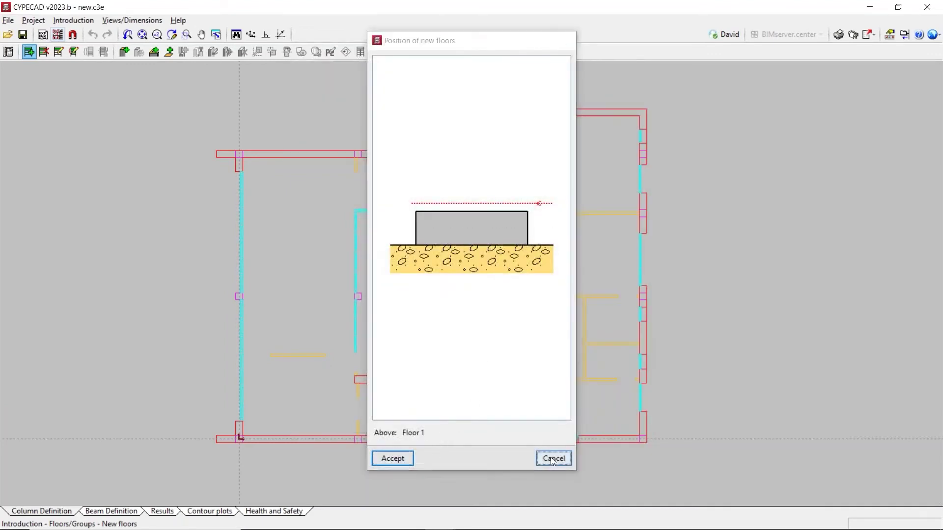
- Place a 30 x 30 cm column with external fixity at the plan's origin in the lower-left corner, with template object snaps activated
click(125, 51)
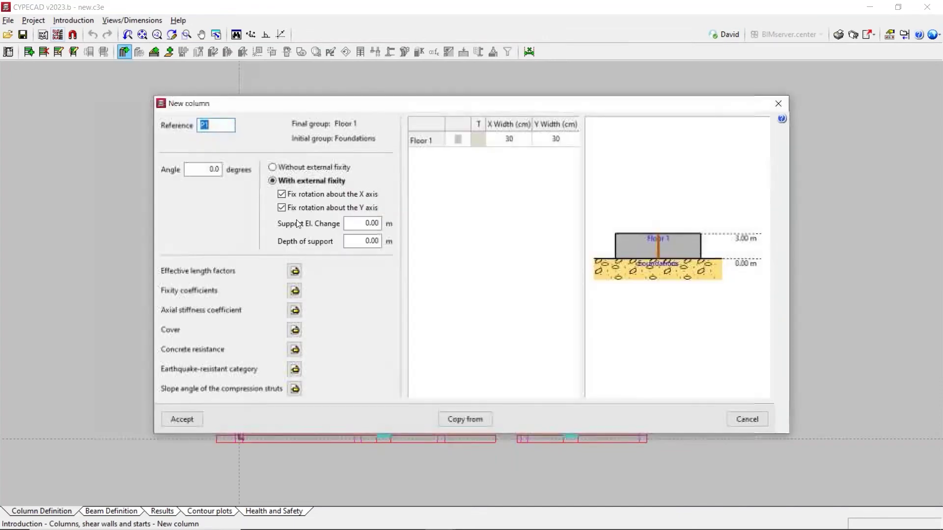
click(182, 419)
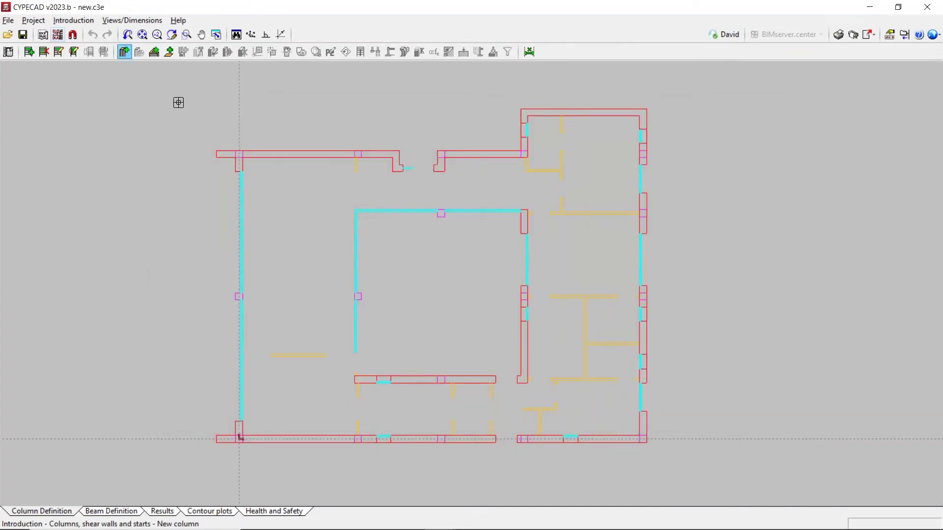
click(73, 34)
click(358, 217)
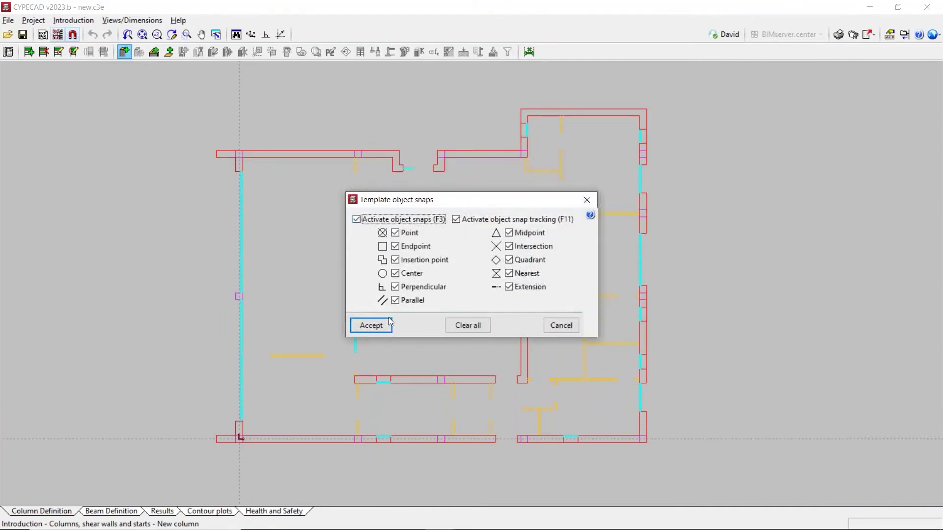
click(369, 324)
scroll(239, 439, up, 5)
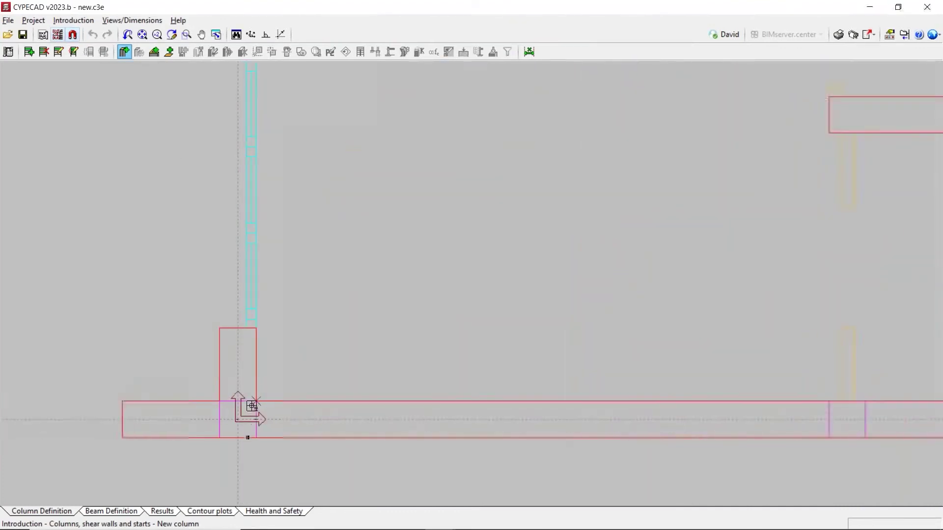
click(237, 421)
- Place another column on the square midway along the left facade, using a 6 m tracking distance from the origin column
scroll(230, 432, down, 5)
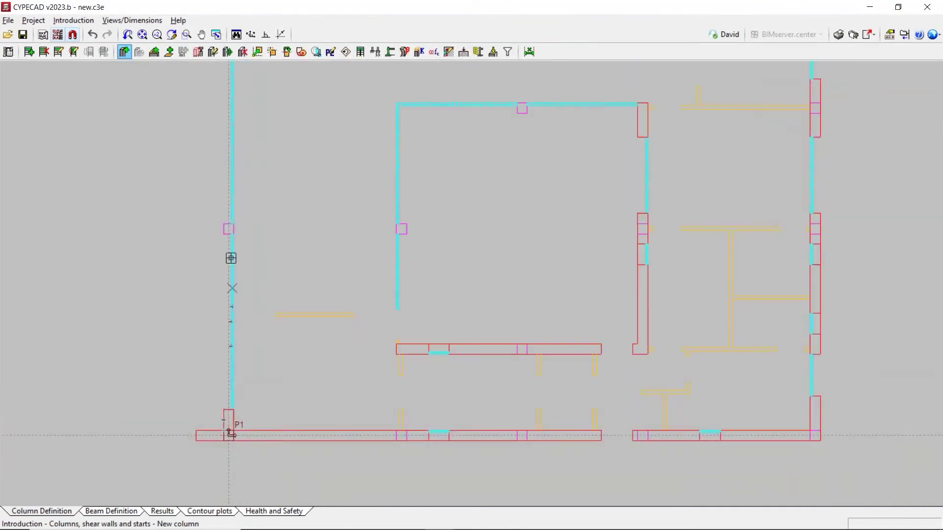
scroll(235, 252, up, 6)
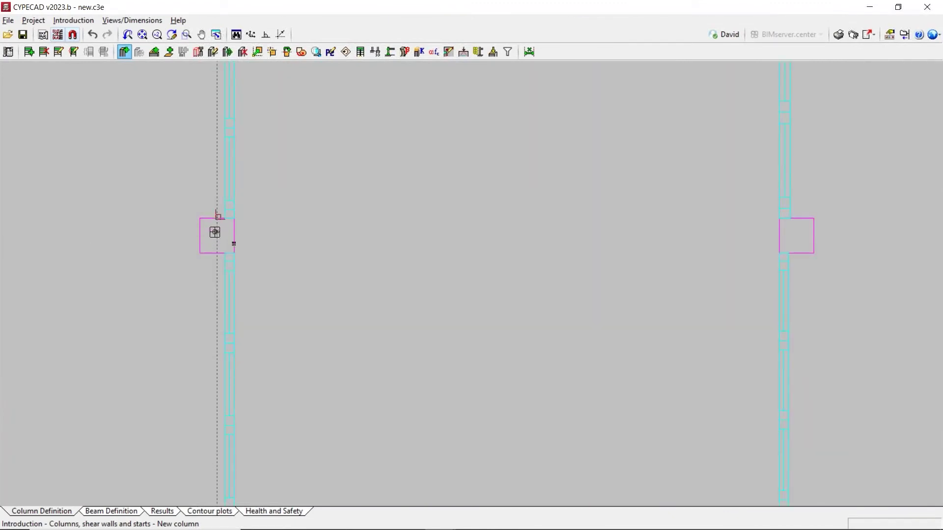
scroll(216, 240, up, 2)
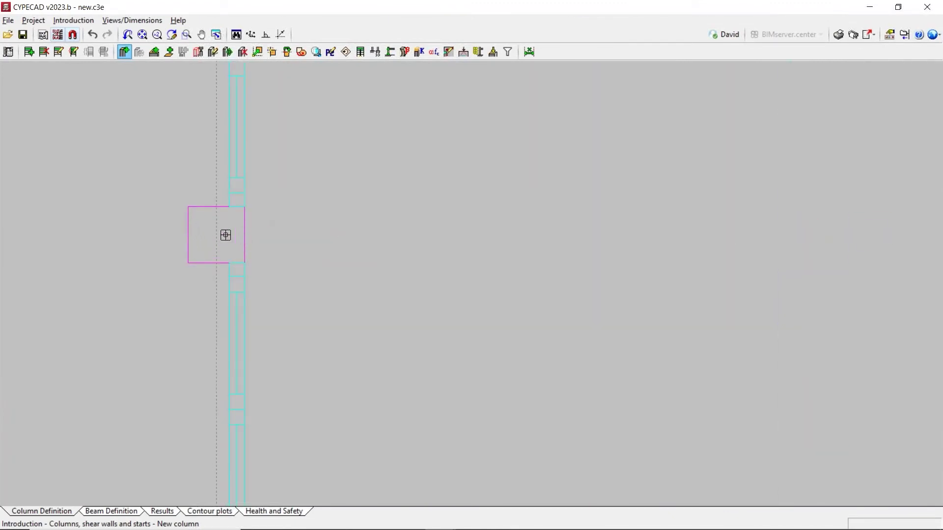
click(245, 233)
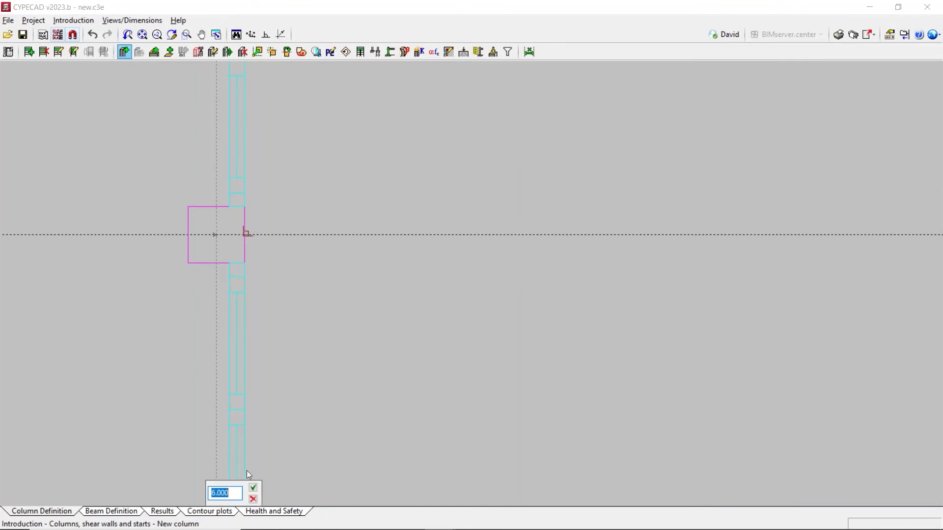
click(253, 488)
- Place a column at the plan's upper-left corner, using a 6 m tracking distance from column P2
scroll(225, 429, down, 5)
scroll(225, 234, up, 4)
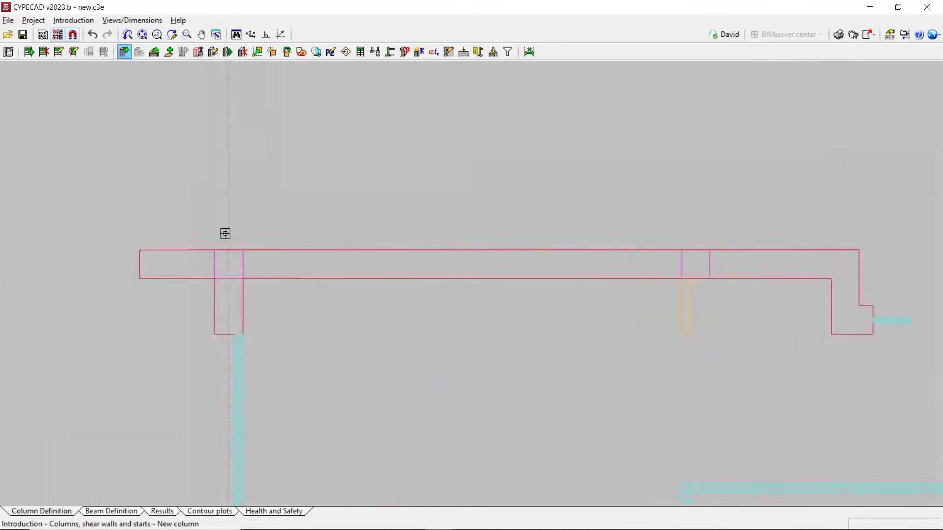
click(228, 266)
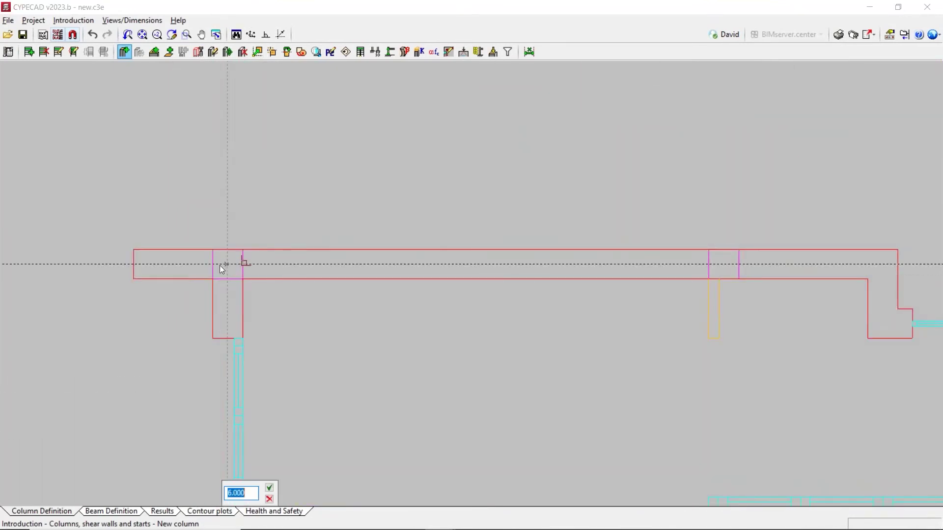
click(269, 488)
- Place a column on the lower wall 5 m from column P1, and another above it in line with column P2
scroll(254, 174, down, 5)
scroll(265, 275, up, 4)
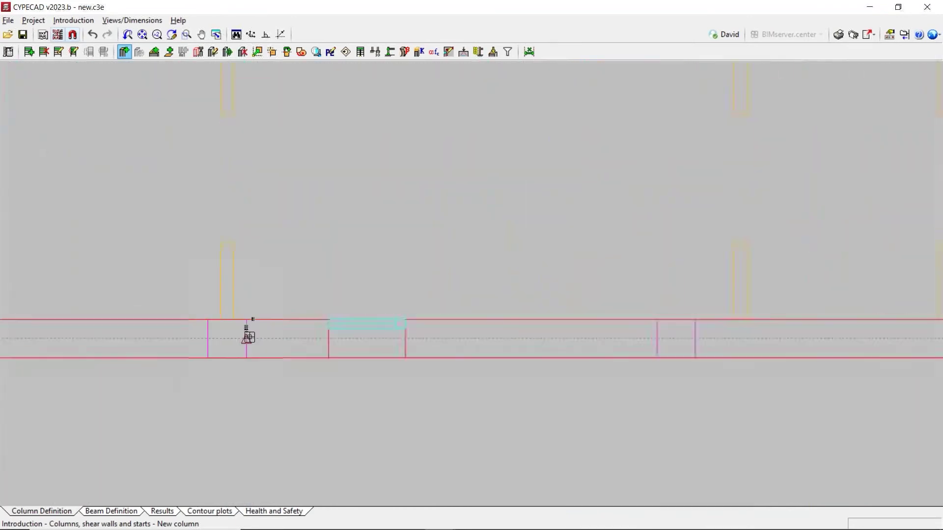
click(226, 338)
scroll(318, 192, down, 2)
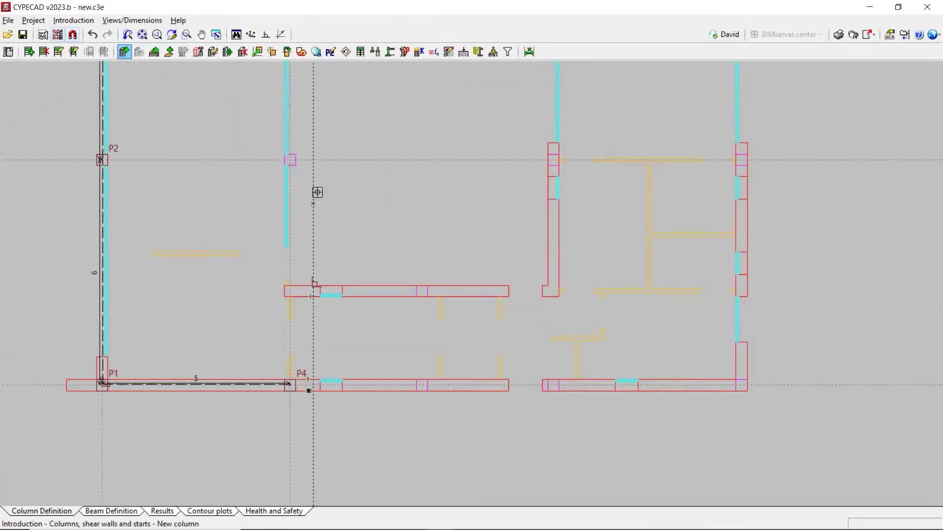
scroll(303, 133, up, 4)
click(266, 191)
- Place a column on the upper wall in line with columns P3 and P5, and another 3.5 m along that wall
scroll(290, 284, down, 3)
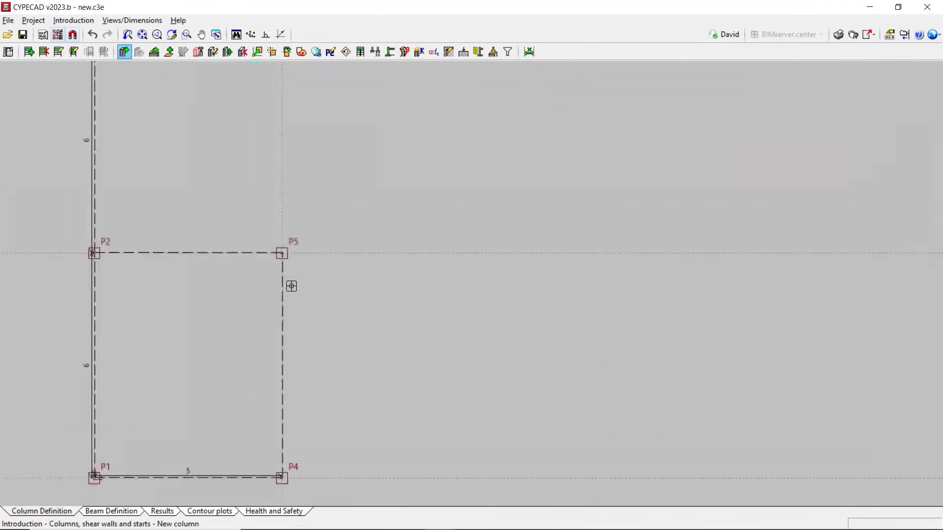
scroll(291, 239, up, 3)
scroll(280, 292, up, 3)
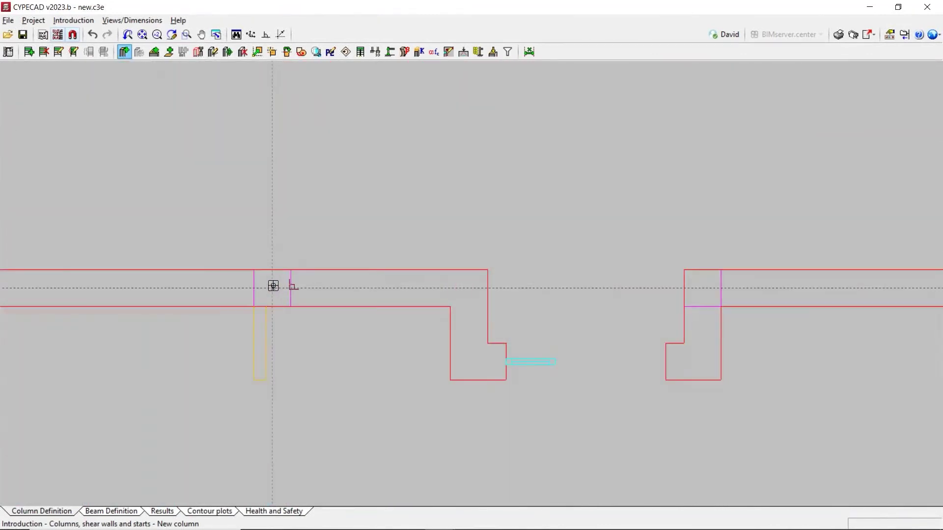
click(271, 286)
scroll(319, 196, down, 3)
scroll(370, 214, up, 5)
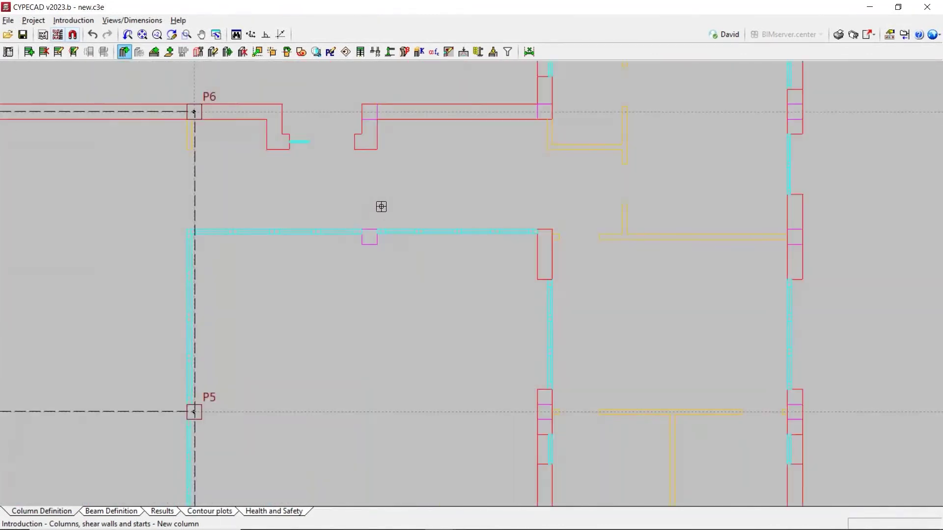
click(355, 134)
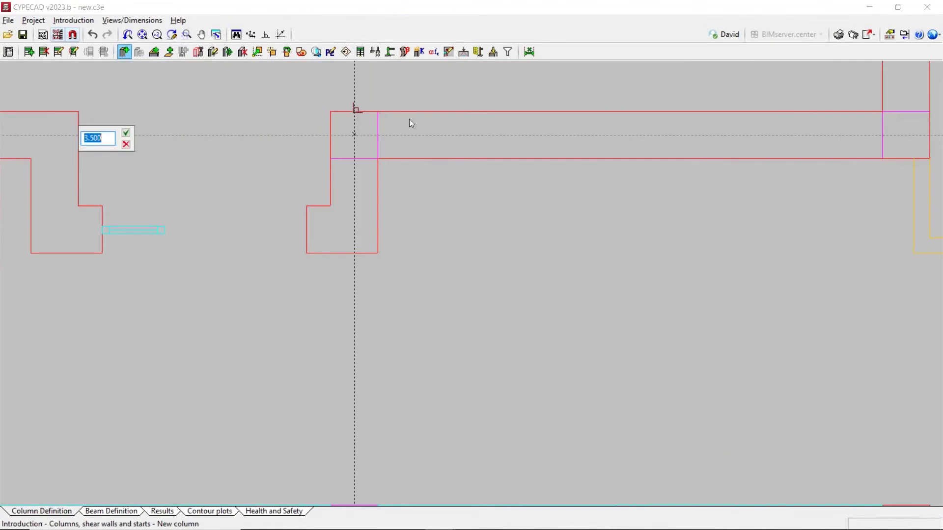
key(Return)
- Place a column on the courtyard's upper edge 2.5 m below column P7, and another 7 m farther down on the inner wall
scroll(379, 101, down, 3)
scroll(381, 199, up, 5)
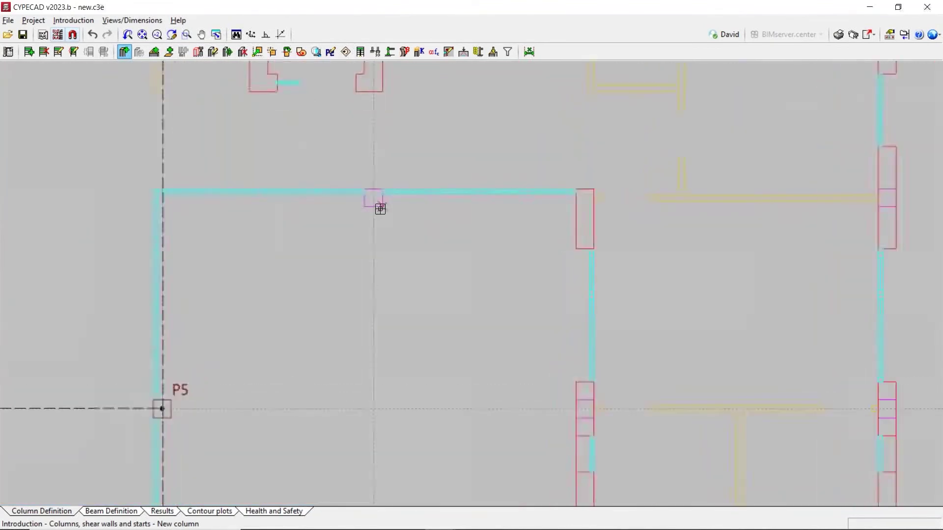
click(362, 193)
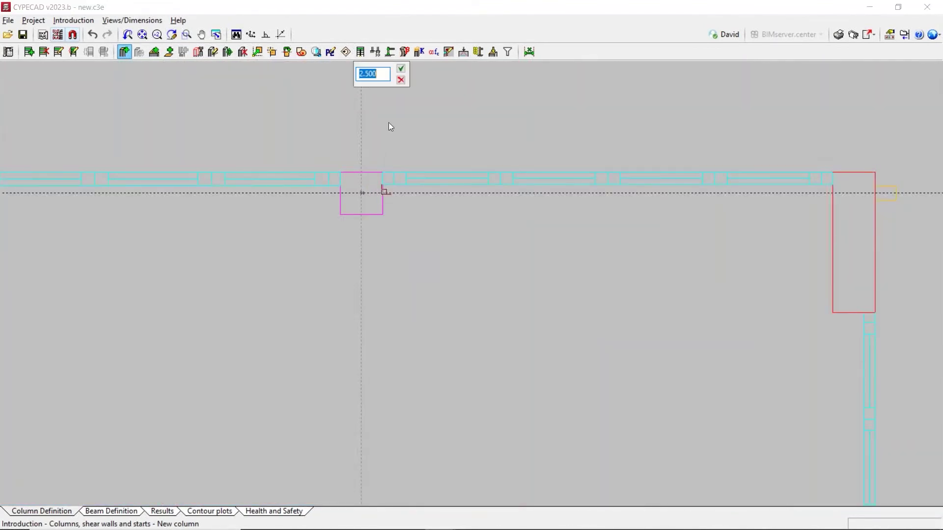
click(400, 71)
scroll(399, 117, down, 4)
scroll(421, 219, up, 5)
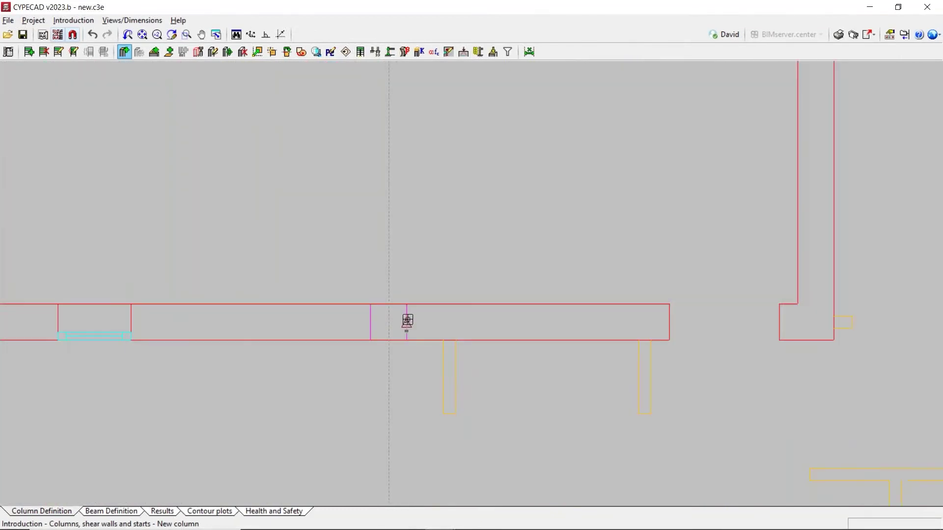
click(390, 322)
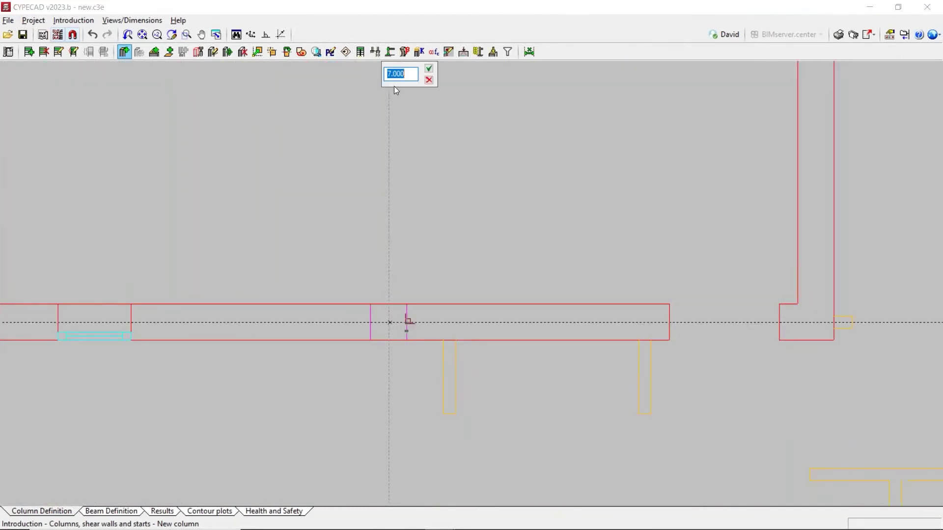
click(429, 68)
- Place a column on the lower wall directly below column P9, and another 3.5 m along that wall
scroll(386, 319, down, 3)
scroll(380, 328, up, 4)
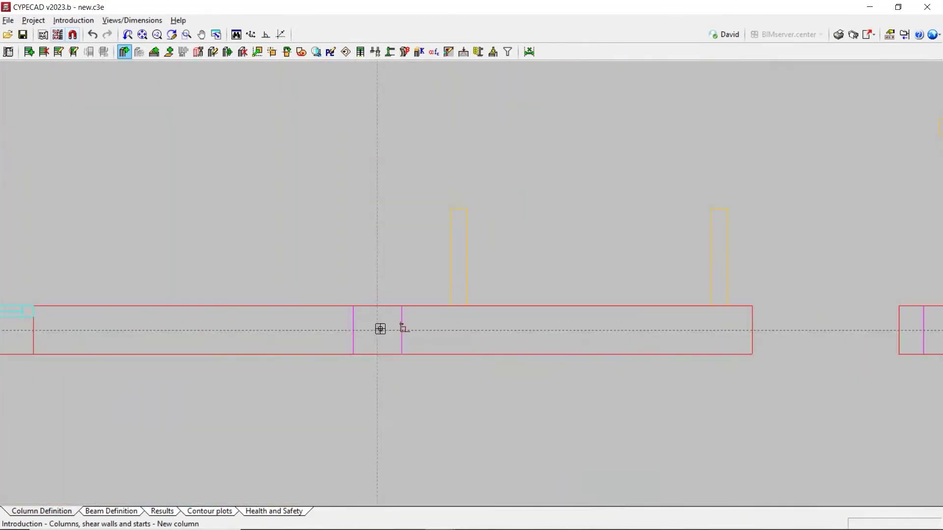
click(378, 330)
scroll(294, 363, down, 4)
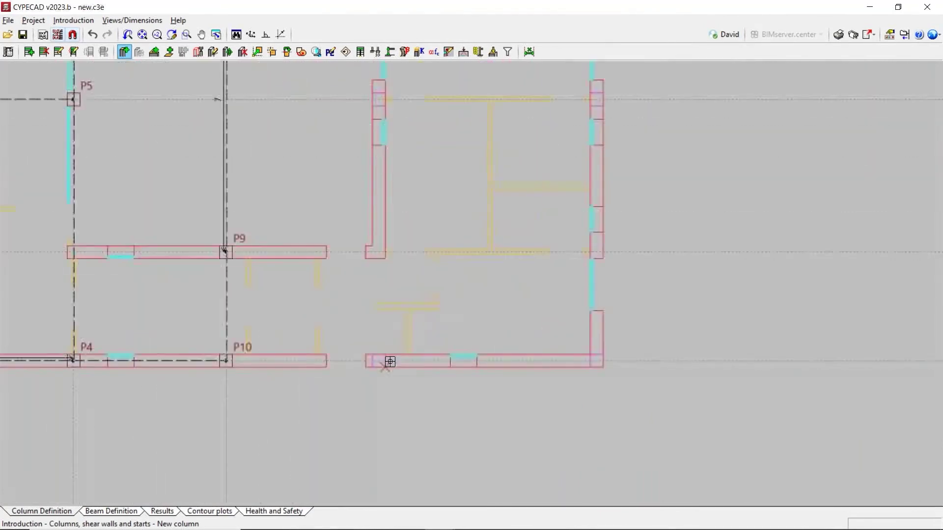
scroll(383, 363, up, 3)
scroll(377, 363, up, 2)
click(360, 364)
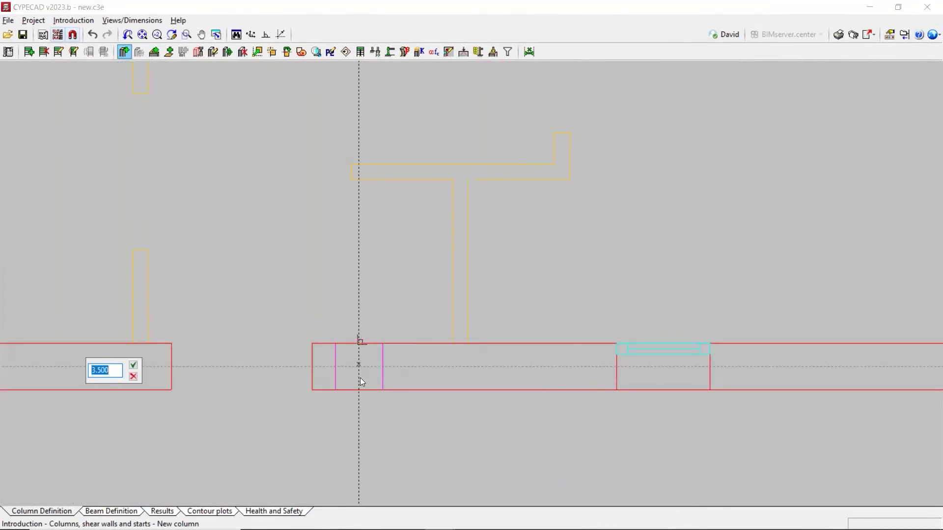
click(137, 366)
- Place two columns directly above column P11, one in line with column P5 and one in line with column P7
scroll(316, 240, down, 3)
scroll(349, 168, up, 4)
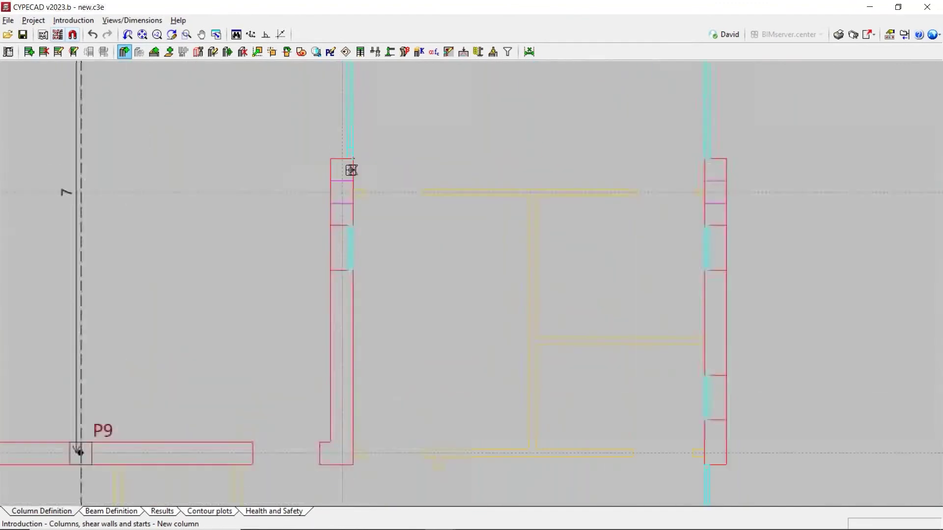
click(334, 213)
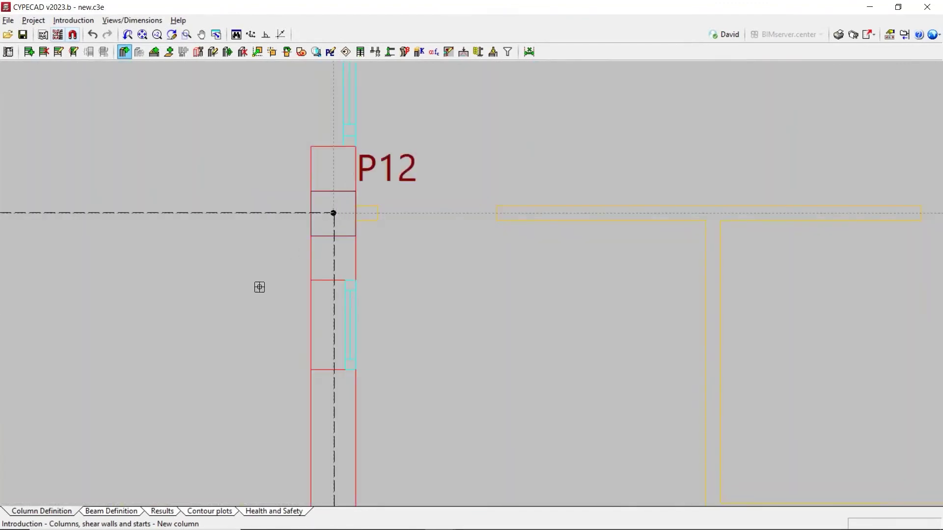
scroll(257, 300, down, 3)
scroll(263, 210, up, 4)
scroll(298, 225, down, 3)
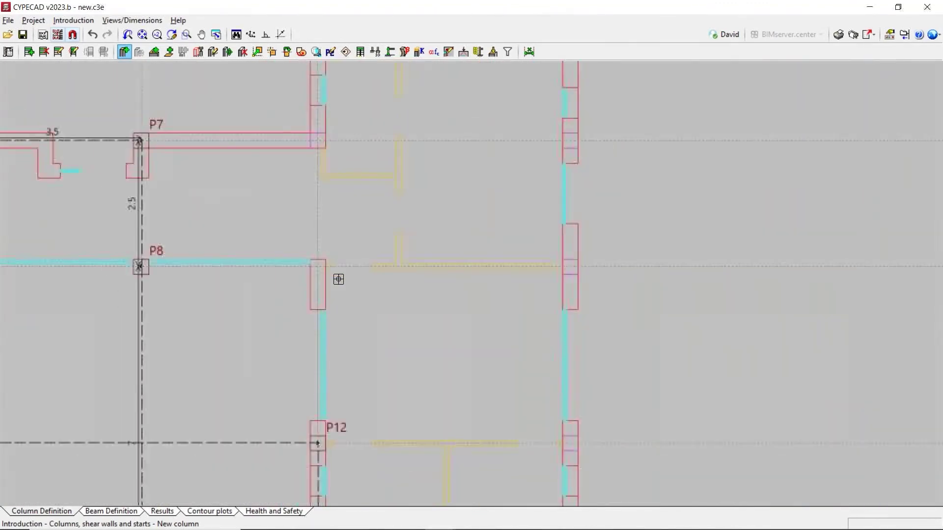
scroll(326, 137, up, 4)
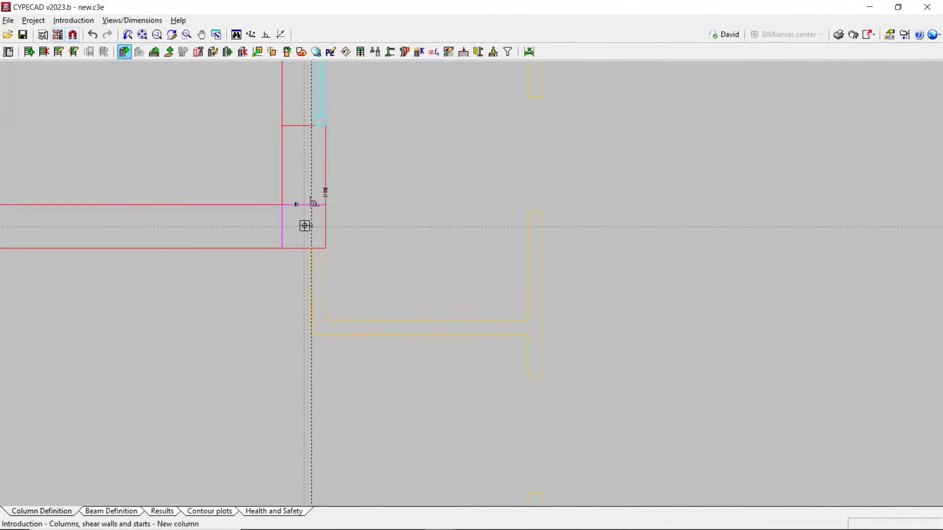
scroll(304, 225, up, 2)
click(302, 228)
- Place two columns on the right facade, one 5 m from column P13 and one in line with column P12
scroll(344, 197, down, 3)
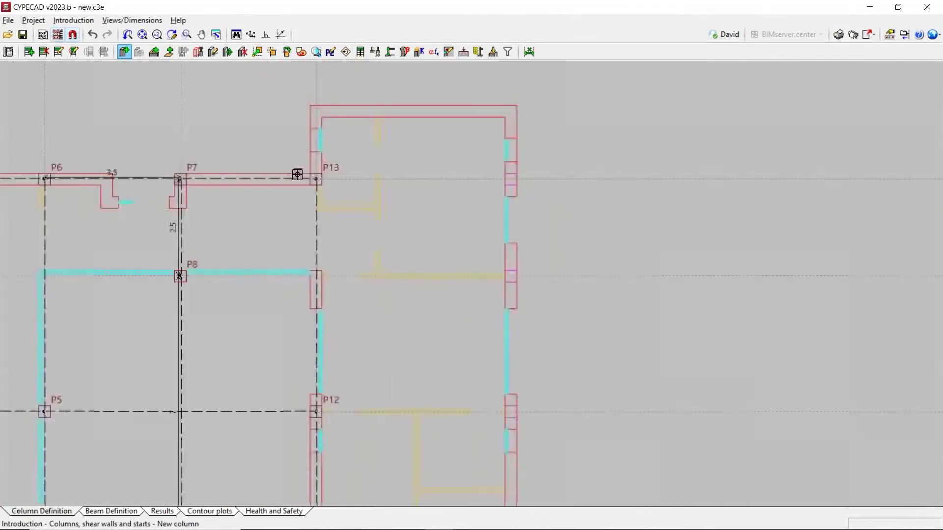
scroll(491, 180, up, 4)
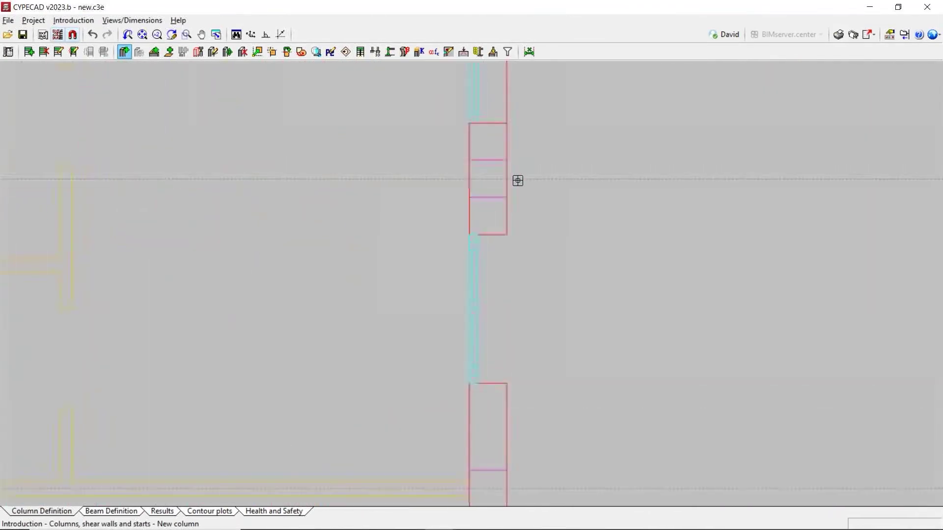
click(489, 178)
scroll(451, 157, down, 4)
scroll(463, 320, up, 2)
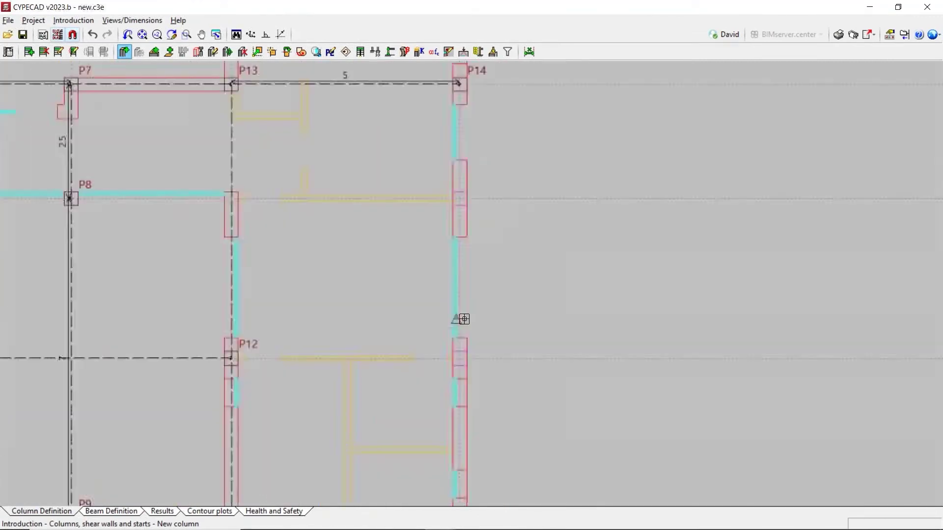
scroll(464, 319, up, 3)
click(440, 387)
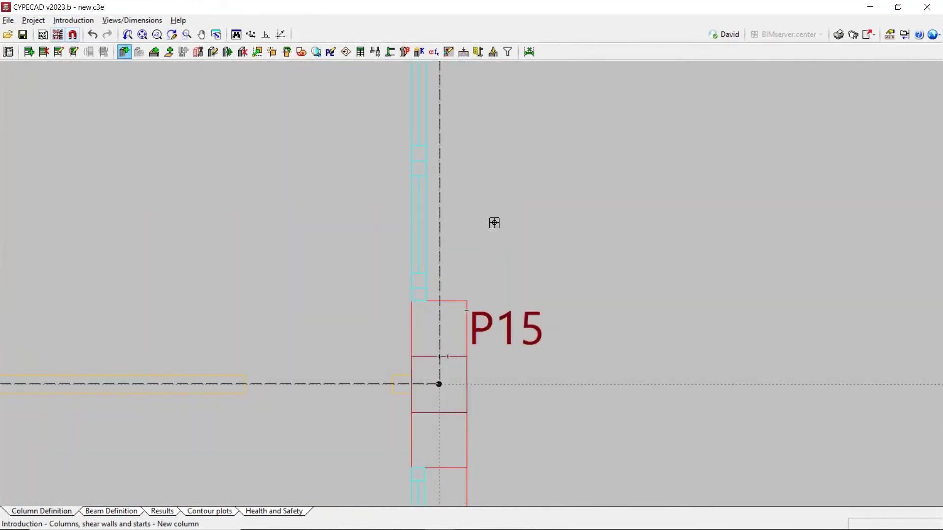
- Place the last column at the plan's lower-right corner, in line with columns P11 and P15
scroll(493, 213, down, 5)
scroll(497, 348, up, 2)
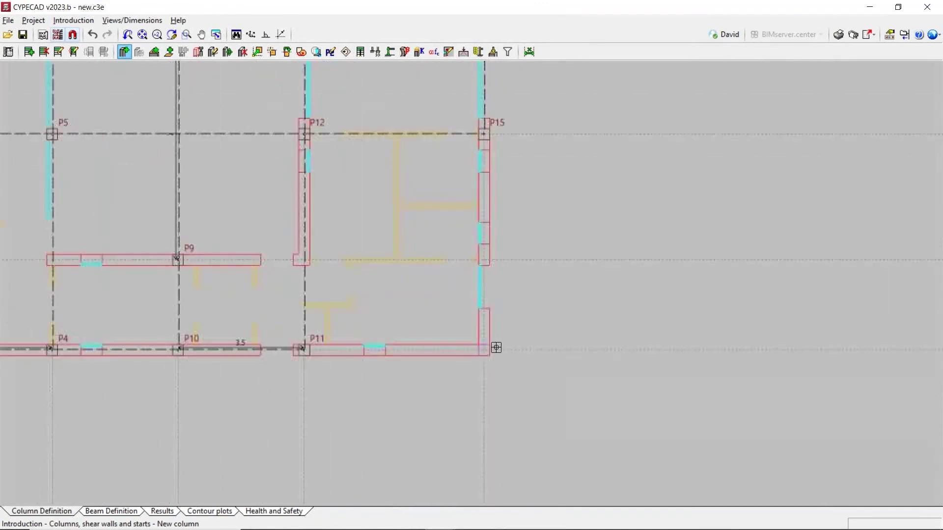
scroll(488, 347, up, 2)
click(480, 343)
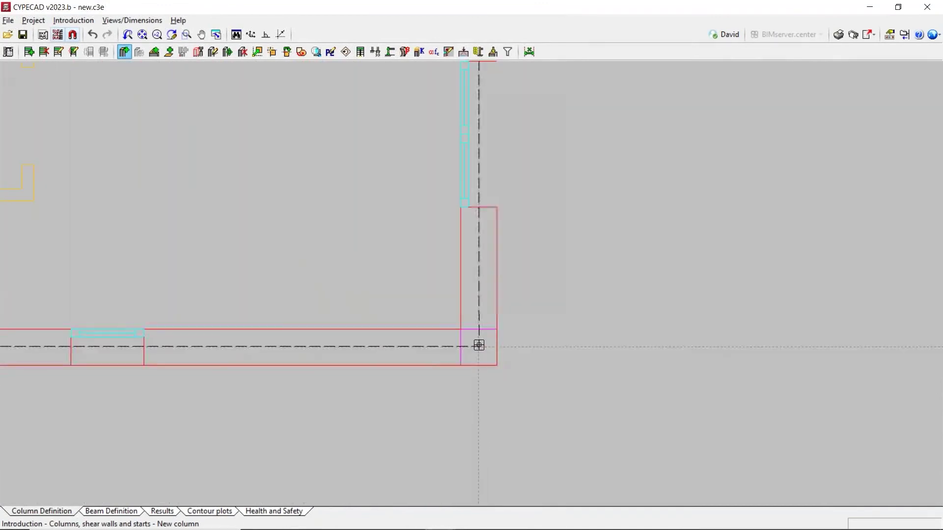
scroll(530, 378, down, 4)
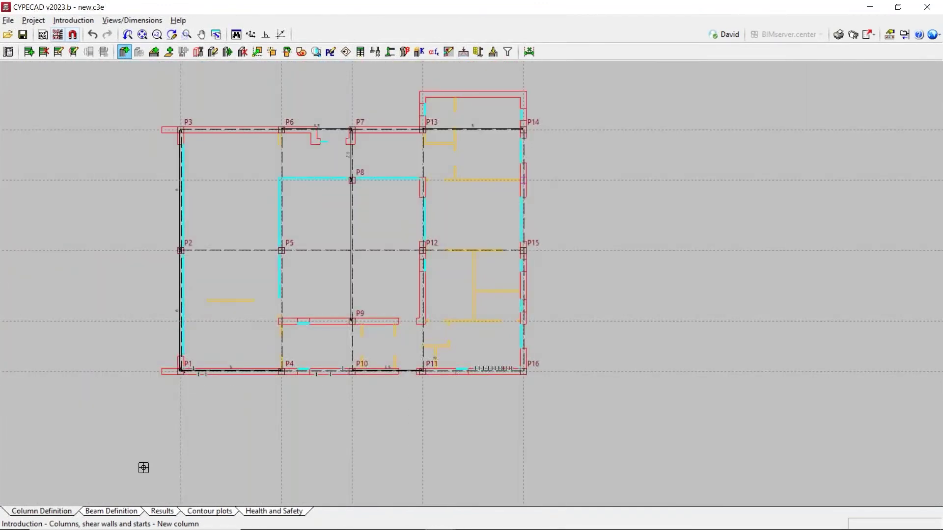
- Switch to beam definition and inspect the placed columns from another angle in the building's 3D view
click(110, 511)
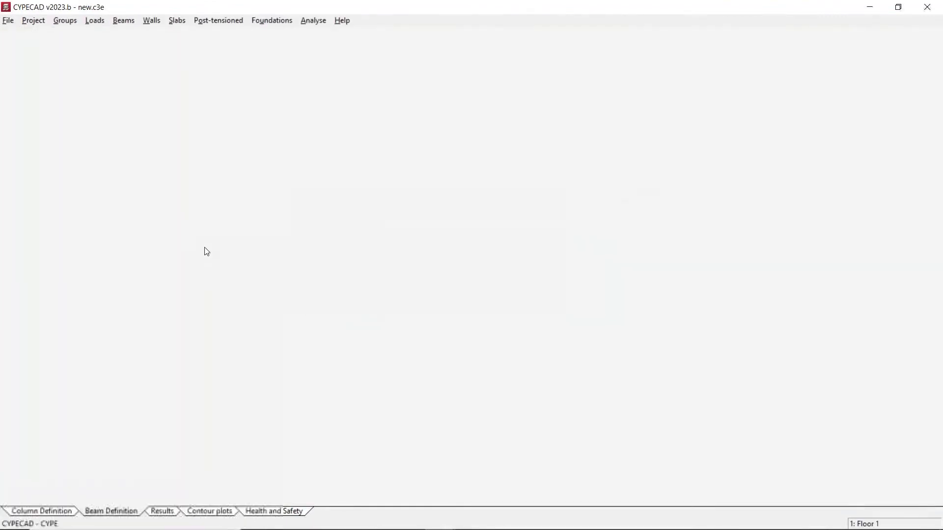
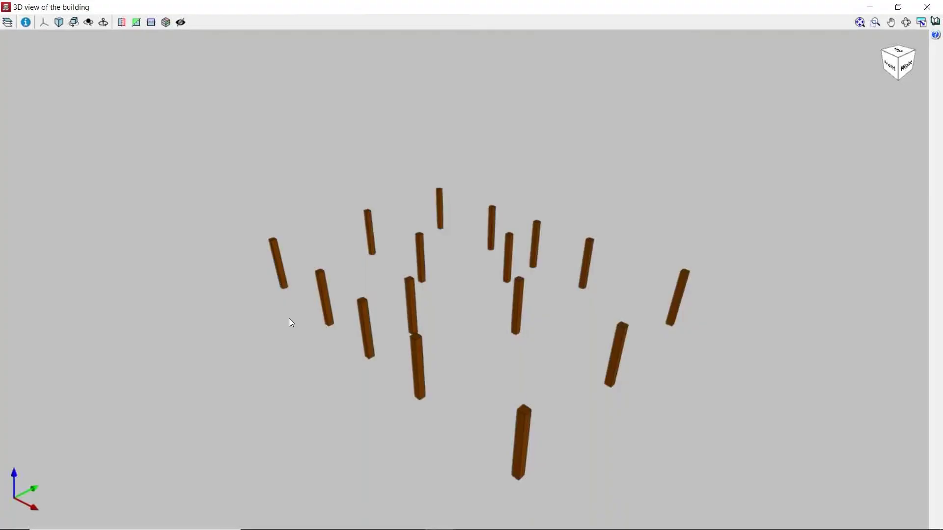
shift+middle_drag(289, 320, 613, 294)
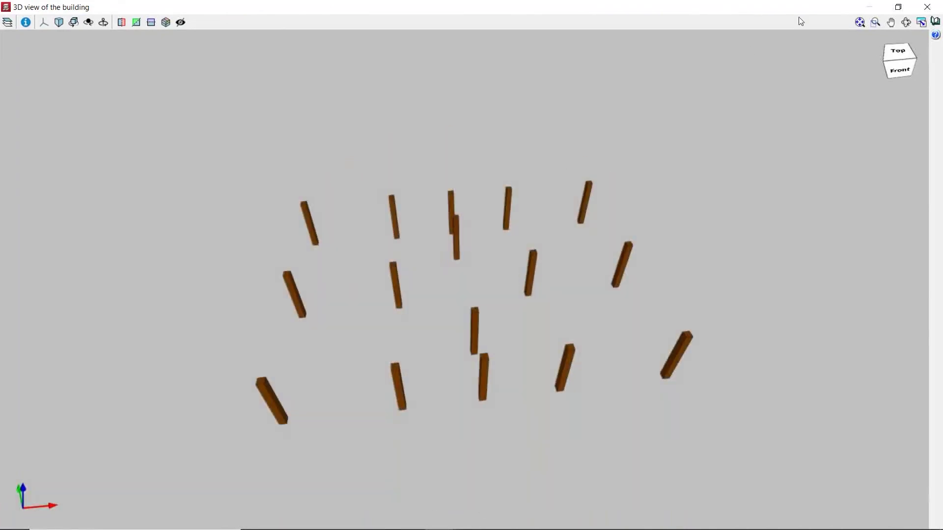
click(934, 8)
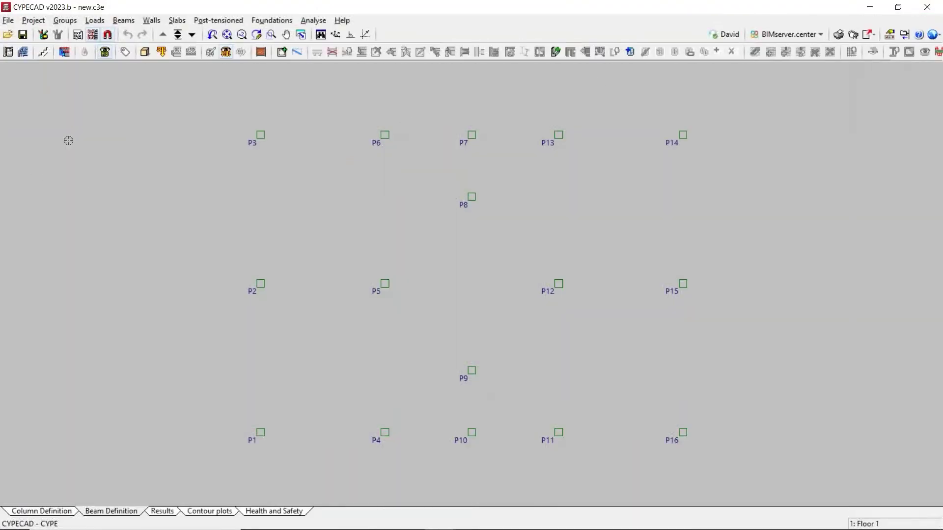
- Go down to the Foundations group and bring up the foundation elements tools
click(276, 21)
click(200, 39)
click(271, 21)
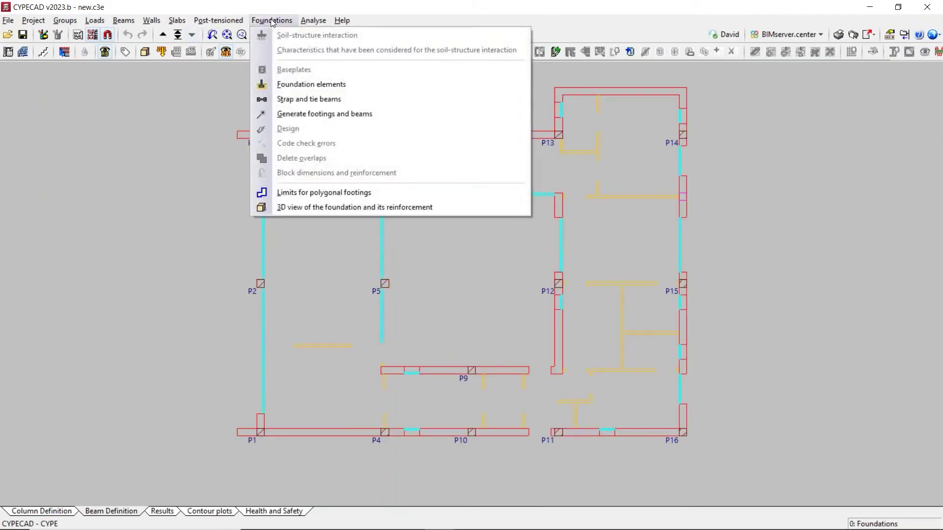
click(332, 86)
click(113, 69)
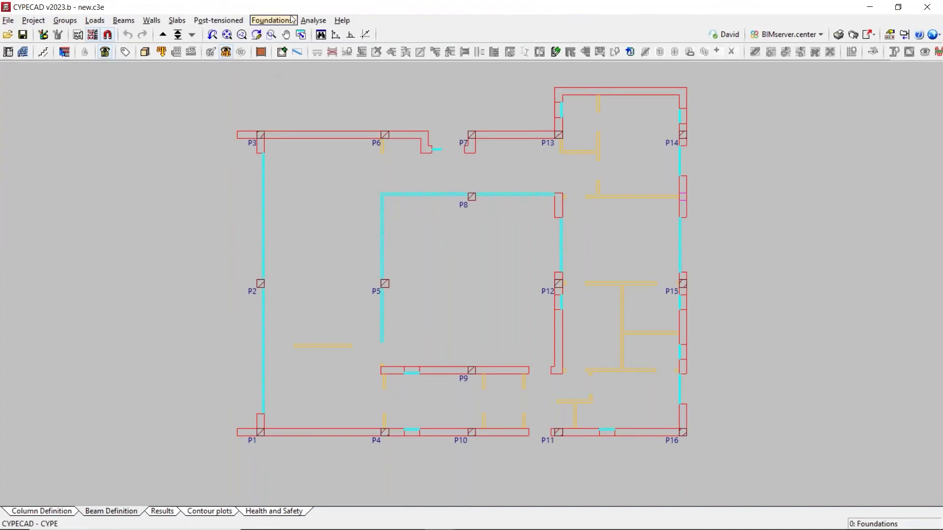
- Generate footings and beams with a 10 m vision distance, a 20 degree vision angle and a 1 m maximum column separation
click(271, 20)
click(316, 113)
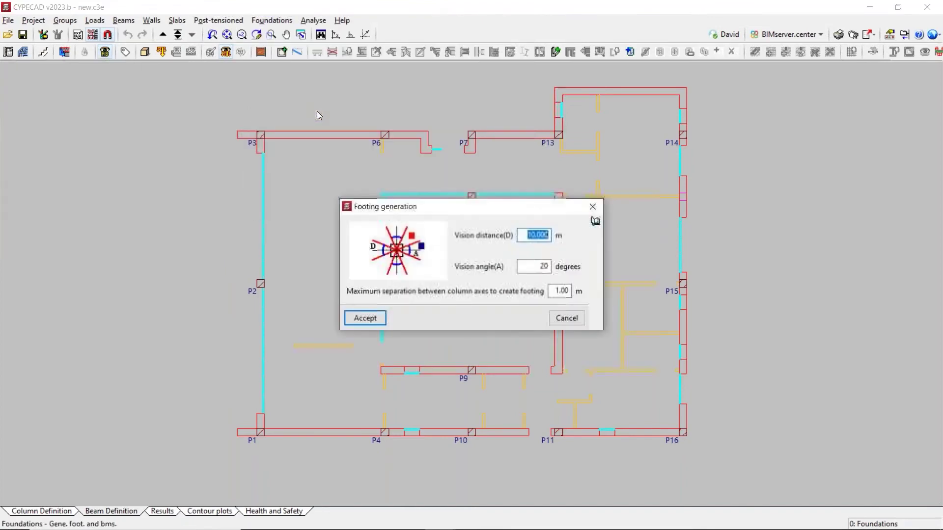
click(367, 318)
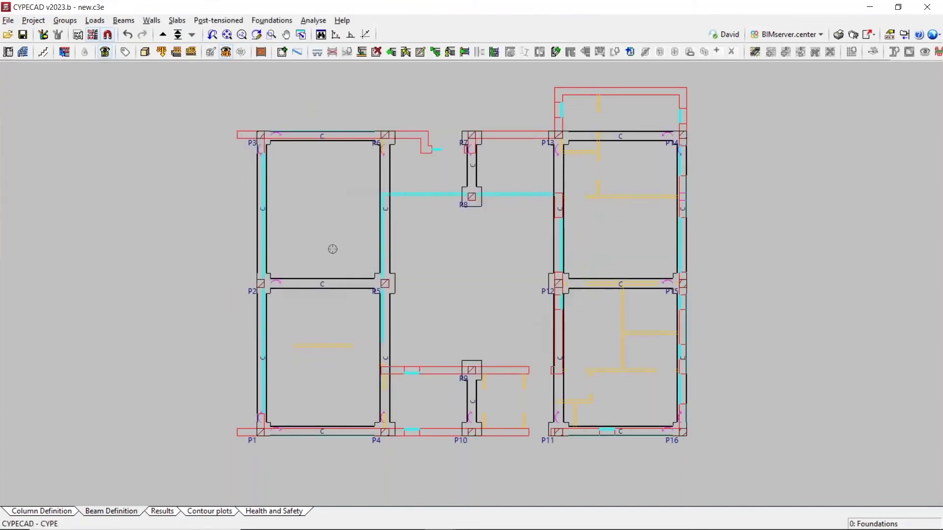
- Hide the floorplan template so that only the foundation elements are shown
click(92, 35)
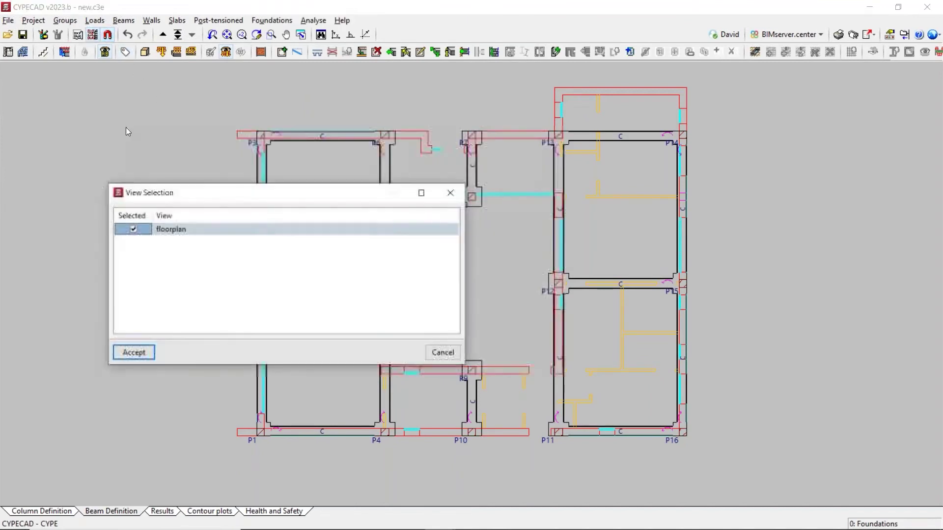
click(151, 349)
scroll(574, 116, up, 3)
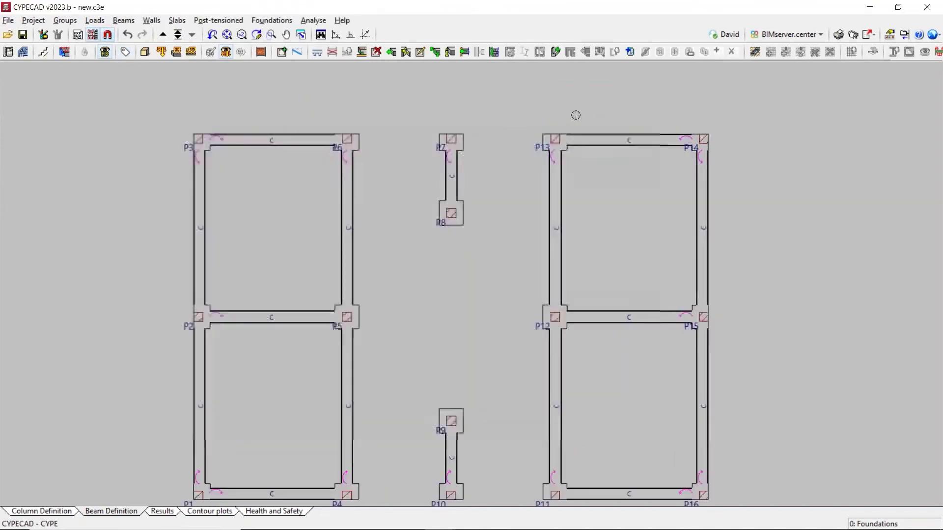
- Define C.1 tie beams between the footings of P6 and P7 and between P7 and P13
click(230, 24)
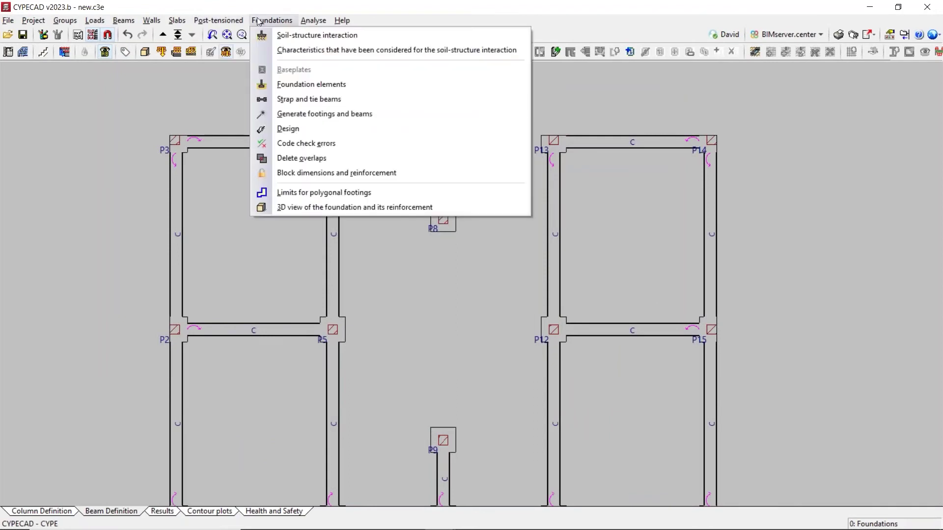
click(324, 99)
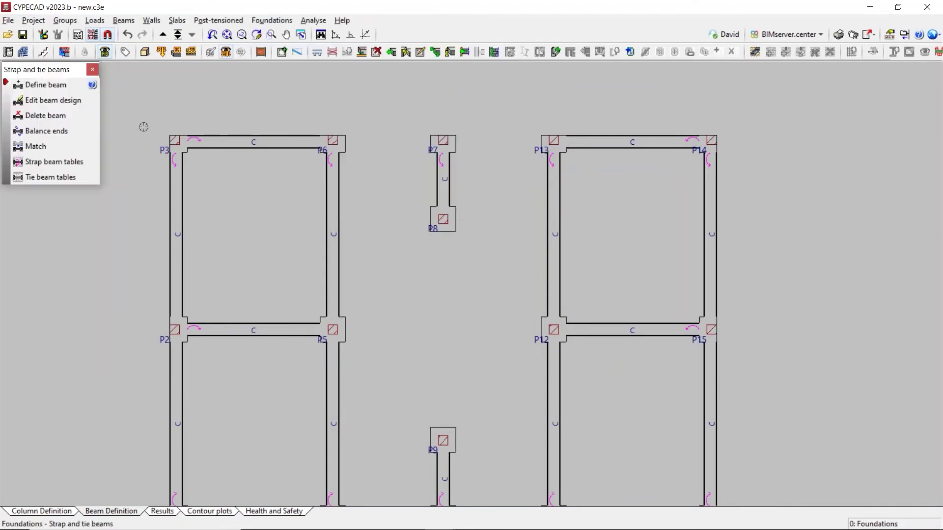
click(56, 86)
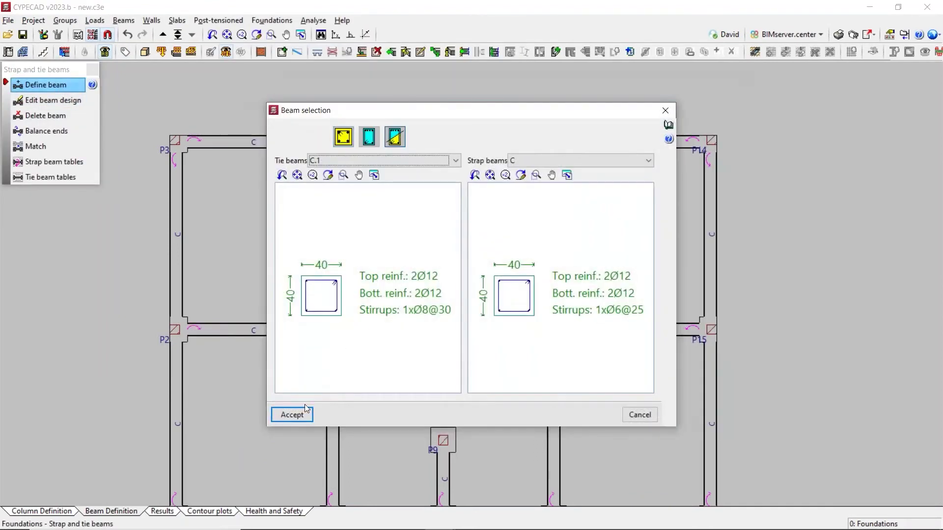
click(295, 415)
click(334, 146)
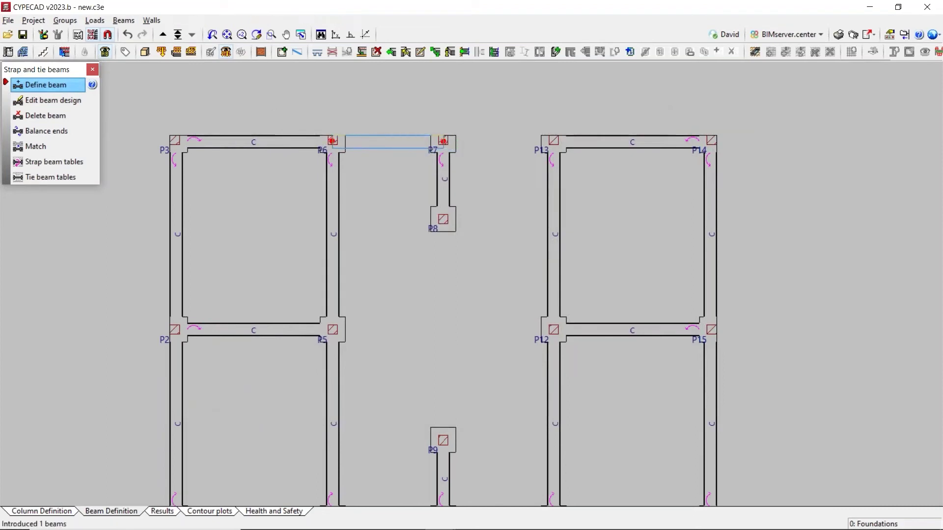
click(443, 141)
click(553, 141)
- Define C.1 tie beams between the footings of P10 and P11 and between P4 and P10
scroll(521, 93, down, 2)
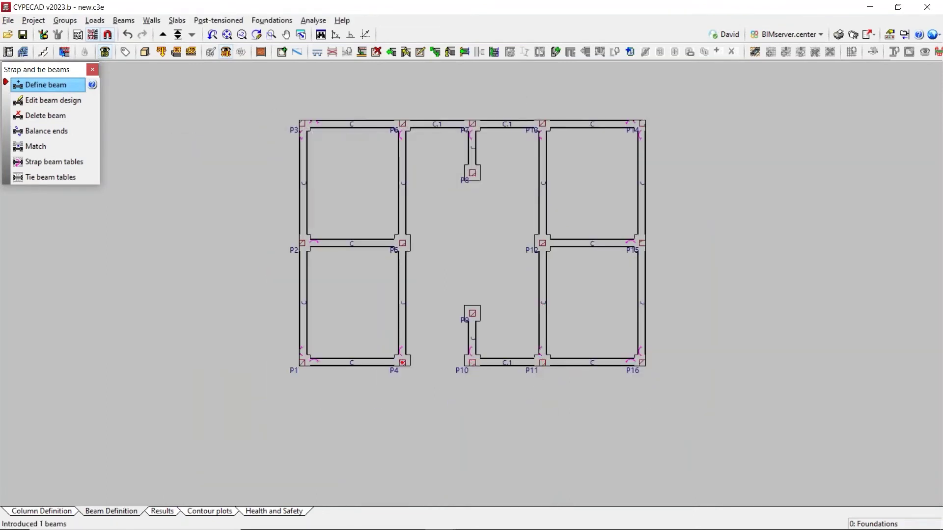
click(402, 362)
click(472, 362)
scroll(397, 283, up, 2)
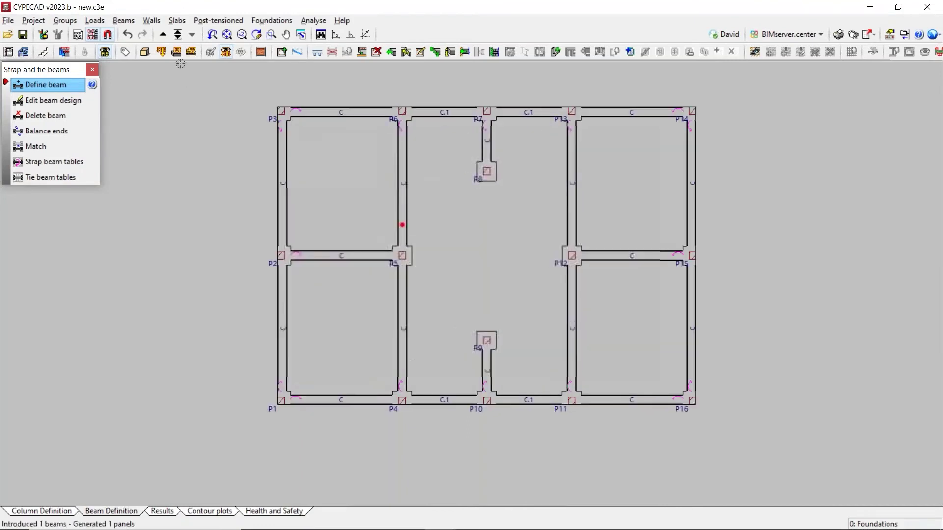
- Go up to Floor 1 and start defining dropped beams with a 30 cm width and 30 cm depth
click(162, 35)
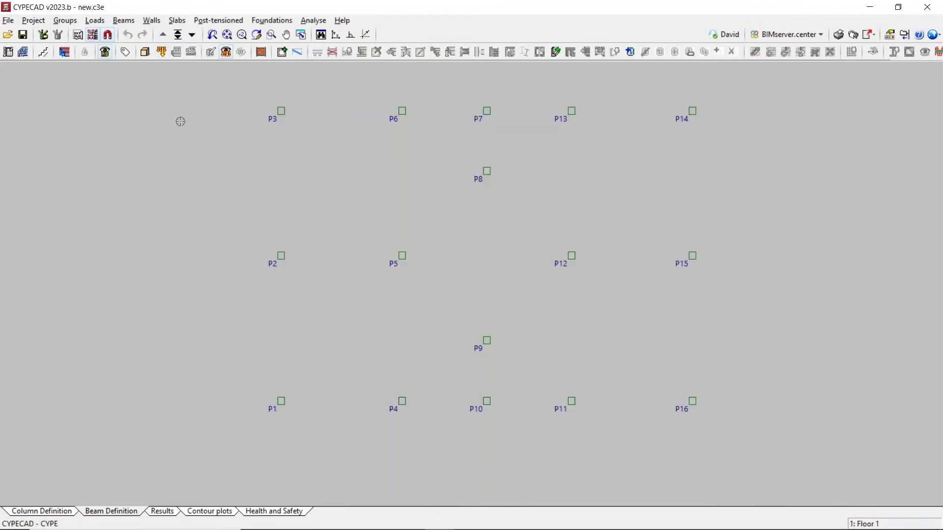
click(123, 20)
click(139, 34)
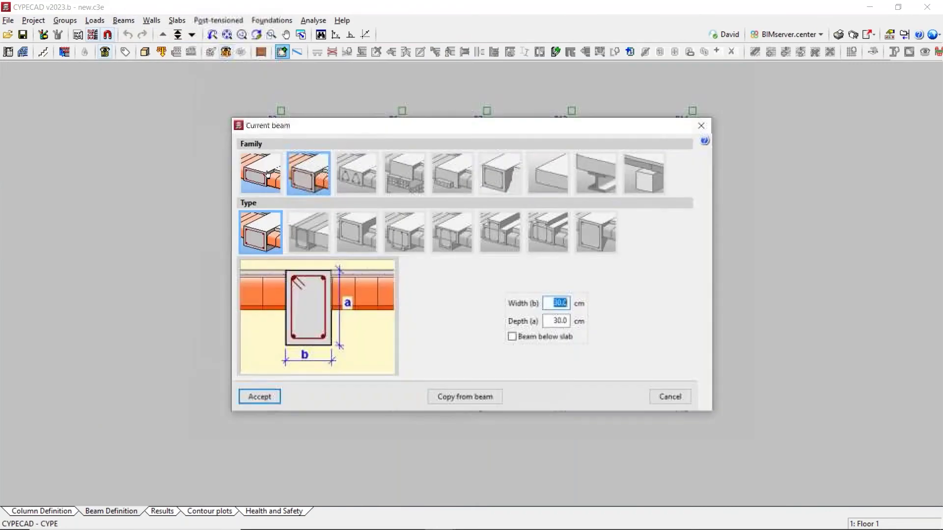
click(279, 395)
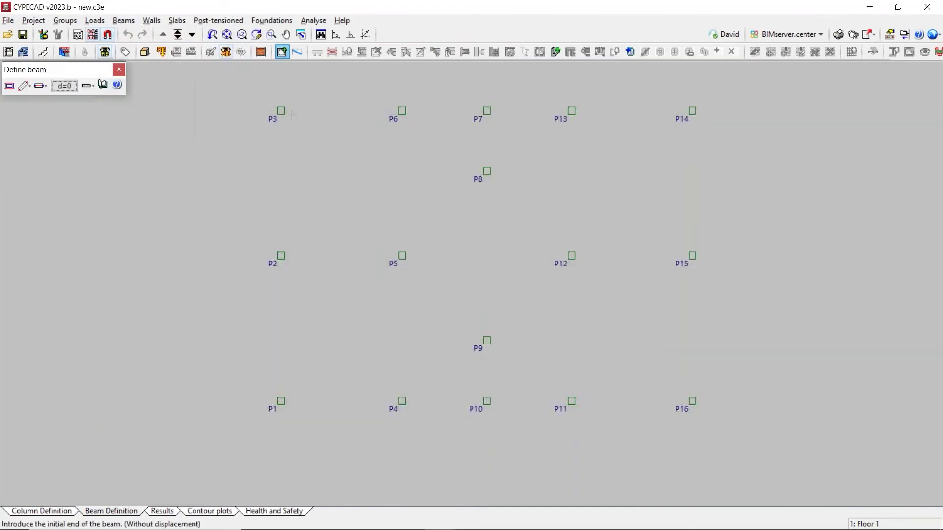
- Show the floorplan template on Floor 1
scroll(218, 154, down, 1)
click(92, 34)
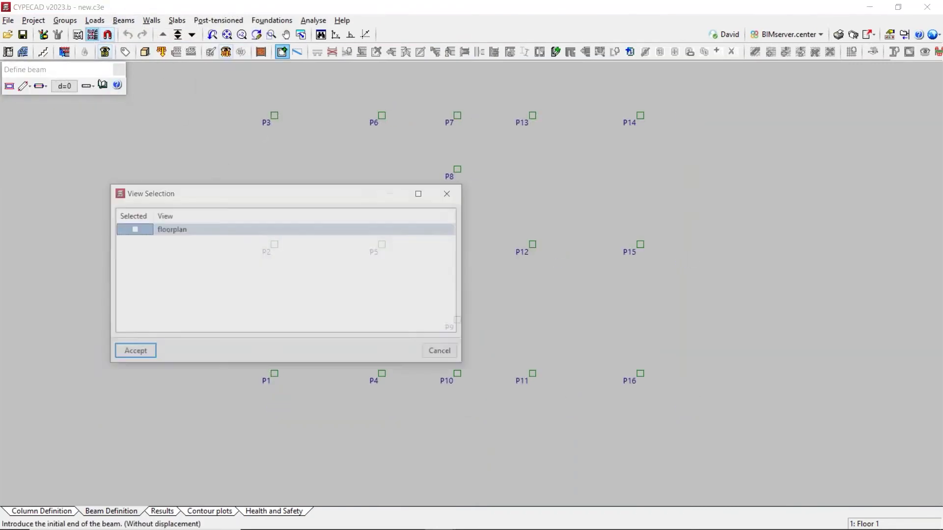
click(136, 351)
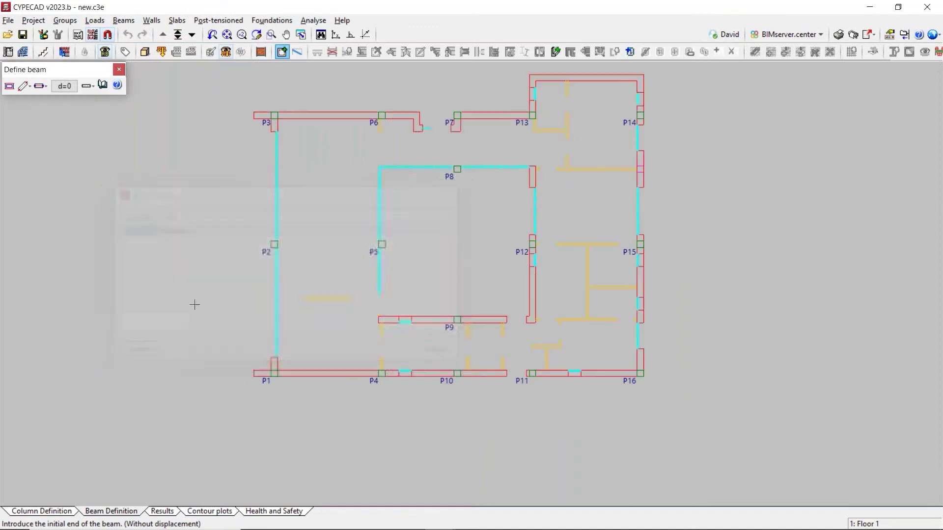
- Draw the 30x30 edge beam from column P3 through P6, P7 and P13 to P14
scroll(289, 110, up, 4)
scroll(289, 110, up, 2)
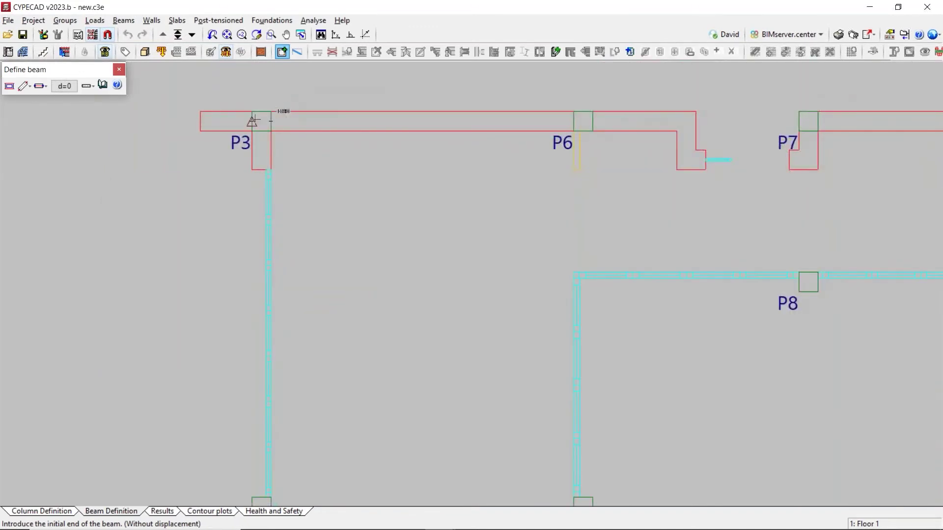
click(260, 121)
scroll(260, 121, up, 1)
scroll(164, 216, down, 3)
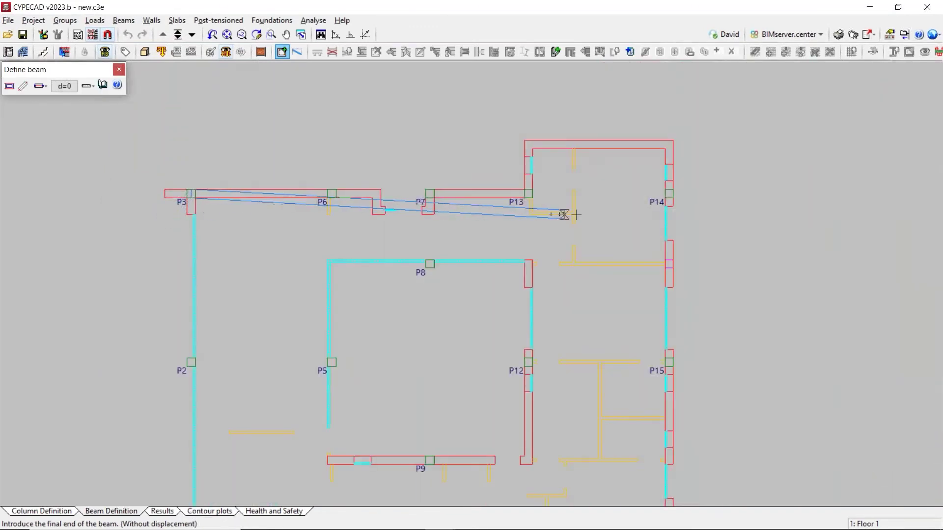
scroll(682, 186, up, 1)
scroll(683, 185, up, 2)
click(651, 202)
scroll(638, 120, down, 4)
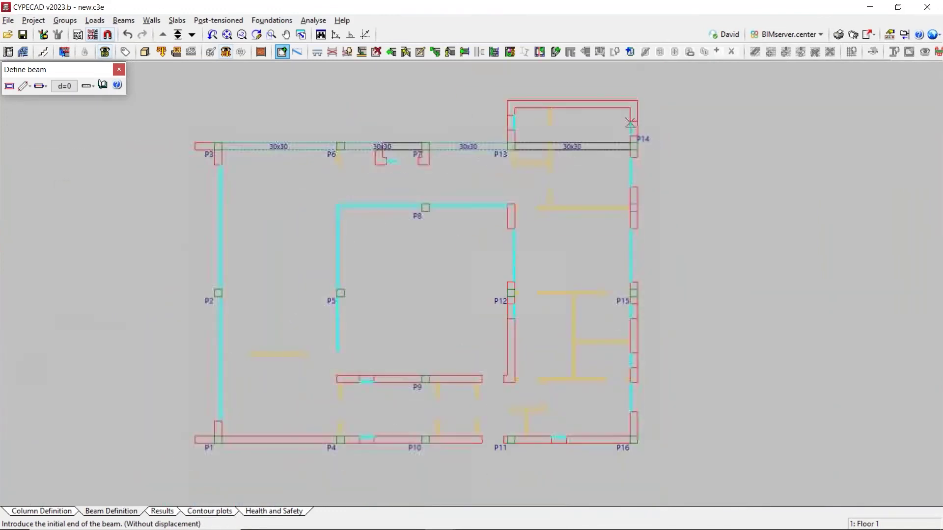
- Draw the 30x30 edge beam from column P16 through P11, P10 and P4 to P1
scroll(643, 437, up, 4)
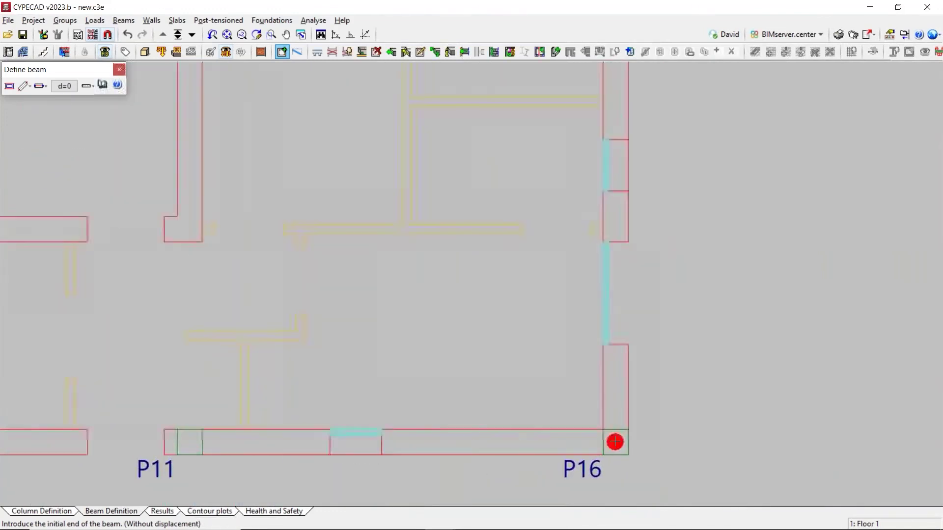
click(636, 432)
scroll(688, 422, down, 4)
scroll(246, 422, up, 4)
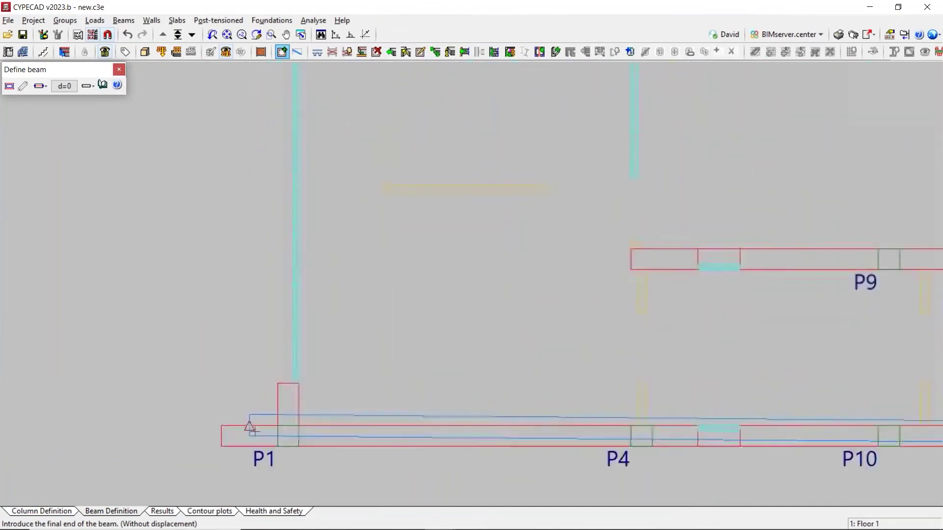
click(297, 436)
scroll(295, 441, down, 4)
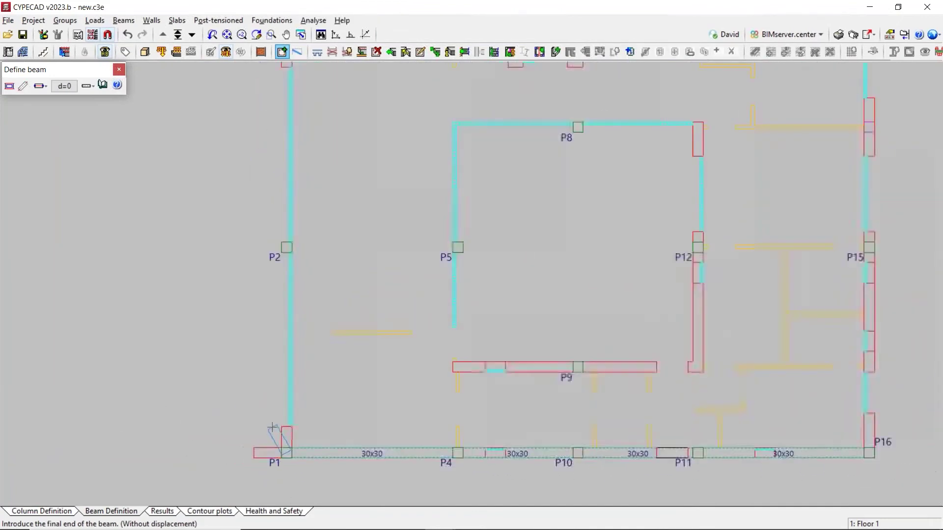
- Draw the 30x30 edge beam from column P1 through P2 to P3
scroll(279, 230, up, 2)
scroll(279, 230, up, 4)
click(301, 225)
scroll(202, 143, down, 4)
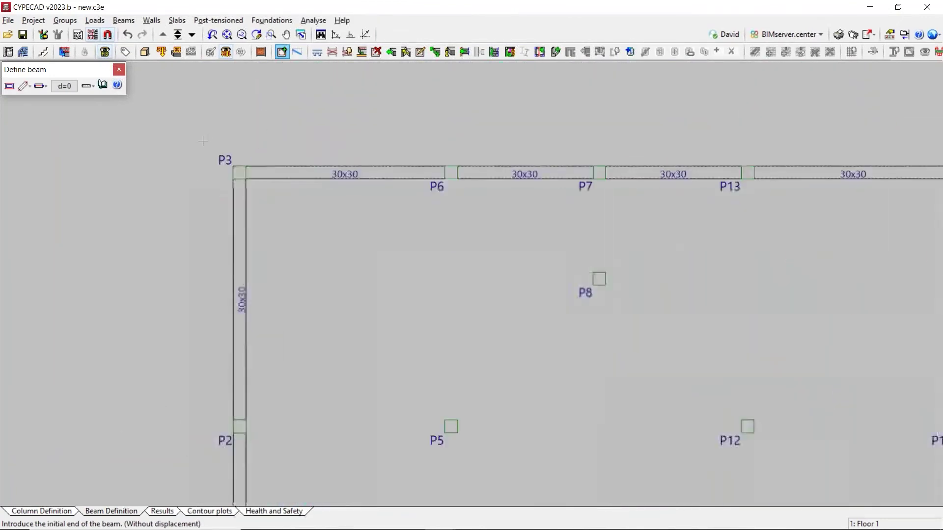
- Draw a 30x30 beam from column P6 through P5 to P4
scroll(441, 167, up, 4)
click(418, 170)
scroll(418, 169, down, 5)
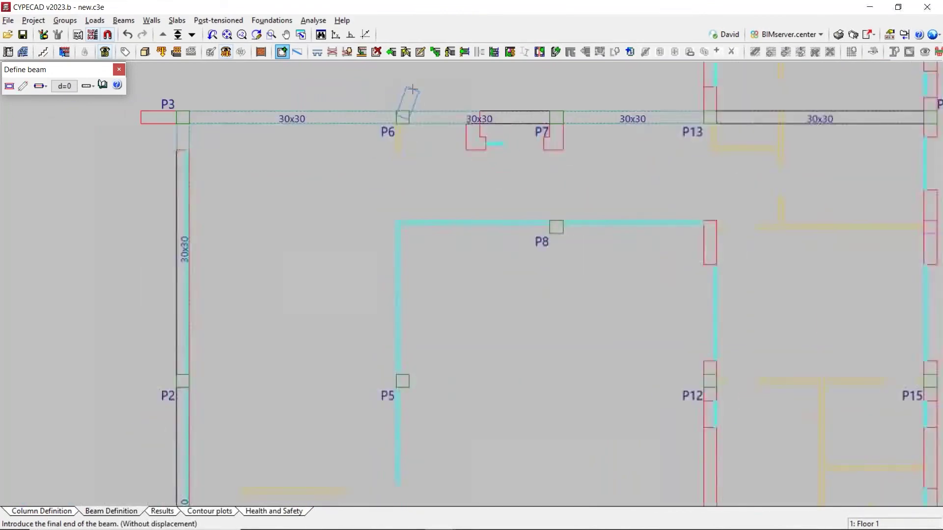
scroll(414, 391, up, 4)
click(400, 404)
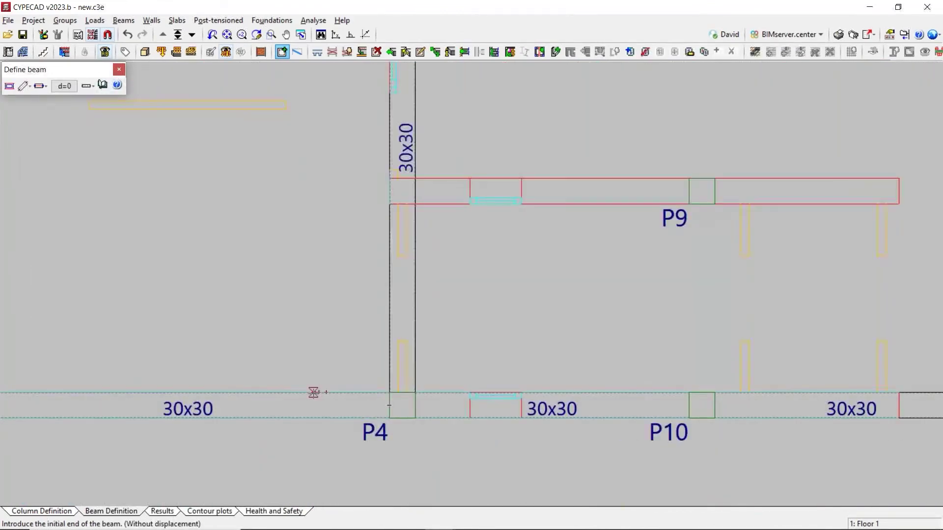
scroll(400, 404, down, 4)
- Draw a 30x30 beam from column P11 through P12 to P13
scroll(508, 372, up, 4)
click(522, 397)
scroll(522, 397, down, 5)
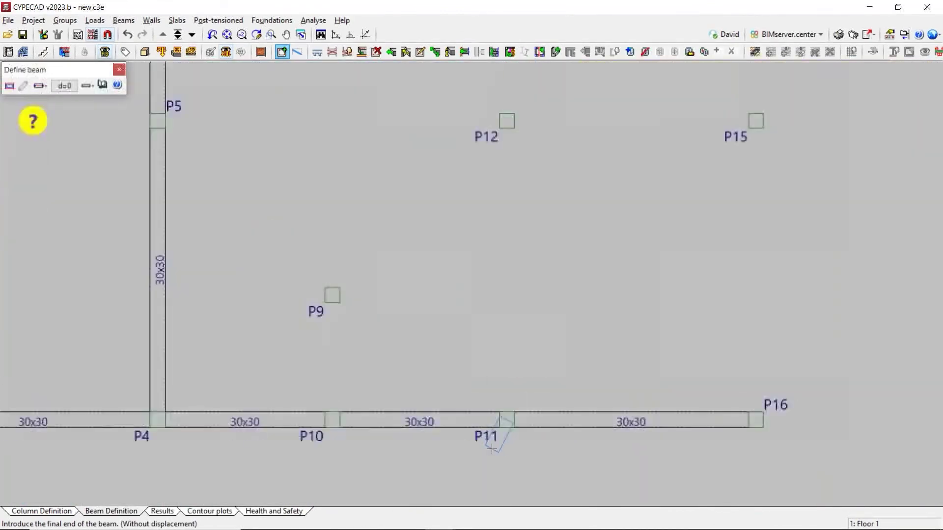
scroll(504, 222, up, 4)
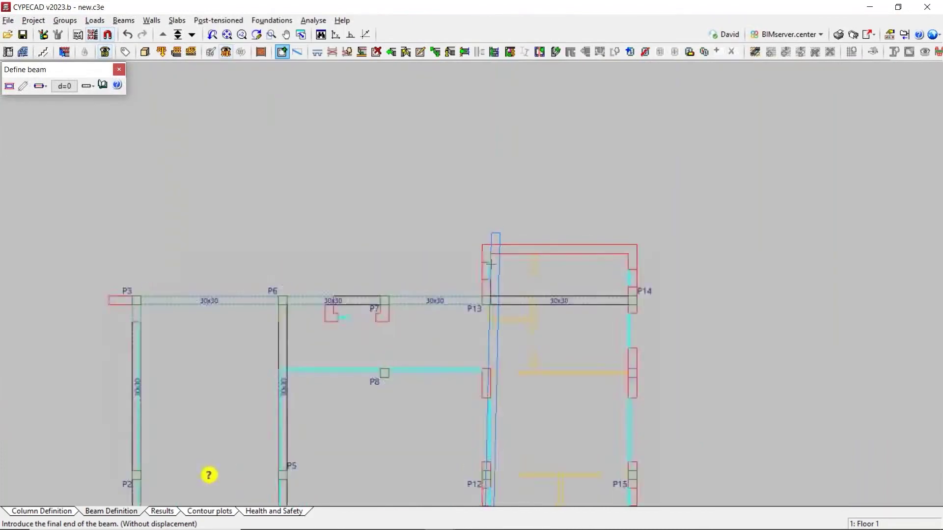
click(492, 300)
scroll(451, 208, down, 5)
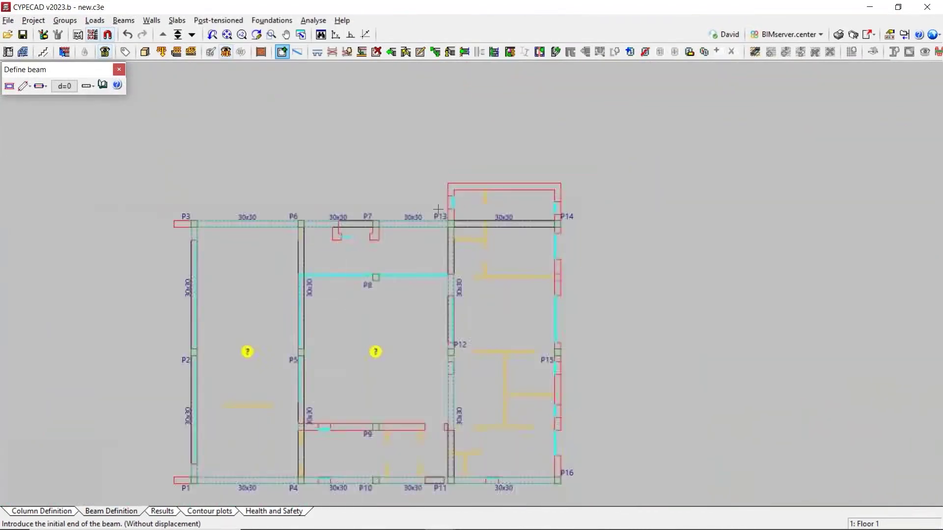
- Draw the 30x30 edge beam from column P14 through P15 to P16
scroll(554, 217, up, 4)
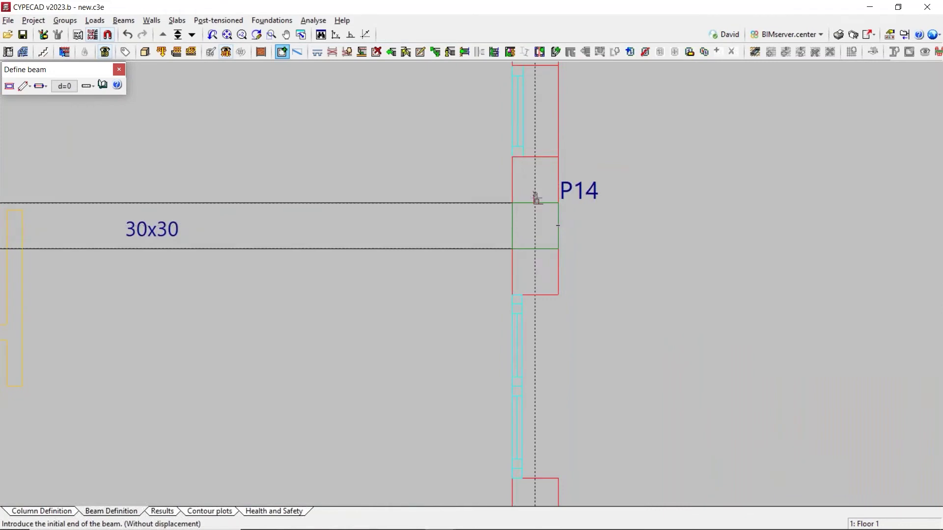
click(538, 230)
scroll(537, 230, down, 5)
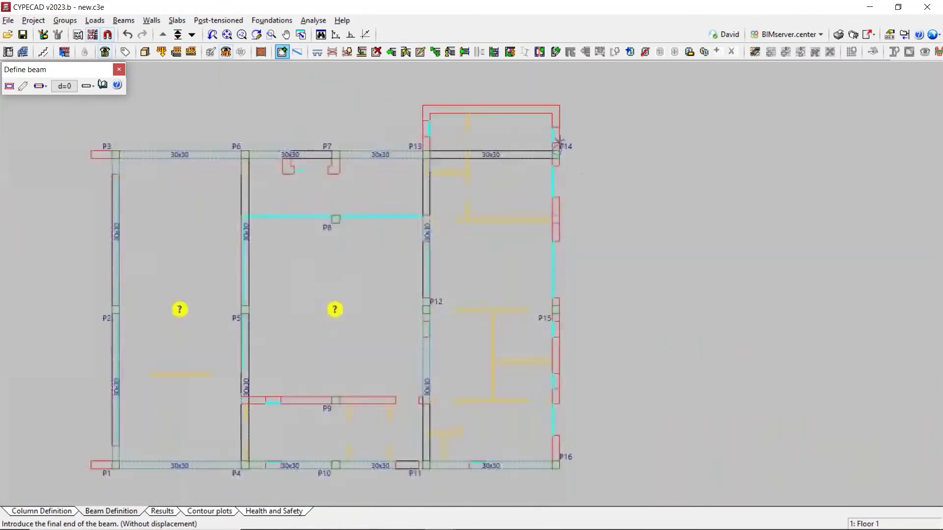
scroll(557, 374, up, 5)
scroll(557, 374, up, 2)
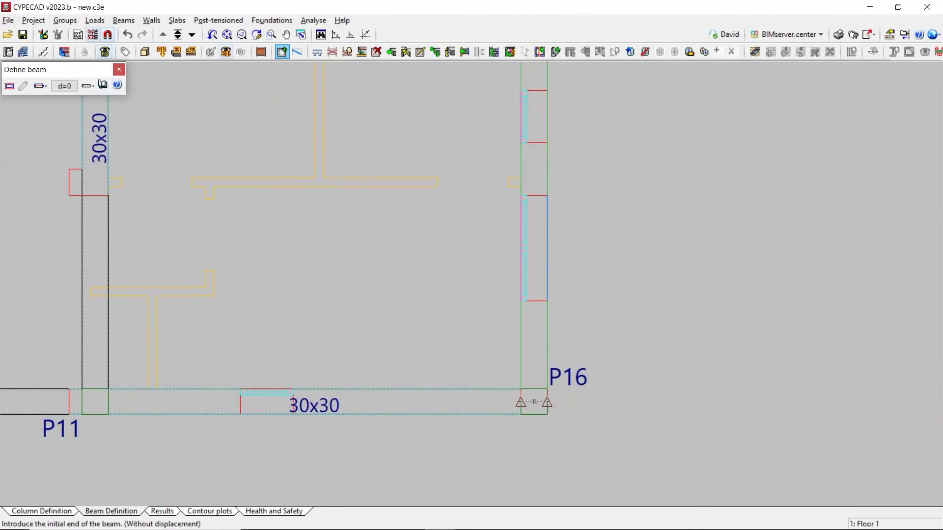
scroll(534, 401, down, 5)
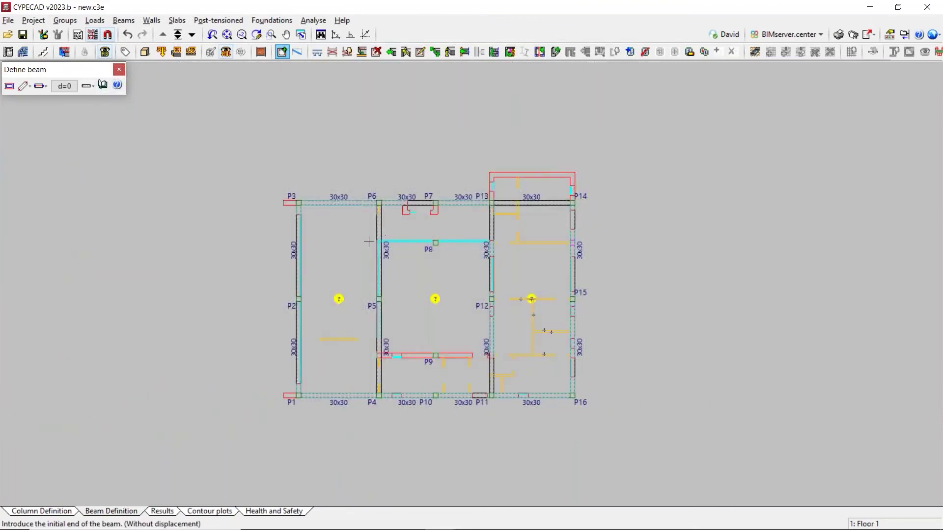
- Deactivate the template object snaps
scroll(369, 242, up, 6)
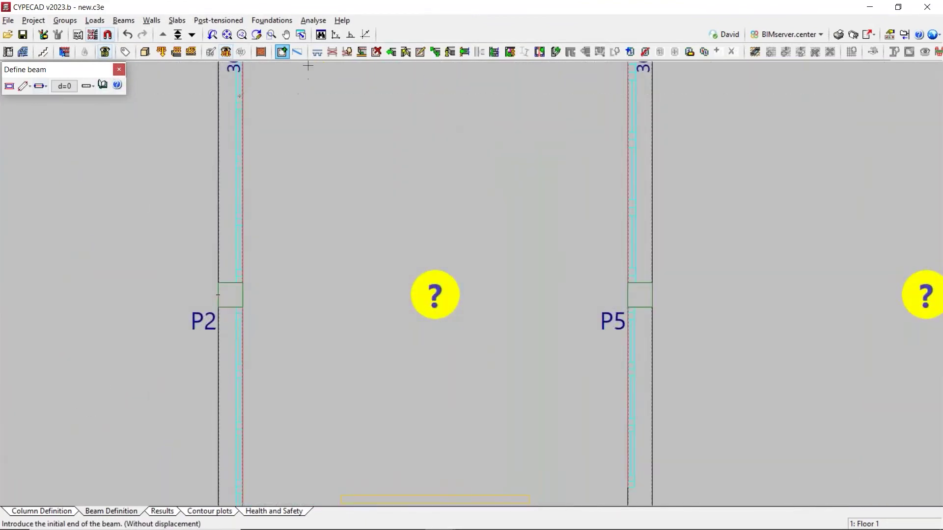
click(107, 35)
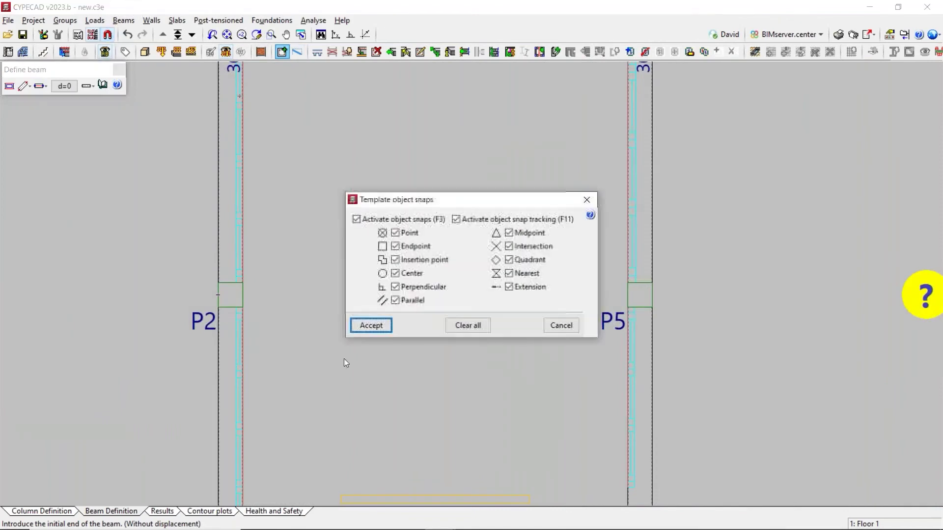
click(369, 324)
click(107, 34)
click(355, 217)
click(375, 323)
- Draw a 30x30 cross beam between columns P2 and P5
scroll(230, 294, up, 2)
click(230, 294)
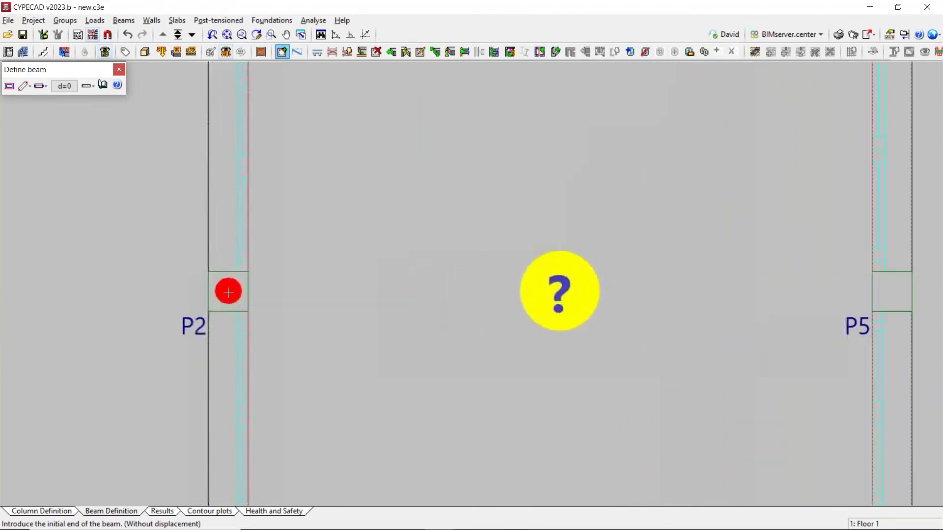
scroll(230, 294, down, 4)
click(640, 295)
scroll(350, 262, down, 3)
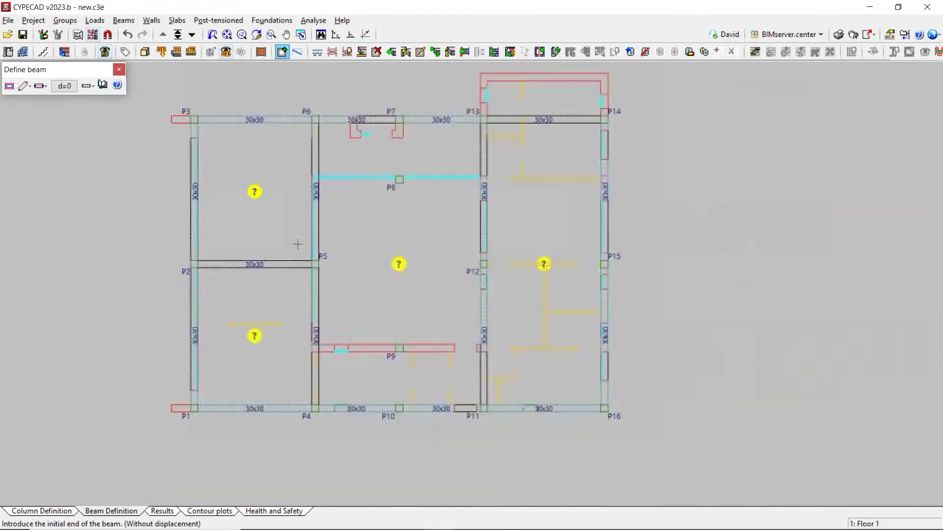
- Draw a 30x30 cross beam between columns P12 and P15
scroll(533, 242, up, 1)
scroll(533, 242, up, 1)
click(431, 286)
click(672, 281)
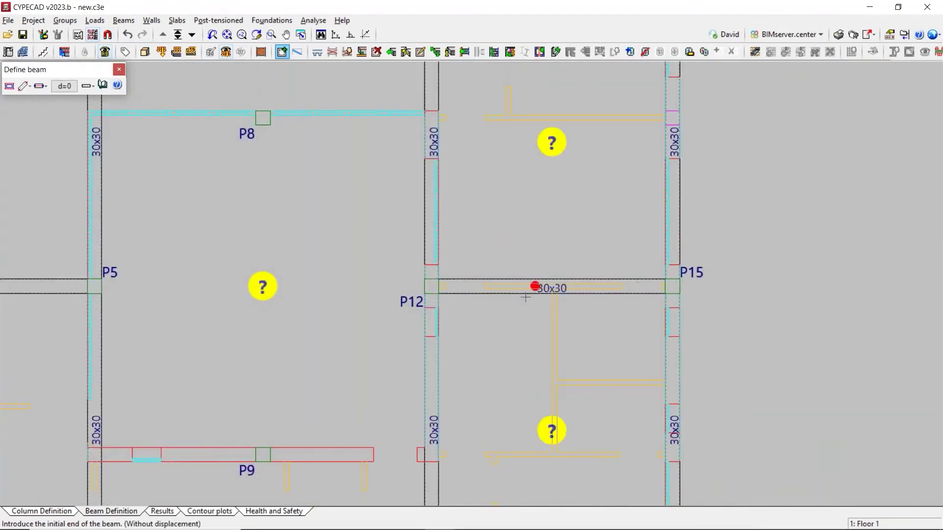
scroll(532, 287, down, 3)
scroll(378, 365, up, 2)
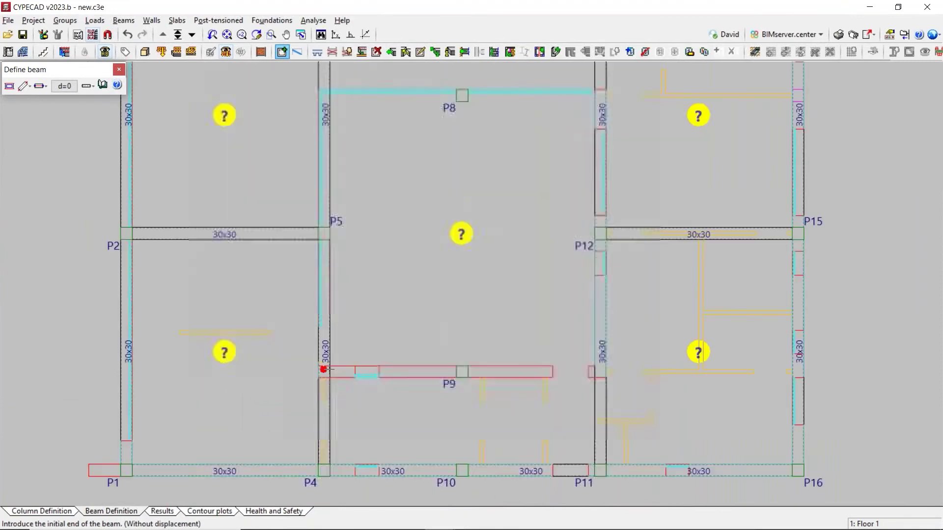
- Draw a straight 30x30 cross beam through column P9, from the P4–P5 beam to the P11–P12 beam
click(349, 367)
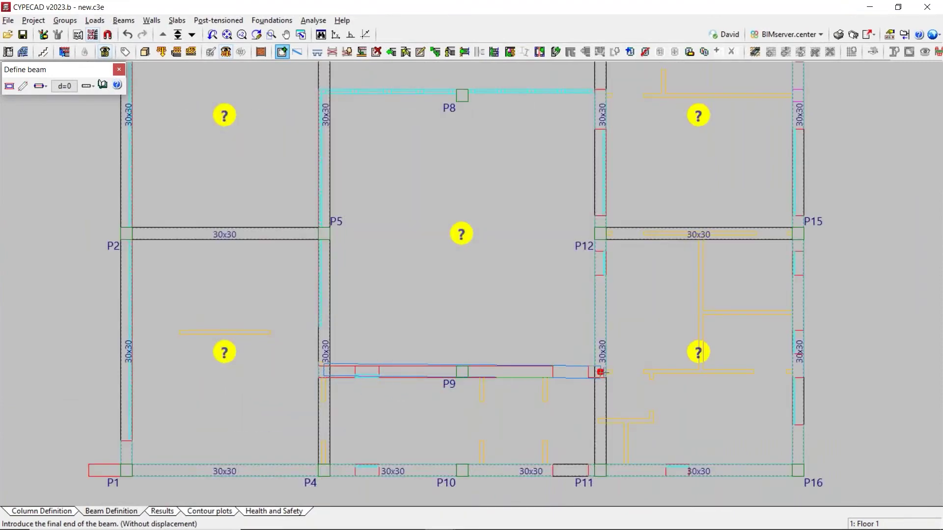
click(600, 381)
scroll(364, 382, up, 2)
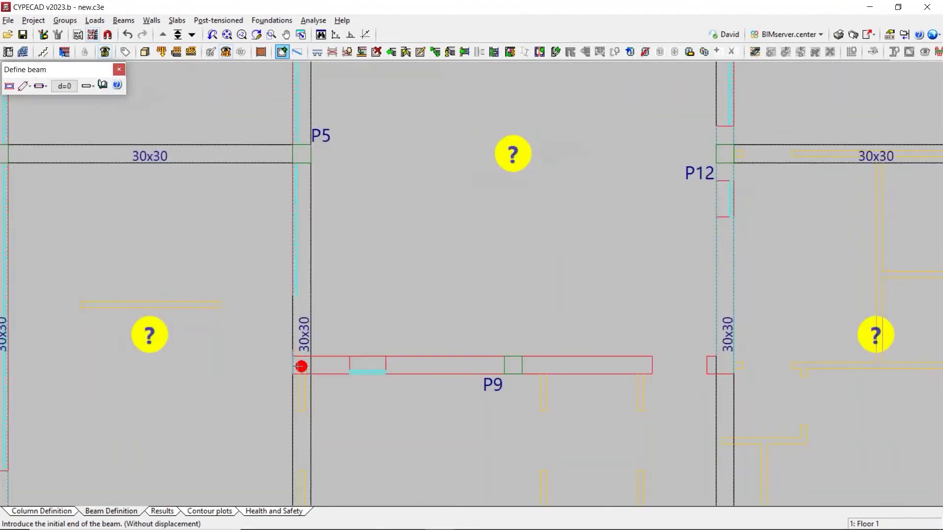
click(301, 366)
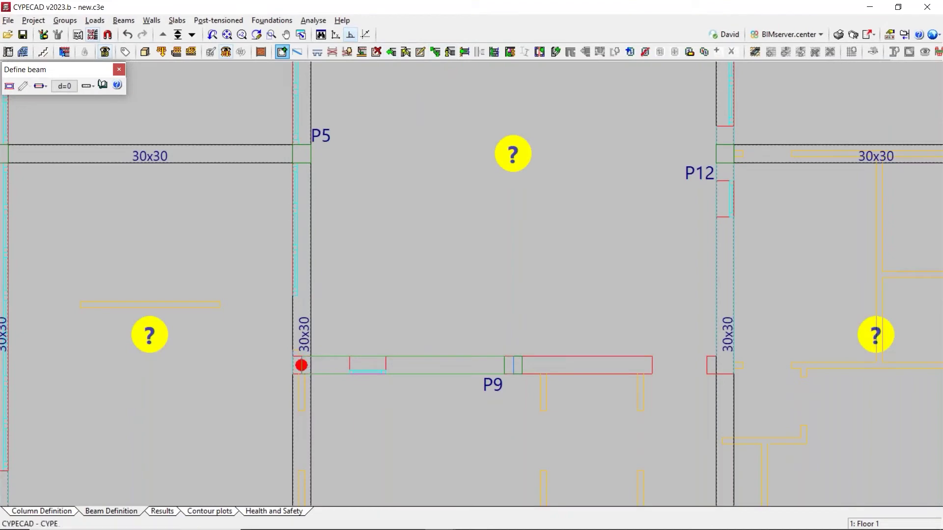
click(299, 364)
click(725, 365)
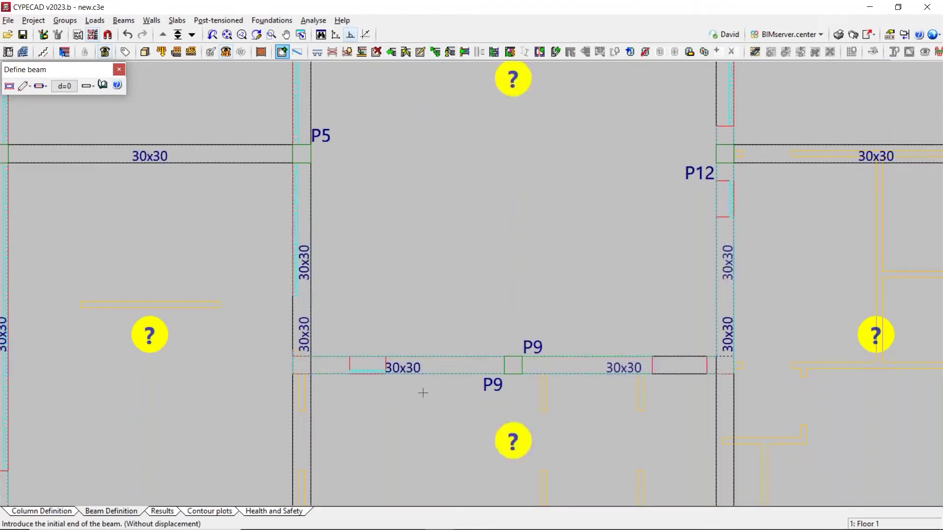
- Reactivate the template object snaps
scroll(417, 393, down, 5)
scroll(648, 121, up, 5)
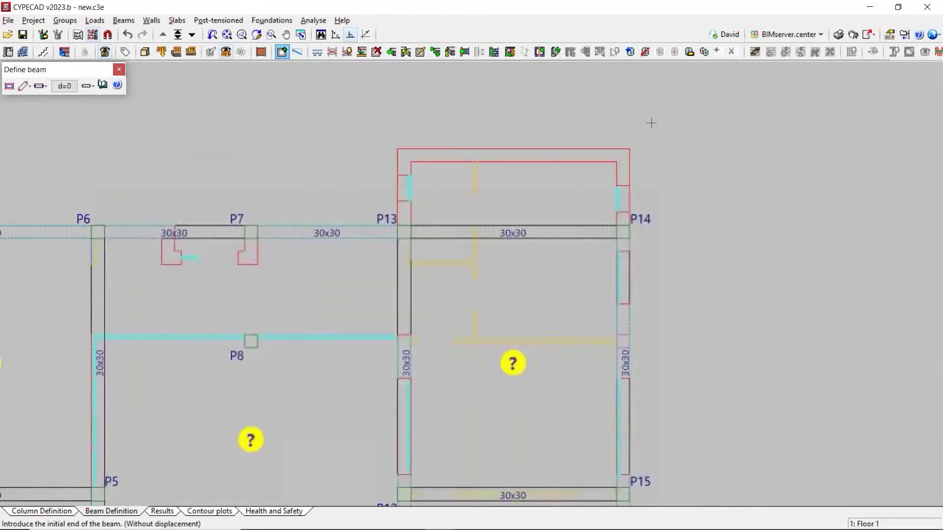
click(108, 35)
click(373, 220)
click(377, 325)
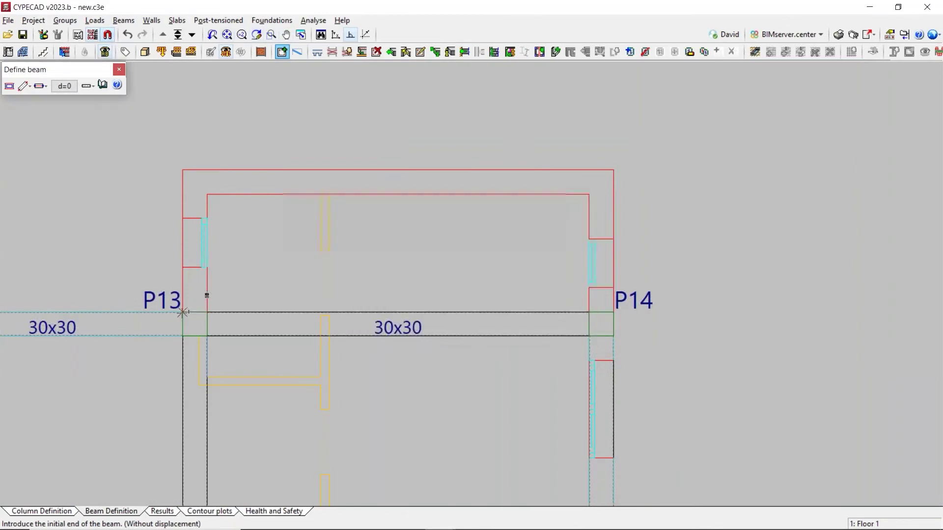
- Draw left-aligned 30x30 cantilever beams between columns P13 and P14 and the outer corners of the projecting template outline
scroll(188, 313, up, 1)
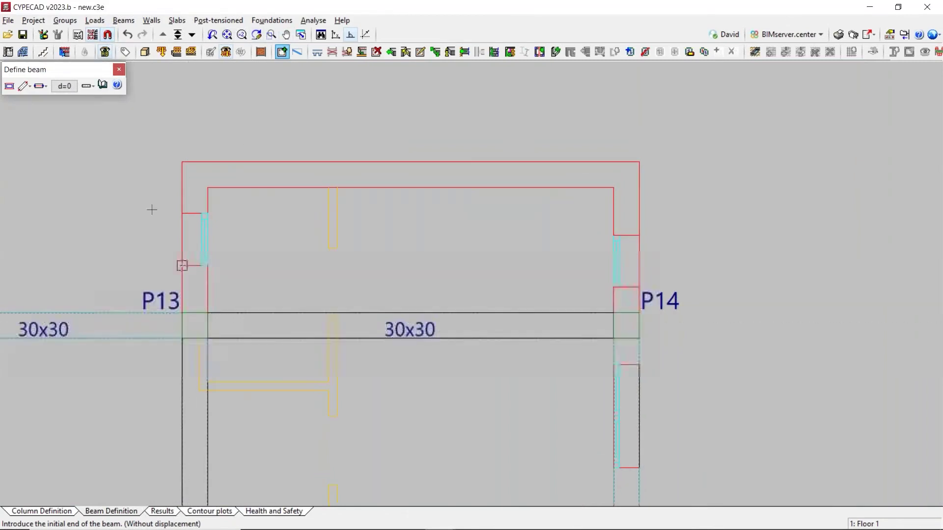
click(48, 87)
click(72, 104)
click(182, 312)
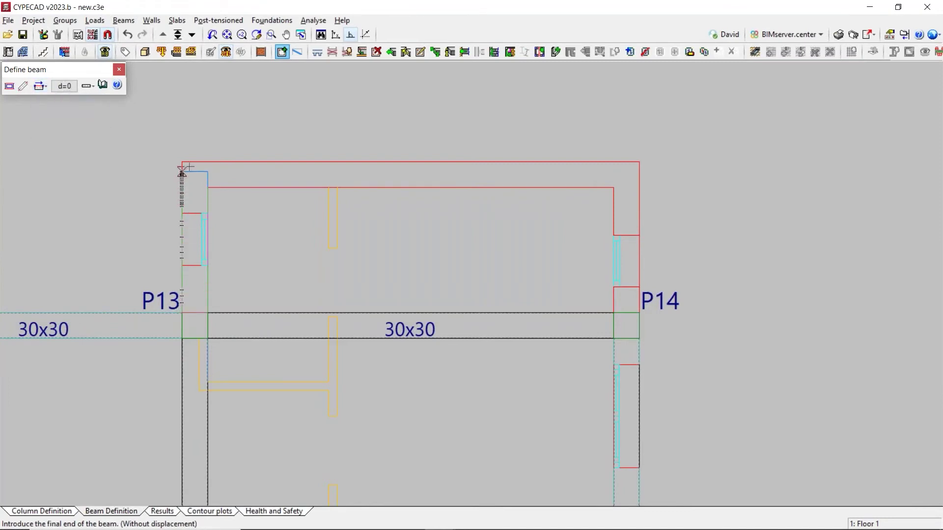
click(190, 163)
click(638, 161)
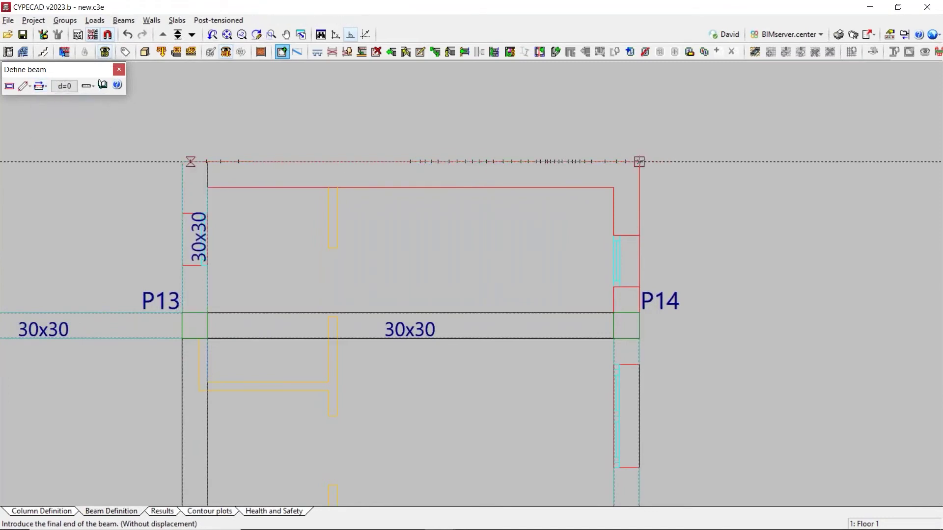
click(638, 313)
- Draw a right-aligned 30x30 cantilever beam from column P3 outward to the end of the template wall stub
scroll(617, 137, down, 4)
scroll(287, 172, up, 4)
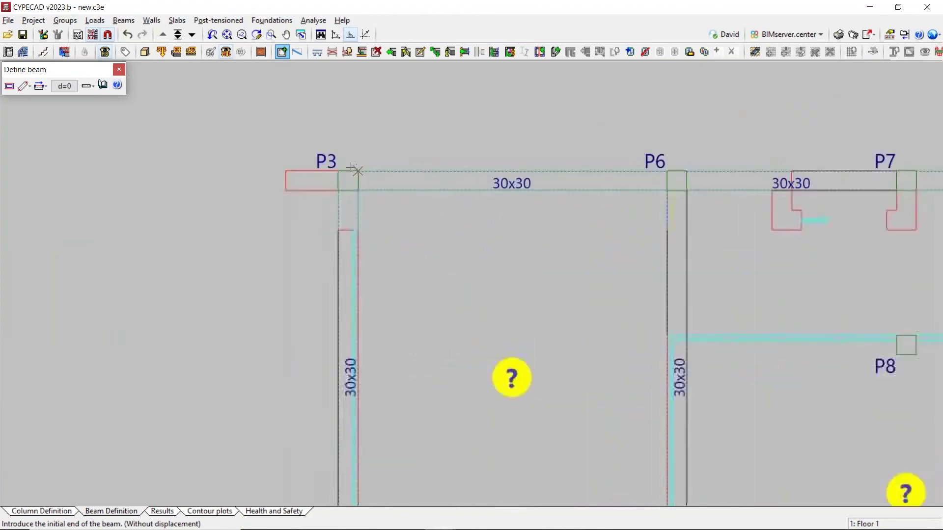
click(281, 166)
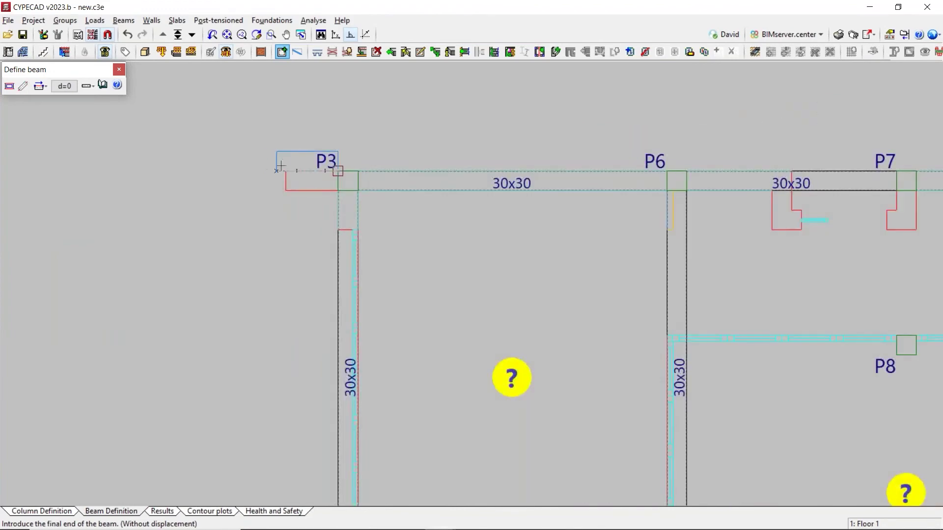
click(45, 86)
click(50, 132)
click(274, 165)
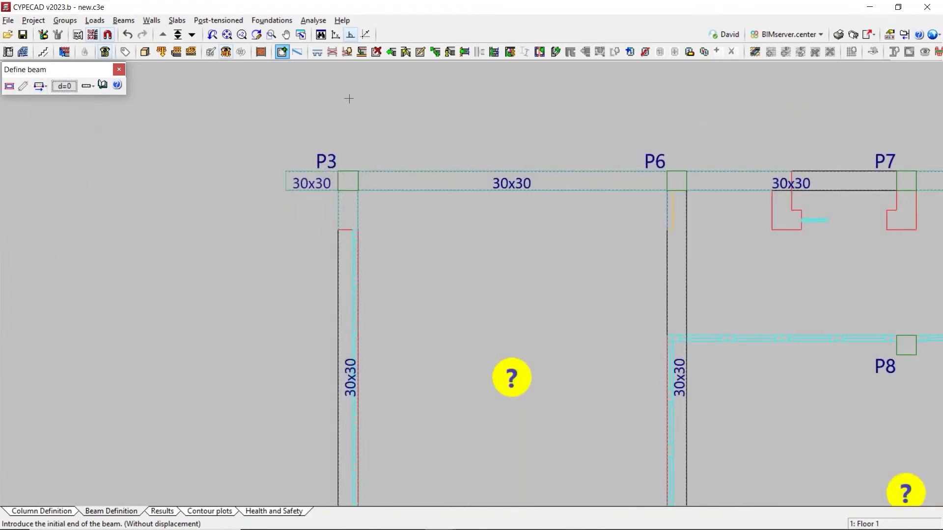
- Draw the outer 30x30 edge beam parallel to P3–P1, and the short cantilever beam joining it to column P1
scroll(330, 122, down, 4)
scroll(326, 124, up, 2)
click(320, 106)
scroll(327, 221, down, 3)
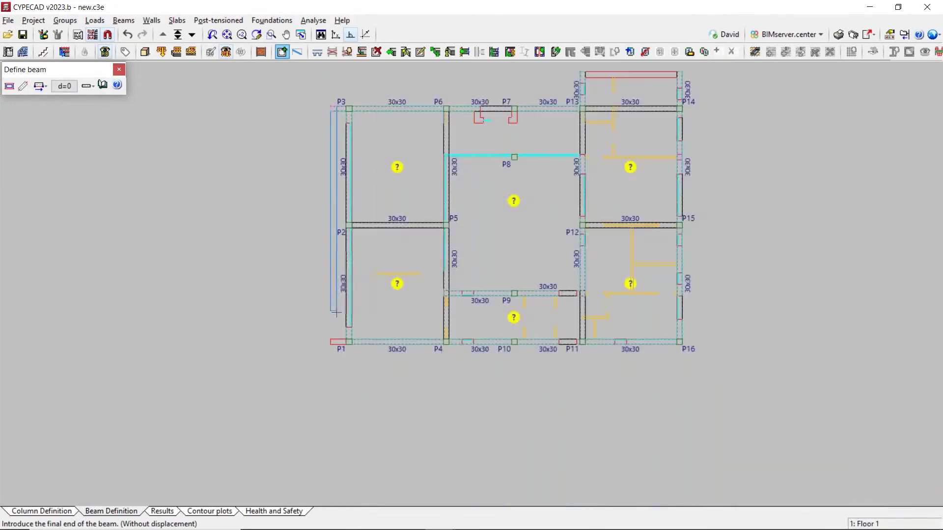
scroll(334, 343, up, 3)
scroll(335, 345, up, 1)
click(335, 345)
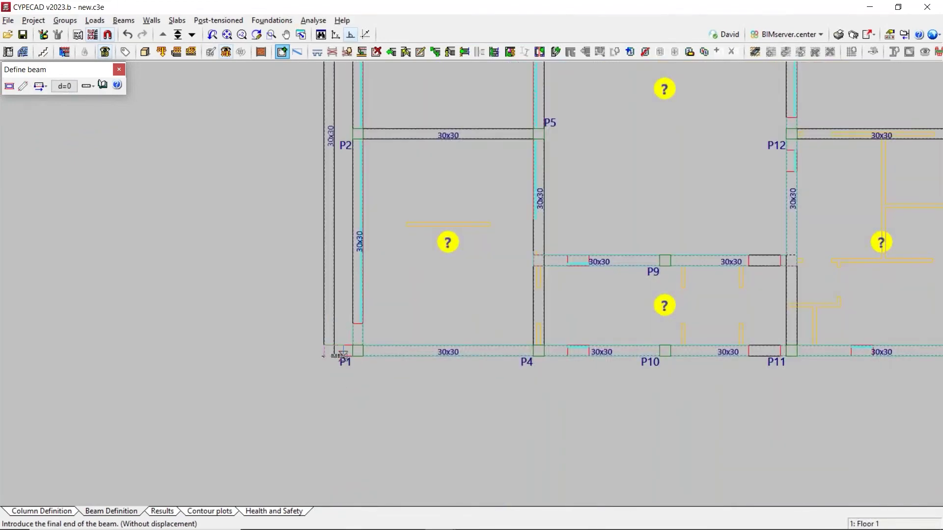
scroll(348, 131, down, 3)
scroll(448, 174, up, 2)
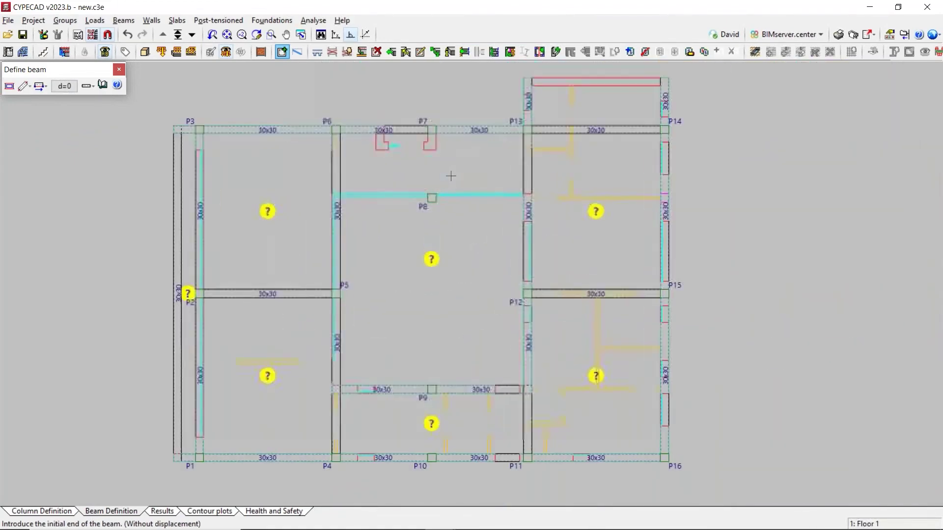
- Set the beam alignment to centre and deactivate the template object snaps
scroll(399, 119, up, 2)
click(40, 86)
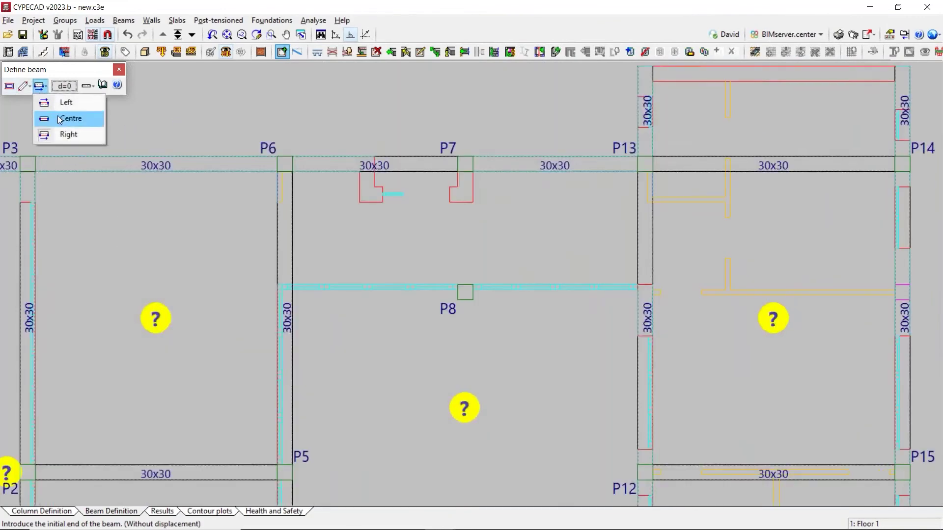
click(69, 119)
scroll(470, 291, up, 2)
scroll(435, 247, down, 1)
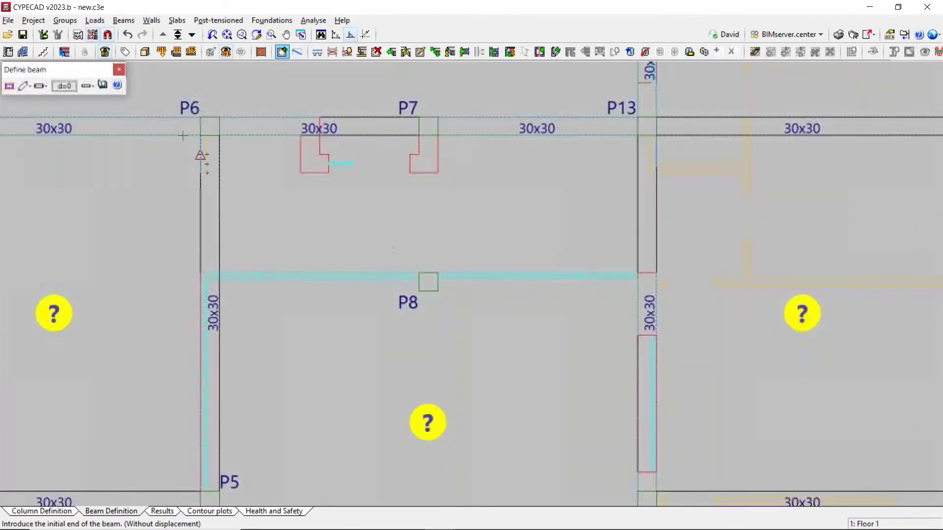
click(107, 34)
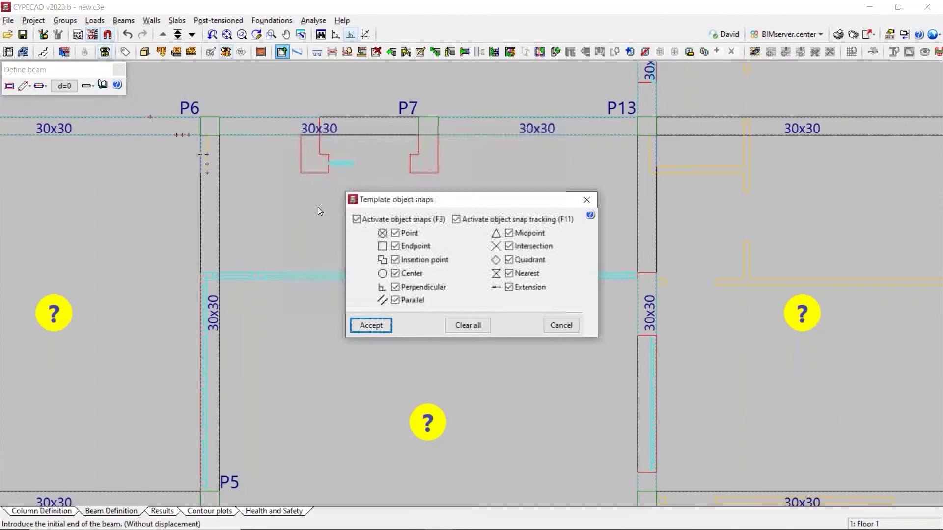
click(357, 220)
click(368, 324)
- Draw 30x30 beams from column P8 to the P5–P6 beam and to the P12–P13 beam
scroll(524, 275, up, 1)
click(400, 282)
click(120, 282)
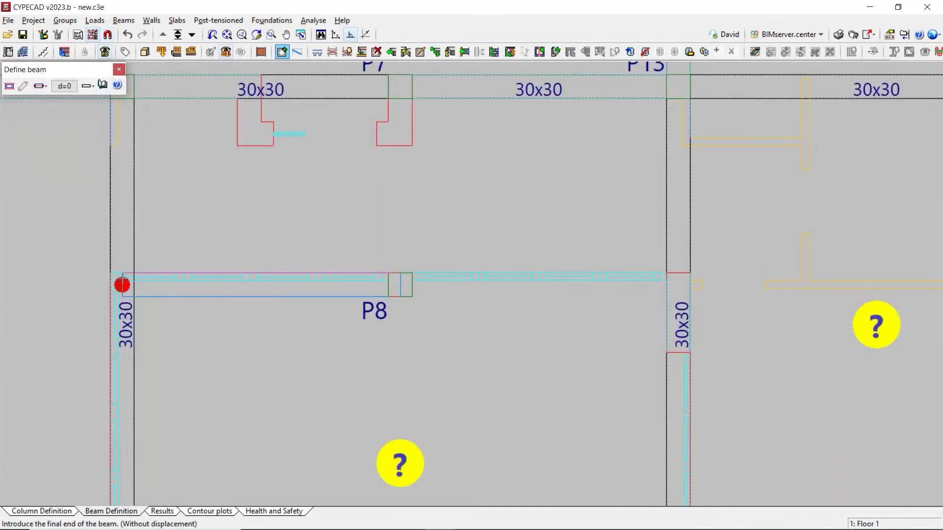
click(349, 281)
scroll(295, 276, down, 1)
click(532, 279)
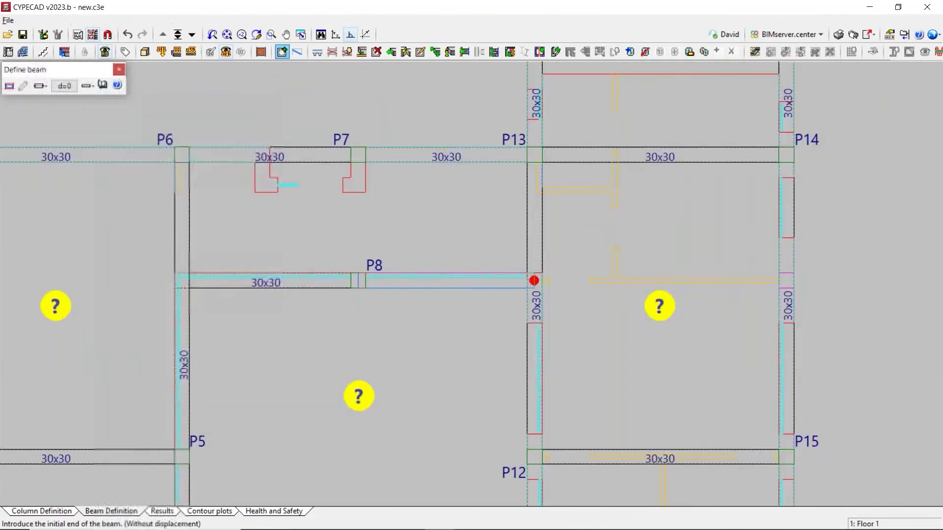
- Start defining flat slab panels with 20 cm depth and reinforcement parallel to a beam
scroll(395, 219, down, 2)
scroll(495, 175, down, 1)
scroll(374, 143, up, 3)
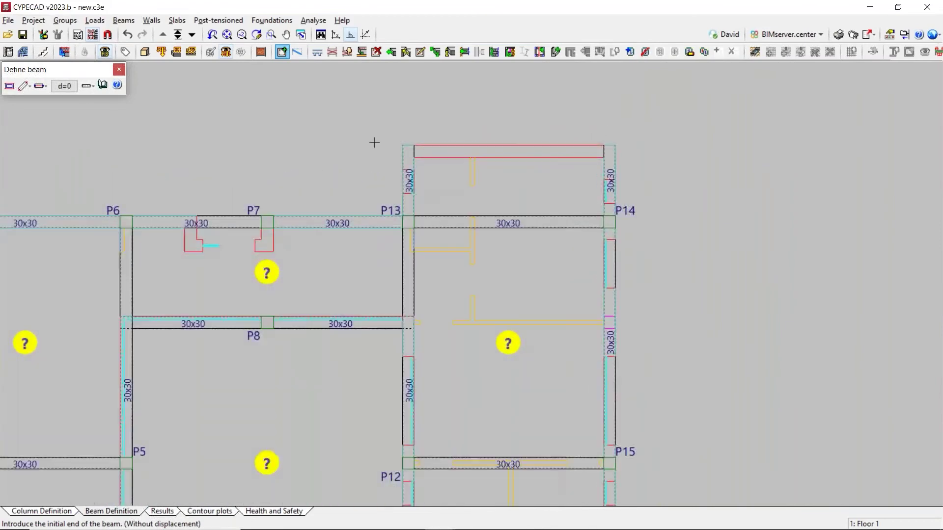
scroll(370, 179, down, 5)
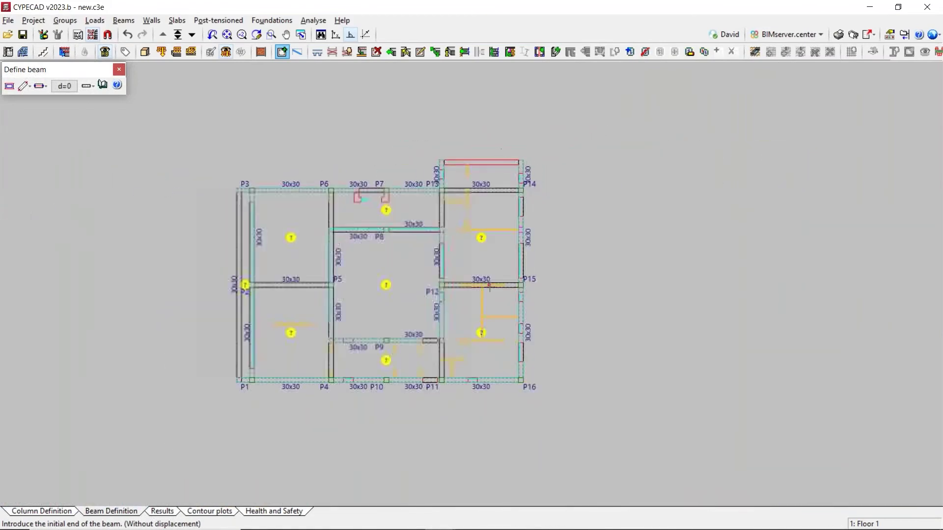
scroll(307, 320, up, 3)
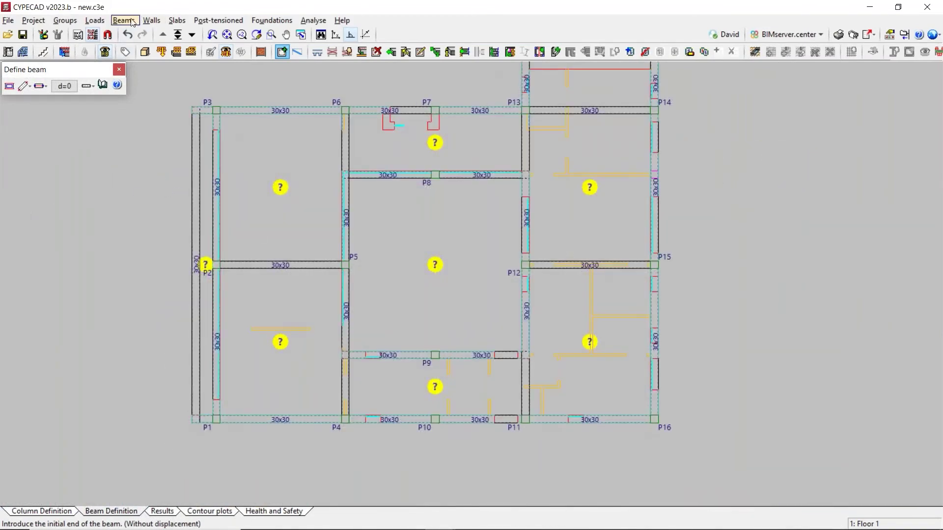
click(178, 20)
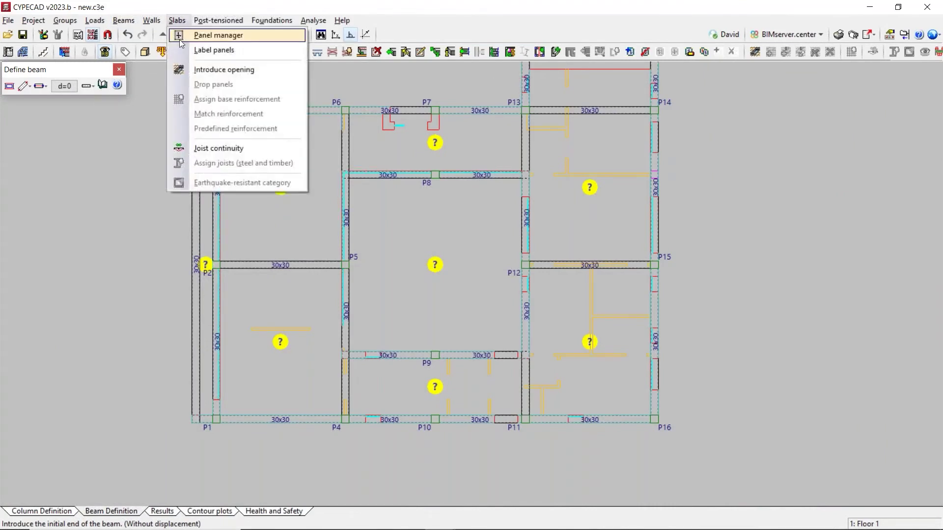
click(179, 39)
click(47, 87)
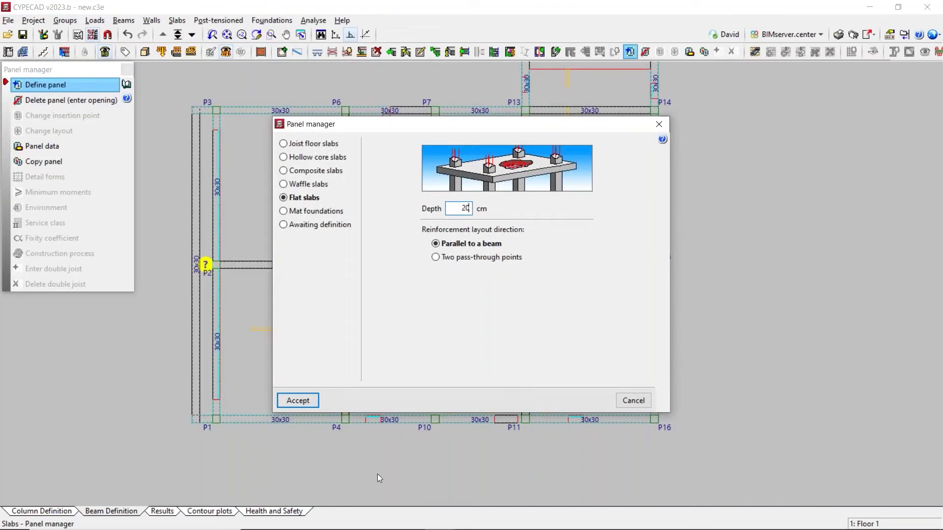
click(298, 401)
- Assign the flat slab to the two panels between P1–P3 and P4–P6, the outer overhang strip, and the panel between P7 and P8
click(280, 338)
click(263, 265)
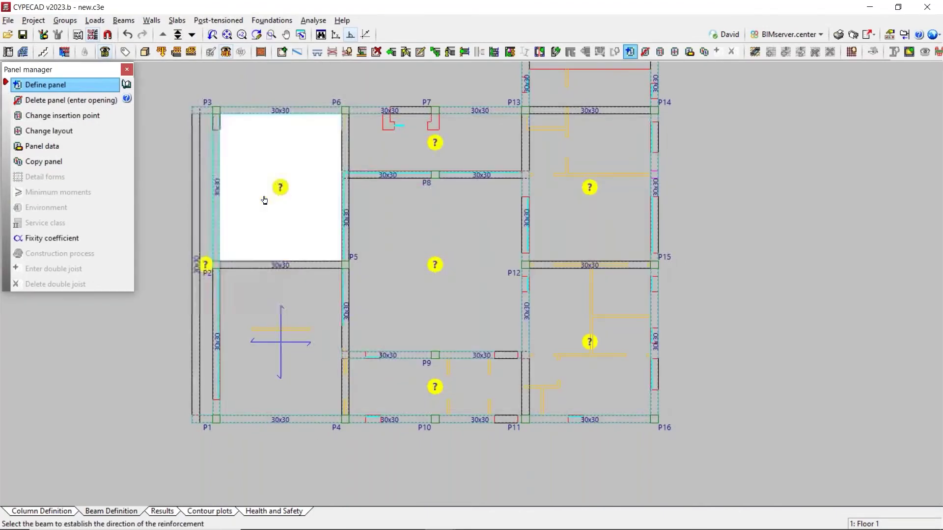
click(227, 181)
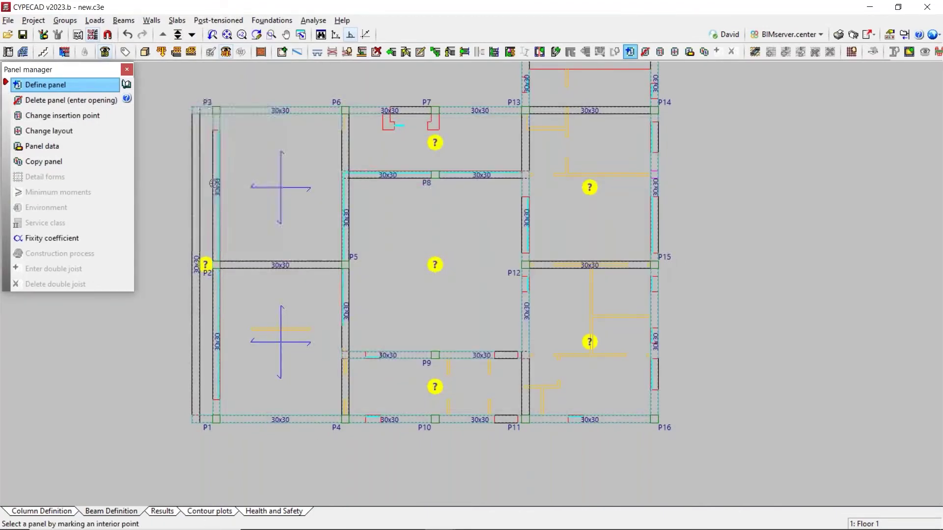
click(210, 112)
click(388, 143)
click(374, 110)
- Assign the flat slab to the two panels between P11–P13 and P14–P16, and to the panel between P9 and P10
click(618, 142)
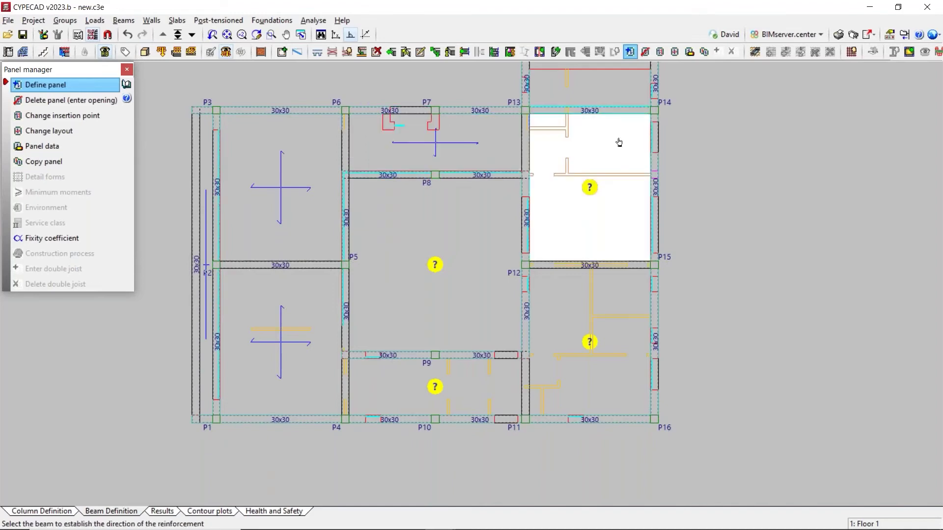
click(611, 113)
click(616, 275)
click(604, 266)
click(500, 370)
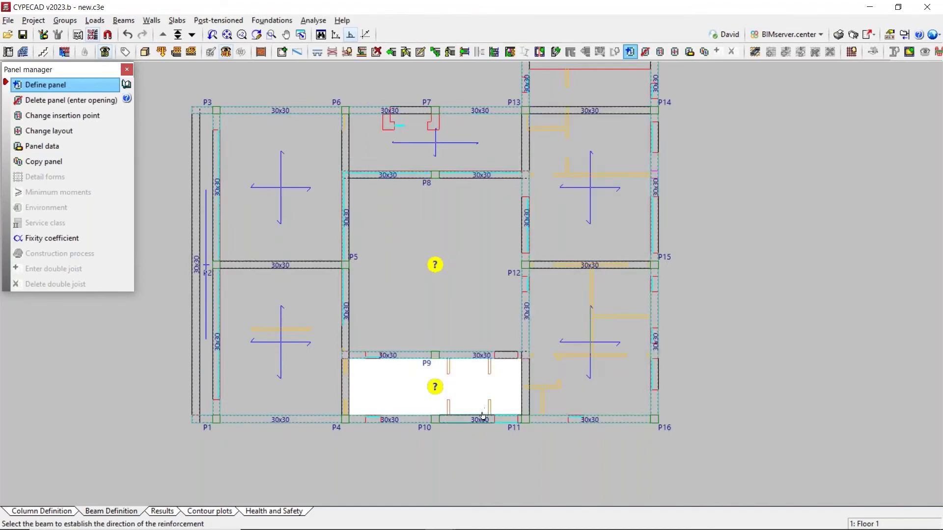
click(483, 416)
- Turn the central panel between P5, P8, P12 and P9 into an opening
scroll(511, 157, up, 5)
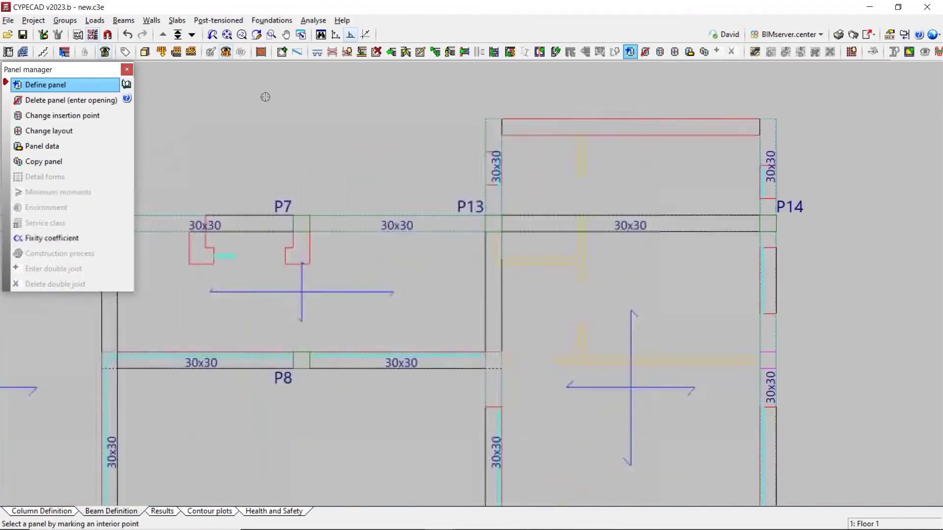
scroll(265, 97, up, 1)
click(123, 20)
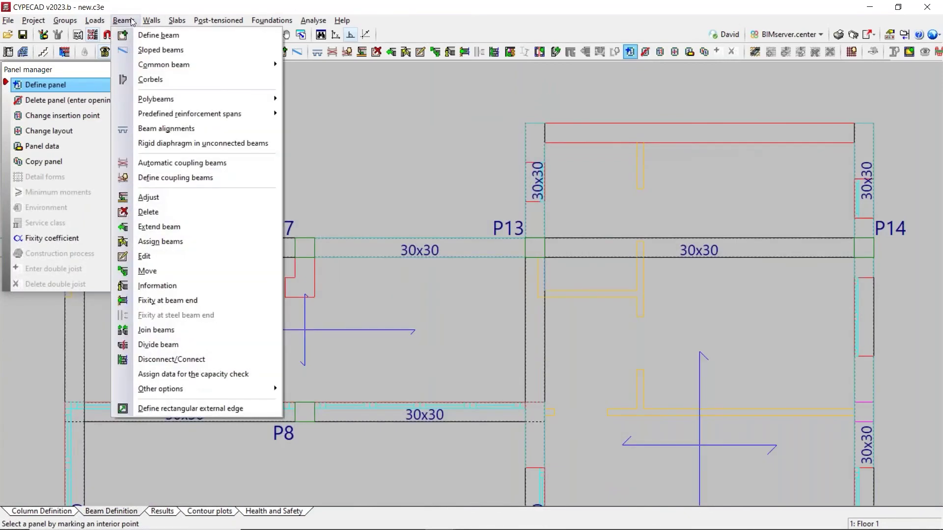
click(129, 18)
click(73, 99)
scroll(477, 157, down, 3)
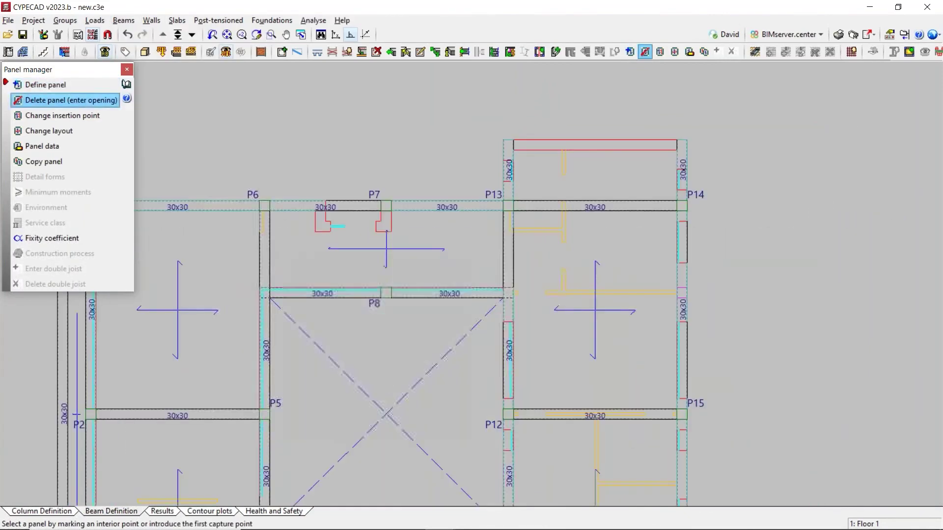
- Examine the beams, slabs and central opening from several sides in the 3D view of the building
click(145, 52)
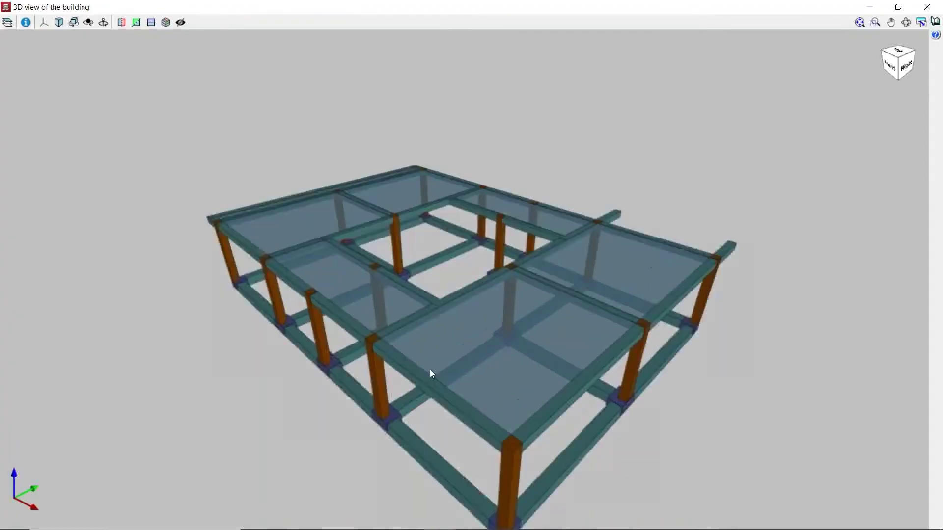
middle_drag(430, 372, 205, 339)
scroll(205, 339, up, 3)
middle_drag(152, 380, 275, 328)
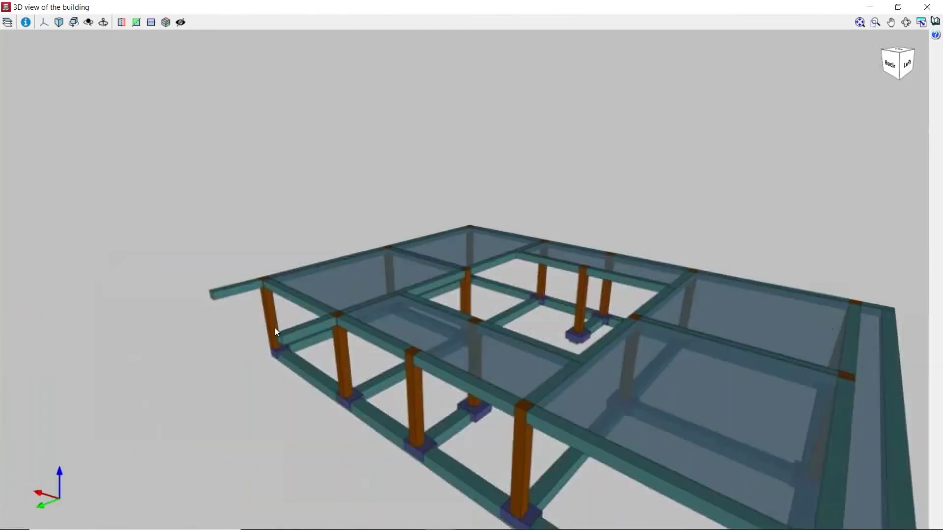
click(940, 5)
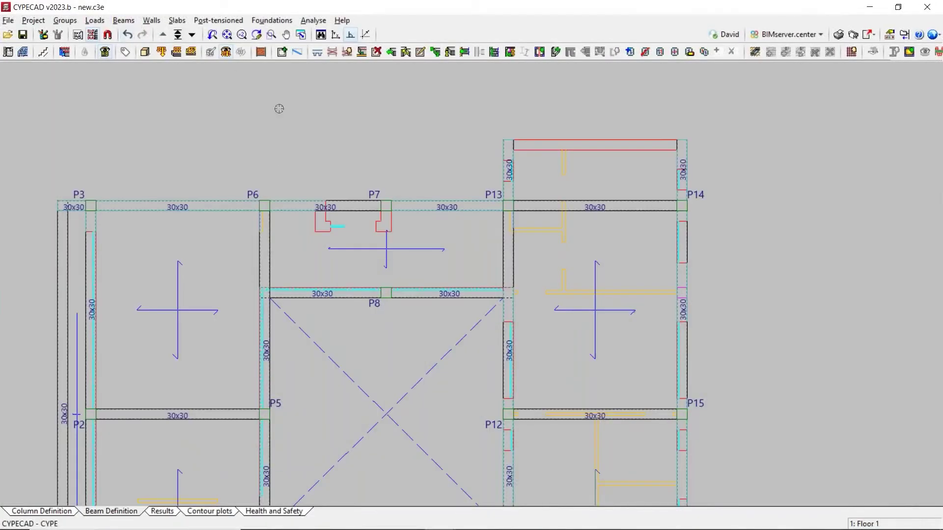
- Start defining a beam near P13 and P14 and hide the floorplan template view
scroll(663, 105, up, 3)
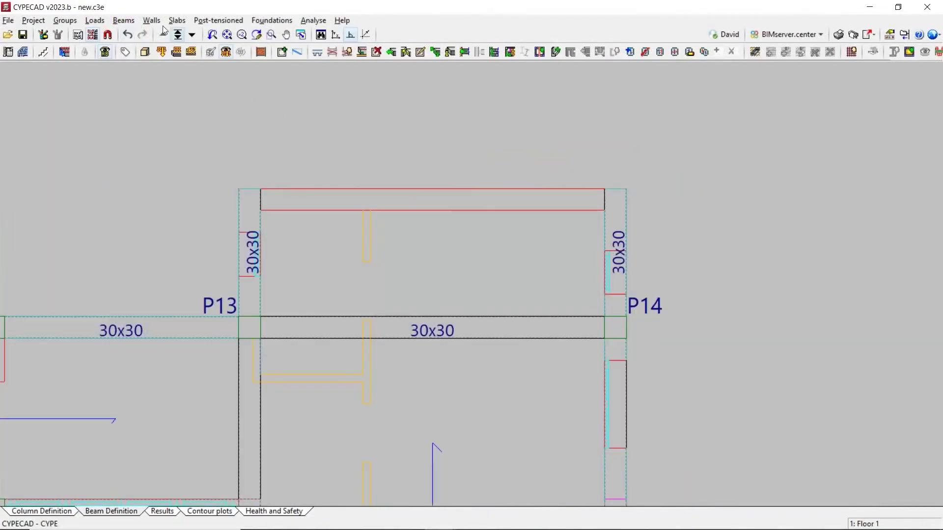
click(132, 21)
click(147, 34)
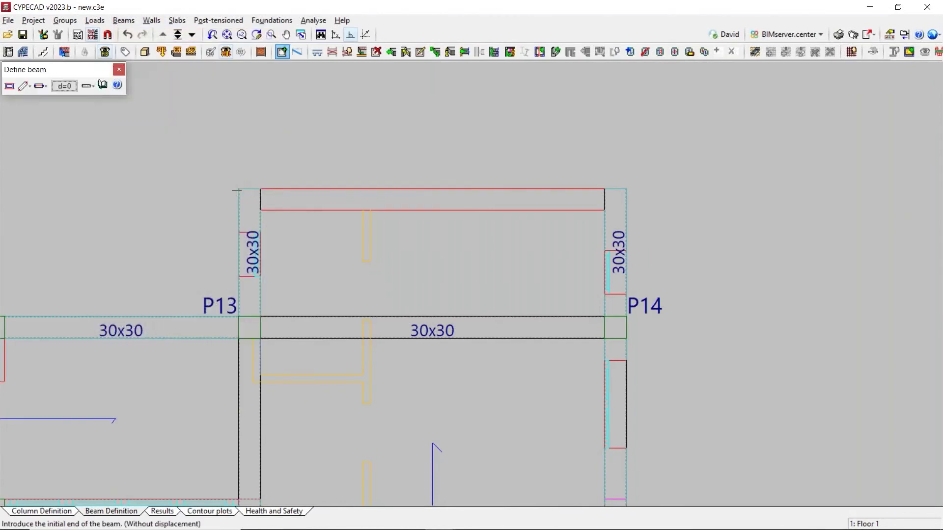
scroll(289, 191, up, 2)
scroll(206, 216, down, 2)
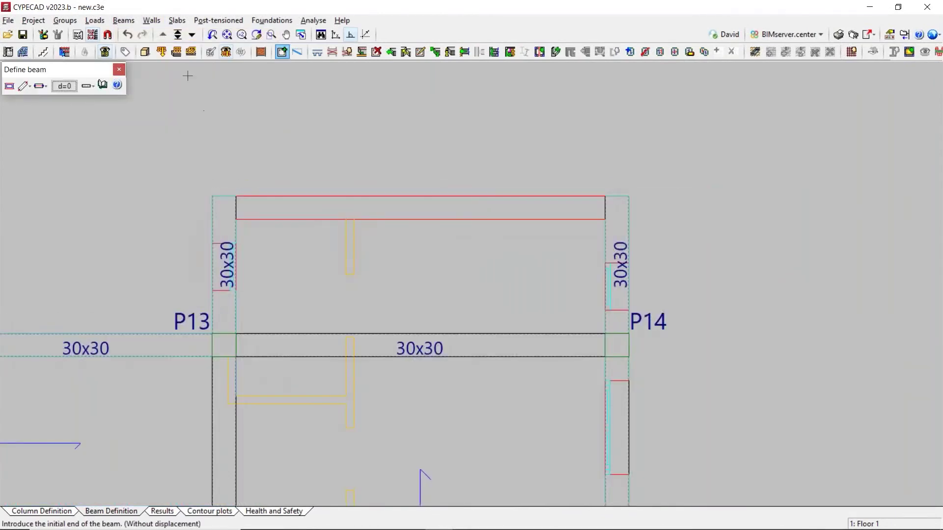
click(107, 34)
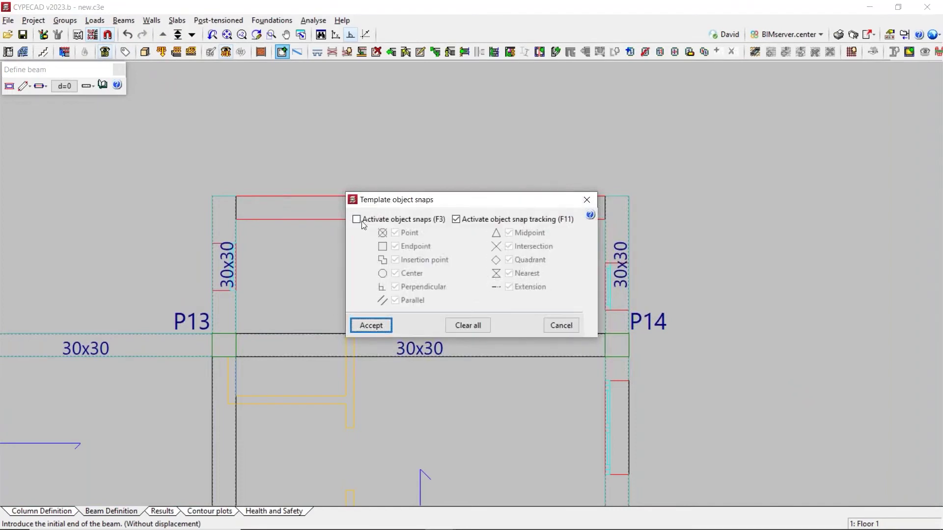
click(560, 326)
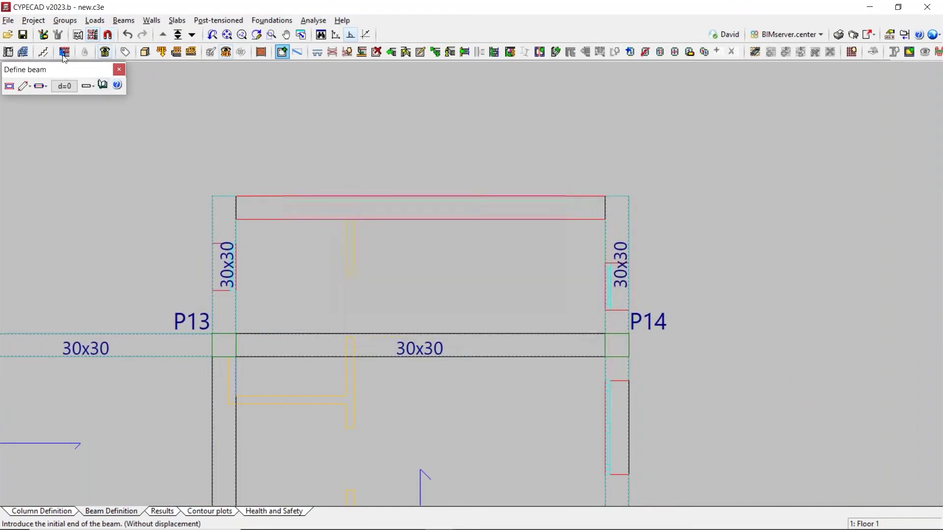
click(93, 34)
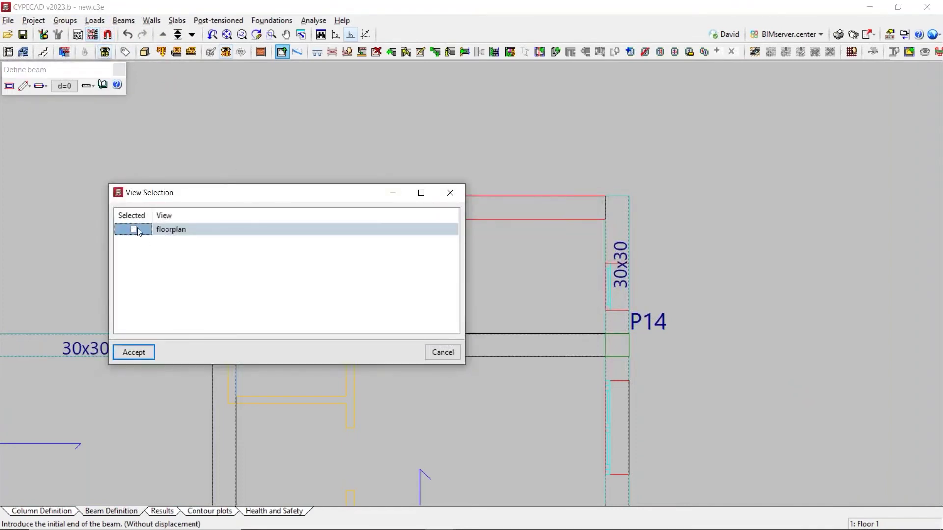
click(142, 352)
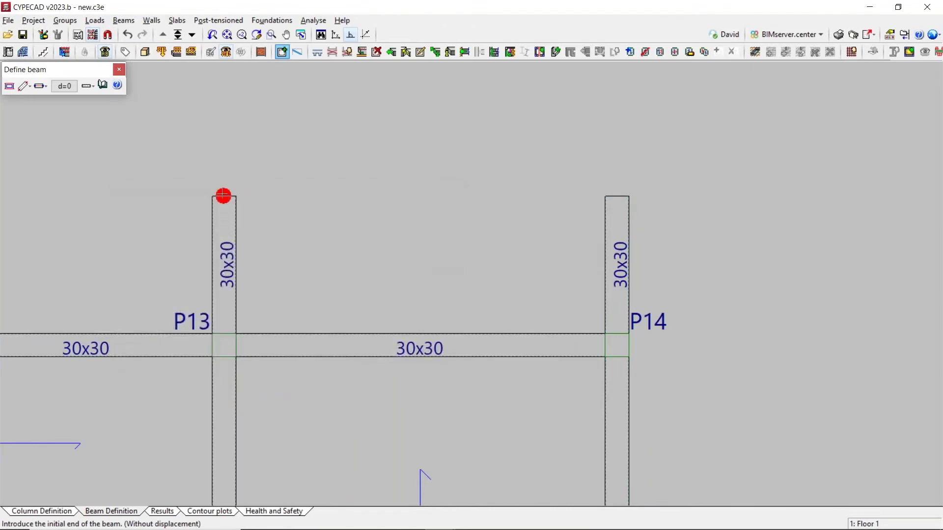
- Draw a 30x30 beam connecting the free ends of the two overhanging beams beyond P13 and P14, flush with their outer ends
click(41, 88)
click(59, 103)
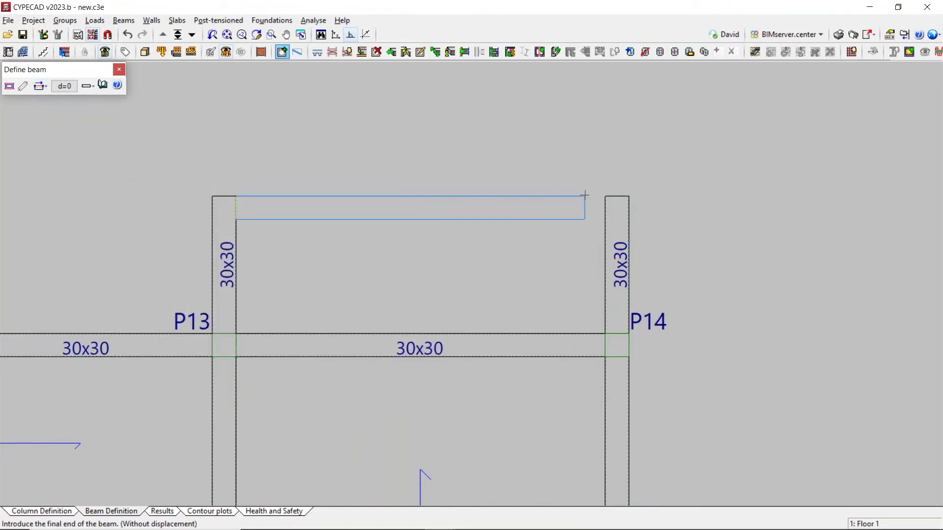
click(605, 196)
scroll(448, 169, down, 3)
scroll(260, 113, up, 2)
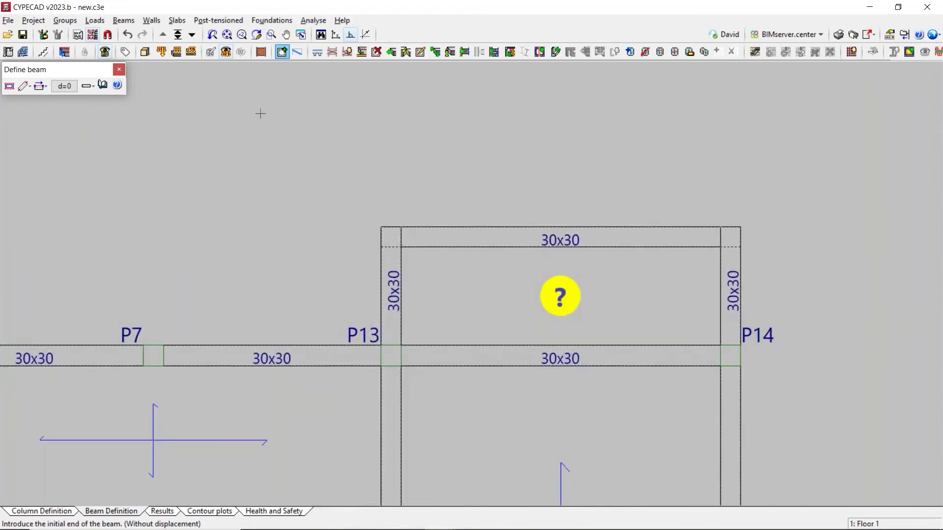
- Assign a 20 cm deep flat slab, with reinforcement parallel to a beam, to the overhang panel beyond P13 and P14
click(176, 20)
click(211, 35)
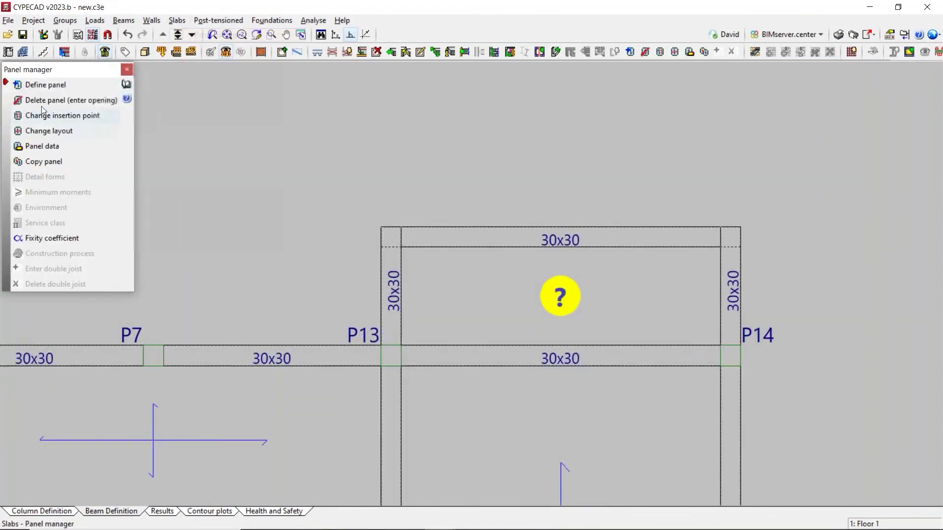
click(27, 85)
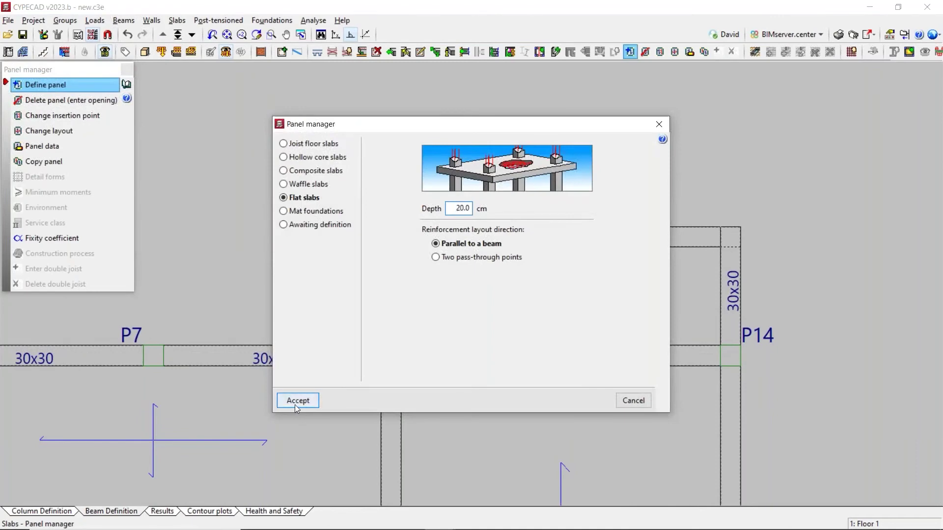
click(295, 406)
click(433, 267)
scroll(339, 137, down, 3)
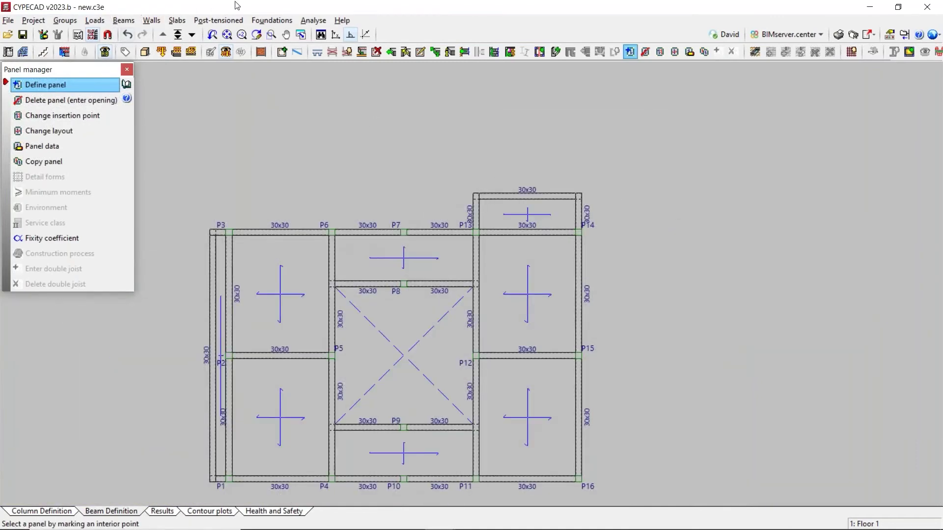
- Run the project analysis including the foundation and close the resulting report
click(313, 21)
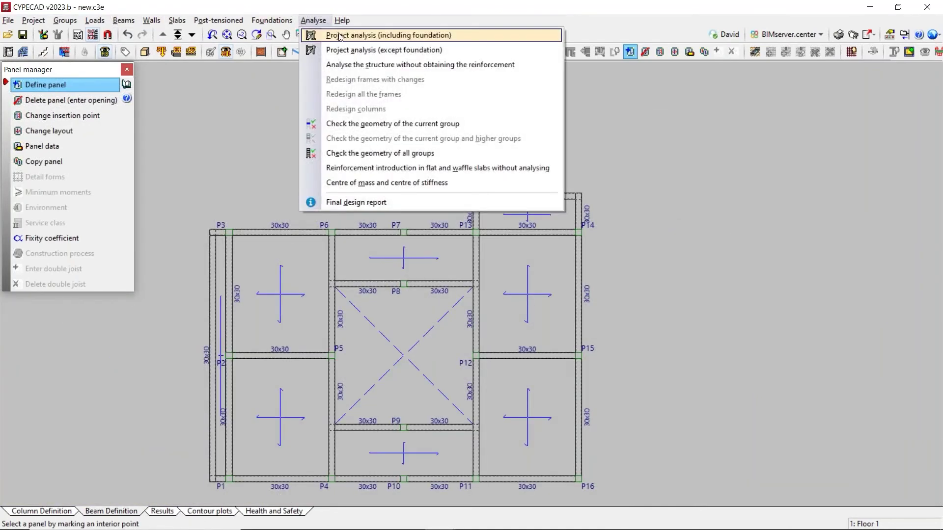
click(338, 36)
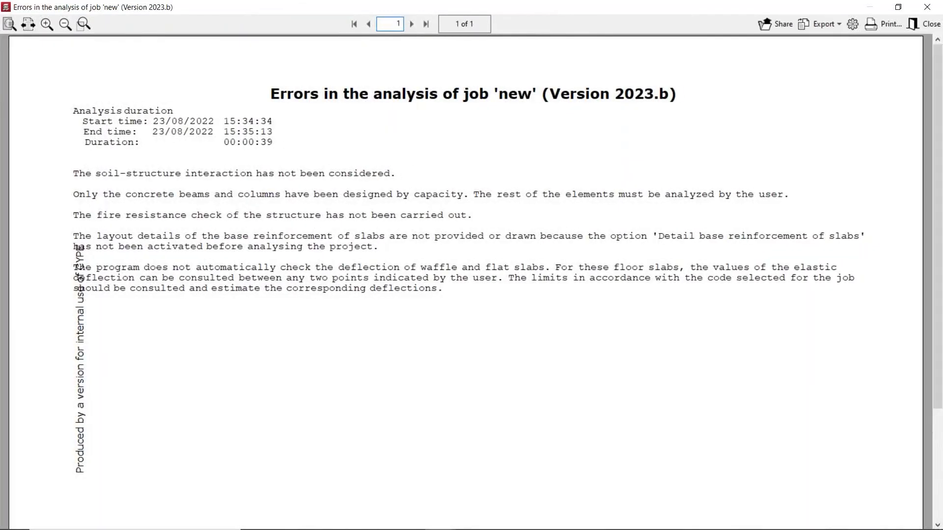
click(916, 23)
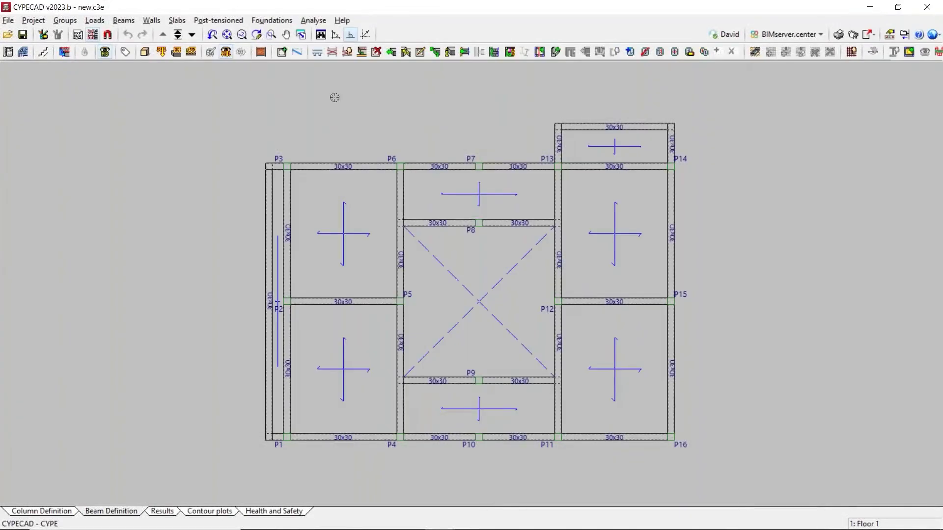
- Examine the reinforcement of the slabs, beams, columns and footings from several sides in the detailed 3D view of the results
click(164, 511)
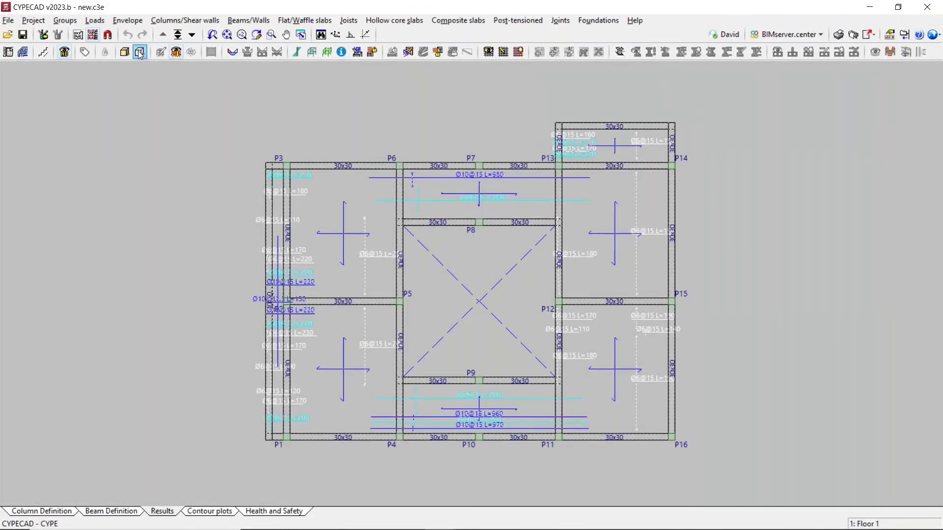
click(140, 52)
click(439, 293)
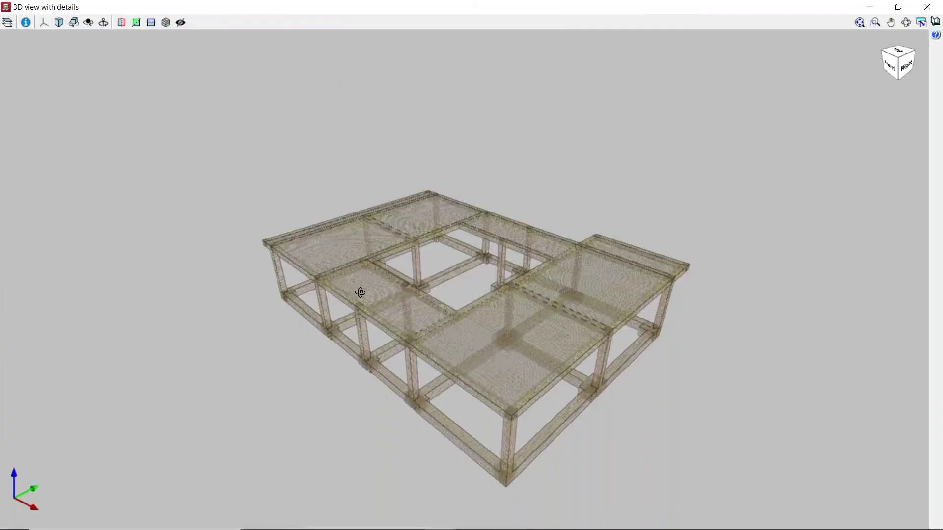
drag(359, 293, 797, 280)
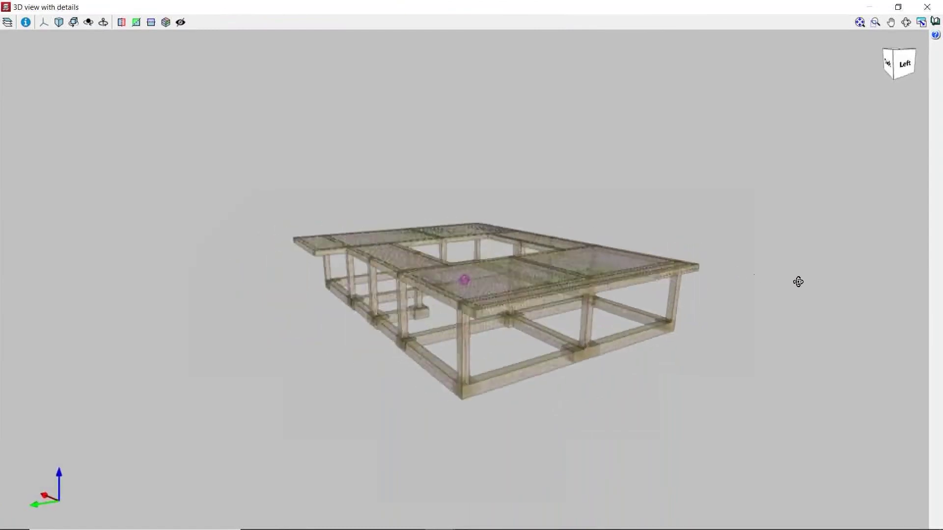
scroll(457, 367, up, 3)
scroll(245, 171, up, 5)
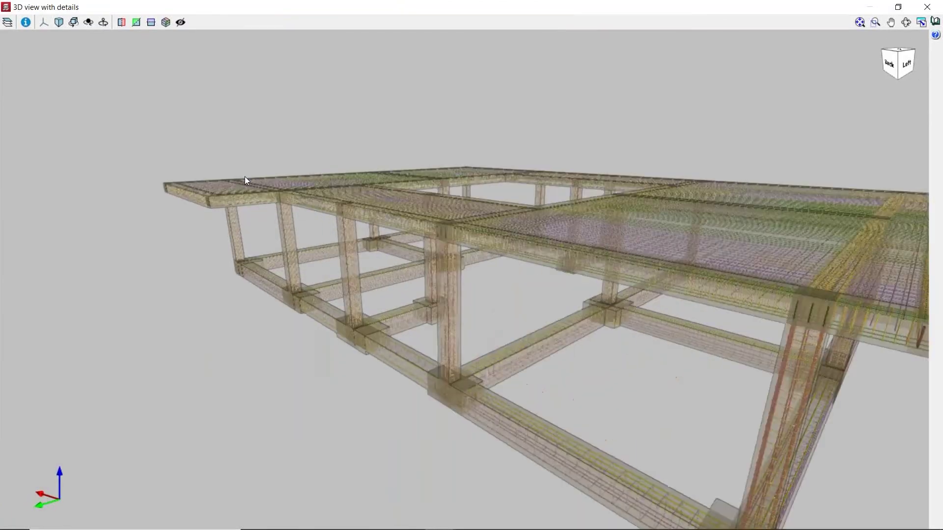
scroll(289, 233, down, 3)
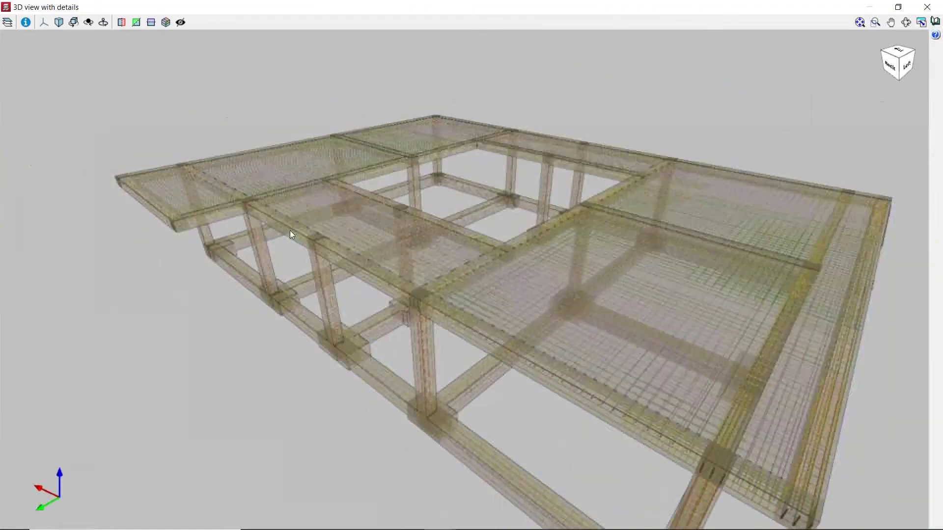
middle_drag(430, 275, 501, 292)
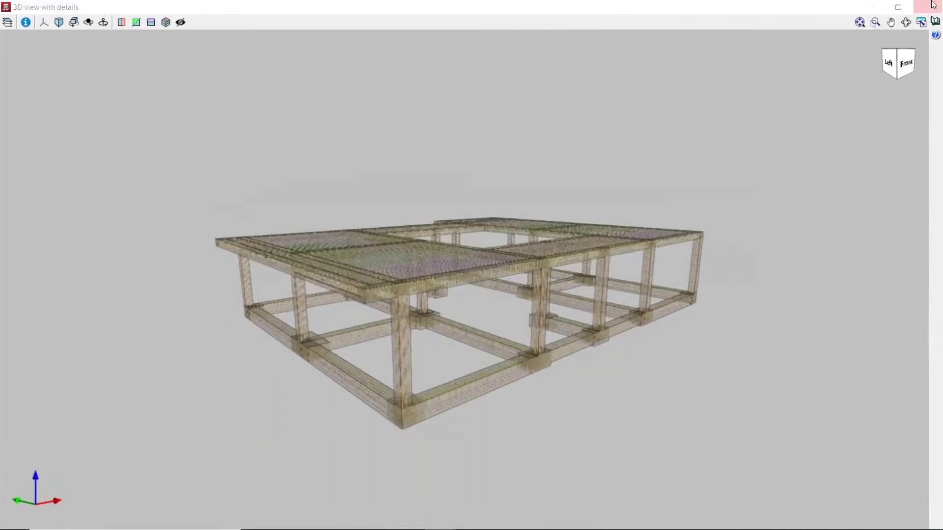
click(933, 5)
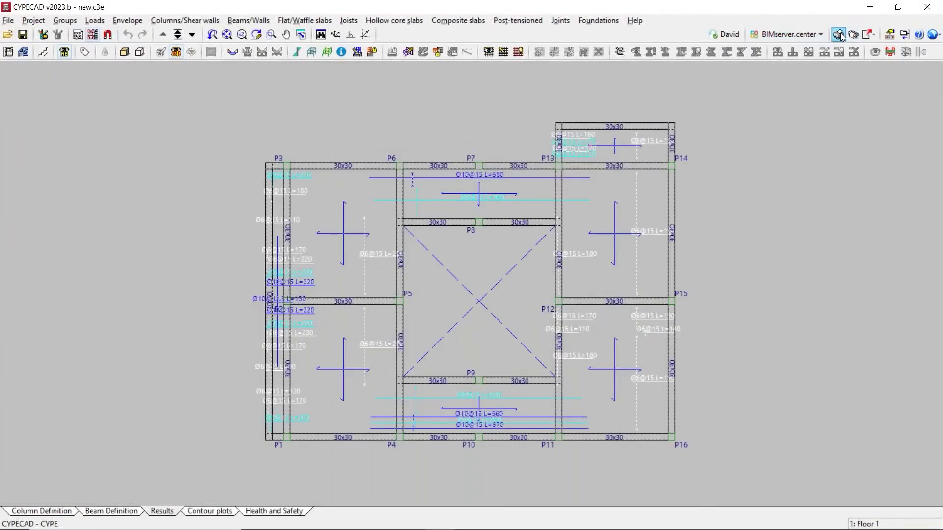
- Inspect the reinforcement and force diagrams of the frame running from P3 to P14 in the beam editor
click(263, 21)
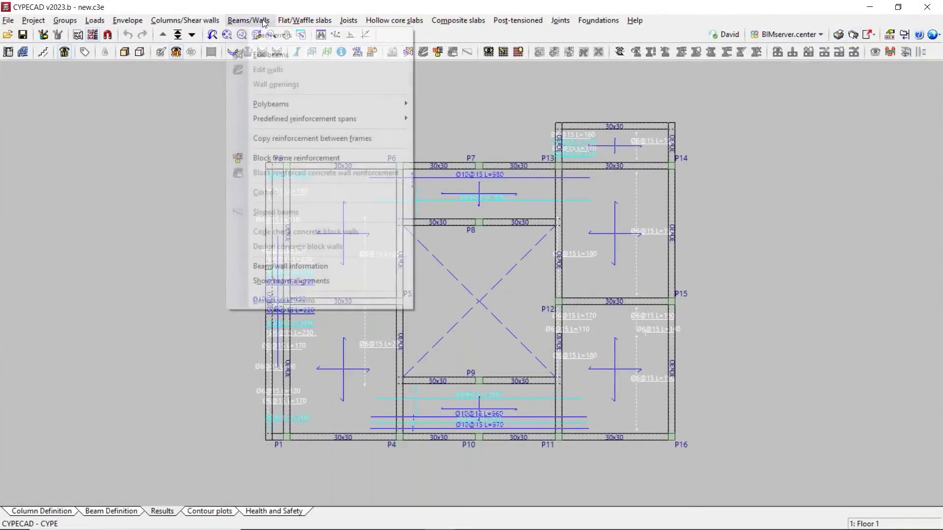
click(275, 55)
click(431, 162)
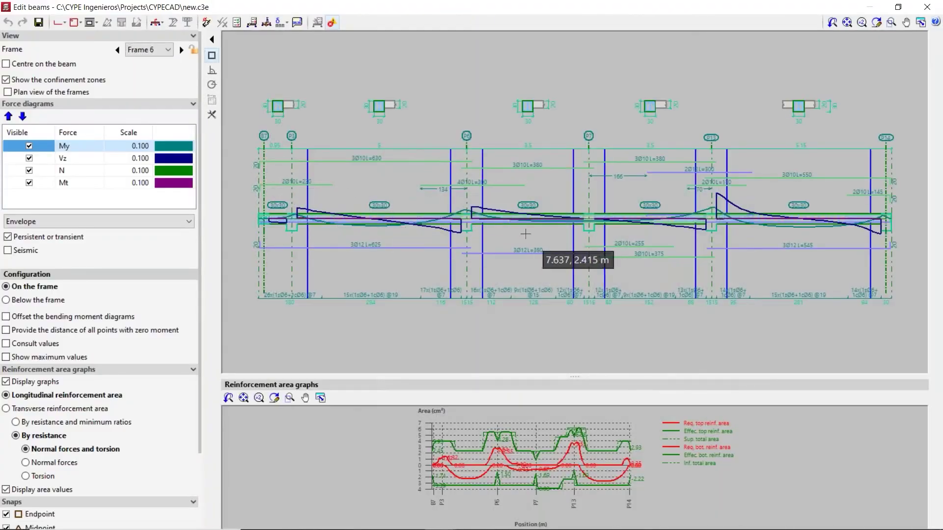
click(927, 7)
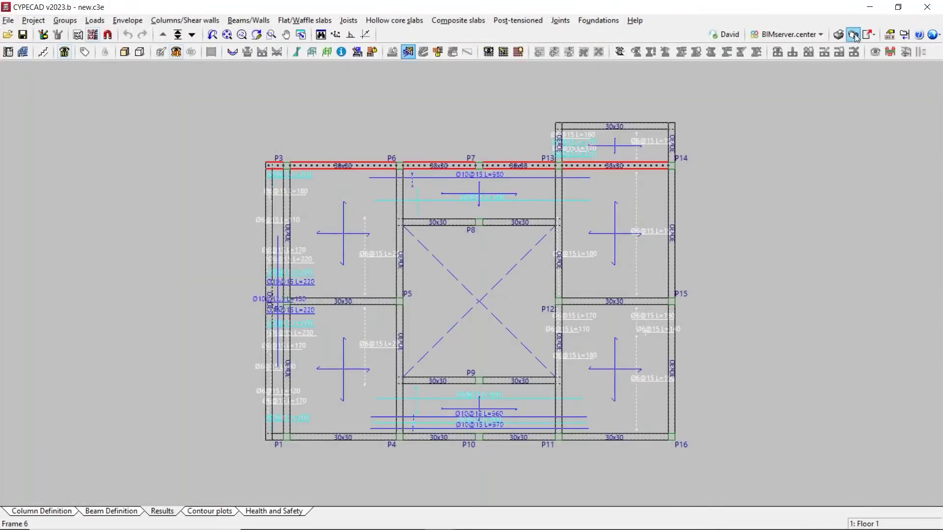
- Add a Detailing of columns drawing for all columns and floors and a Frames drawing to the drawing selection
click(853, 35)
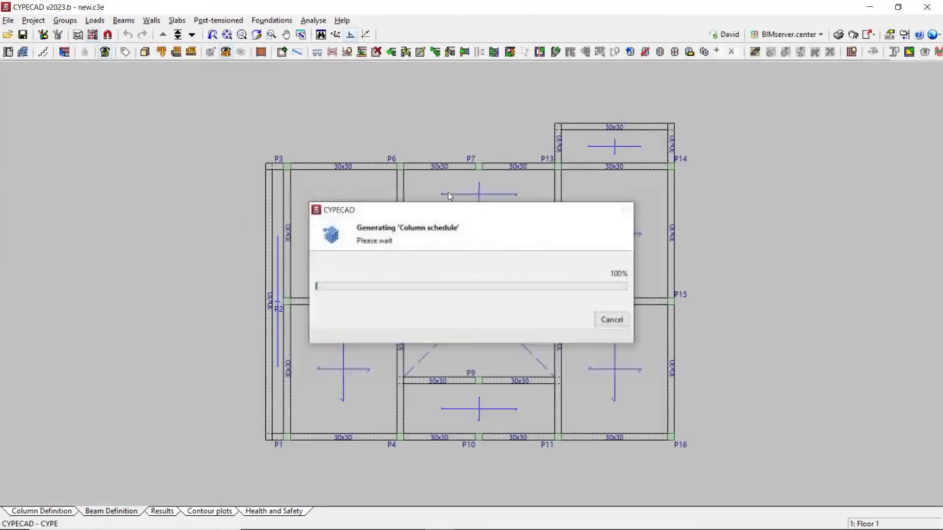
click(356, 91)
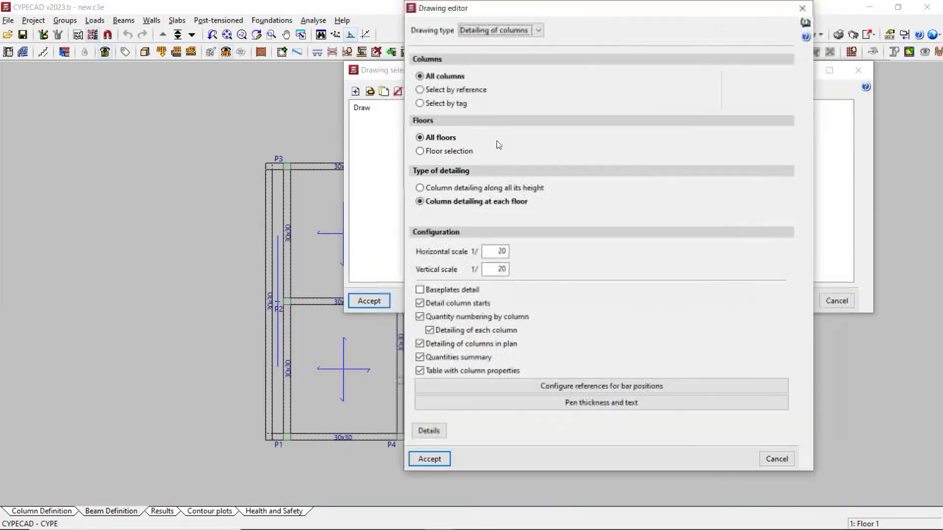
click(430, 457)
click(356, 92)
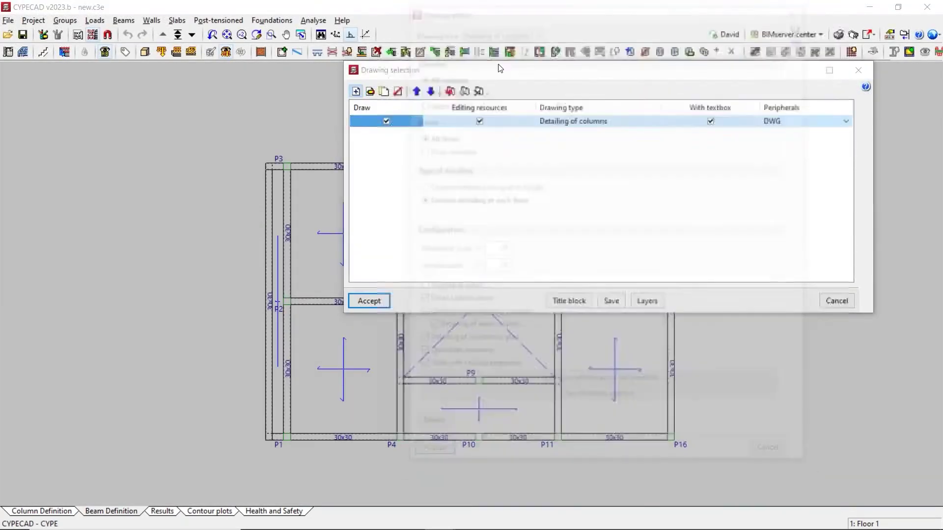
click(497, 30)
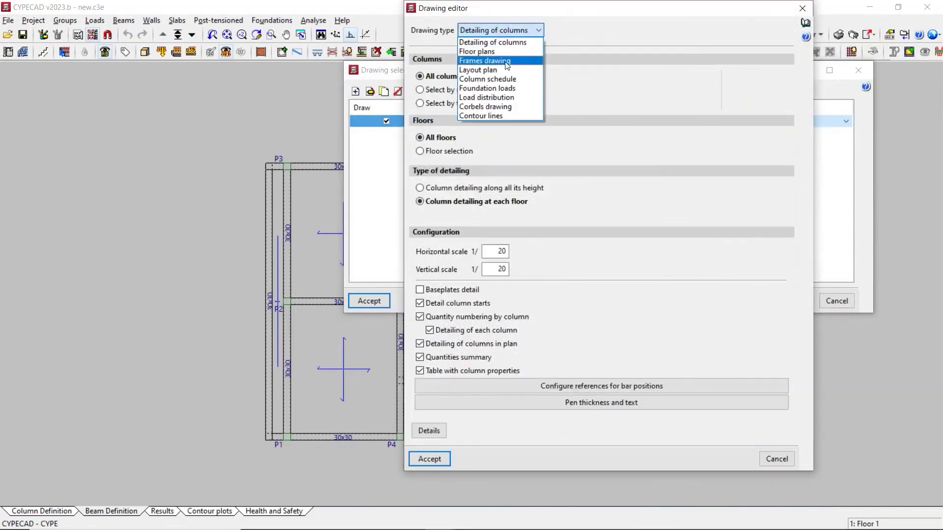
click(486, 60)
click(428, 458)
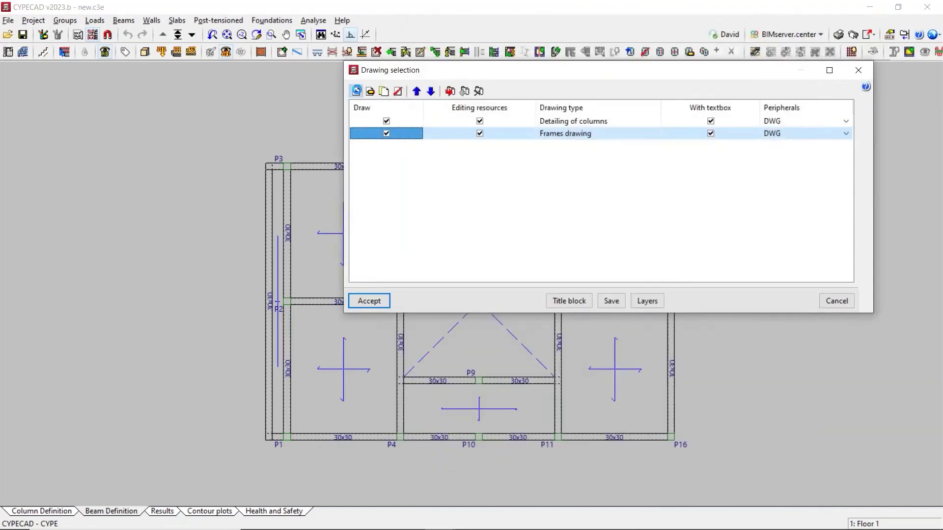
- Add a Column schedule drawing to the drawing selection
click(356, 92)
click(498, 31)
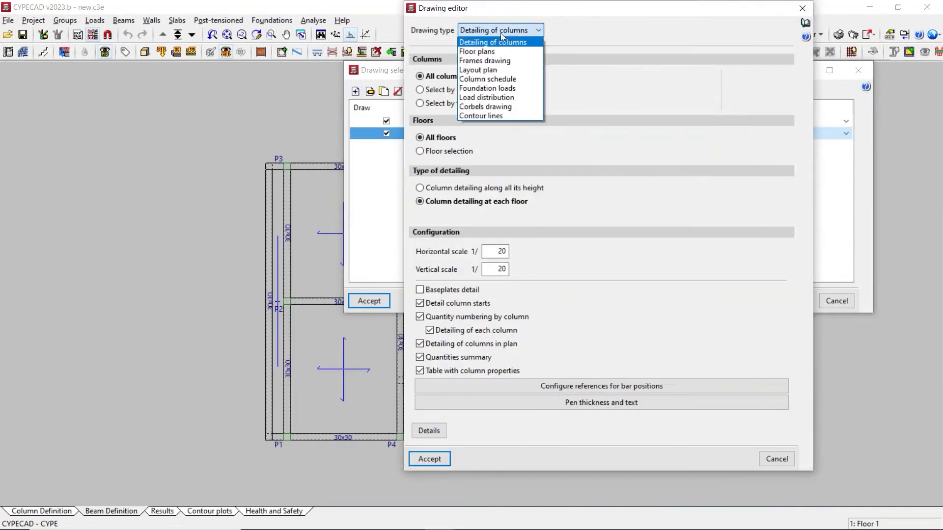
click(515, 80)
click(435, 465)
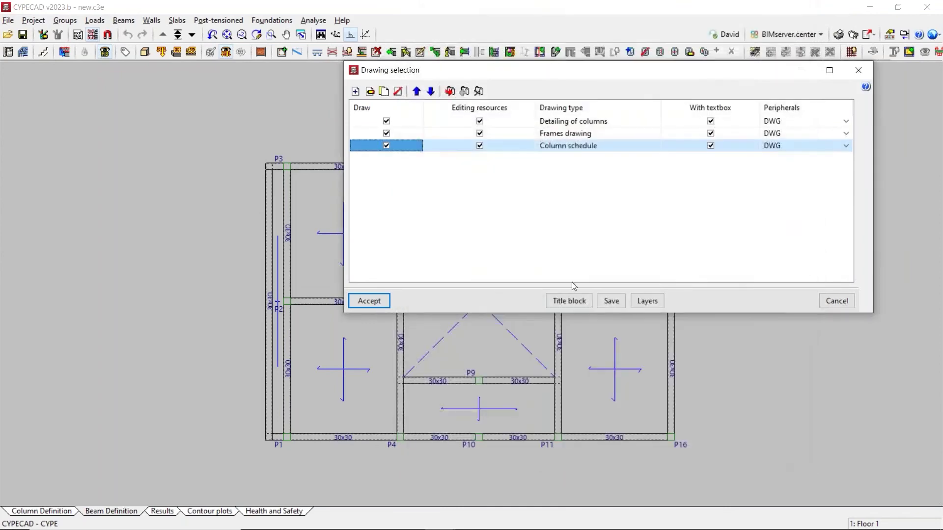
- Choose the CYPE title block for the DWG drawings
click(564, 298)
click(632, 70)
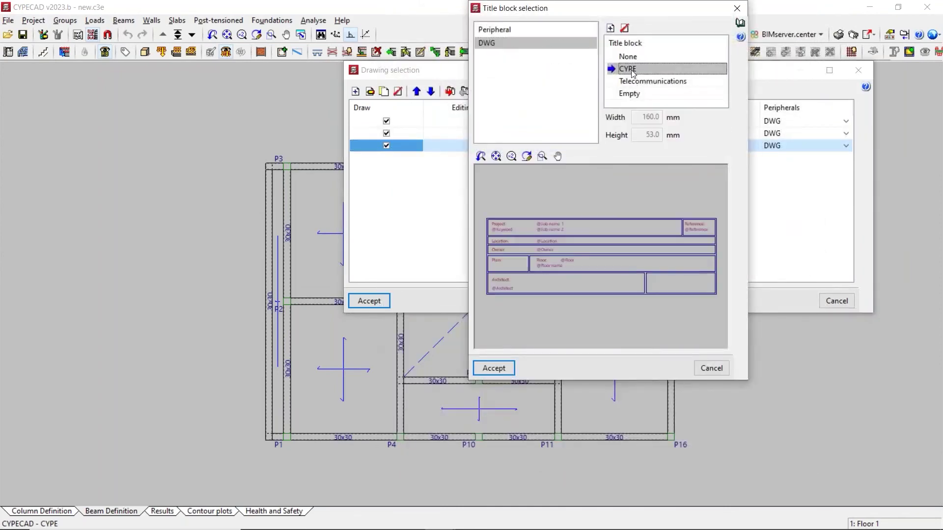
click(493, 368)
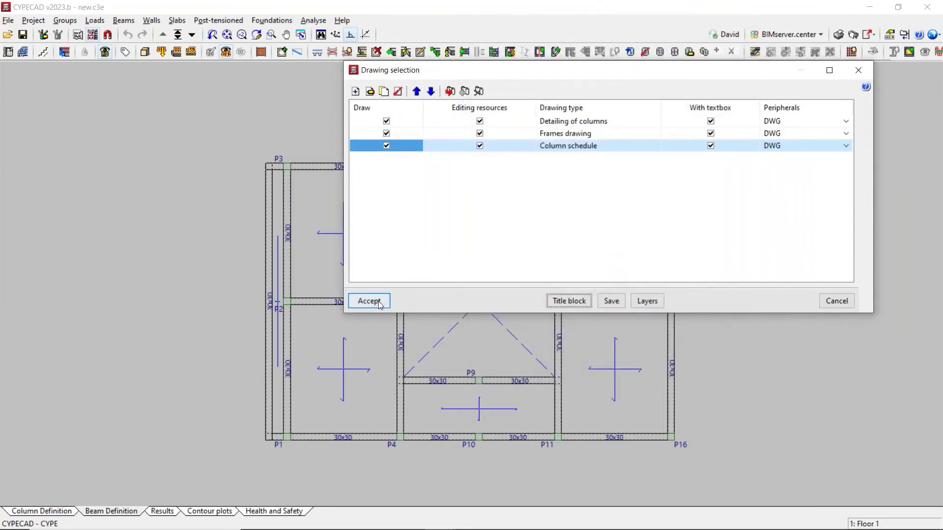
- Generate the drawing layouts with the title block's Architect field set to "Me" and its Reference field to "Webinar"
click(377, 303)
click(460, 178)
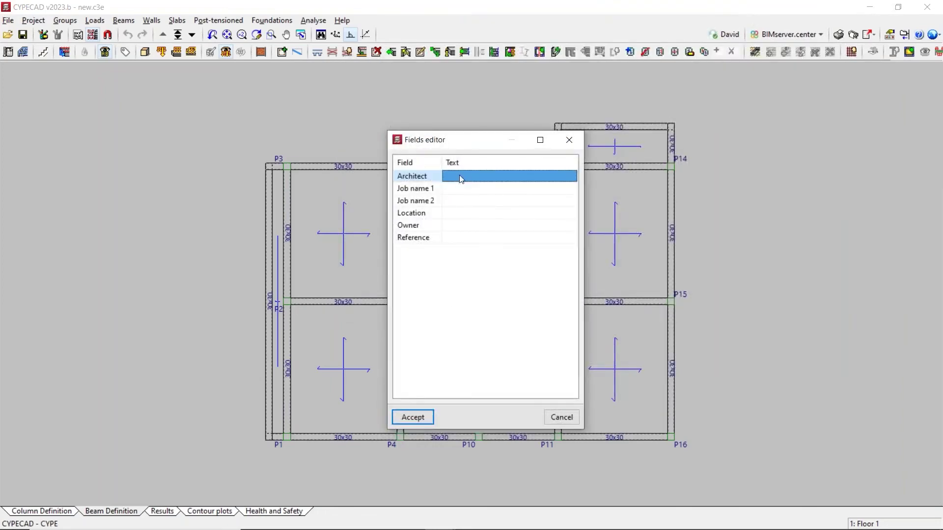
text(m)
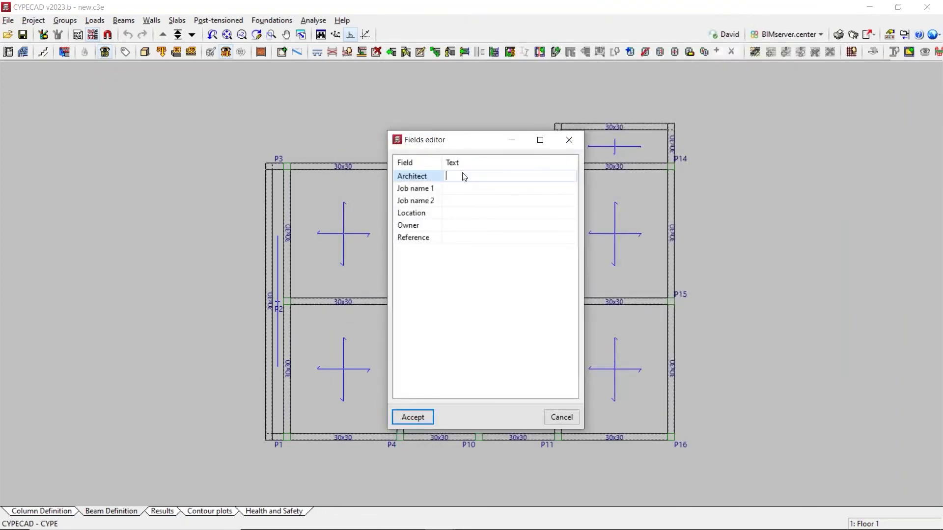
click(463, 239)
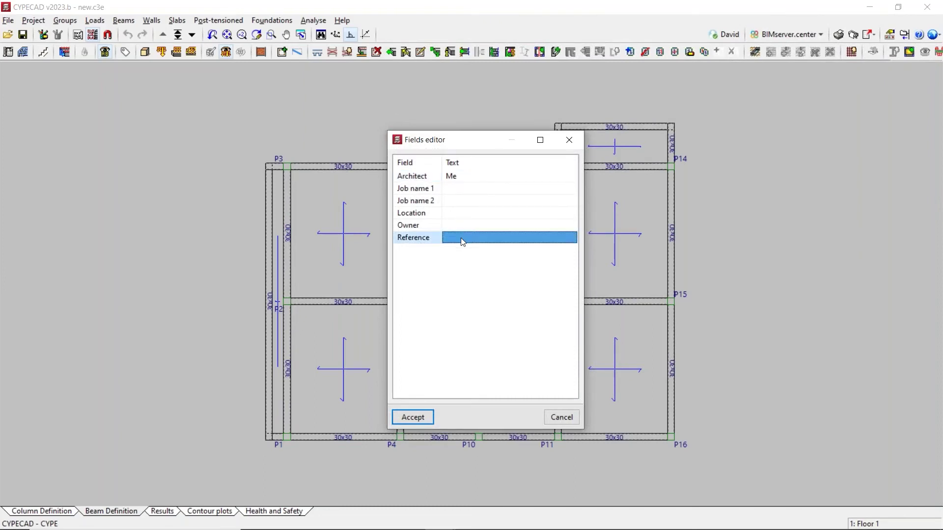
text(Webinar)
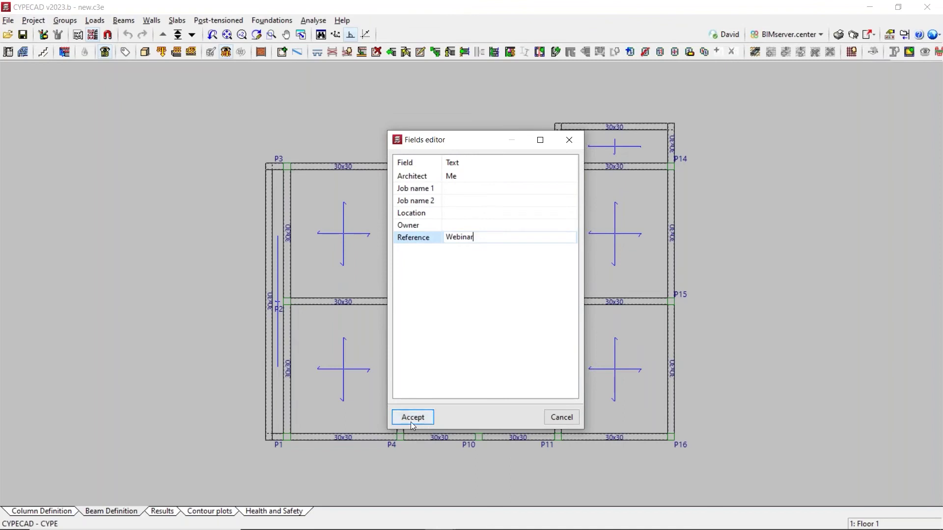
click(411, 421)
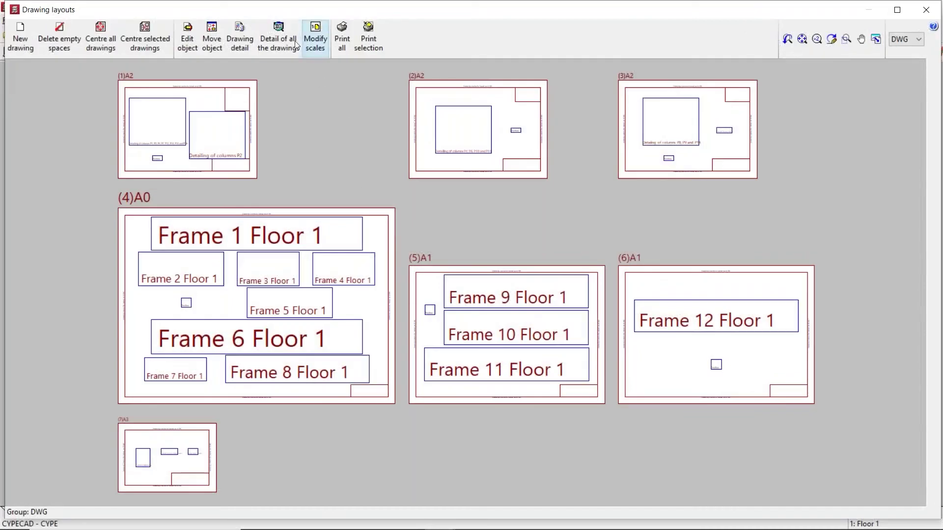
- Show all the drawings in full detail and examine the column detailing and steel quantity tables on the first A2 sheet
click(278, 37)
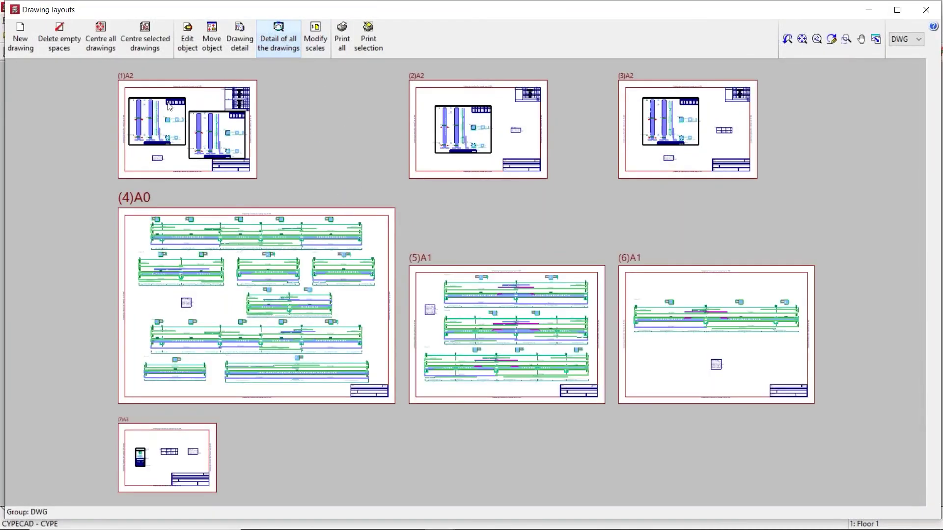
scroll(169, 106, up, 6)
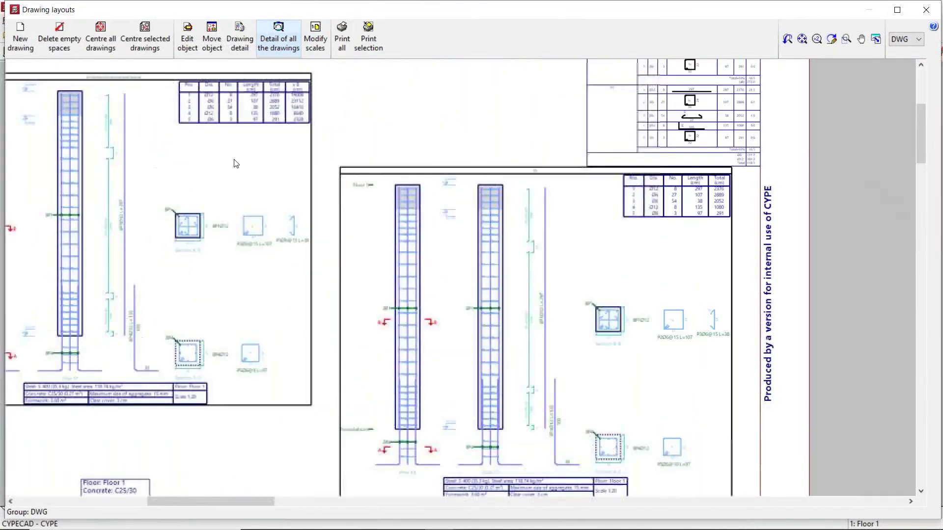
scroll(236, 163, up, 1)
scroll(257, 216, down, 4)
scroll(257, 216, up, 3)
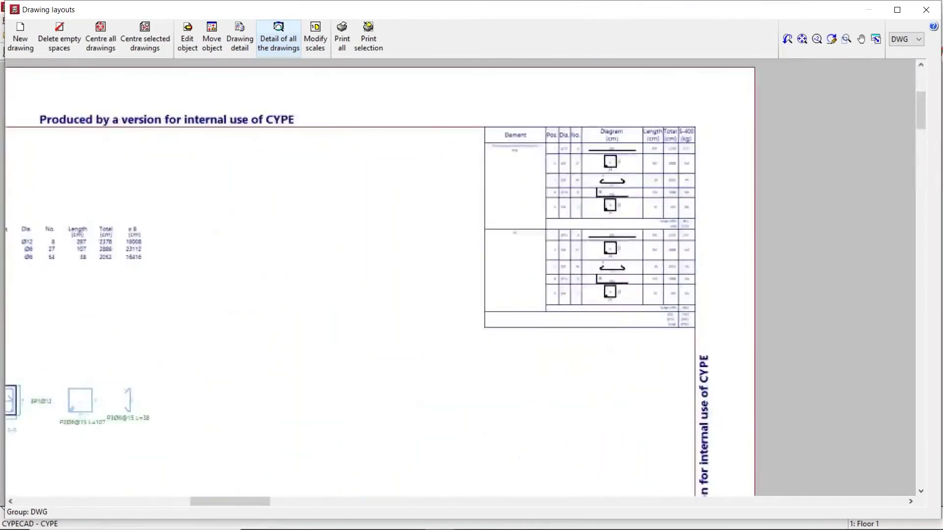
scroll(502, 317, up, 3)
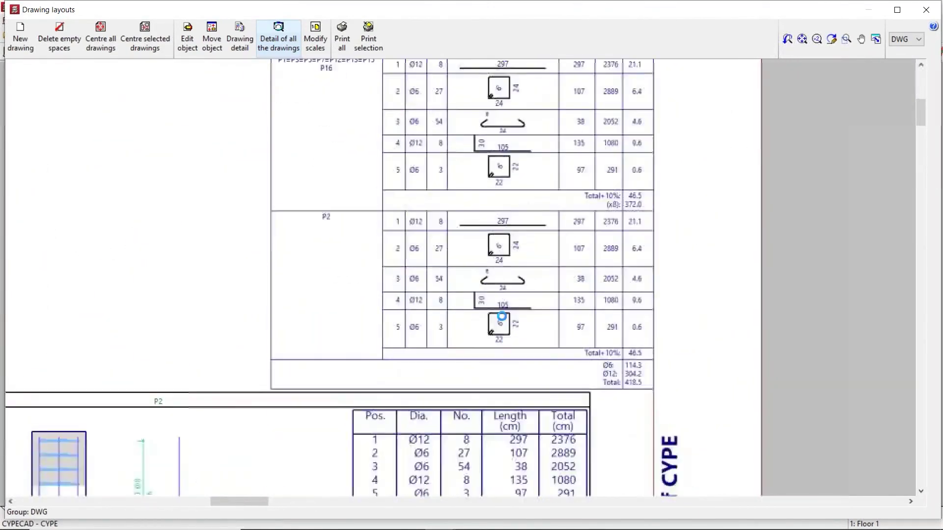
scroll(501, 317, down, 5)
scroll(432, 212, up, 1)
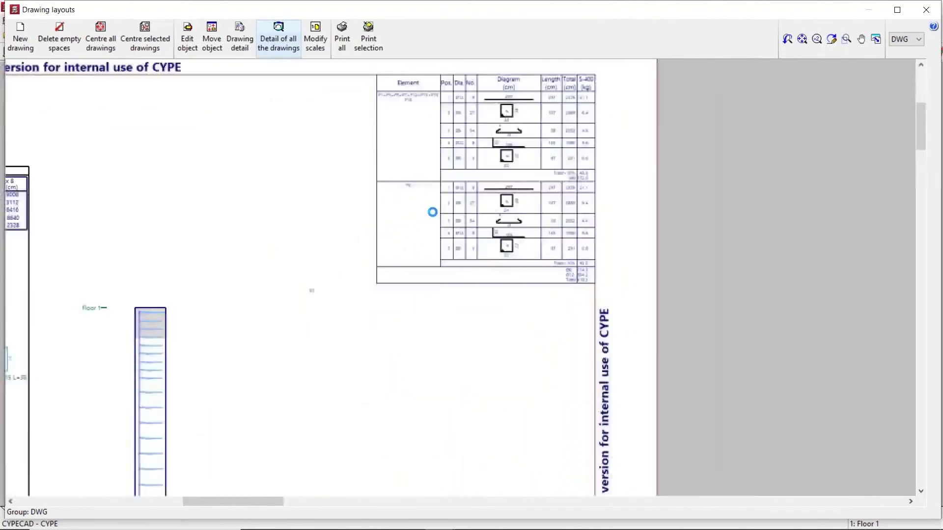
scroll(432, 212, down, 4)
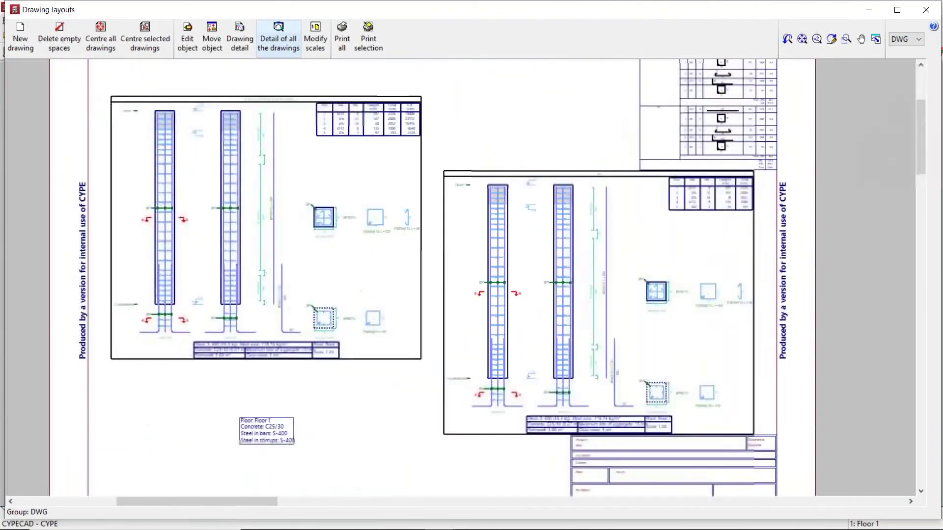
- Review the column detailing on the second and third A2 sheets, then close the drawing layouts and the drawing selection
scroll(601, 358, down, 3)
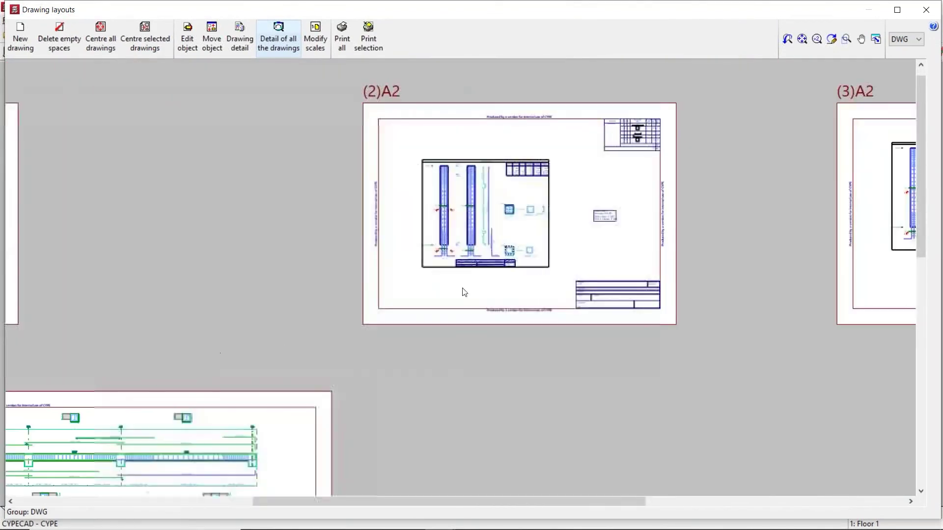
scroll(465, 292, up, 3)
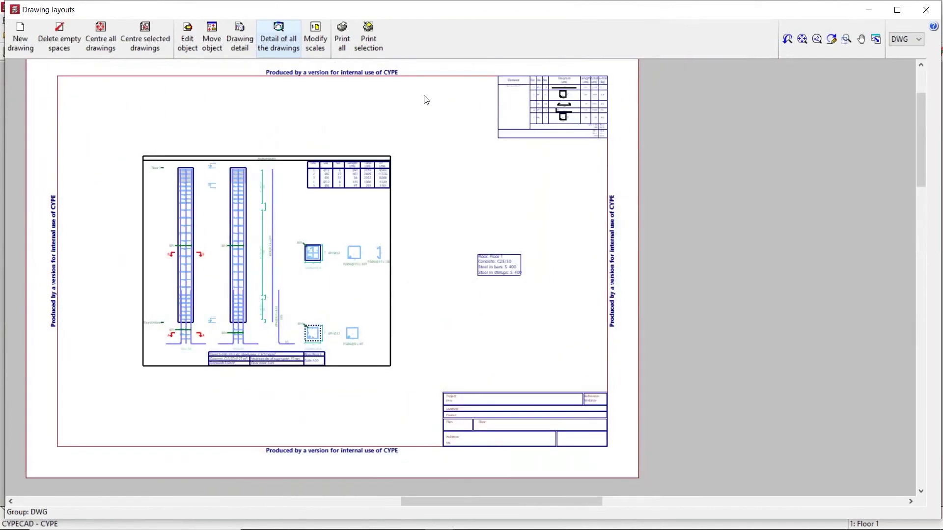
scroll(568, 104, right, 10)
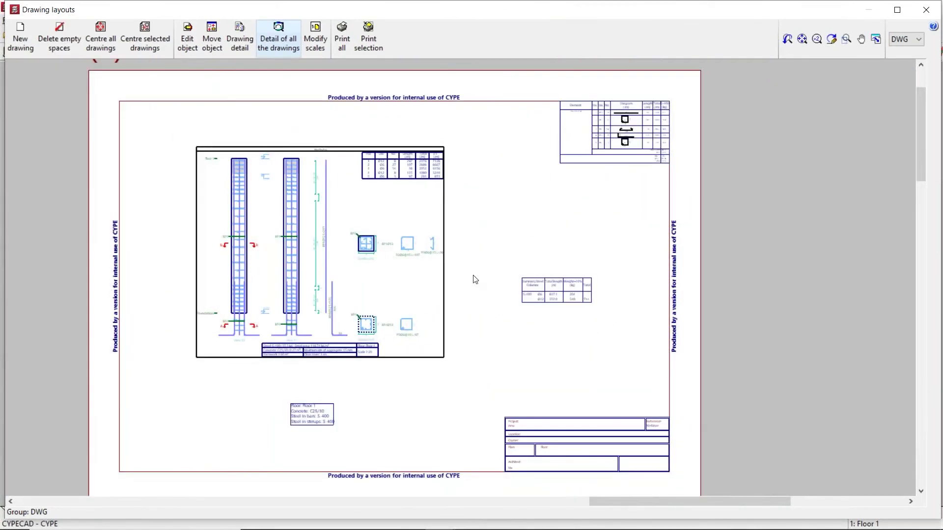
scroll(475, 280, down, 5)
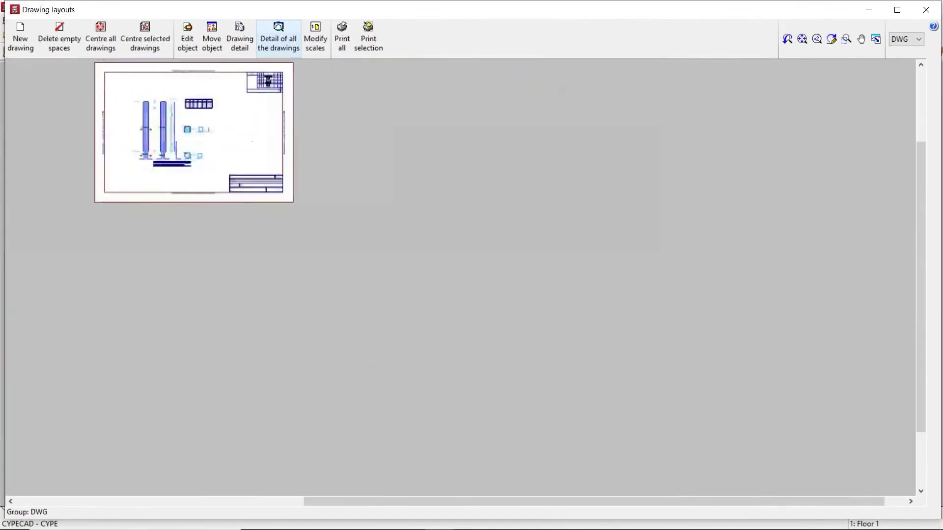
scroll(265, 204, up, 1)
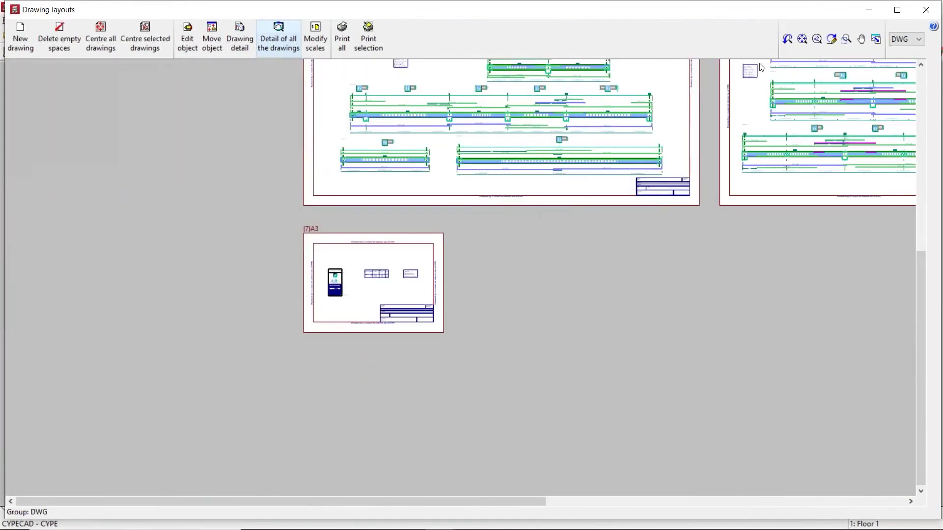
click(931, 11)
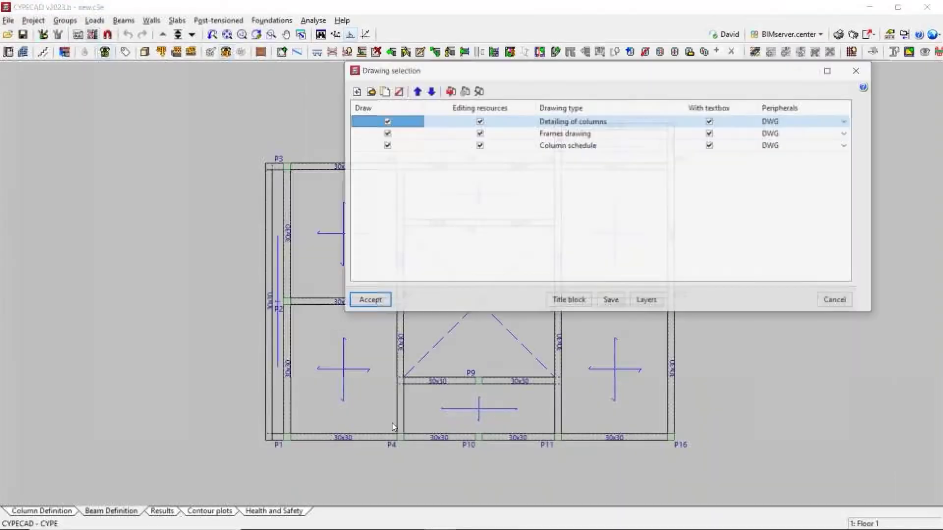
click(834, 301)
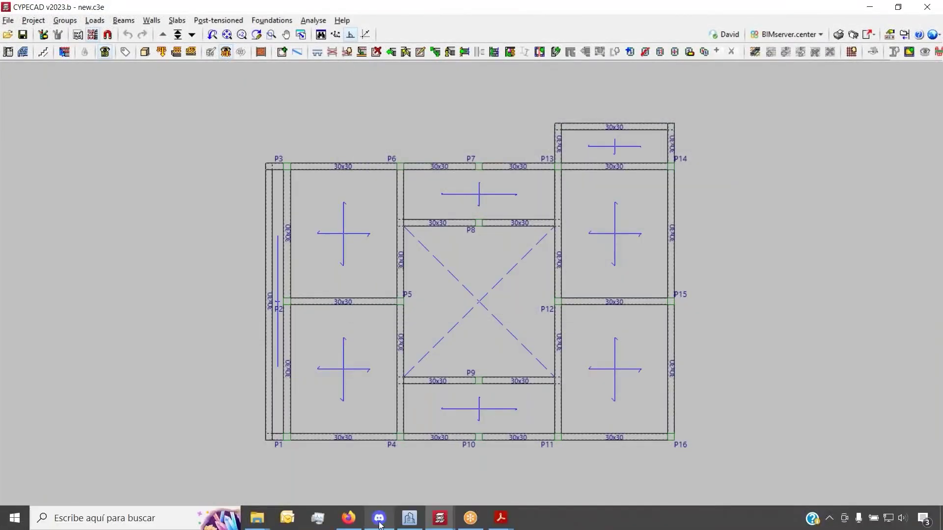
- Switch to BIMserver.center in the browser and load the From CAD to BIM project's 3D view with all Architecture and Structure layers
click(358, 522)
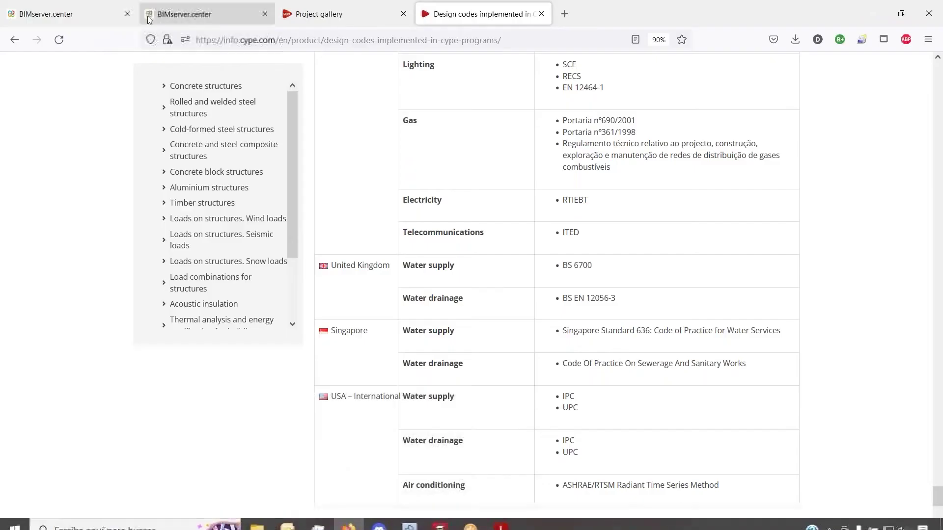
click(69, 14)
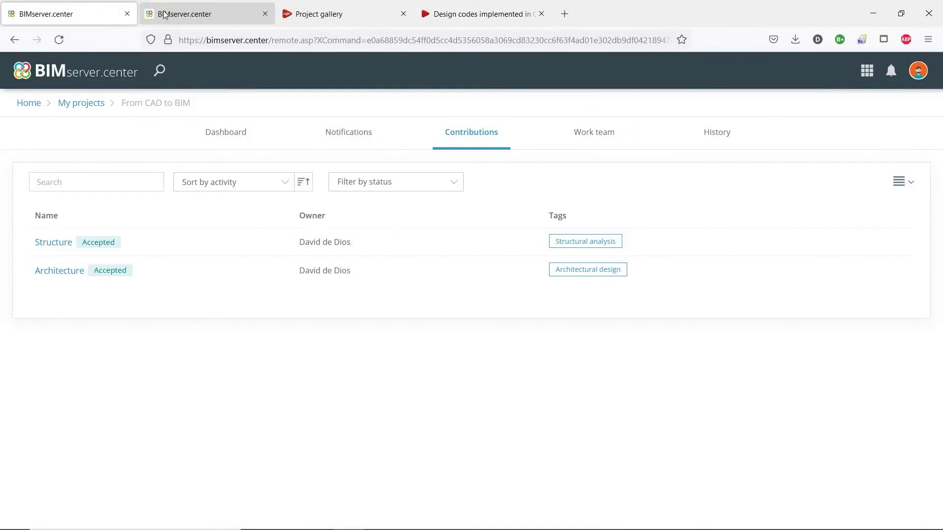
click(240, 132)
click(51, 356)
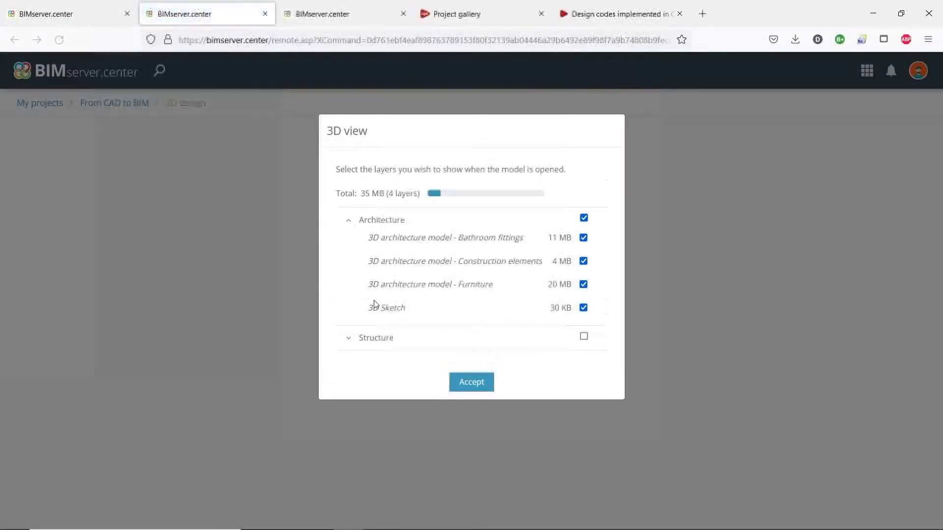
click(584, 336)
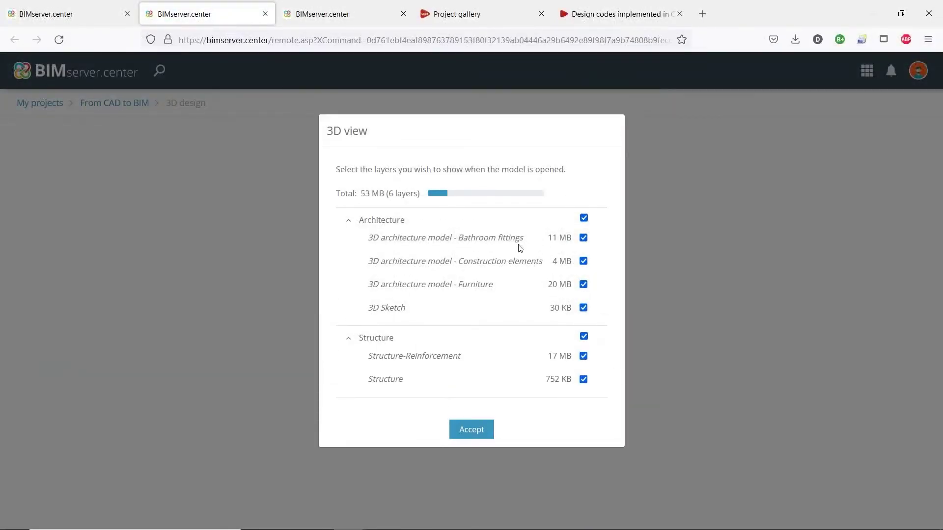
click(480, 434)
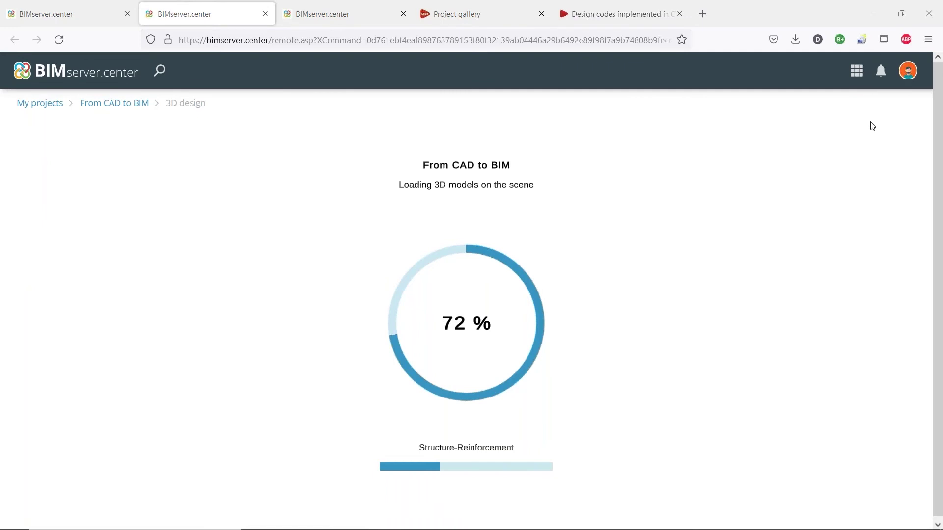
- Open the BIMserver.center Applications page and review the descriptions of the Mobile and Virtual Reality apps
click(856, 71)
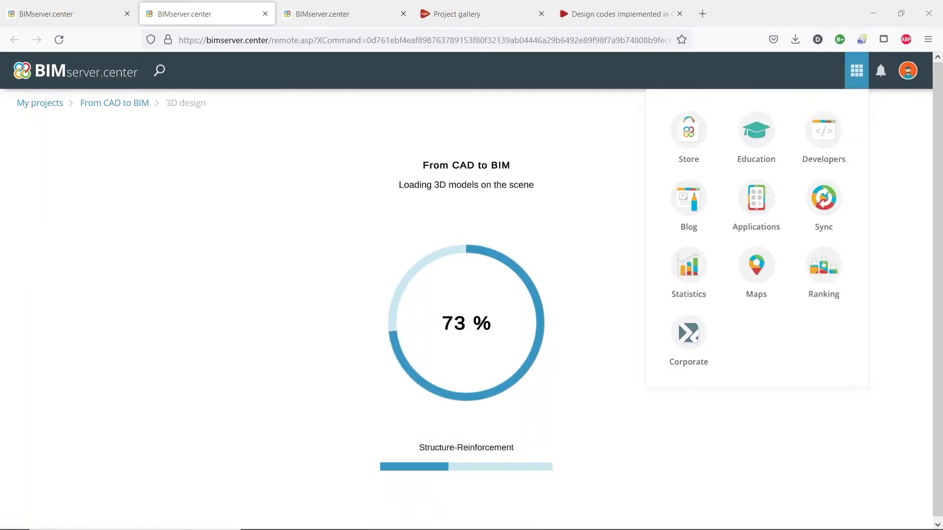
click(760, 224)
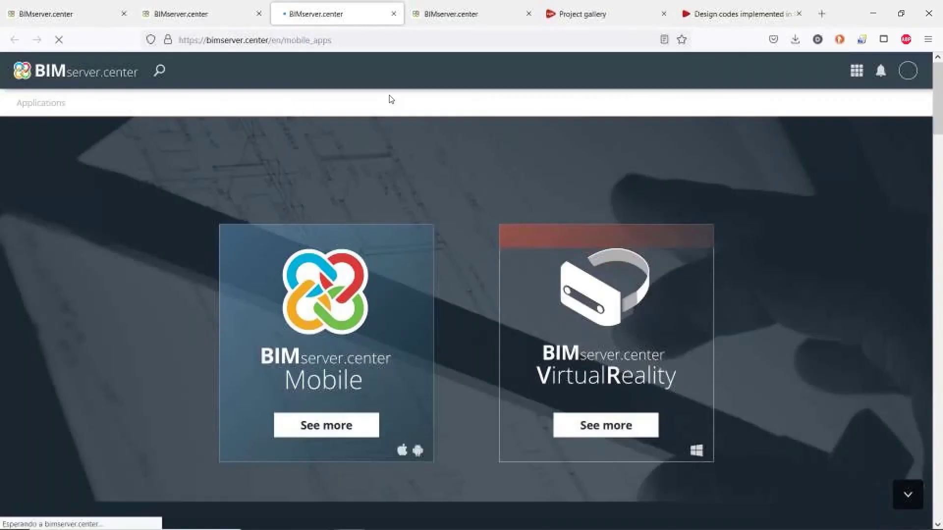
scroll(486, 172, down, 4)
scroll(473, 152, down, 14)
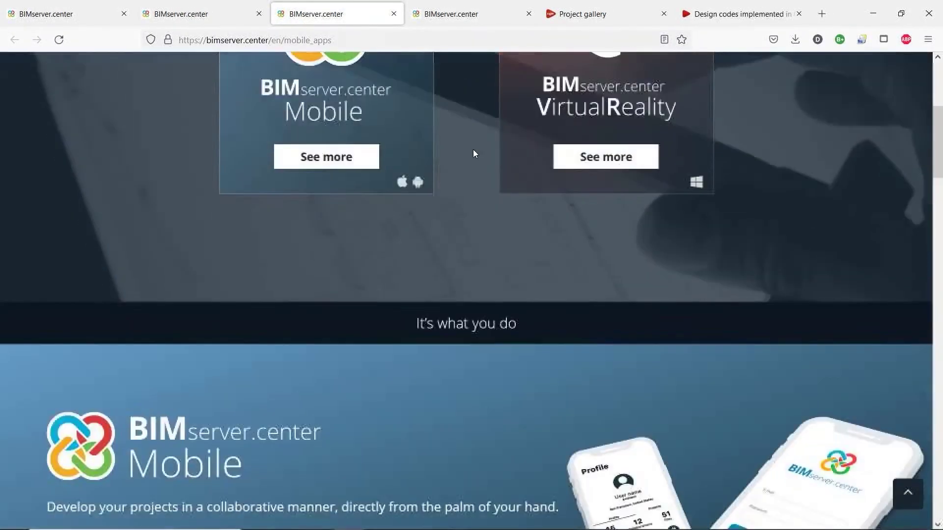
scroll(465, 148, down, 12)
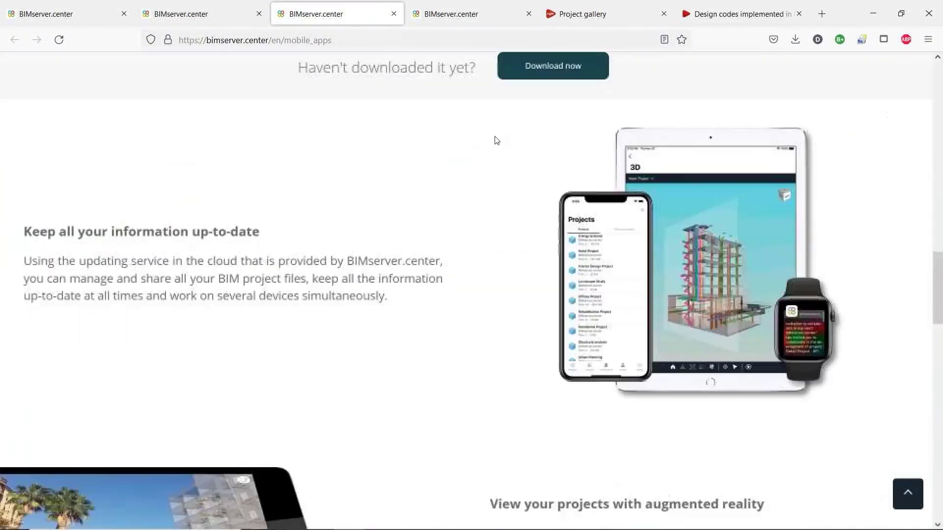
scroll(638, 162, down, 9)
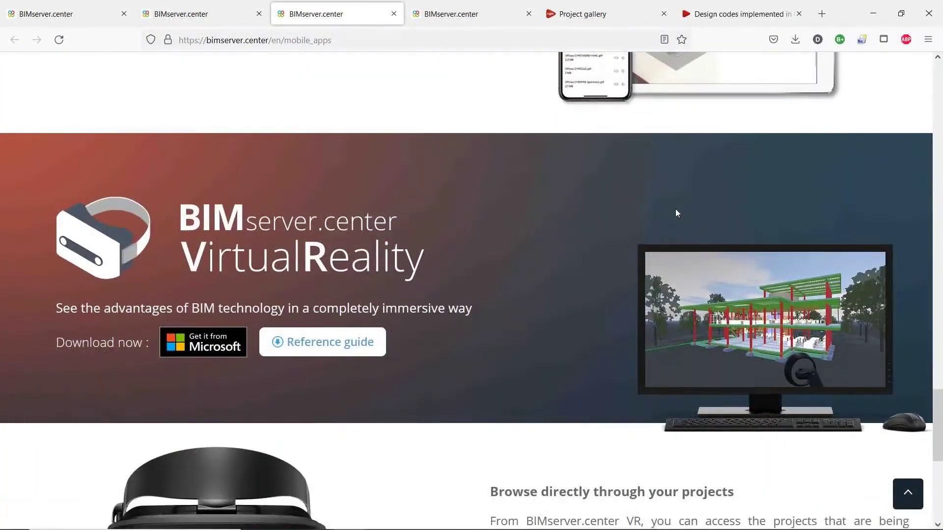
scroll(674, 210, down, 7)
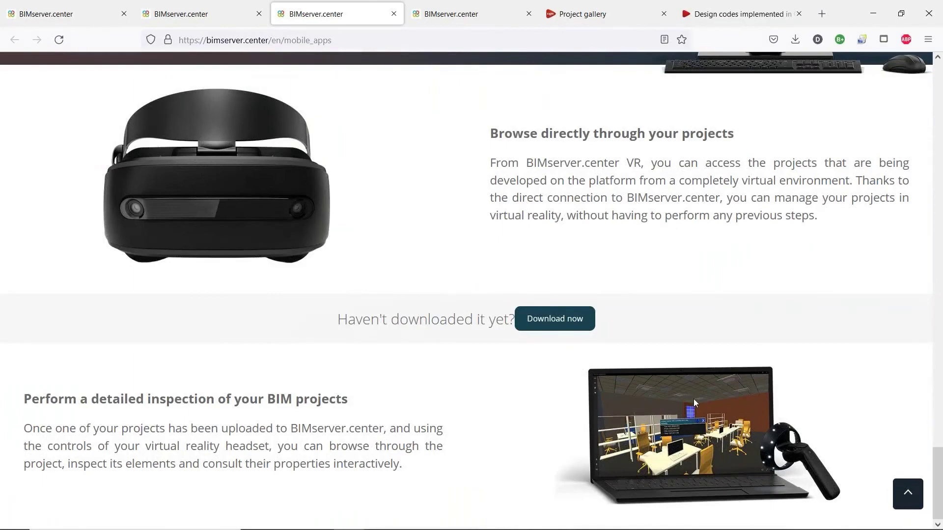
scroll(693, 404, up, 14)
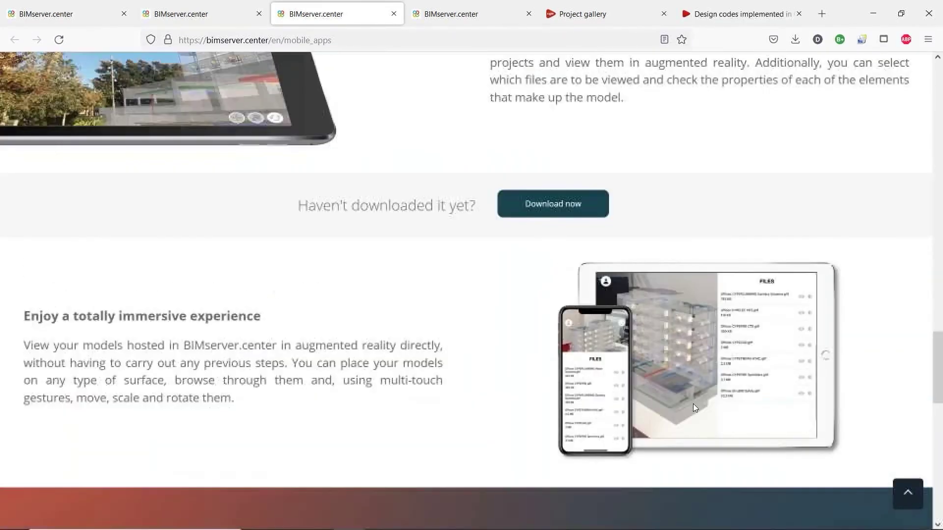
scroll(693, 403, up, 15)
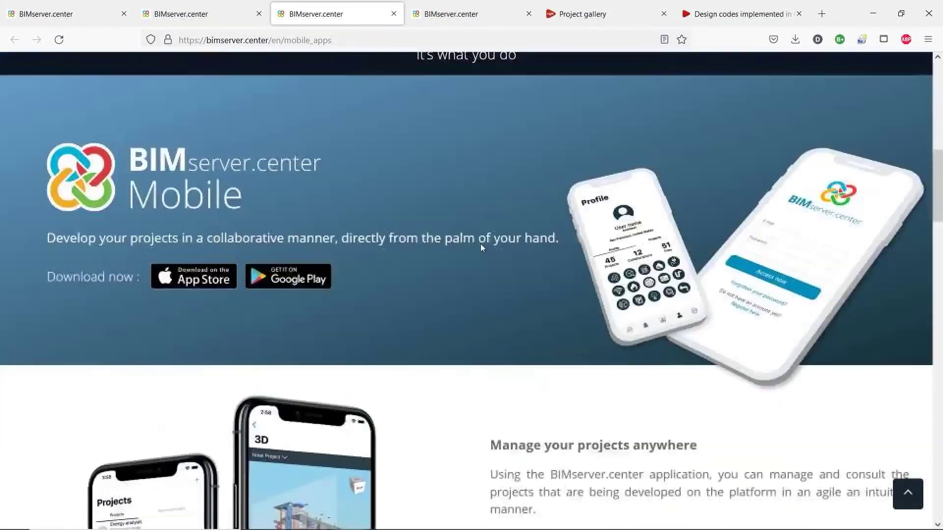
scroll(480, 243, up, 6)
- Check the loading of the 3D model, then return to the Applications page and view the Mobile app's project management section
click(216, 15)
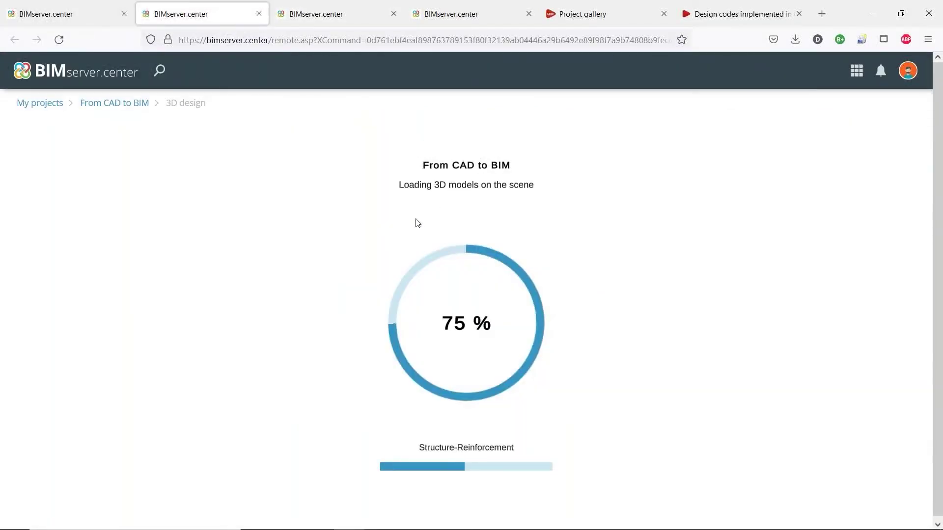
click(365, 19)
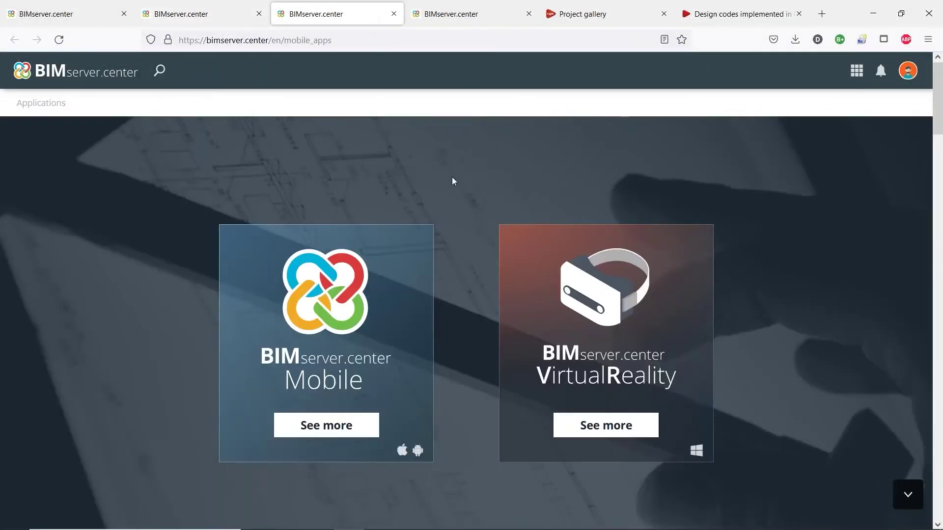
scroll(475, 278, down, 2)
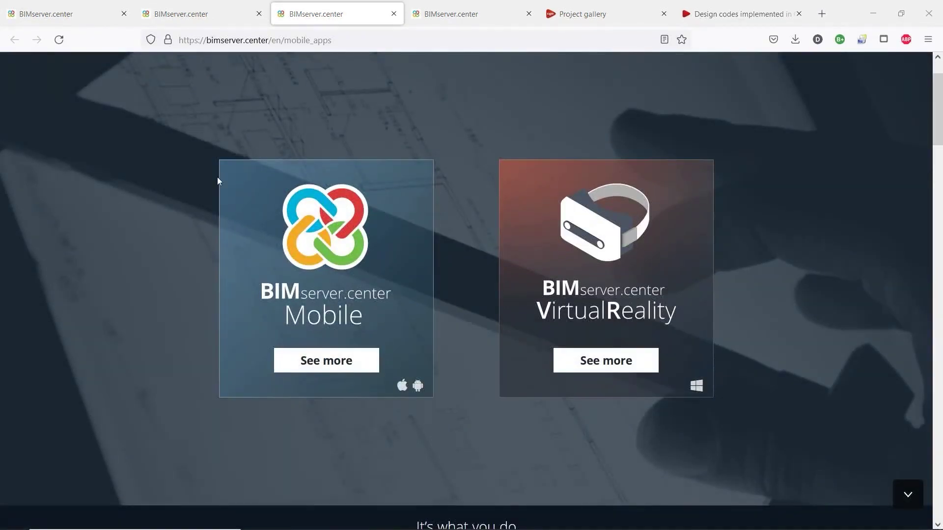
scroll(374, 206, down, 10)
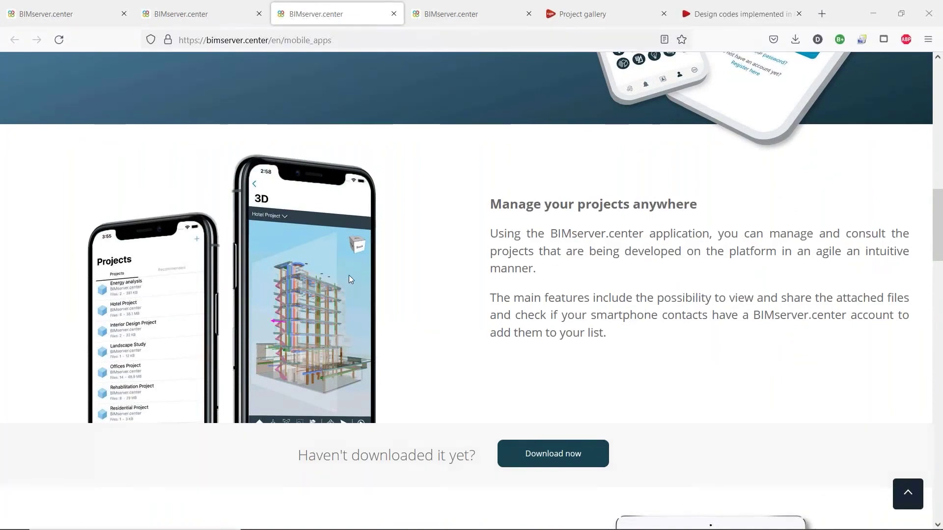
- Review the Mobile app's cloud updating and augmented reality sections, then check the loading of the From CAD to BIM 3D model
scroll(349, 275, down, 6)
scroll(350, 279, down, 6)
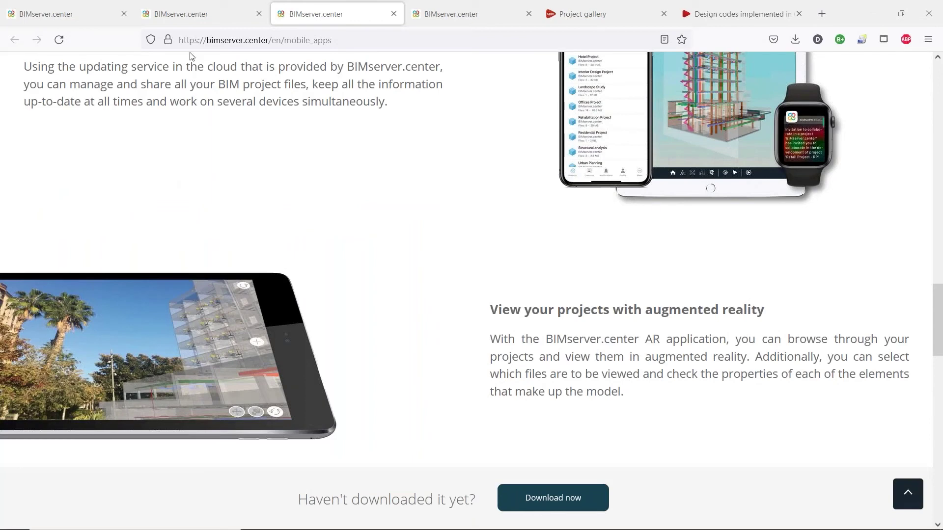
click(194, 16)
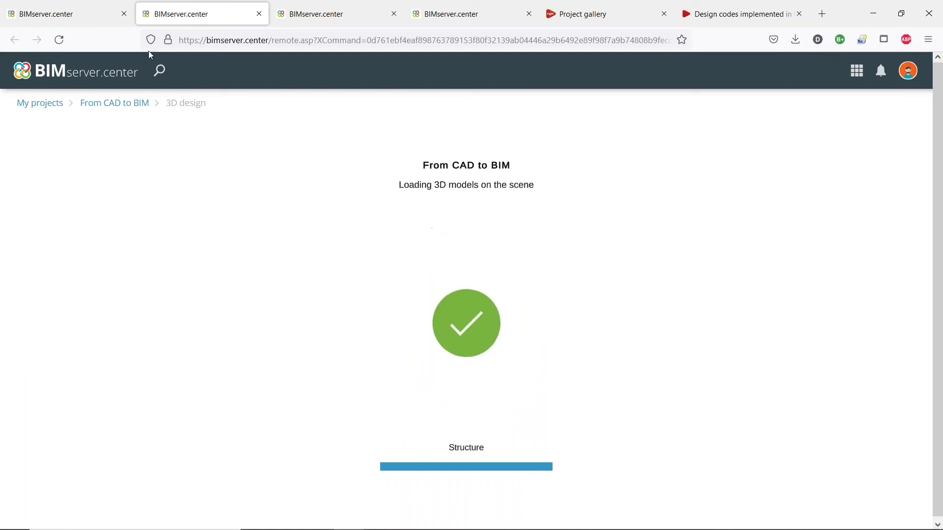
- Go from the From CAD to BIM dashboard to My projects and browse the active projects
click(87, 19)
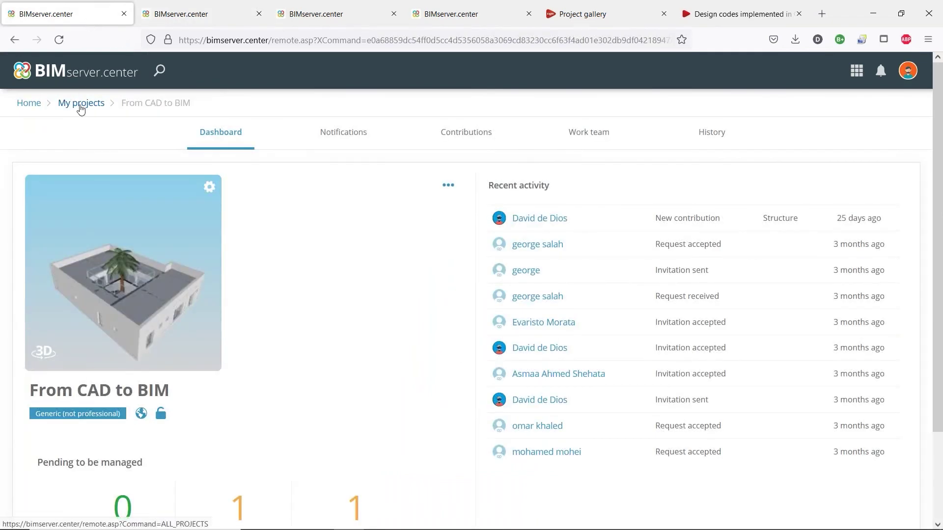
click(81, 104)
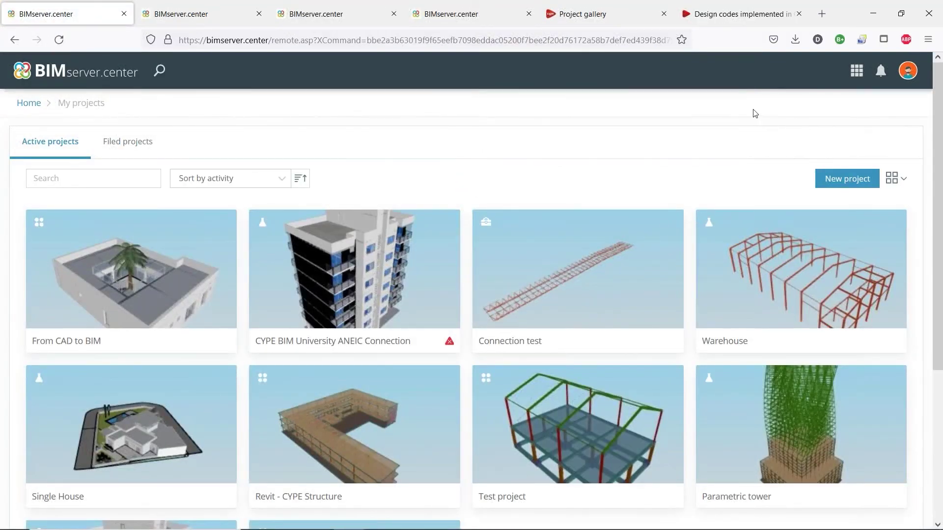
scroll(436, 145, down, 5)
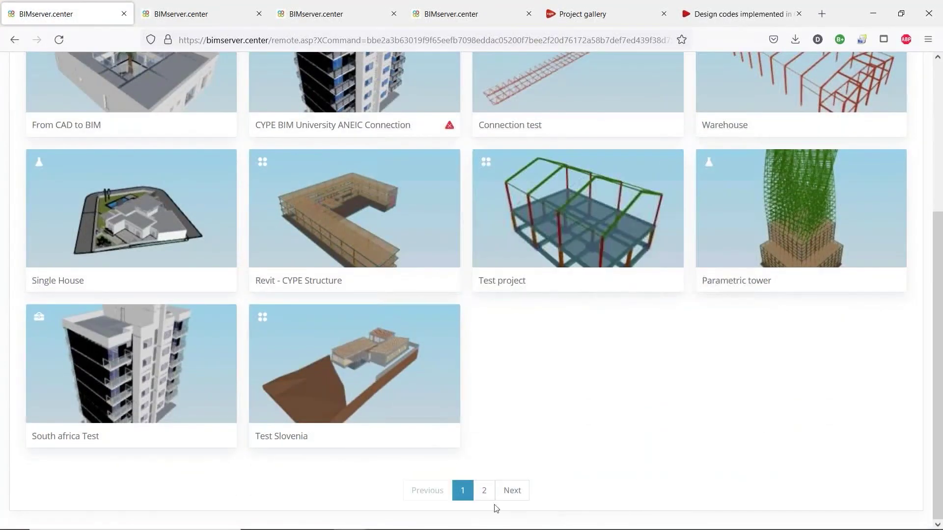
click(484, 496)
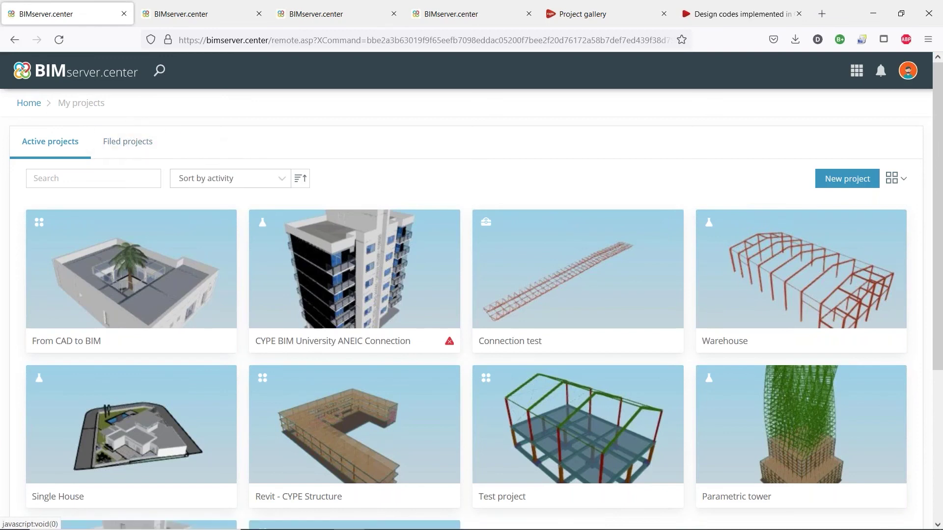
scroll(423, 112, down, 1)
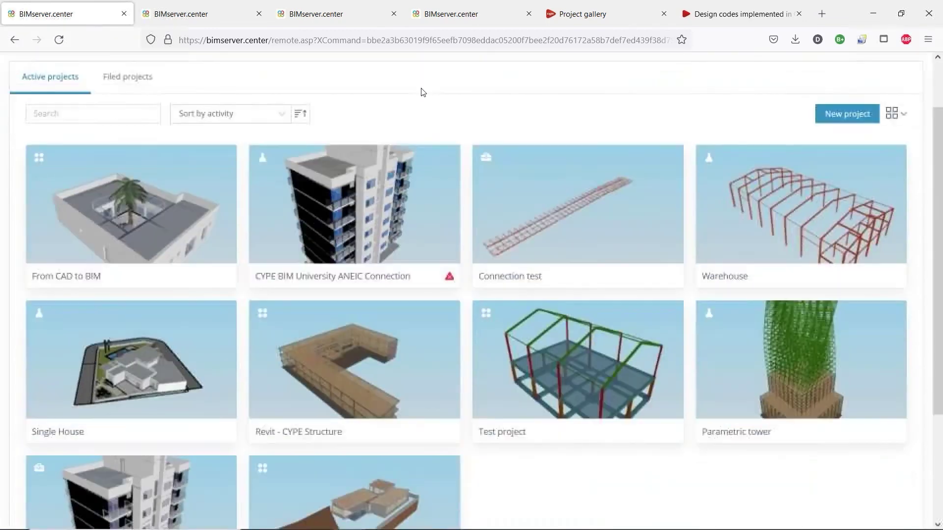
scroll(304, 96, down, 3)
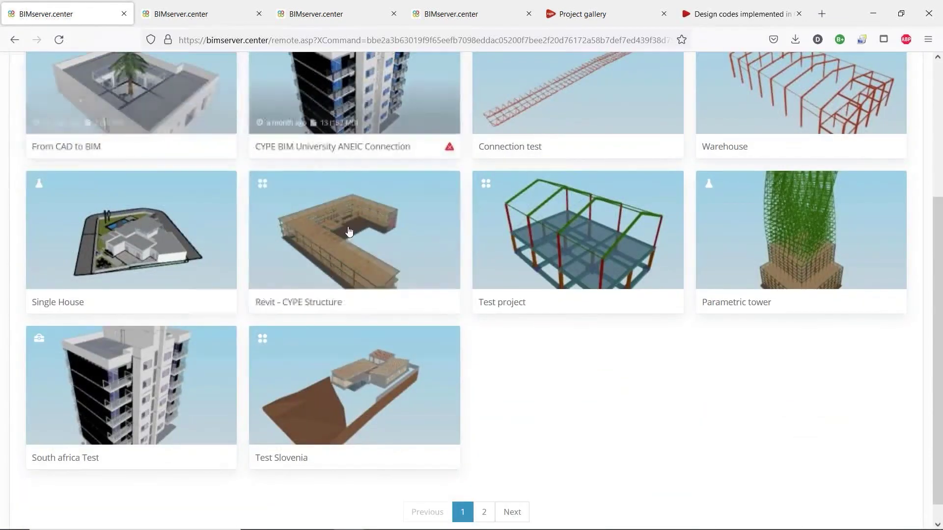
scroll(563, 271, up, 4)
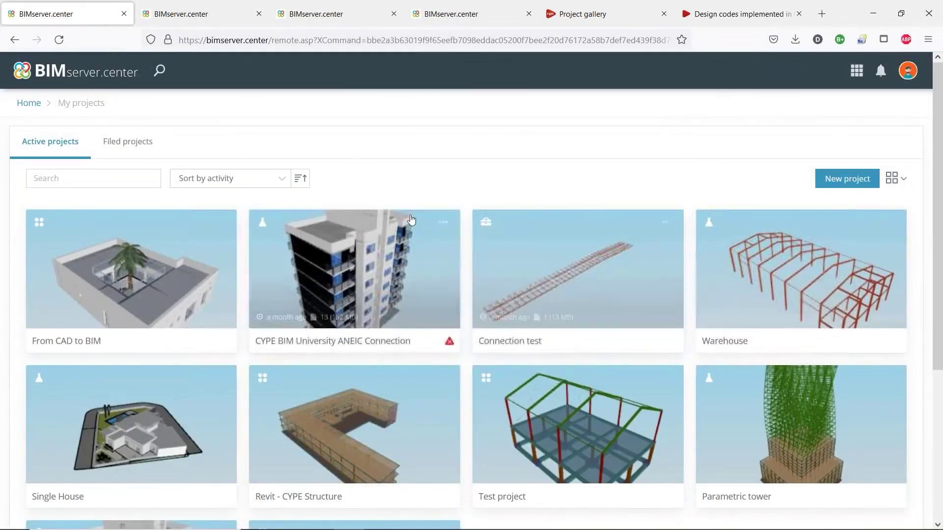
- Return to the From CAD to BIM 3D view, inspect the building from above and hide all the Architecture models
click(261, 22)
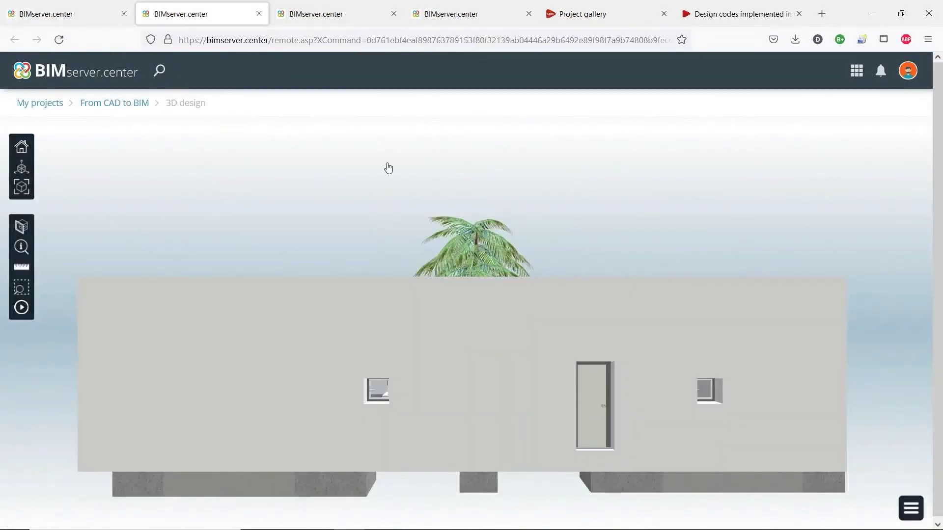
drag(437, 247, 560, 257)
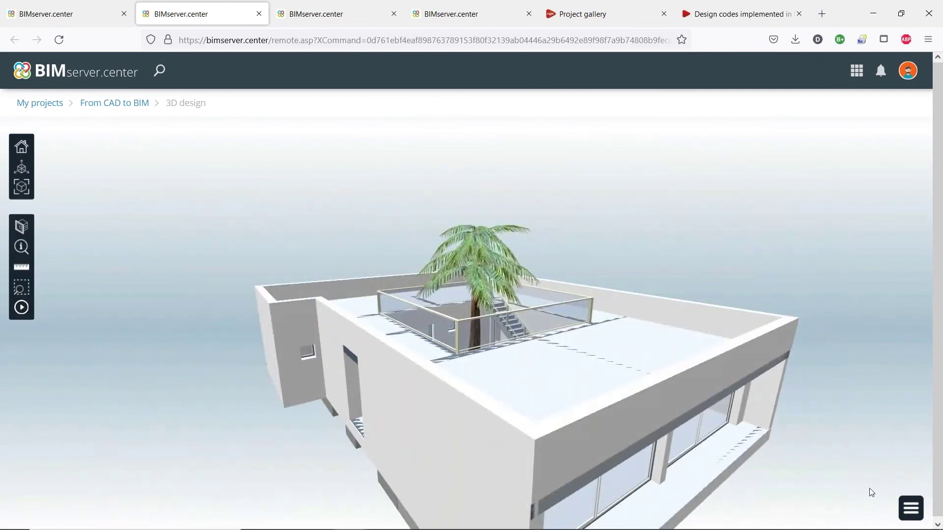
click(910, 514)
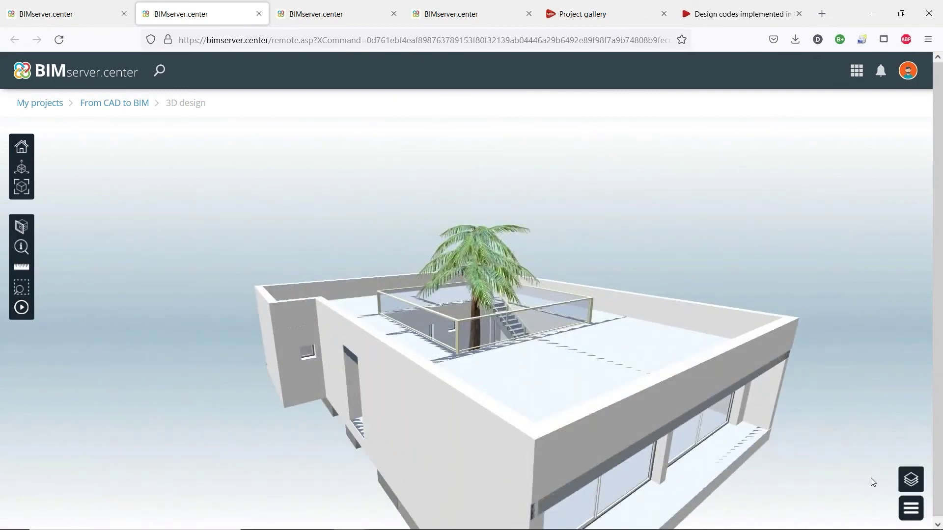
click(910, 480)
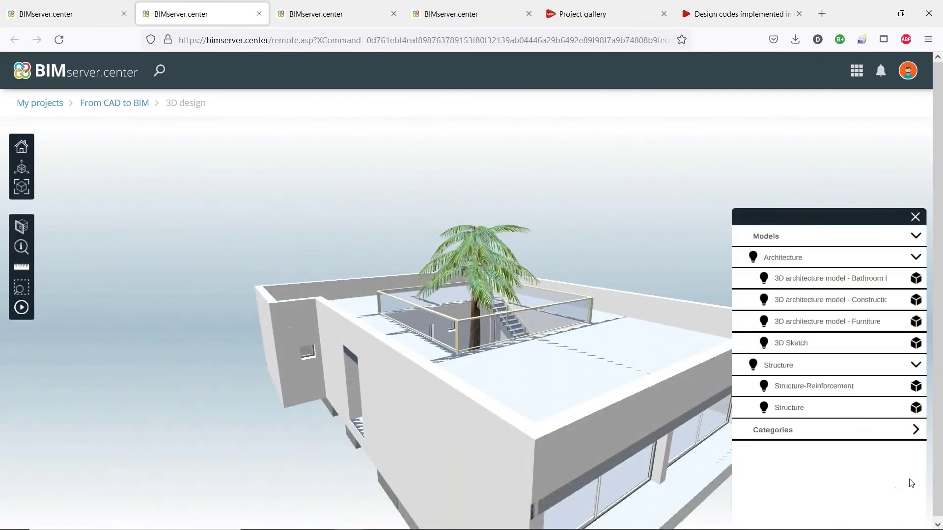
click(752, 257)
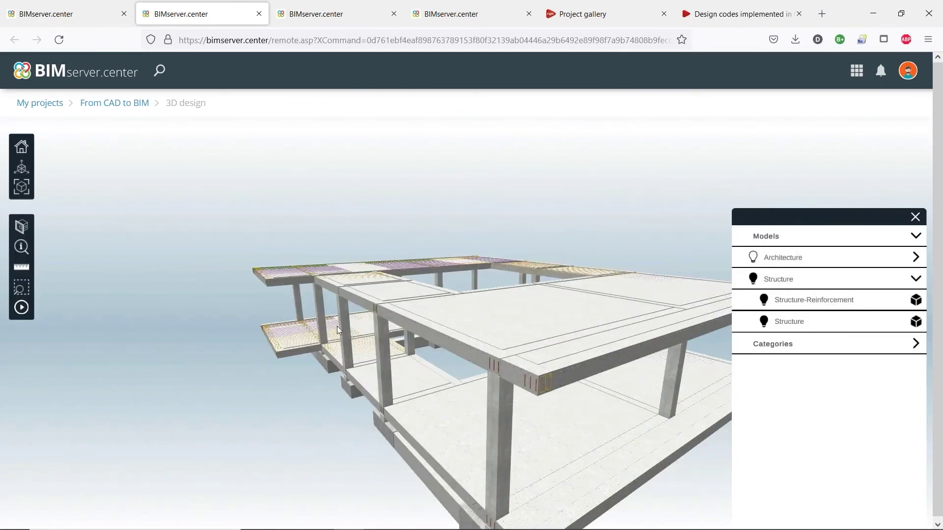
click(299, 326)
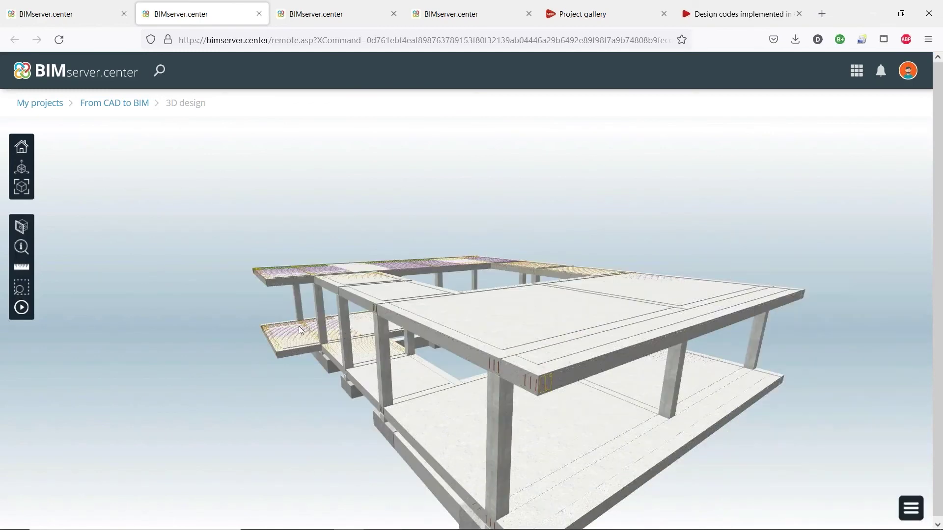
- Inspect the concrete frame from inside and outside, then hide the Structure model while keeping Structure-Reinforcement displayed
scroll(298, 326, down, 10)
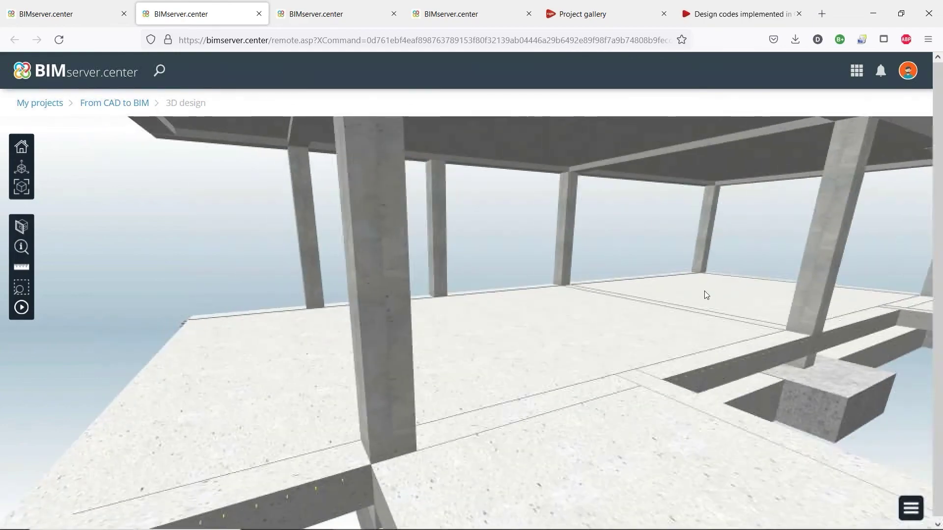
drag(704, 291, 602, 293)
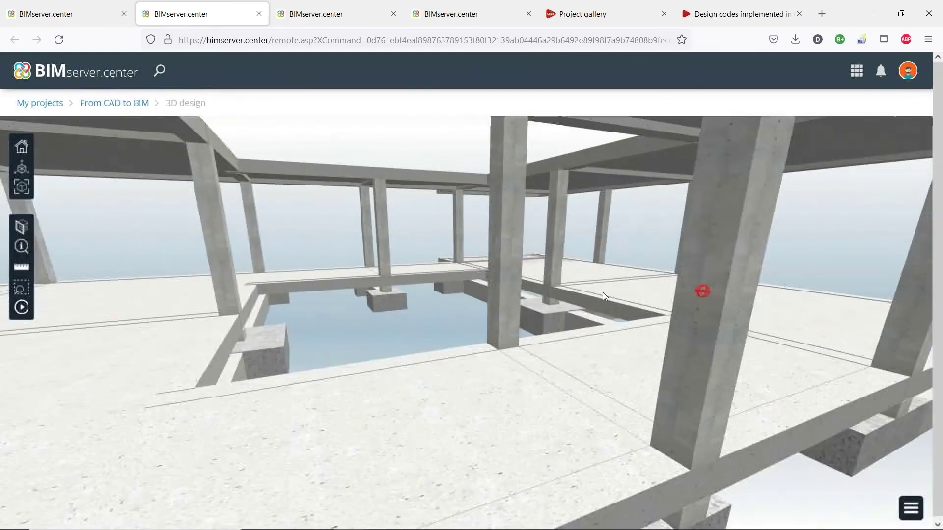
scroll(708, 323, up, 5)
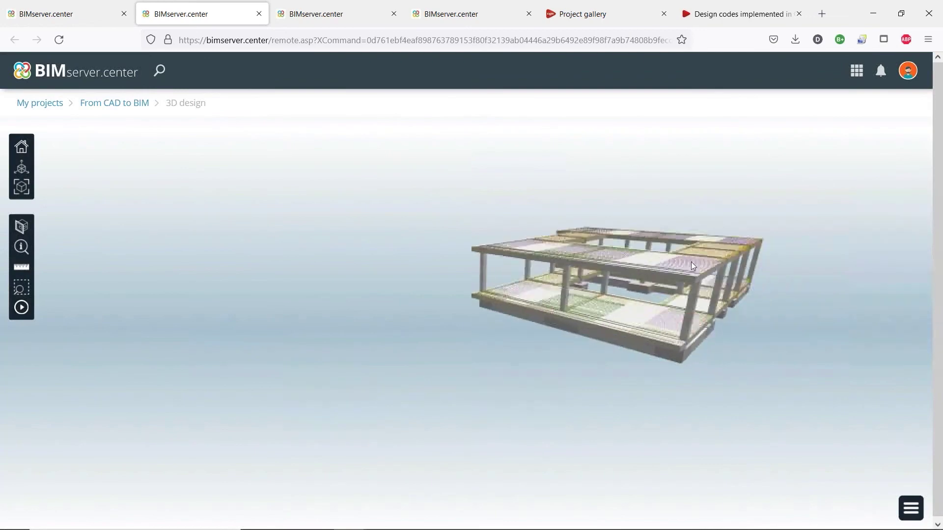
click(907, 508)
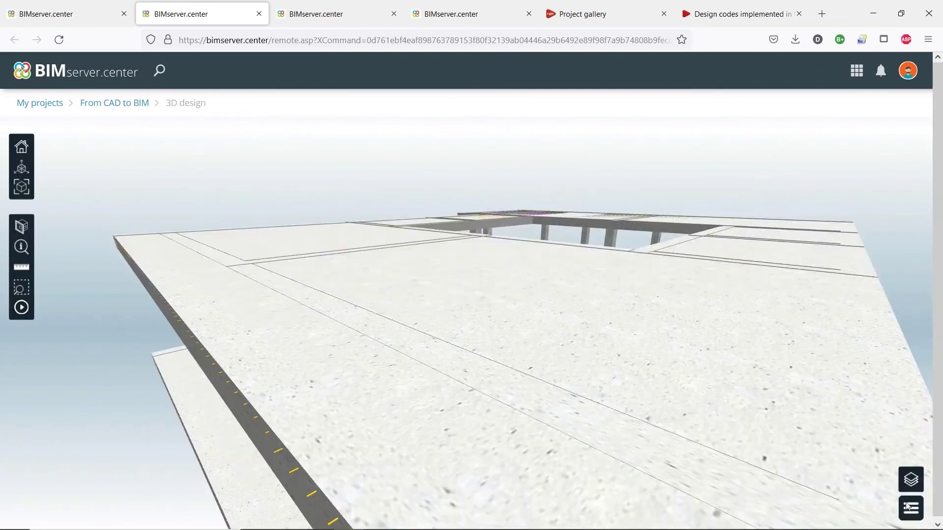
click(909, 480)
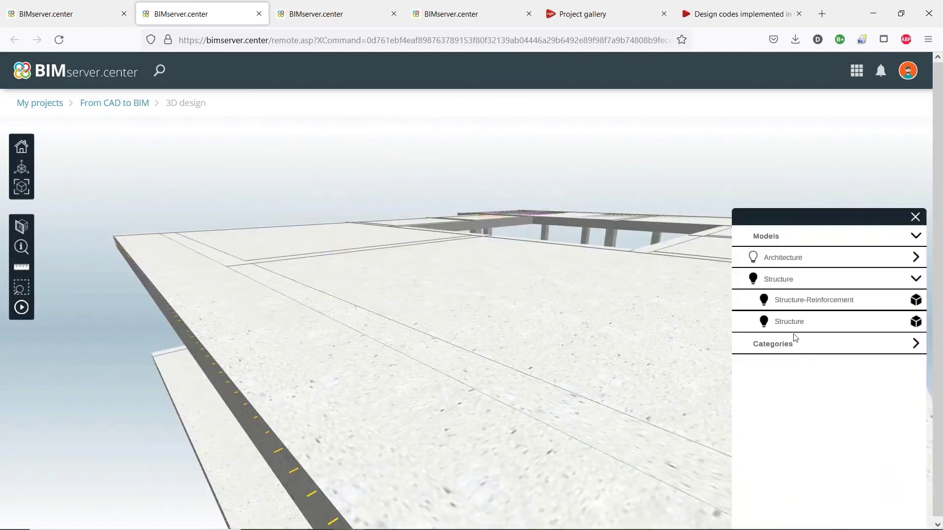
click(763, 321)
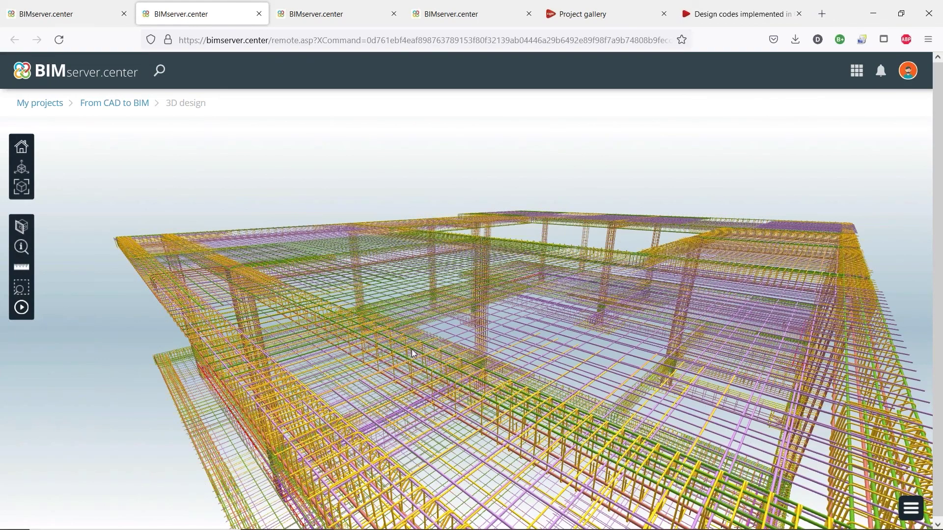
- Inspect the properties of a longitudinal bar and a stirrup in the foundation beam's reinforcement
scroll(408, 349, up, 10)
click(21, 247)
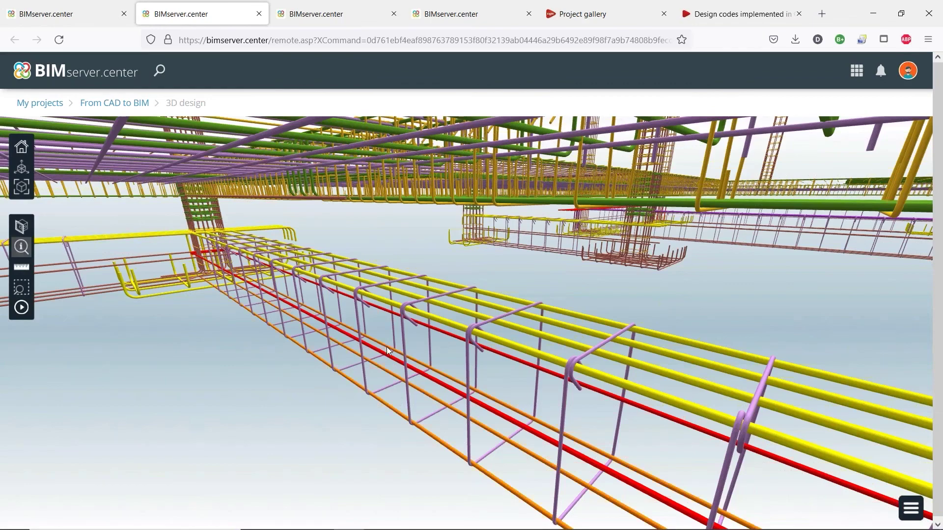
click(384, 370)
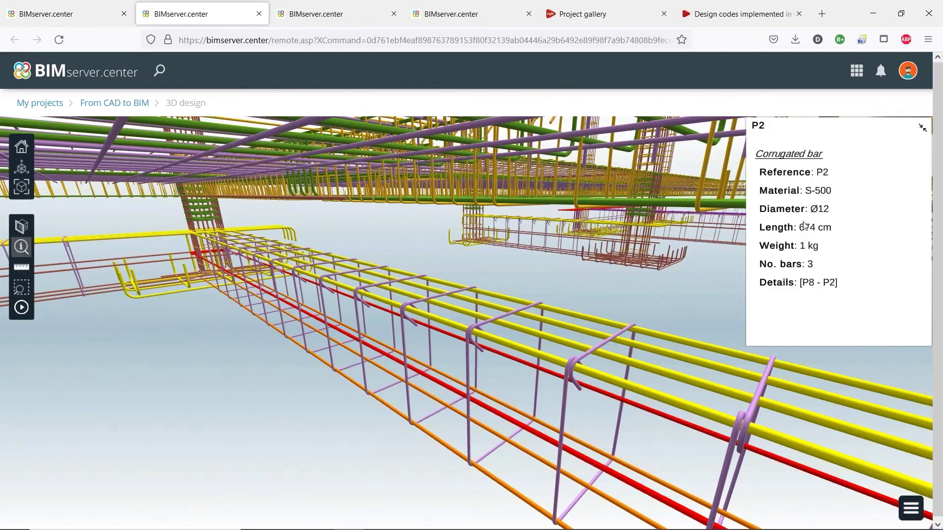
scroll(490, 332, up, 5)
scroll(570, 290, down, 5)
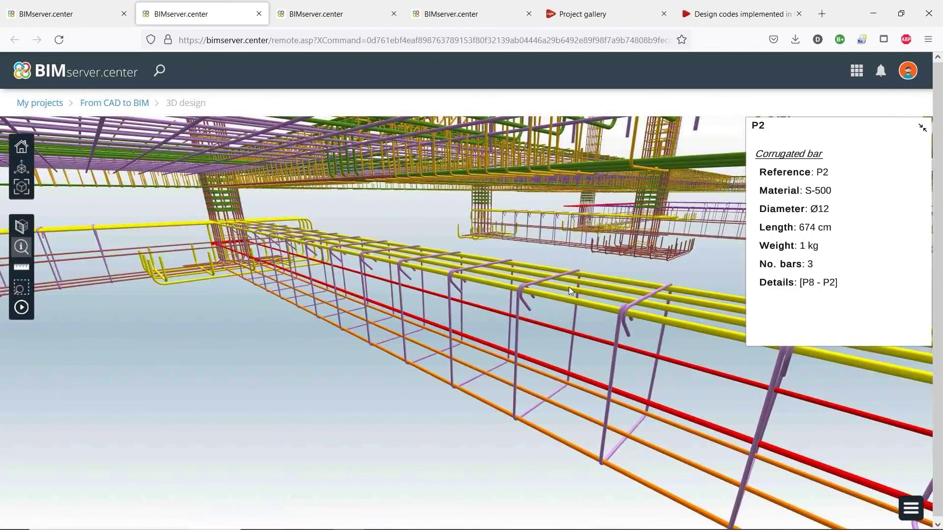
click(449, 290)
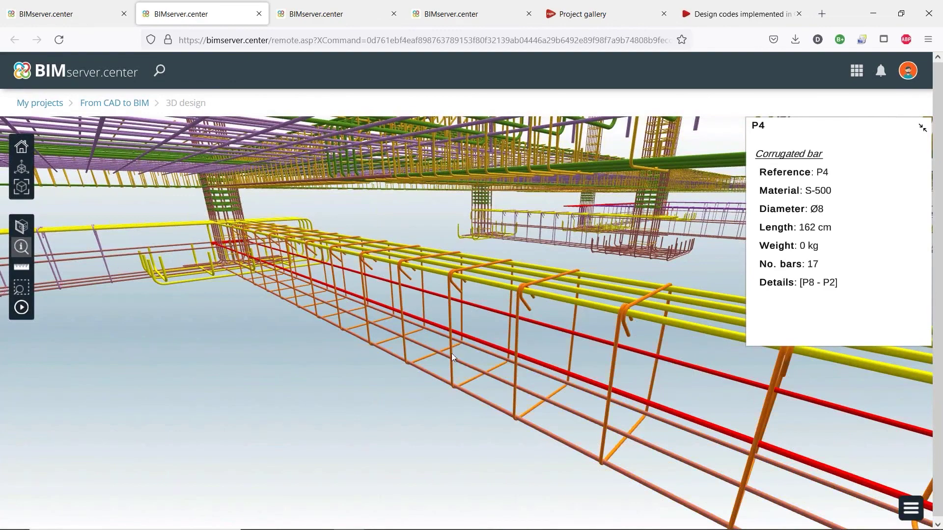
- Switch to the new.c3e job in CYPECAD, view its BIMserver.center linking options, then return to the browser's 3D view
mouse_move(449, 523)
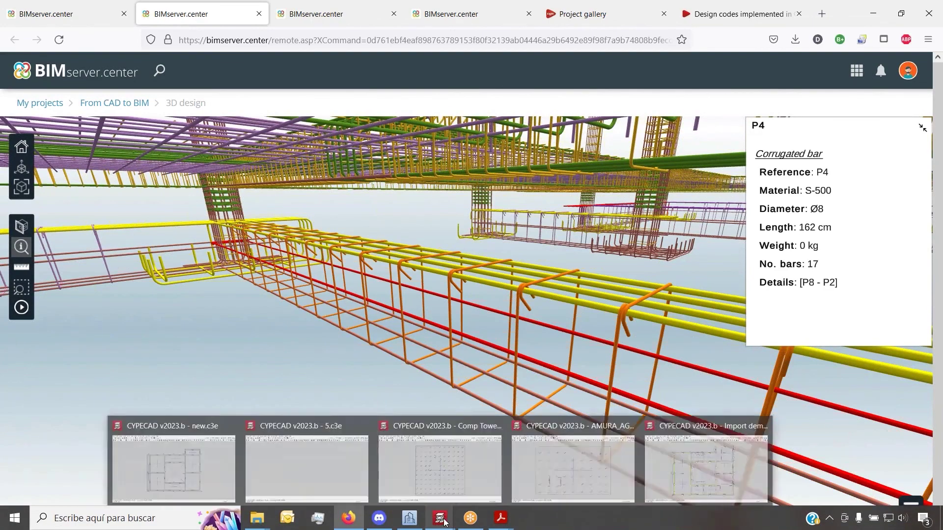
mouse_move(338, 465)
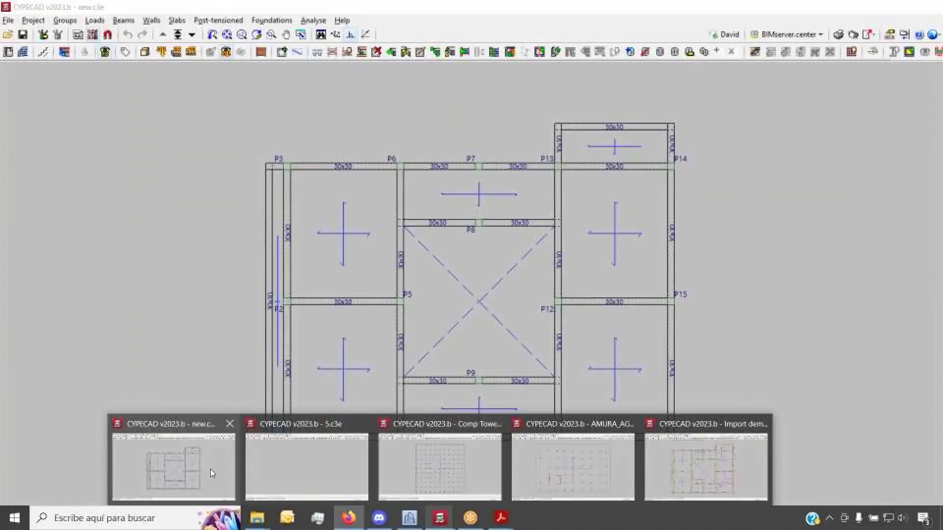
click(210, 470)
click(780, 36)
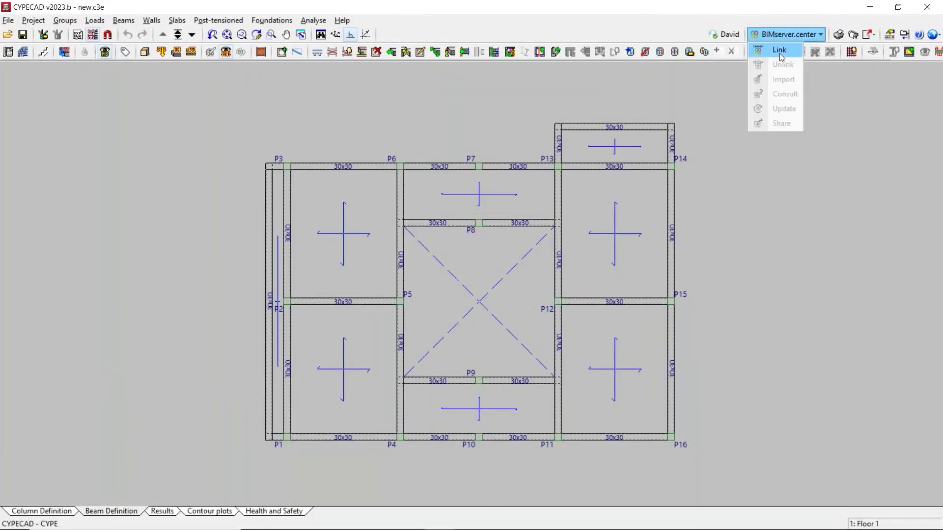
click(785, 34)
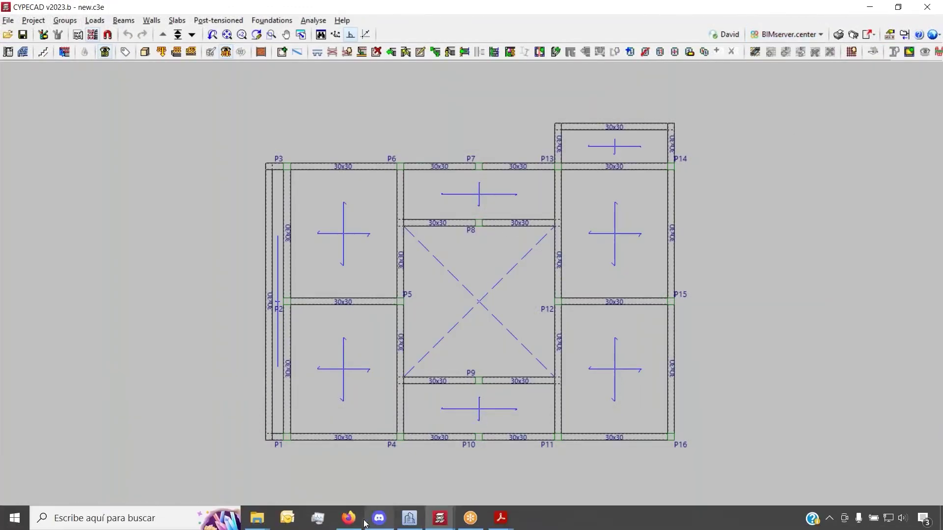
click(349, 525)
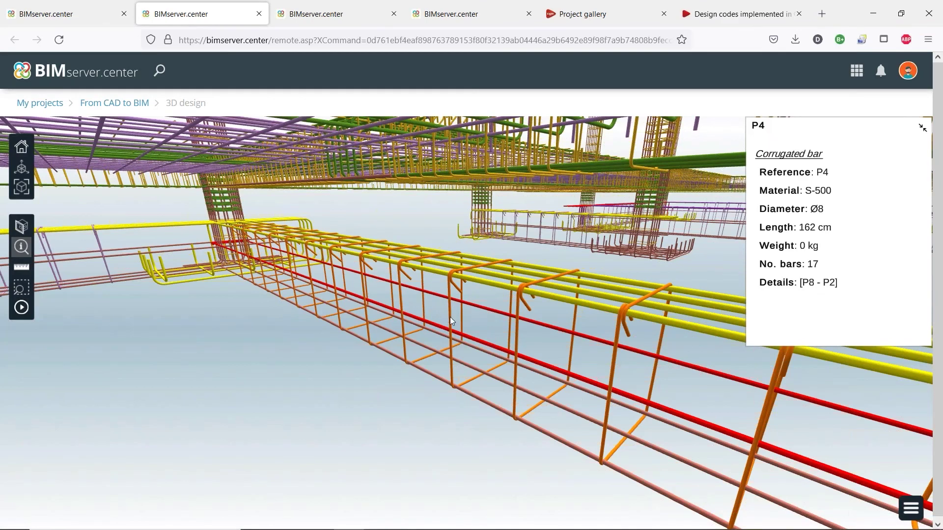
- Clear the stirrup information and inspect the properties of a reinforcement bar in the floor slab
click(13, 248)
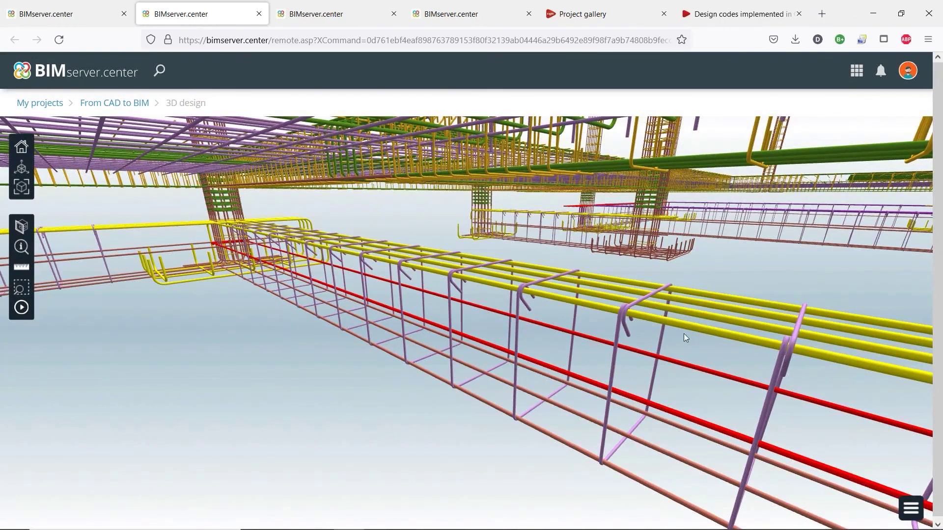
scroll(681, 332, up, 5)
scroll(517, 280, up, 3)
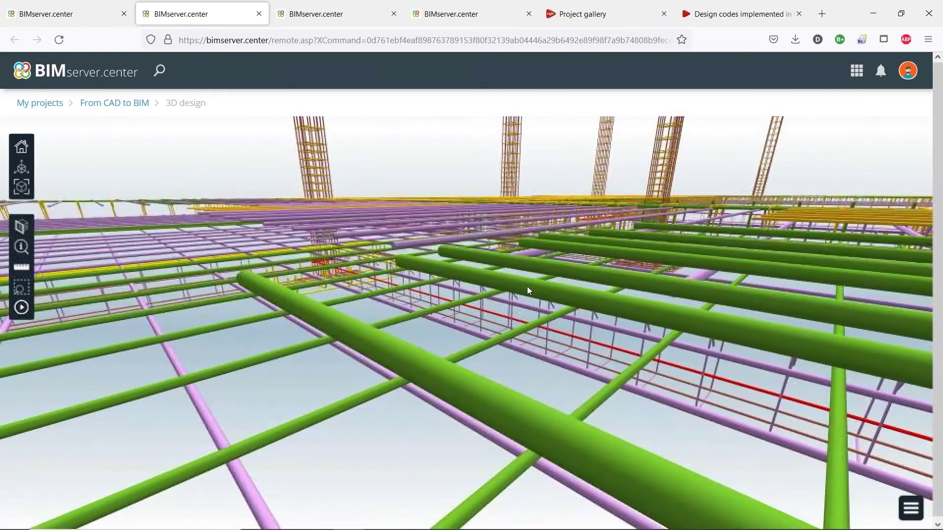
scroll(527, 291, down, 2)
click(21, 247)
click(369, 312)
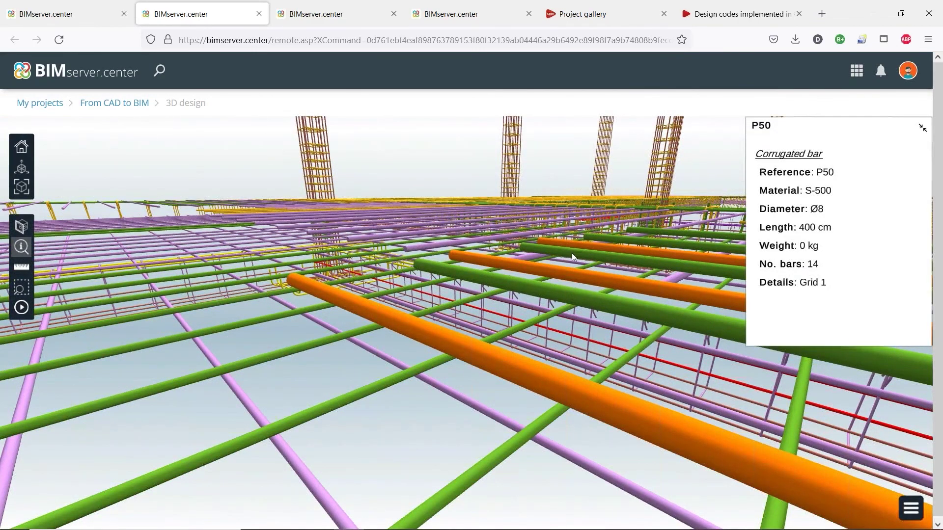
scroll(573, 256, down, 2)
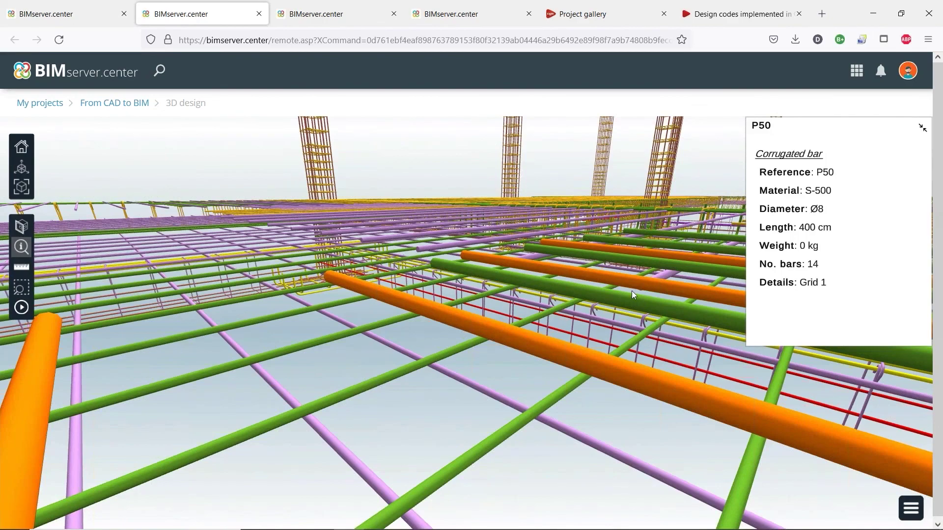
scroll(631, 291, down, 5)
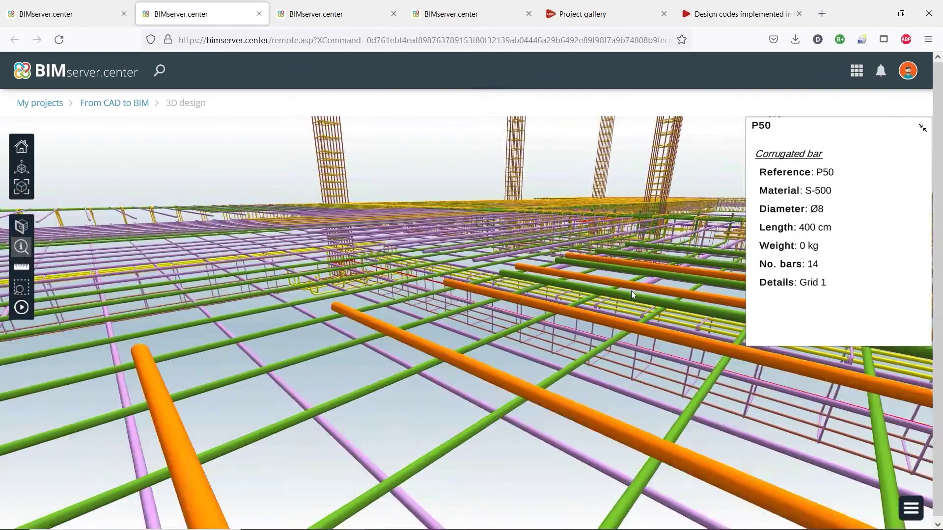
- Switch on all the Architecture models in the 3D view alongside the Structure-Reinforcement model
scroll(631, 290, down, 5)
scroll(531, 257, down, 5)
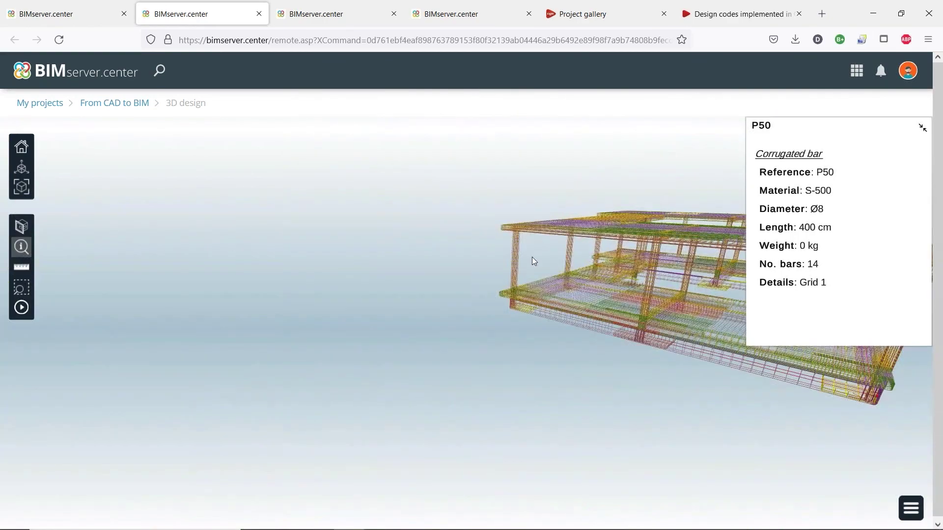
scroll(541, 258, down, 6)
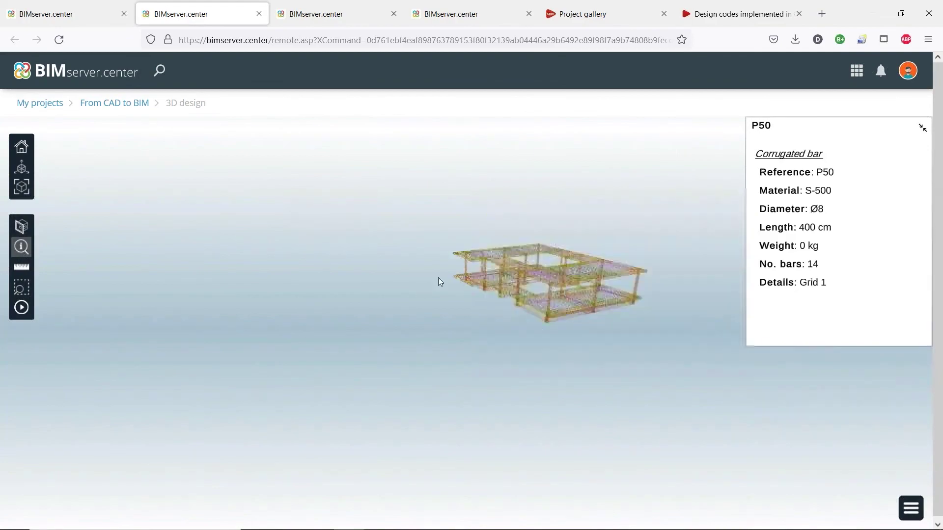
scroll(523, 266, down, 3)
scroll(510, 266, up, 10)
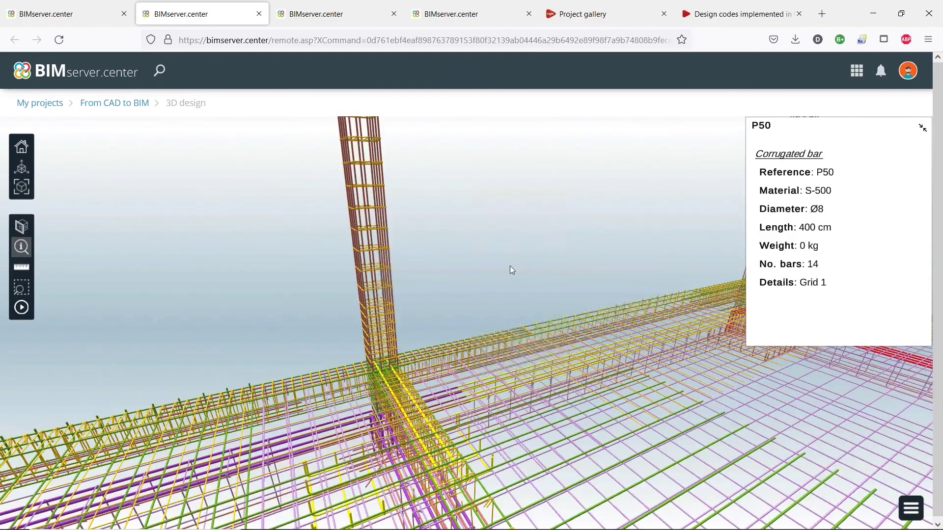
scroll(509, 266, down, 5)
click(909, 509)
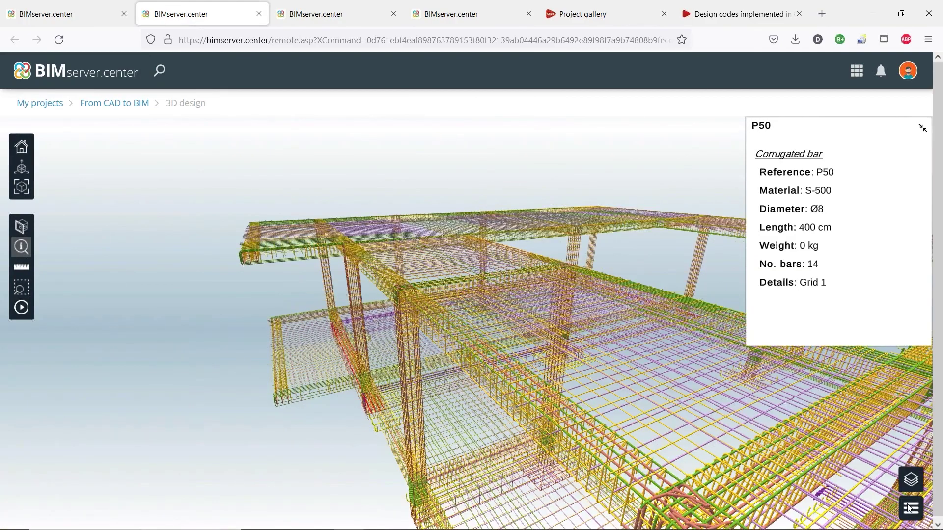
click(912, 481)
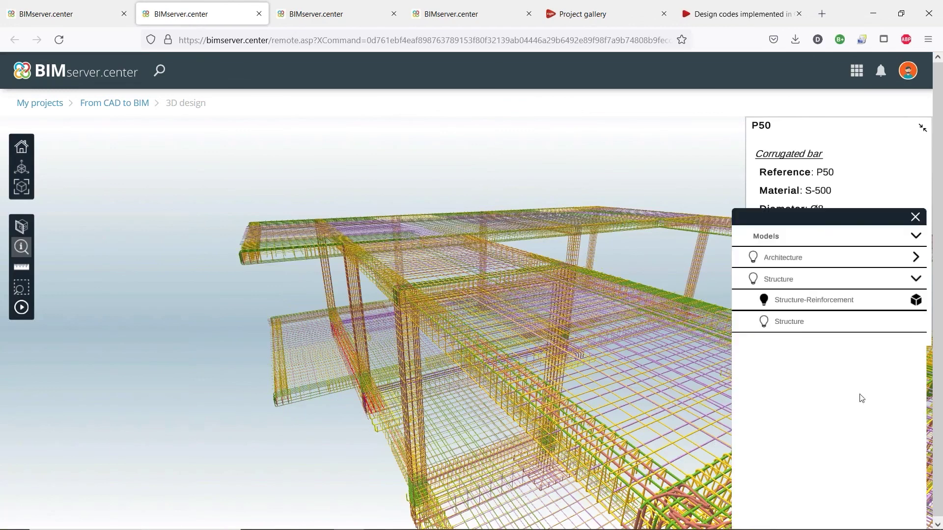
click(916, 258)
click(787, 278)
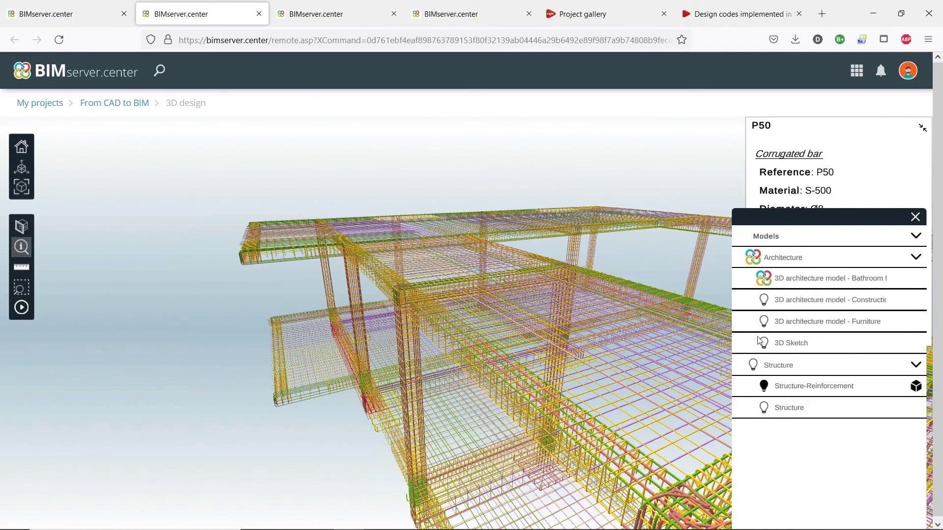
- Switch to the new.c3e job in CYPECAD and display Floor 1's Displacement Z contour plot for the Self weight loadcase
mouse_move(434, 525)
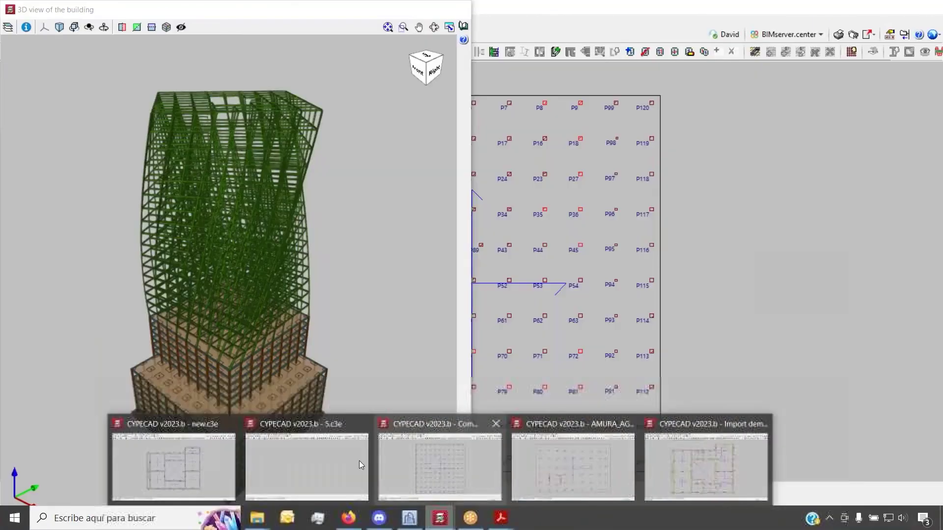
click(166, 458)
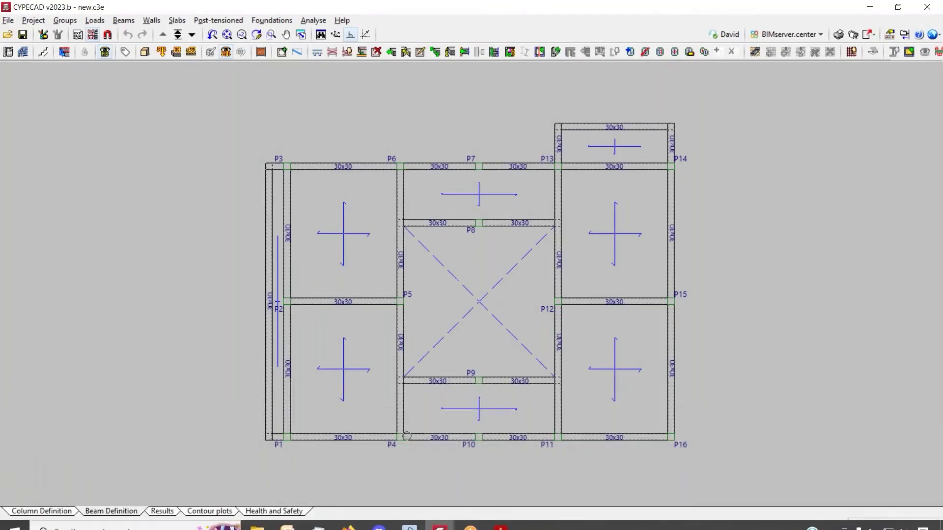
click(194, 512)
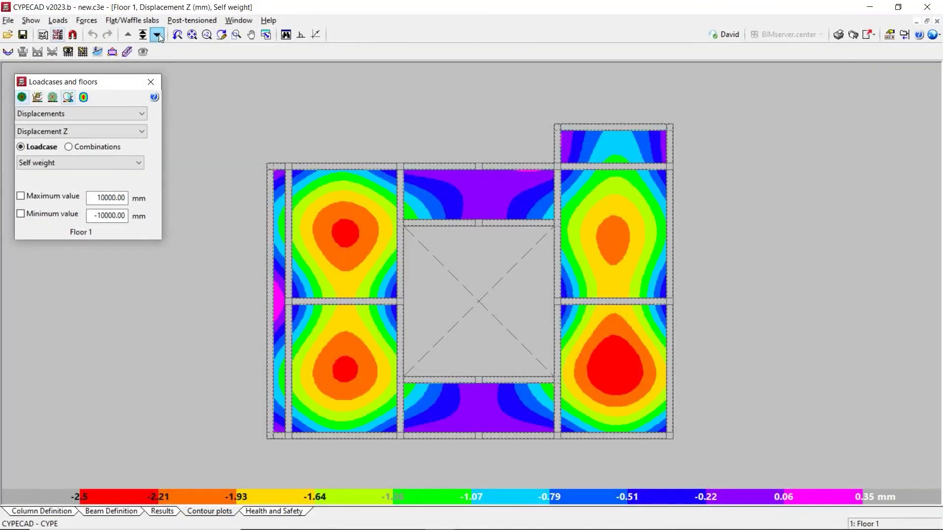
click(128, 35)
- Measure the maximum relative secant deflection between the centres of the two slab panels between columns P1 and P6 on Floor 1
click(98, 51)
click(336, 371)
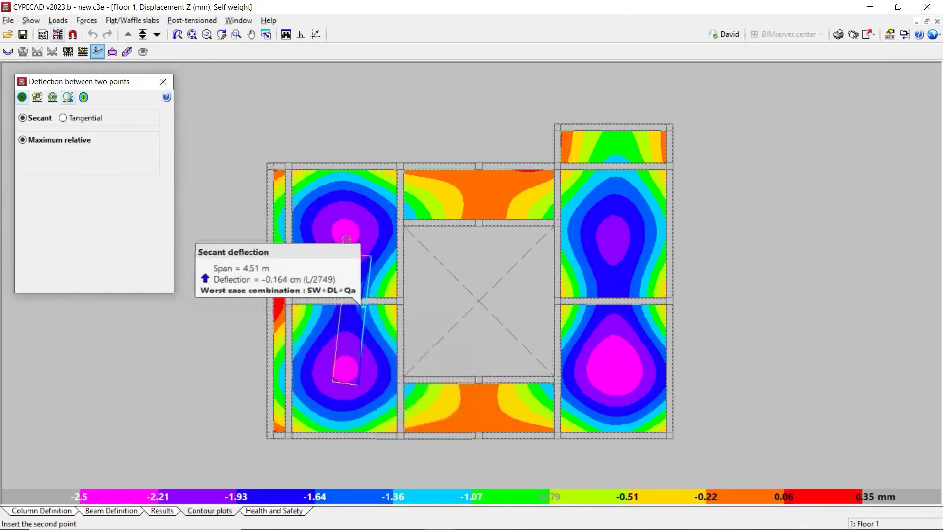
click(332, 240)
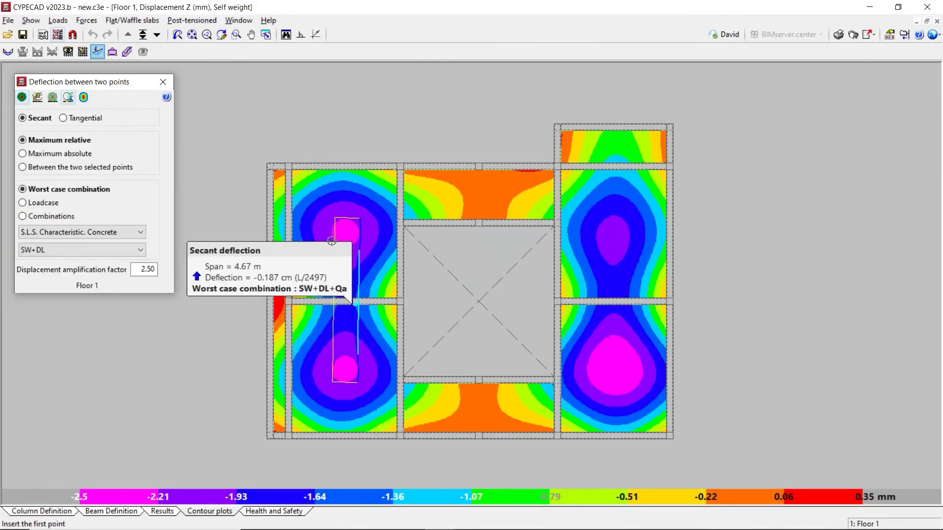
- Open the structure's deformed shape from the results and display it for the Displacements combination SW+DL
click(163, 512)
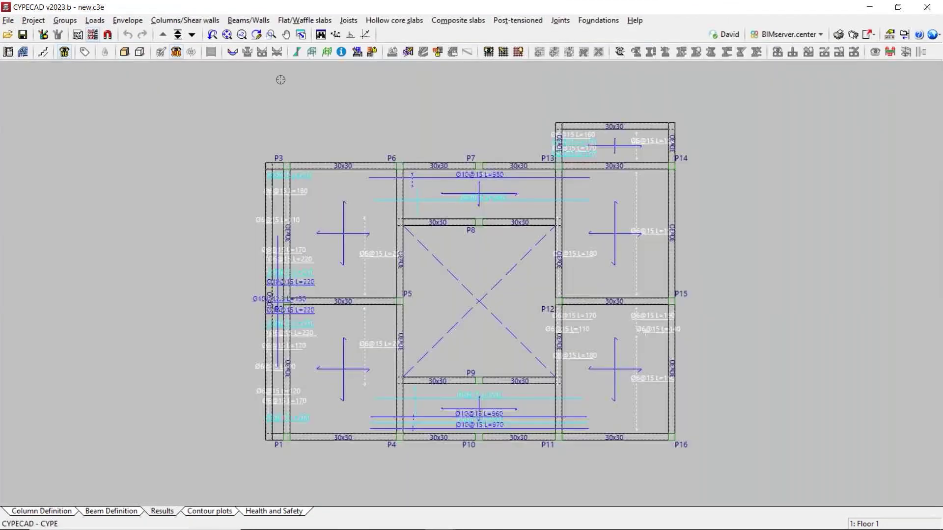
click(327, 52)
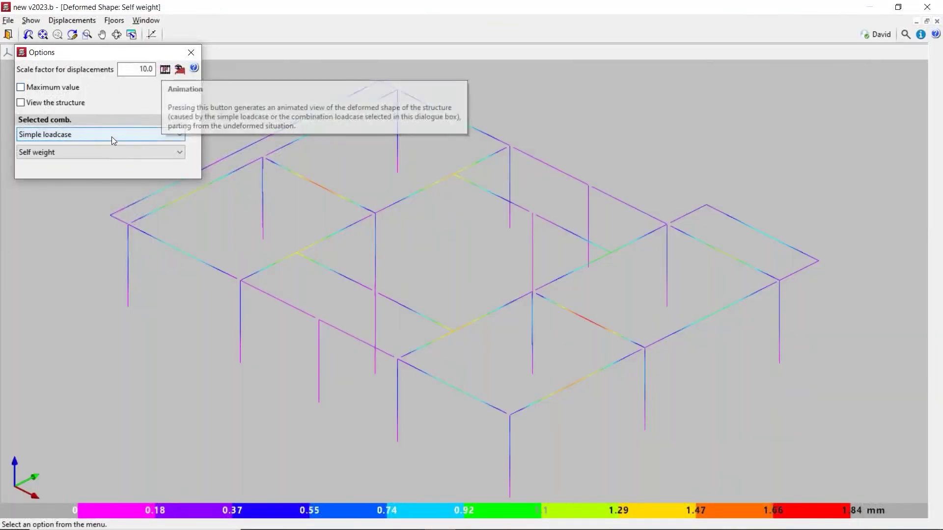
click(111, 135)
click(105, 156)
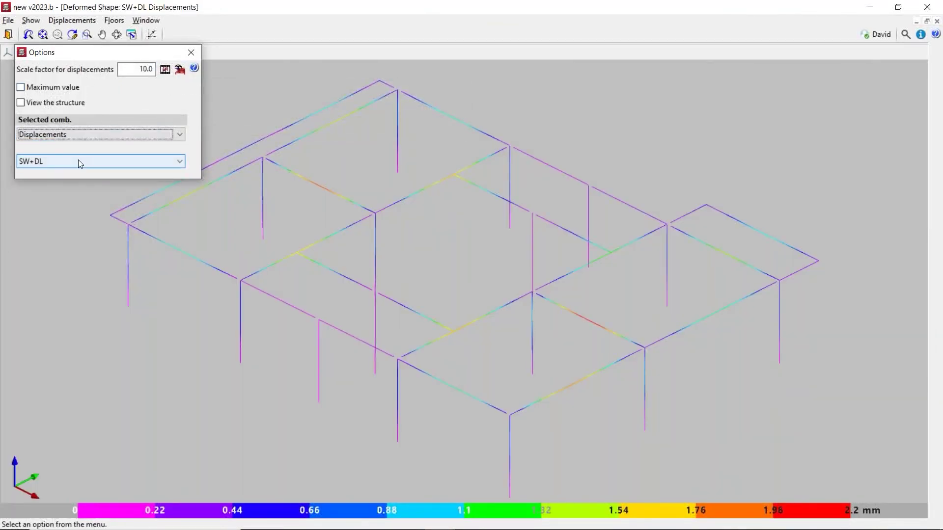
- Try to display the deformed shape for a displacement combination that includes dynamic seismic loading
click(78, 161)
click(67, 339)
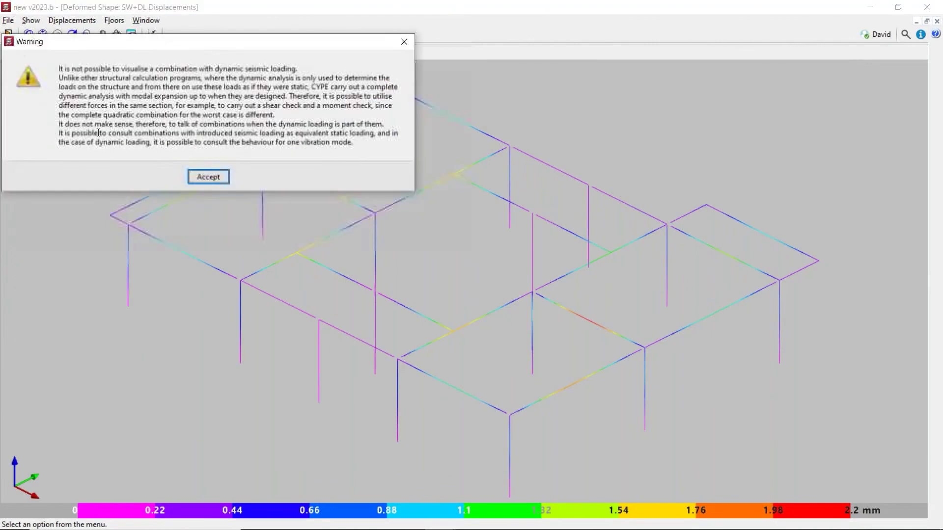
drag(195, 45, 400, 72)
click(412, 201)
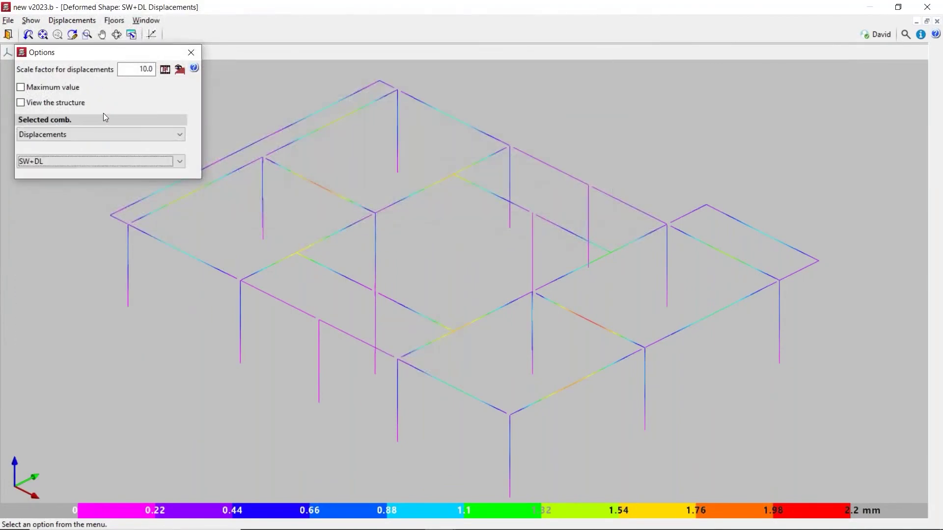
- Set the displacement scale factor to 50, examine the animated SW+DL deformed shape from several angles, and return to the floor plan
click(142, 71)
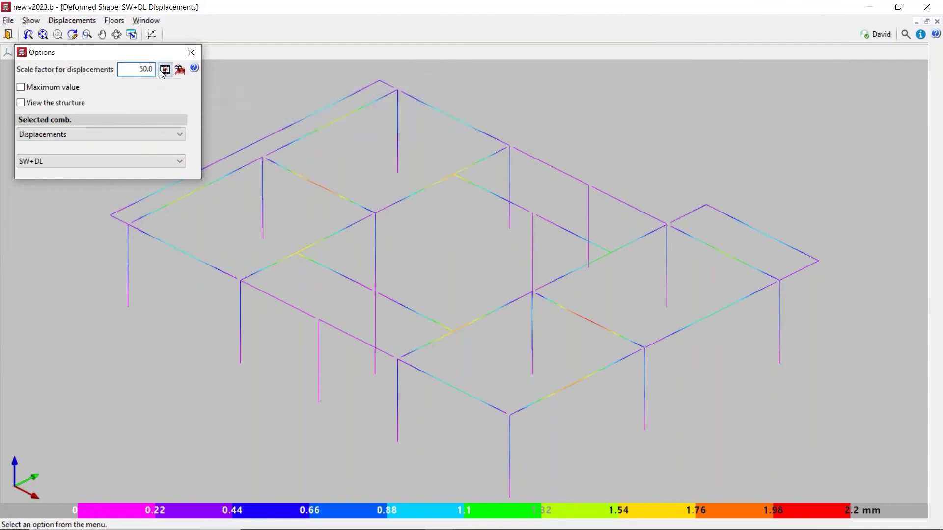
click(165, 69)
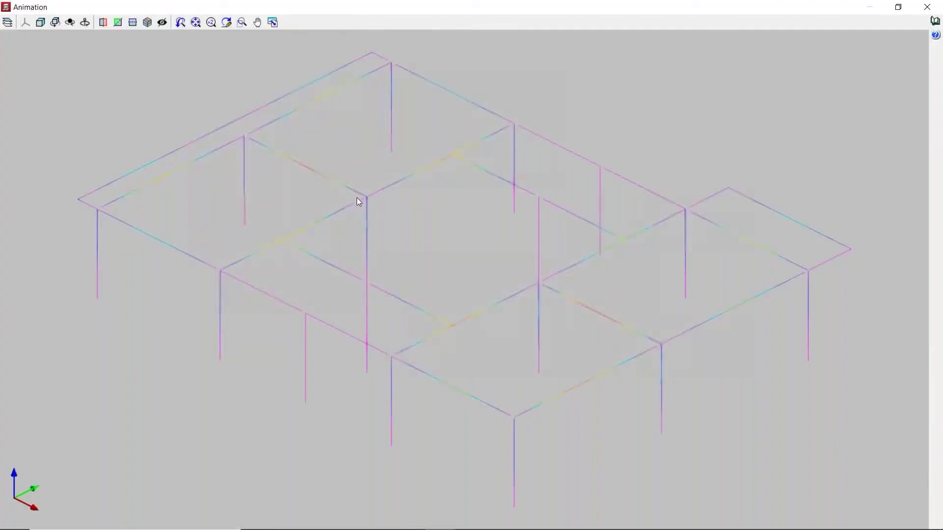
drag(536, 288, 459, 259)
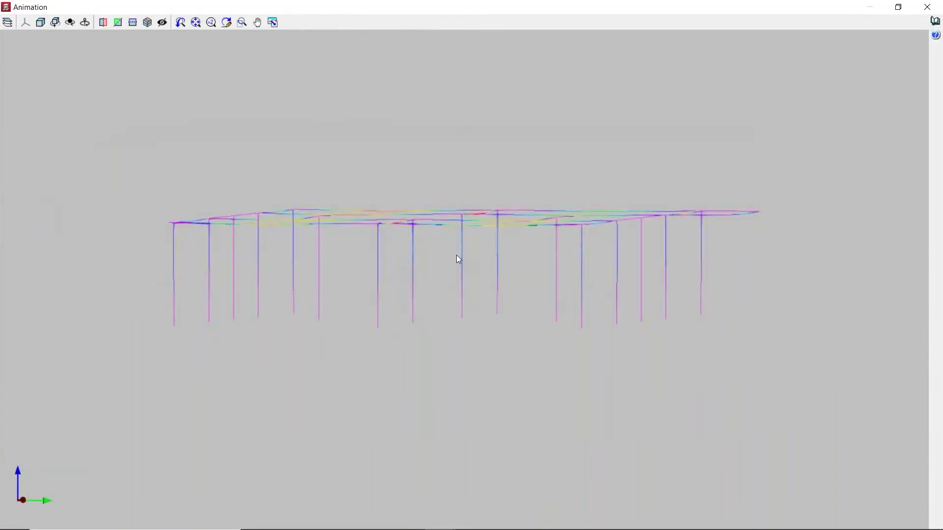
scroll(466, 235, up, 3)
scroll(477, 228, up, 6)
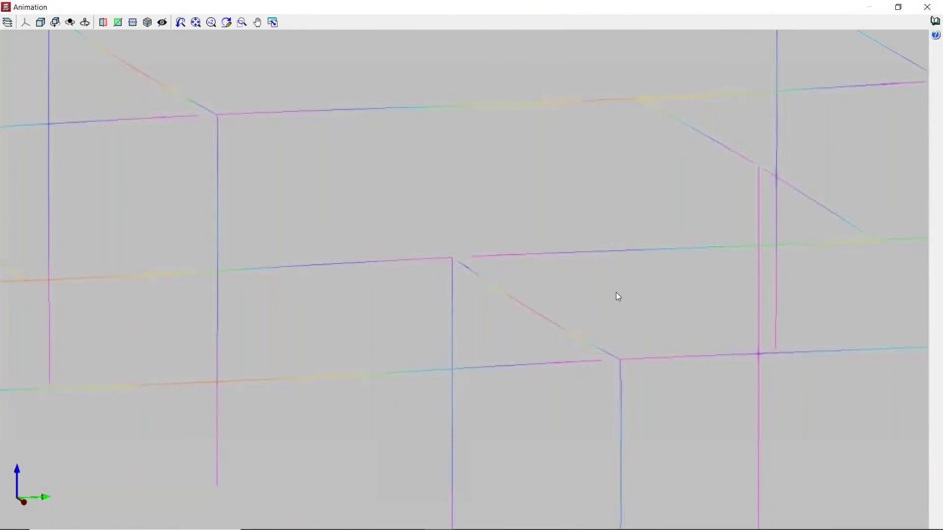
scroll(615, 295, down, 5)
shift+middle_drag(616, 296, 661, 187)
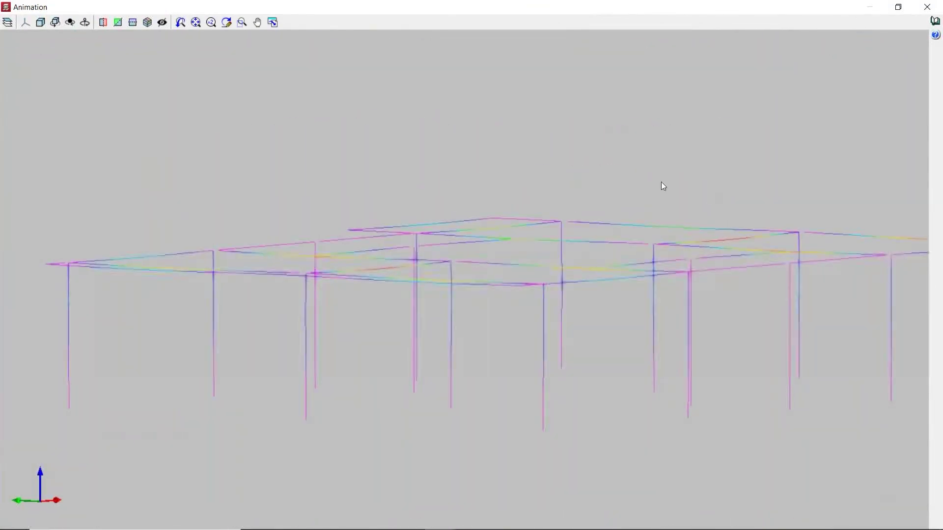
click(931, 8)
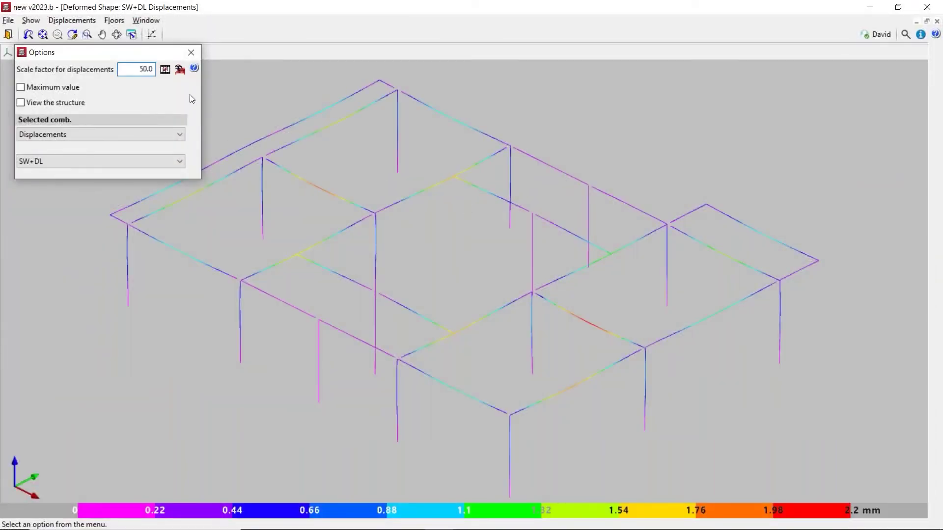
click(191, 52)
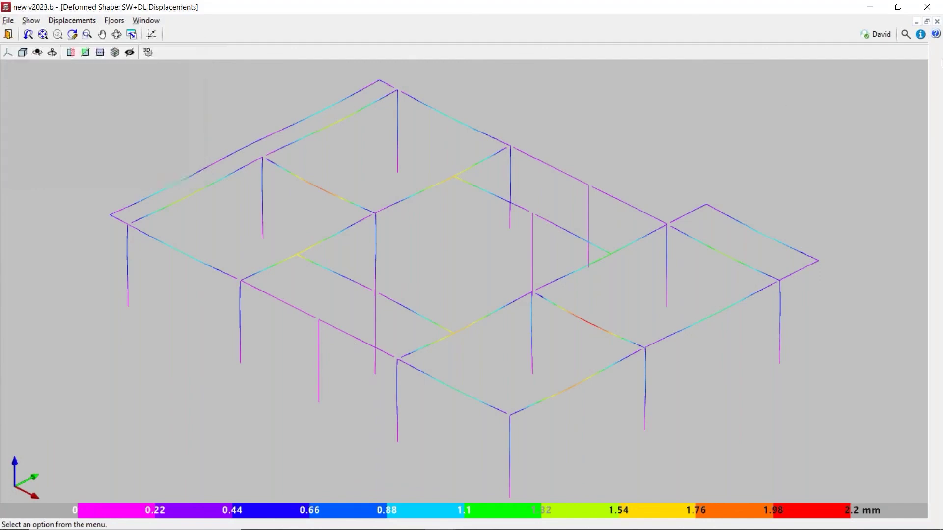
click(928, 8)
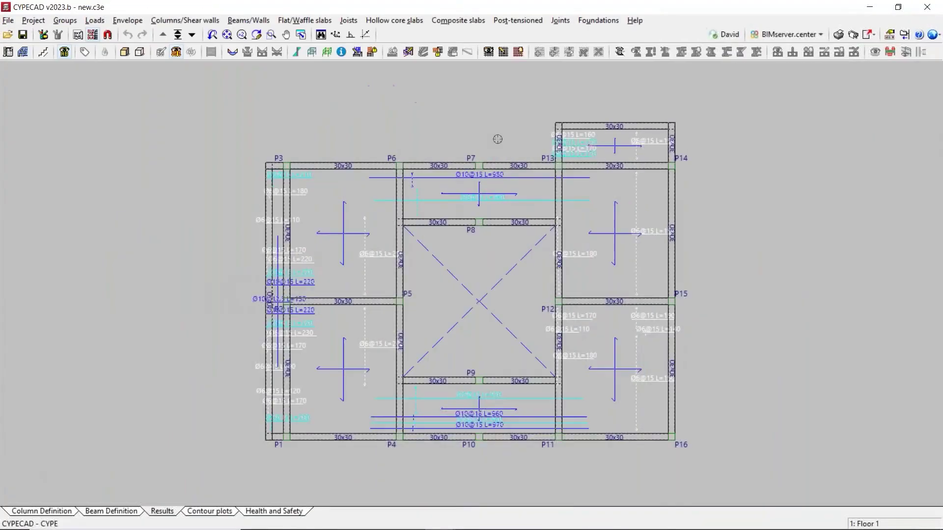
- Return to the browser's 3D view and make the Bathroom, Construction and Furniture architecture models transparent
mouse_move(435, 519)
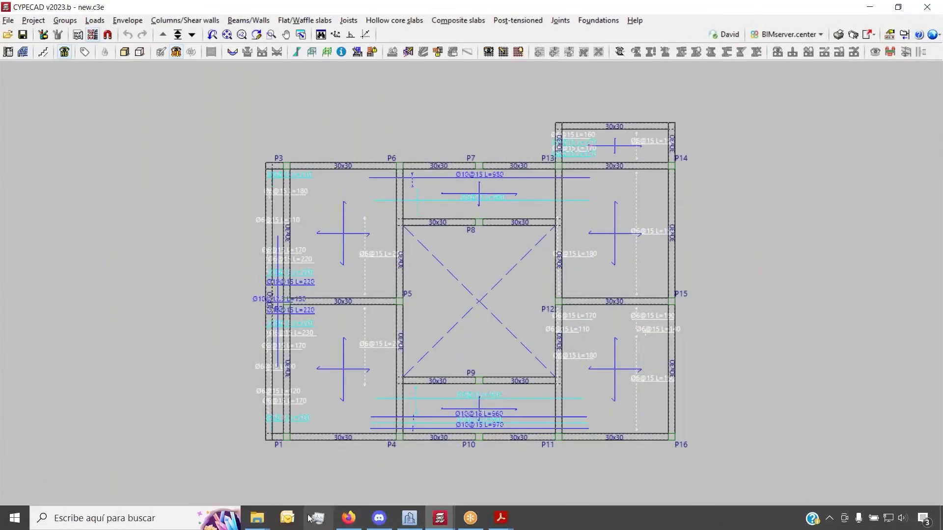
click(350, 518)
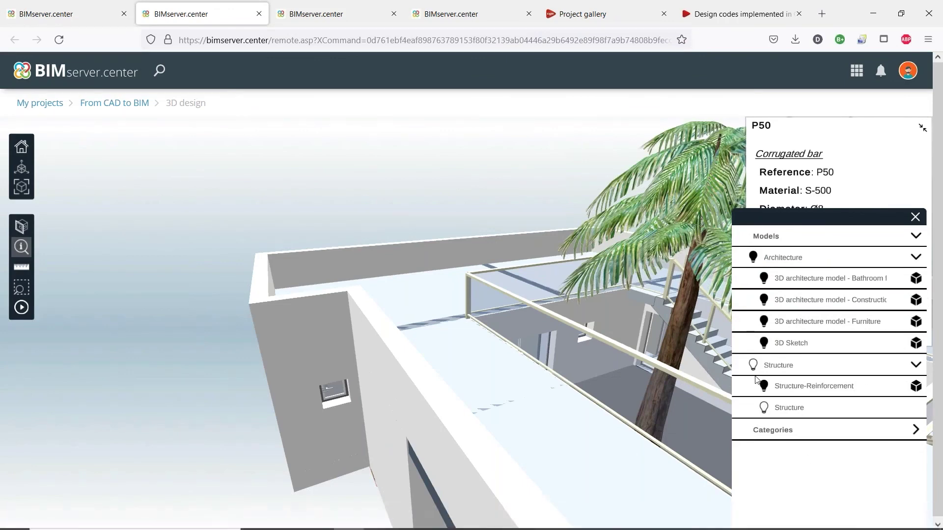
click(915, 281)
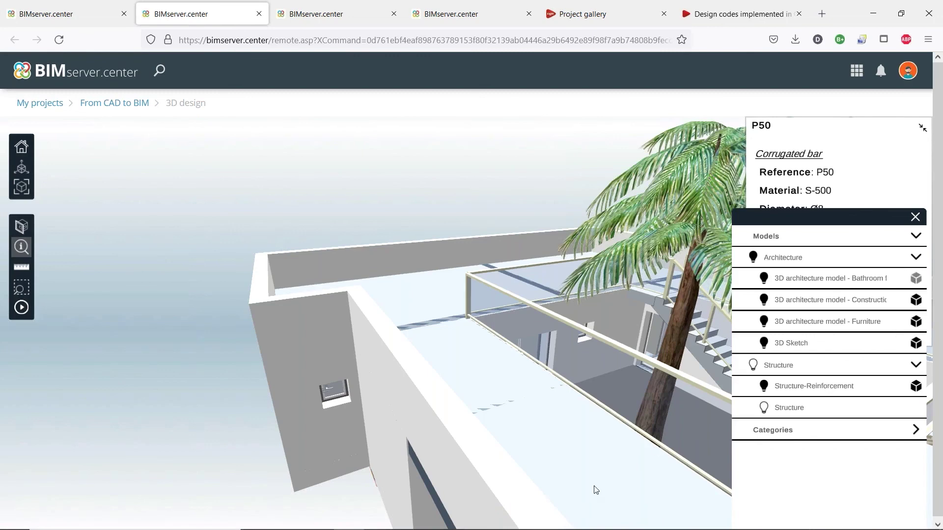
click(916, 300)
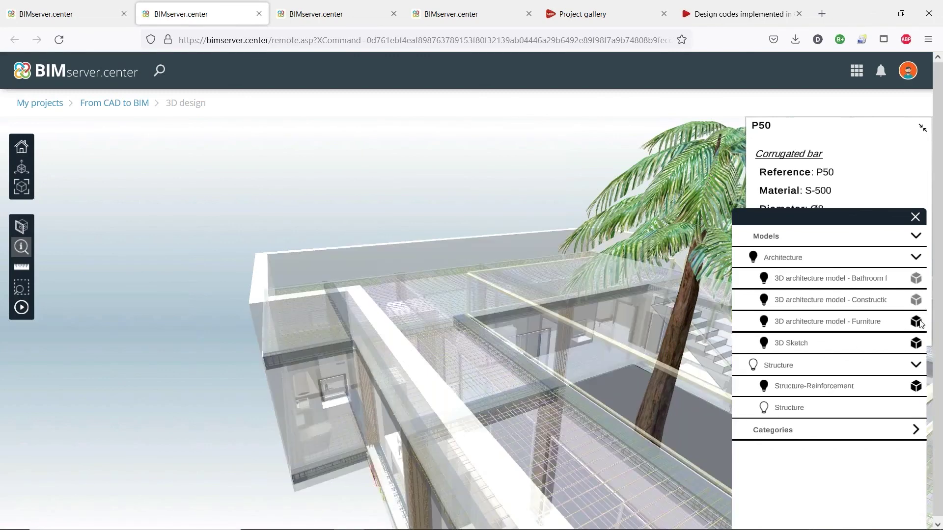
click(916, 322)
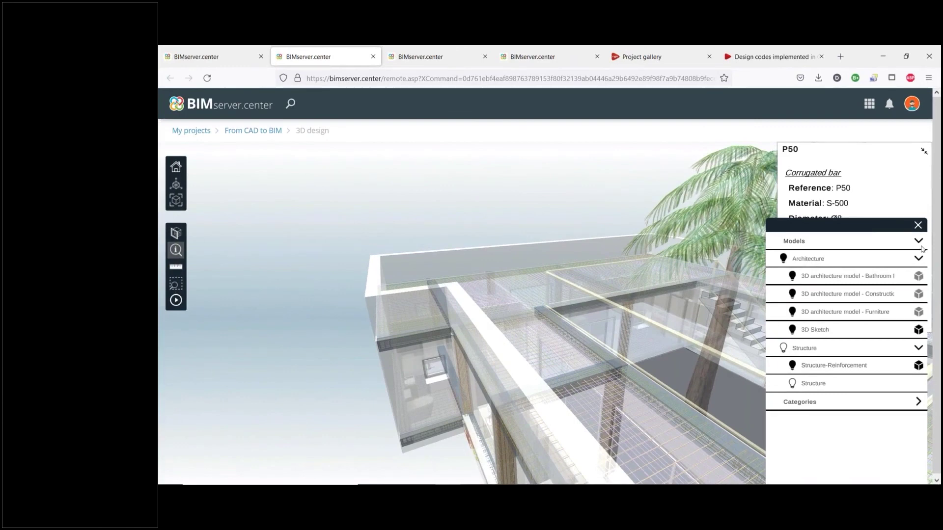
click(921, 225)
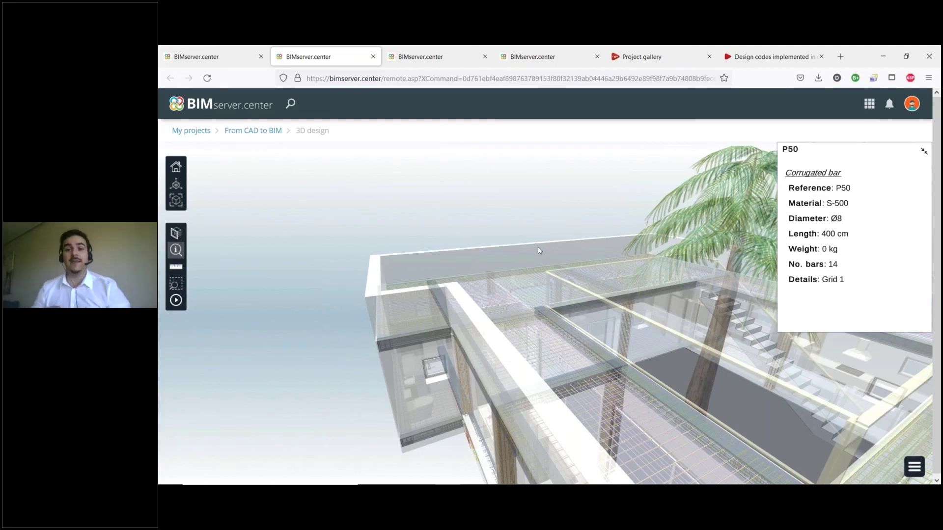
- Examine the reinforcement inside the transparent building from a distance and close to the central courtyard
scroll(534, 333, down, 10)
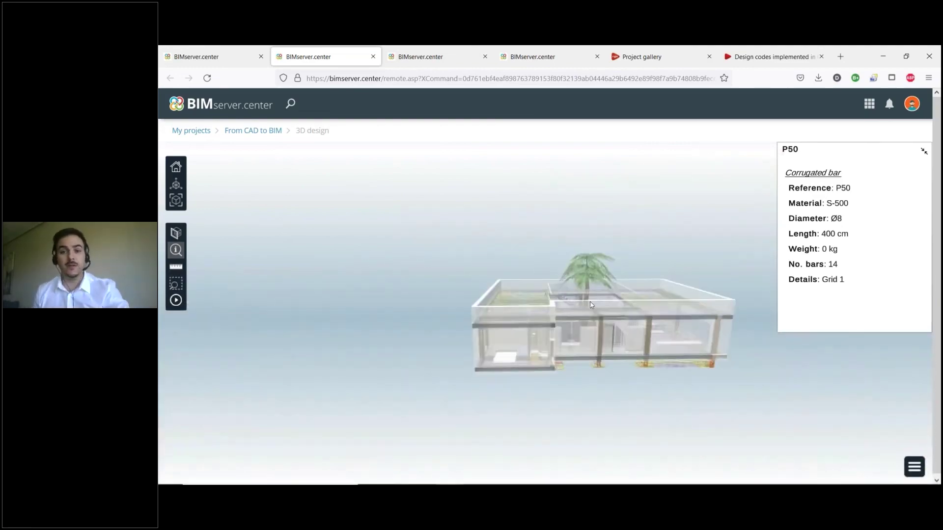
mouse_move(585, 304)
mouse_down()
mouse_move(644, 293)
mouse_move(530, 315)
mouse_up()
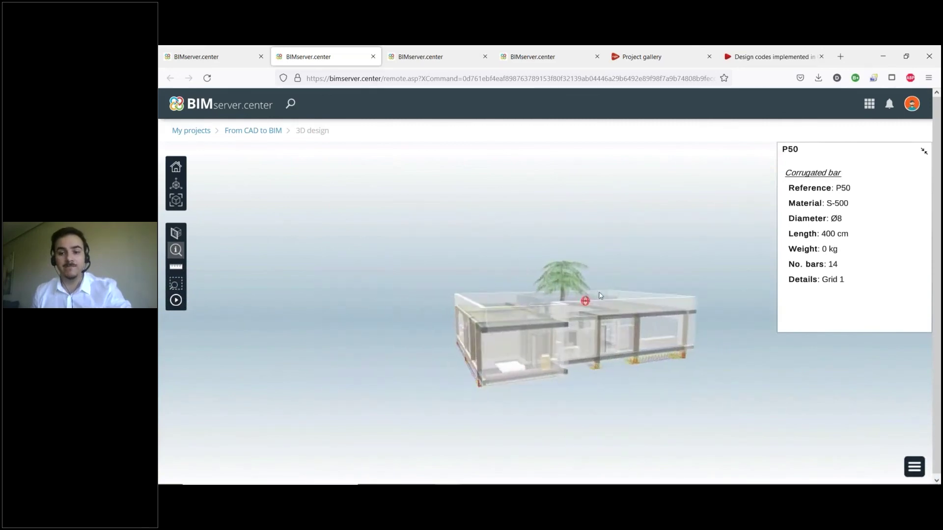
scroll(515, 318, up, 10)
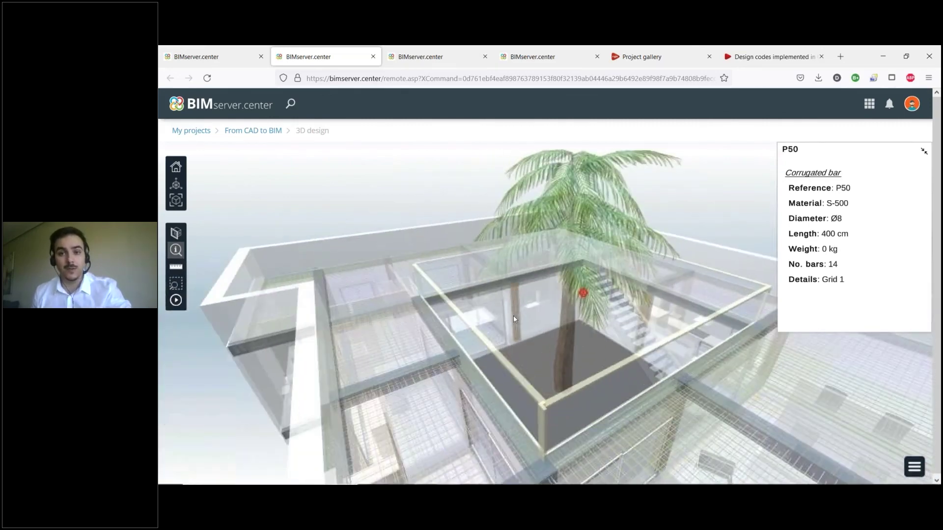
scroll(514, 315, down, 8)
scroll(521, 310, up, 8)
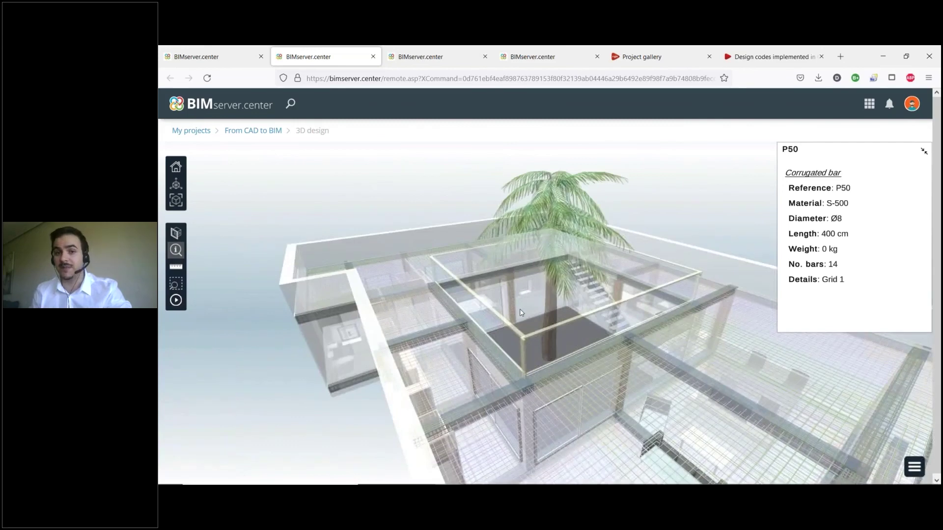